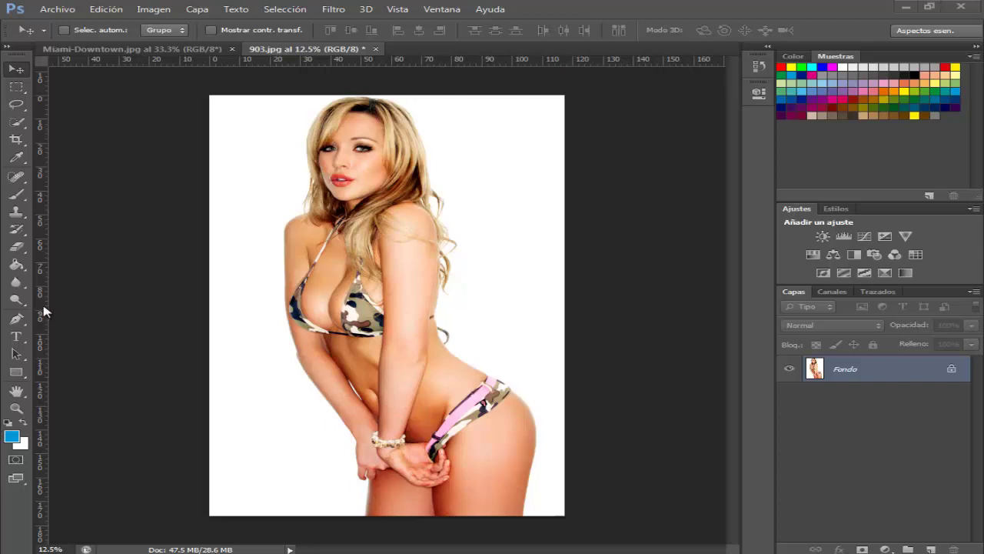
# Step: Switch to the Quick Selection Tool with a 47 px brush
pyautogui.click(15, 122)
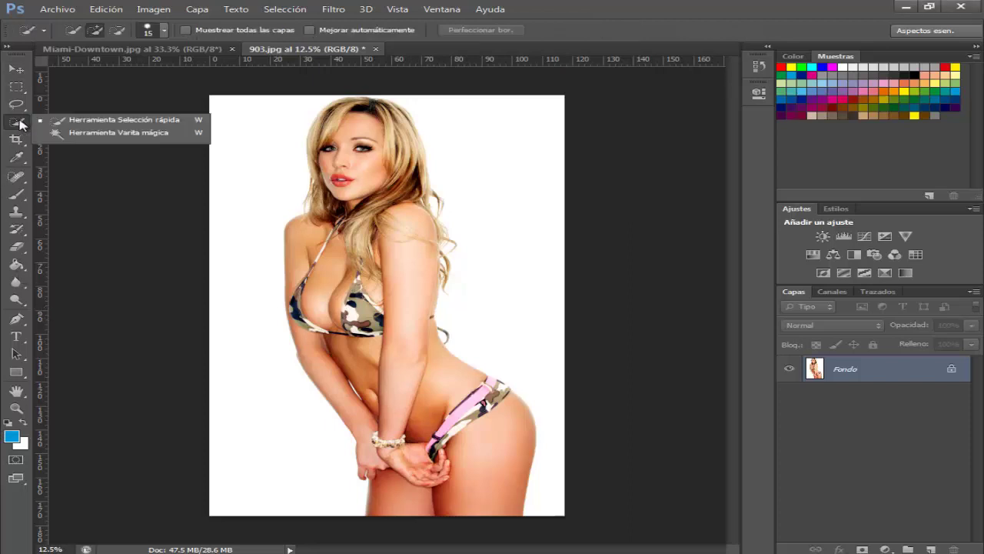
pyautogui.click(87, 124)
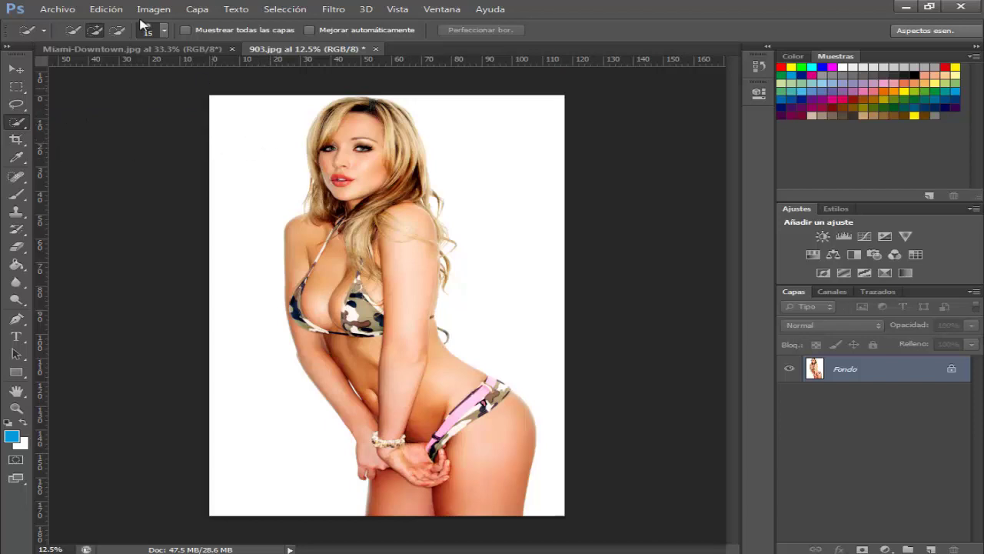
pyautogui.click(163, 30)
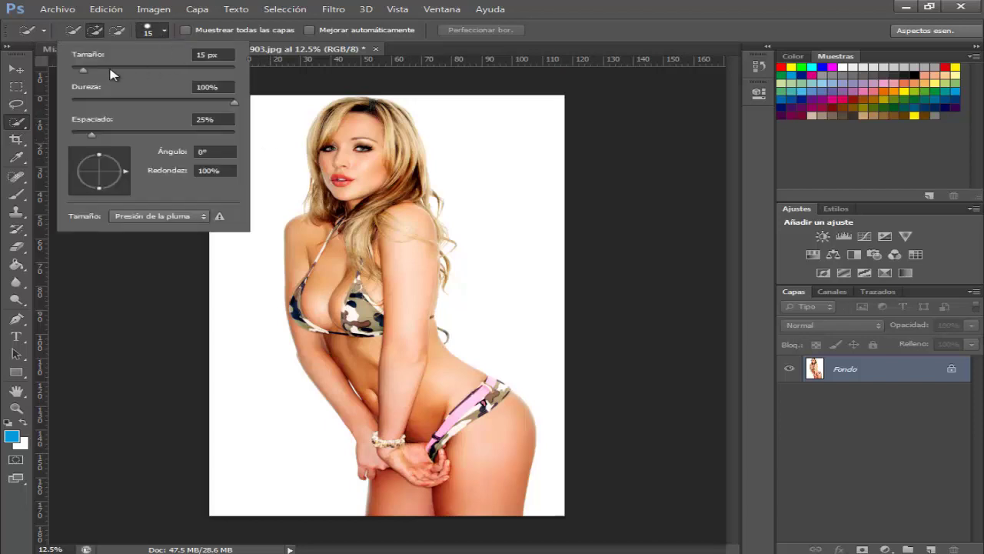
pyautogui.press('Return')
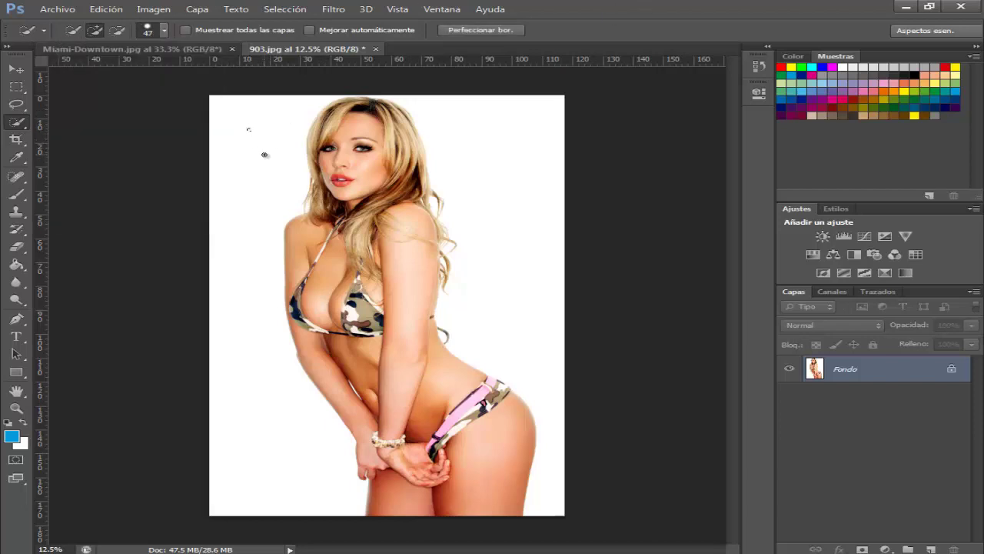
# Step: Paint a selection over the white background along her left side, top to bottom
pyautogui.scroll(5, 285, 132)
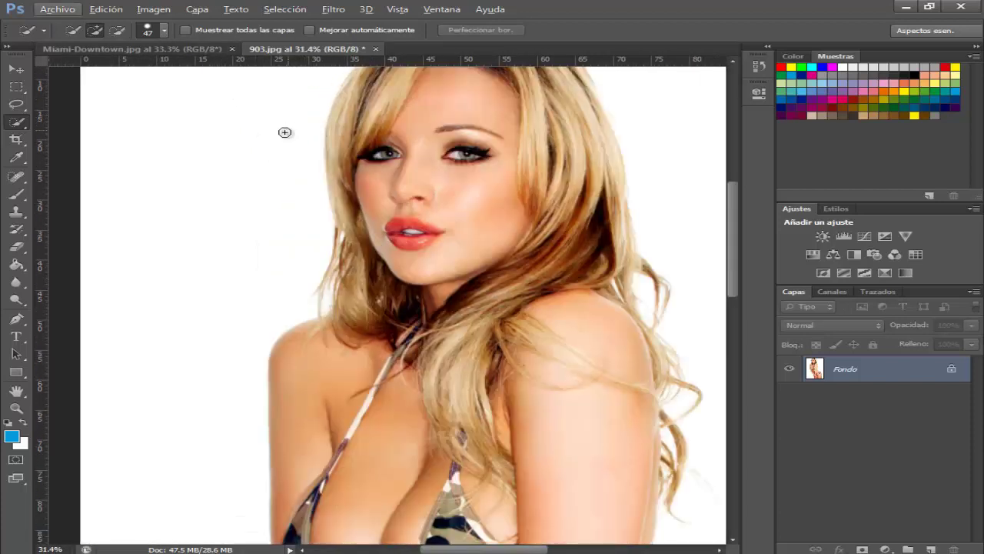
pyautogui.moveTo(199, 212); pyautogui.dragTo(213, 285)
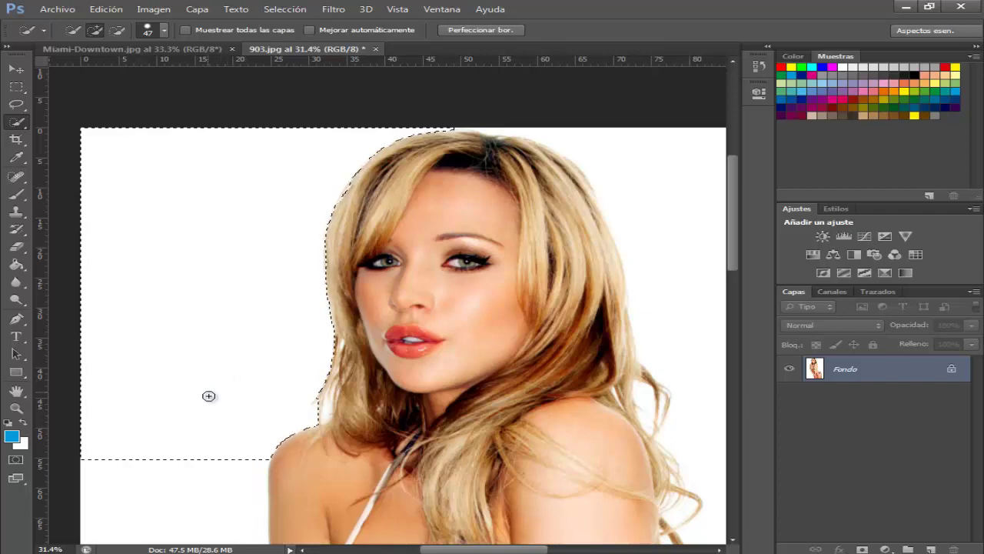
pyautogui.scroll(-3, 207, 388)
pyautogui.scroll(-2, 171, 393)
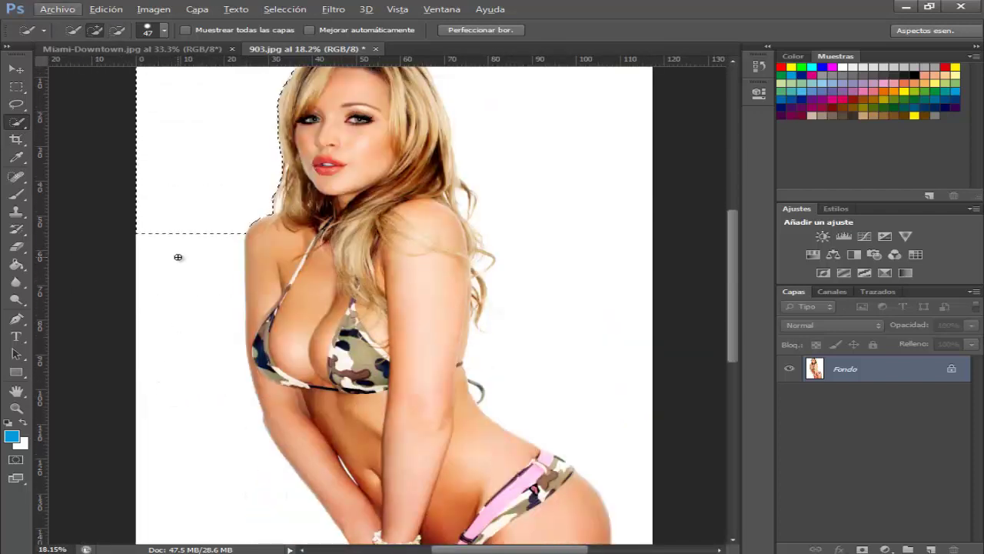
pyautogui.moveTo(184, 328); pyautogui.dragTo(204, 446)
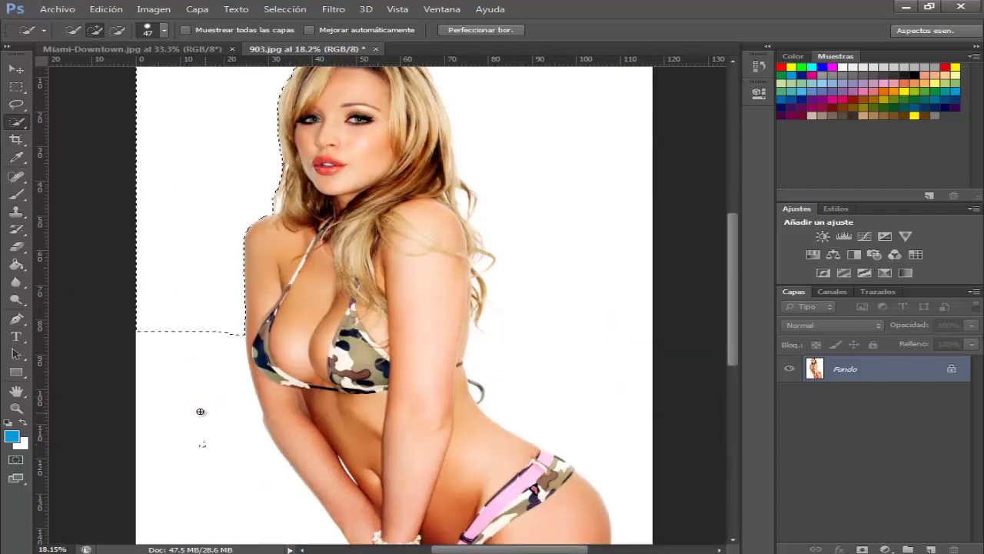
pyautogui.scroll(-2, 202, 373)
pyautogui.moveTo(208, 352); pyautogui.dragTo(224, 408)
pyautogui.scroll(-2, 223, 408)
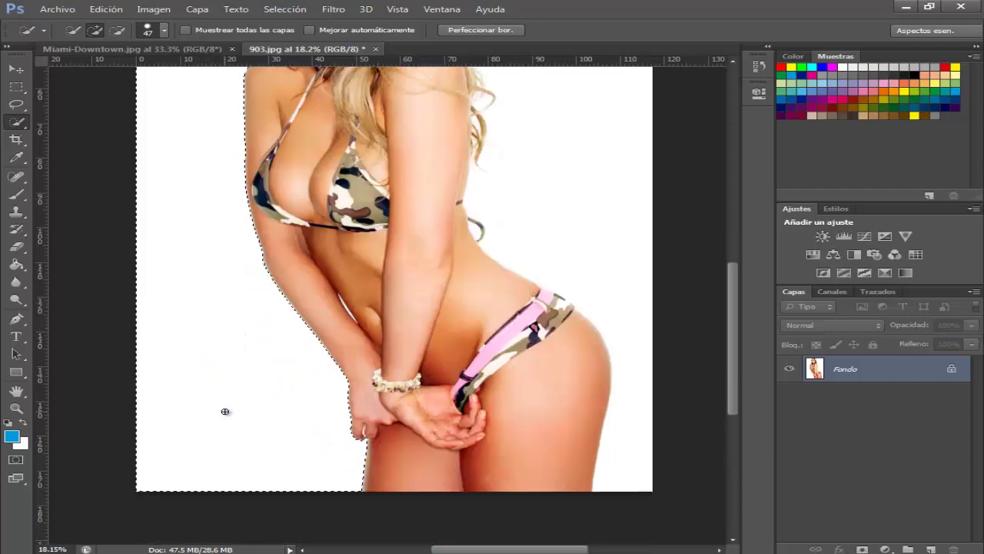
pyautogui.scroll(-2, 549, 433)
pyautogui.scroll(1, 628, 333)
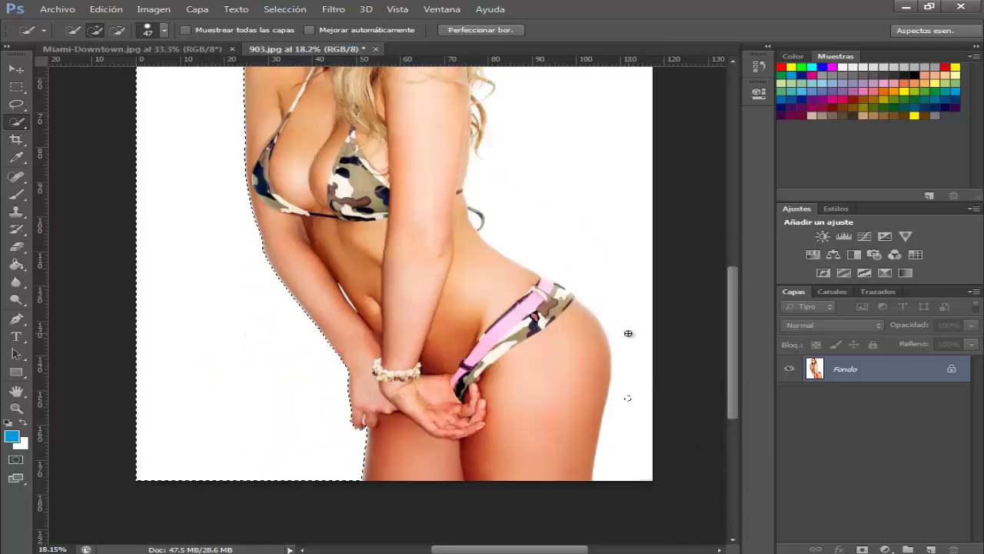
pyautogui.scroll(2, 628, 339)
pyautogui.scroll(1, 632, 346)
pyautogui.scroll(1, 632, 347)
pyautogui.scroll(-2, 632, 348)
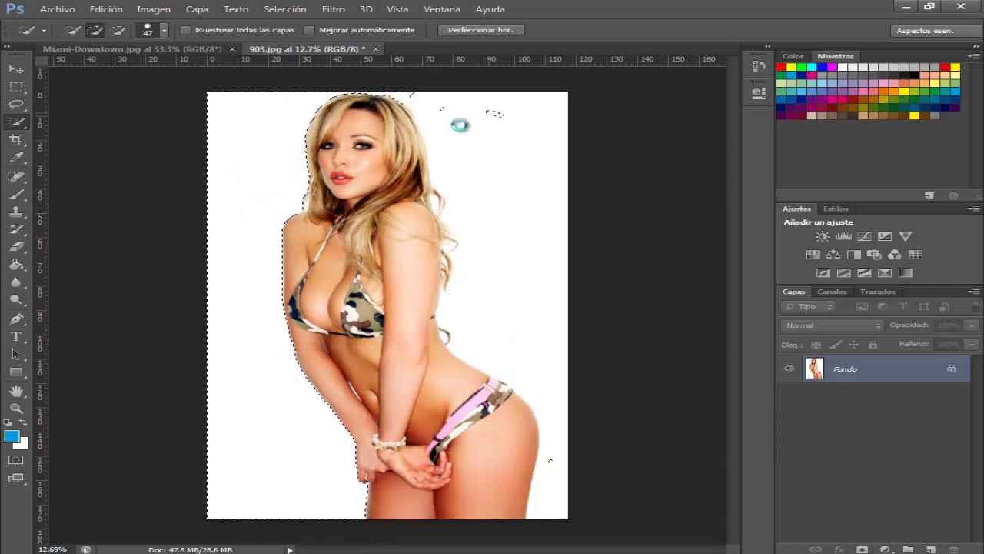
# Step: Enlarge the quick-selection brush to 178 px and add the top-right white background
pyautogui.click(163, 29)
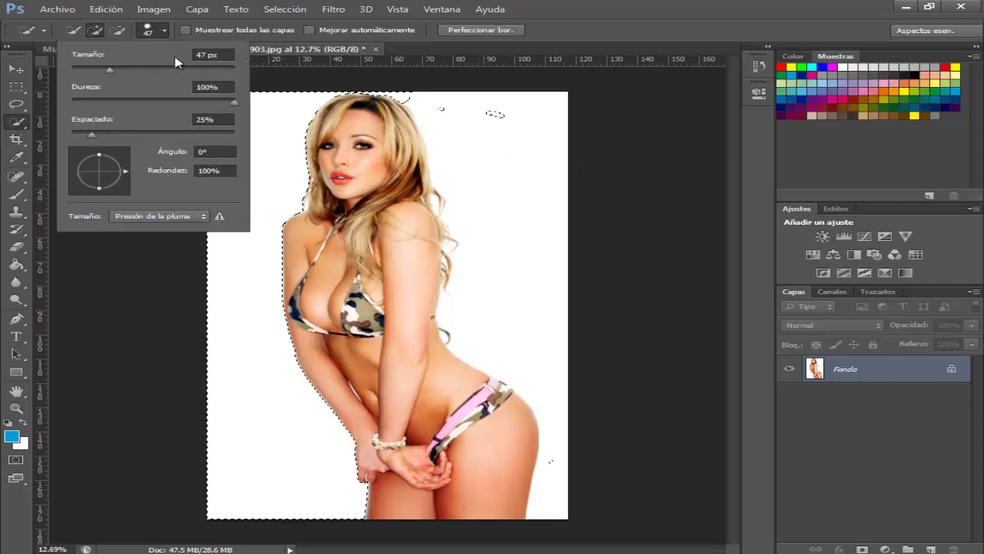
pyautogui.moveTo(138, 69); pyautogui.dragTo(184, 69)
pyautogui.press('Return')
pyautogui.moveTo(422, 132)
pyautogui.mouseDown()
pyautogui.moveTo(552, 123)
pyautogui.moveTo(513, 347)
pyautogui.mouseUp()
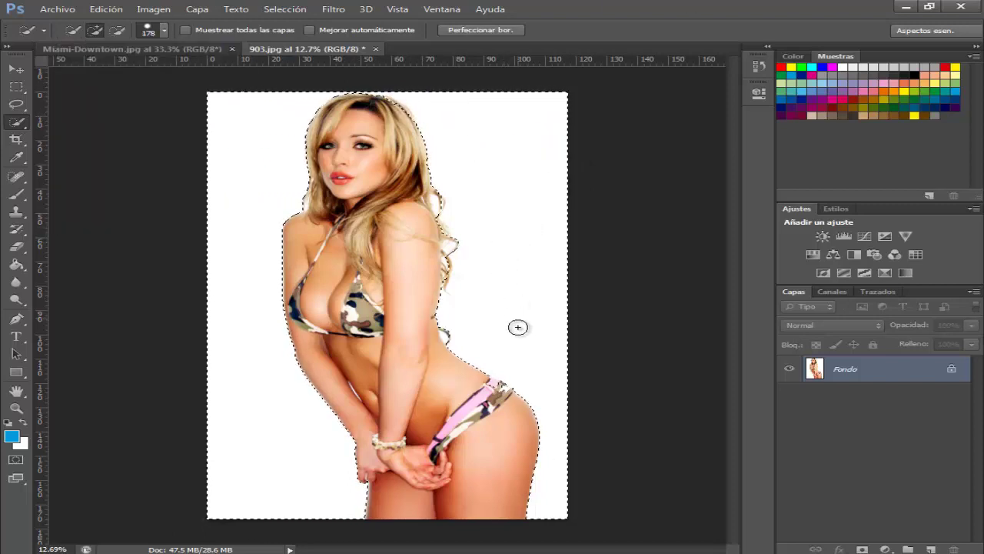
# Step: With a 30 px brush, Alt-trim the selection edge along the hair
pyautogui.scroll(3, 423, 326)
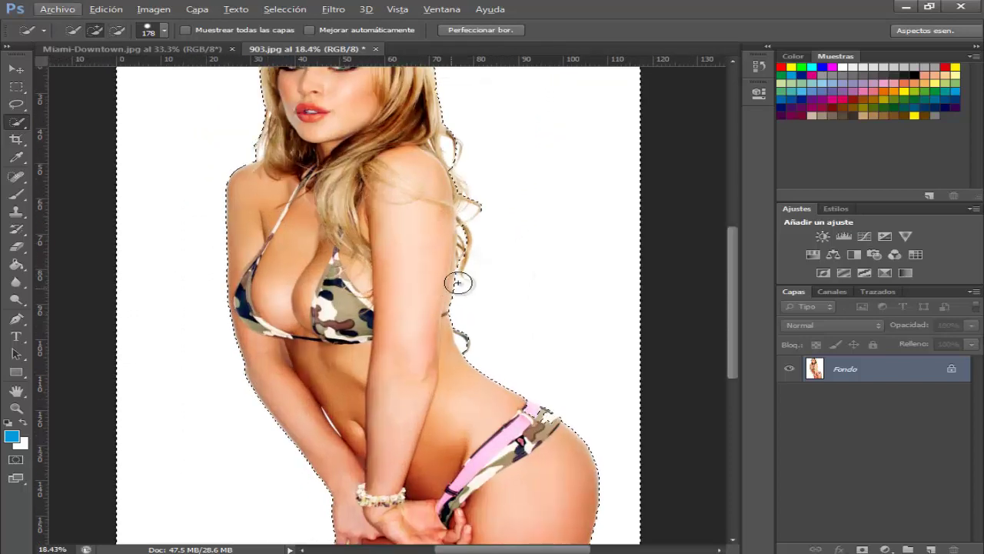
pyautogui.scroll(2, 452, 264)
pyautogui.scroll(2, 454, 235)
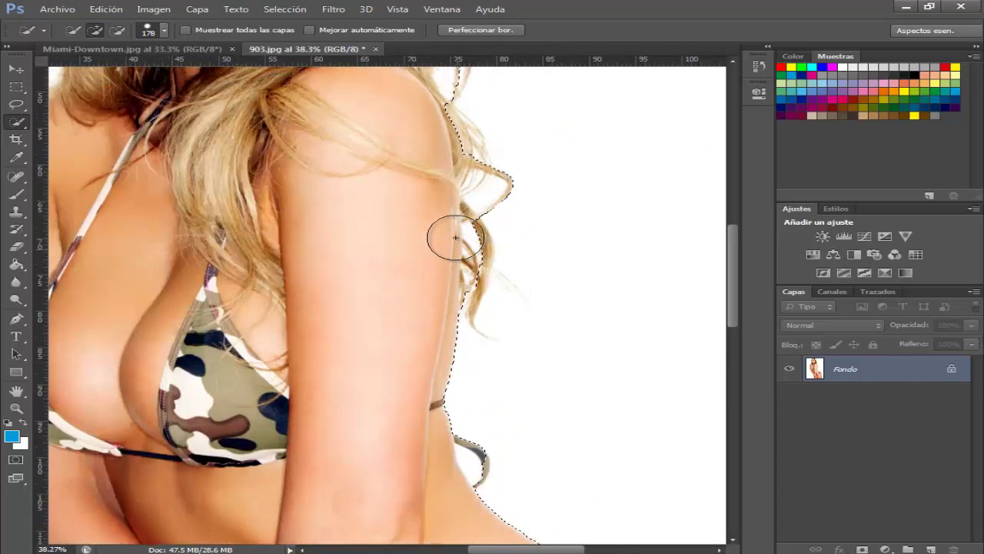
pyautogui.scroll(2, 450, 235)
pyautogui.scroll(2, 406, 242)
pyautogui.scroll(1, 406, 242)
pyautogui.scroll(1, 405, 242)
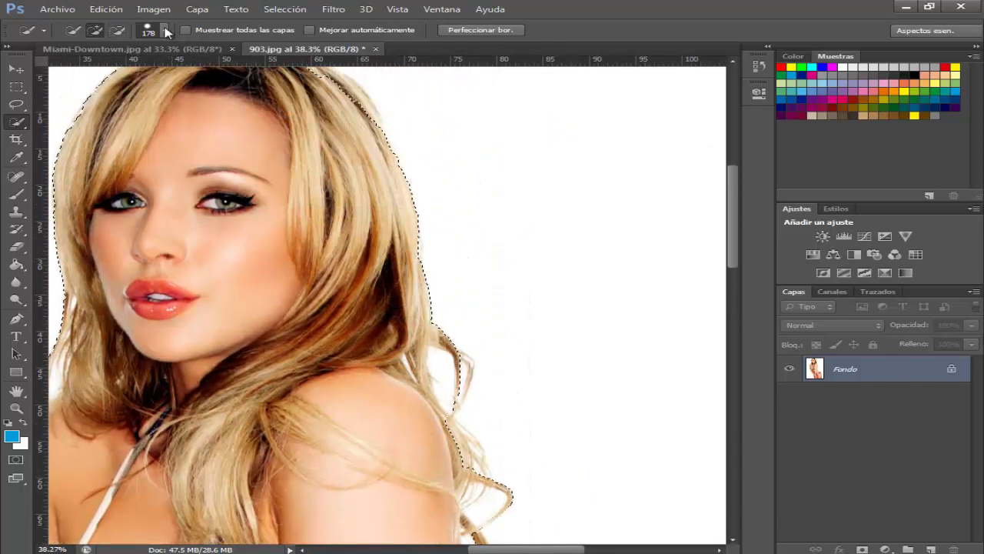
pyautogui.click(164, 31)
pyautogui.write('30')
pyautogui.press('Return')
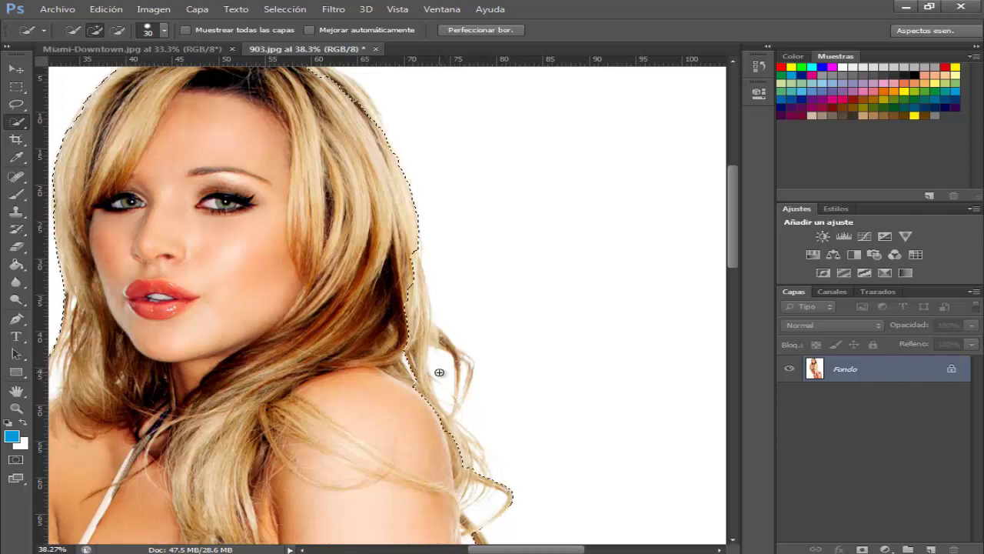
pyautogui.press('alt')
pyautogui.moveTo(416, 316); pyautogui.dragTo(425, 305)
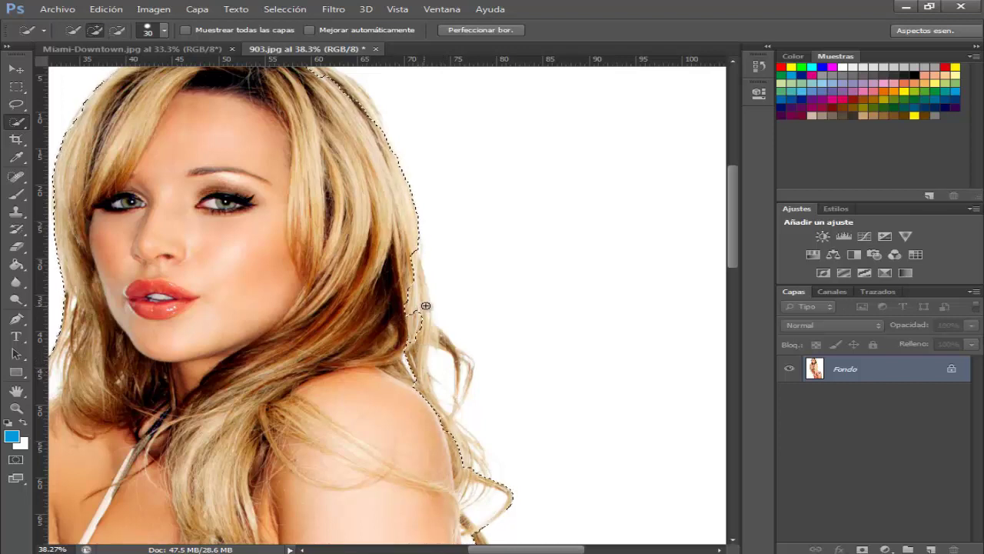
# Step: Undo the hair-edge trim through the History panel and review the selection
pyautogui.click(768, 48)
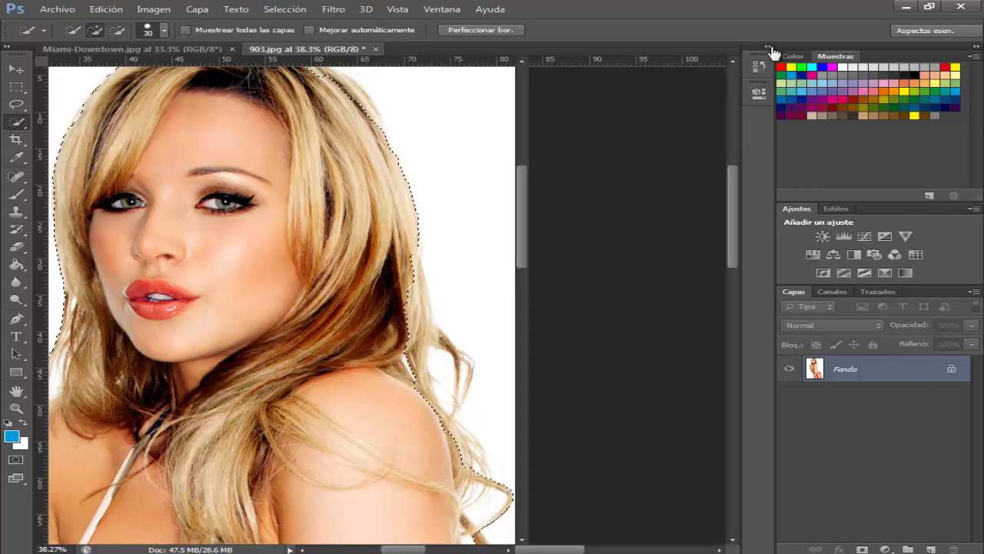
pyautogui.click(604, 265)
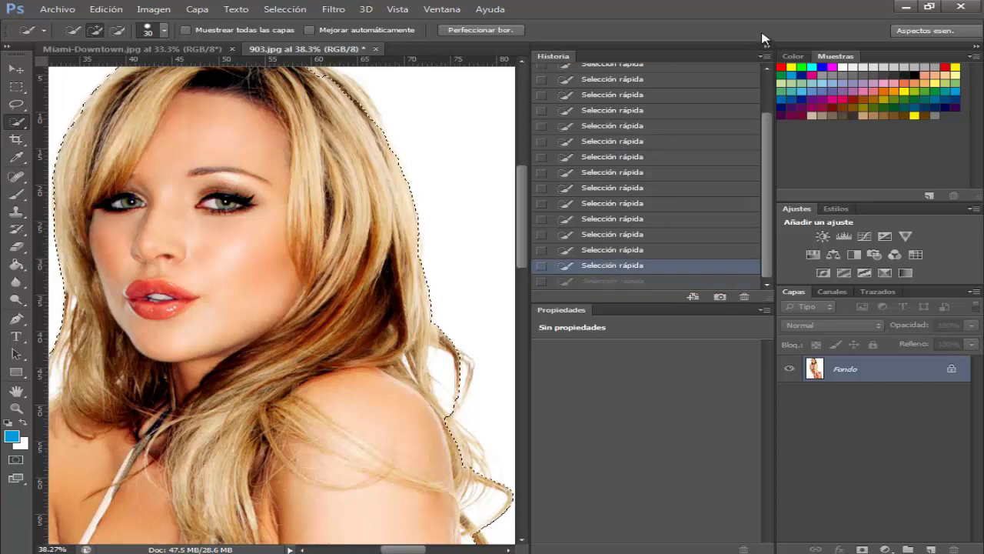
pyautogui.click(766, 48)
pyautogui.keyDown('alt'); pyautogui.scroll(1, 448, 367); pyautogui.keyUp('alt')
pyautogui.keyDown('alt'); pyautogui.scroll(2, 448, 367); pyautogui.keyUp('alt')
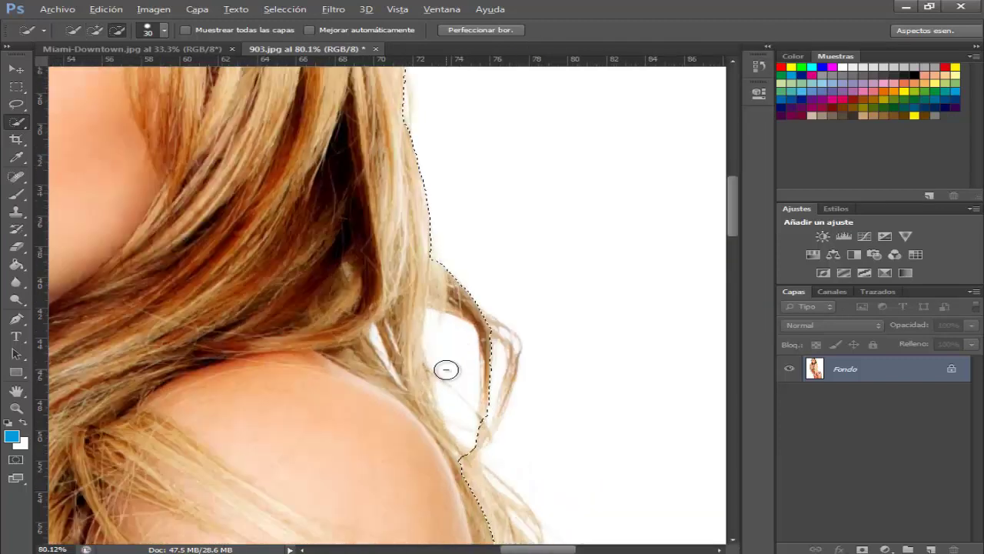
pyautogui.keyDown('alt'); pyautogui.scroll(2, 449, 366); pyautogui.keyUp('alt')
pyautogui.keyDown('alt'); pyautogui.scroll(-2, 448, 367); pyautogui.keyUp('alt')
pyautogui.keyDown('alt'); pyautogui.scroll(-2, 446, 362); pyautogui.keyUp('alt')
pyautogui.keyDown('alt'); pyautogui.scroll(-1, 446, 362); pyautogui.keyUp('alt')
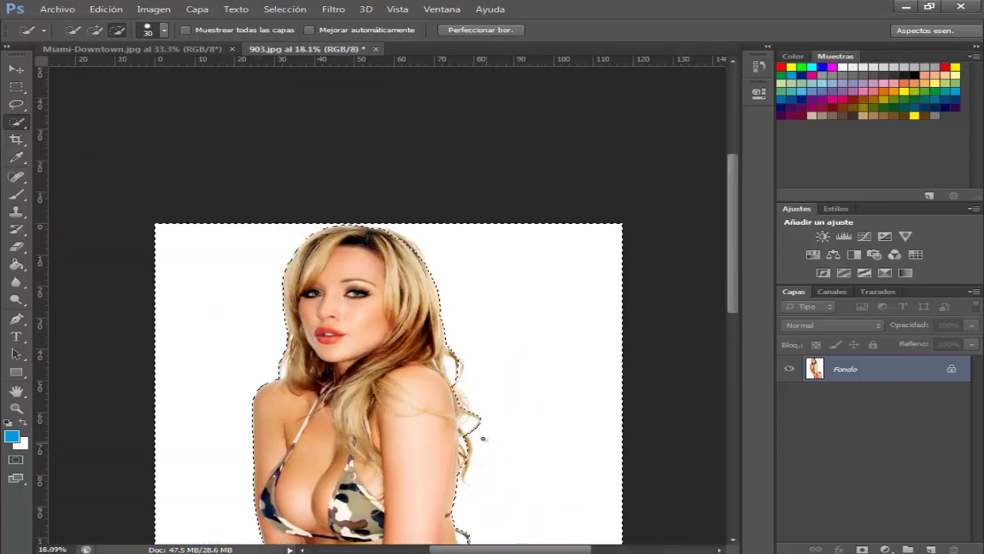
pyautogui.keyDown('alt'); pyautogui.scroll(3, 453, 424); pyautogui.keyUp('alt')
pyautogui.keyDown('alt'); pyautogui.scroll(2, 453, 424); pyautogui.keyUp('alt')
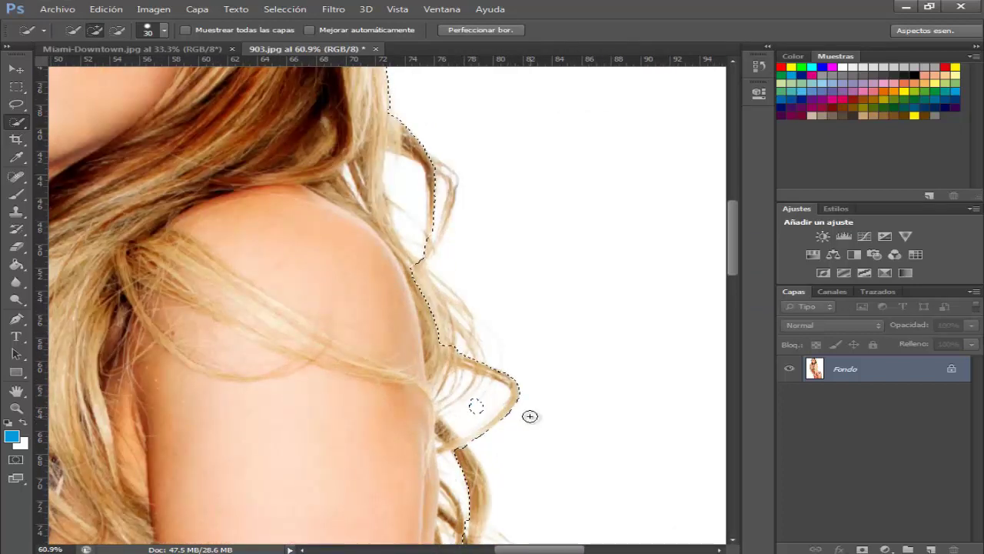
pyautogui.keyDown('alt'); pyautogui.scroll(-2, 492, 402); pyautogui.keyUp('alt')
pyautogui.keyDown('alt'); pyautogui.scroll(-3, 430, 400); pyautogui.keyUp('alt')
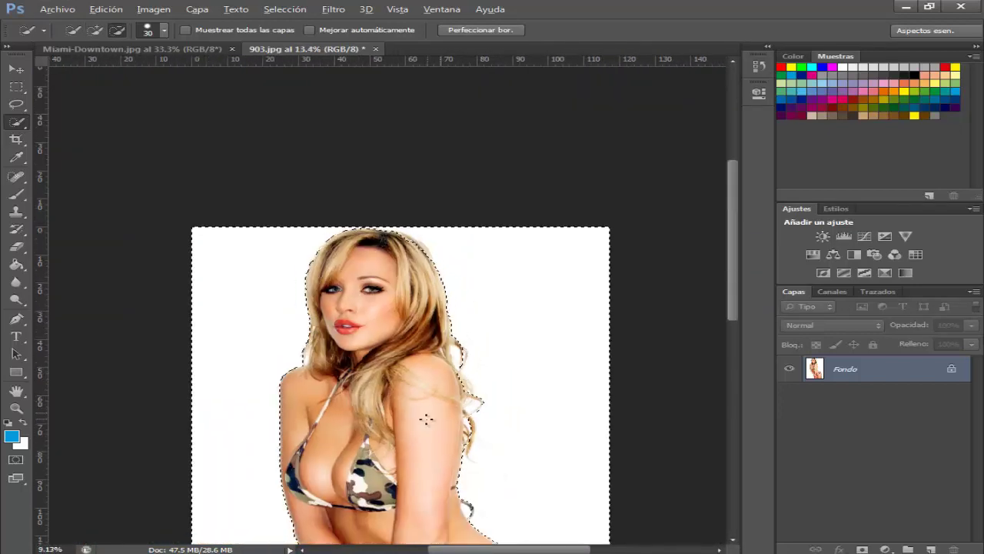
pyautogui.keyDown('alt'); pyautogui.scroll(-1, 415, 388); pyautogui.keyUp('alt')
pyautogui.keyDown('alt'); pyautogui.scroll(1, 411, 382); pyautogui.keyUp('alt')
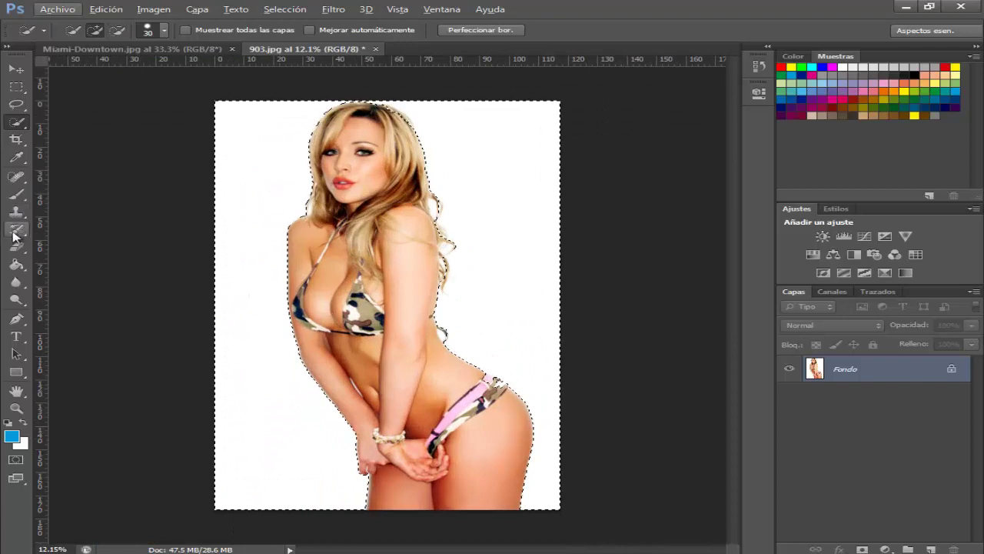
# Step: Select the Eraser and enlarge its brush to 494 px
pyautogui.click(17, 246)
pyautogui.click(87, 31)
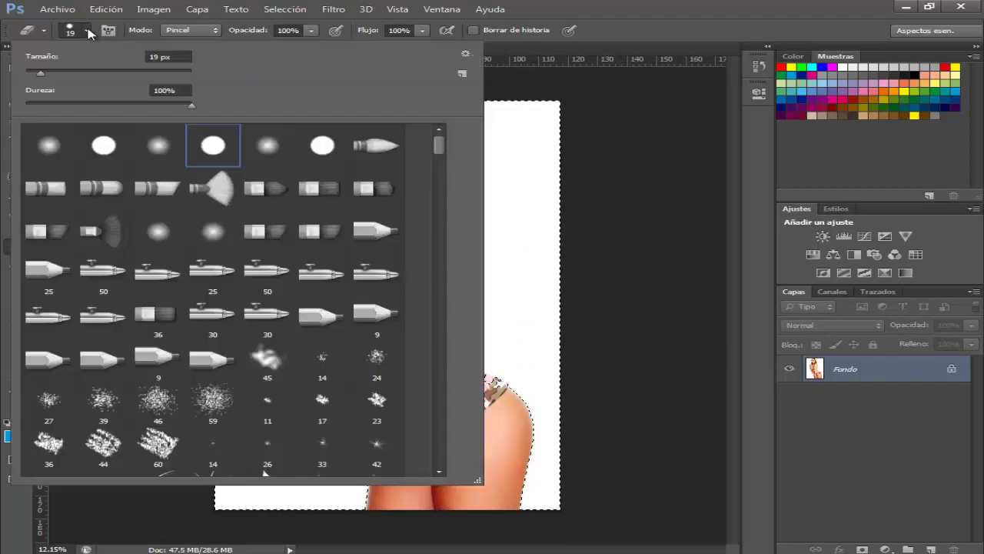
pyautogui.click(101, 73)
pyautogui.press('Return')
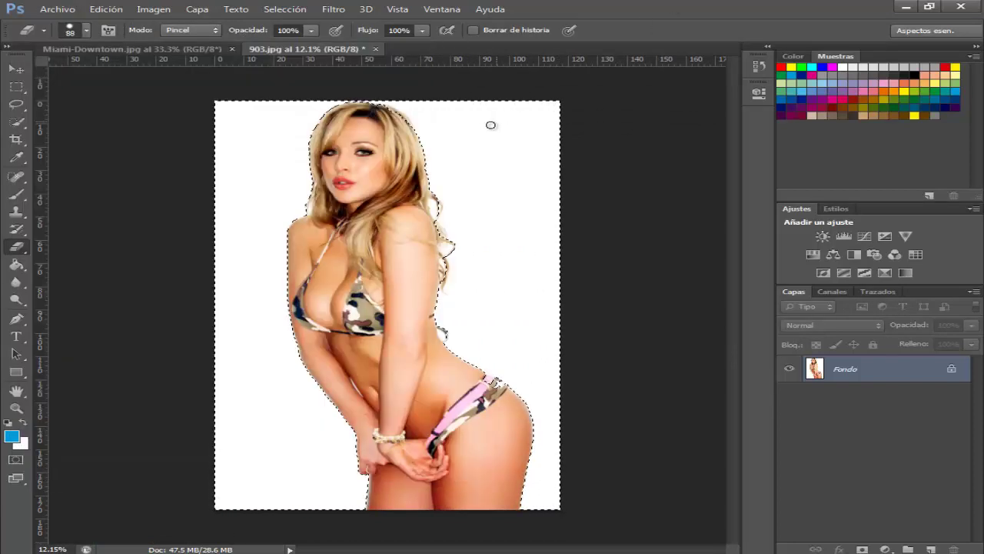
pyautogui.click(86, 31)
pyautogui.click(175, 74)
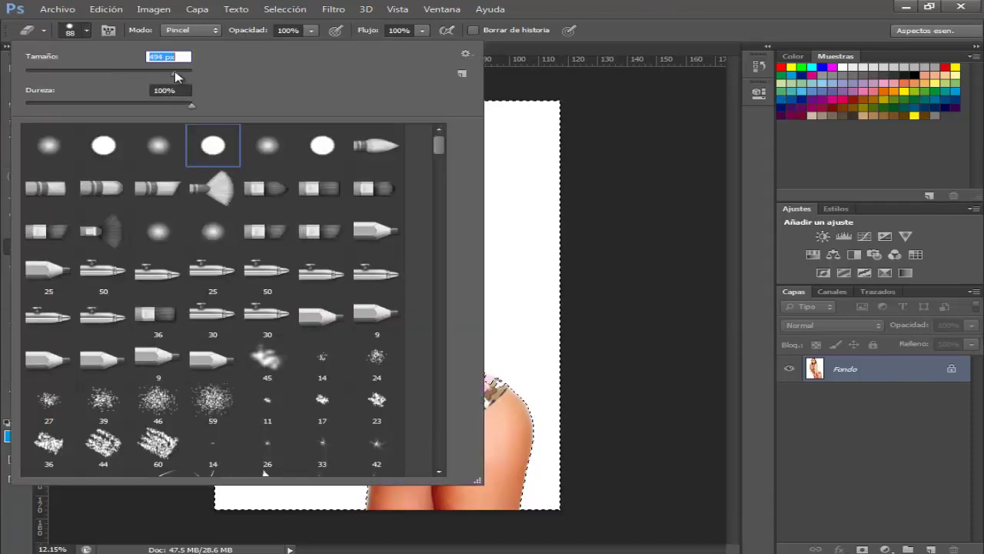
pyautogui.press('Return')
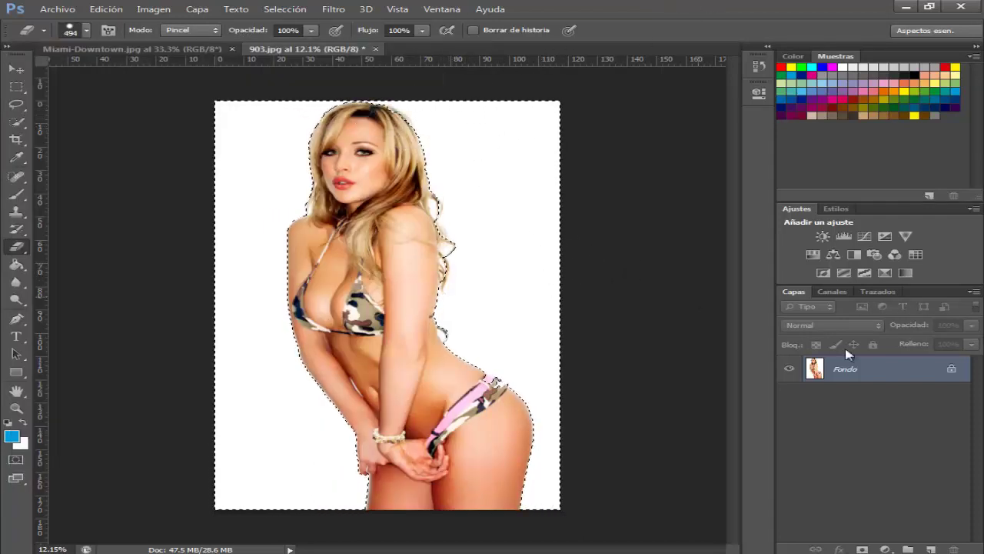
# Step: Convert Fondo into Capa 0, add an empty Capa 1 beneath it, and target Capa 0
pyautogui.doubleClick(887, 374)
pyautogui.click(675, 184)
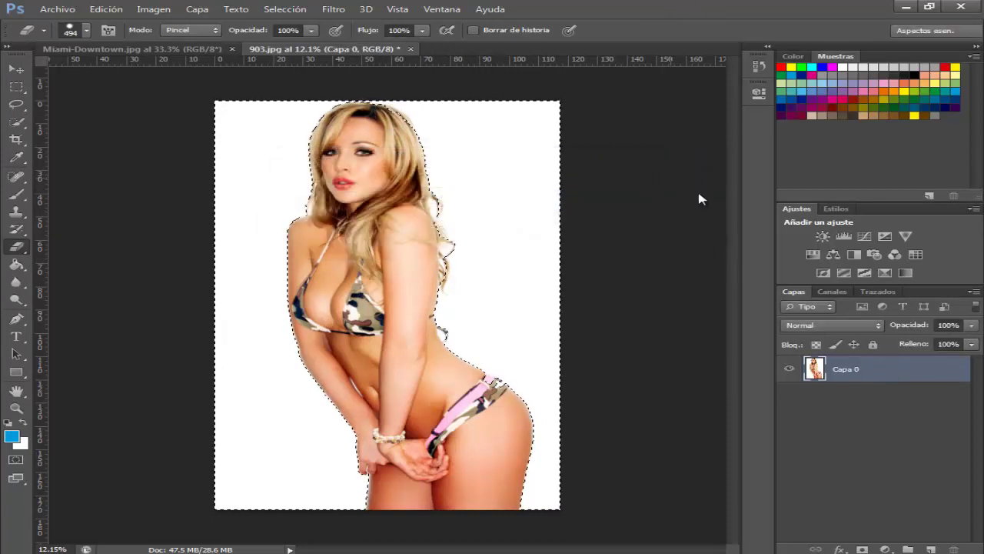
pyautogui.click(930, 549)
pyautogui.moveTo(907, 372); pyautogui.dragTo(888, 437)
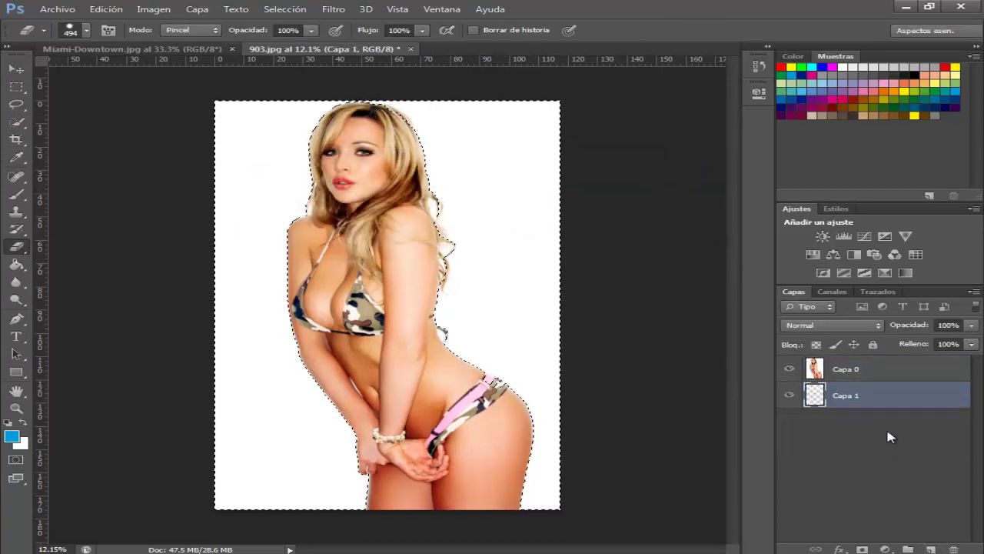
pyautogui.click(897, 368)
# Step: Erase the white background at the top right, beside the head and lower left
pyautogui.moveTo(408, 115); pyautogui.dragTo(525, 107)
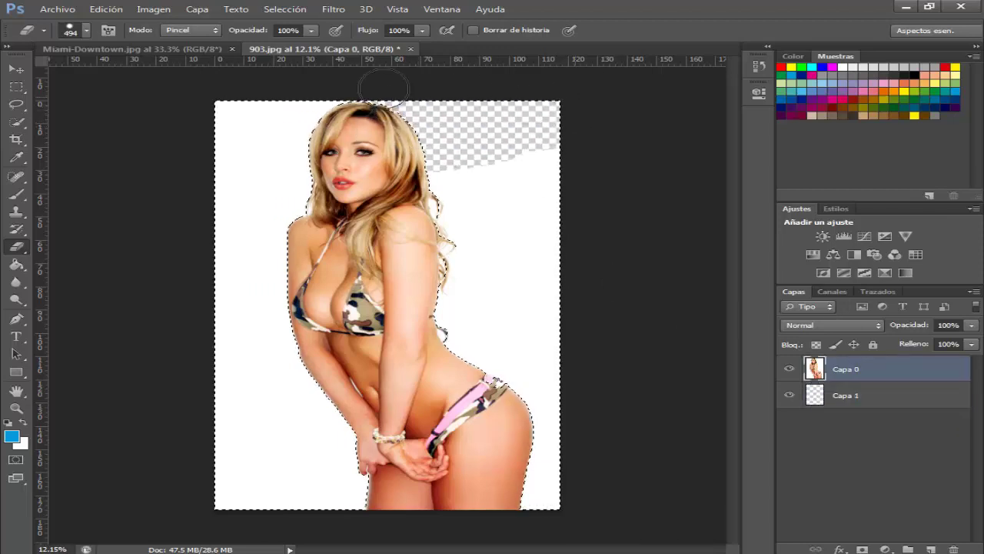
pyautogui.moveTo(383, 87)
pyautogui.mouseDown()
pyautogui.moveTo(450, 154)
pyautogui.moveTo(303, 169)
pyautogui.moveTo(420, 236)
pyautogui.moveTo(377, 292)
pyautogui.moveTo(428, 318)
pyautogui.moveTo(451, 345)
pyautogui.moveTo(587, 390)
pyautogui.moveTo(575, 448)
pyautogui.moveTo(498, 540)
pyautogui.mouseUp()
pyautogui.moveTo(450, 493)
pyautogui.mouseDown()
pyautogui.moveTo(182, 479)
pyautogui.moveTo(341, 519)
pyautogui.moveTo(388, 458)
pyautogui.moveTo(340, 463)
pyautogui.moveTo(307, 411)
pyautogui.moveTo(276, 402)
pyautogui.moveTo(249, 362)
pyautogui.moveTo(241, 298)
pyautogui.moveTo(213, 288)
pyautogui.moveTo(274, 228)
pyautogui.moveTo(158, 220)
pyautogui.moveTo(201, 166)
pyautogui.moveTo(187, 149)
pyautogui.moveTo(187, 110)
pyautogui.mouseUp()
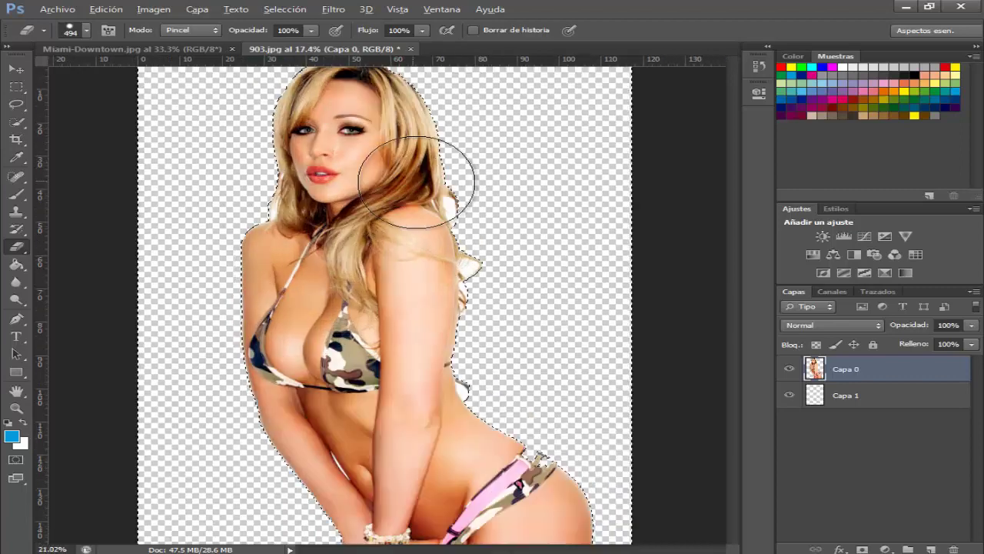
pyautogui.scroll(5, 399, 162)
# Step: Shrink the eraser to 29 px, undo the bad stroke, and erase white beside the hair strand
pyautogui.click(86, 31)
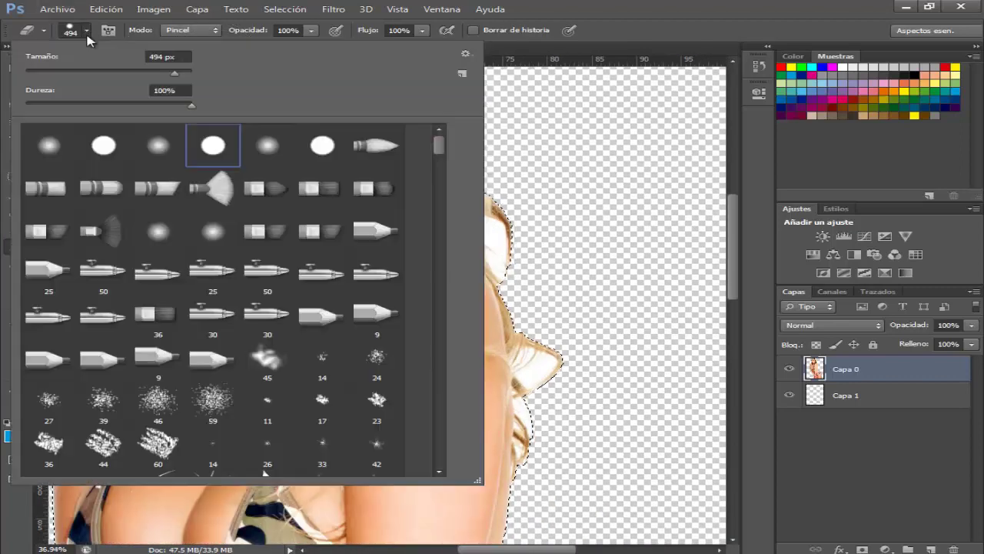
pyautogui.moveTo(73, 75); pyautogui.dragTo(54, 74)
pyautogui.click(538, 256)
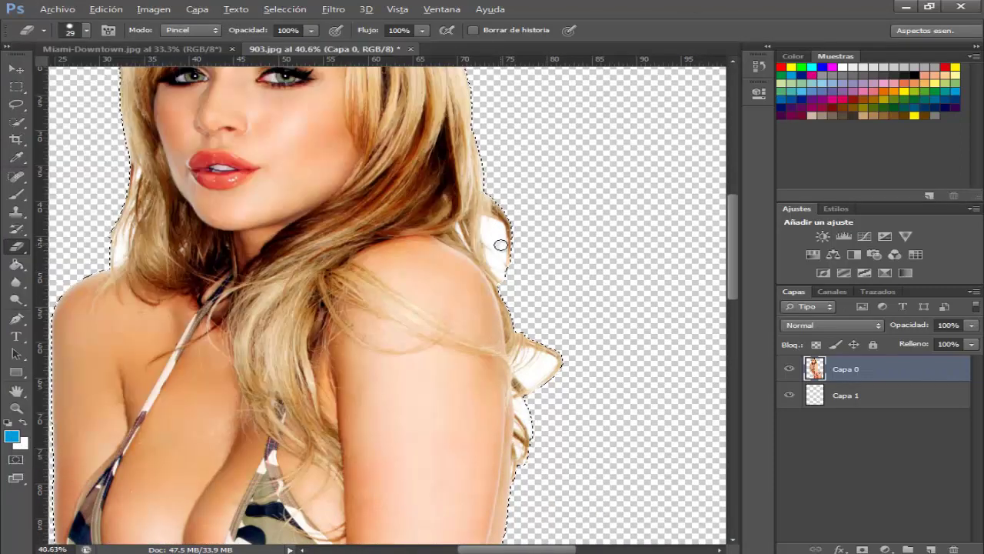
pyautogui.scroll(4, 493, 239)
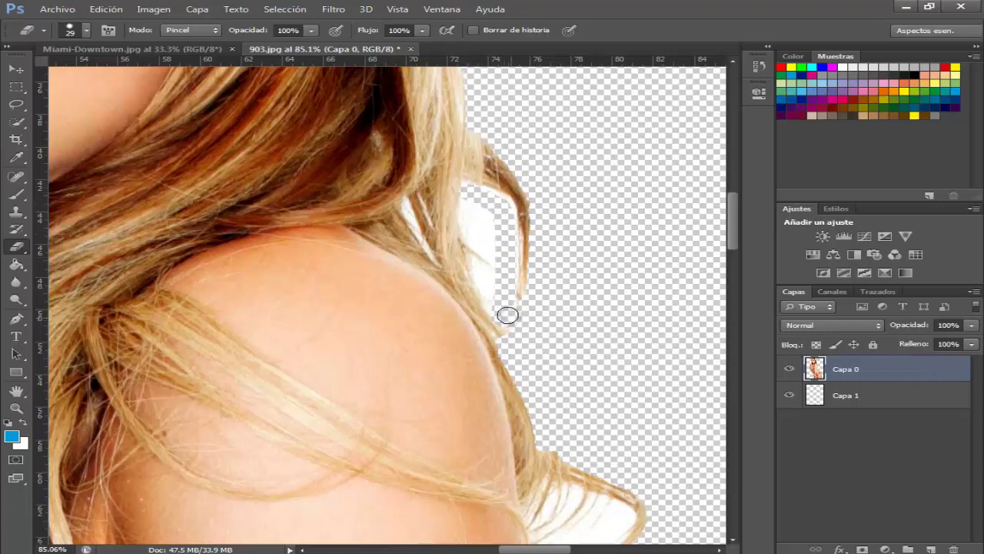
pyautogui.hotkey('ctrl', 'z')
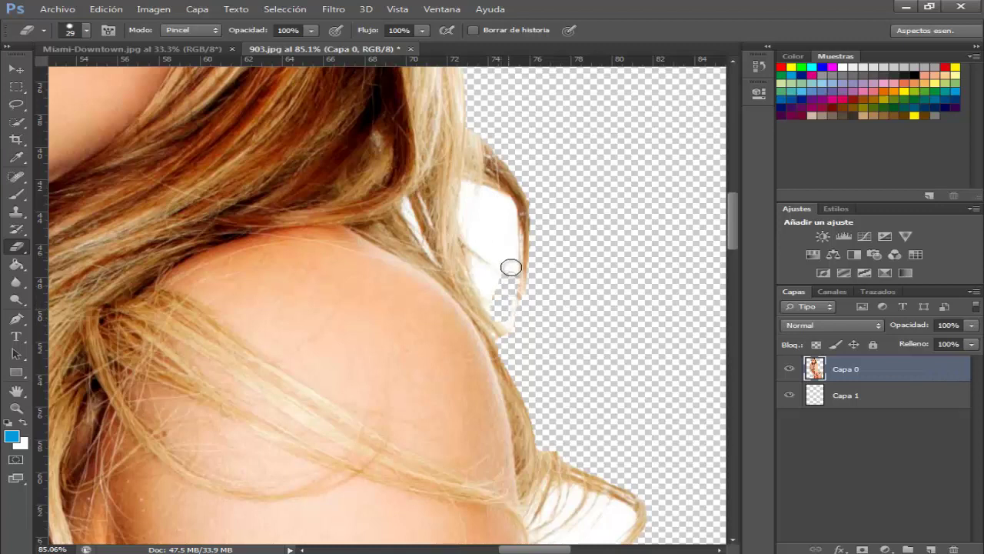
pyautogui.moveTo(511, 266); pyautogui.dragTo(503, 213)
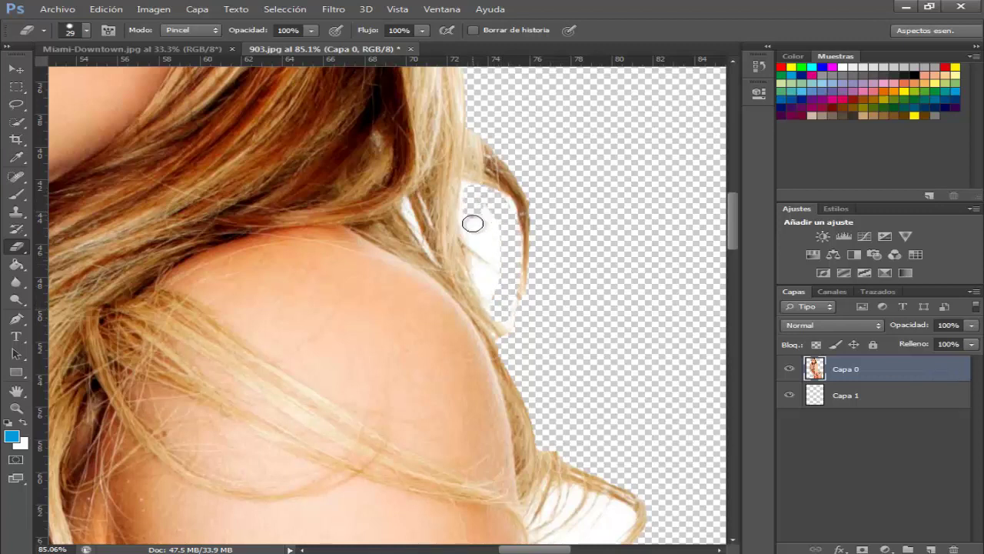
pyautogui.moveTo(498, 256); pyautogui.dragTo(488, 203)
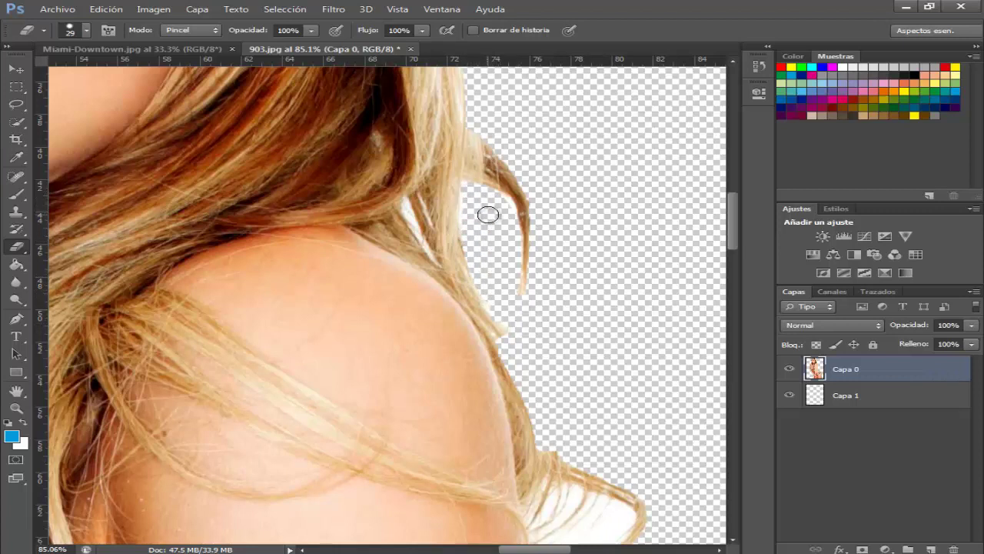
# Step: Erase white inside the hair loop, then reduce the eraser to 15 px
pyautogui.scroll(-3, 427, 231)
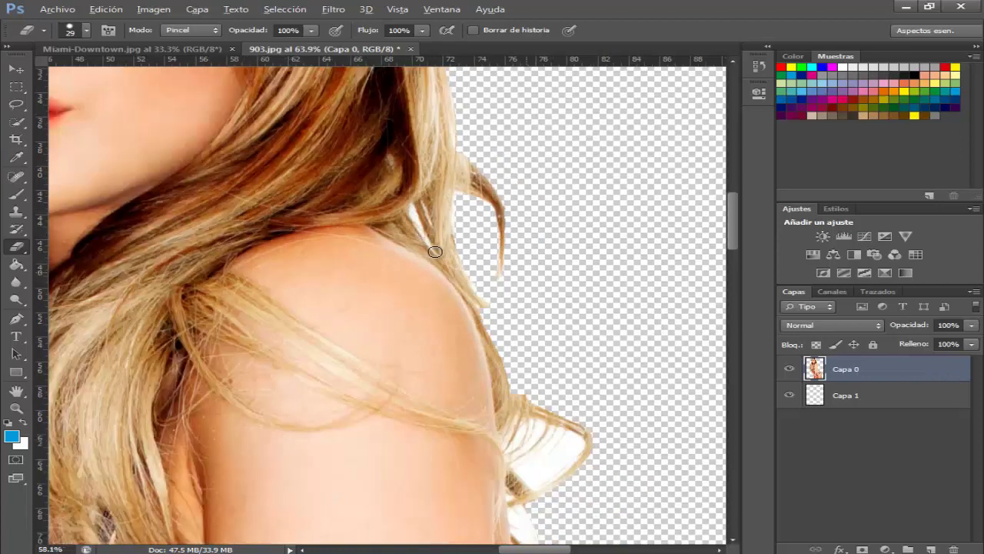
pyautogui.scroll(-2, 485, 331)
pyautogui.scroll(1, 531, 376)
pyautogui.scroll(3, 507, 339)
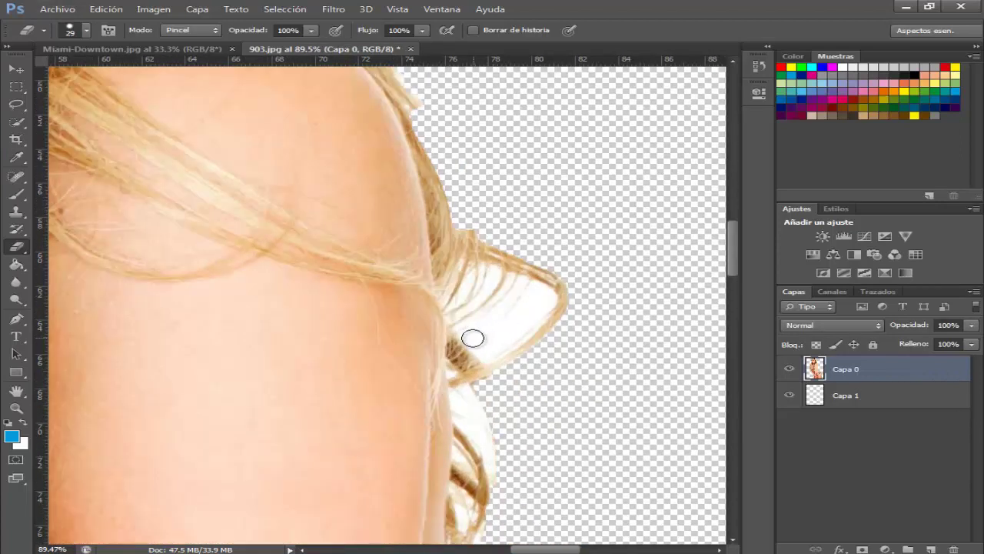
pyautogui.moveTo(472, 338); pyautogui.dragTo(517, 300)
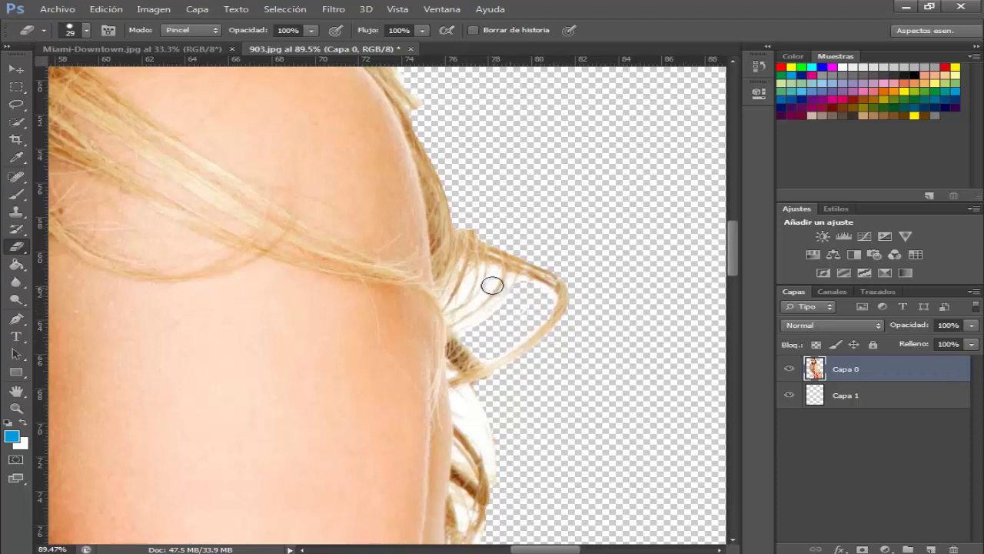
pyautogui.click(87, 30)
pyautogui.moveTo(43, 71); pyautogui.dragTo(38, 77)
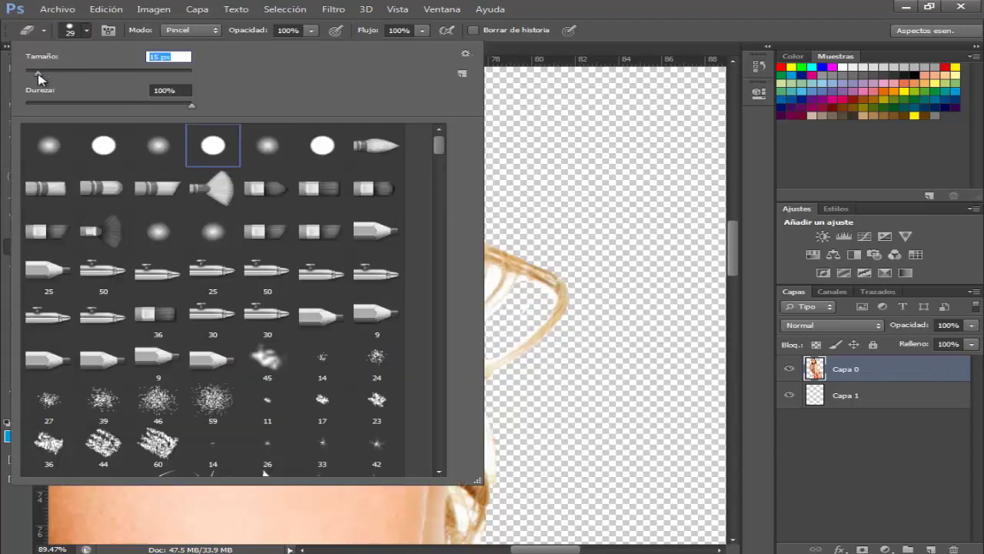
pyautogui.click(646, 5)
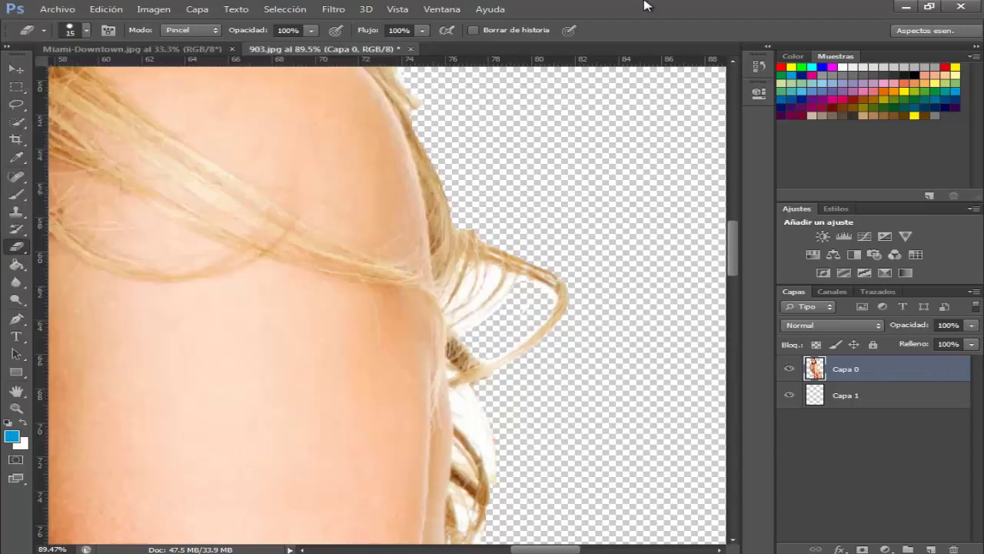
# Step: Magic Wand-select the white pockets inside and below the hair loop
pyautogui.click(20, 129)
pyautogui.click(74, 133)
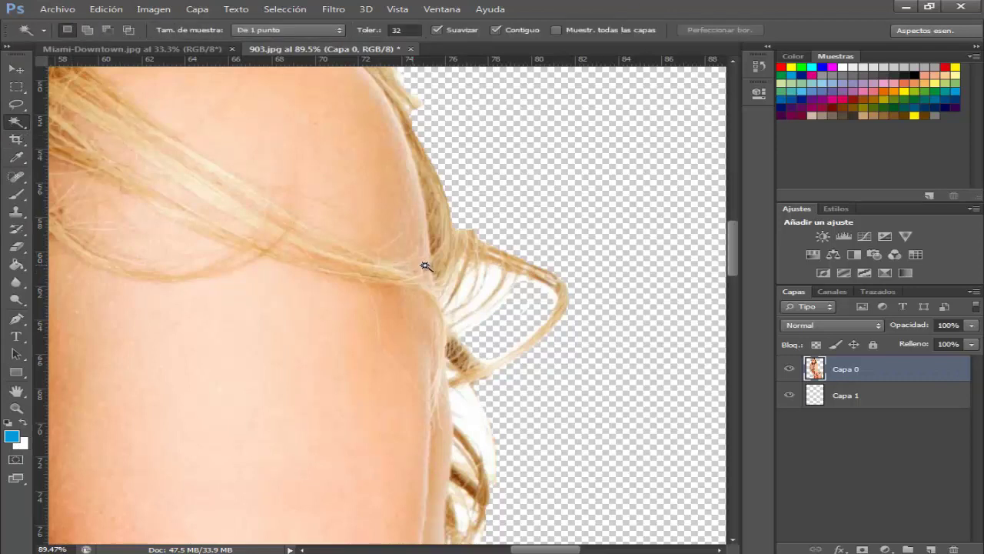
pyautogui.click(490, 280)
pyautogui.keyDown('shift'); pyautogui.click(466, 289); pyautogui.keyUp('shift')
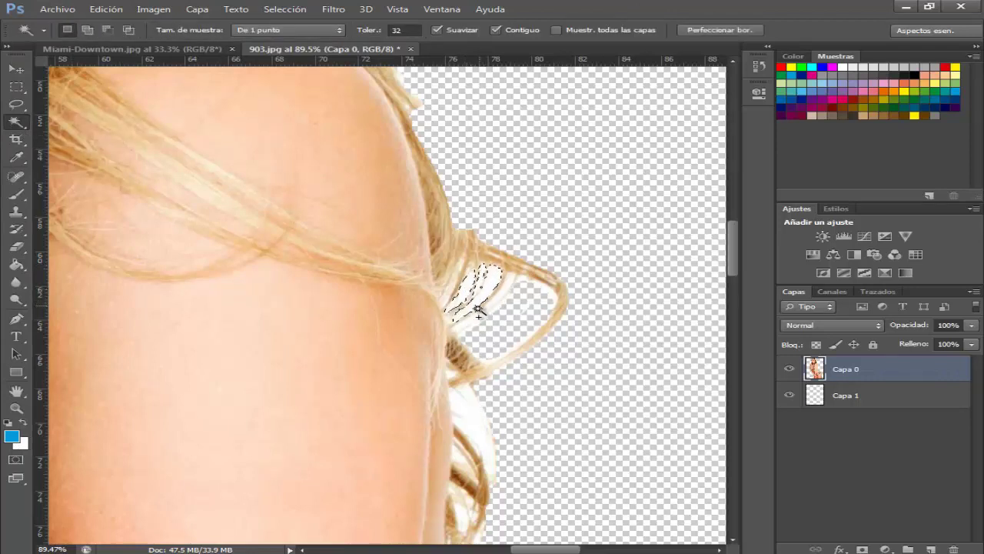
pyautogui.keyDown('shift'); pyautogui.click(481, 311); pyautogui.keyUp('shift')
pyautogui.scroll(-2, 473, 421)
pyautogui.keyDown('shift'); pyautogui.click(466, 461); pyautogui.keyUp('shift')
pyautogui.keyDown('shift'); pyautogui.click(466, 381); pyautogui.keyUp('shift')
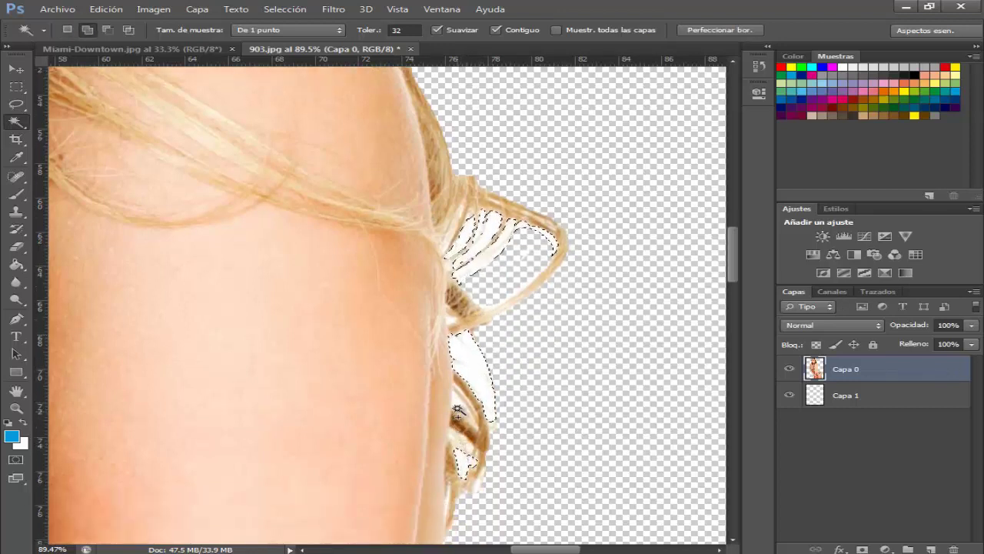
# Step: Erase the selected pockets with a 78 px eraser, deselect, and wand-select a remaining white speck
pyautogui.click(15, 247)
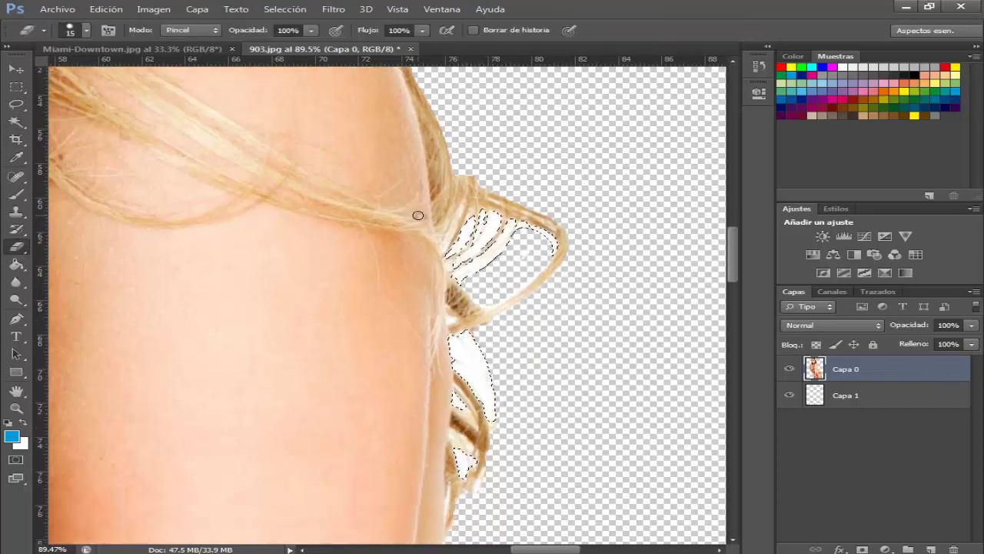
pyautogui.click(87, 30)
pyautogui.moveTo(96, 77); pyautogui.dragTo(123, 76)
pyautogui.press('Return')
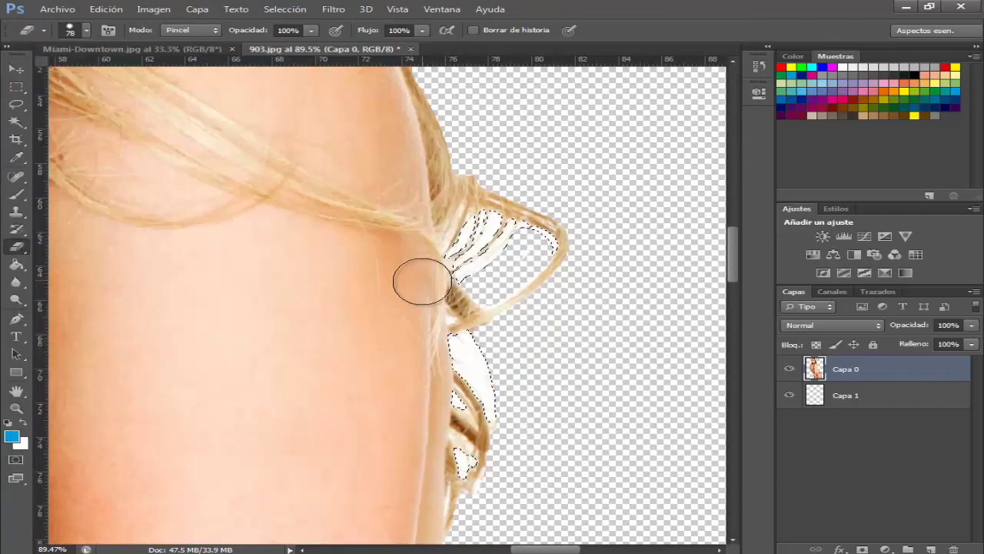
pyautogui.moveTo(422, 281)
pyautogui.mouseDown()
pyautogui.moveTo(527, 241)
pyautogui.moveTo(500, 263)
pyautogui.moveTo(468, 356)
pyautogui.moveTo(482, 424)
pyautogui.mouseUp()
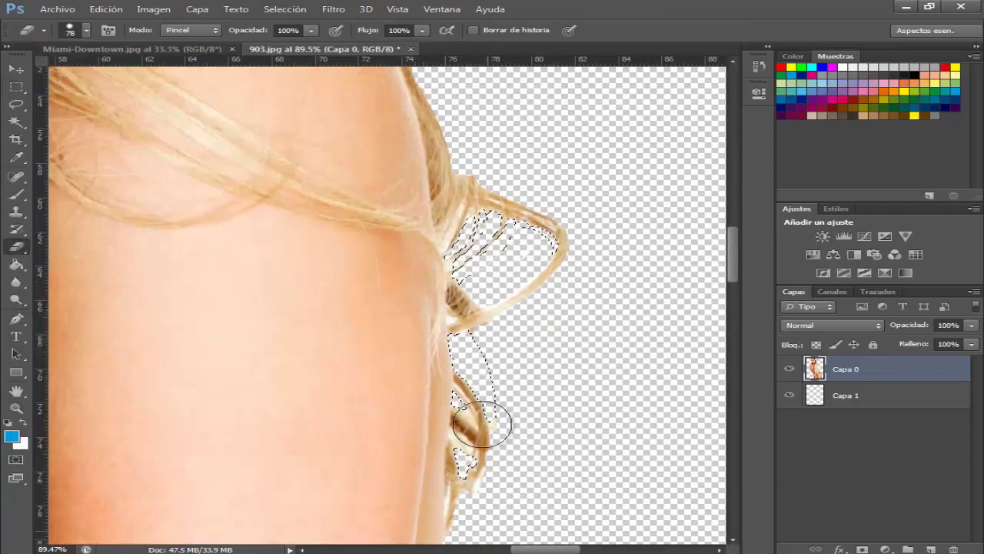
pyautogui.hotkey('ctrl', 'd')
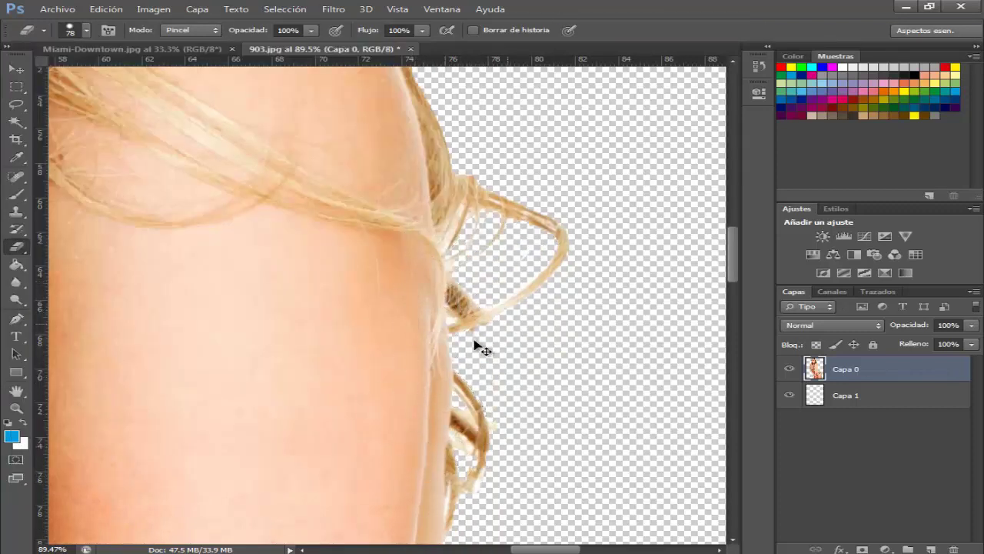
pyautogui.hotkey('shift', 'w')
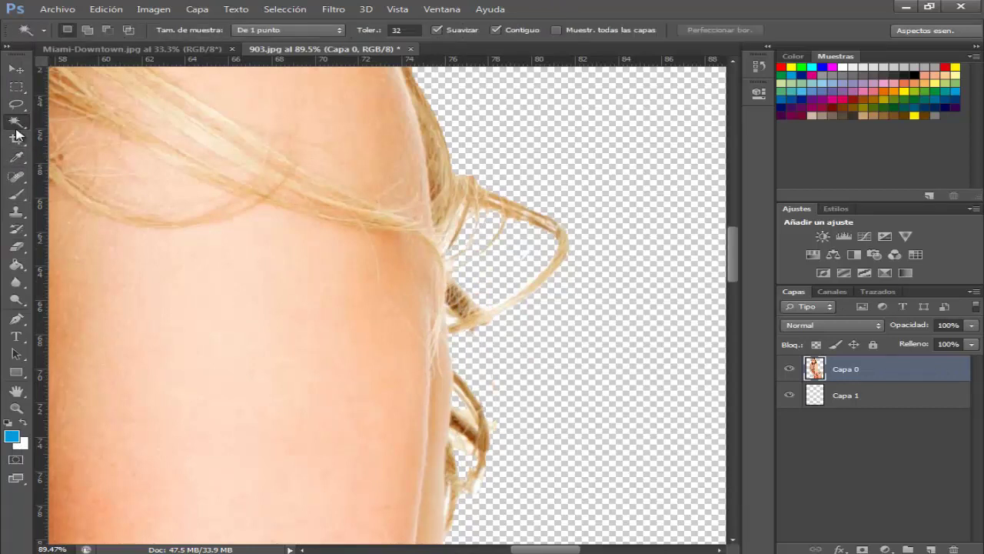
pyautogui.click(468, 339)
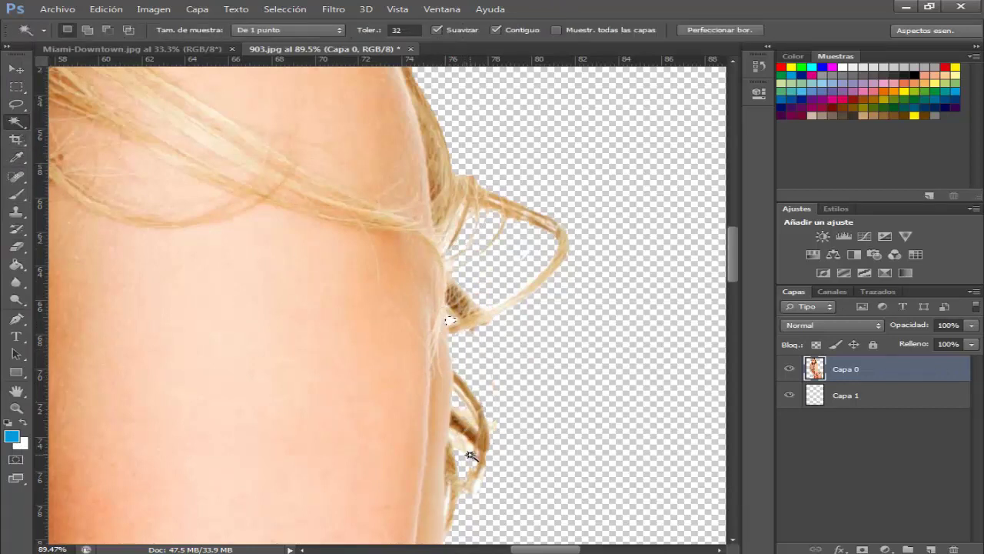
pyautogui.click(11, 252)
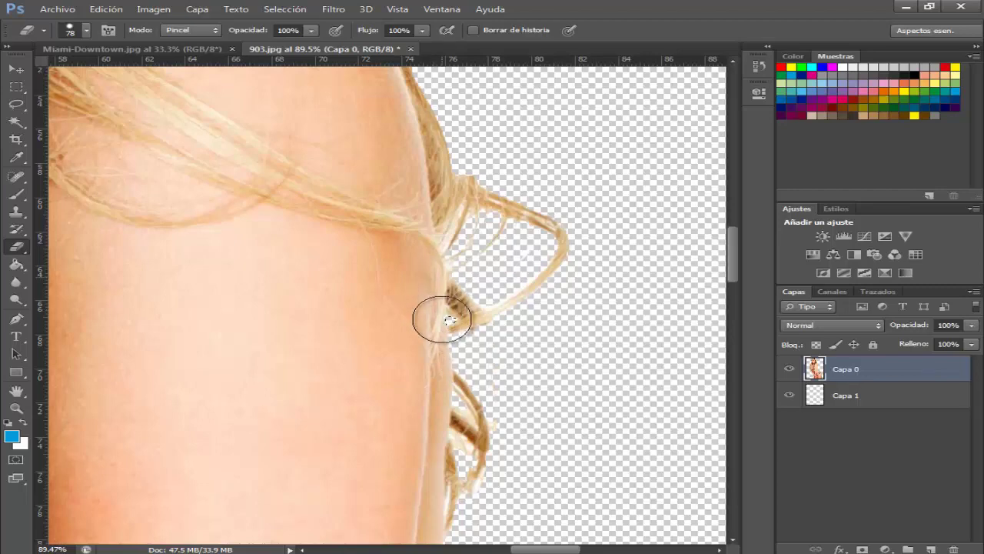
# Step: Magic Wand-select the white gap between arm and torso and erase it
pyautogui.scroll(-1, 438, 301)
pyautogui.keyDown('alt'); pyautogui.scroll(-3, 438, 301); pyautogui.keyUp('alt')
pyautogui.keyDown('alt'); pyautogui.scroll(-2, 380, 310); pyautogui.keyUp('alt')
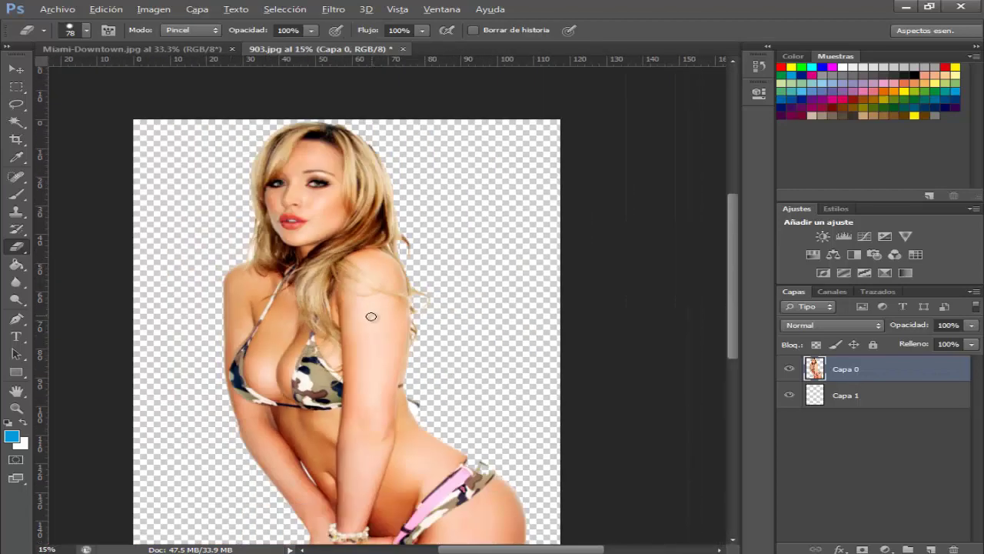
pyautogui.scroll(-2, 348, 448)
pyautogui.keyDown('alt'); pyautogui.scroll(2, 347, 448); pyautogui.keyUp('alt')
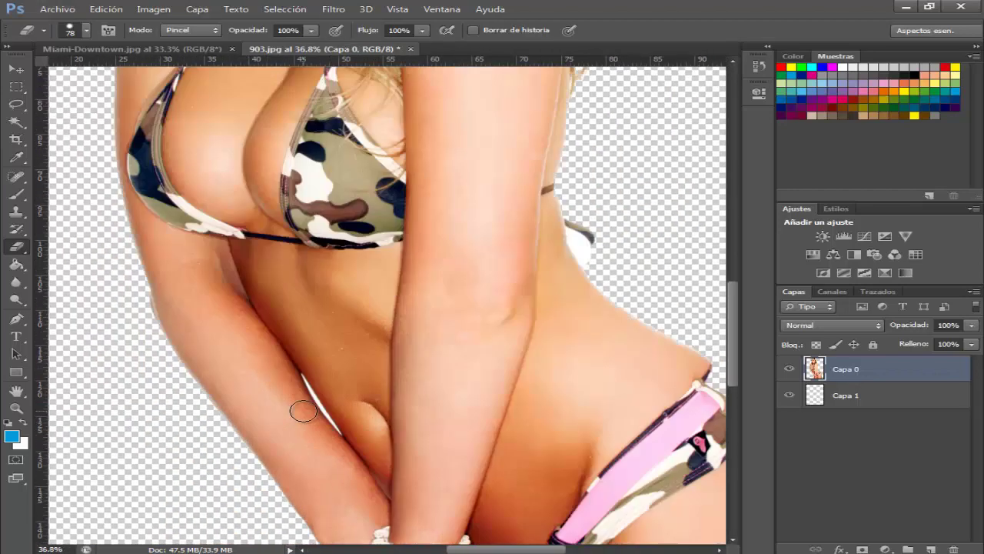
pyautogui.keyDown('alt'); pyautogui.scroll(2, 299, 408); pyautogui.keyUp('alt')
pyautogui.click(15, 121)
pyautogui.keyDown('alt'); pyautogui.scroll(2, 350, 430); pyautogui.keyUp('alt')
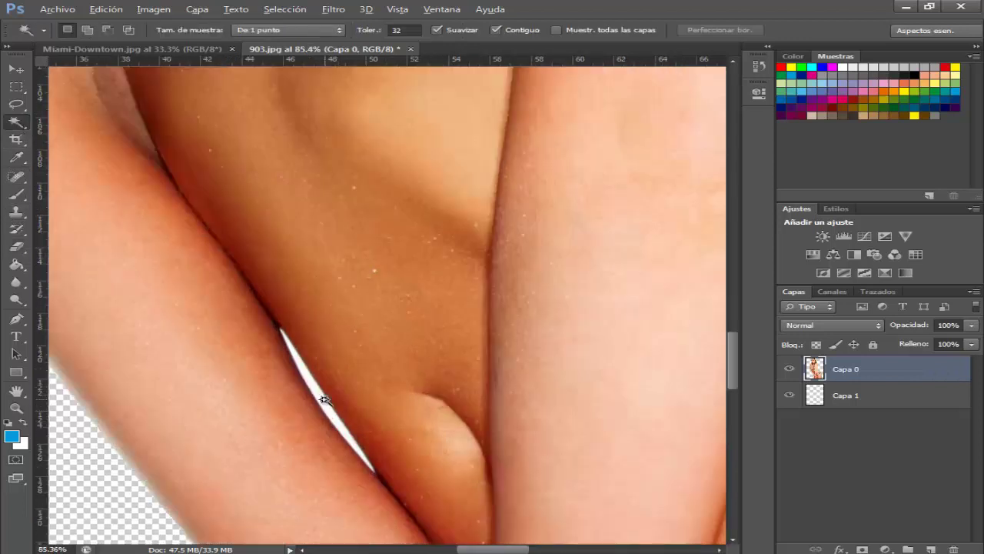
pyautogui.click(323, 398)
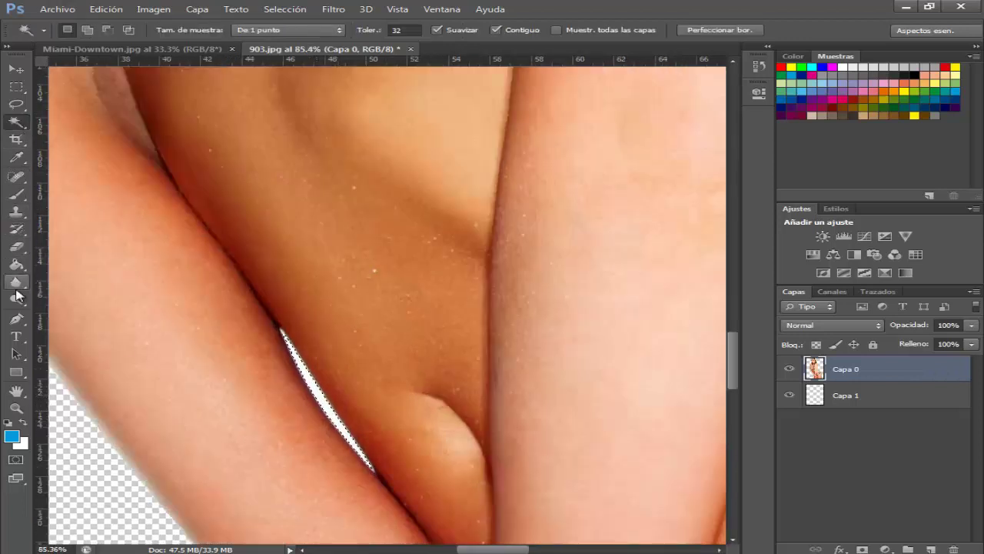
pyautogui.click(17, 247)
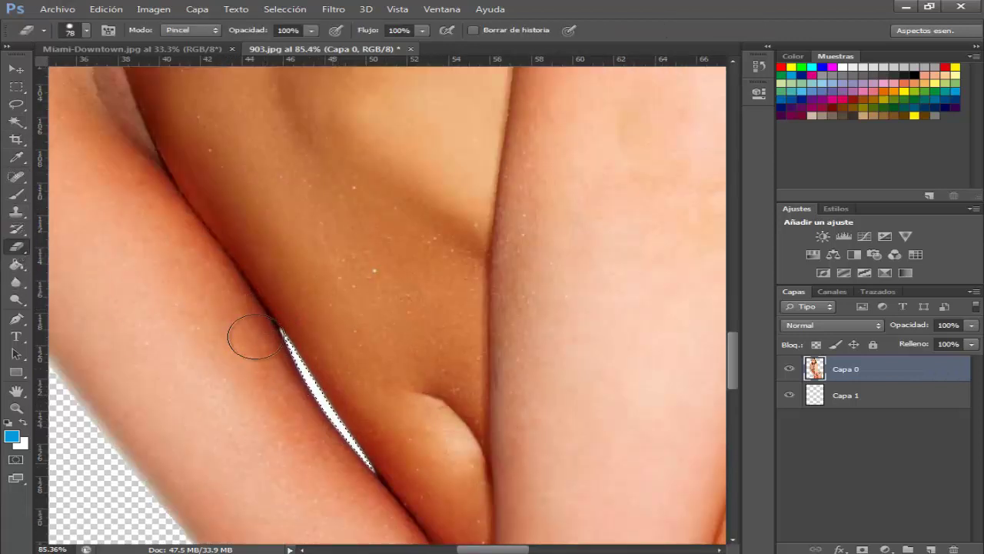
pyautogui.moveTo(281, 351); pyautogui.dragTo(362, 377)
# Step: Zoom out and switch to the Move tool
pyautogui.keyDown('alt'); pyautogui.scroll(-2, 377, 358); pyautogui.keyUp('alt')
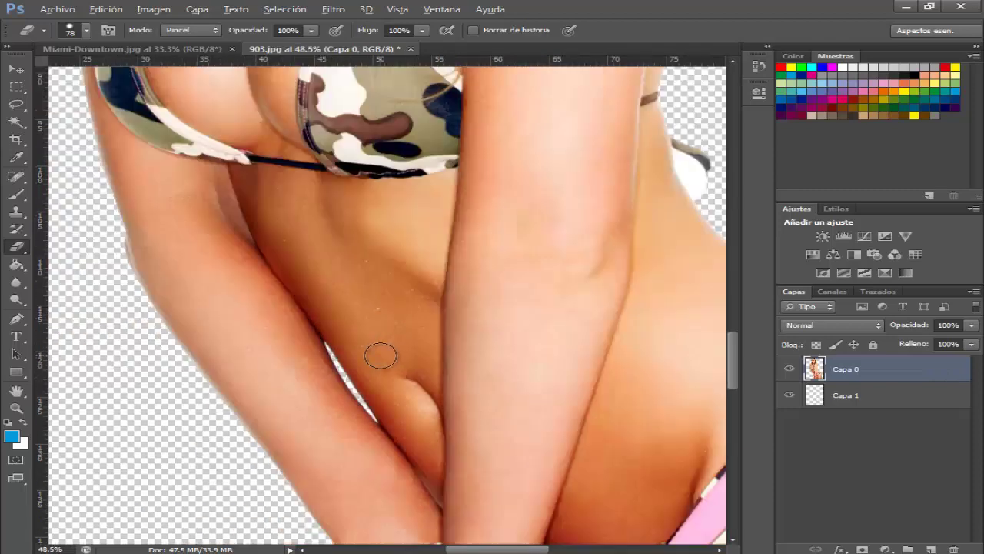
pyautogui.keyDown('alt'); pyautogui.scroll(-2, 392, 346); pyautogui.keyUp('alt')
pyautogui.keyDown('alt'); pyautogui.scroll(-2, 417, 333); pyautogui.keyUp('alt')
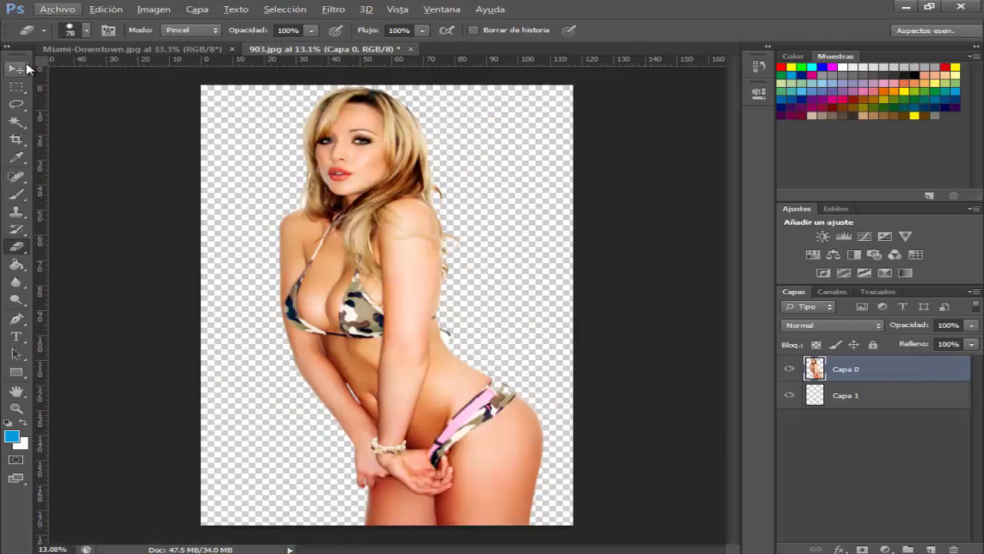
pyautogui.click(22, 69)
pyautogui.click(192, 49)
# Step: Try Brillo/contraste on the cutout, leaving brightness at 0, then bring up the Filtro menu
pyautogui.click(292, 49)
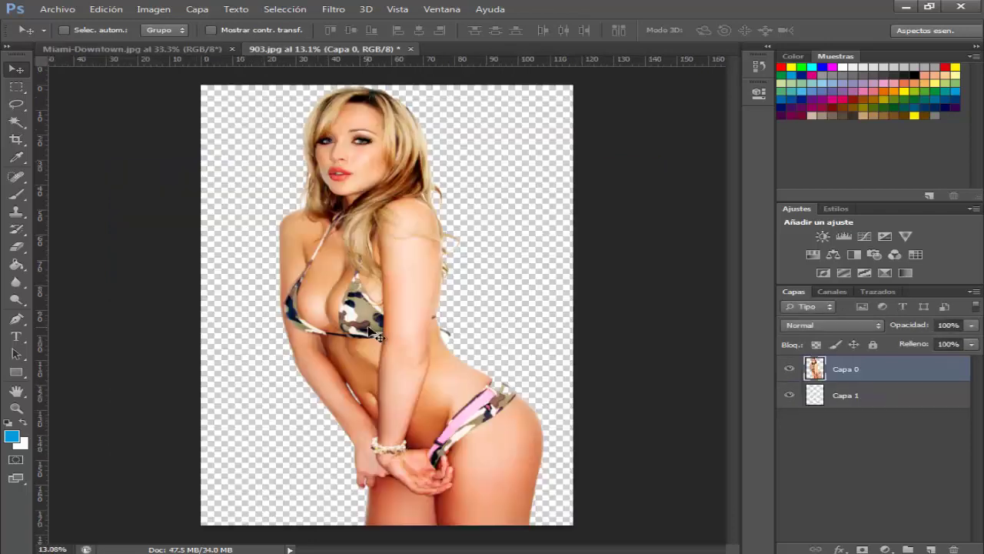
pyautogui.scroll(1, 382, 281)
pyautogui.click(154, 9)
pyautogui.moveTo(200, 43)
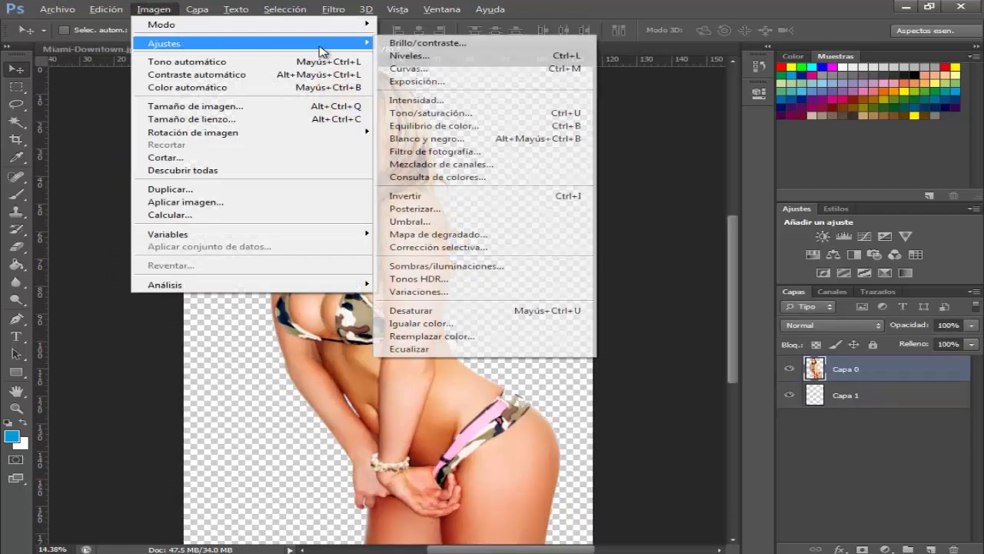
pyautogui.click(414, 43)
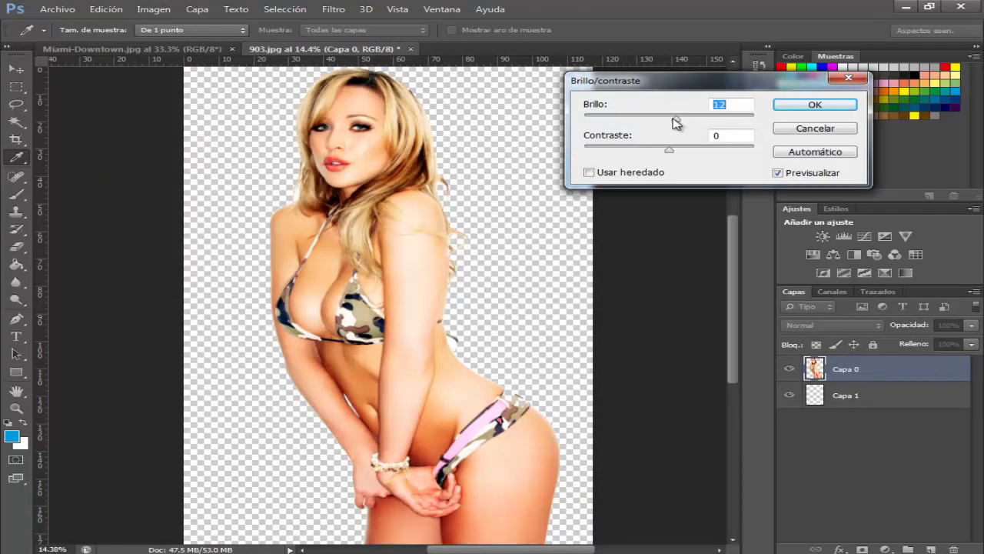
pyautogui.moveTo(674, 122); pyautogui.dragTo(670, 122)
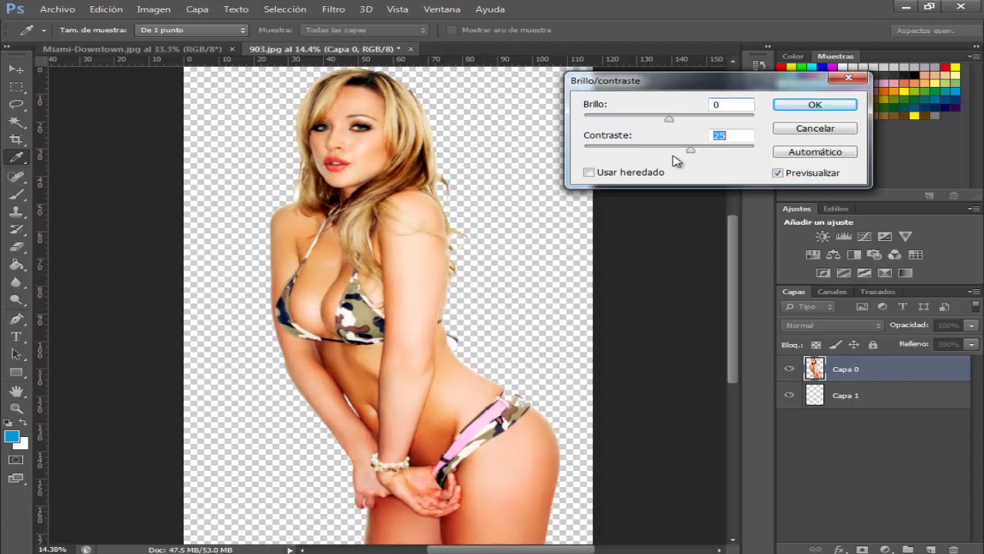
pyautogui.click(813, 105)
pyautogui.click(332, 9)
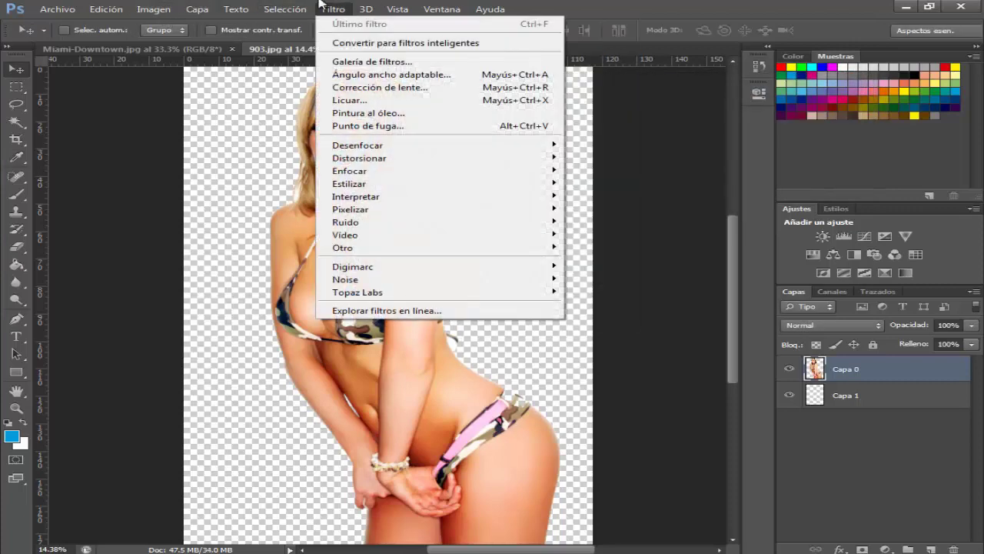
pyautogui.moveTo(357, 292)
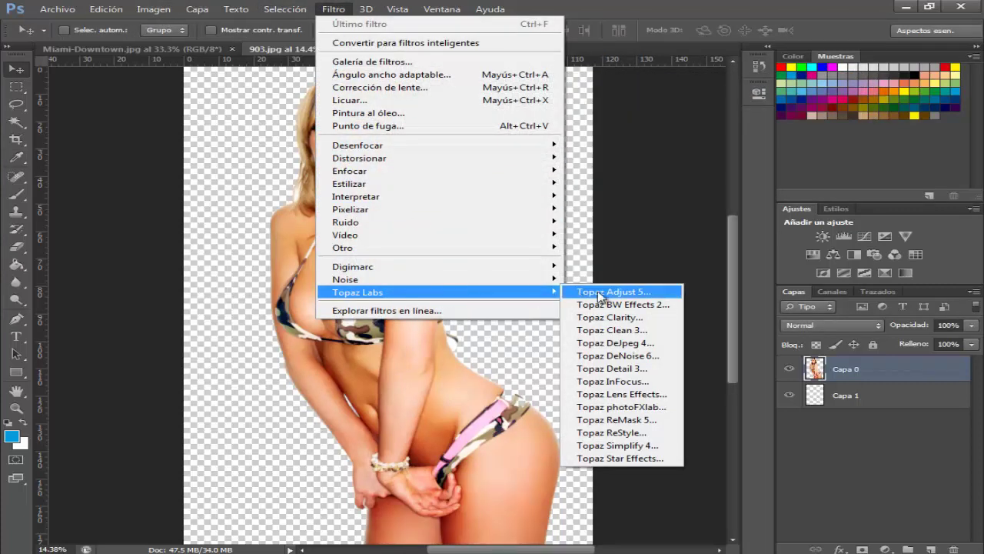
# Step: Cancel the first Topaz Adjust run, duplicate Capa 0 as Capa 0 copia, and run Topaz Adjust 5 on it
pyautogui.click(600, 292)
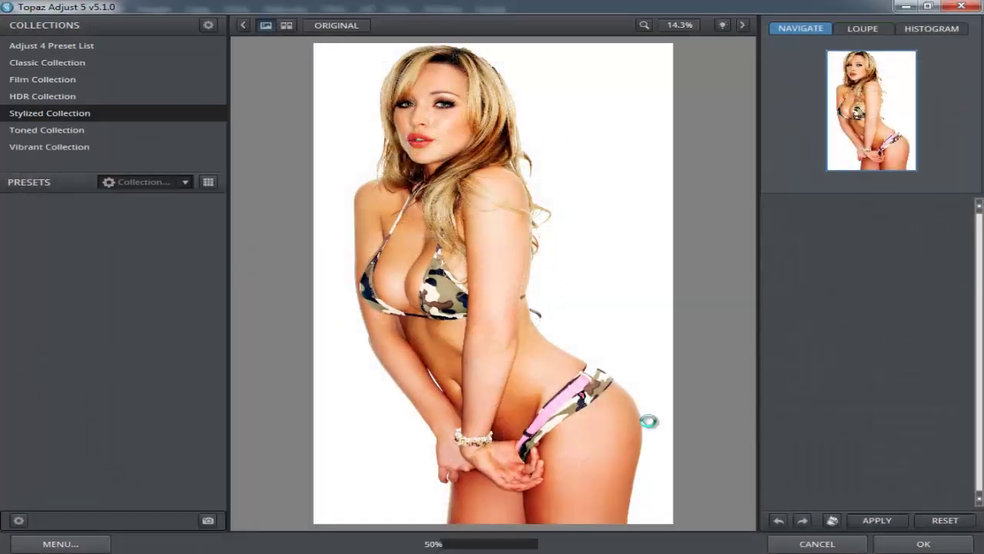
pyautogui.click(816, 544)
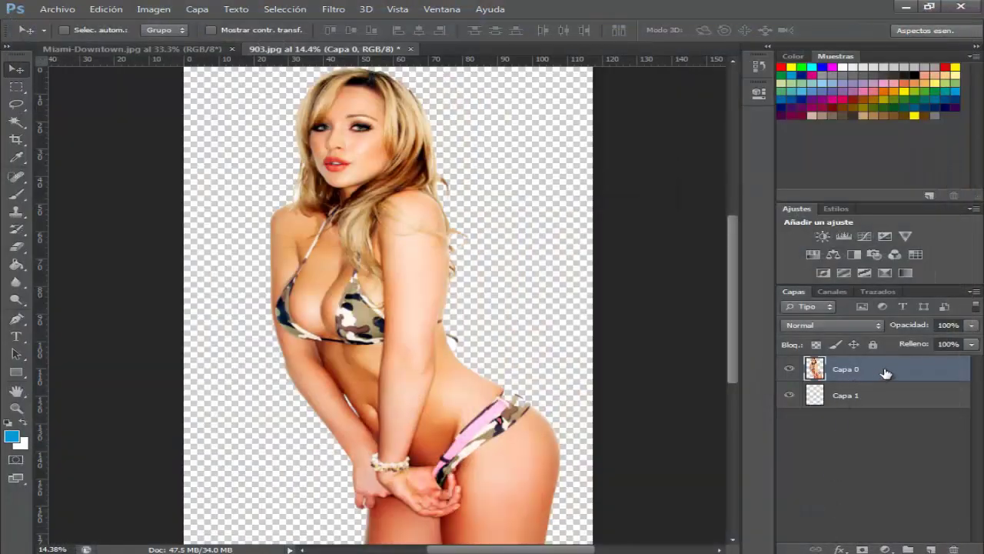
pyautogui.hotkey('ctrl', 'j')
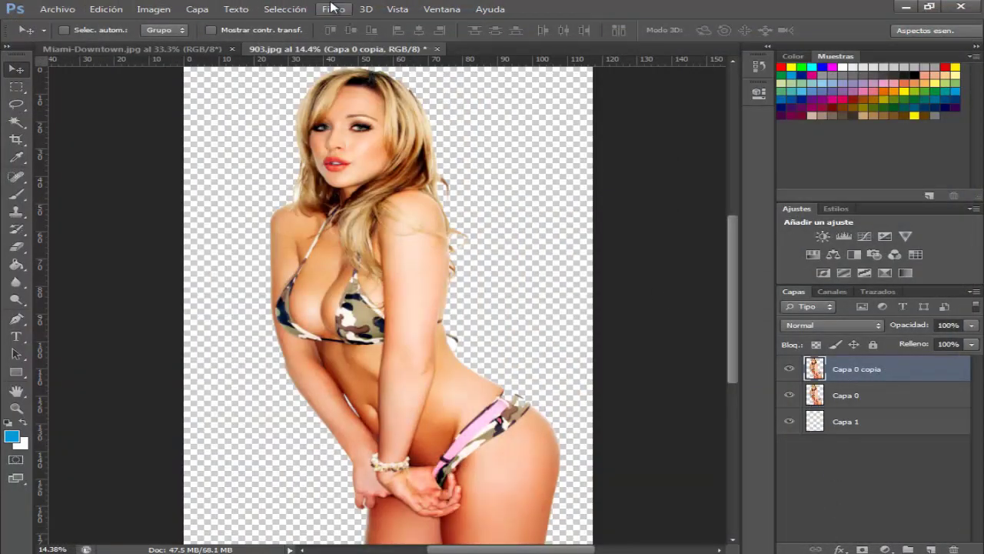
pyautogui.click(333, 9)
pyautogui.moveTo(358, 292)
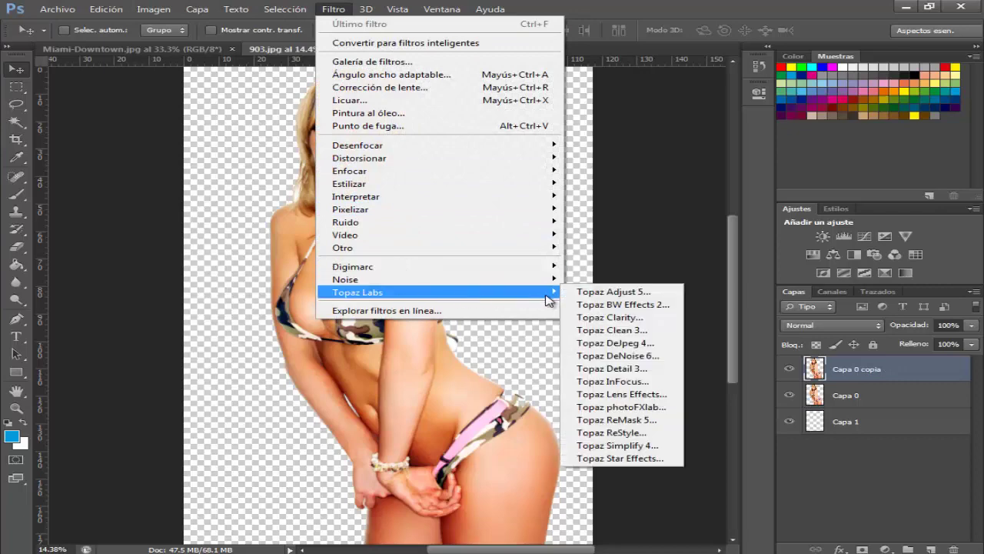
pyautogui.click(632, 292)
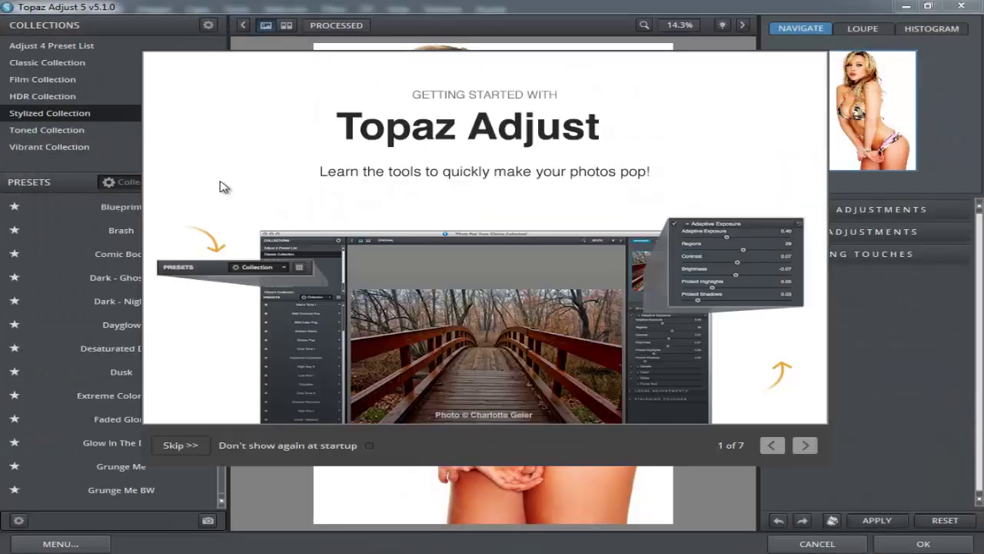
# Step: Dismiss the getting-started guide and apply the Stylized Collection's Simplify preset
pyautogui.click(173, 447)
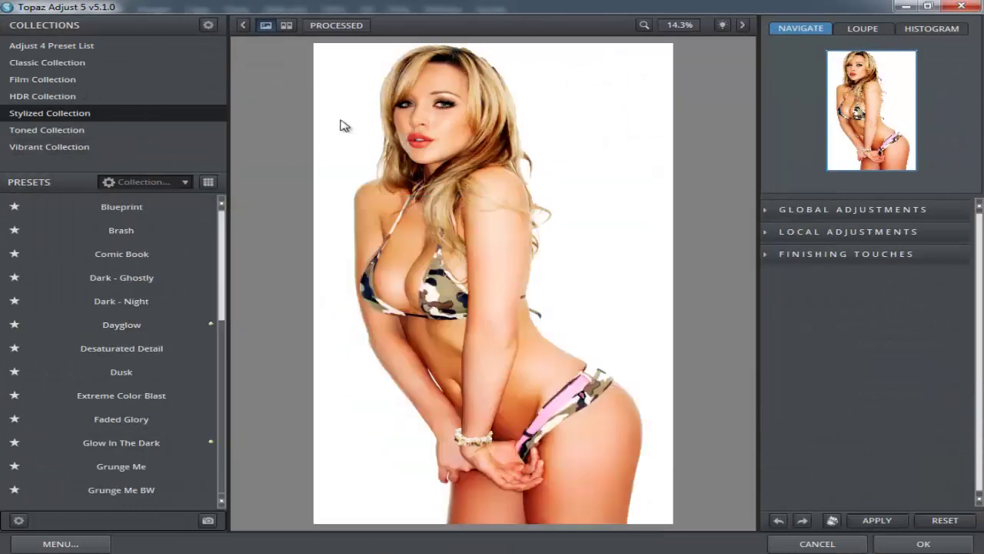
pyautogui.moveTo(122, 361)
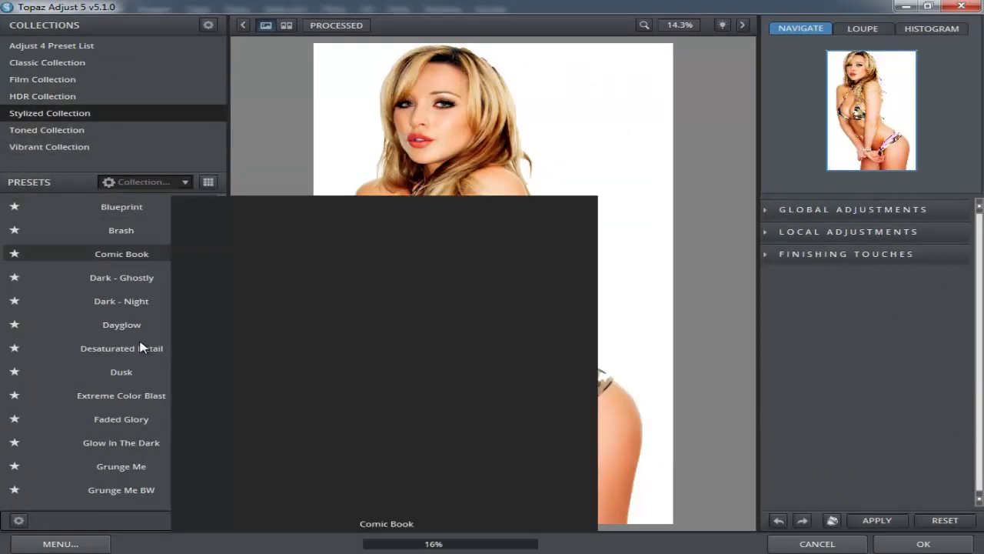
pyautogui.scroll(-2, 156, 349)
pyautogui.scroll(-2, 165, 355)
pyautogui.scroll(-2, 165, 355)
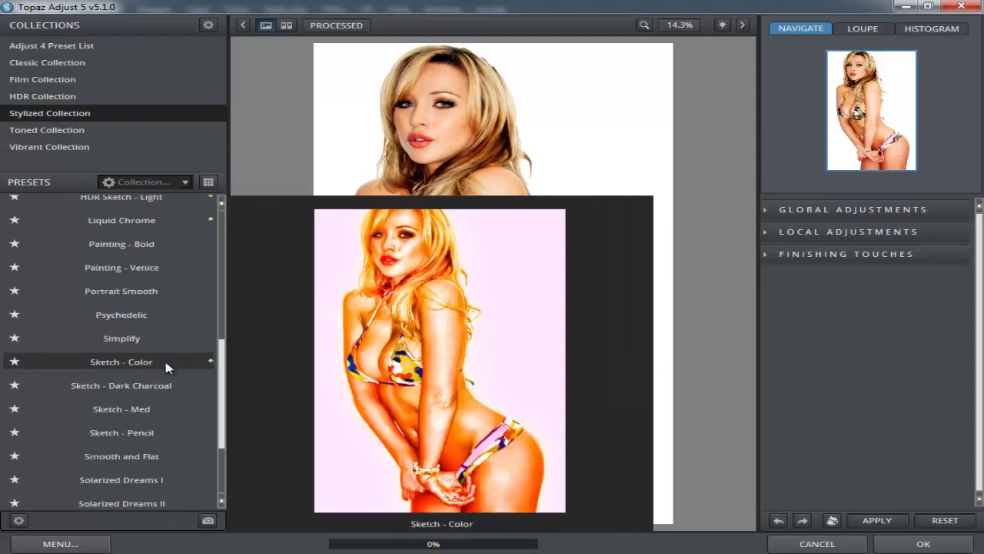
pyautogui.click(20, 115)
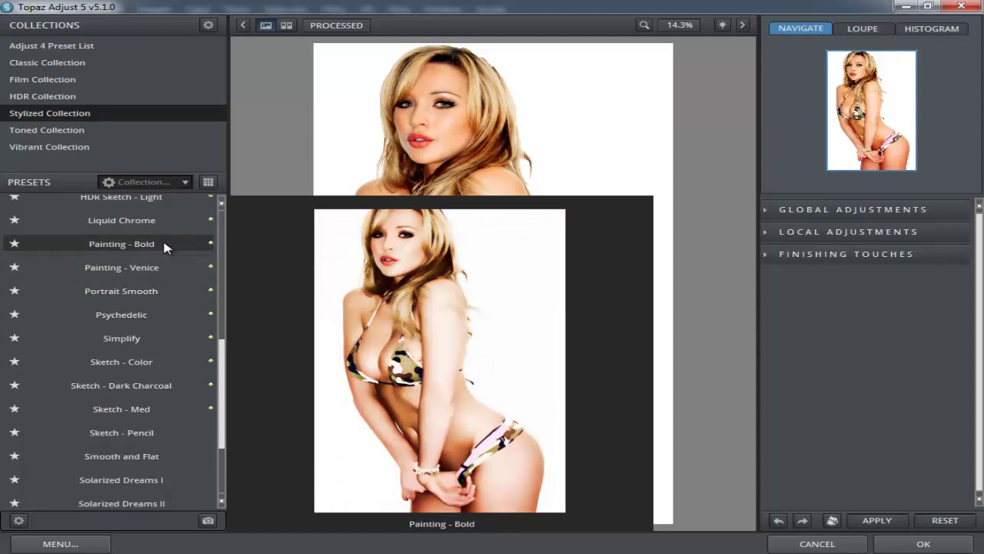
pyautogui.click(156, 340)
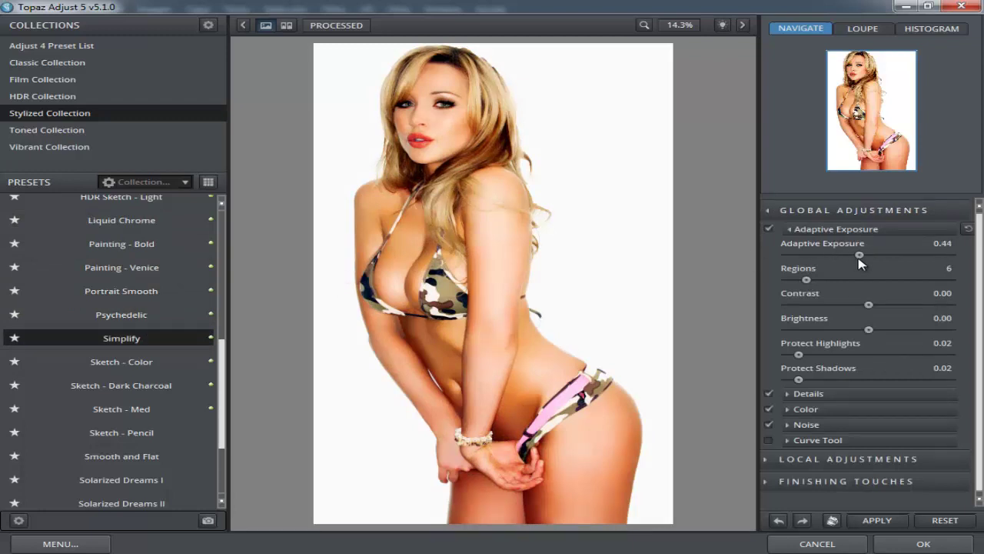
# Step: Lower Adaptive Exposure to 0.34 and set Contrast to 0.28 in the Simplify settings
pyautogui.moveTo(844, 256)
pyautogui.mouseDown()
pyautogui.moveTo(824, 257)
pyautogui.moveTo(875, 263)
pyautogui.moveTo(848, 259)
pyautogui.moveTo(824, 284)
pyautogui.moveTo(882, 287)
pyautogui.moveTo(815, 284)
pyautogui.moveTo(908, 289)
pyautogui.mouseUp()
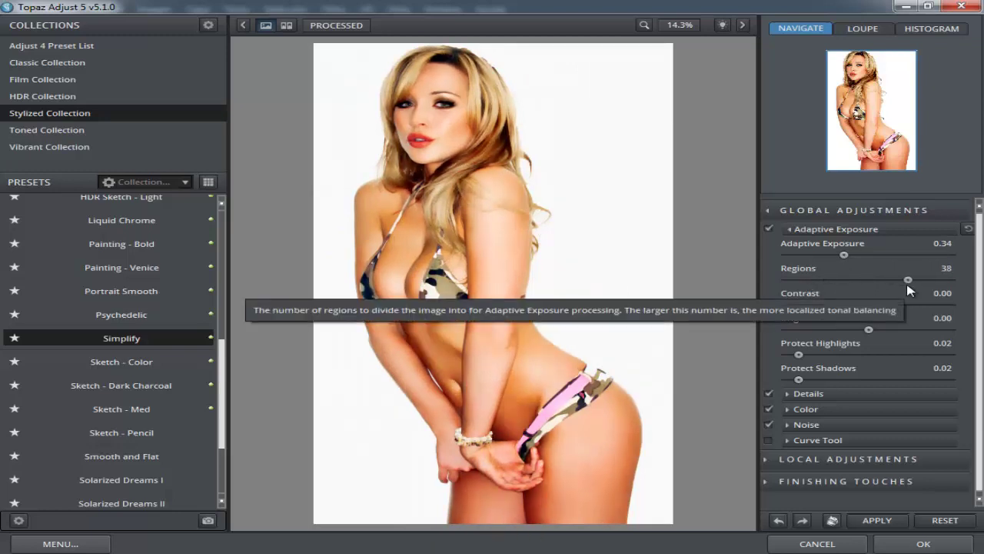
pyautogui.moveTo(868, 305)
pyautogui.mouseDown()
pyautogui.moveTo(852, 308)
pyautogui.moveTo(896, 307)
pyautogui.moveTo(868, 305)
pyautogui.moveTo(881, 309)
pyautogui.moveTo(863, 332)
pyautogui.mouseUp()
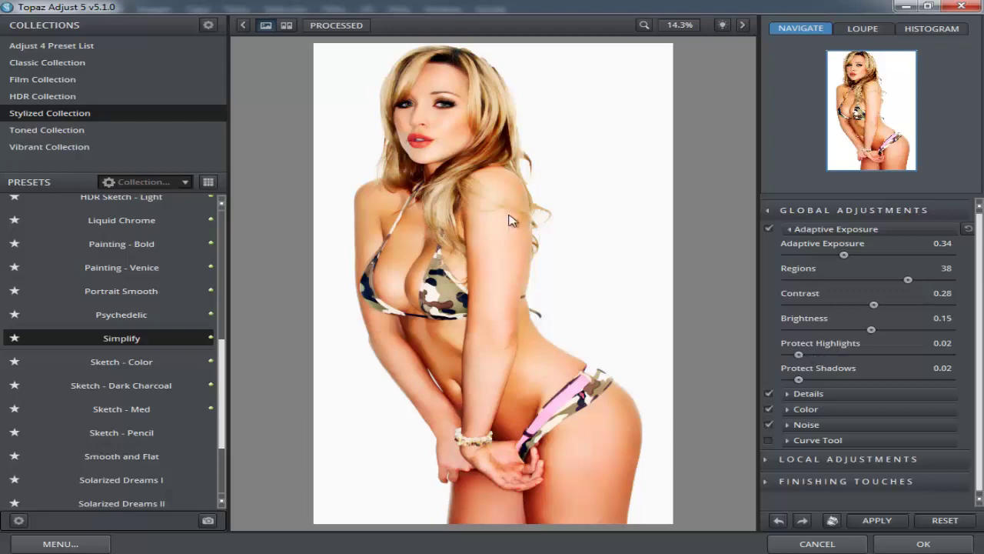
# Step: Preview the woman image at 100% zoom in Topaz Adjust 5
pyautogui.click(681, 25)
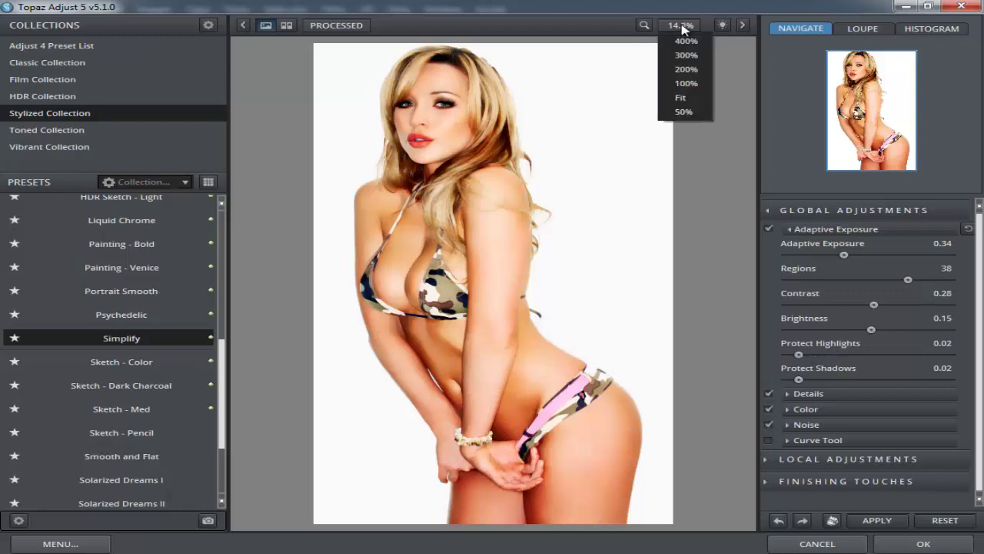
pyautogui.click(685, 83)
pyautogui.click(468, 233)
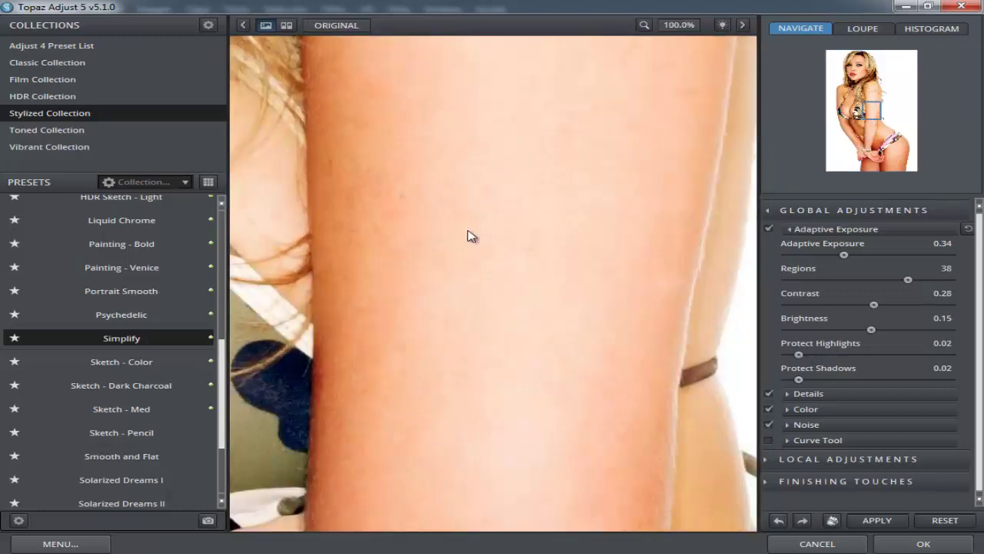
pyautogui.click(684, 26)
pyautogui.click(690, 86)
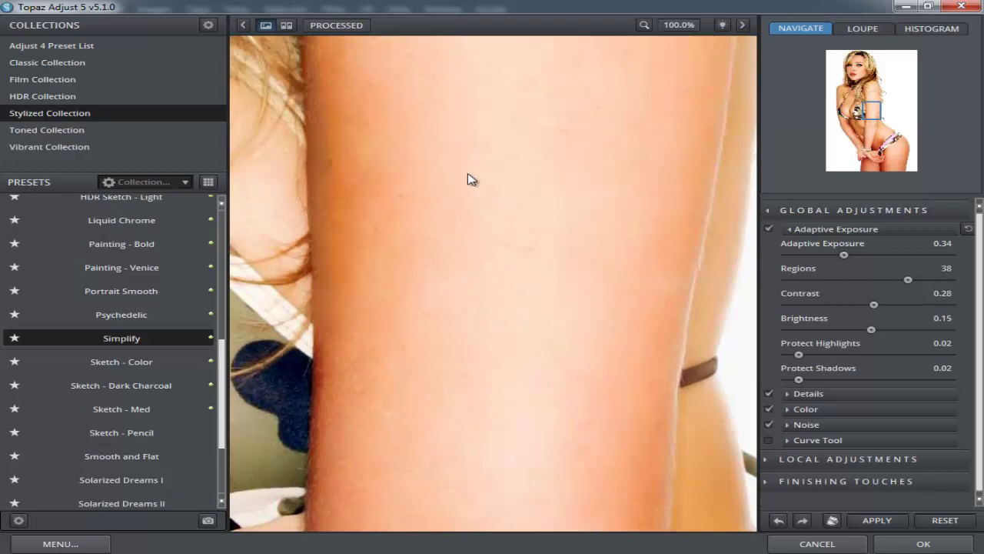
# Step: Set the preview to 50% and pan to bring the woman's face into view
pyautogui.click(661, 26)
pyautogui.click(684, 124)
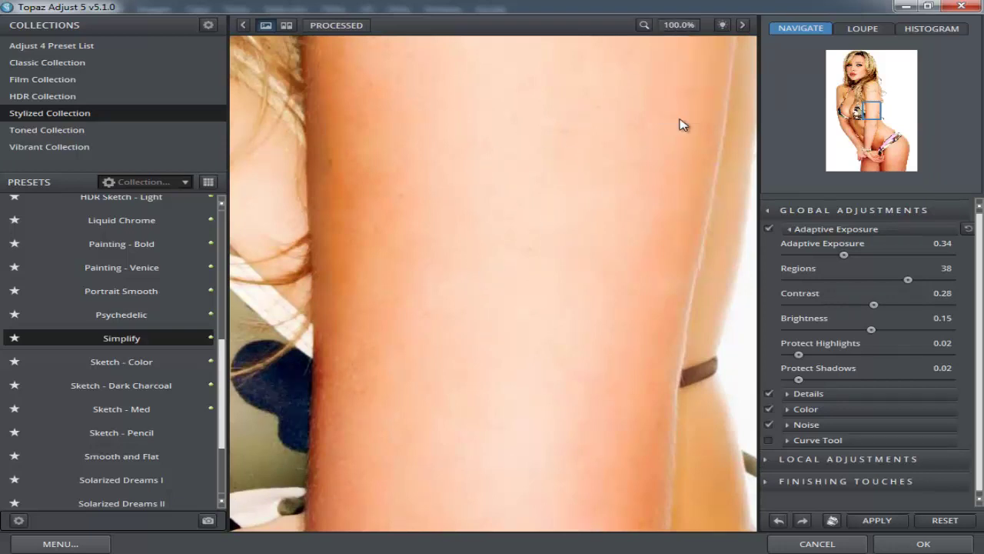
pyautogui.click(671, 26)
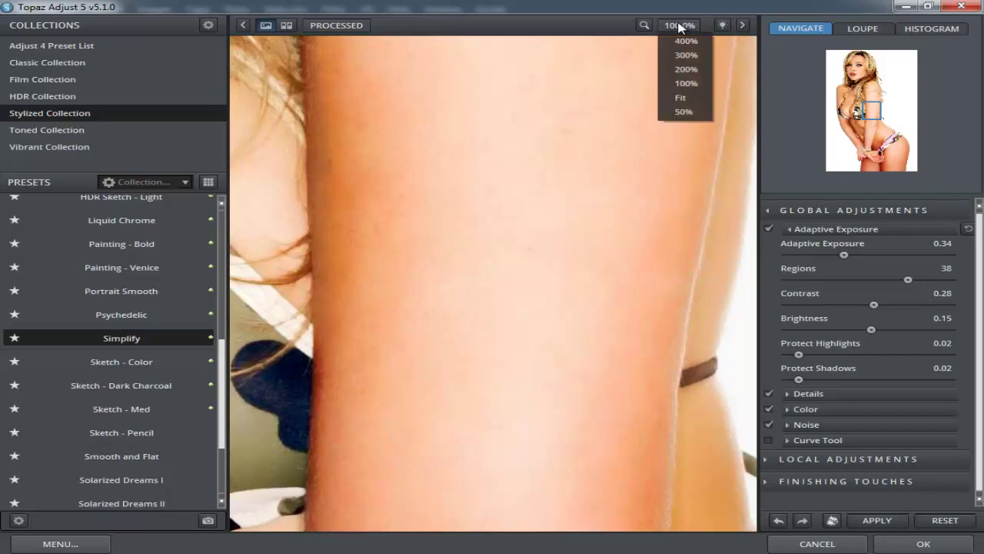
pyautogui.click(686, 115)
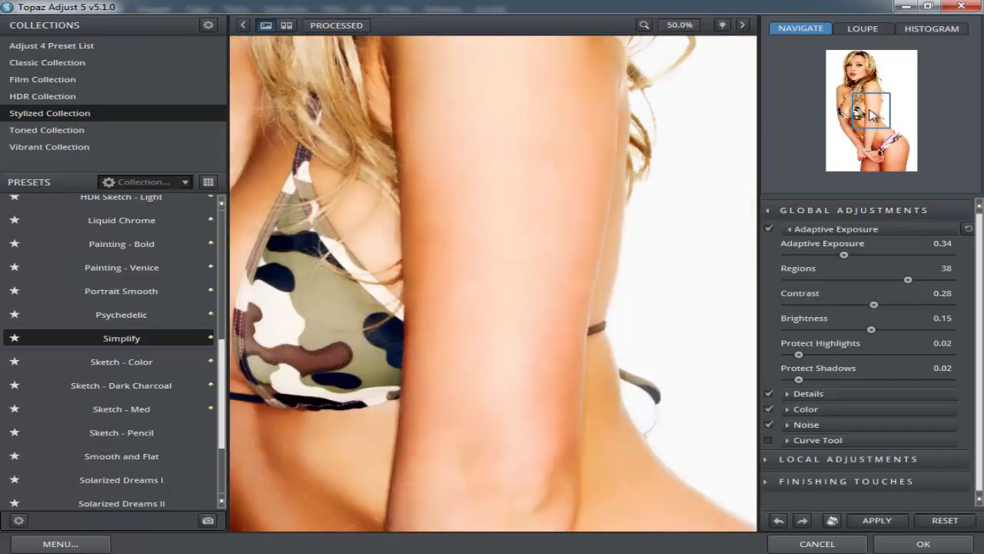
pyautogui.moveTo(871, 114); pyautogui.dragTo(854, 74)
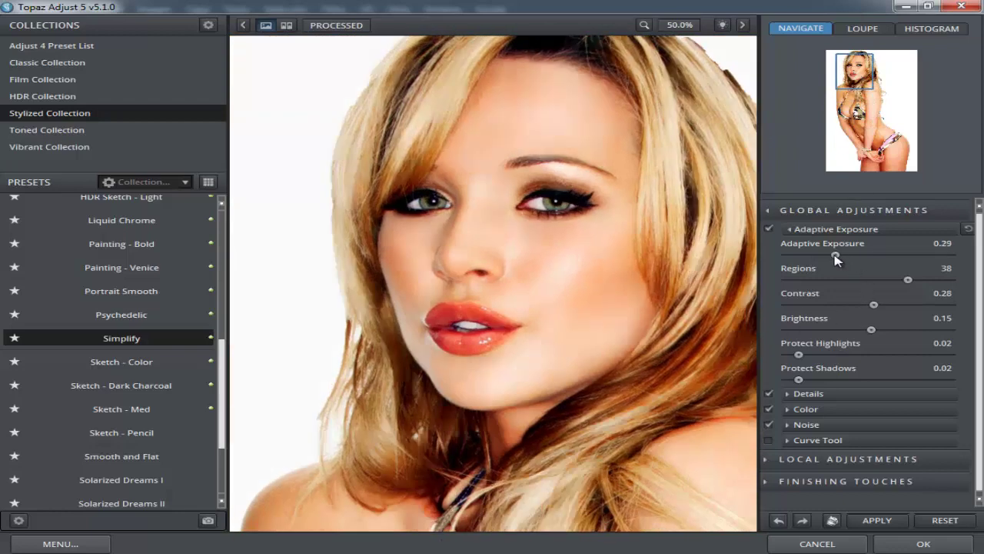
# Step: Raise Adaptive Exposure to 0.48, apply the filter, and switch to the Miami-Downtown photo
pyautogui.moveTo(836, 256)
pyautogui.mouseDown()
pyautogui.moveTo(902, 256)
pyautogui.moveTo(865, 256)
pyautogui.mouseUp()
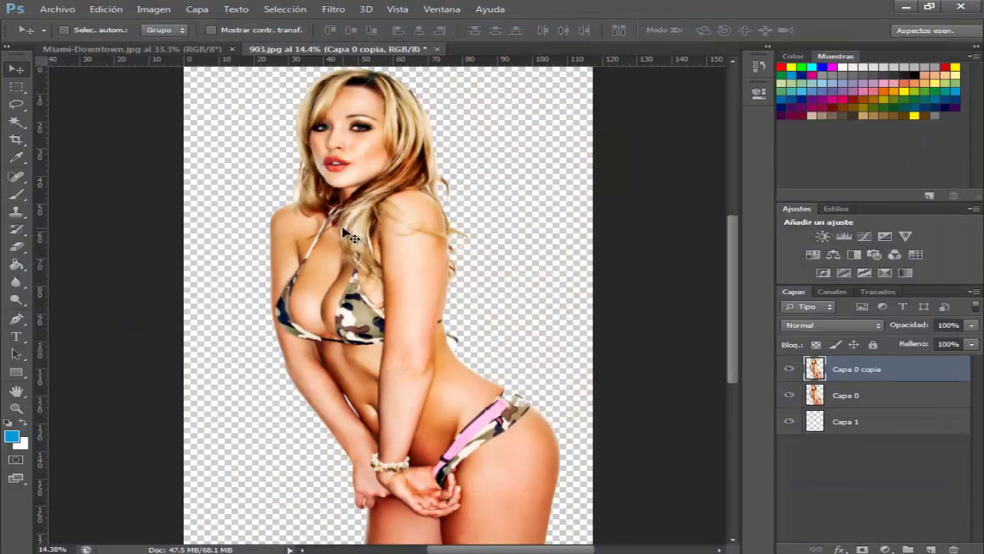
pyautogui.scroll(1, 349, 237)
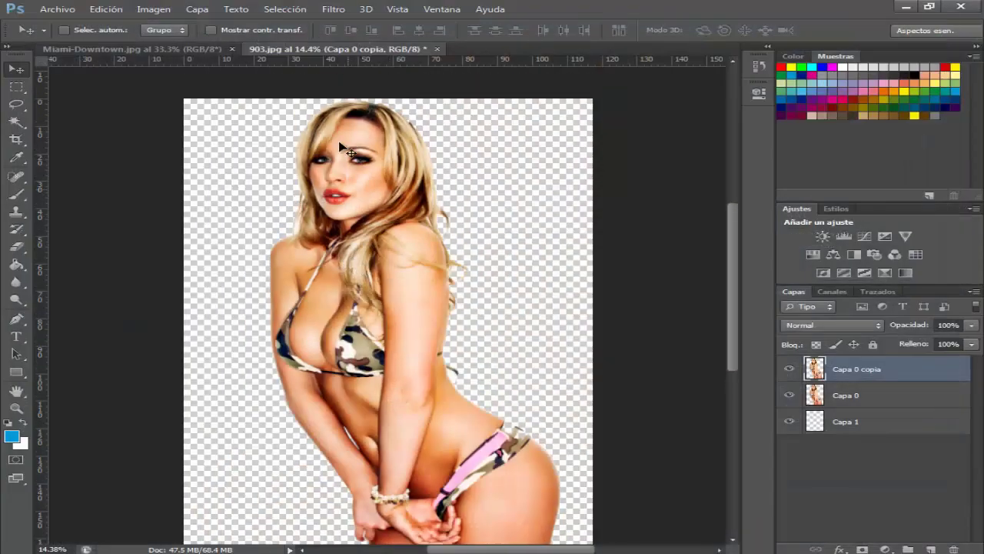
pyautogui.click(190, 51)
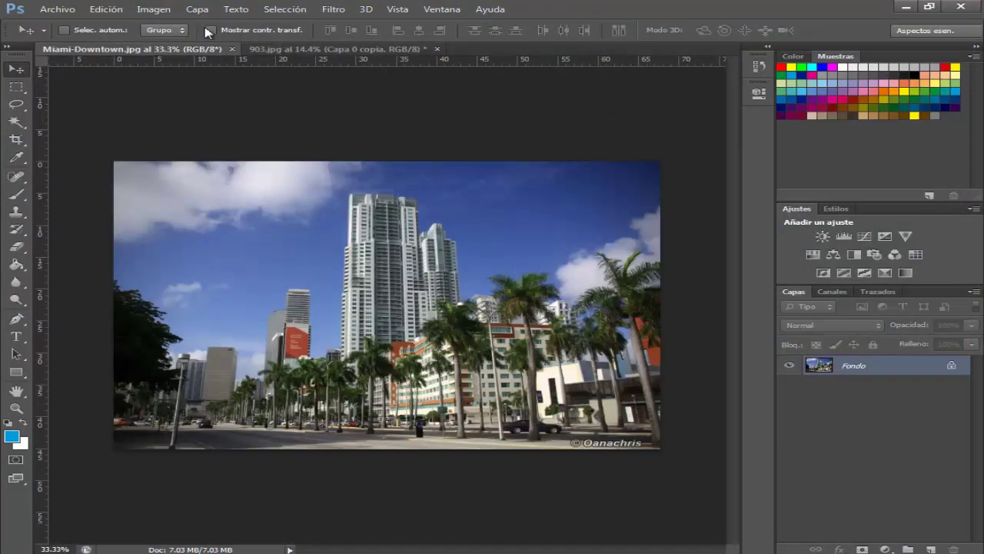
pyautogui.click(153, 10)
# Step: Brighten the Miami city photo with Brightness/Contrast
pyautogui.click(388, 46)
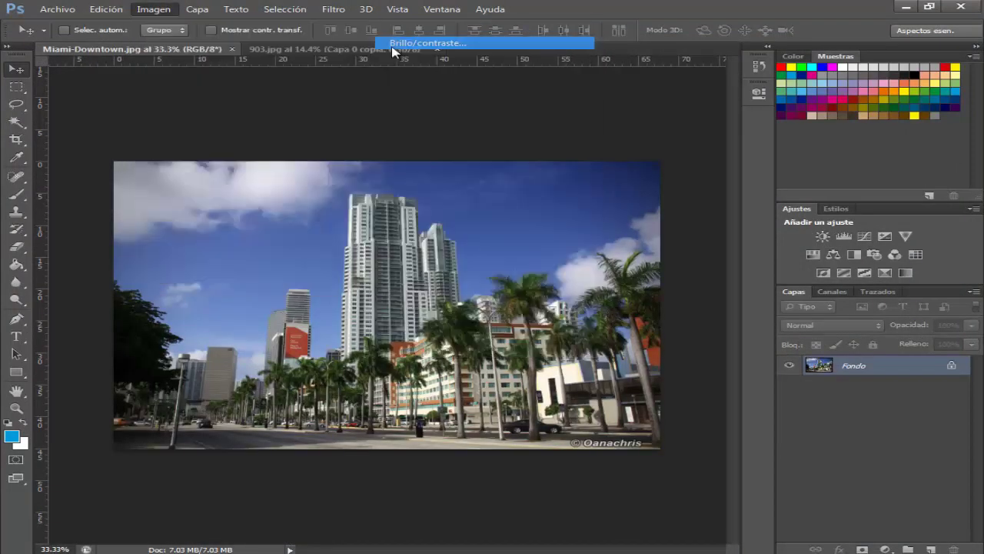
pyautogui.moveTo(669, 119)
pyautogui.mouseDown()
pyautogui.moveTo(699, 123)
pyautogui.moveTo(688, 156)
pyautogui.moveTo(701, 159)
pyautogui.mouseUp()
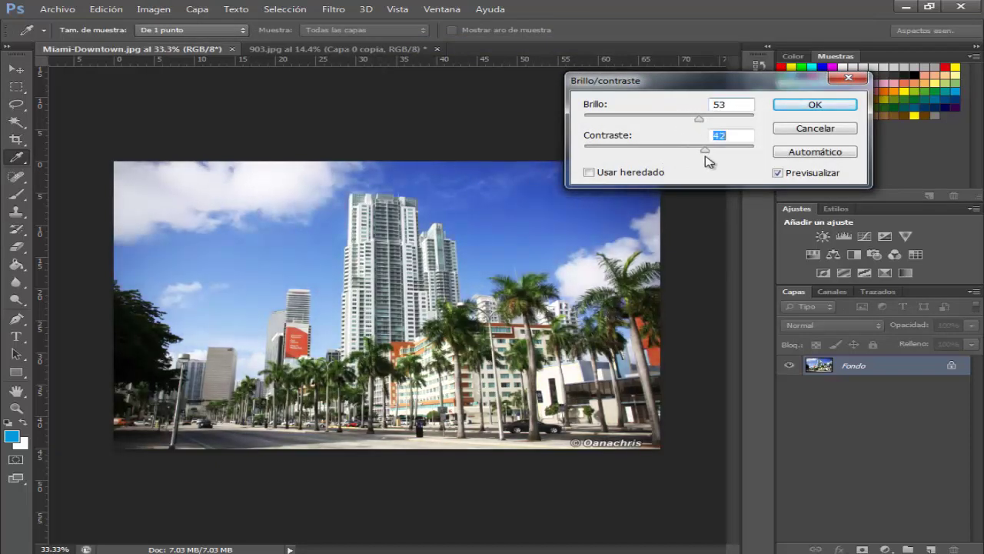
pyautogui.click(815, 107)
# Step: Apply a Color Balance to the Highlights of +13, 0, -11
pyautogui.click(153, 9)
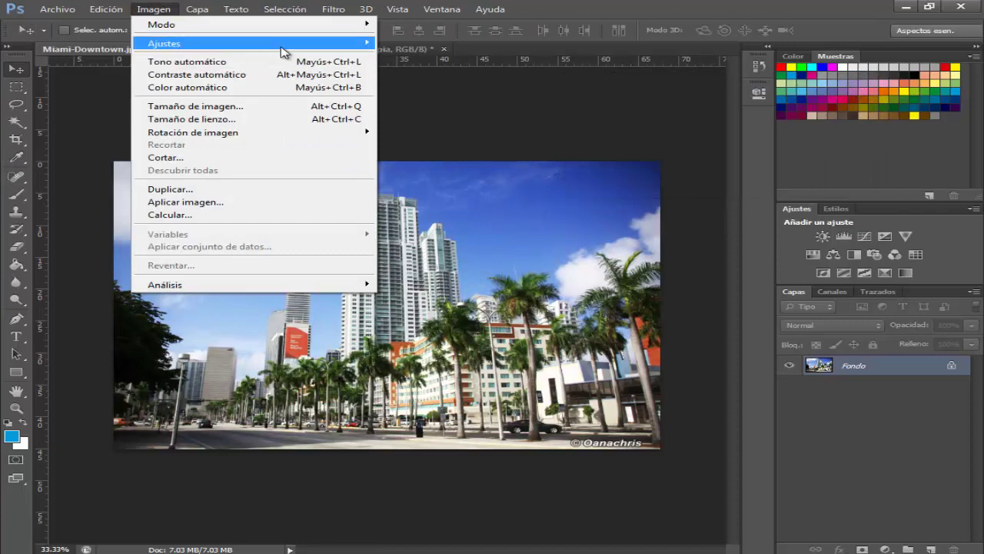
pyautogui.moveTo(163, 43)
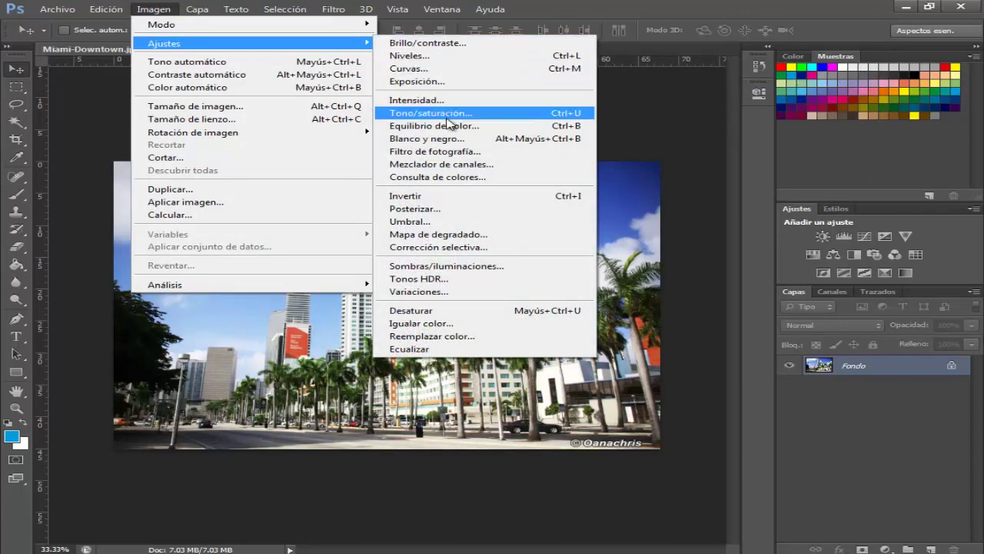
pyautogui.click(446, 126)
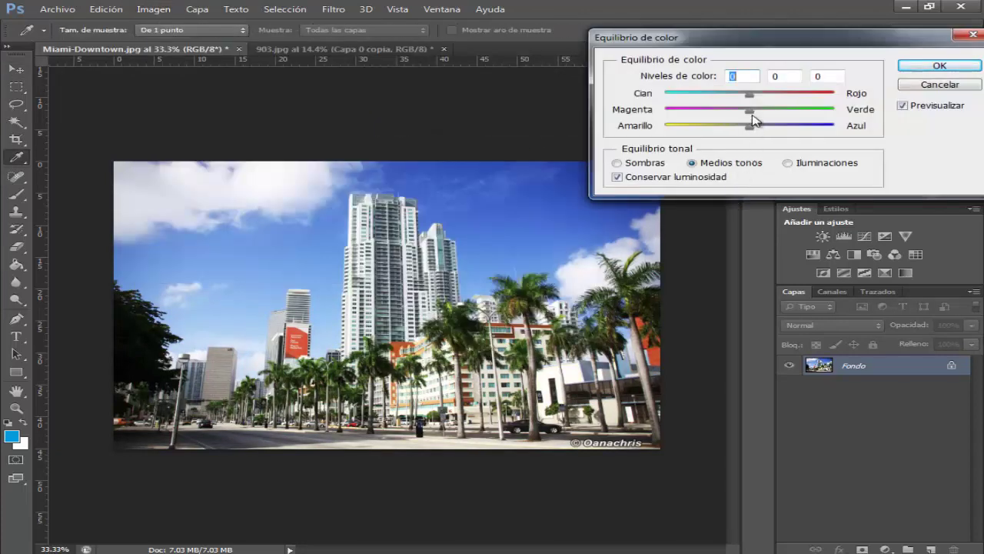
pyautogui.moveTo(750, 93)
pyautogui.mouseDown()
pyautogui.moveTo(785, 99)
pyautogui.moveTo(721, 139)
pyautogui.moveTo(758, 143)
pyautogui.moveTo(745, 144)
pyautogui.mouseUp()
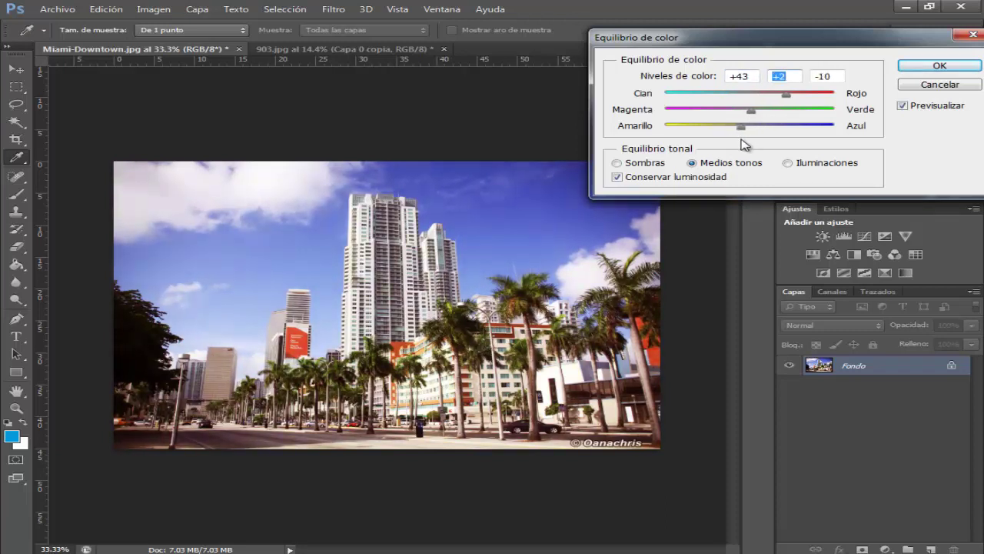
pyautogui.press('Tab')
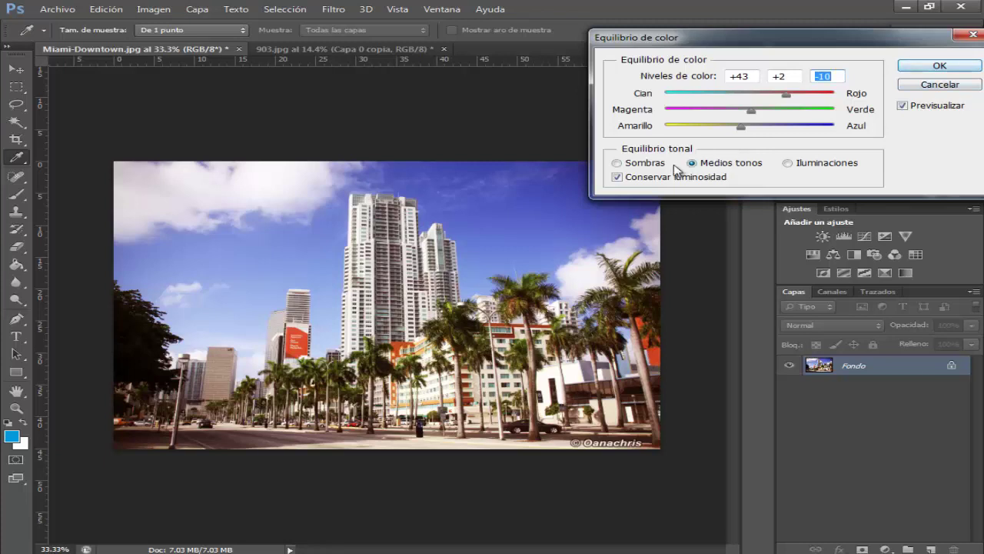
pyautogui.click(861, 164)
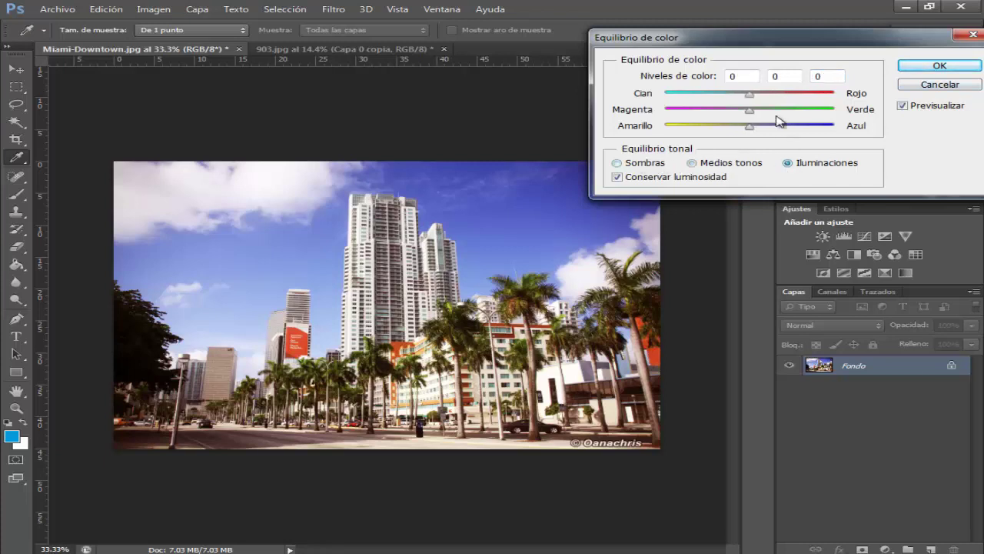
pyautogui.moveTo(750, 94)
pyautogui.mouseDown()
pyautogui.moveTo(769, 110)
pyautogui.moveTo(761, 95)
pyautogui.moveTo(732, 131)
pyautogui.moveTo(739, 141)
pyautogui.moveTo(738, 115)
pyautogui.moveTo(750, 117)
pyautogui.mouseUp()
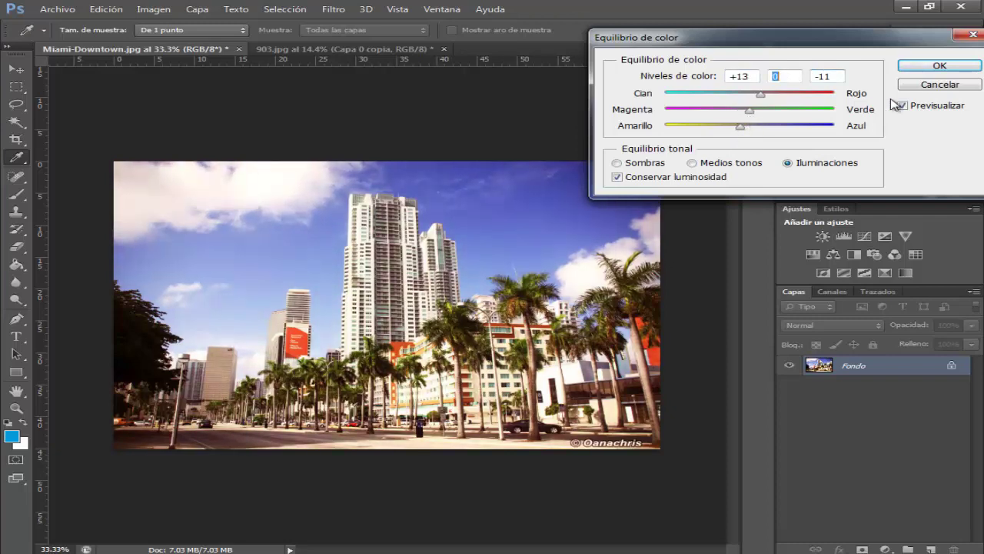
pyautogui.click(940, 66)
pyautogui.click(154, 8)
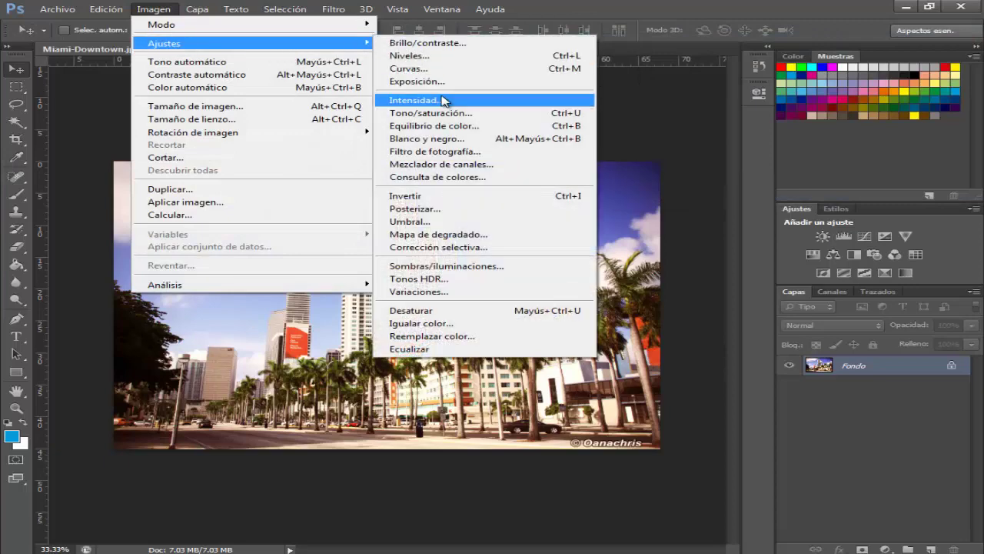
# Step: Try Vibrance and Topaz Adjust 5 on the city photo, cancelling both without changes
pyautogui.click(444, 101)
pyautogui.click(821, 143)
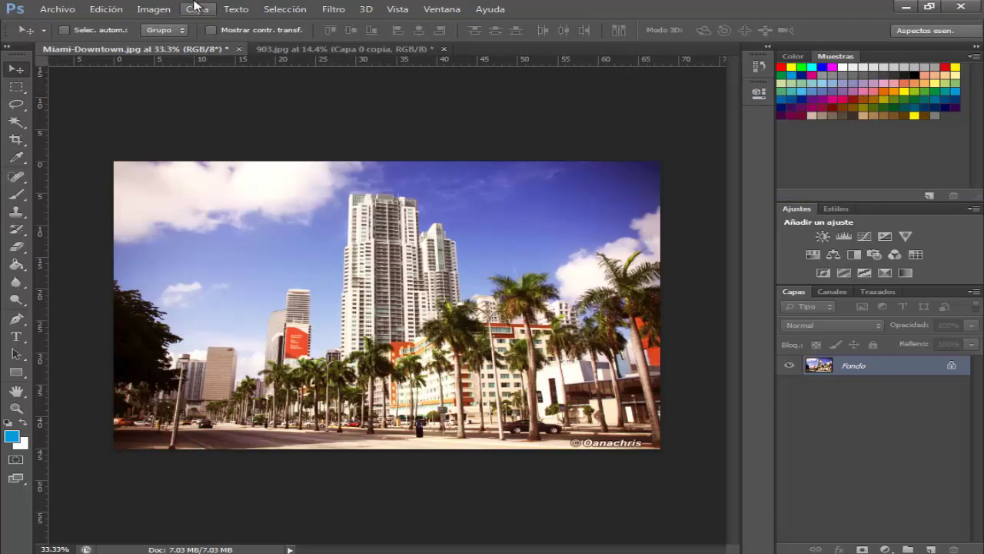
pyautogui.click(334, 8)
pyautogui.moveTo(357, 292)
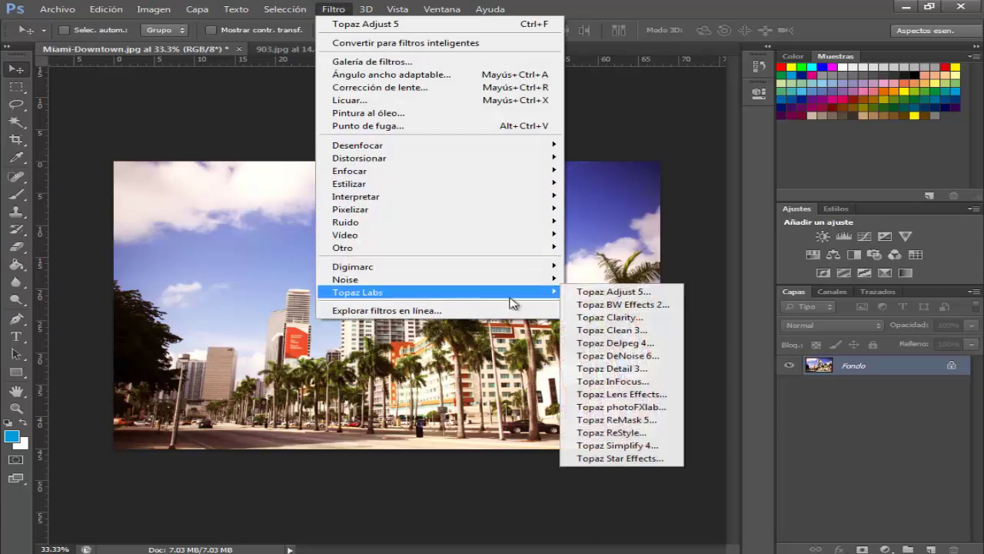
pyautogui.click(632, 295)
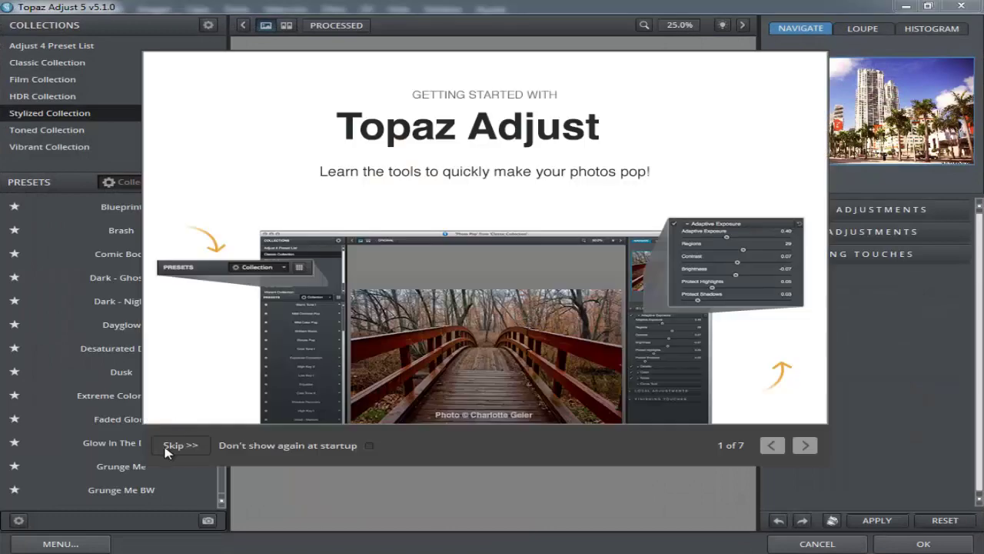
pyautogui.click(169, 449)
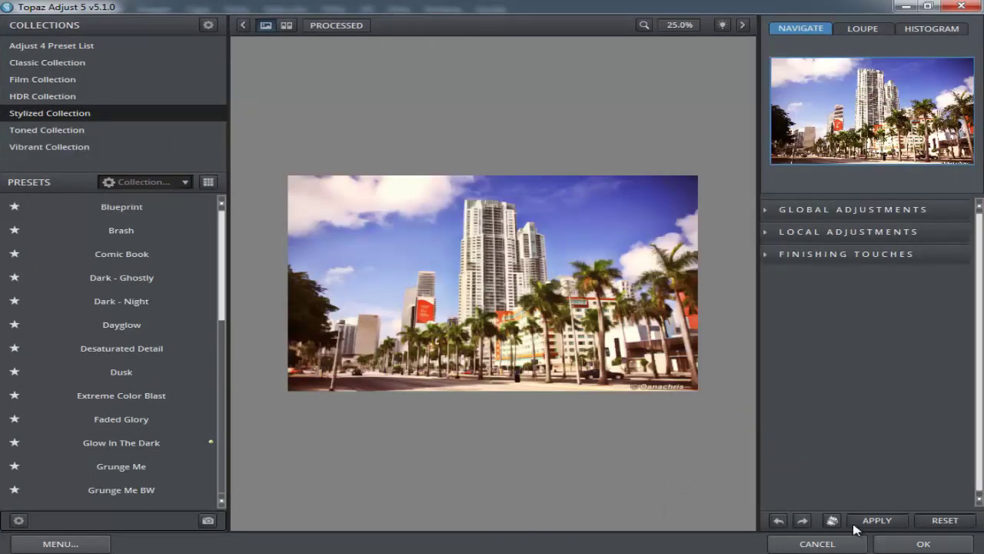
pyautogui.click(814, 542)
pyautogui.click(333, 9)
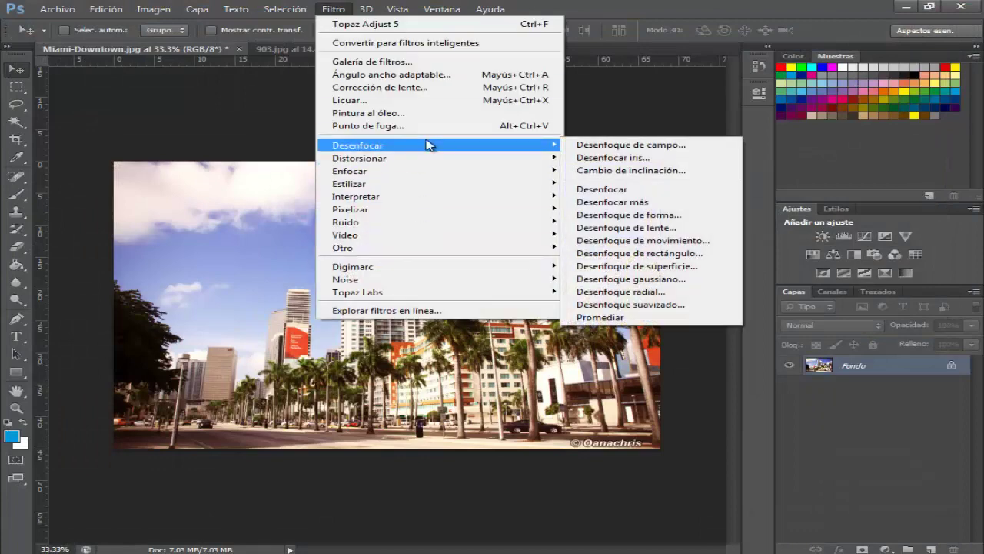
pyautogui.moveTo(357, 292)
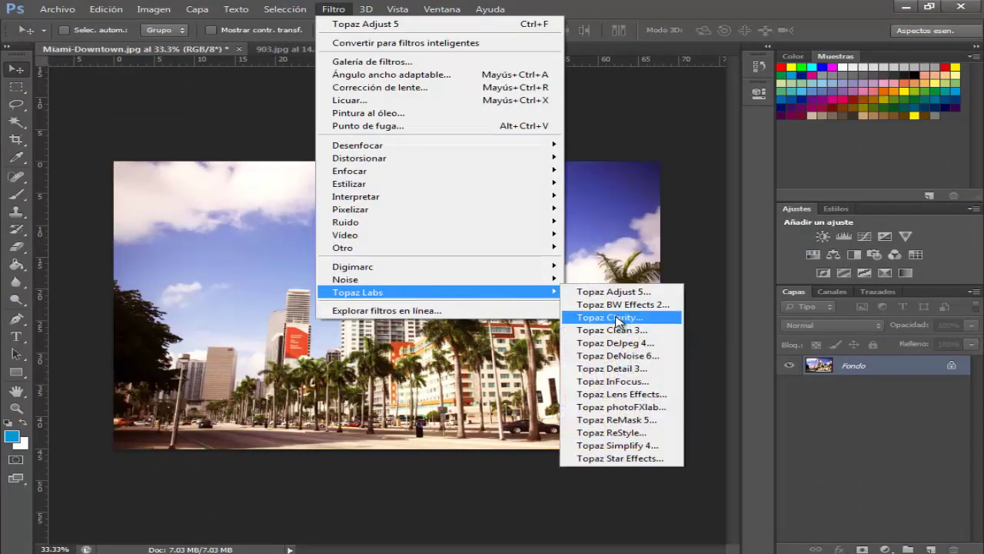
# Step: Launch Topaz Clean 3 and apply the Cartoon Collection's Cartooned preset to the city photo
pyautogui.click(615, 330)
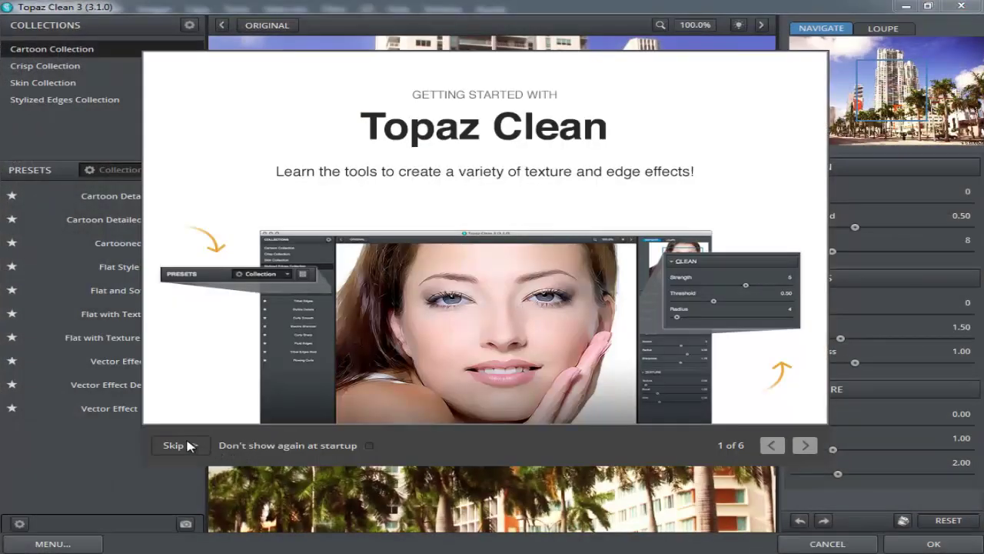
pyautogui.click(174, 445)
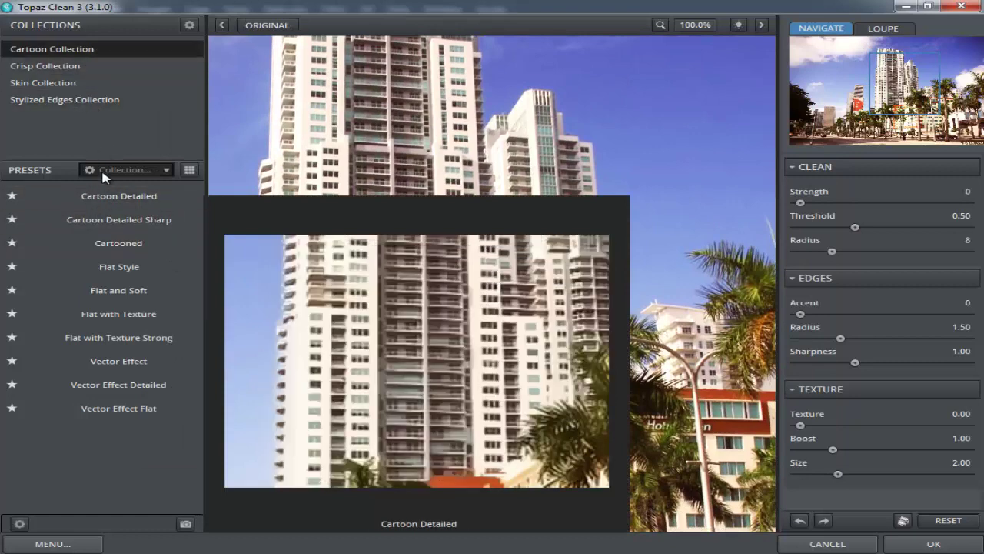
pyautogui.moveTo(120, 196)
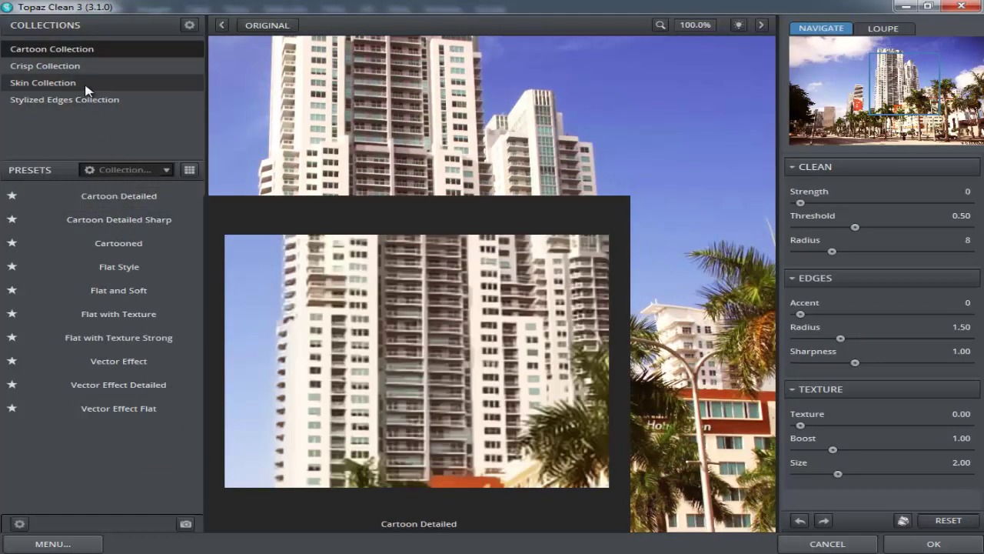
pyautogui.click(88, 83)
pyautogui.click(90, 52)
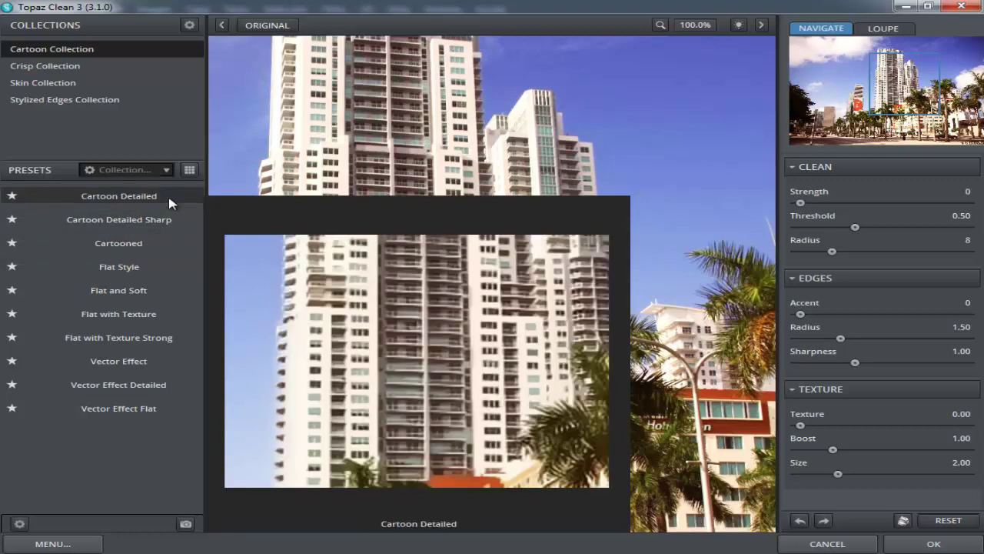
pyautogui.click(167, 243)
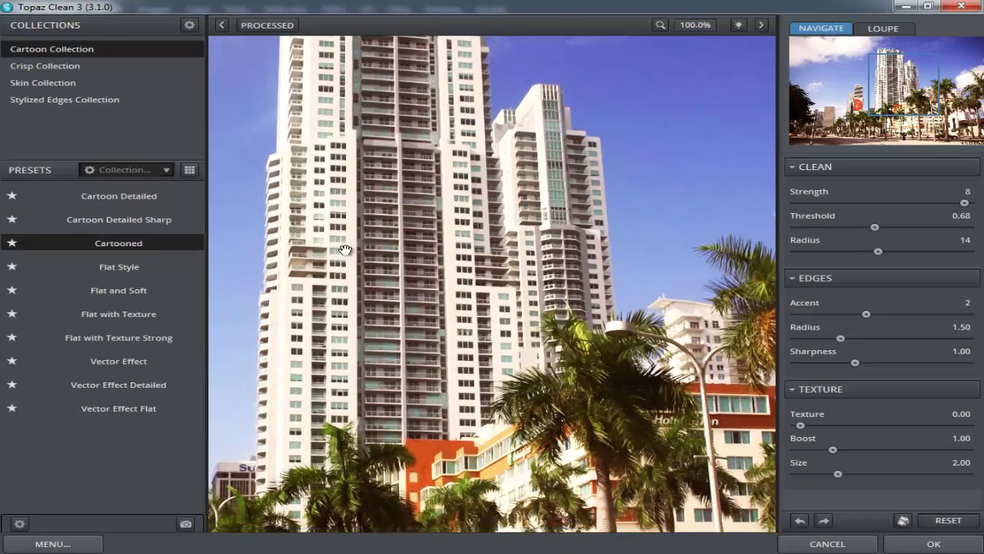
# Step: Inspect the Cartooned preview at 100%, 200% and 50% zoom across towers and palms
pyautogui.moveTo(309, 264); pyautogui.dragTo(435, 145)
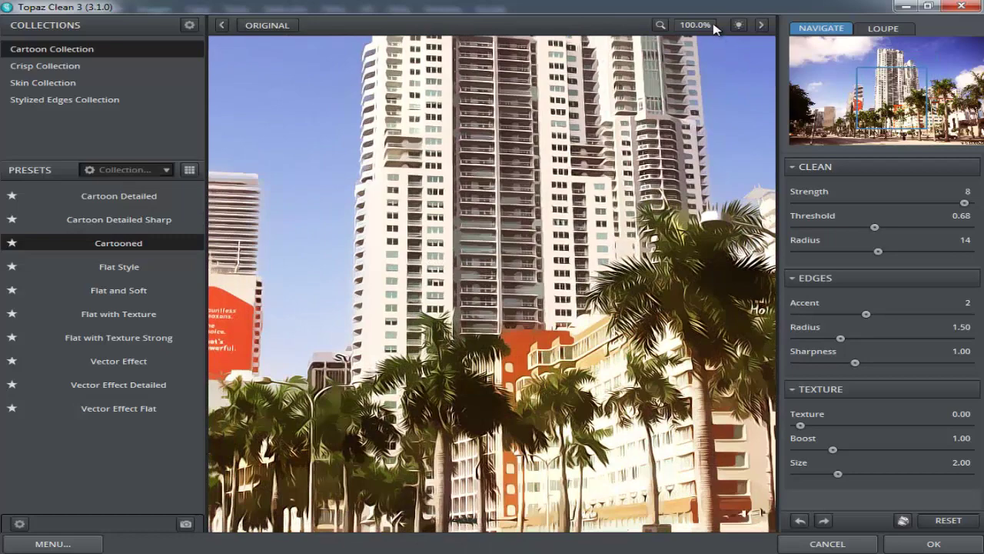
pyautogui.click(714, 29)
pyautogui.click(704, 82)
pyautogui.moveTo(615, 238); pyautogui.dragTo(519, 206)
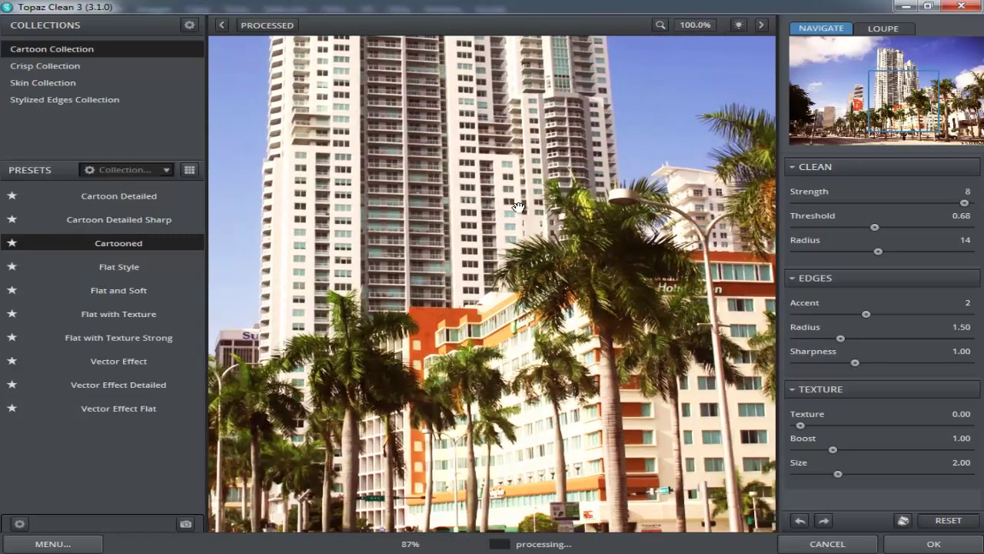
pyautogui.click(709, 25)
pyautogui.click(708, 76)
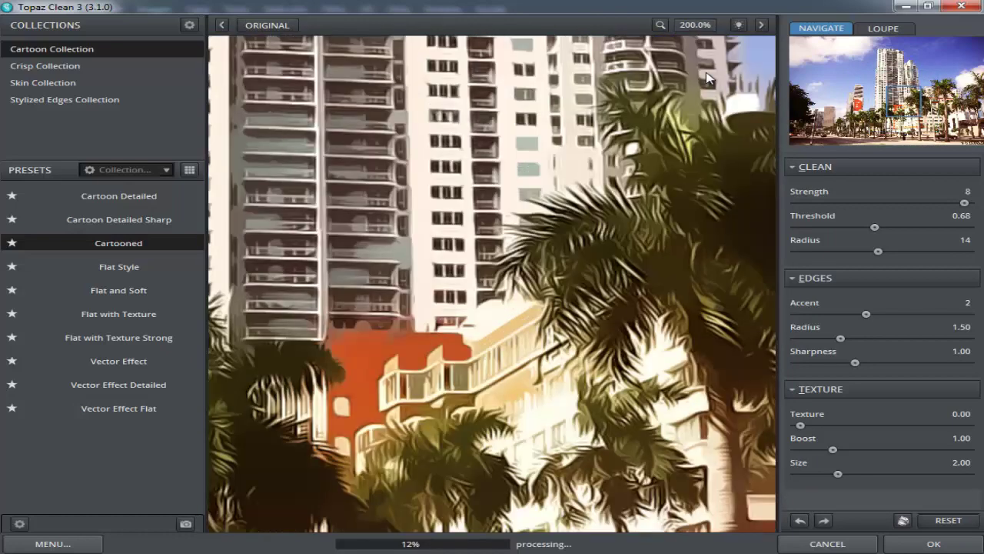
pyautogui.click(702, 27)
pyautogui.click(698, 111)
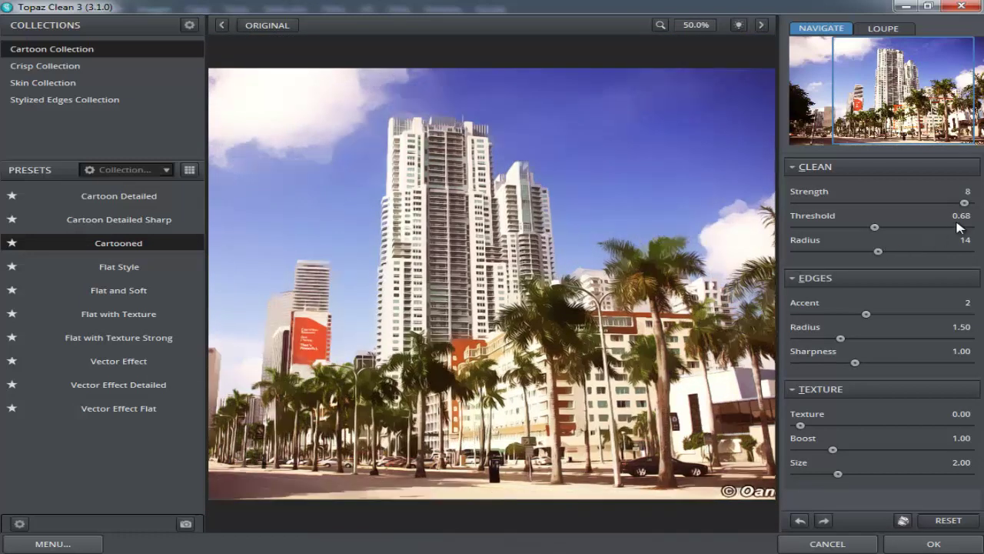
pyautogui.click(972, 205)
# Step: Set Clean Strength to 7 and Clean Threshold to 0.75
pyautogui.moveTo(964, 203); pyautogui.dragTo(850, 217)
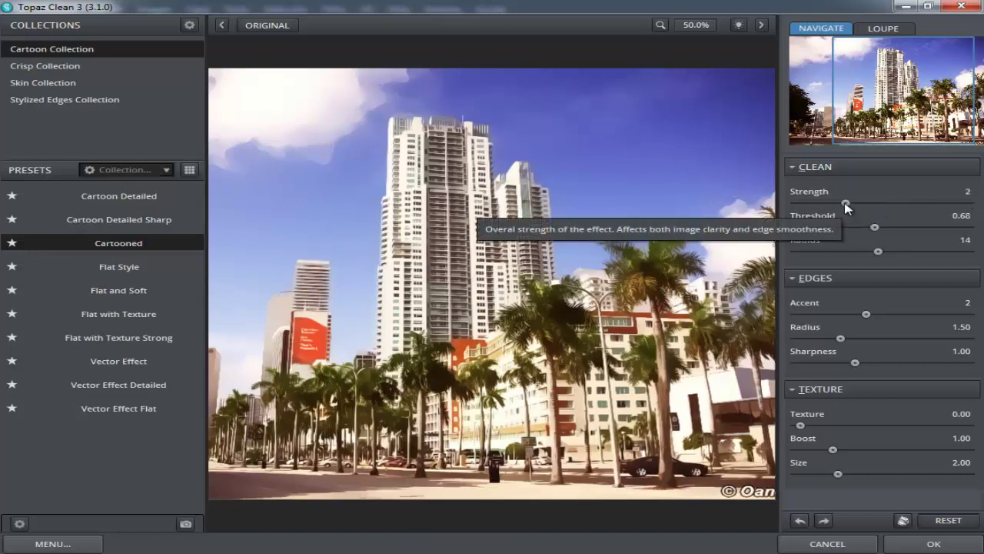
pyautogui.moveTo(846, 206); pyautogui.dragTo(934, 208)
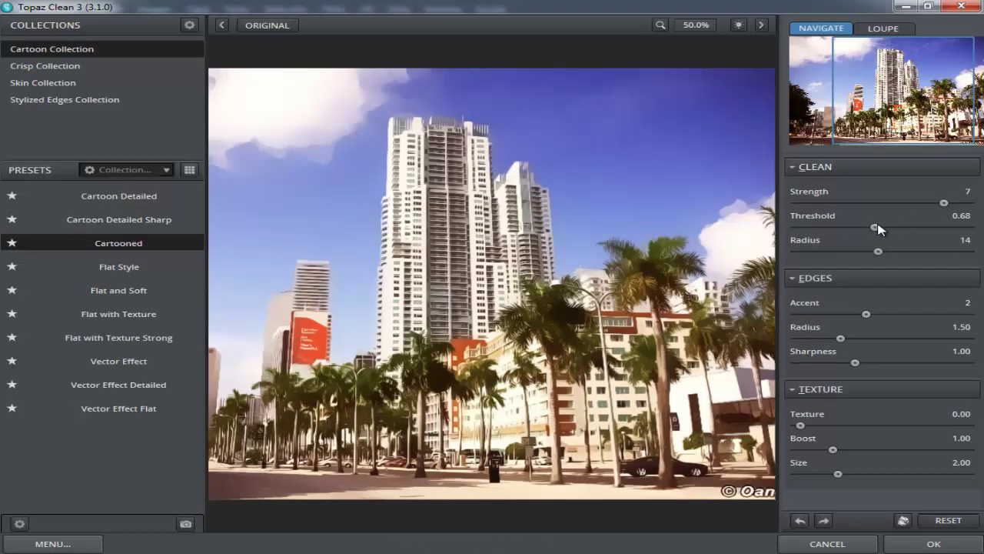
pyautogui.moveTo(864, 229); pyautogui.dragTo(851, 233)
pyautogui.moveTo(864, 233); pyautogui.dragTo(918, 229)
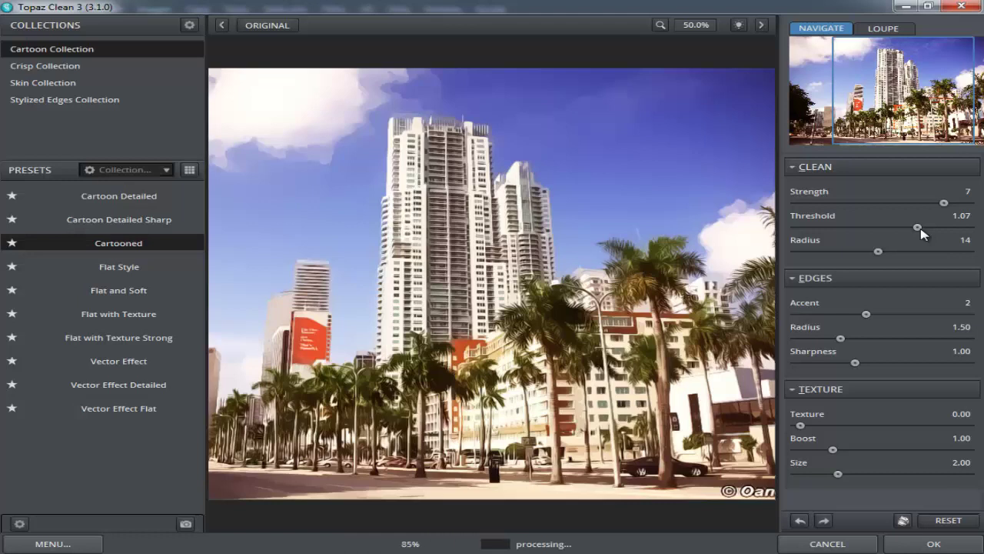
pyautogui.moveTo(918, 229); pyautogui.dragTo(903, 229)
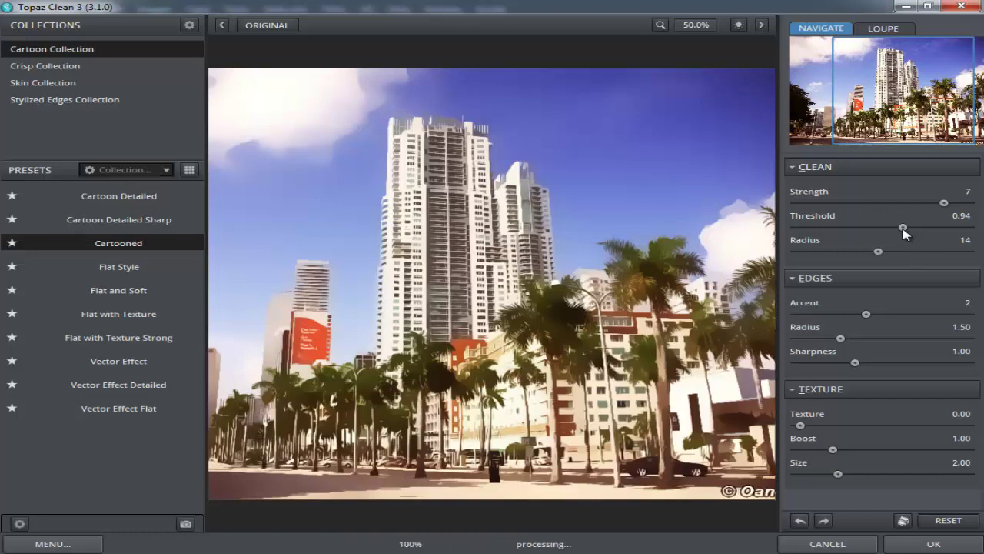
pyautogui.moveTo(903, 229); pyautogui.dragTo(882, 230)
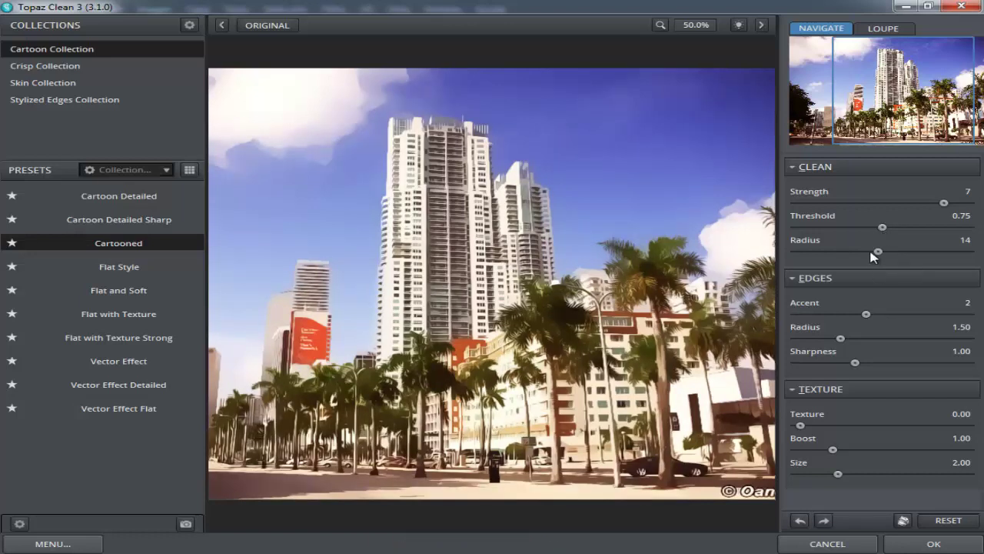
# Step: Set Clean Radius to 10 and Edge Accent to 1, then apply the effect
pyautogui.click(912, 251)
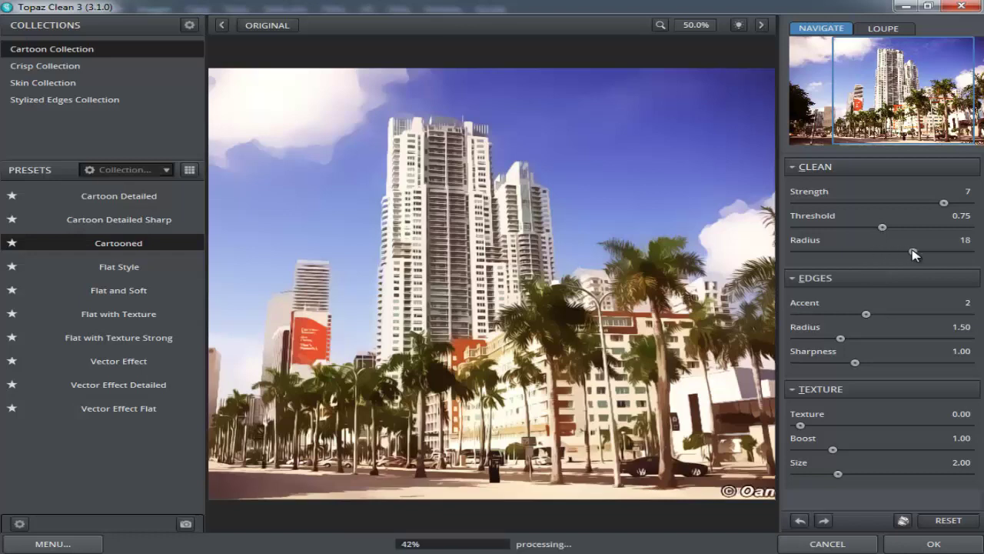
pyautogui.moveTo(912, 252); pyautogui.dragTo(944, 251)
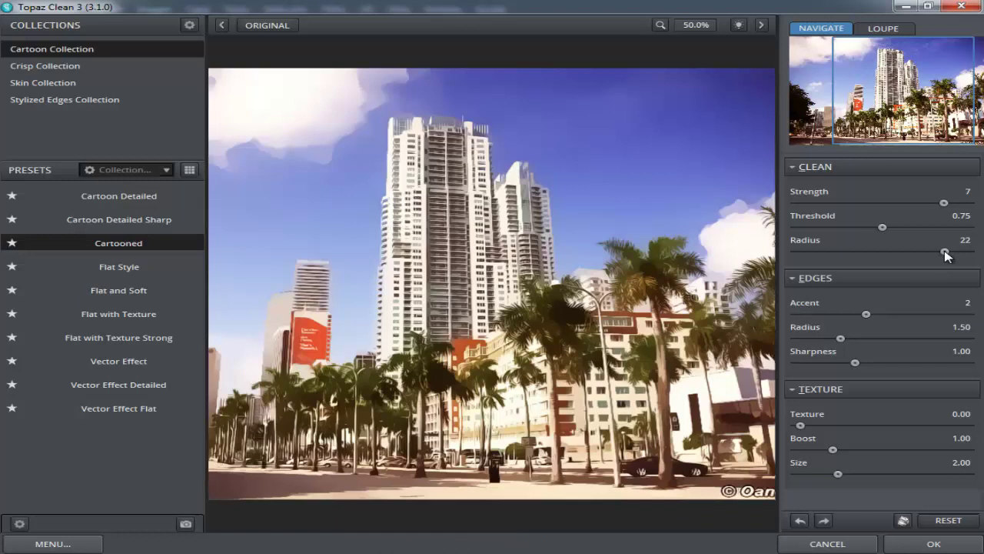
pyautogui.moveTo(944, 252); pyautogui.dragTo(847, 252)
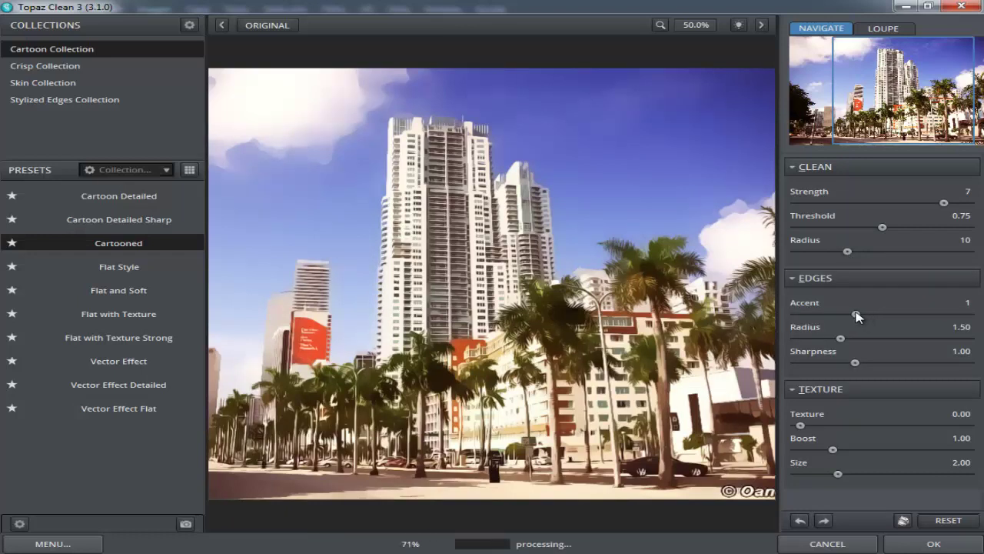
pyautogui.click(892, 315)
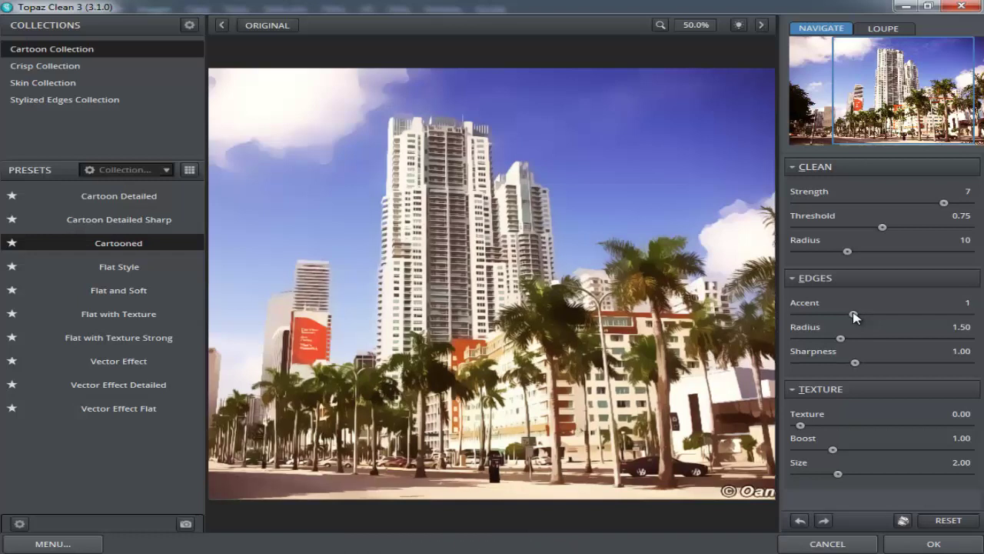
pyautogui.click(916, 544)
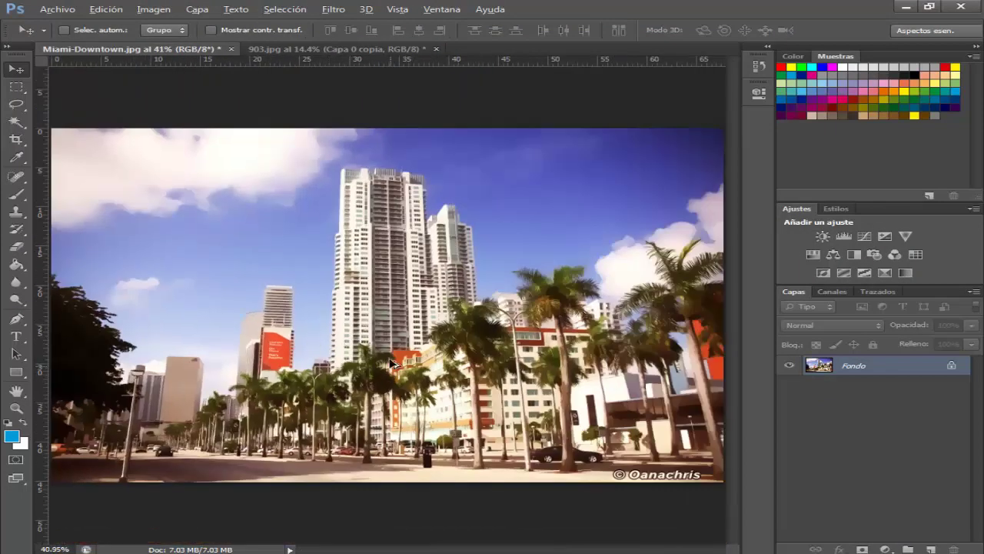
# Step: Switch to the 903.jpg woman cutout and open the Topaz Labs filter menu
pyautogui.moveTo(392, 363); pyautogui.dragTo(383, 329)
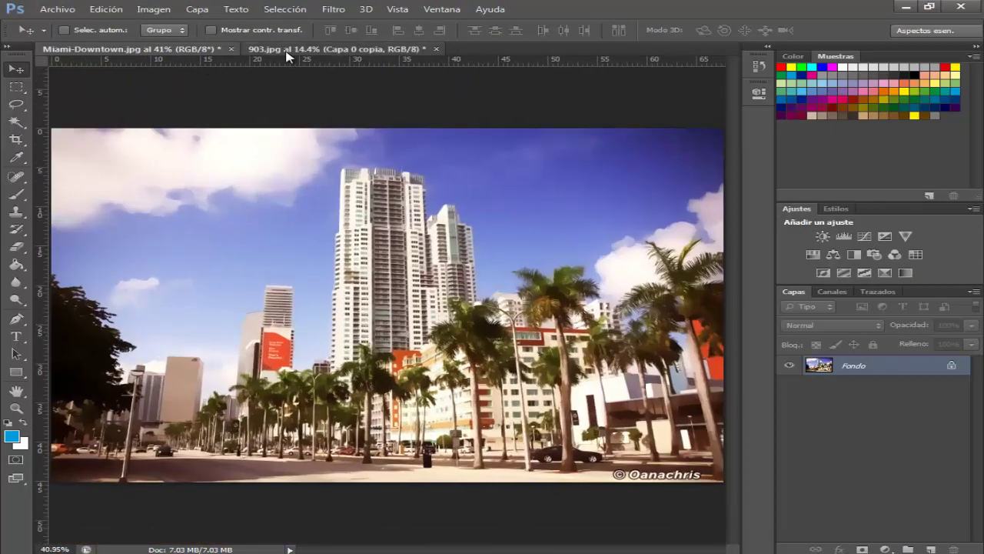
pyautogui.click(287, 50)
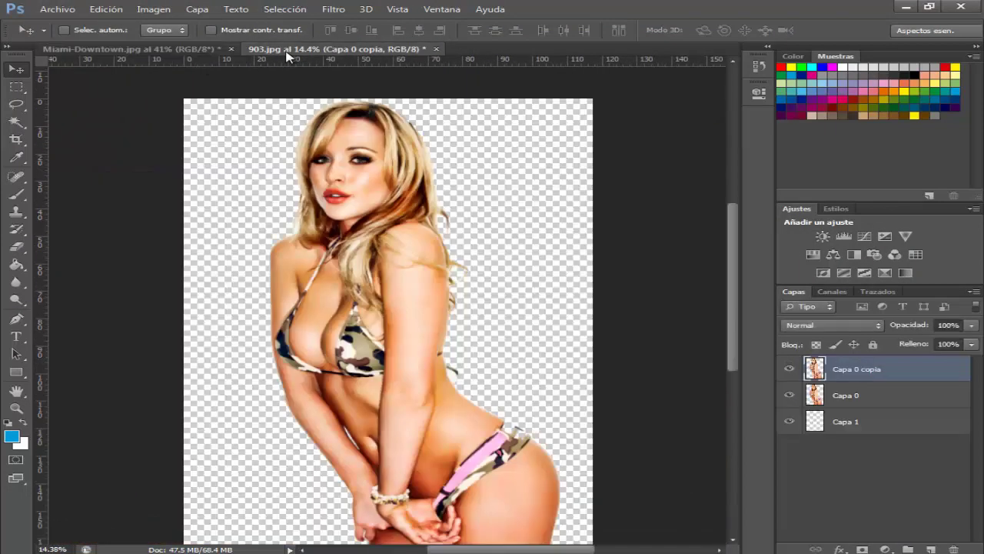
pyautogui.click(231, 49)
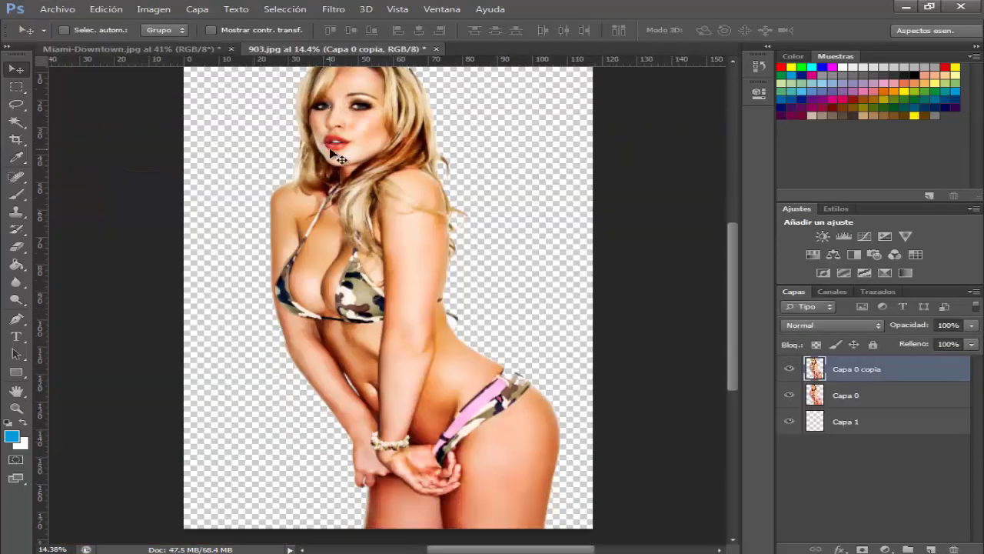
pyautogui.click(332, 9)
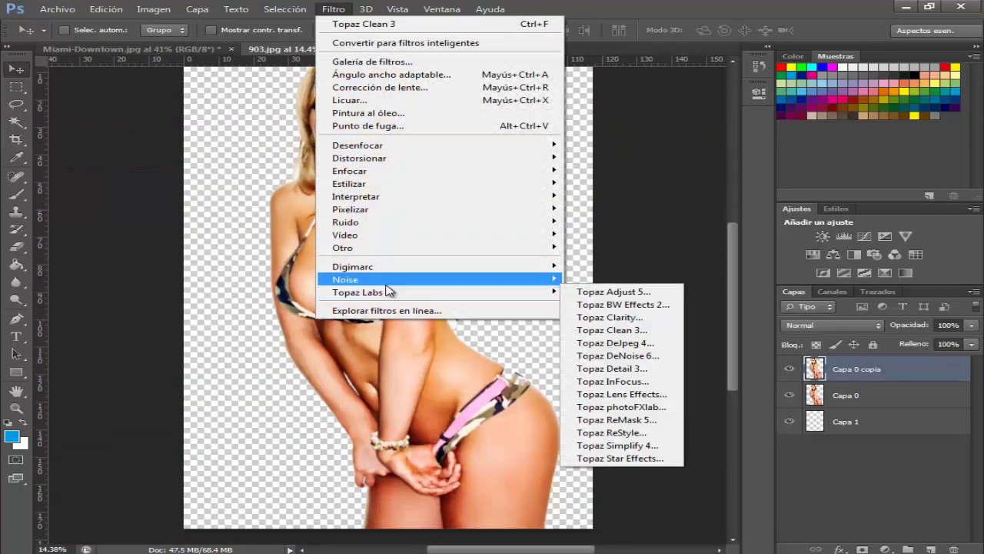
pyautogui.moveTo(435, 292)
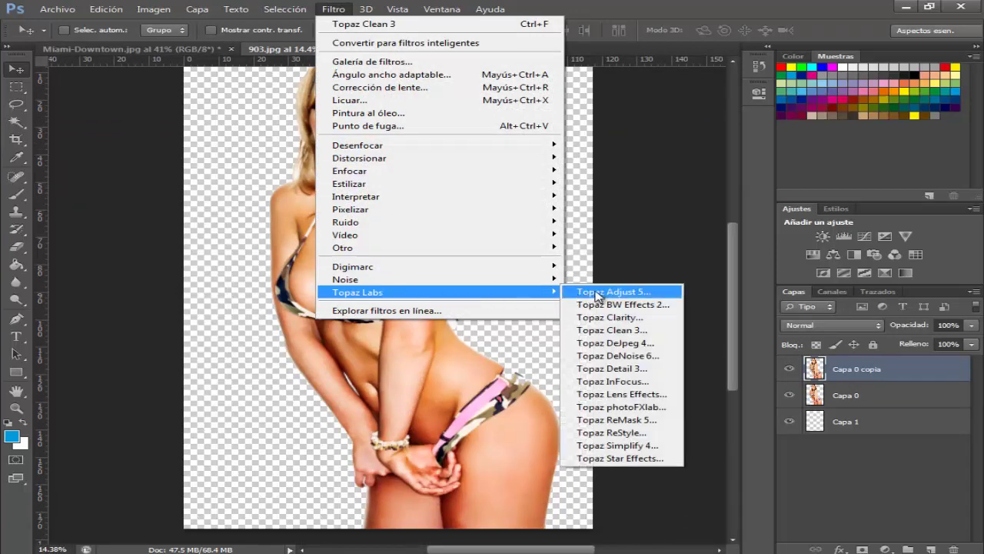
# Step: Preview Topaz Clean 3 on the cutout at 50% zoom, then cancel it
pyautogui.click(652, 331)
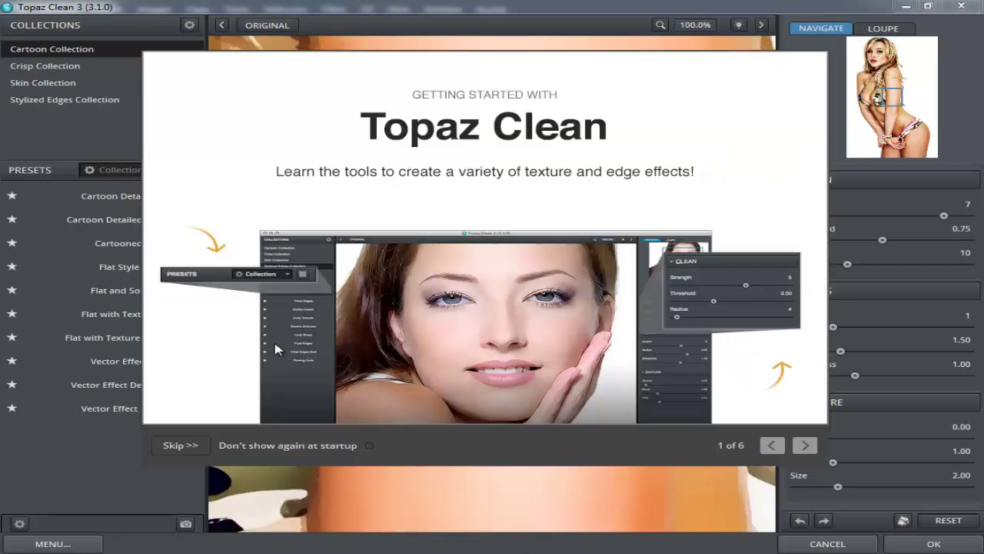
pyautogui.click(192, 447)
pyautogui.moveTo(389, 246); pyautogui.dragTo(575, 164)
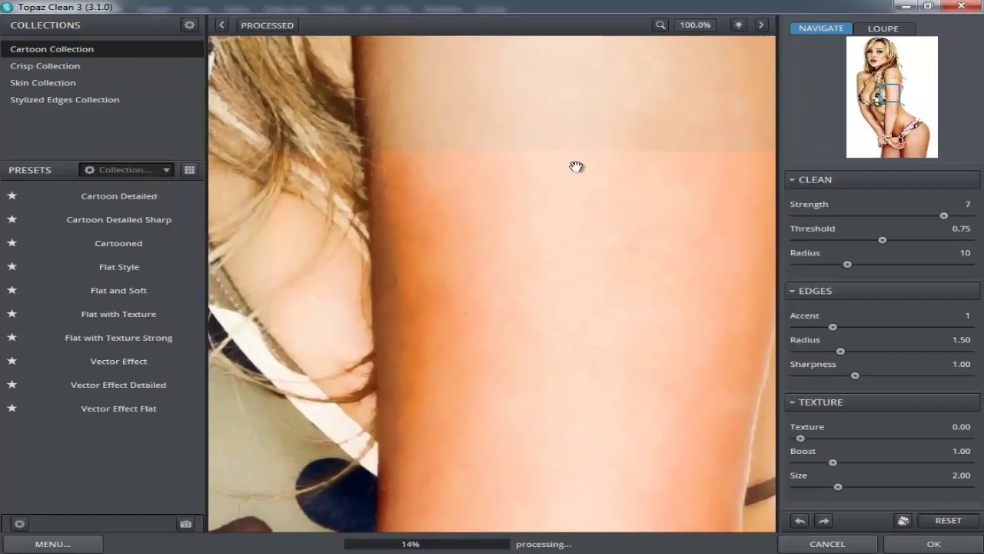
pyautogui.click(695, 23)
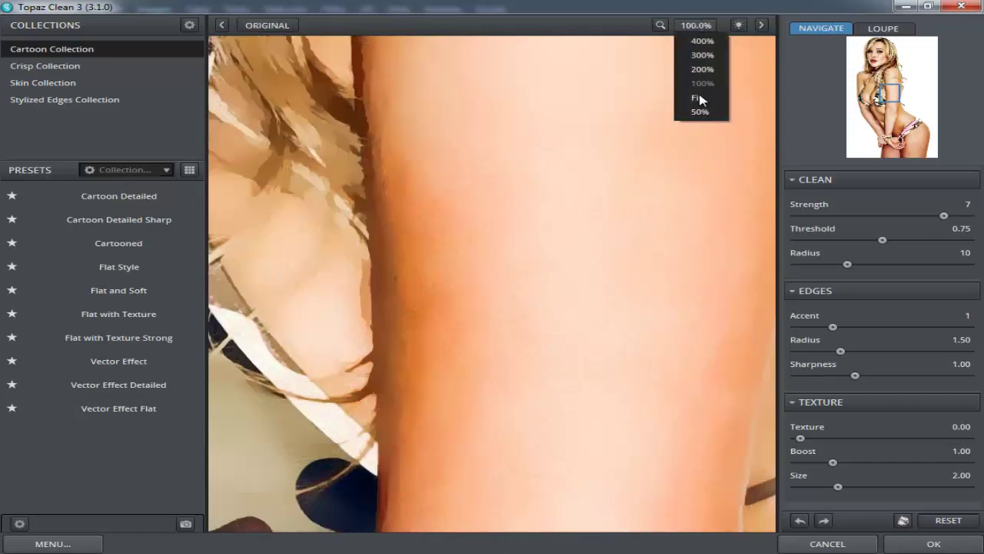
pyautogui.click(695, 116)
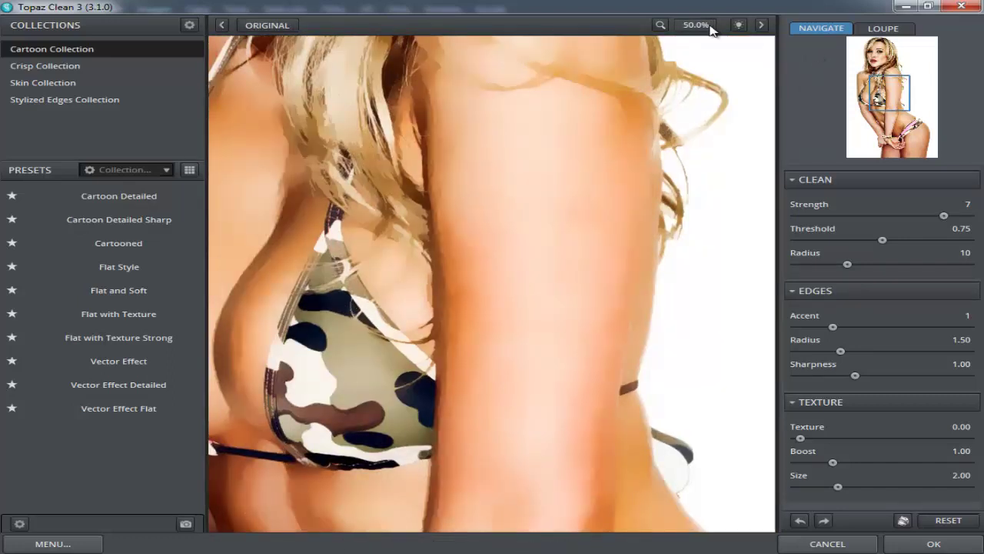
pyautogui.moveTo(430, 146); pyautogui.dragTo(587, 354)
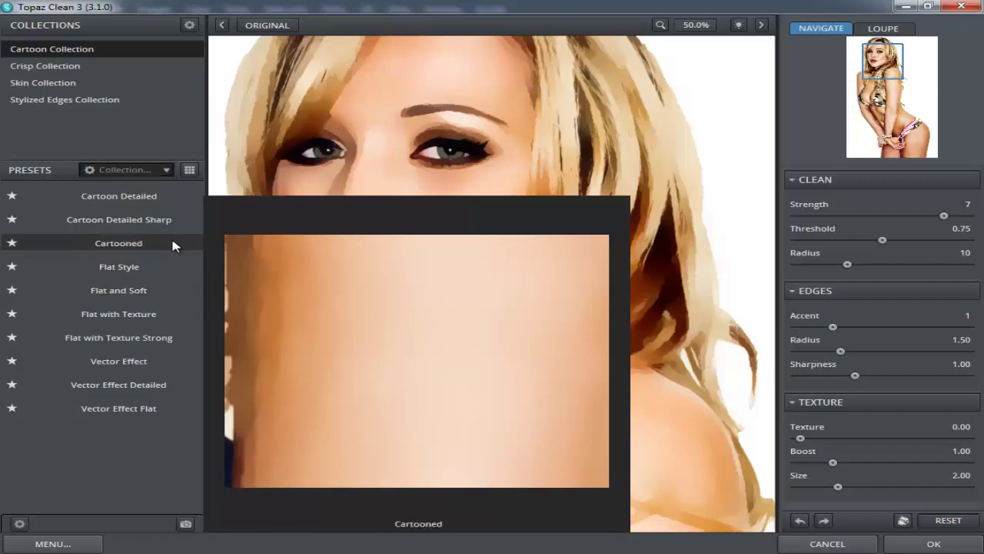
pyautogui.click(835, 545)
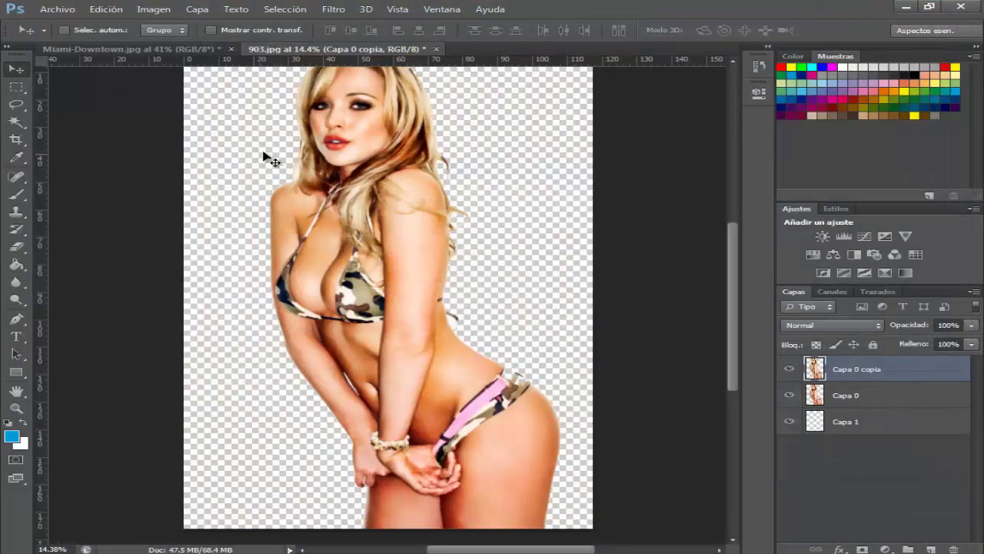
# Step: Relaunch Topaz Clean 3 on the cutout with the preview at 50%
pyautogui.click(333, 9)
pyautogui.moveTo(359, 292)
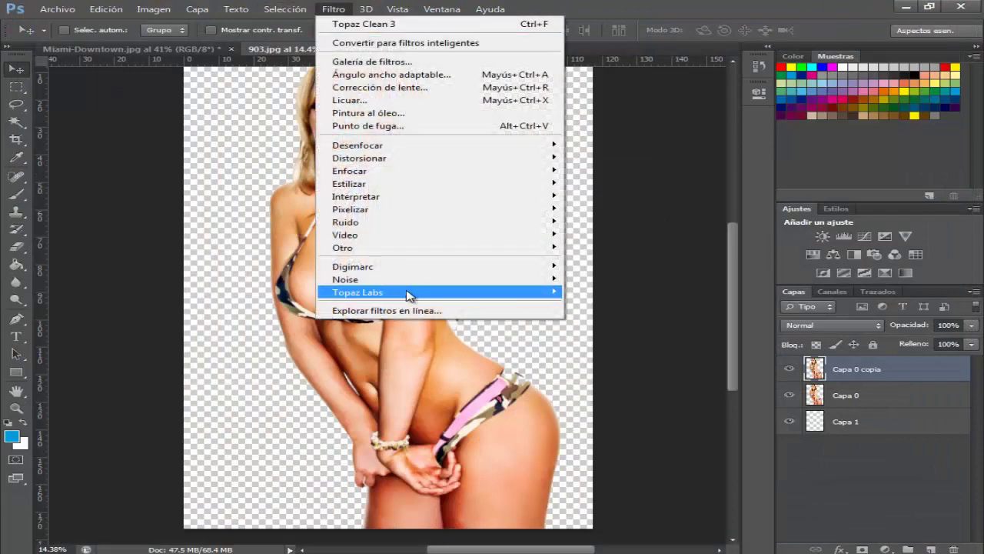
pyautogui.click(615, 329)
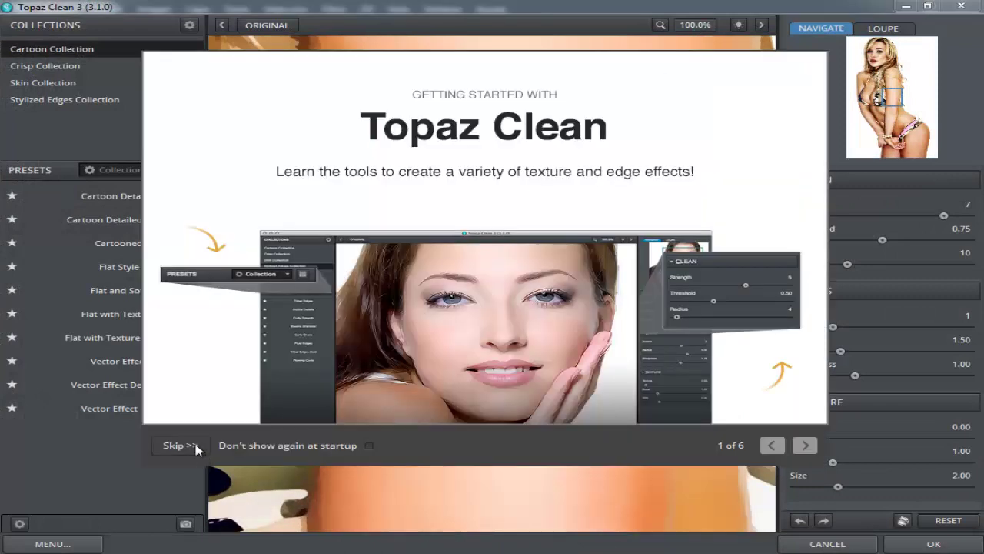
pyautogui.click(179, 445)
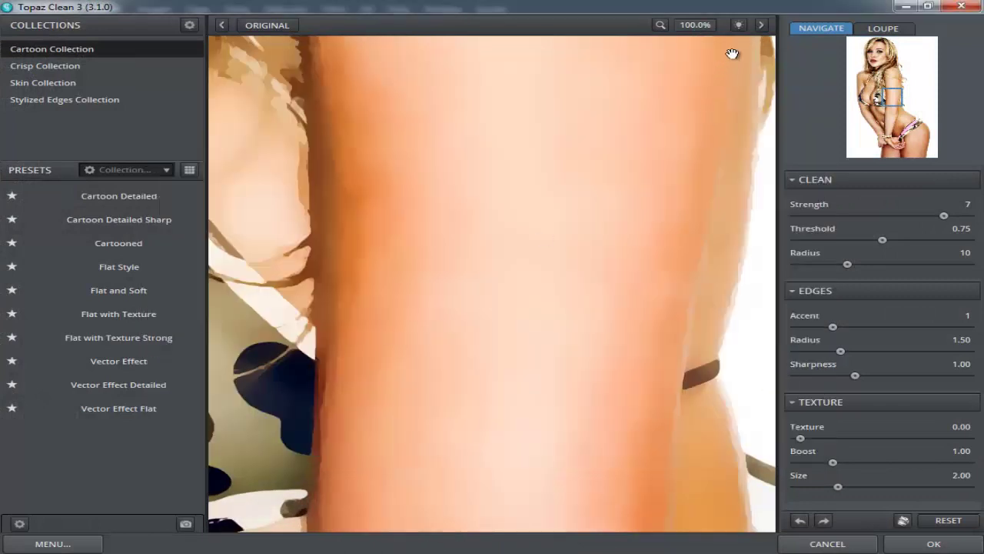
pyautogui.click(698, 27)
pyautogui.click(694, 110)
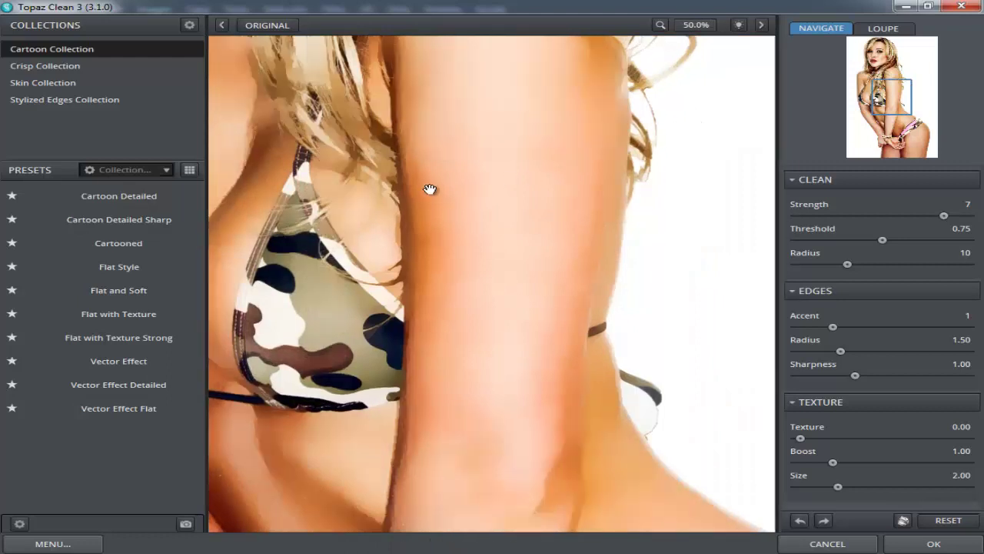
# Step: Compare against the original and preview the Cartooned preset on the face
pyautogui.moveTo(334, 197); pyautogui.dragTo(500, 271)
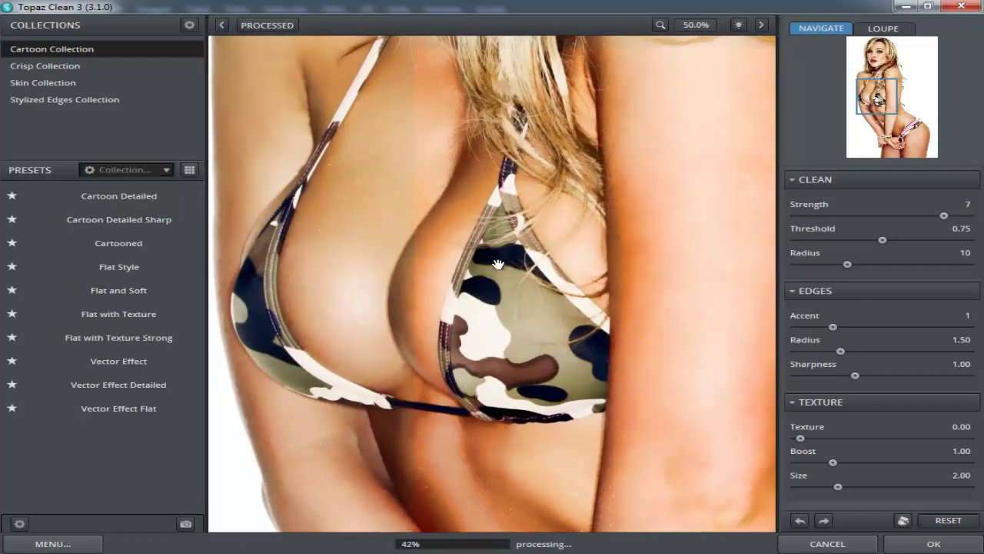
pyautogui.click(517, 281)
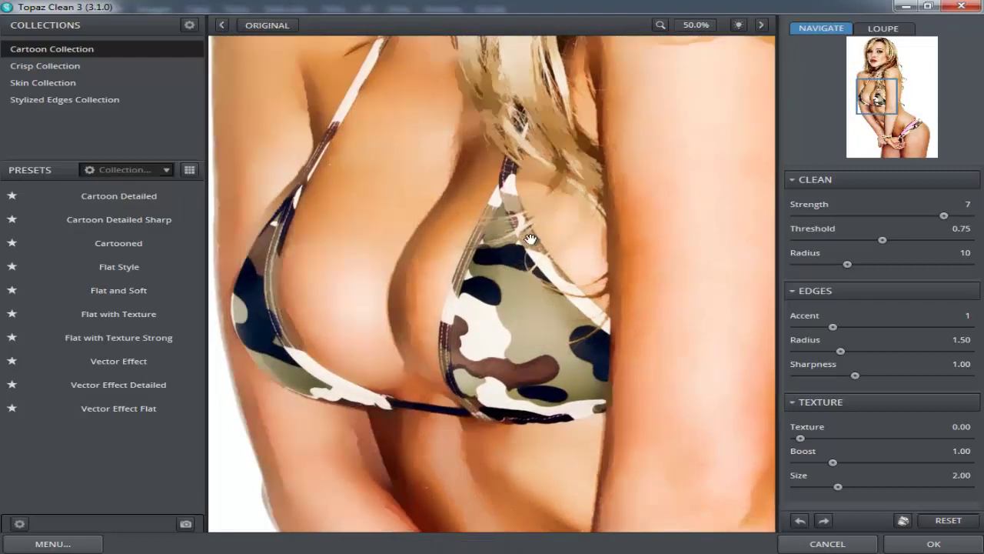
pyautogui.click(127, 240)
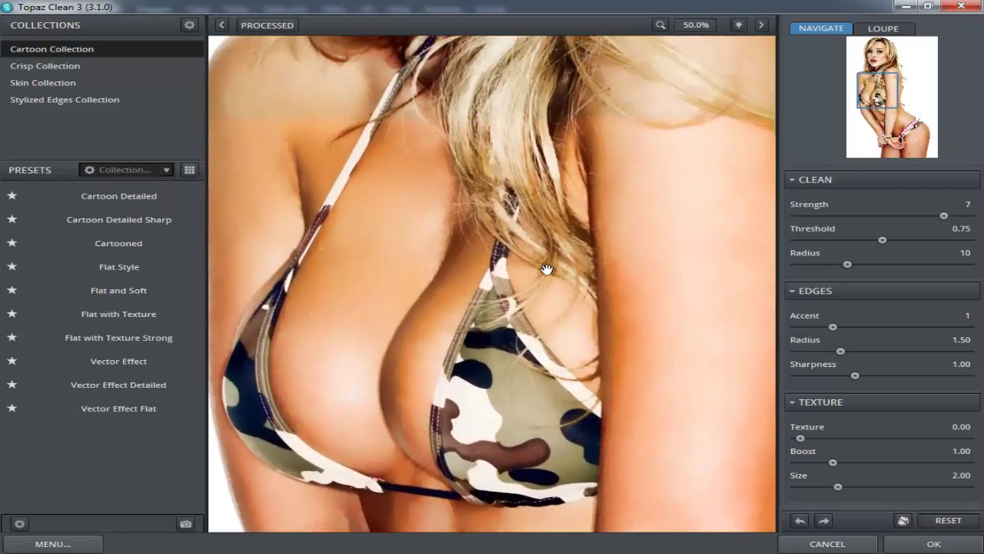
pyautogui.moveTo(555, 164); pyautogui.dragTo(515, 333)
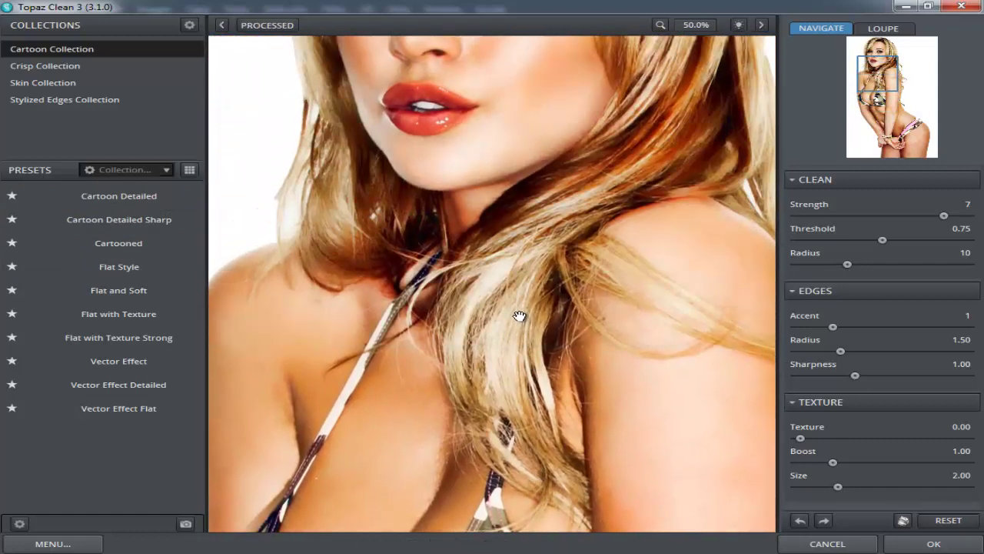
pyautogui.moveTo(513, 238); pyautogui.dragTo(461, 412)
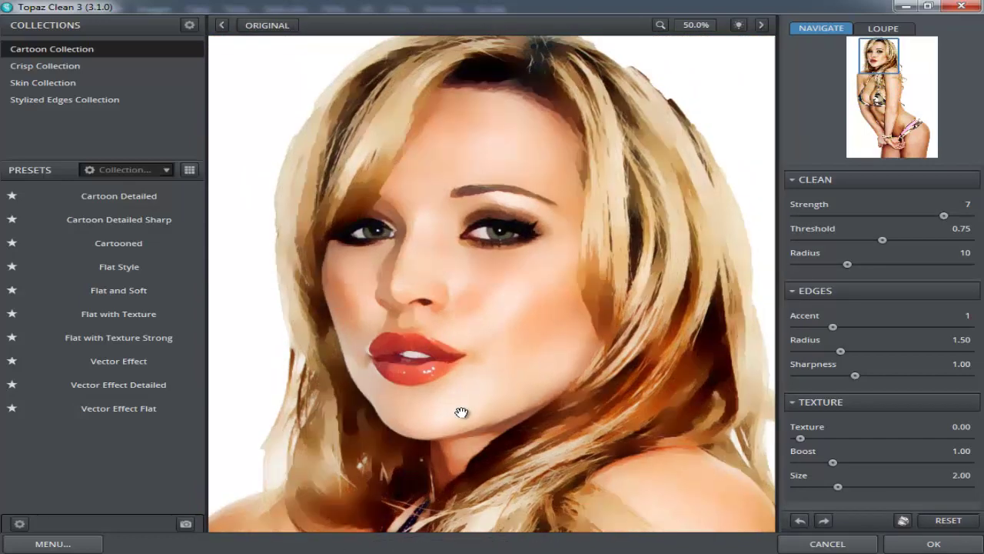
pyautogui.moveTo(120, 196)
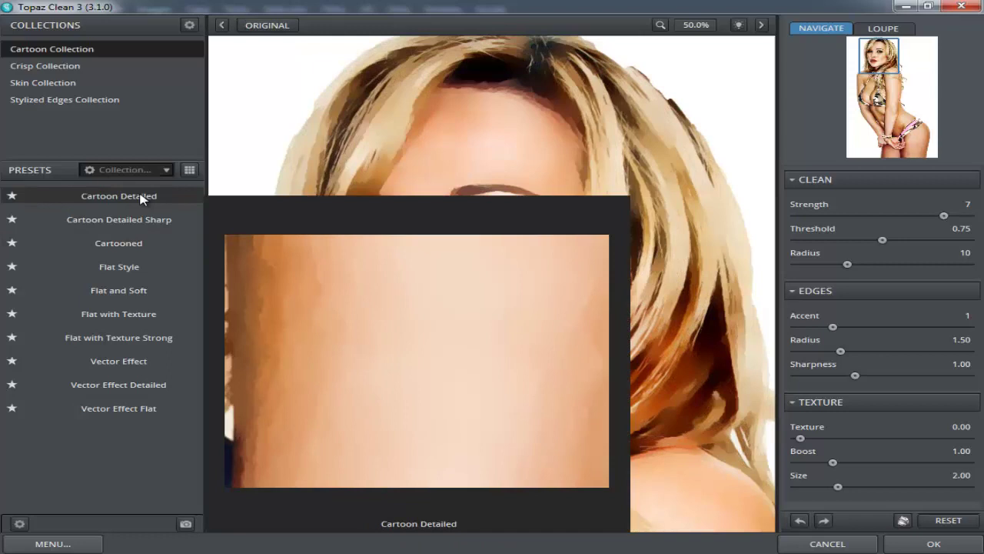
# Step: Apply Cartoon Detailed (Strength 8, Threshold 0.40, Radius 6) and compare it with the original
pyautogui.click(142, 197)
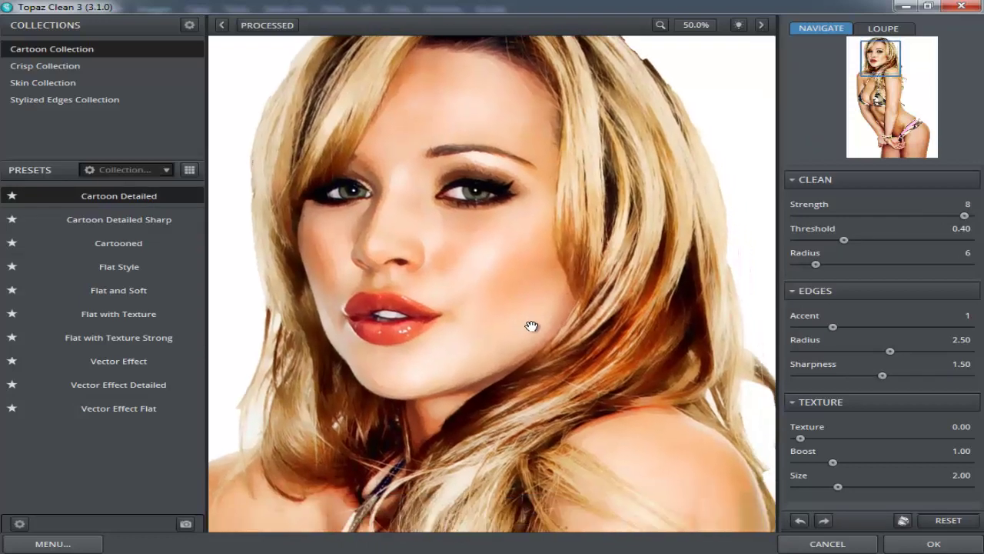
pyautogui.moveTo(558, 378); pyautogui.dragTo(566, 87)
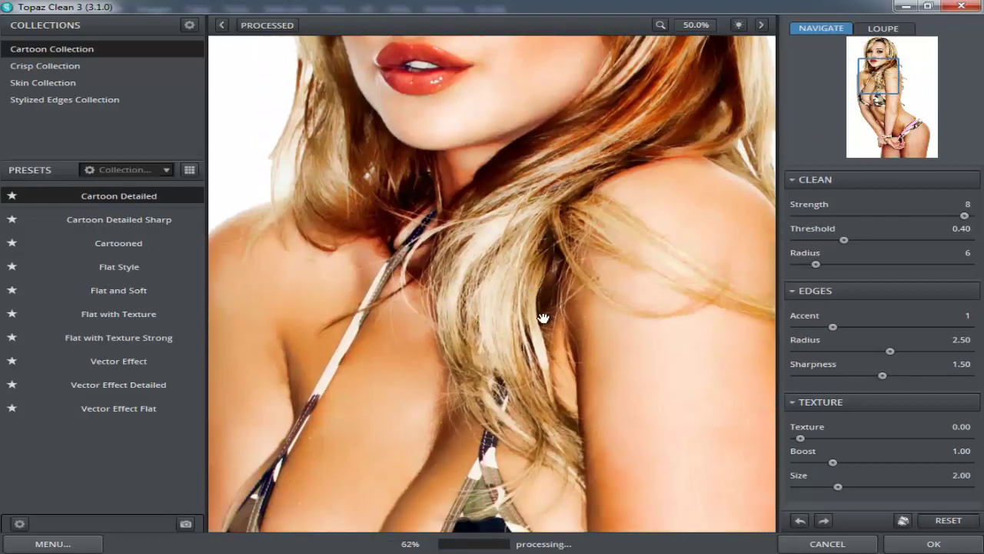
pyautogui.scroll(-3, 542, 334)
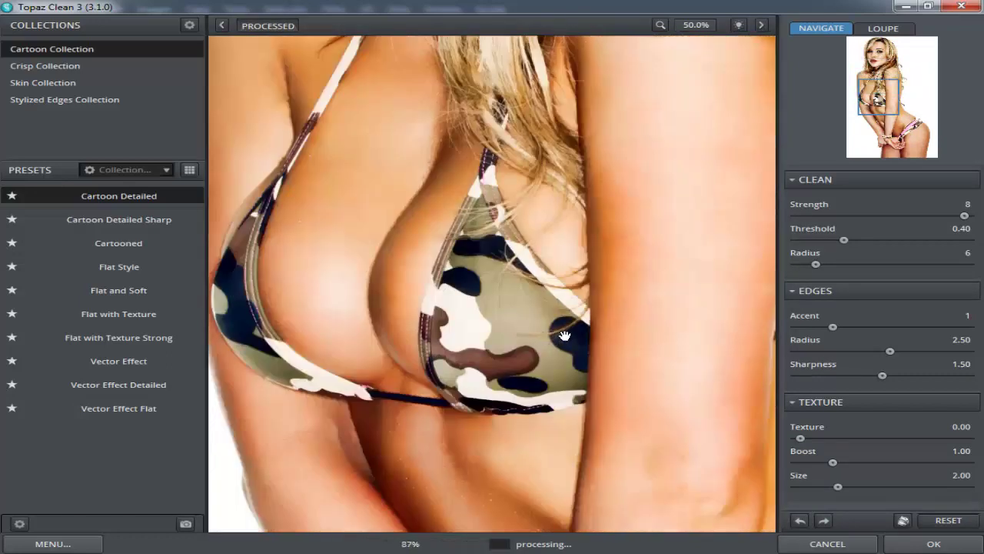
pyautogui.click(564, 336)
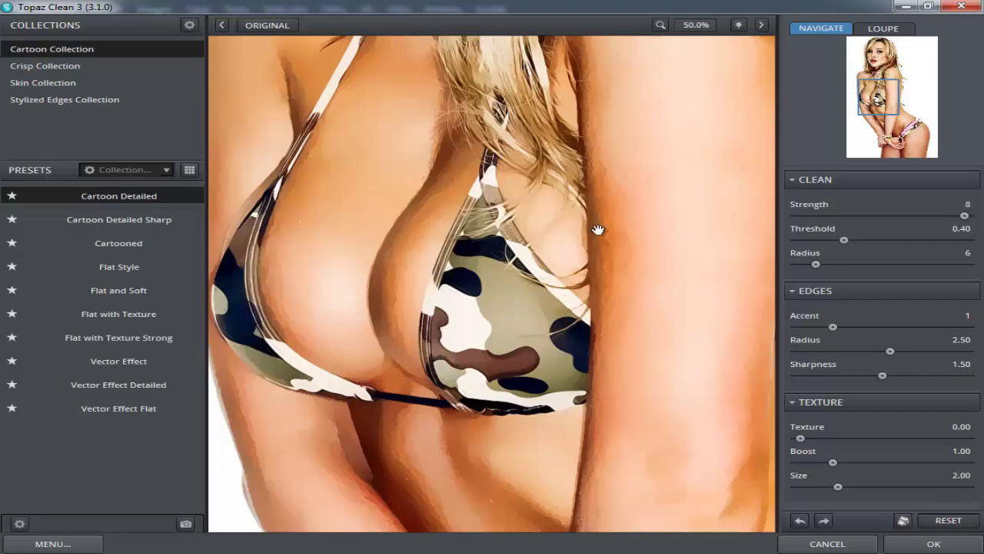
pyautogui.scroll(1, 446, 241)
pyautogui.scroll(4, 446, 242)
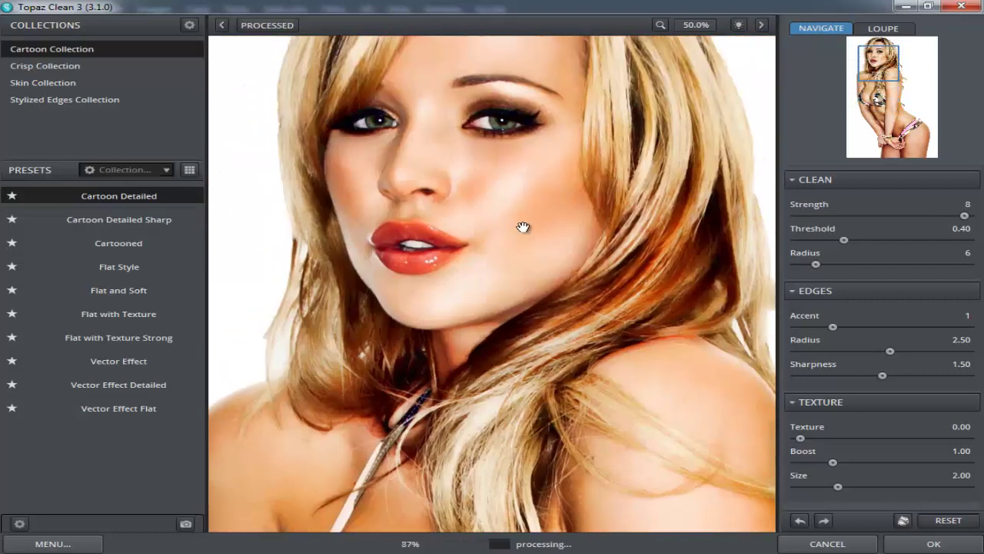
pyautogui.moveTo(523, 227); pyautogui.dragTo(495, 361)
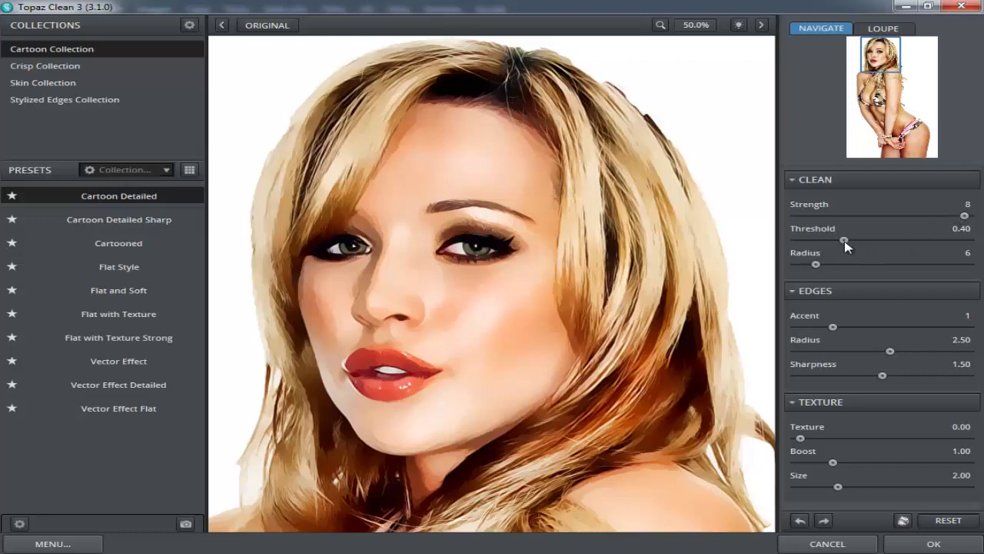
# Step: Set Clean Threshold to 0.54, check the chest and face, and apply the effect
pyautogui.moveTo(830, 241); pyautogui.dragTo(823, 243)
pyautogui.moveTo(823, 243); pyautogui.dragTo(861, 244)
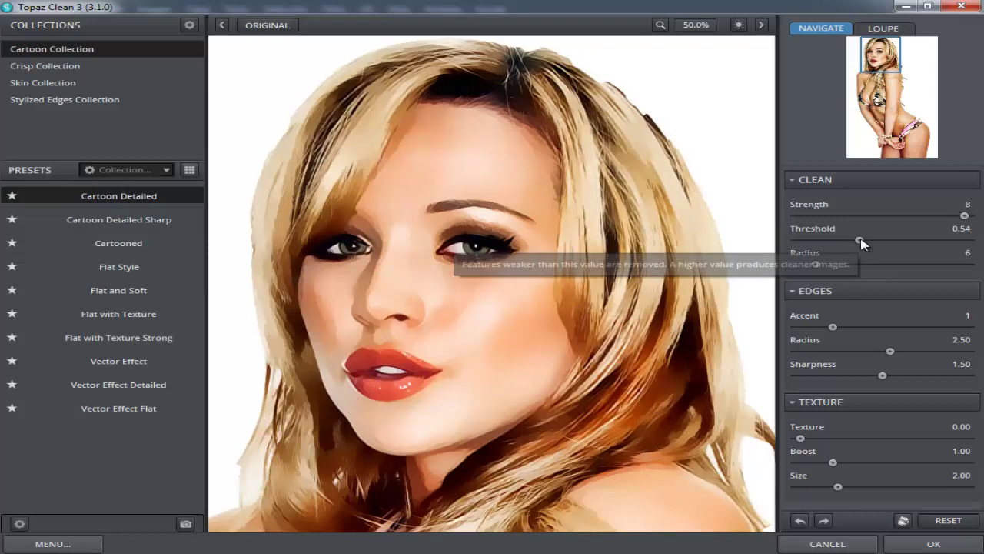
pyautogui.moveTo(637, 319)
pyautogui.mouseDown()
pyautogui.moveTo(545, 204)
pyautogui.moveTo(567, 1)
pyautogui.mouseUp()
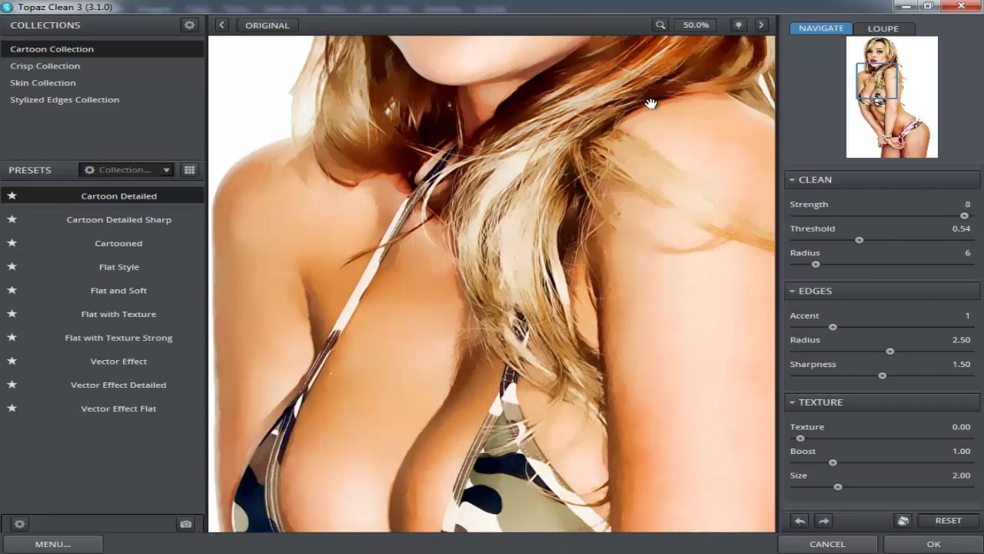
pyautogui.moveTo(637, 142); pyautogui.dragTo(585, 425)
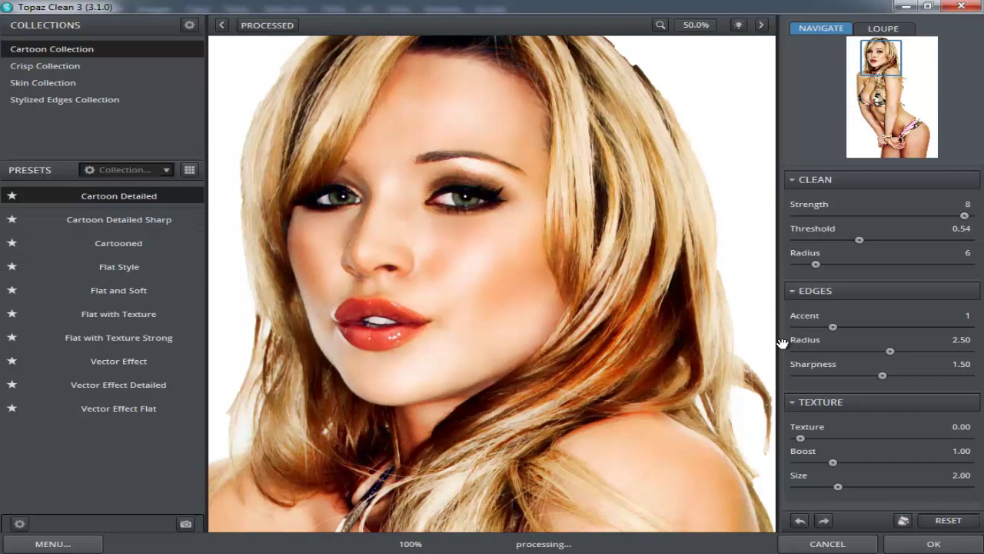
pyautogui.click(958, 547)
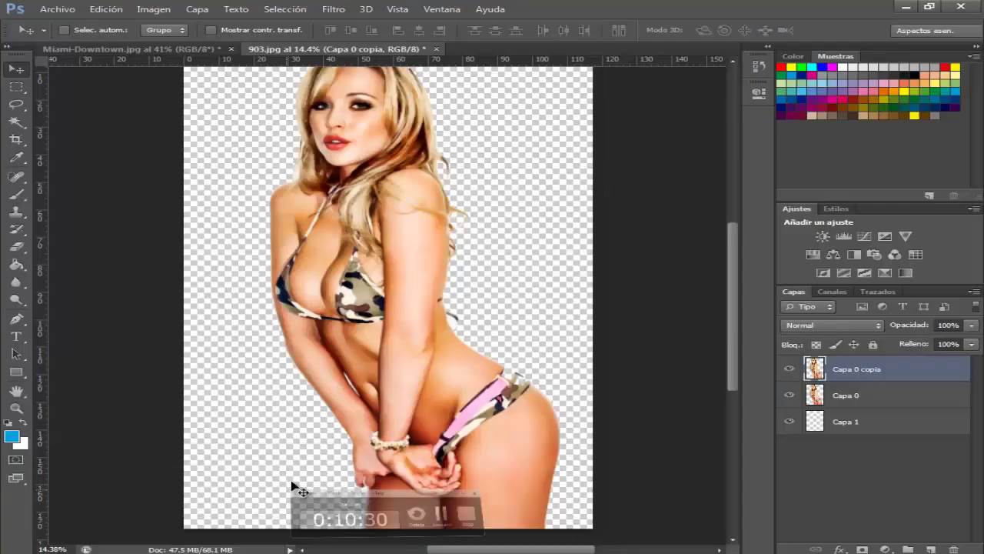
# Step: Zoom in and out on the canvas to inspect the cartooned cutout's face
pyautogui.scroll(2, 336, 203)
pyautogui.scroll(4, 354, 206)
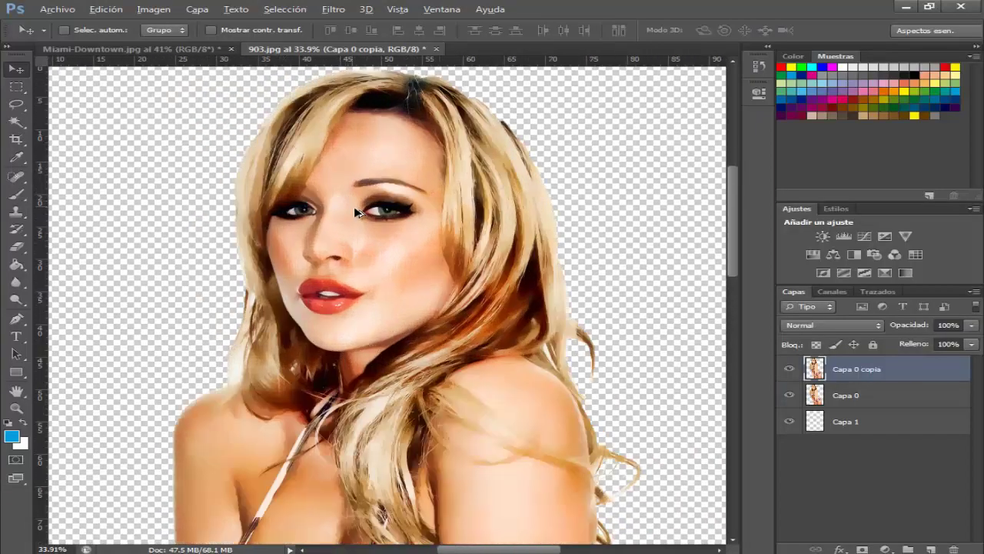
pyautogui.scroll(-1, 376, 224)
pyautogui.scroll(-3, 384, 253)
pyautogui.scroll(-2, 396, 322)
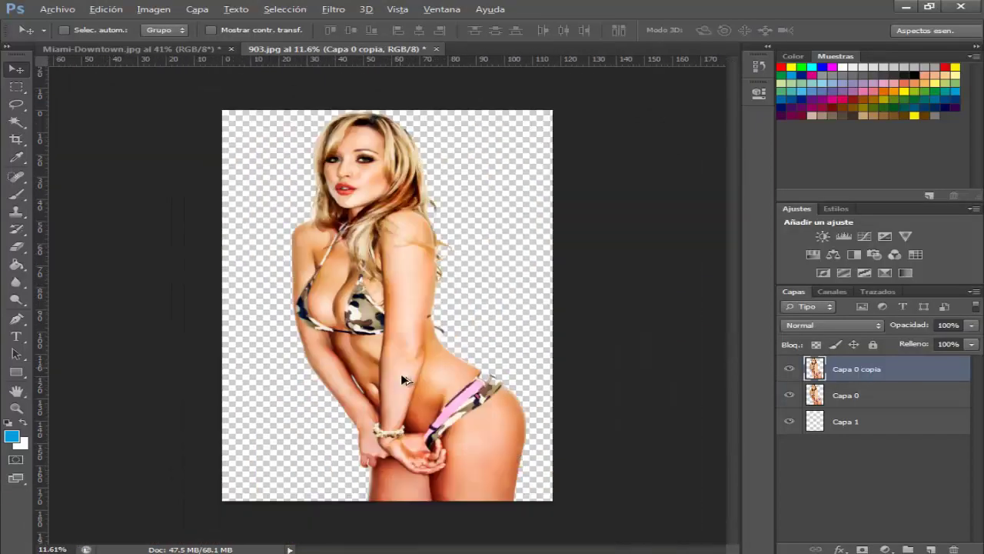
pyautogui.scroll(1, 399, 351)
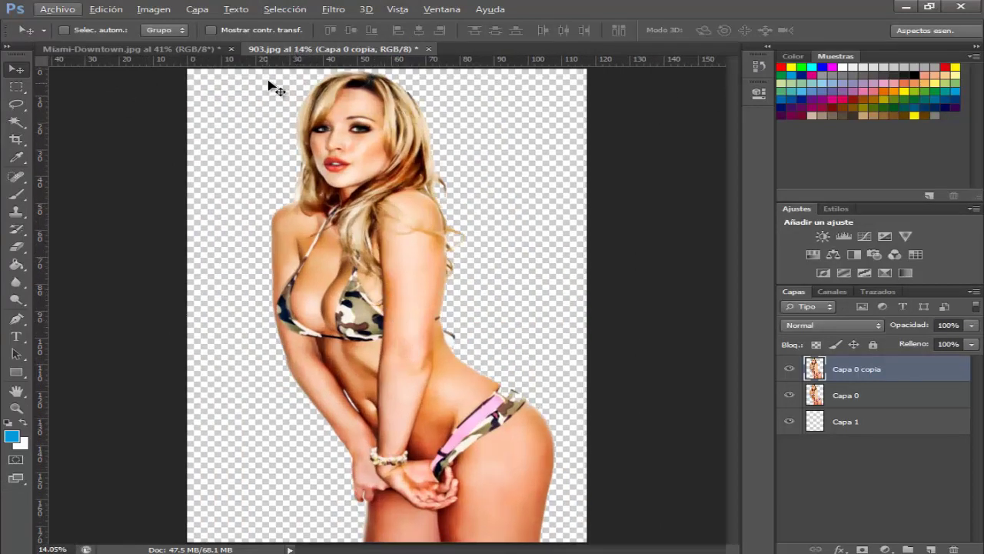
pyautogui.press('alt')
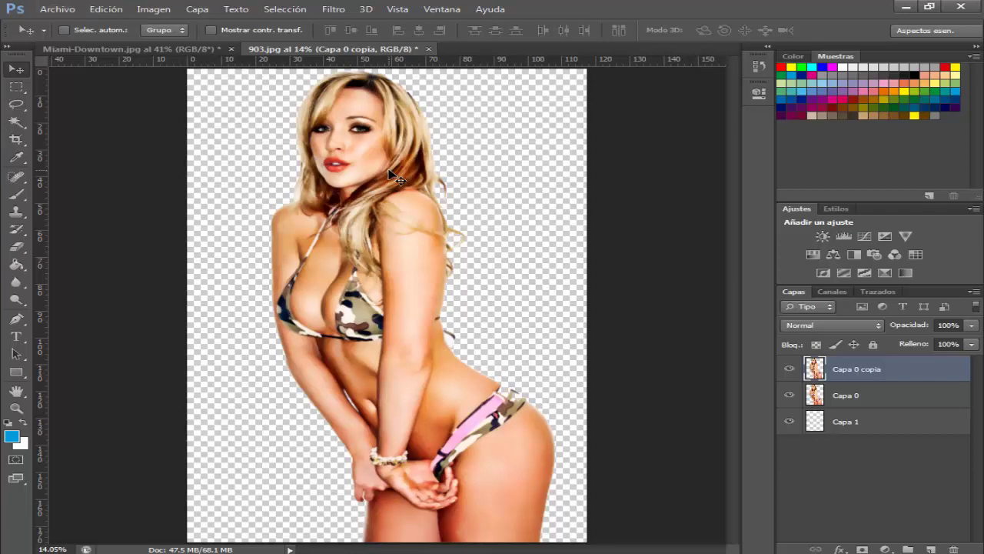
pyautogui.scroll(2, 392, 176)
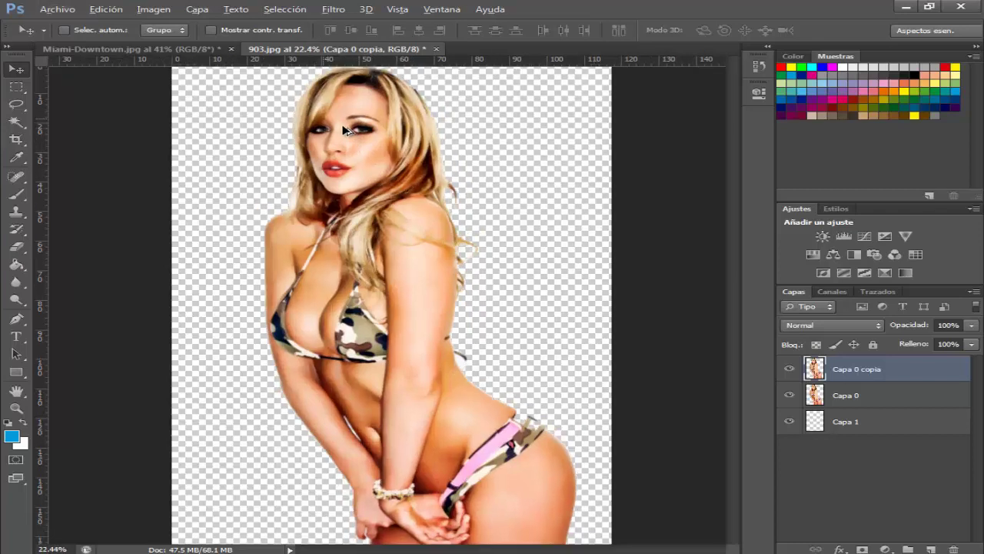
pyautogui.scroll(3, 415, 196)
pyautogui.scroll(1, 443, 217)
pyautogui.press('alt')
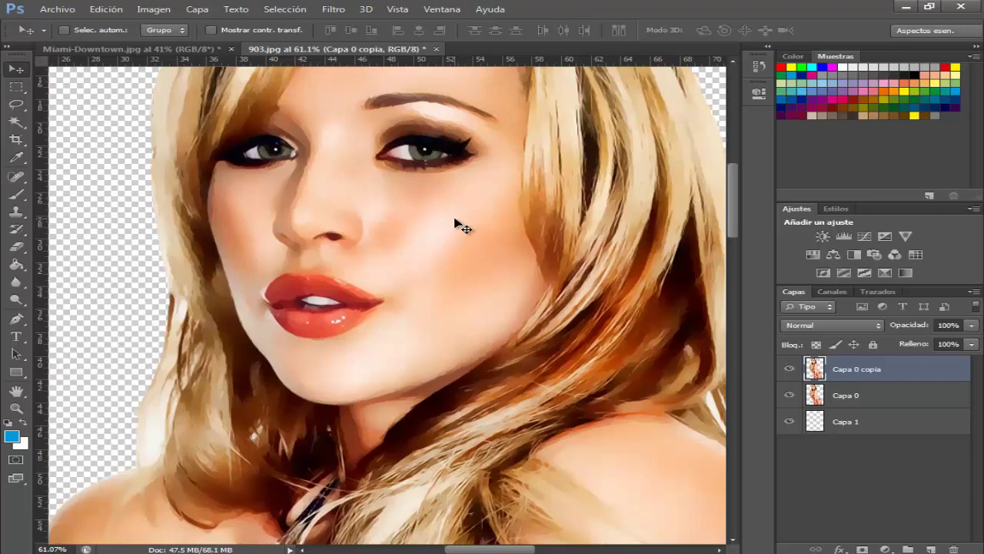
# Step: Relaunch Topaz Clean 3 on the cutout and frame the face in a 50% preview
pyautogui.click(334, 10)
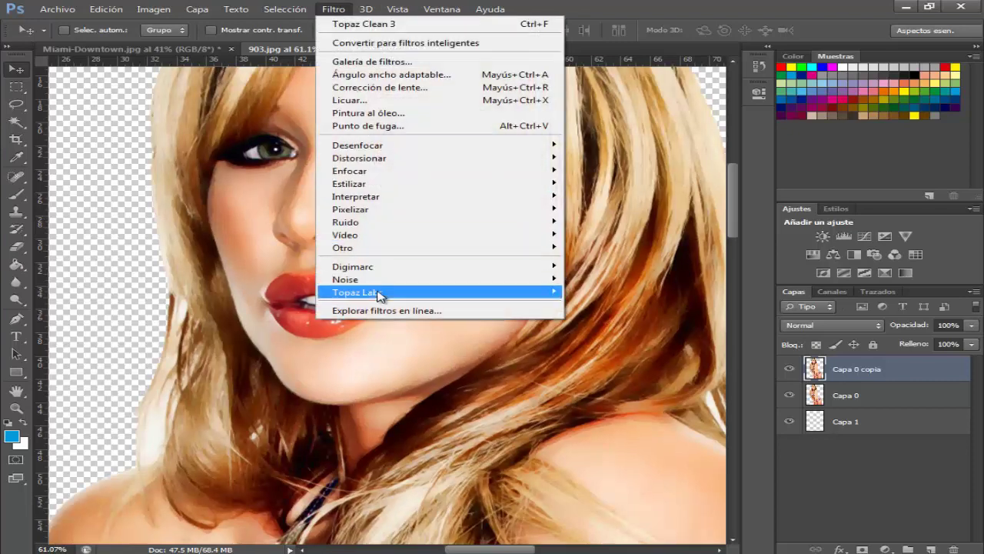
pyautogui.moveTo(358, 292)
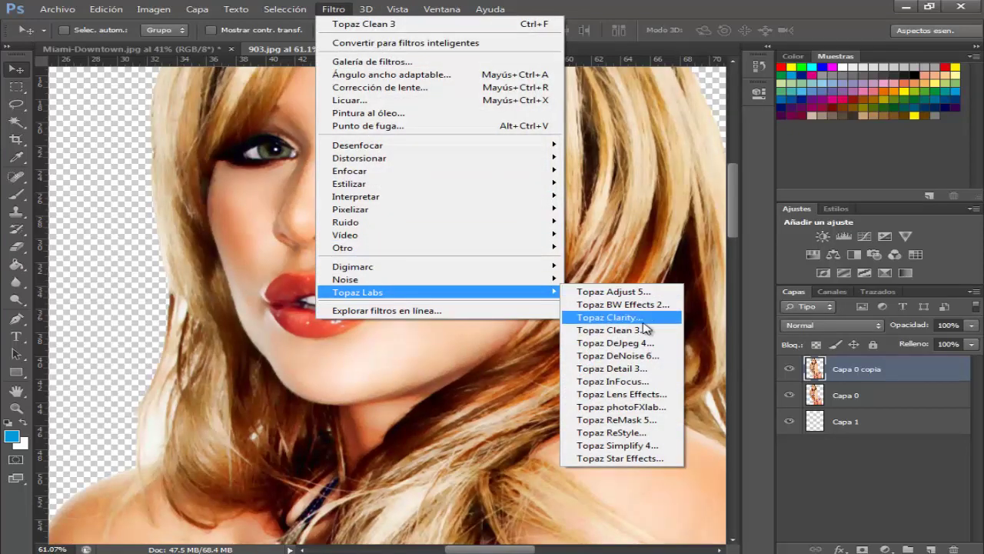
pyautogui.click(650, 330)
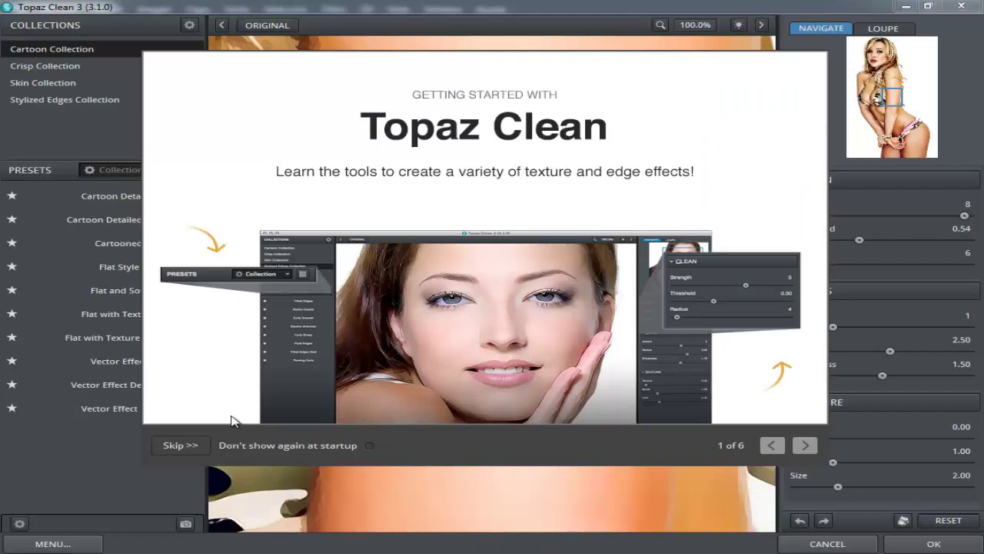
pyautogui.click(176, 452)
pyautogui.moveTo(439, 93); pyautogui.dragTo(515, 44)
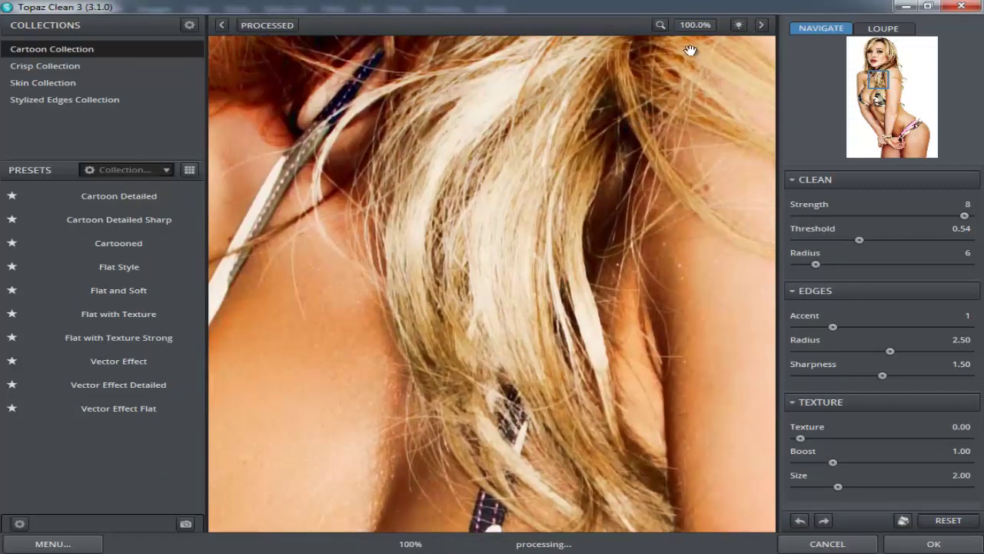
pyautogui.click(704, 26)
pyautogui.click(704, 112)
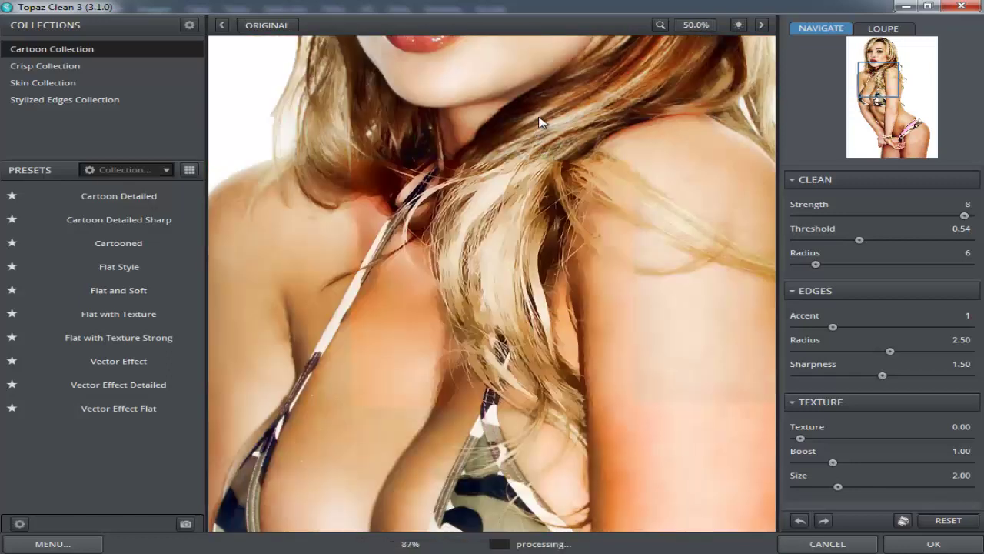
pyautogui.moveTo(539, 122); pyautogui.dragTo(253, 291)
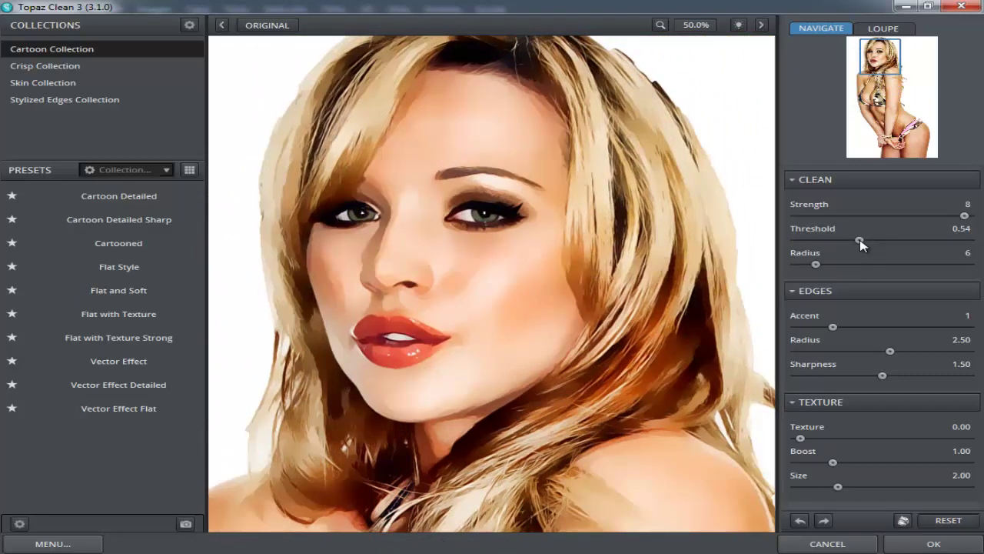
# Step: Set Clean Threshold to 0.77 and Radius to 9, check the shoulder, and apply
pyautogui.moveTo(859, 240); pyautogui.dragTo(887, 240)
pyautogui.moveTo(888, 240); pyautogui.dragTo(902, 241)
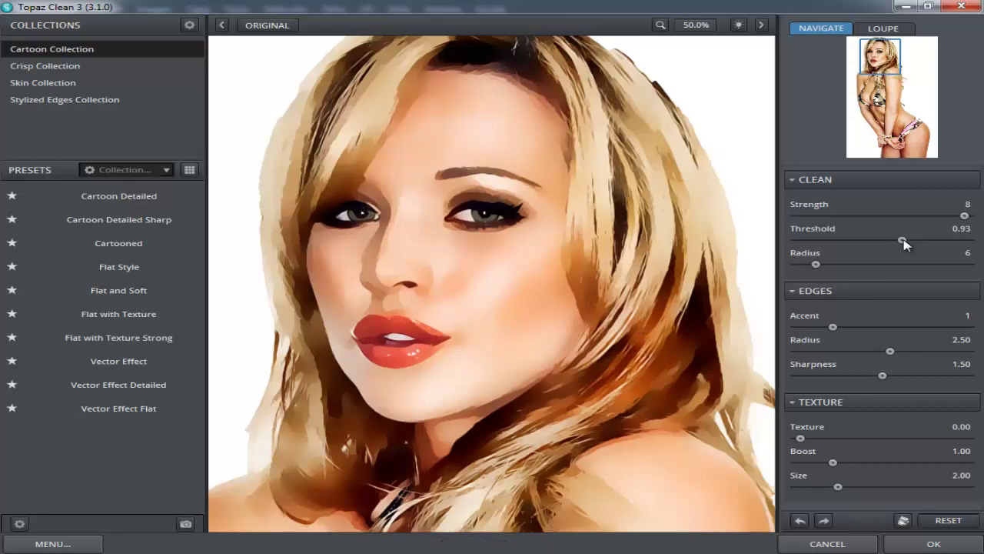
pyautogui.moveTo(888, 239); pyautogui.dragTo(885, 240)
pyautogui.moveTo(822, 266); pyautogui.dragTo(839, 270)
pyautogui.scroll(-5, 583, 481)
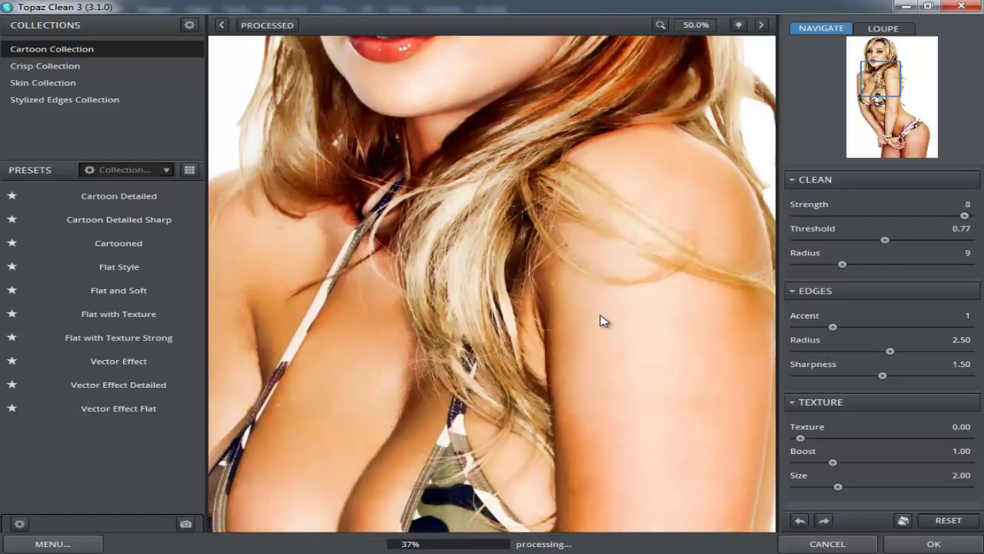
pyautogui.scroll(-3, 536, 373)
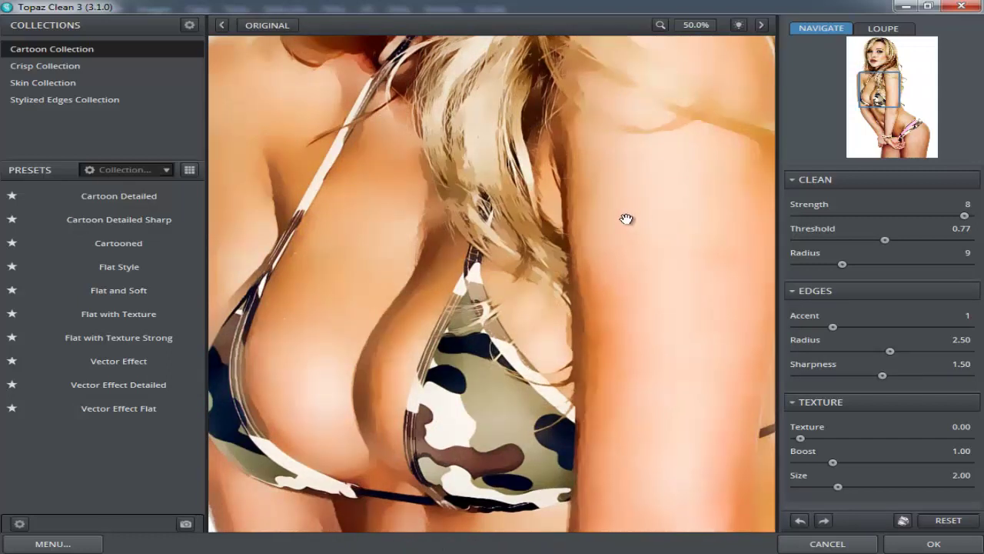
pyautogui.moveTo(625, 218); pyautogui.dragTo(417, 268)
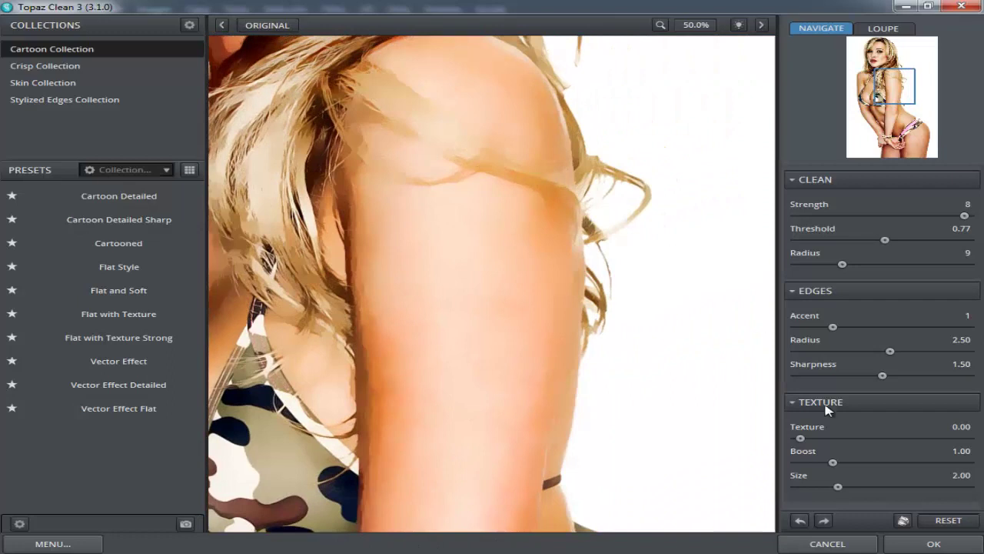
pyautogui.click(915, 546)
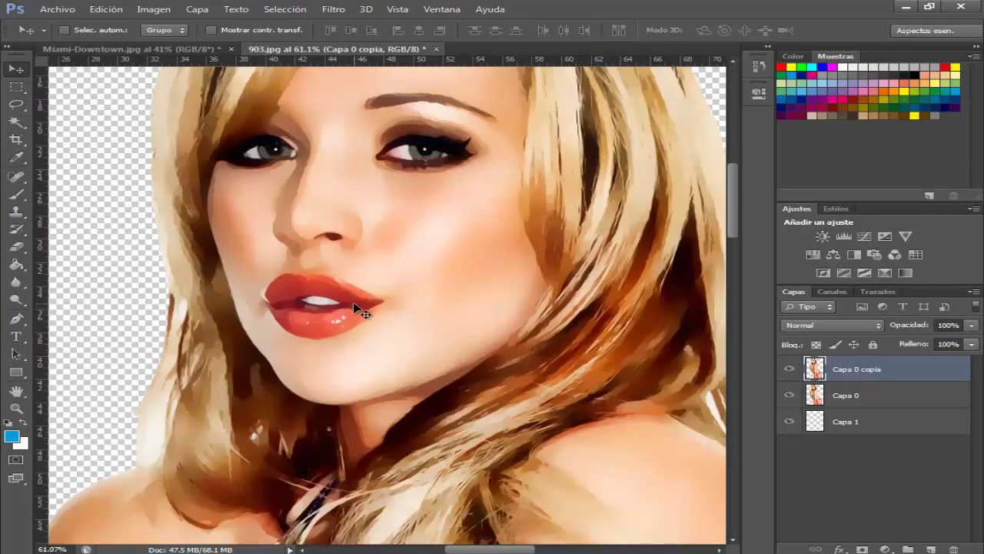
# Step: Zoom in and out around the cartoon-filtered woman cutout to inspect its finish
pyautogui.scroll(-3, 395, 281)
pyautogui.scroll(-2, 394, 343)
pyautogui.scroll(-3, 394, 343)
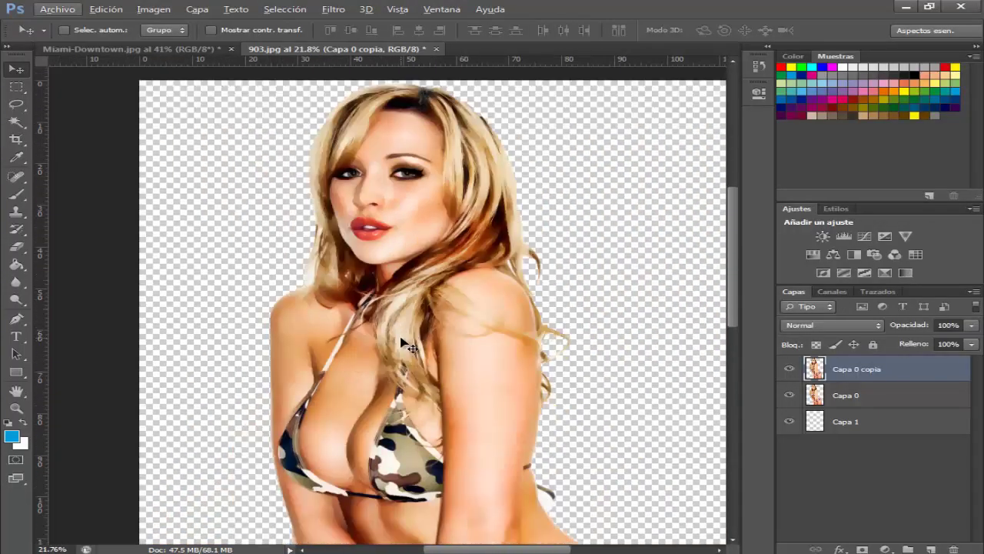
pyautogui.scroll(-1, 395, 344)
pyautogui.scroll(2, 381, 400)
pyautogui.scroll(1, 380, 400)
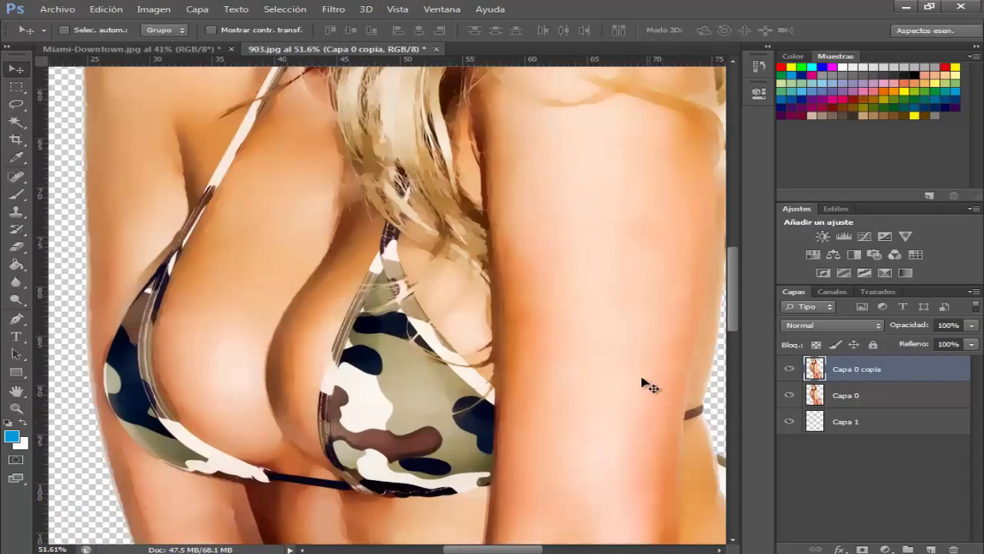
pyautogui.scroll(-3, 603, 360)
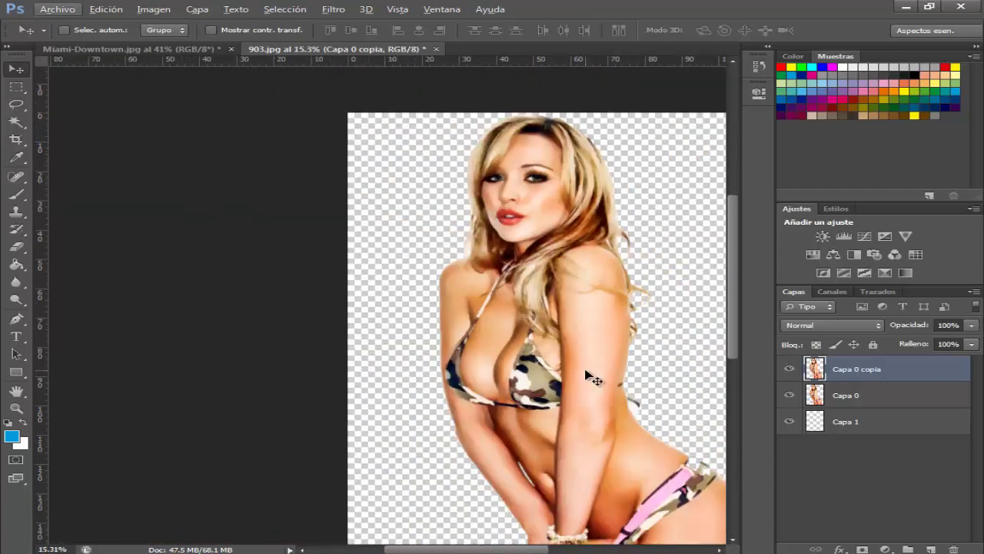
pyautogui.scroll(-1, 615, 360)
pyautogui.scroll(-3, 654, 360)
pyautogui.scroll(1, 672, 280)
pyautogui.scroll(2, 672, 281)
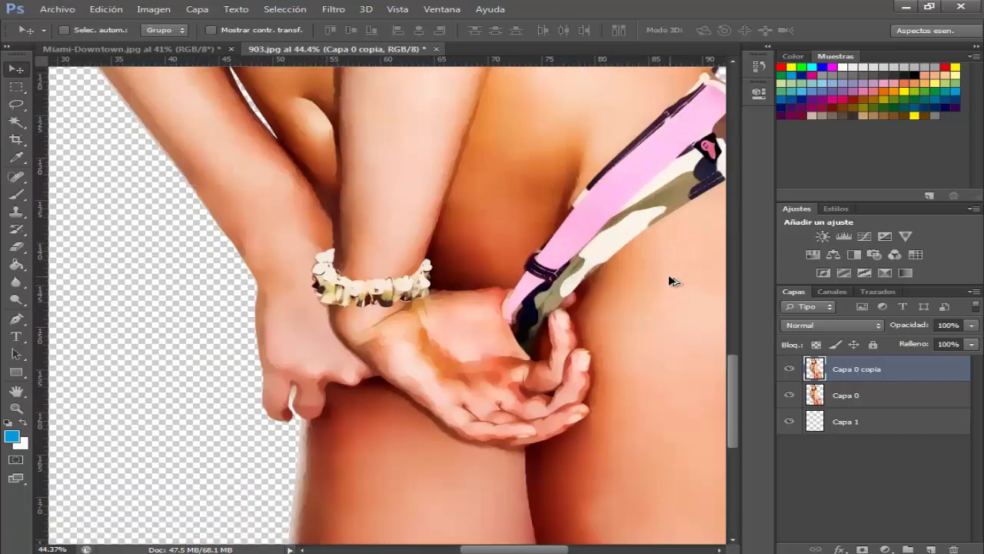
pyautogui.scroll(-4, 569, 245)
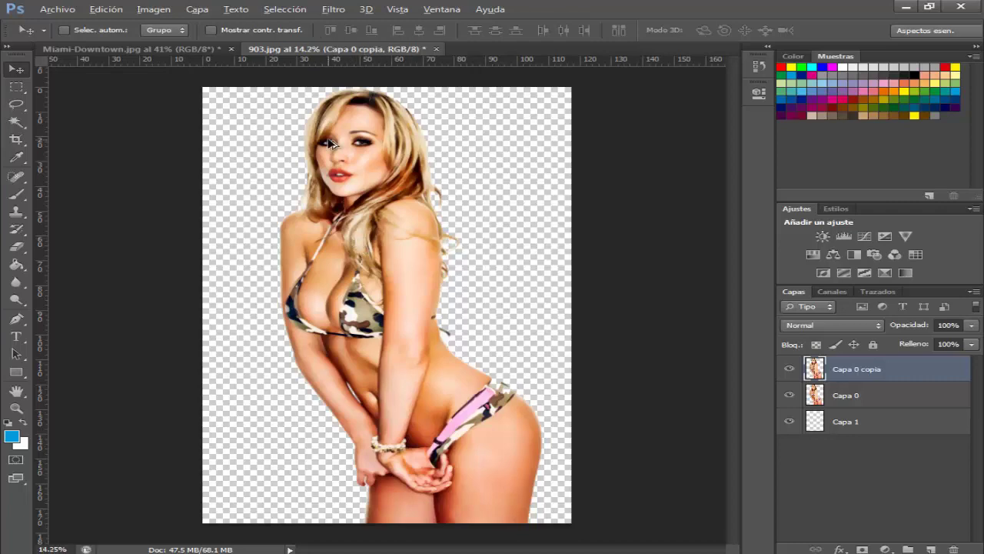
pyautogui.scroll(3, 353, 237)
pyautogui.scroll(2, 407, 220)
pyautogui.scroll(2, 423, 226)
pyautogui.scroll(1, 424, 222)
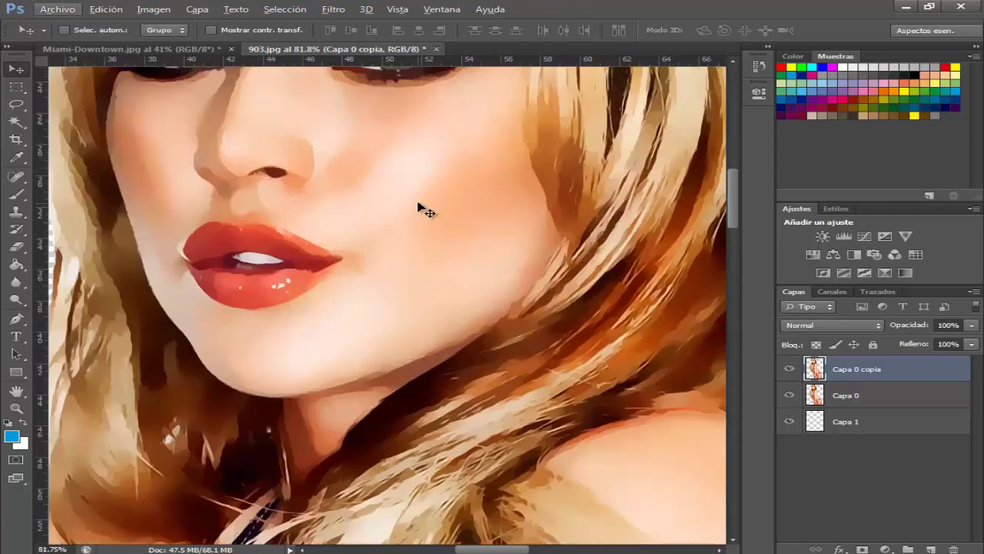
pyautogui.scroll(1, 424, 208)
pyautogui.scroll(-2, 424, 208)
pyautogui.scroll(-1, 421, 209)
pyautogui.scroll(-2, 417, 204)
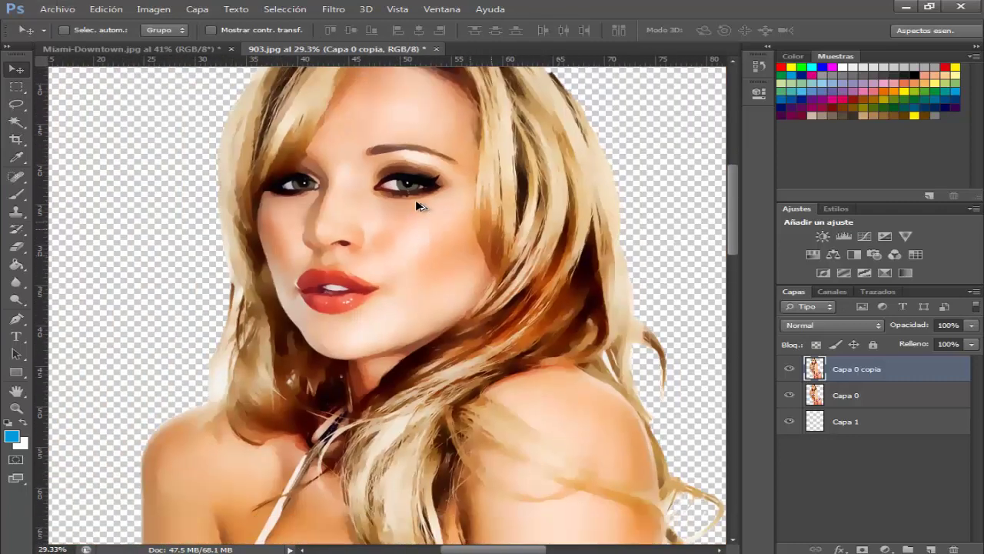
pyautogui.scroll(-3, 400, 154)
# Step: Switch to the Miami-Downtown image and back to 903.jpg for another look
pyautogui.click(192, 50)
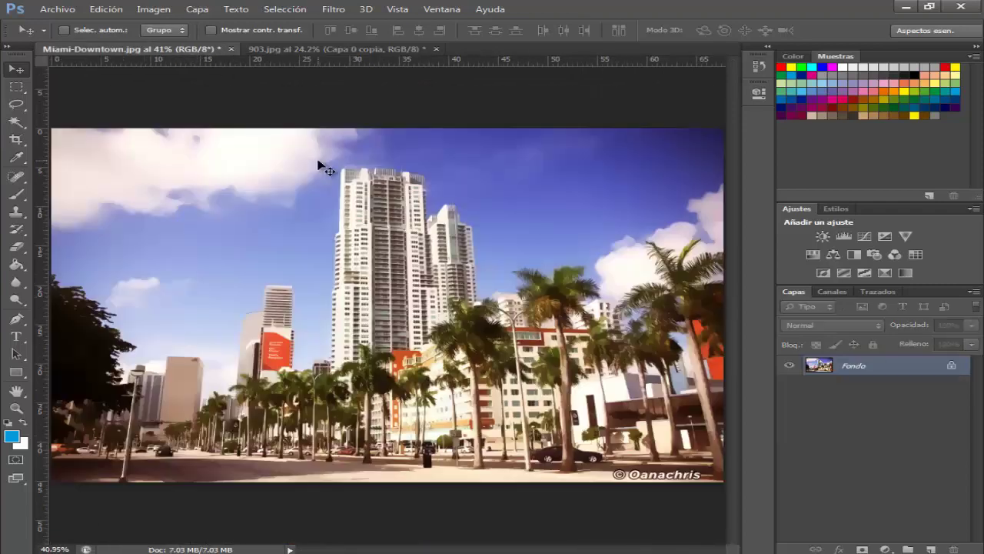
pyautogui.click(365, 52)
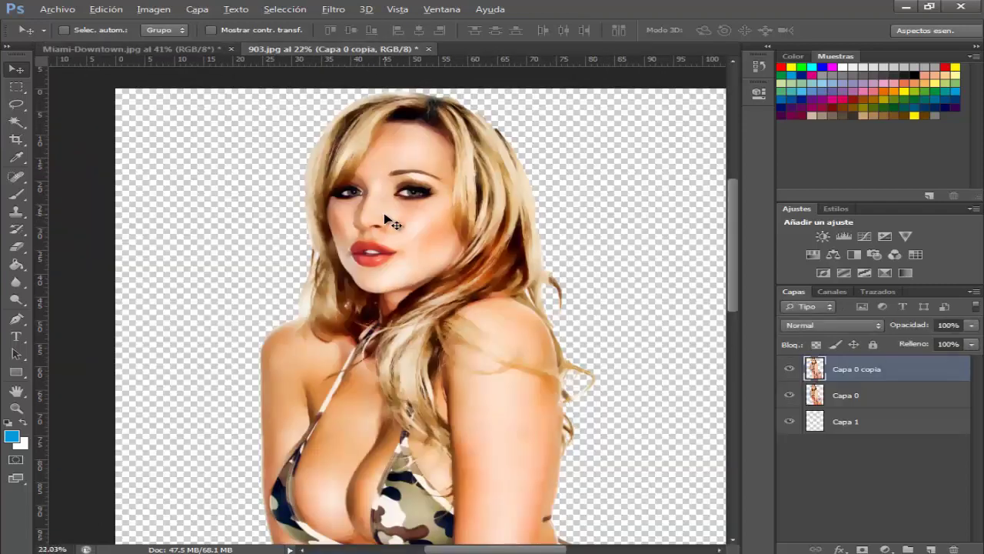
pyautogui.scroll(-2, 386, 219)
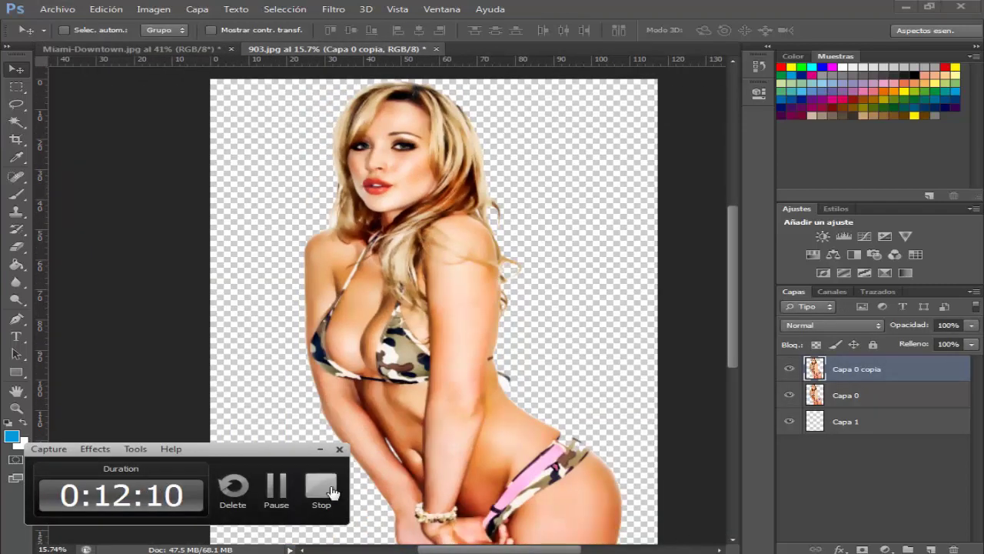
pyautogui.click(320, 448)
pyautogui.scroll(-1, 464, 341)
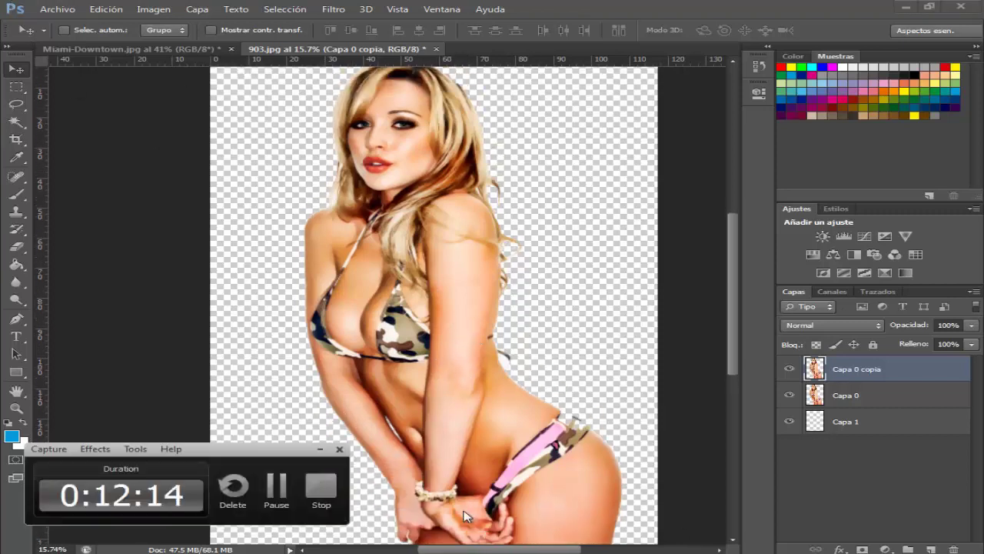
# Step: Save 903.jpg with Guardar como as a PNG named Chava GTA, accepting the PNG options
pyautogui.click(65, 9)
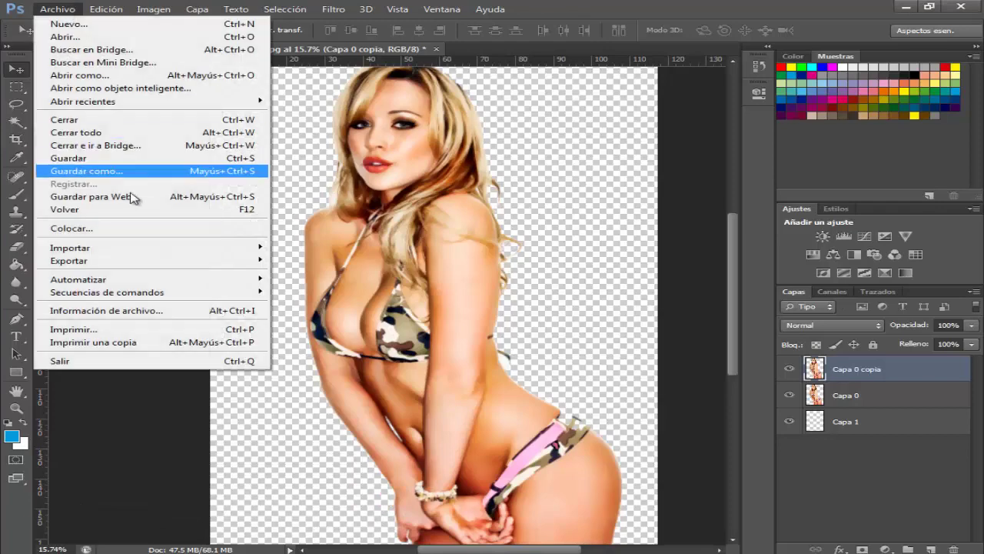
pyautogui.click(143, 171)
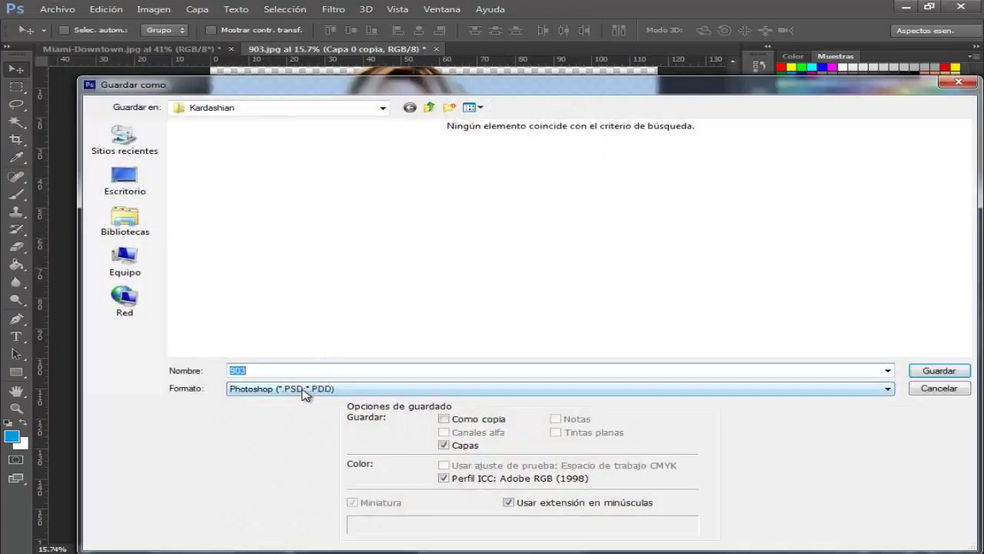
pyautogui.click(302, 390)
pyautogui.click(294, 340)
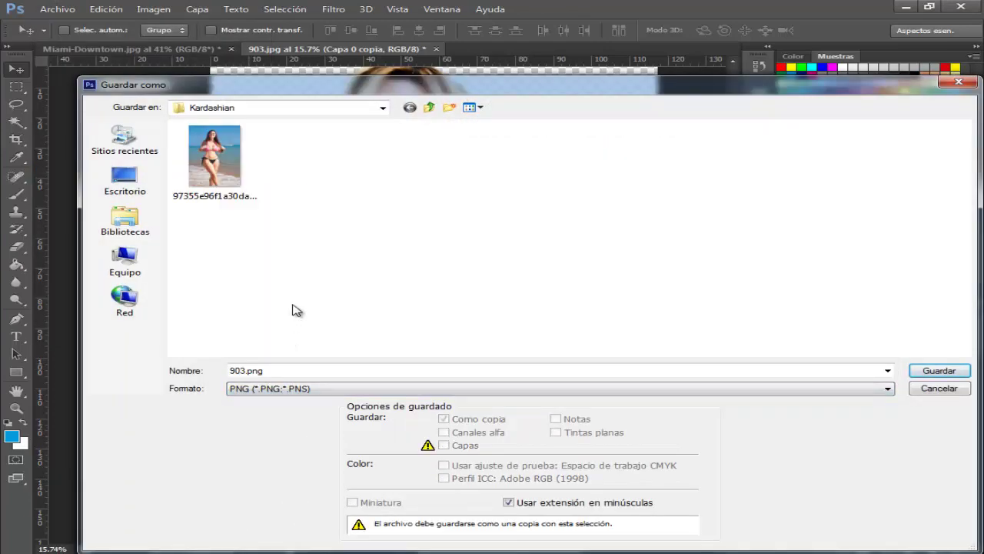
pyautogui.doubleClick(288, 369)
pyautogui.write('Chava GTA')
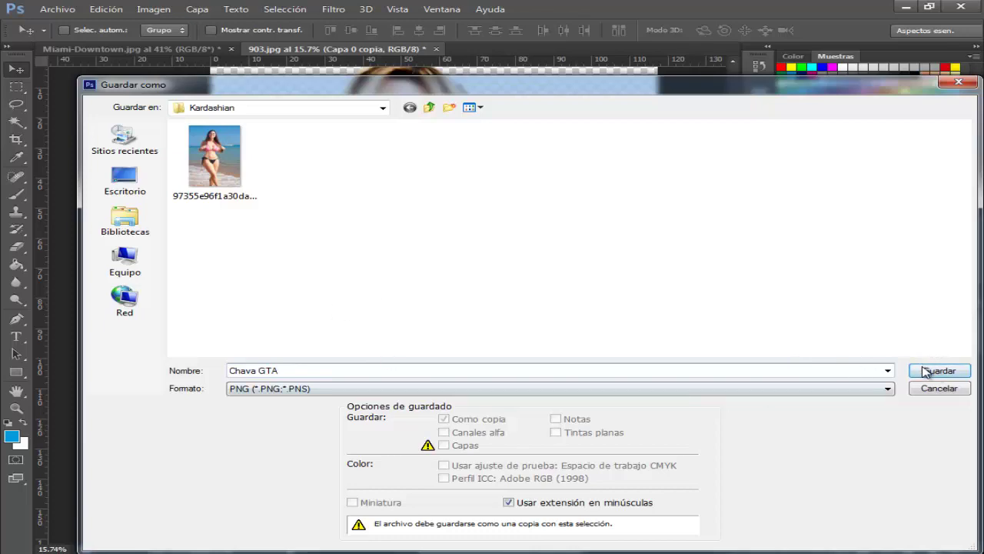
pyautogui.click(927, 371)
pyautogui.click(632, 211)
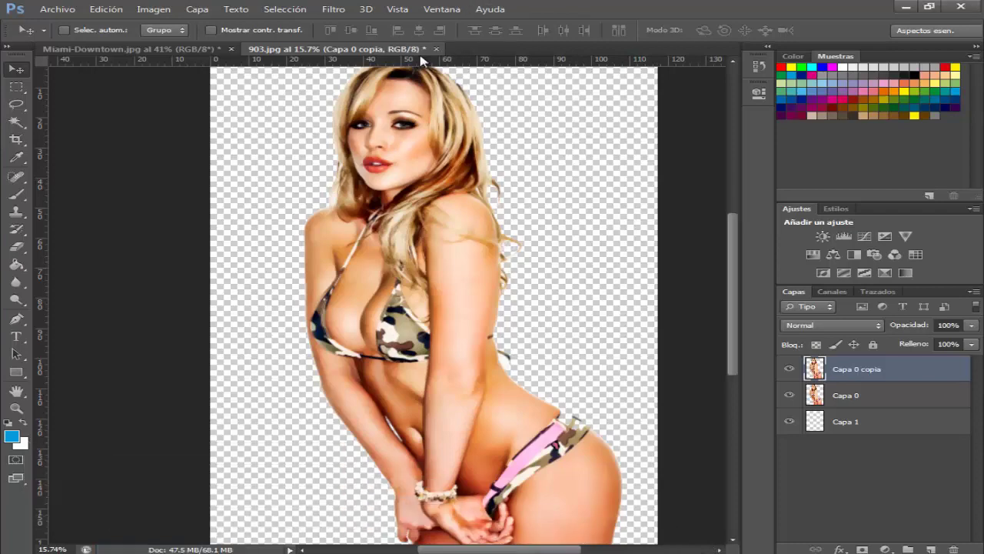
# Step: Save the Miami-Downtown image with Guardar como as a PNG named Ciudad, accepting the PNG options
pyautogui.click(154, 49)
pyautogui.click(58, 9)
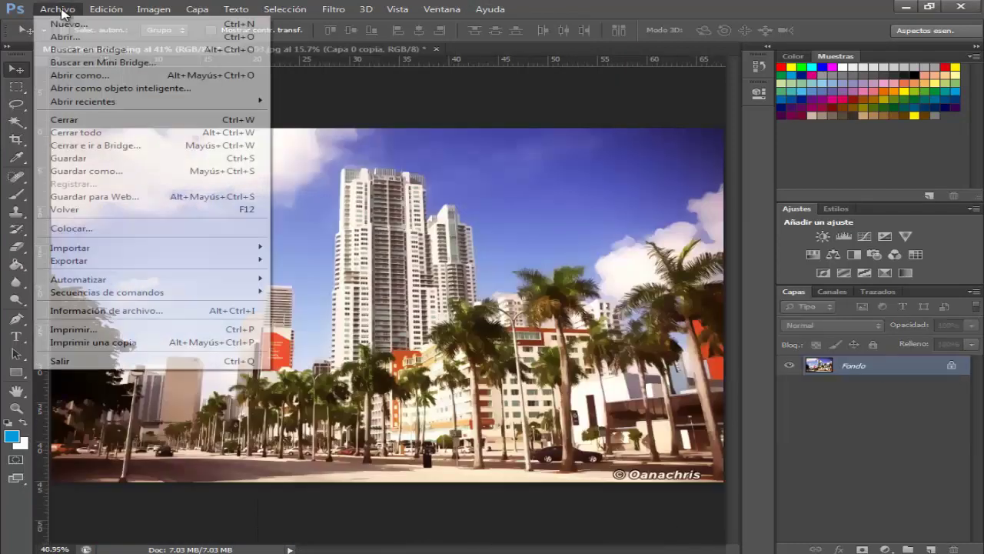
pyautogui.click(86, 171)
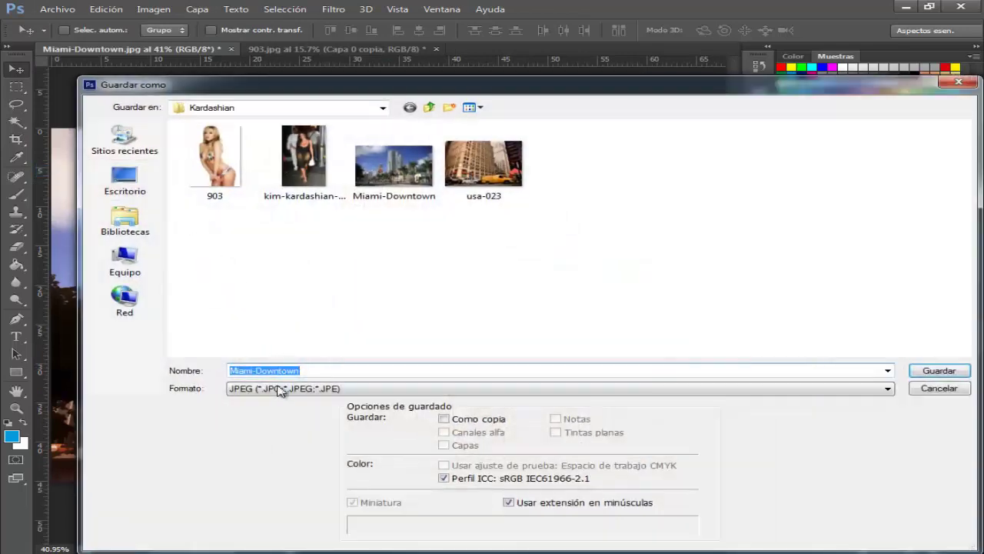
pyautogui.click(281, 391)
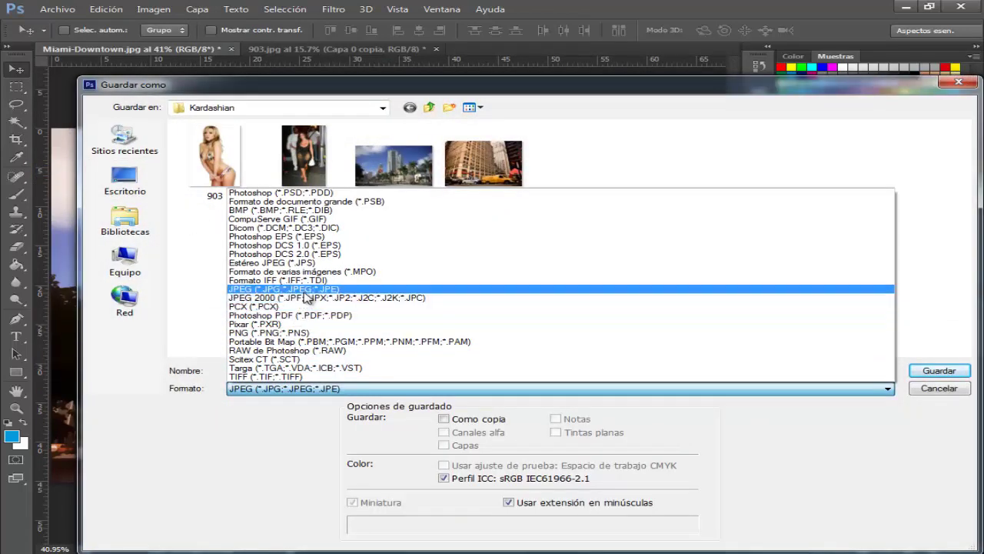
pyautogui.click(294, 332)
pyautogui.tripleClick(338, 371)
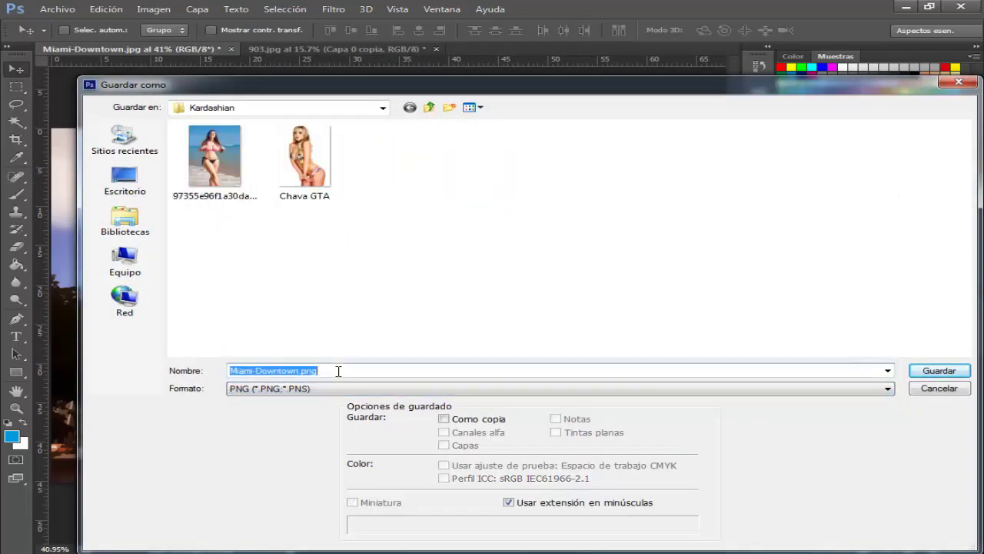
pyautogui.write('Cli')
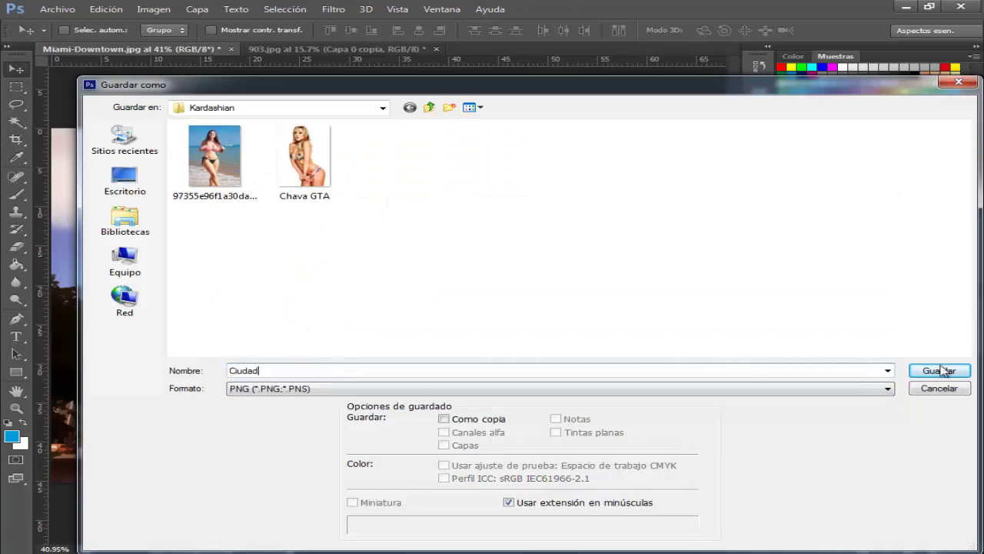
pyautogui.click(962, 371)
pyautogui.click(604, 220)
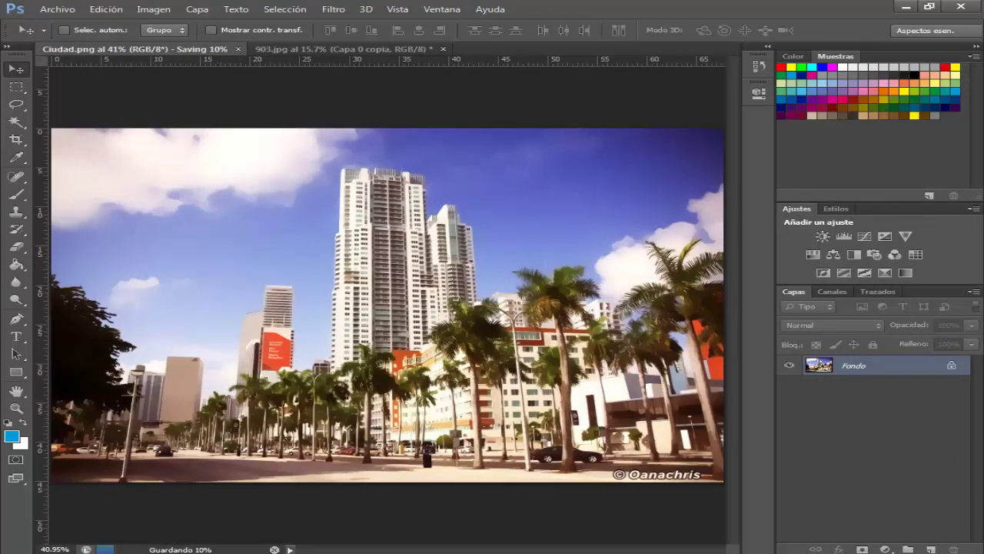
pyautogui.click(275, 492)
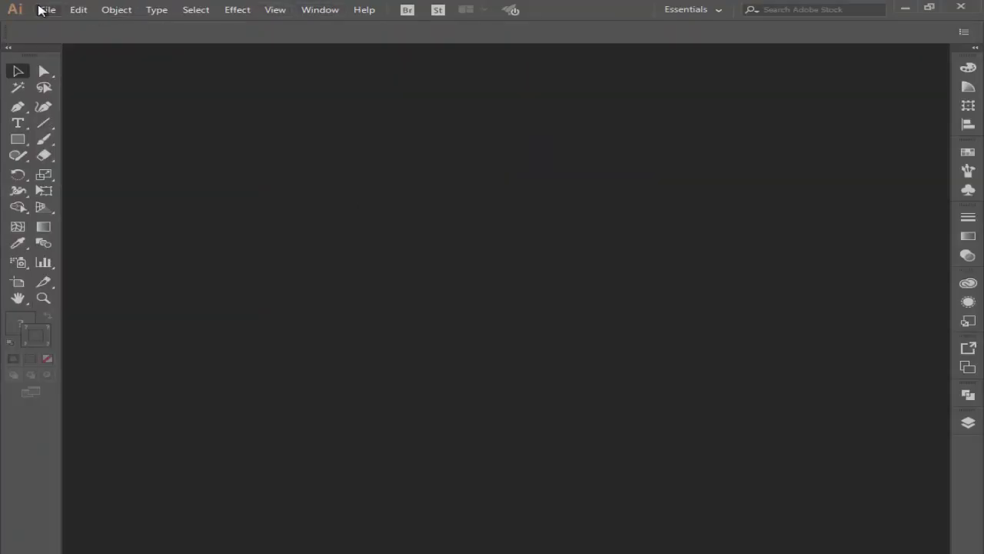
# Step: Open Chava GTA and Ciudad from the Kardashian folder, accepting both missing-profile warnings
pyautogui.click(45, 9)
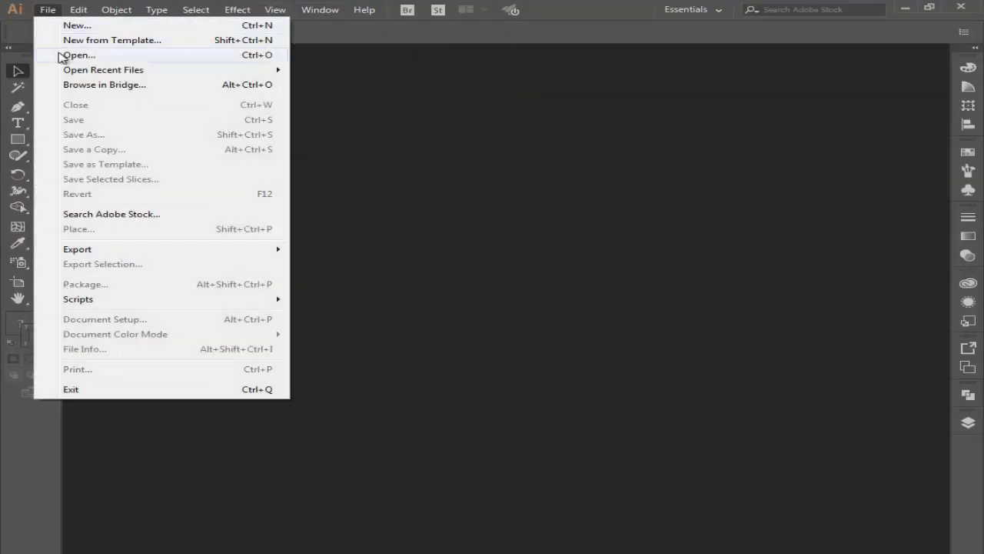
pyautogui.click(63, 56)
pyautogui.doubleClick(204, 107)
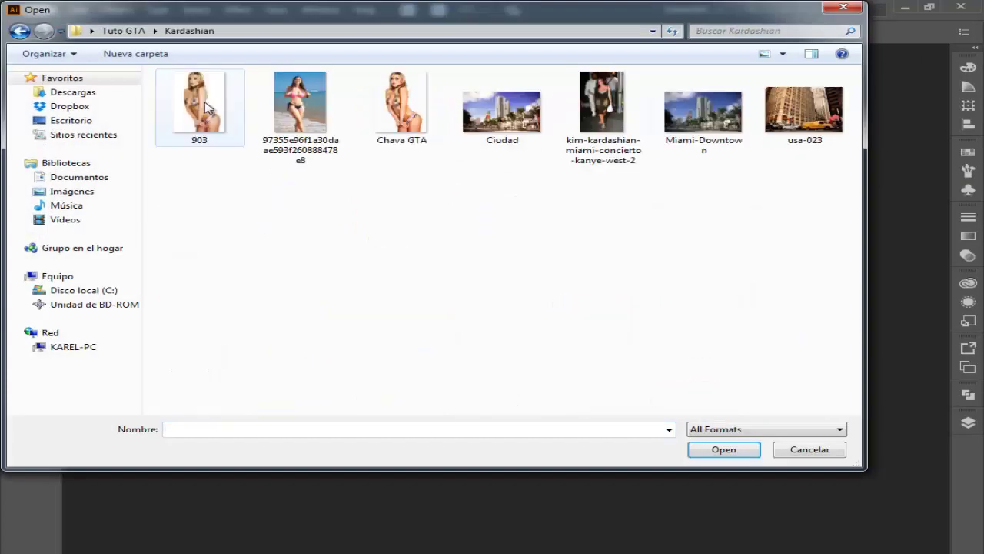
pyautogui.click(412, 105)
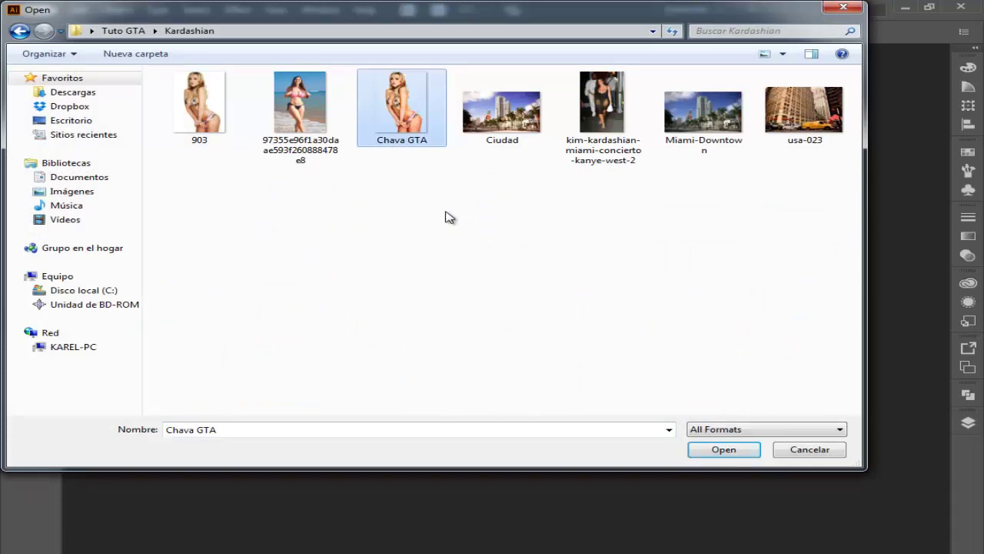
pyautogui.keyDown('ctrl'); pyautogui.click(501, 116); pyautogui.keyUp('ctrl')
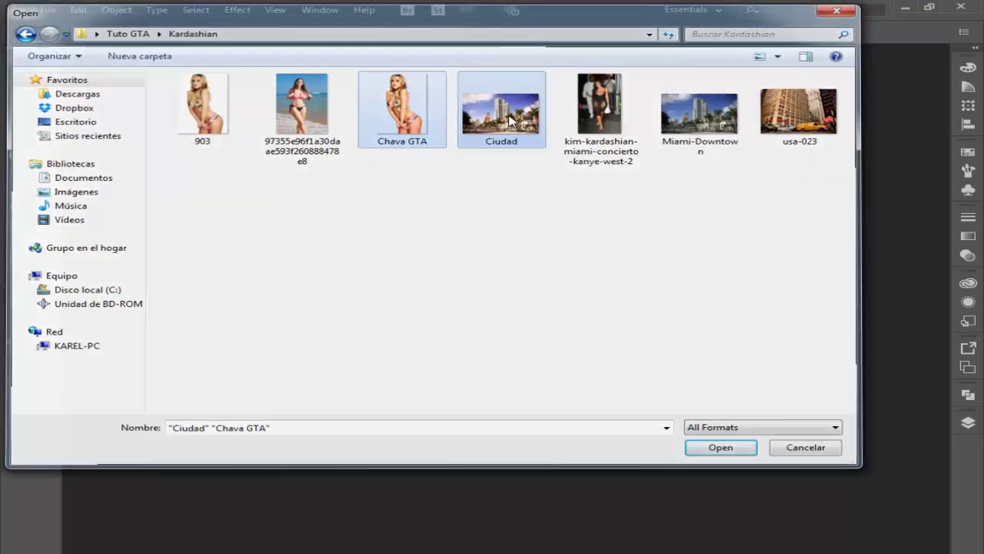
pyautogui.press('Return')
pyautogui.click(547, 345)
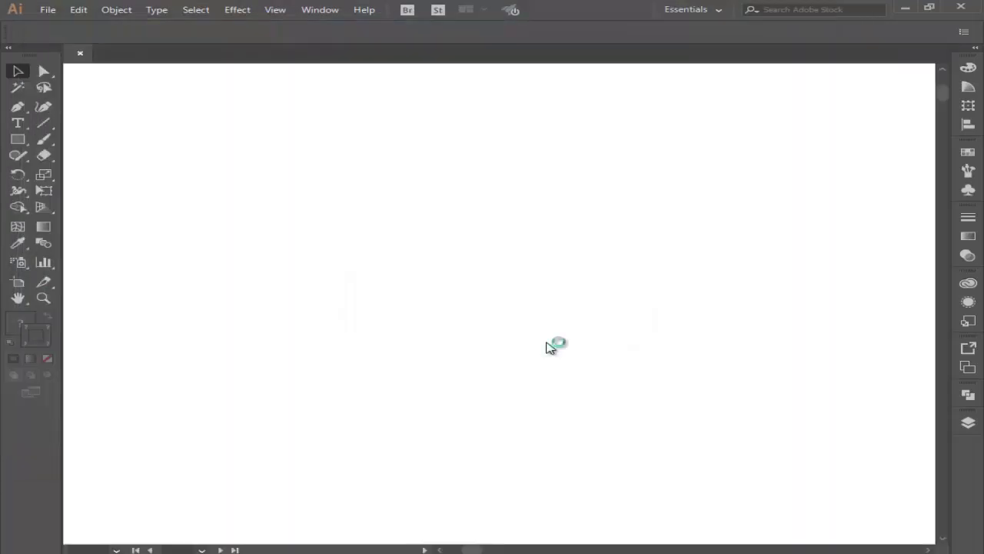
pyautogui.click(541, 344)
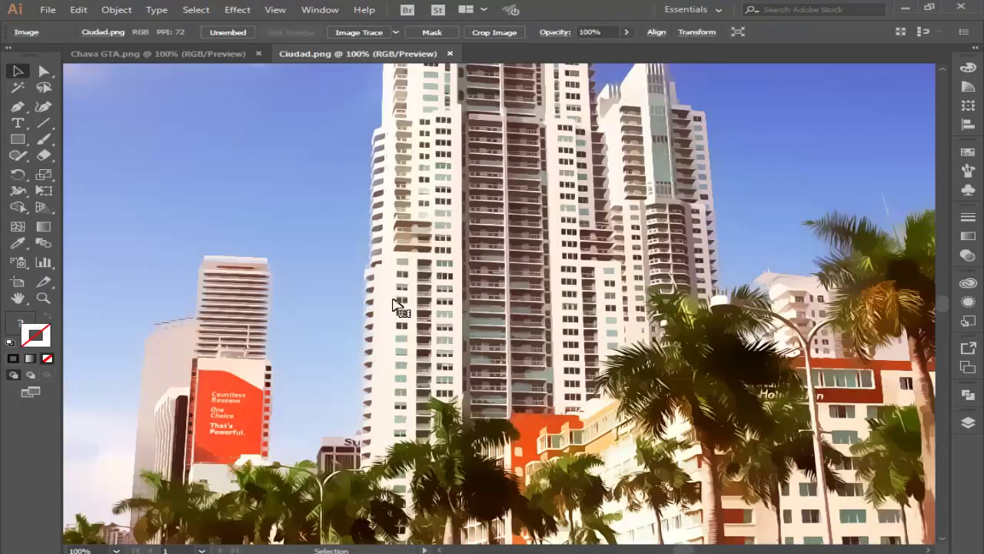
# Step: Zoom out on the city photo and scale it down from its corner
pyautogui.hotkey('ctrl', '-')
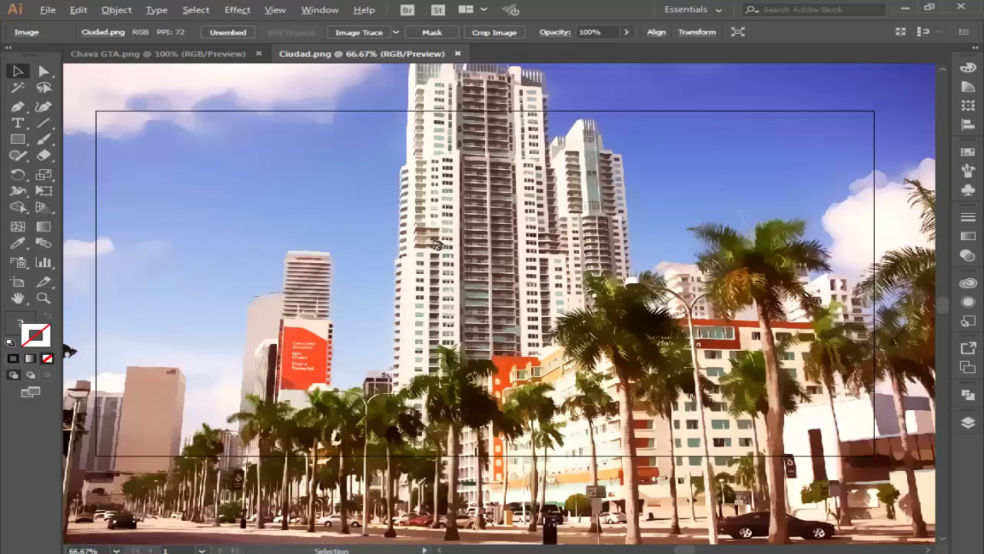
pyautogui.hotkey('ctrl', '-')
pyautogui.hotkey('ctrl', '+')
pyautogui.hotkey('ctrl', '-')
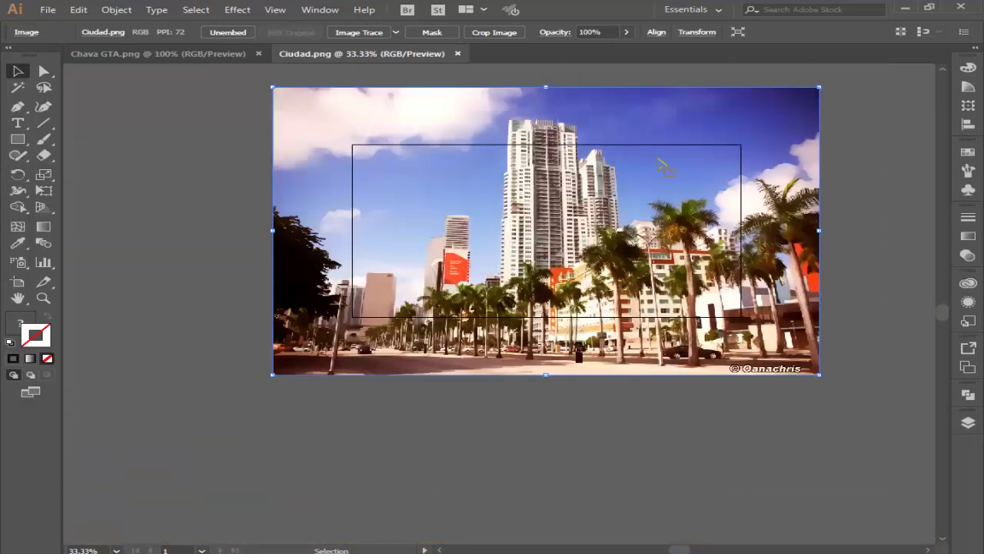
pyautogui.moveTo(819, 87); pyautogui.dragTo(740, 145)
# Step: Stretch the city photo out to the artboard's left and right edges
pyautogui.click(738, 229)
pyautogui.hotkey('ctrl', '+')
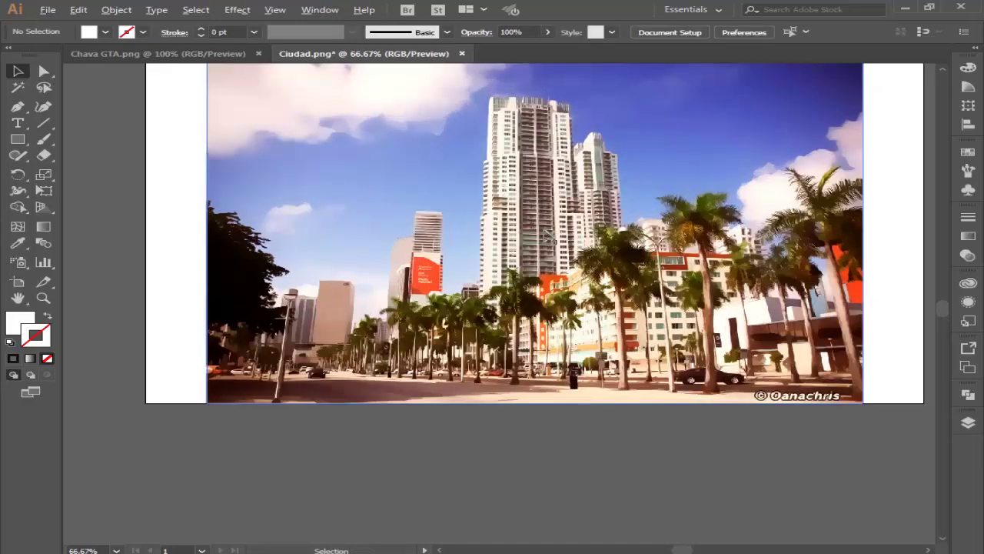
pyautogui.scroll(2, 550, 239)
pyautogui.scroll(2, 570, 243)
pyautogui.click(218, 324)
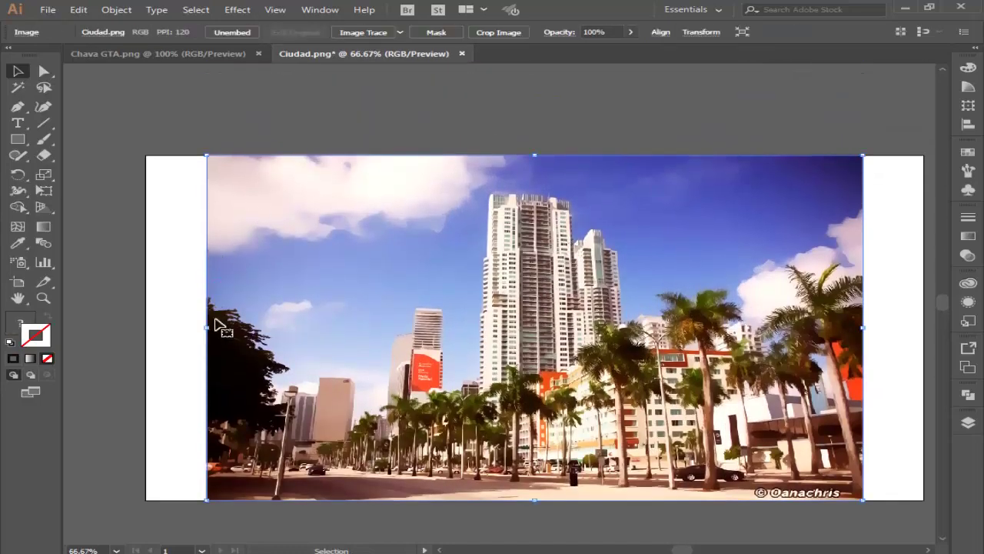
pyautogui.moveTo(209, 331); pyautogui.dragTo(146, 331)
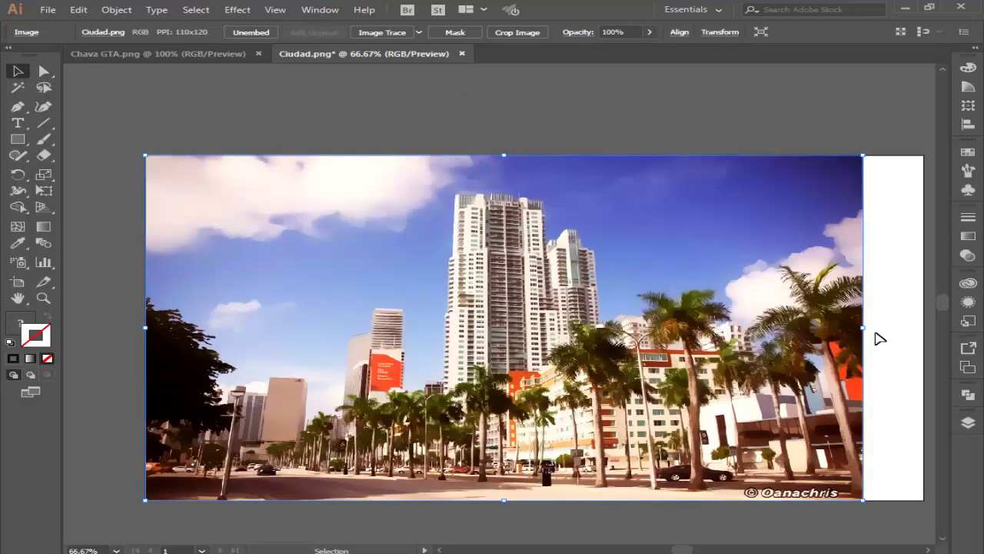
pyautogui.moveTo(862, 327); pyautogui.dragTo(923, 328)
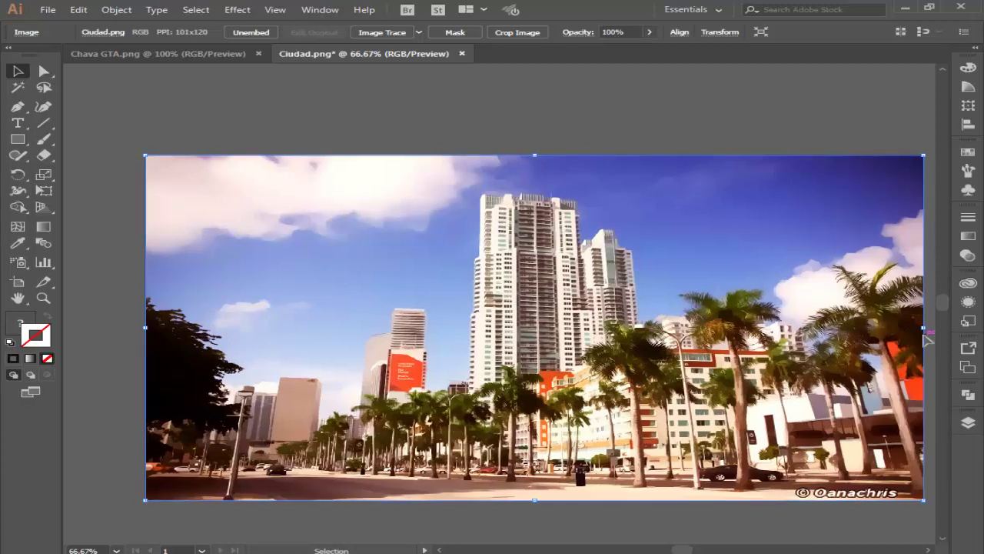
pyautogui.click(538, 117)
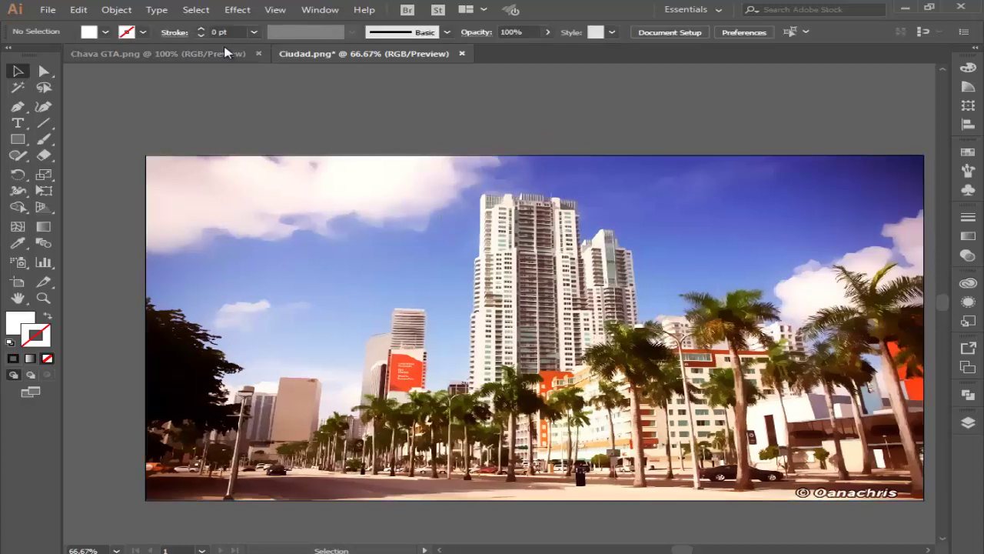
# Step: In Chava GTA, shrink the woman image from its corner to fit the artboard
pyautogui.click(223, 55)
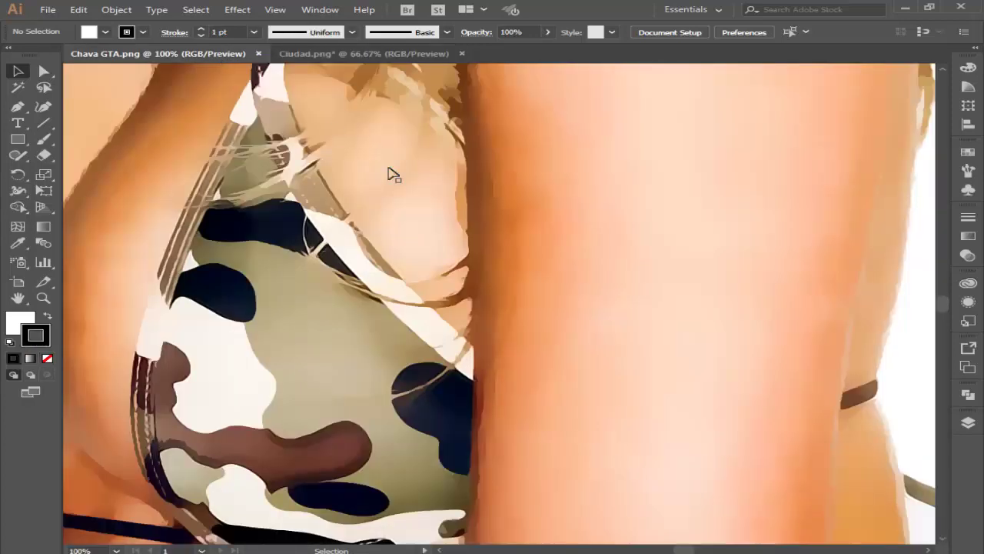
pyautogui.scroll(-3, 461, 257)
pyautogui.scroll(-5, 407, 244)
pyautogui.scroll(2, 430, 247)
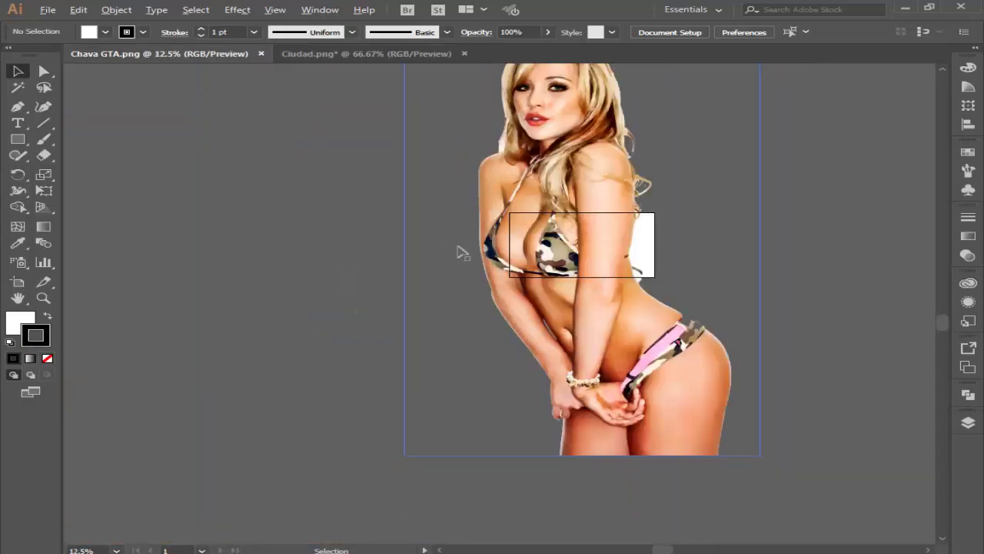
pyautogui.scroll(1, 500, 256)
pyautogui.click(530, 257)
pyautogui.scroll(1, 561, 223)
pyautogui.scroll(1, 577, 204)
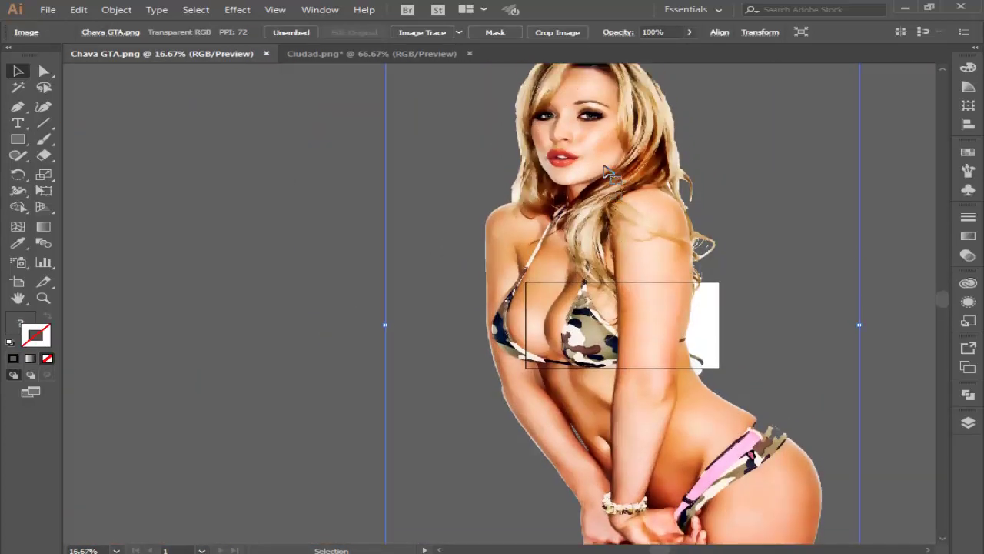
pyautogui.scroll(1, 592, 188)
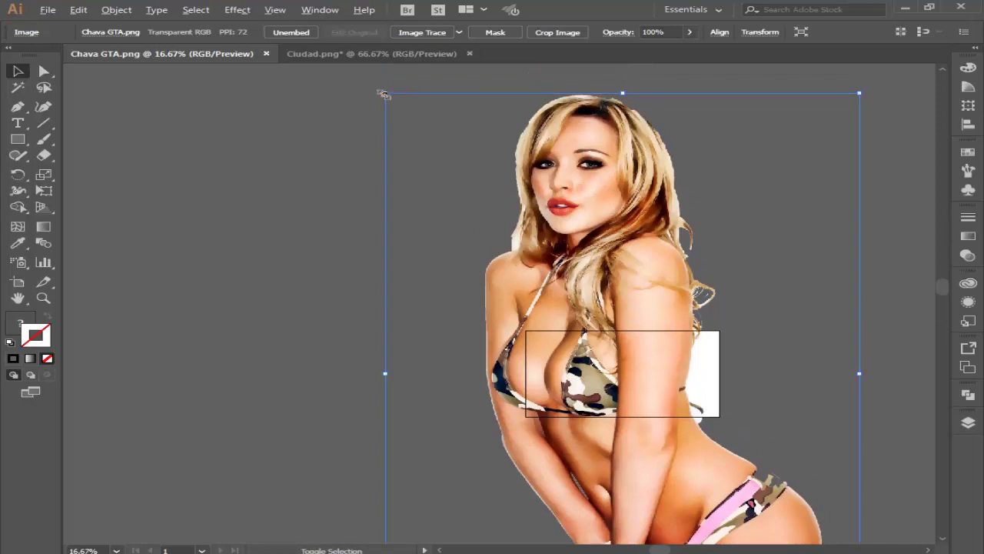
pyautogui.moveTo(384, 93); pyautogui.dragTo(509, 330)
pyautogui.scroll(1, 676, 386)
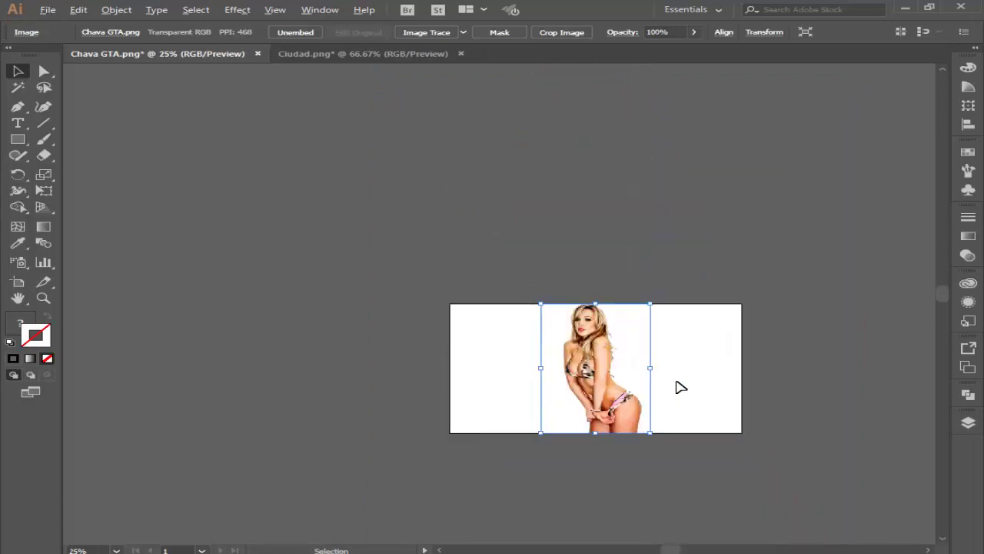
pyautogui.scroll(2, 654, 362)
pyautogui.click(456, 138)
# Step: In Ciudad, rename Layer 1 to fondo and lock it
pyautogui.click(371, 55)
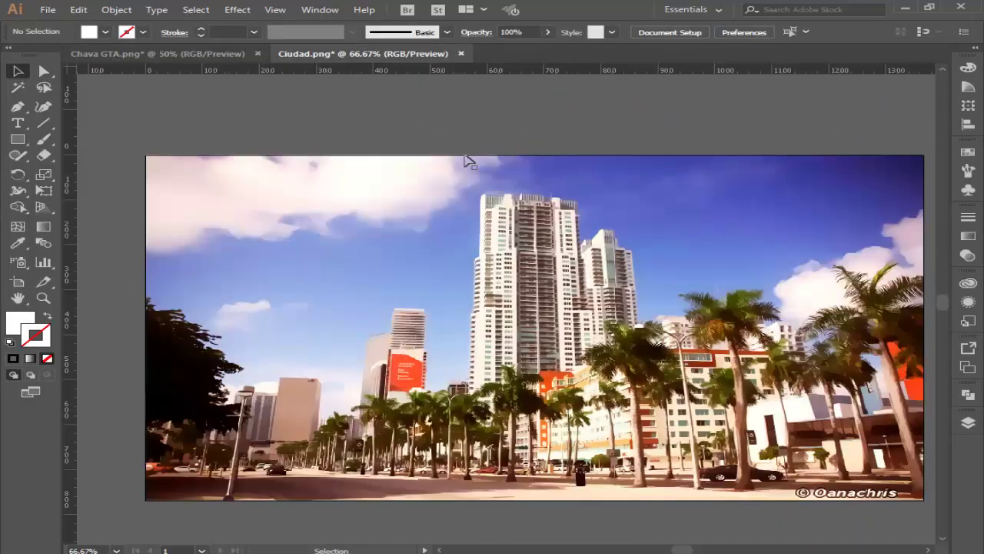
pyautogui.click(718, 306)
pyautogui.click(969, 423)
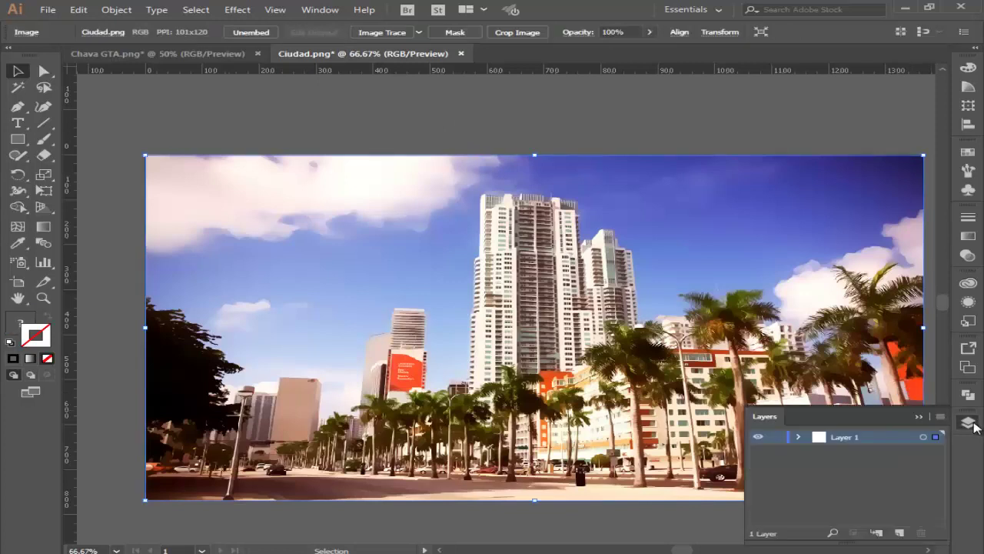
pyautogui.doubleClick(847, 436)
pyautogui.write('ndo')
pyautogui.press('Return')
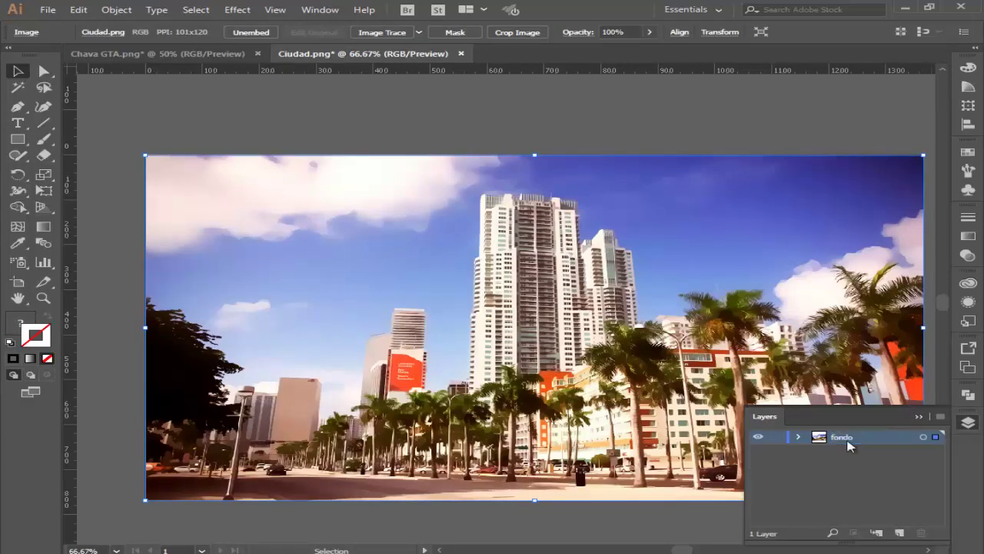
pyautogui.click(776, 437)
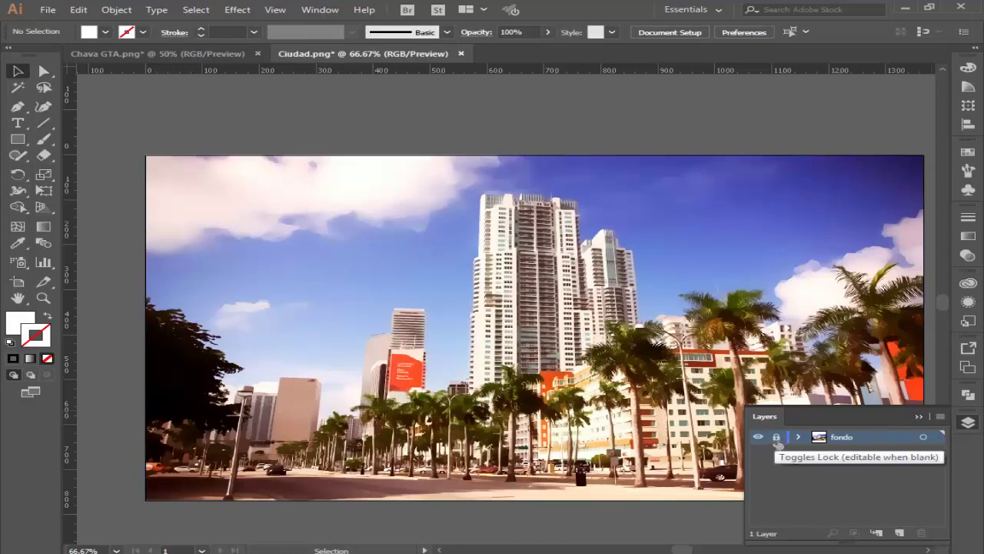
# Step: Add a new layer named chava above fondo, then return to Chava GTA
pyautogui.click(900, 532)
pyautogui.doubleClick(848, 436)
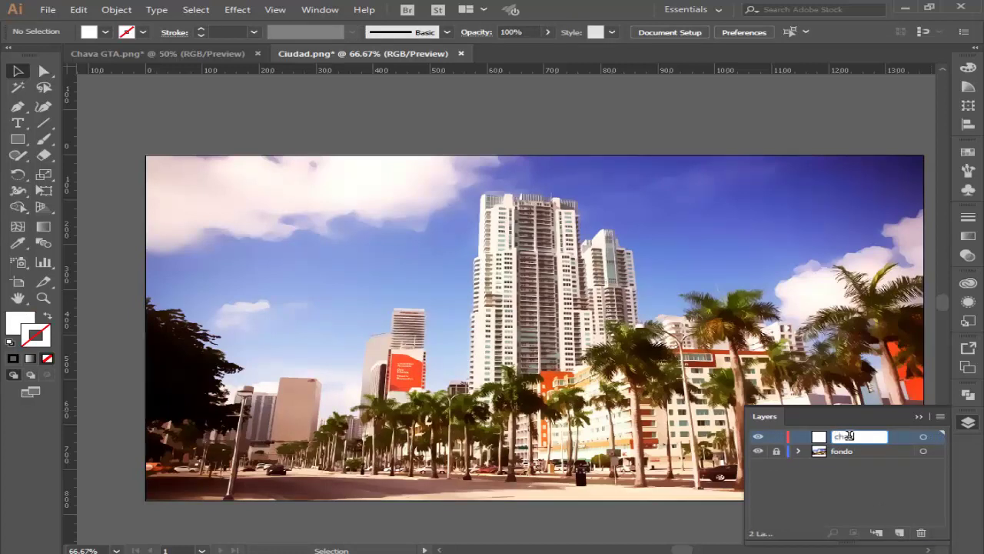
pyautogui.write('va')
pyautogui.press('Return')
pyautogui.click(231, 54)
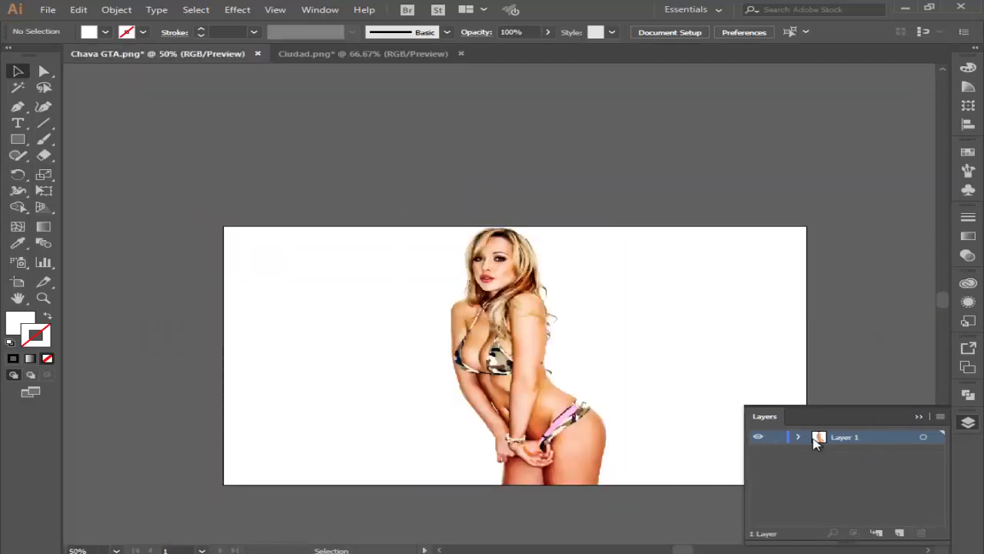
# Step: Close the Layers list and zoom in and out to inspect the woman image
pyautogui.click(922, 417)
pyautogui.scroll(1, 572, 361)
pyautogui.scroll(1, 558, 353)
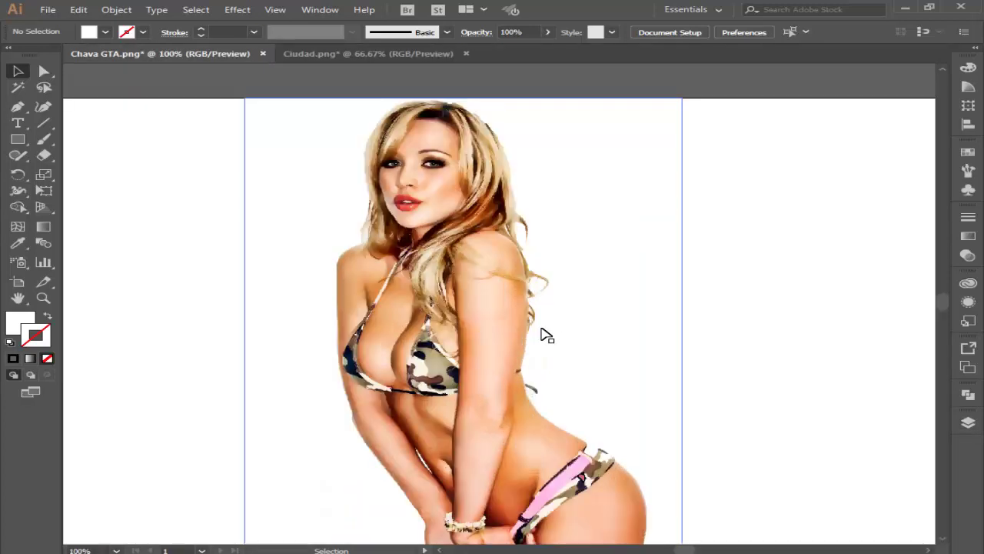
pyautogui.scroll(2, 438, 204)
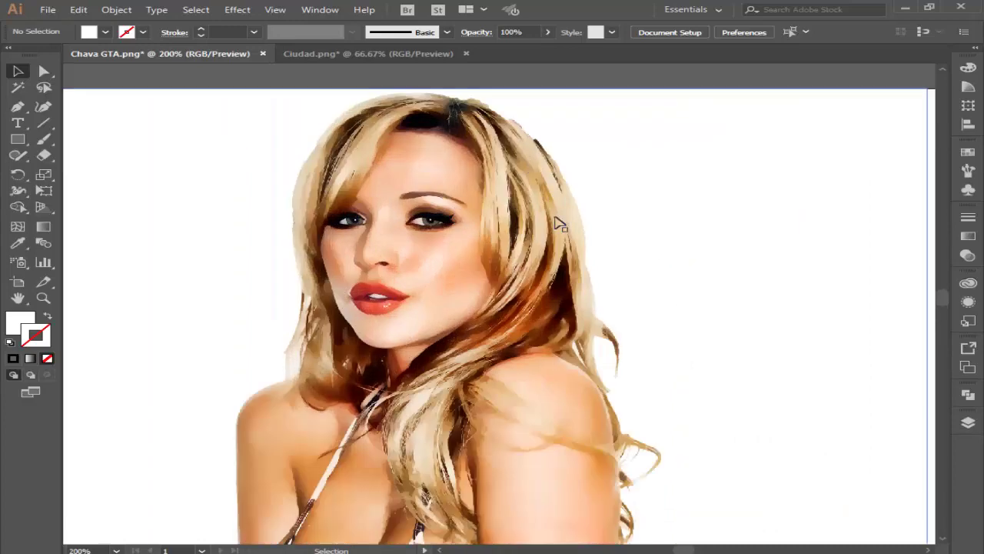
pyautogui.scroll(-2, 577, 254)
pyautogui.scroll(-2, 651, 419)
pyautogui.scroll(-2, 645, 404)
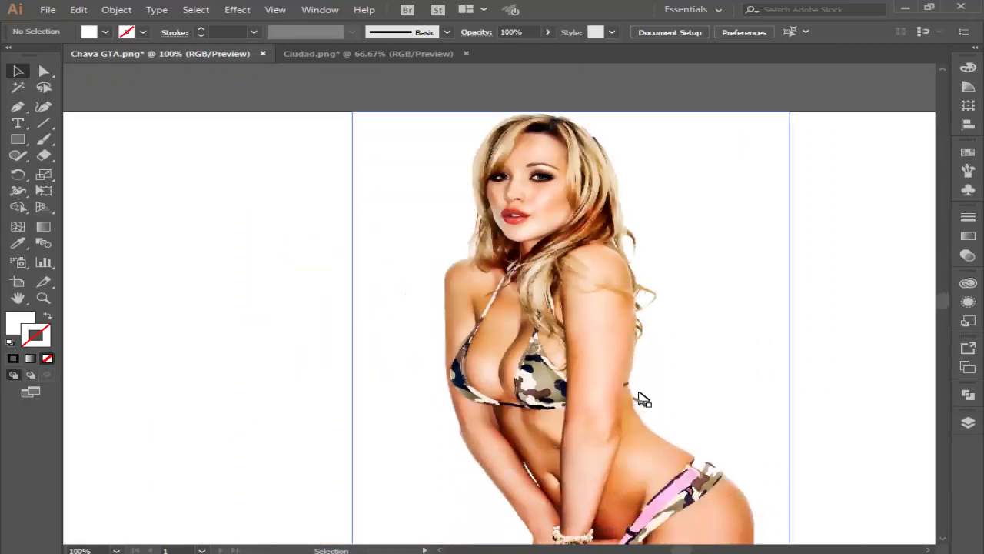
pyautogui.scroll(-3, 654, 388)
pyautogui.scroll(2, 681, 374)
pyautogui.scroll(-3, 681, 374)
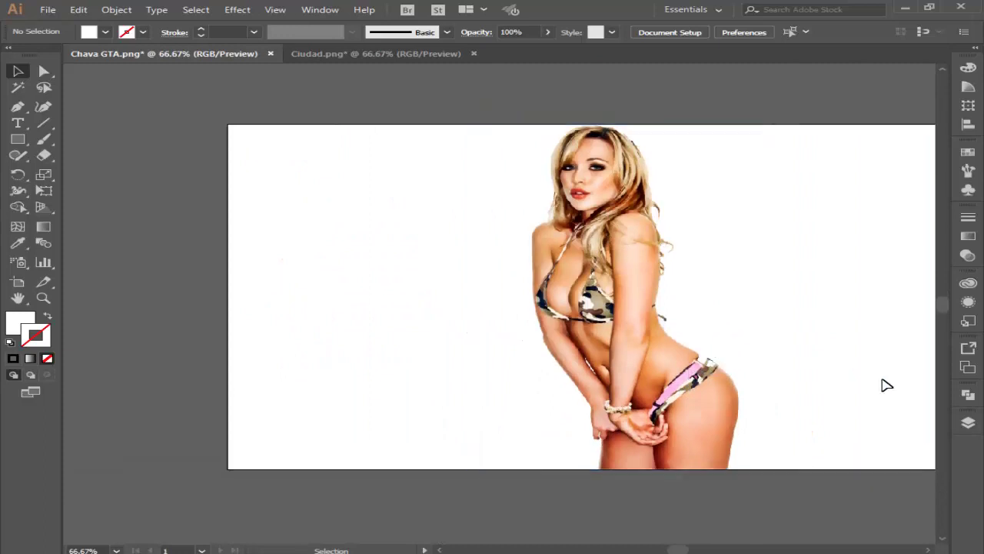
# Step: Create Layer 2 above Layer 1 and start renaming it
pyautogui.click(968, 423)
pyautogui.click(900, 532)
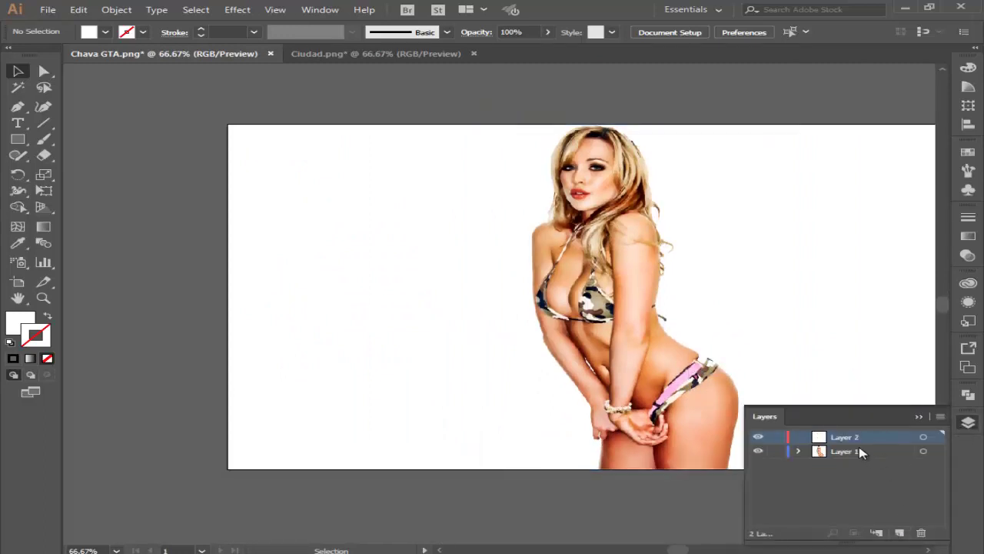
pyautogui.doubleClick(849, 437)
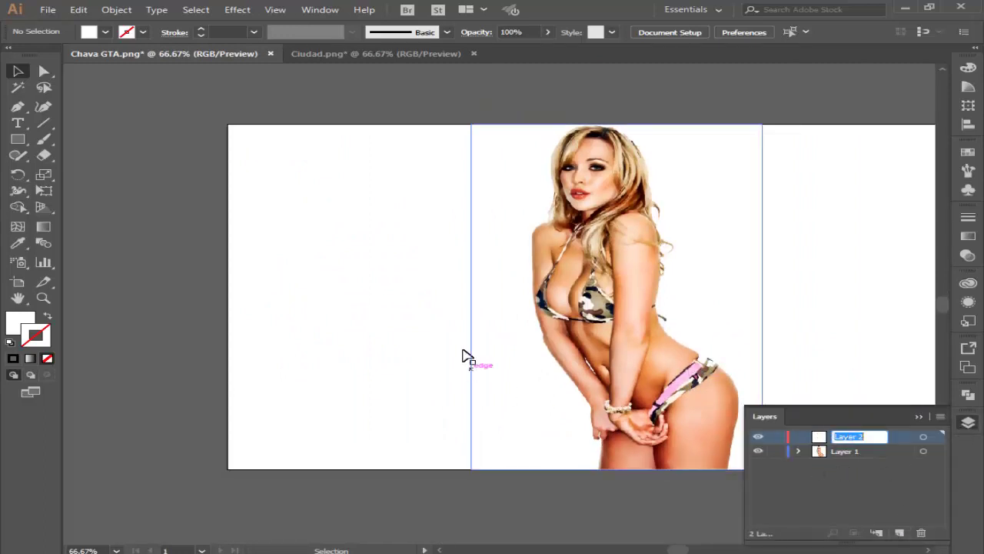
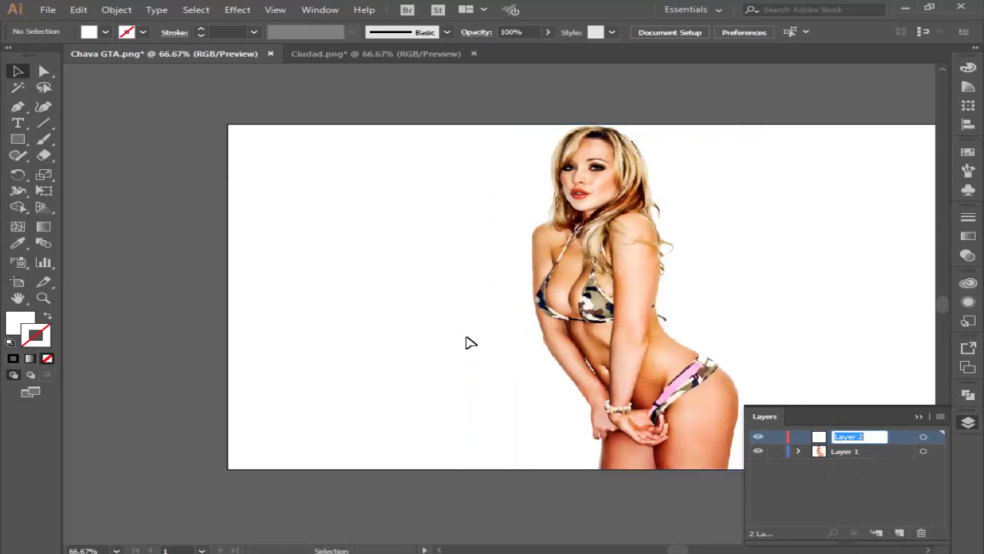
pyautogui.write('Cuerpo')
# Step: Name the new layer Cuerpo and switch to the Ellipse Tool
pyautogui.press('Return')
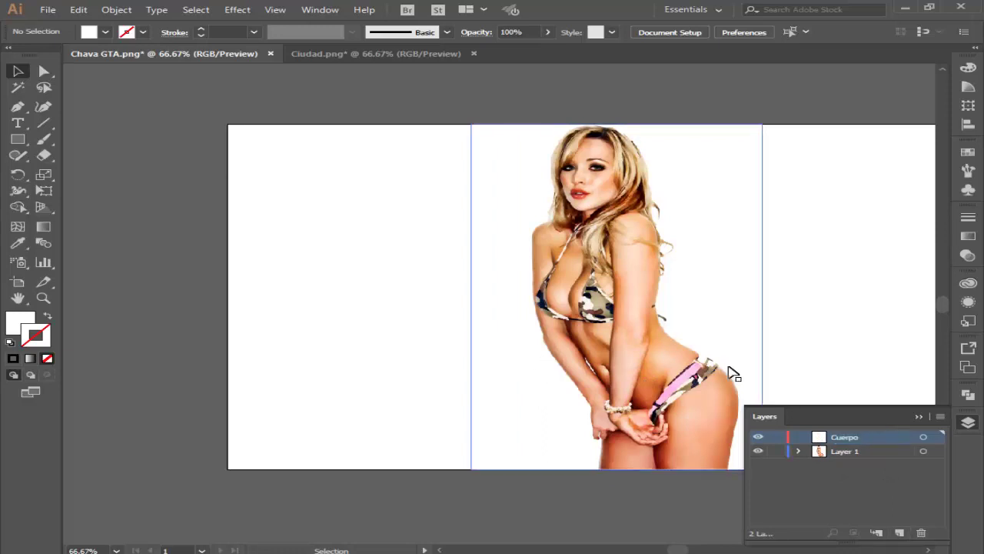
pyautogui.click(918, 416)
pyautogui.moveTo(17, 139); pyautogui.dragTo(80, 171)
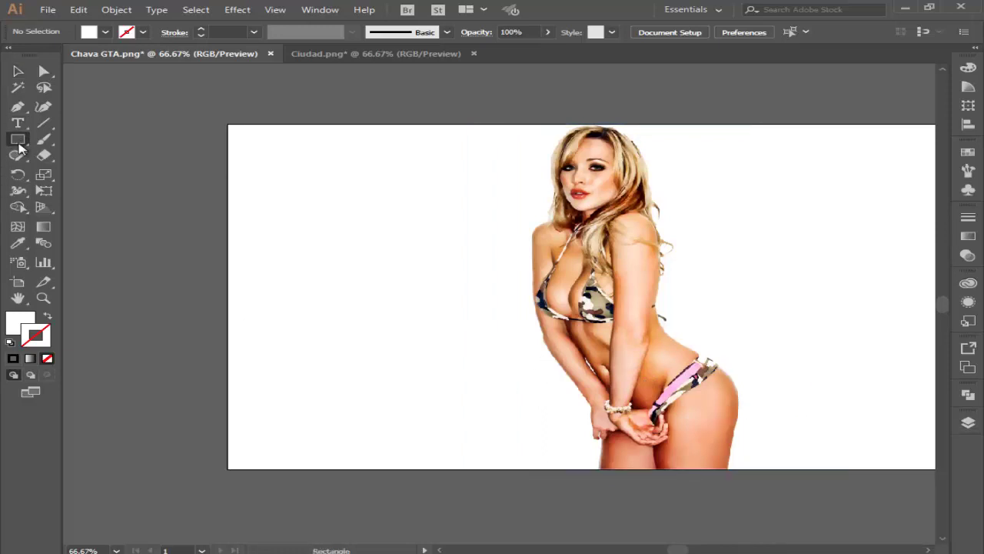
pyautogui.click(81, 170)
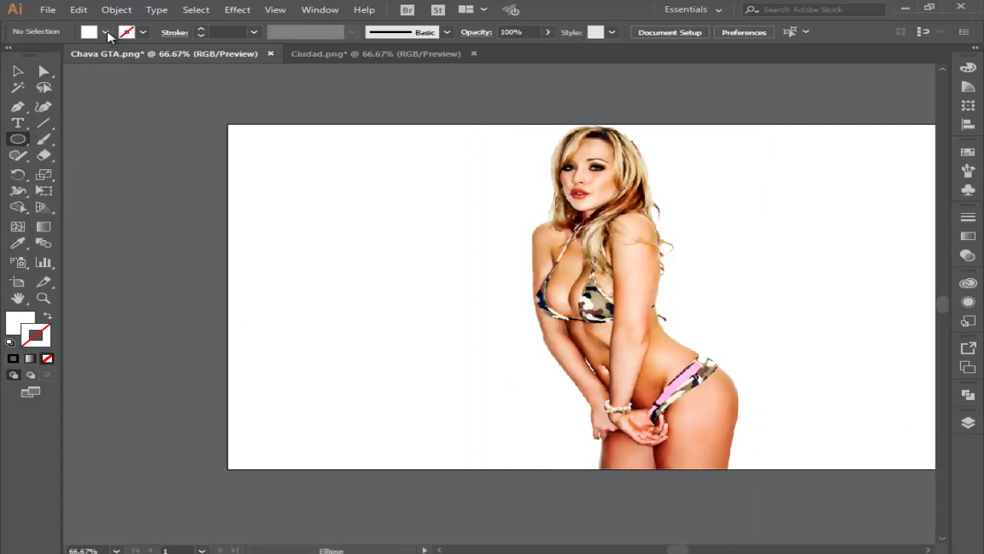
# Step: Set the fill colour to solid black (000000)
pyautogui.click(90, 33)
pyautogui.click(28, 321)
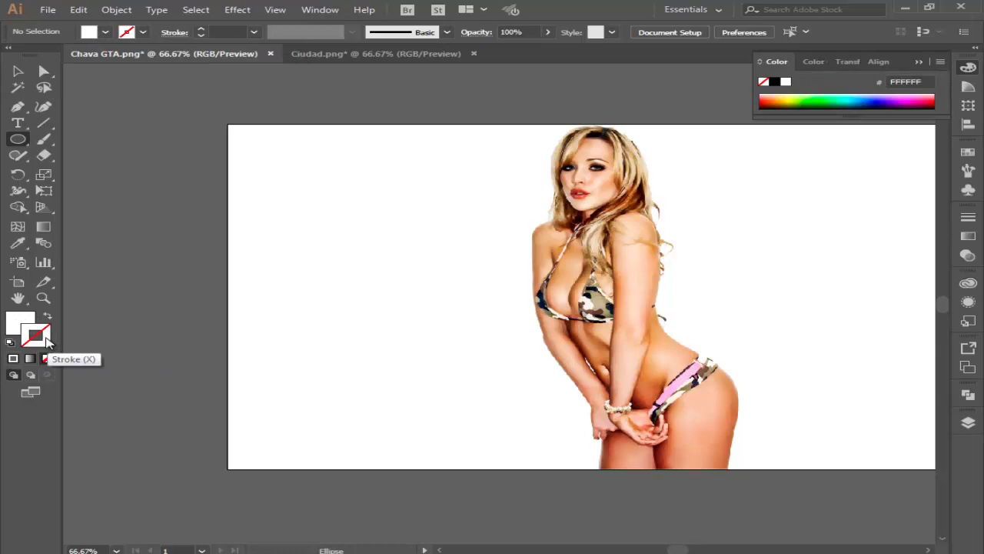
pyautogui.doubleClick(20, 323)
pyautogui.moveTo(712, 392); pyautogui.dragTo(757, 416)
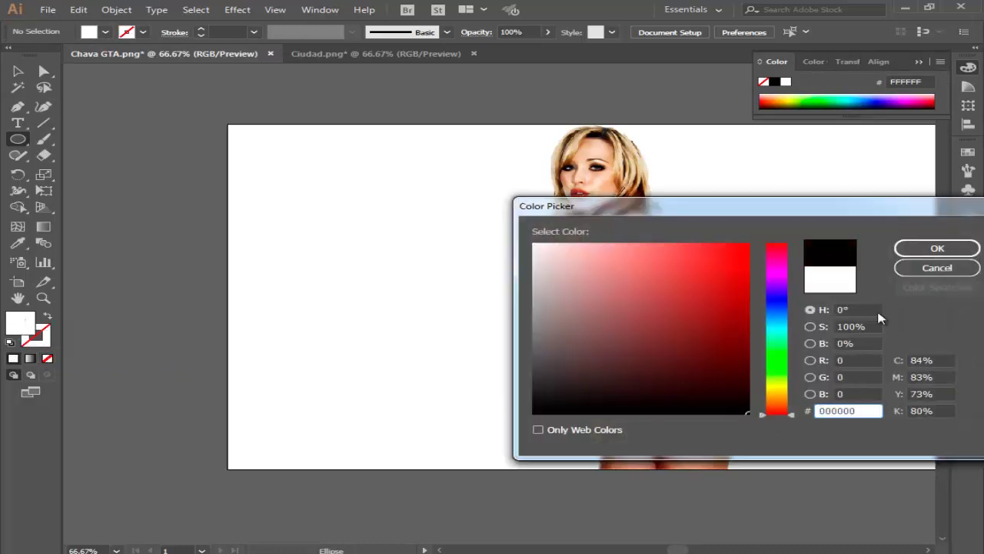
pyautogui.click(936, 248)
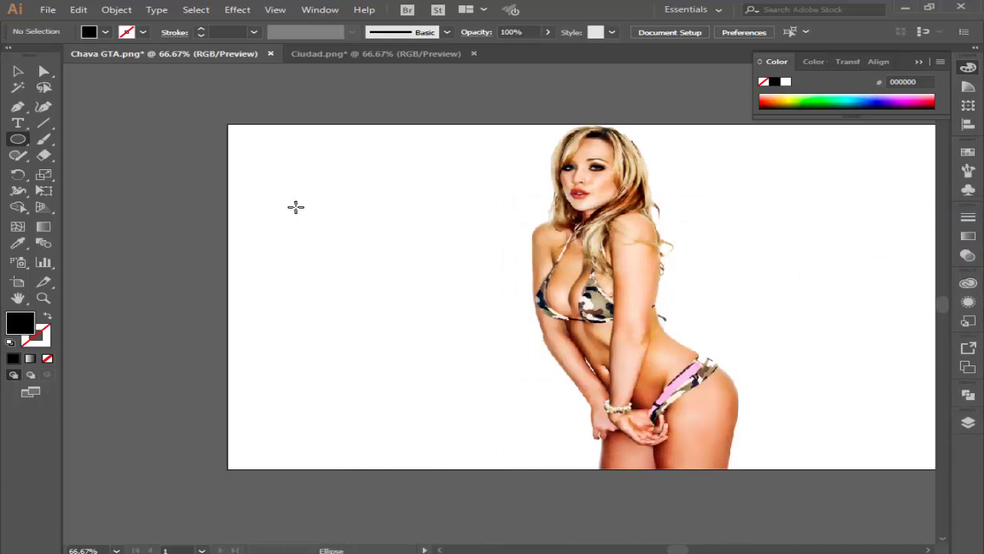
# Step: Draw a large black ellipse on the empty left of the artboard
pyautogui.moveTo(295, 207)
pyautogui.mouseDown()
pyautogui.moveTo(376, 254)
pyautogui.moveTo(373, 237)
pyautogui.mouseUp()
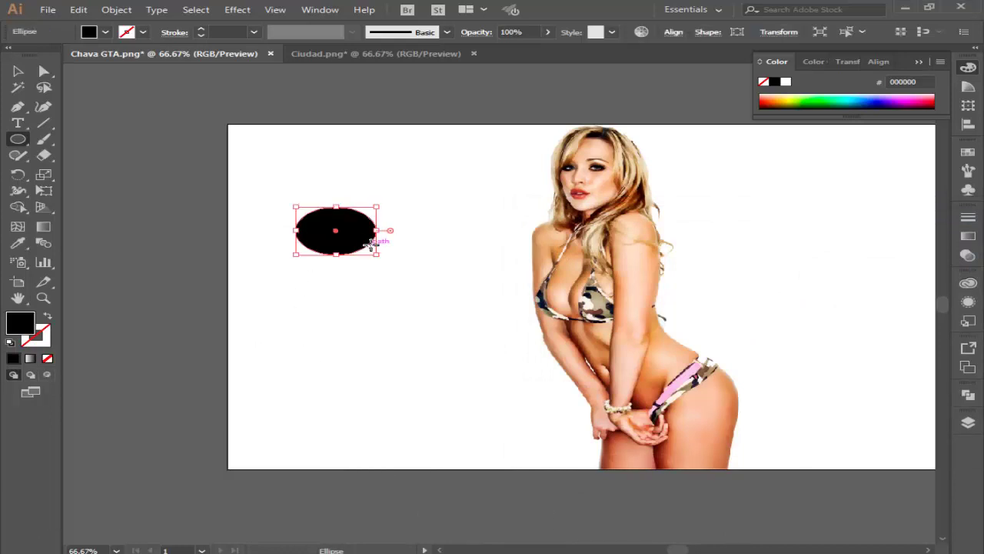
pyautogui.hotkey('ctrl', 'z')
pyautogui.moveTo(291, 197); pyautogui.dragTo(421, 264)
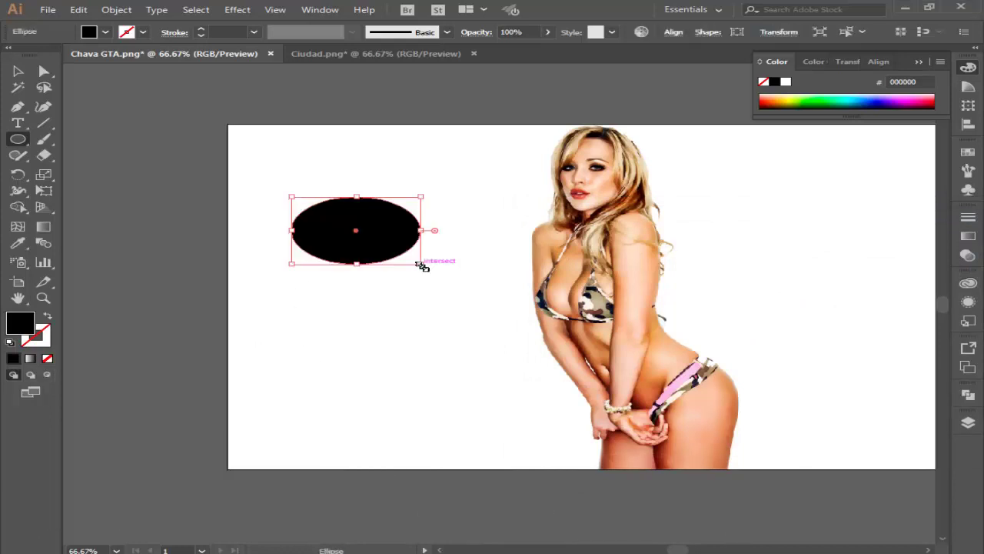
pyautogui.click(18, 72)
pyautogui.click(77, 142)
# Step: Convert the ellipse's left and right anchors into sharp corners, forming a lens
pyautogui.moveTo(20, 110); pyautogui.dragTo(100, 156)
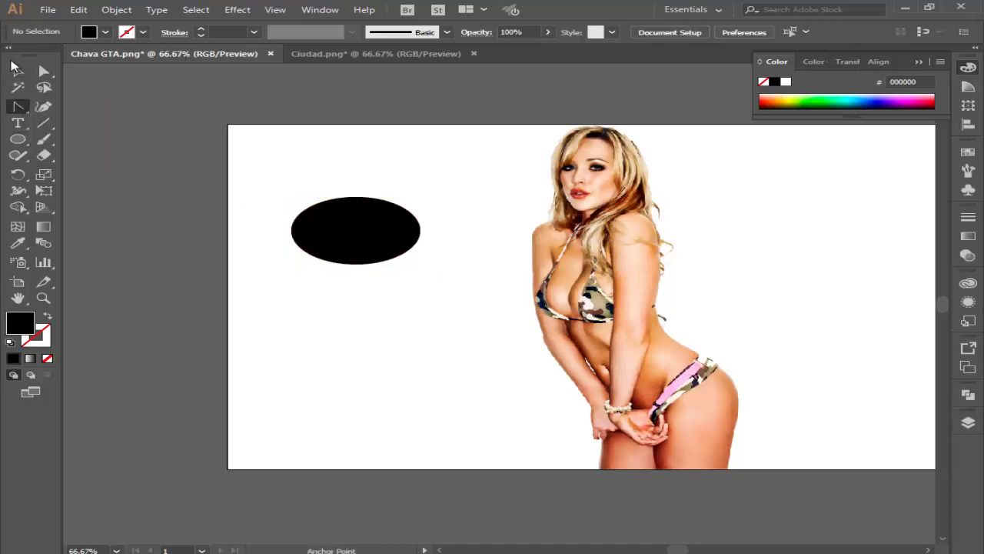
pyautogui.press('v')
pyautogui.click(348, 235)
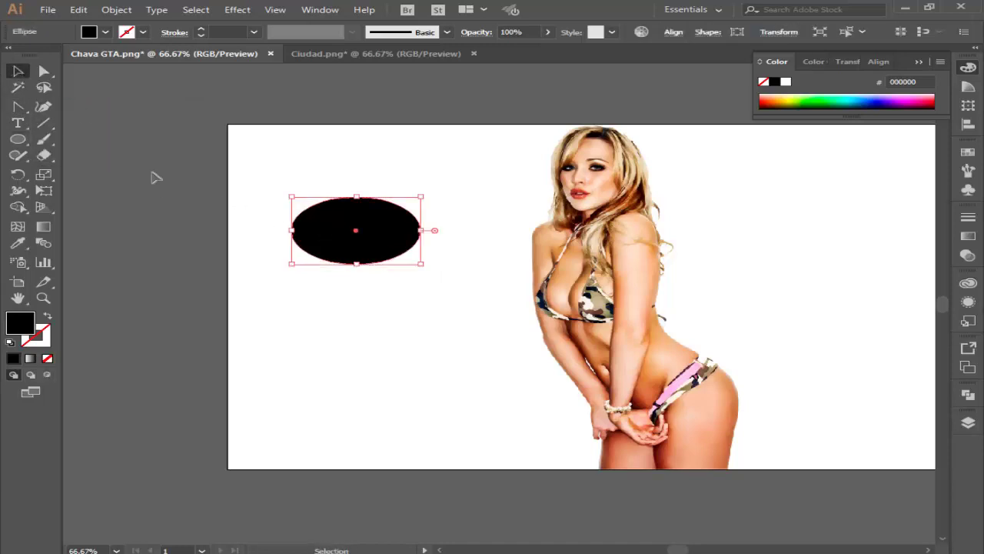
pyautogui.click(21, 108)
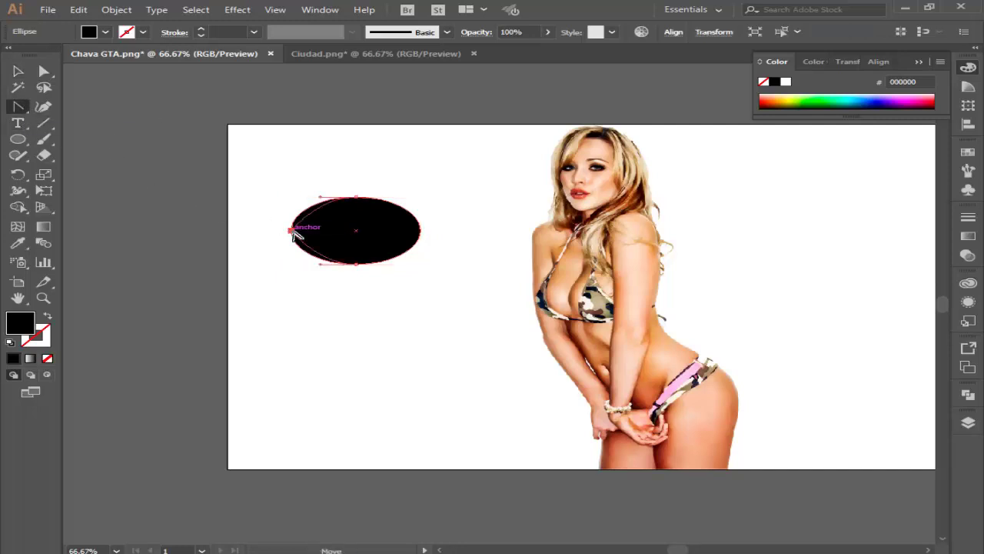
pyautogui.click(290, 230)
pyautogui.click(420, 230)
# Step: Squash the lens vertically into a thin, tapered black sliver
pyautogui.press('v')
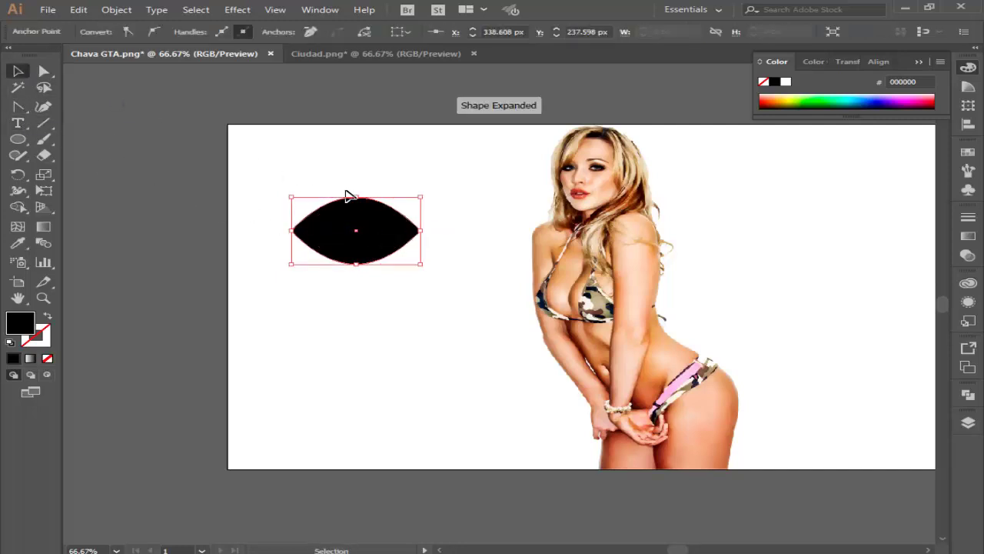
pyautogui.click(345, 193)
pyautogui.click(359, 246)
pyautogui.moveTo(356, 263)
pyautogui.mouseDown()
pyautogui.moveTo(358, 212)
pyautogui.moveTo(332, 185)
pyautogui.mouseUp()
pyautogui.scroll(3, 373, 204)
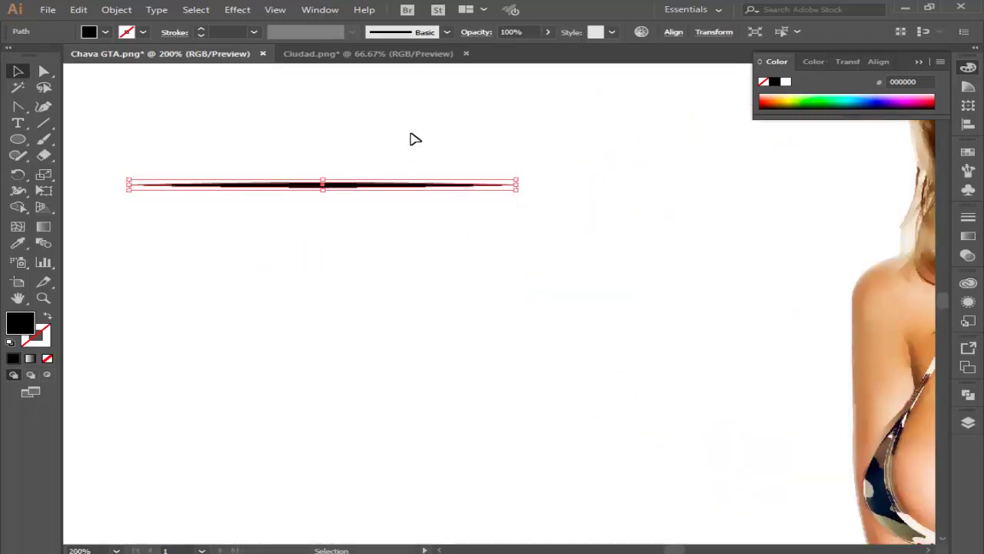
pyautogui.click(366, 214)
pyautogui.click(18, 139)
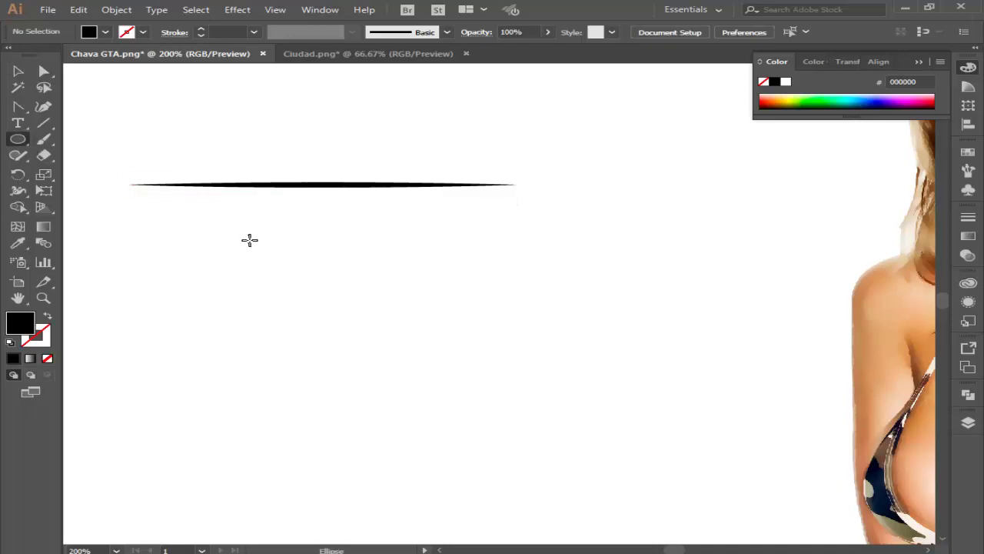
# Step: Draw a large black ellipse below the sliver and sharpen its left and right anchors
pyautogui.moveTo(249, 240); pyautogui.dragTo(537, 392)
pyautogui.click(18, 106)
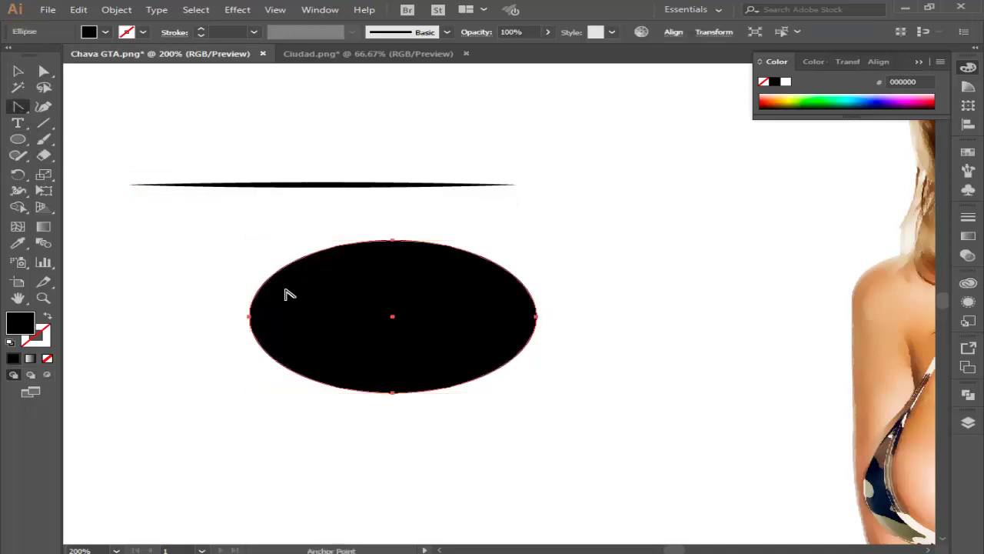
pyautogui.click(250, 316)
pyautogui.click(536, 316)
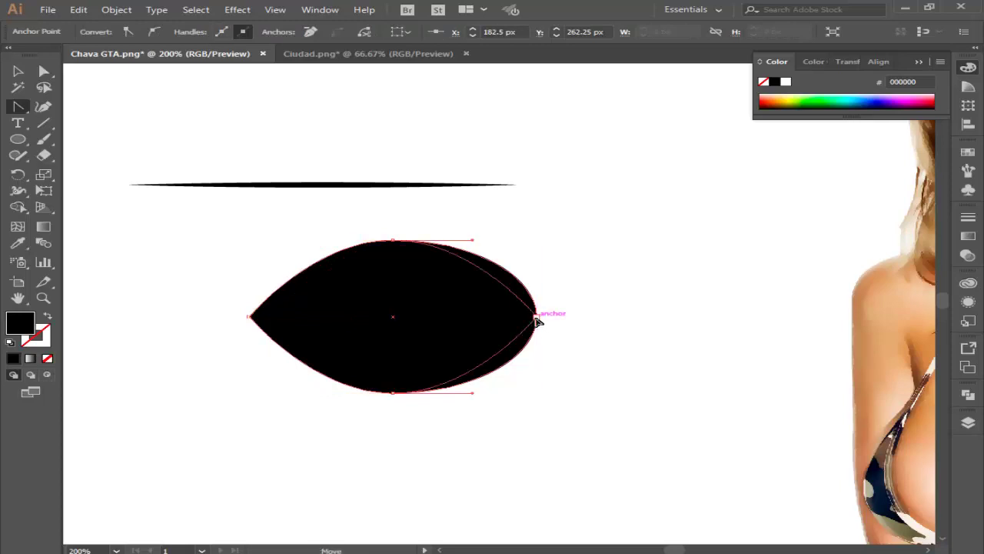
# Step: Bend the lens's curves with Direct Selection and pull its right tip outward
pyautogui.click(44, 71)
pyautogui.click(393, 401)
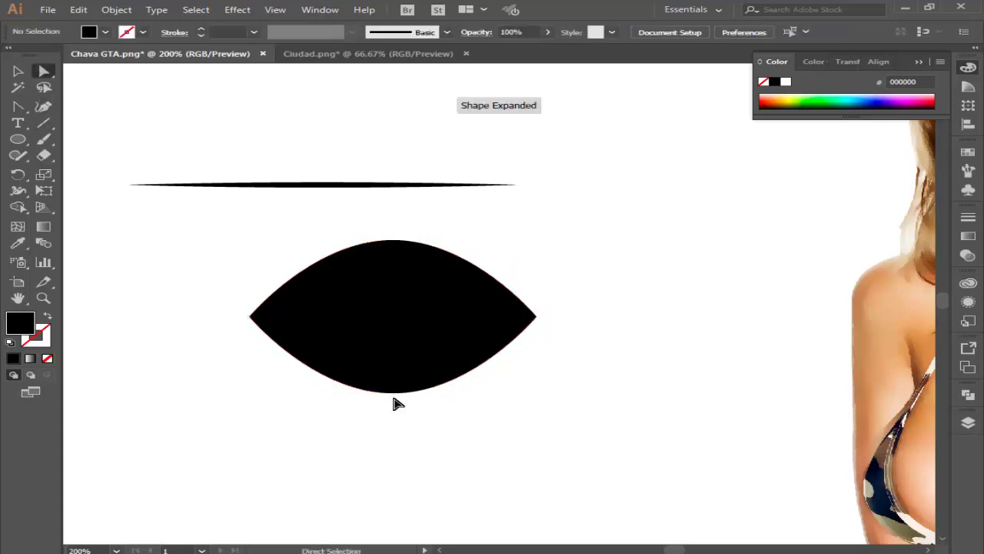
pyautogui.click(393, 393)
pyautogui.moveTo(472, 393)
pyautogui.mouseDown()
pyautogui.moveTo(474, 462)
pyautogui.moveTo(472, 393)
pyautogui.mouseUp()
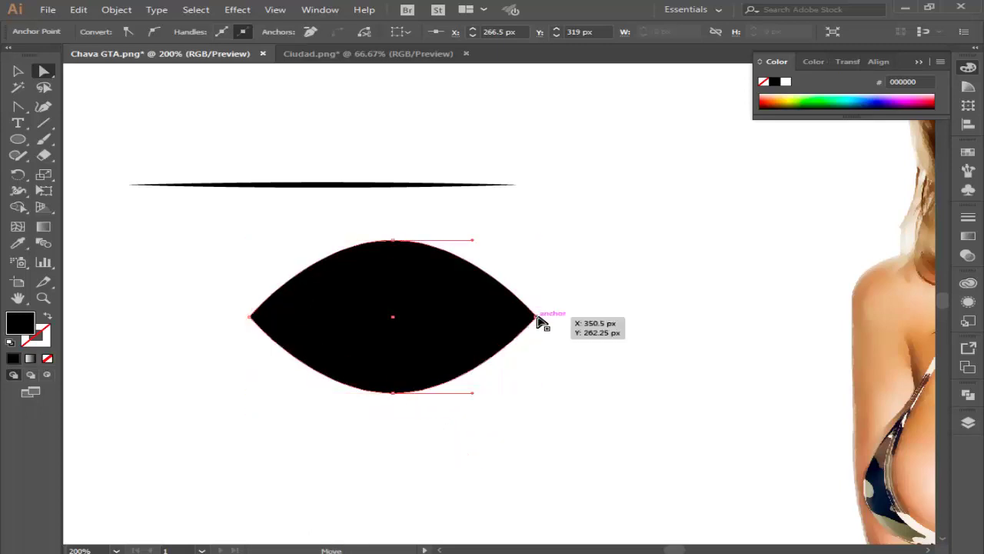
pyautogui.moveTo(537, 317); pyautogui.dragTo(583, 316)
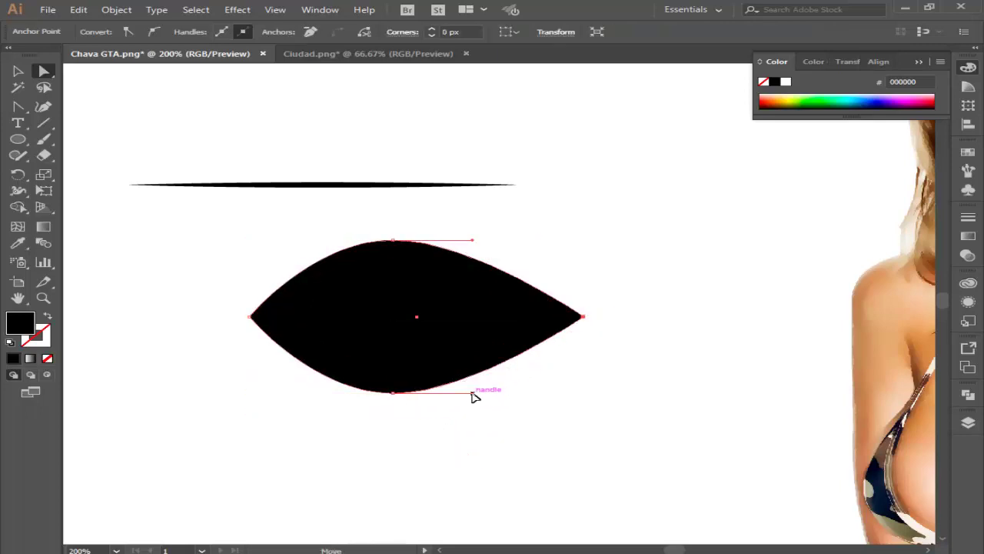
pyautogui.moveTo(473, 392); pyautogui.dragTo(443, 458)
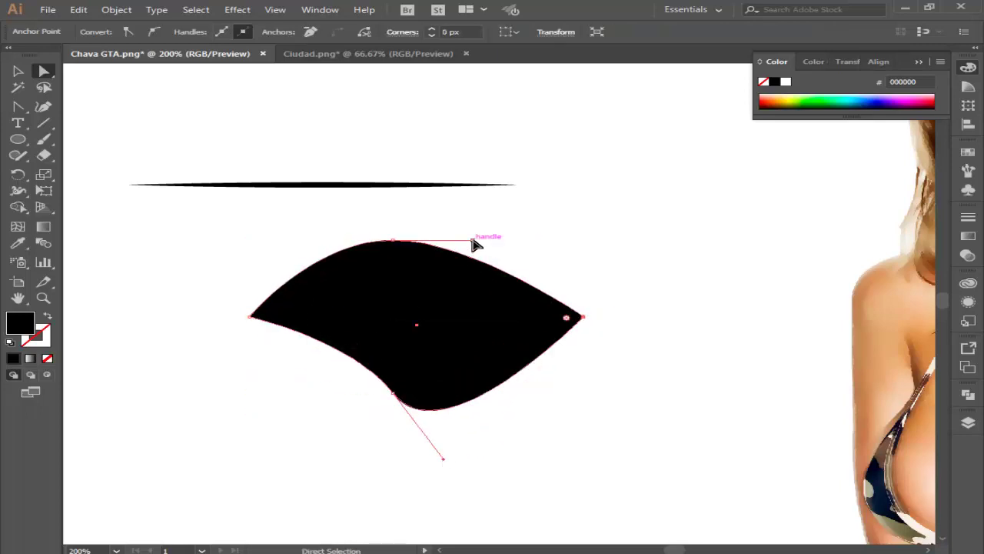
pyautogui.moveTo(474, 244); pyautogui.dragTo(488, 147)
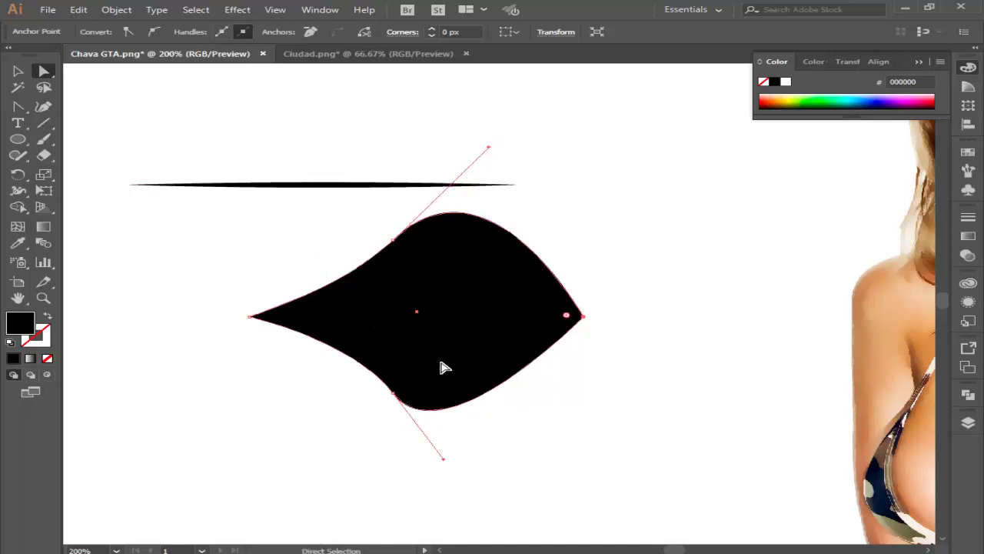
pyautogui.moveTo(394, 394); pyautogui.dragTo(409, 343)
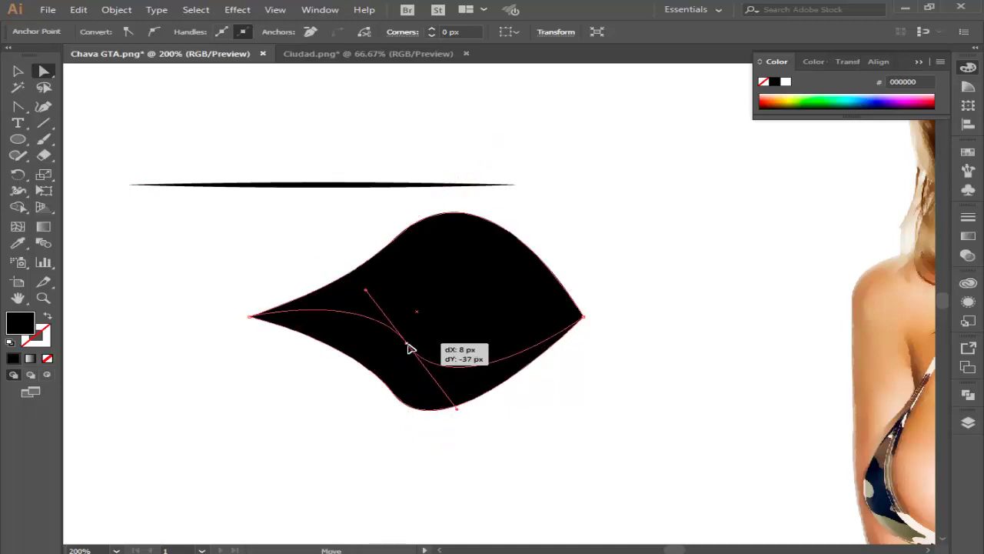
# Step: Stretch the right tip further and flatten the top curve into an arch
pyautogui.click(477, 219)
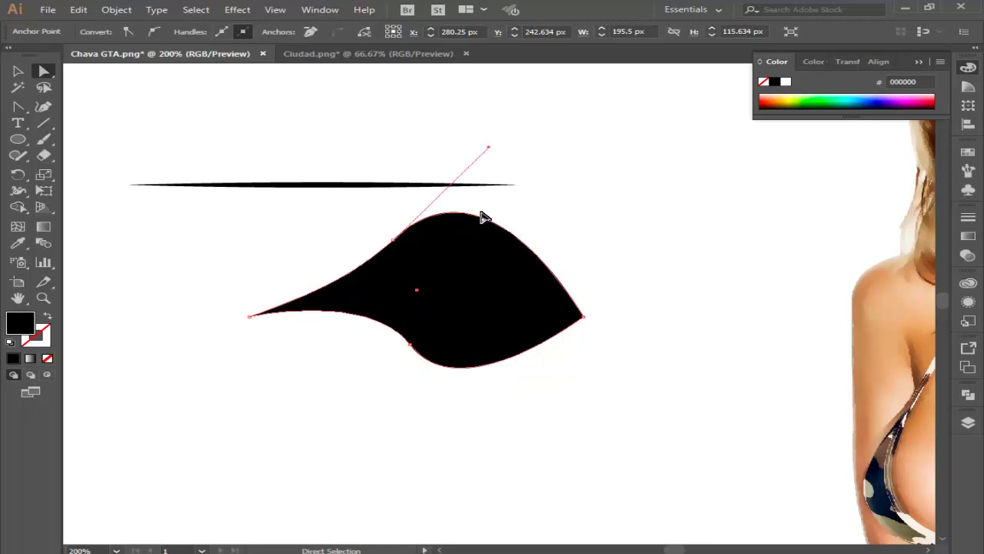
pyautogui.moveTo(584, 316); pyautogui.dragTo(631, 317)
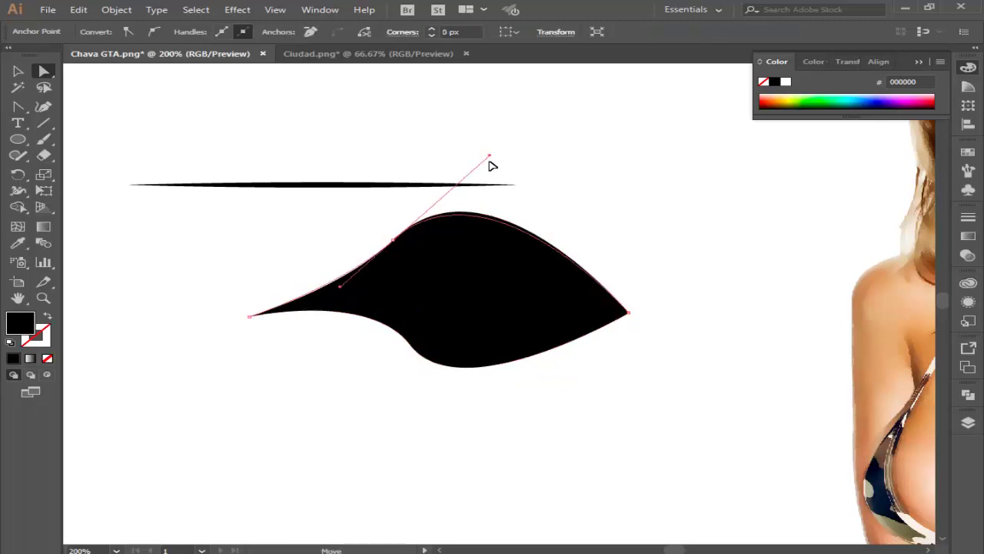
pyautogui.moveTo(490, 148); pyautogui.dragTo(486, 192)
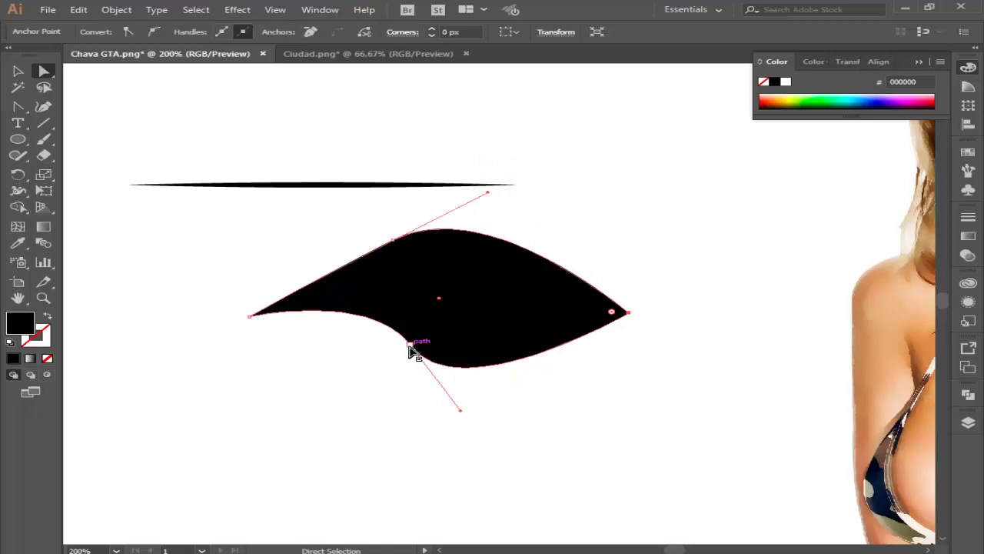
pyautogui.moveTo(410, 345); pyautogui.dragTo(444, 304)
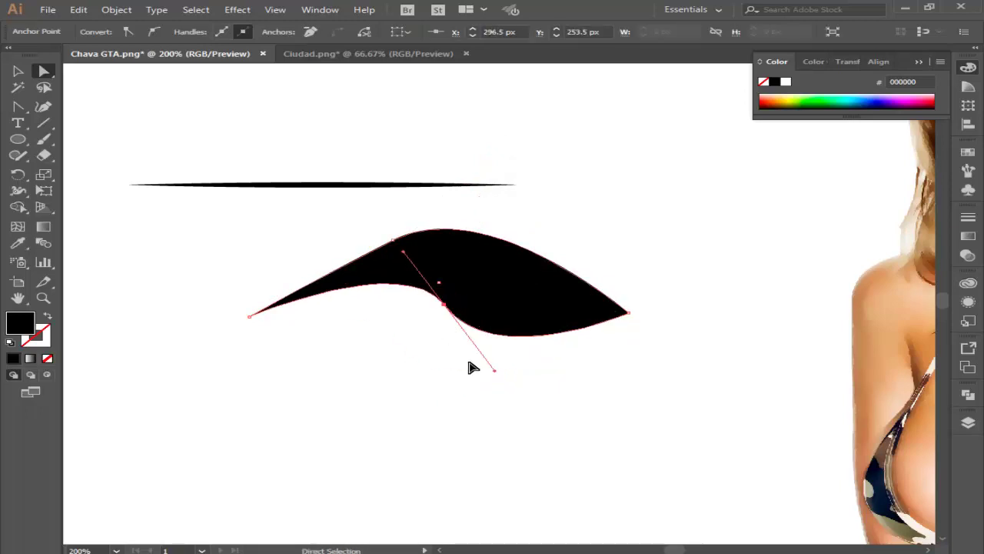
pyautogui.moveTo(496, 372); pyautogui.dragTo(538, 334)
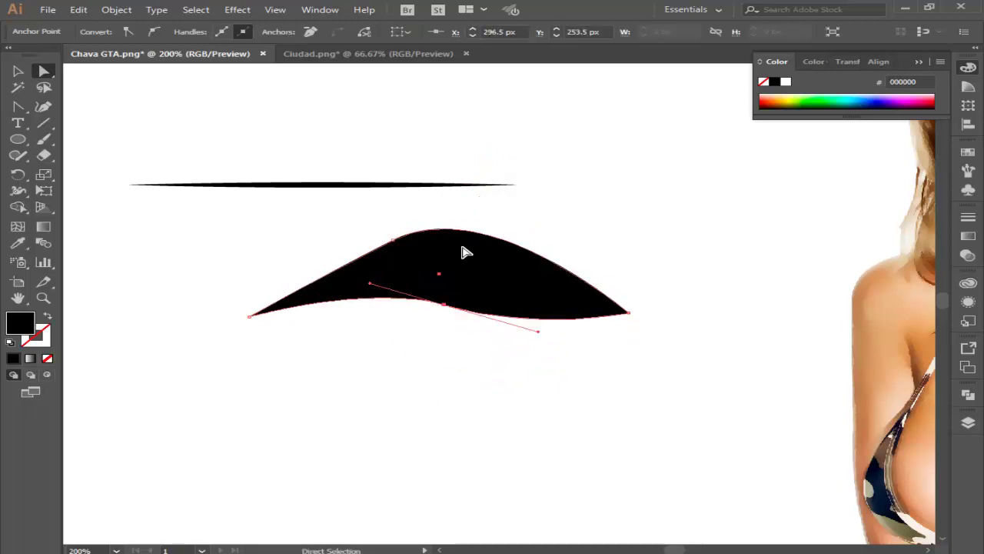
pyautogui.click(449, 238)
pyautogui.moveTo(393, 240); pyautogui.dragTo(358, 274)
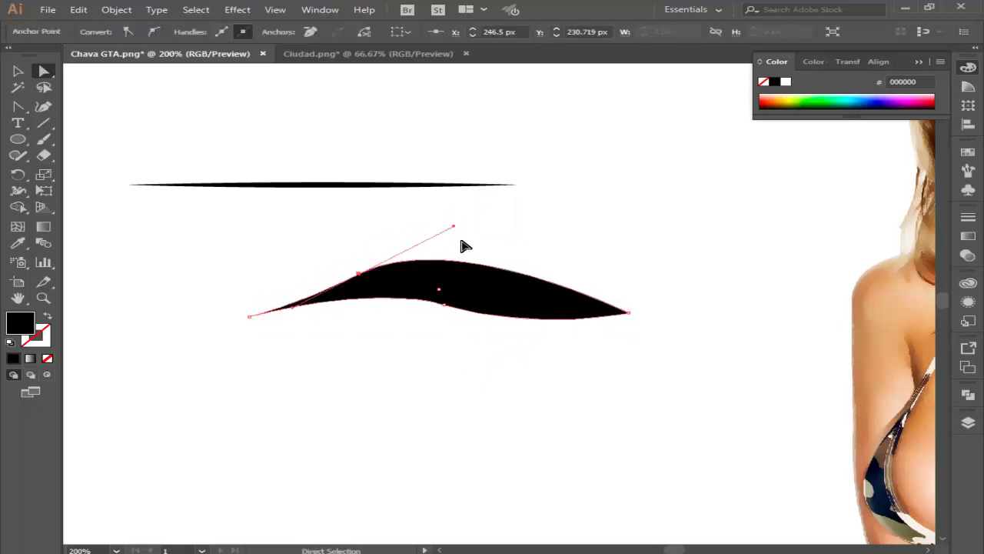
pyautogui.moveTo(454, 228); pyautogui.dragTo(459, 260)
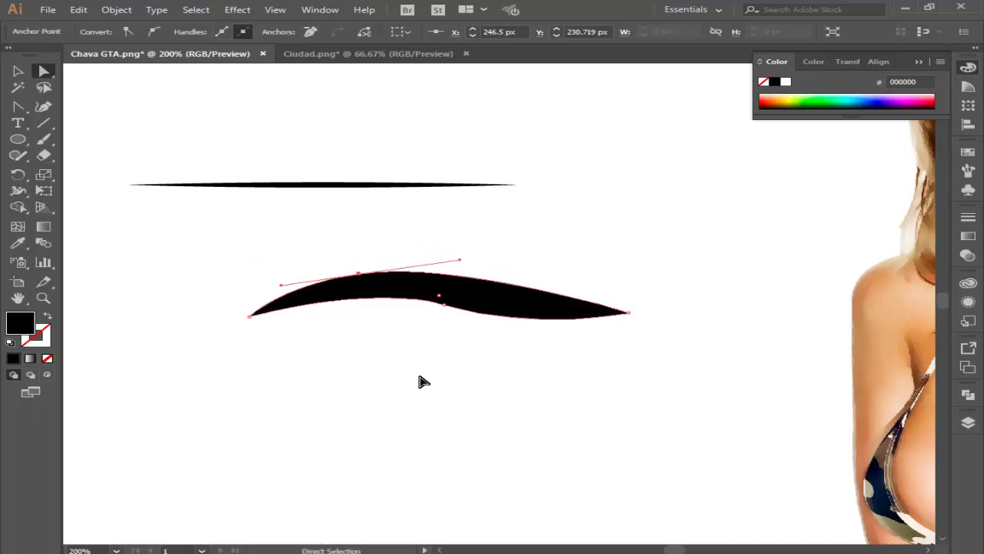
# Step: Flatten the bottom curve and pull the right end point back inward
pyautogui.click(430, 345)
pyautogui.click(444, 304)
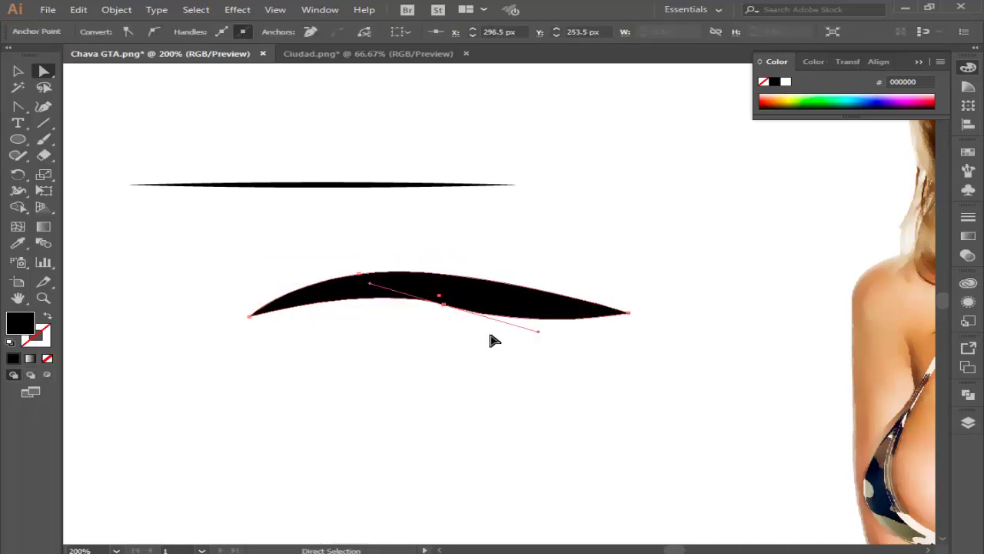
pyautogui.moveTo(540, 336); pyautogui.dragTo(546, 303)
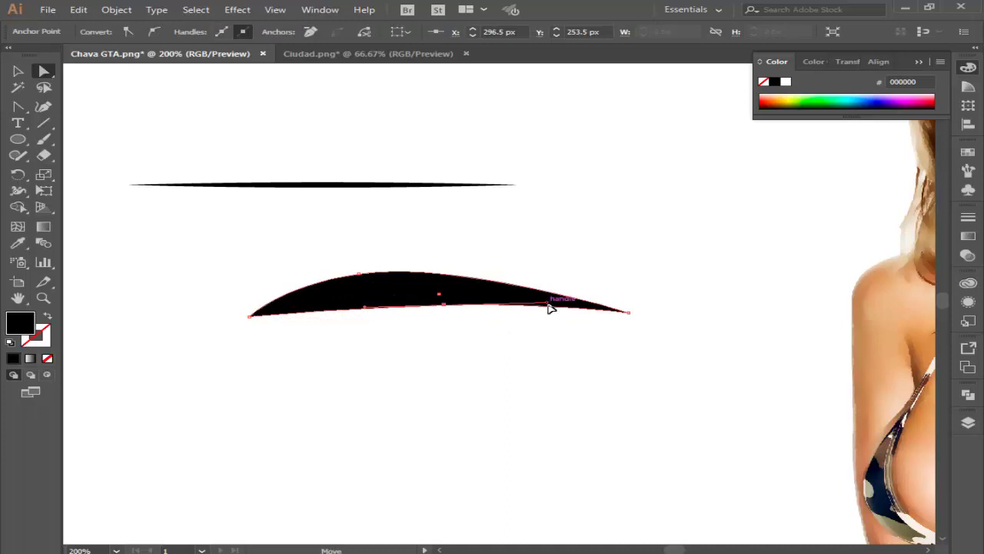
pyautogui.moveTo(549, 308); pyautogui.dragTo(546, 321)
pyautogui.moveTo(628, 313); pyautogui.dragTo(578, 321)
pyautogui.click(194, 267)
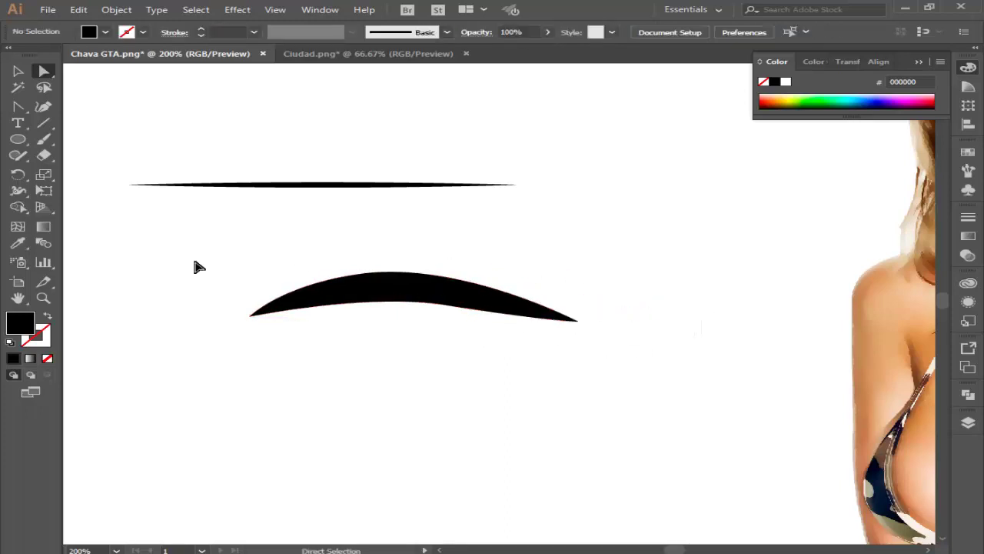
# Step: Squash the arched shape vertically into a thin curved stroke
pyautogui.click(17, 70)
pyautogui.click(407, 309)
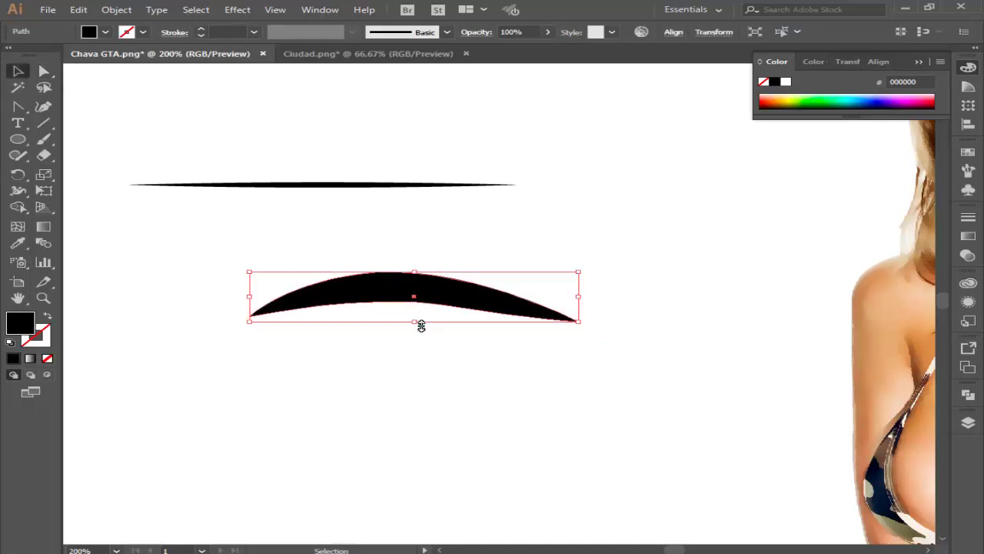
pyautogui.moveTo(421, 326); pyautogui.dragTo(432, 279)
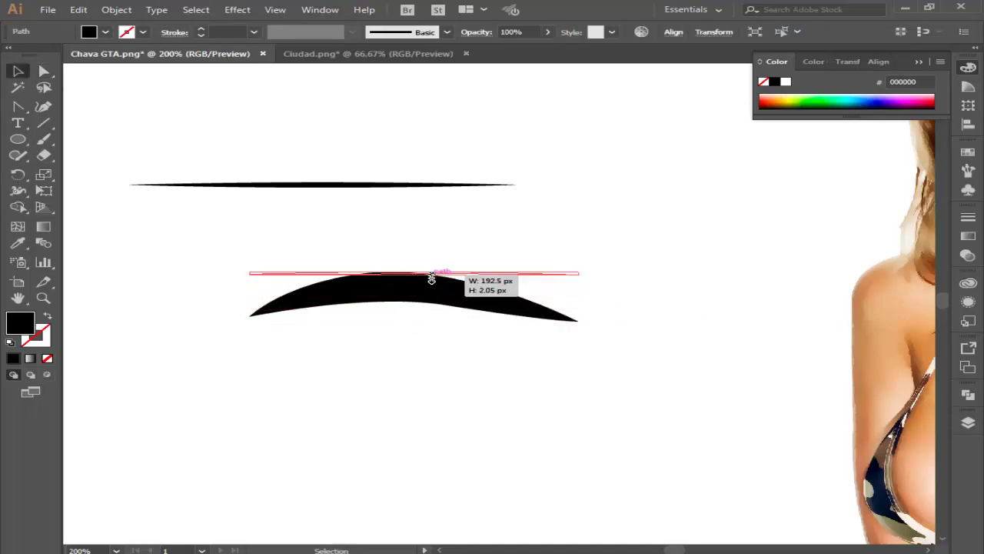
pyautogui.moveTo(431, 278); pyautogui.dragTo(433, 281)
pyautogui.click(367, 259)
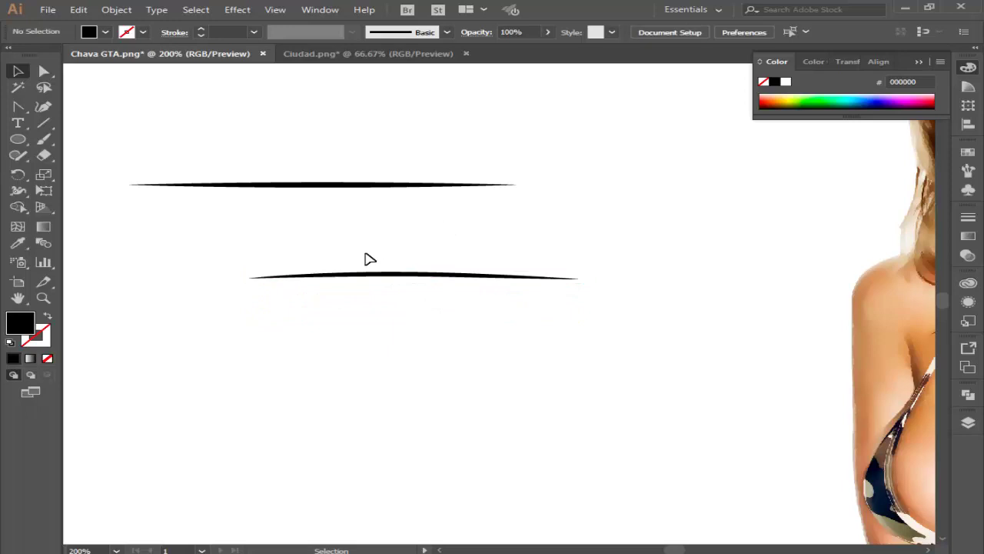
# Step: Make the straight stroke an art brush named Gta1 with Tints colorization
pyautogui.click(968, 158)
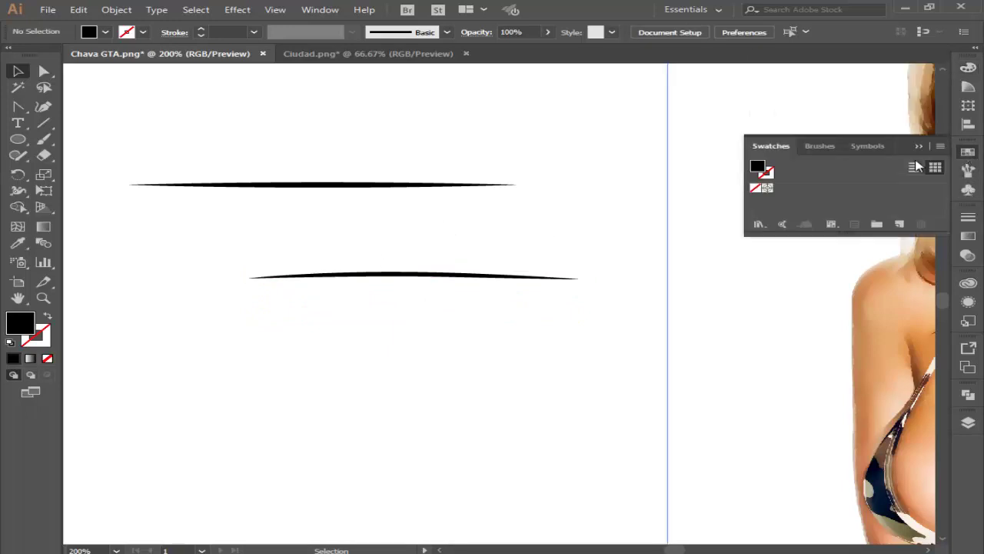
pyautogui.click(823, 146)
pyautogui.click(423, 189)
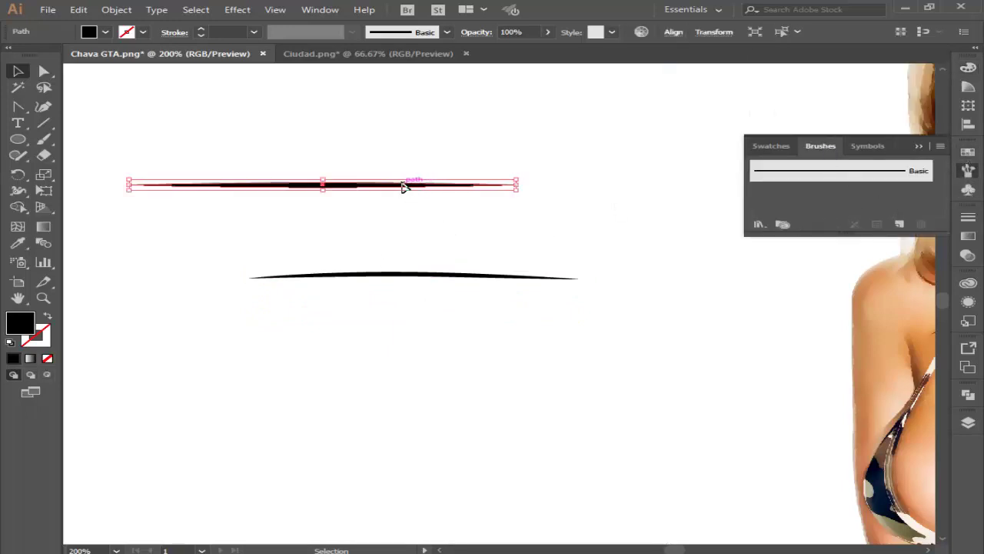
pyautogui.moveTo(402, 187); pyautogui.dragTo(815, 199)
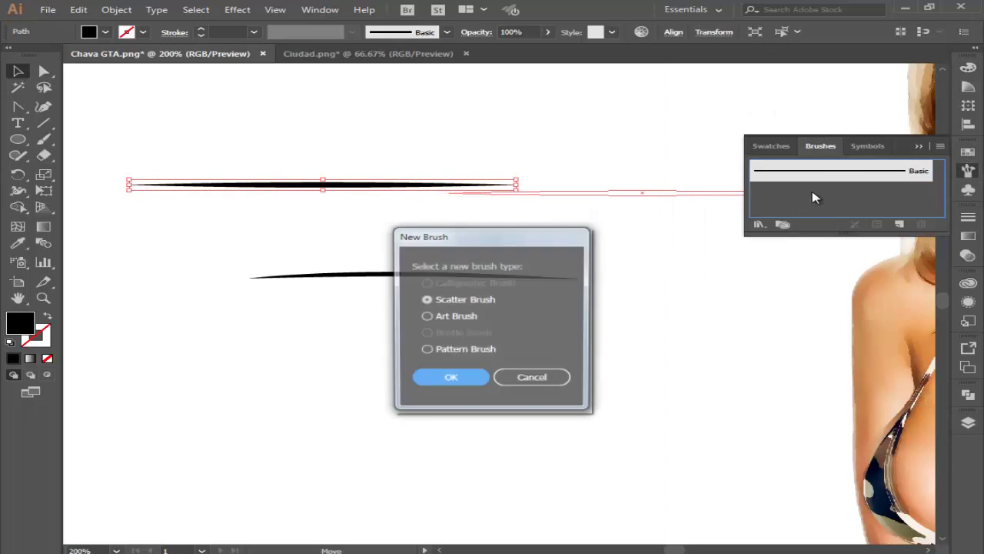
pyautogui.click(462, 316)
pyautogui.click(453, 377)
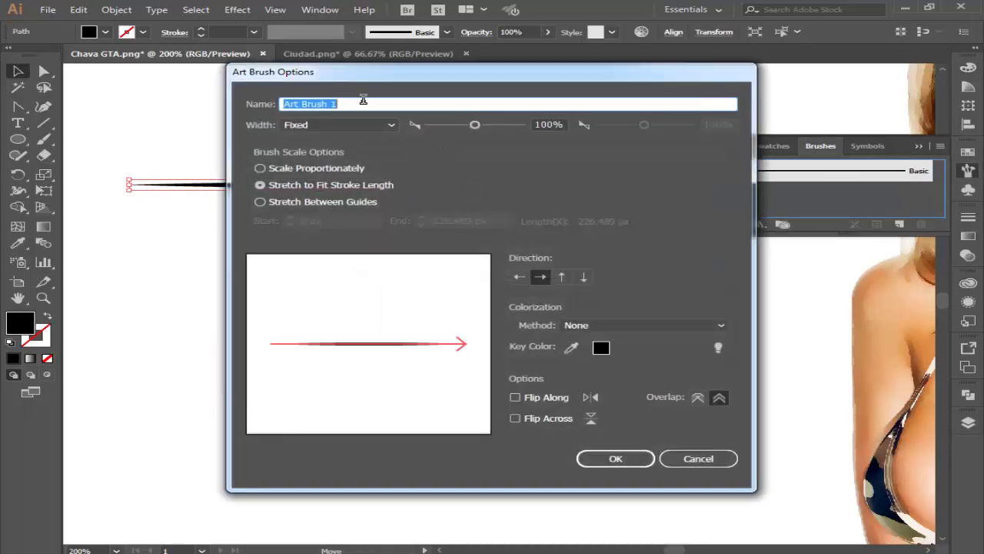
pyautogui.write('Gta1')
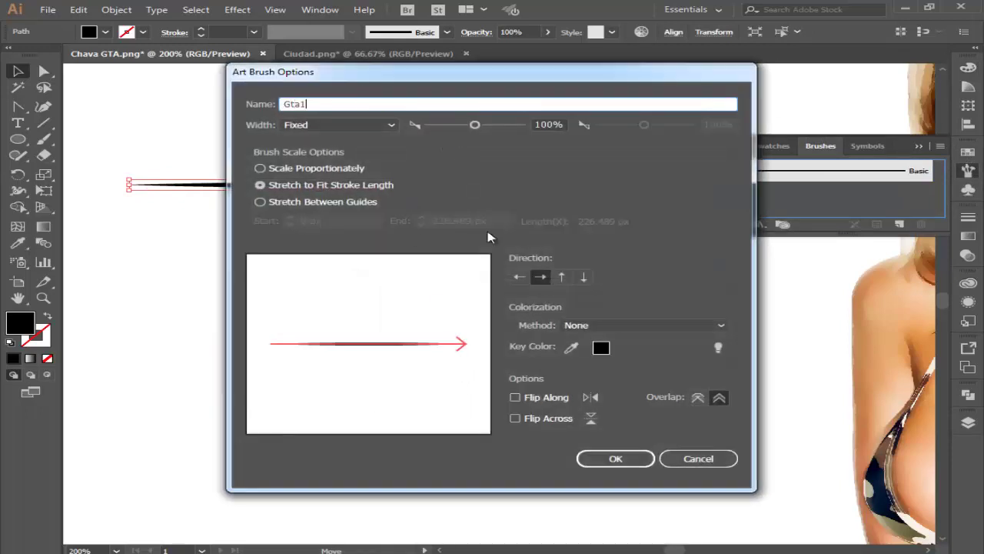
pyautogui.click(703, 324)
pyautogui.click(600, 354)
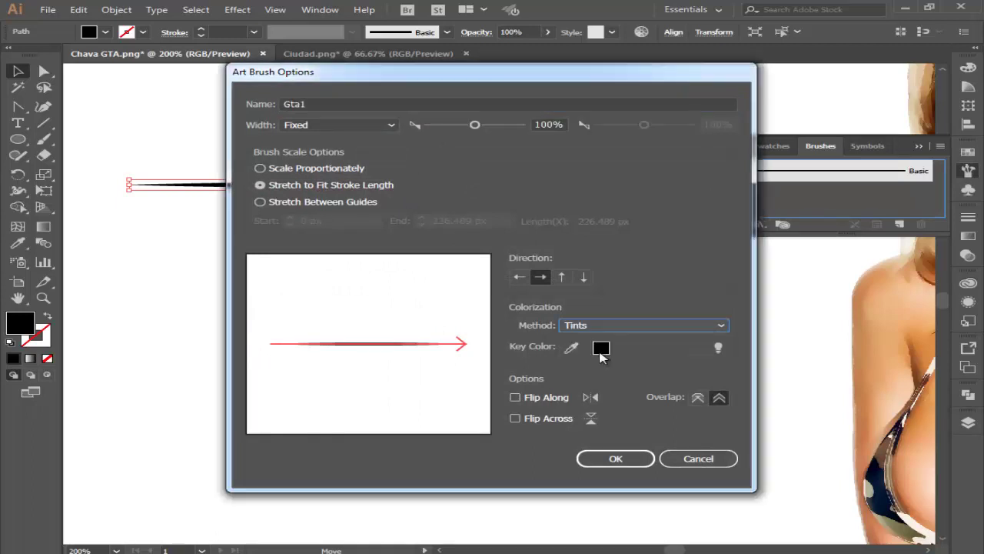
pyautogui.click(616, 458)
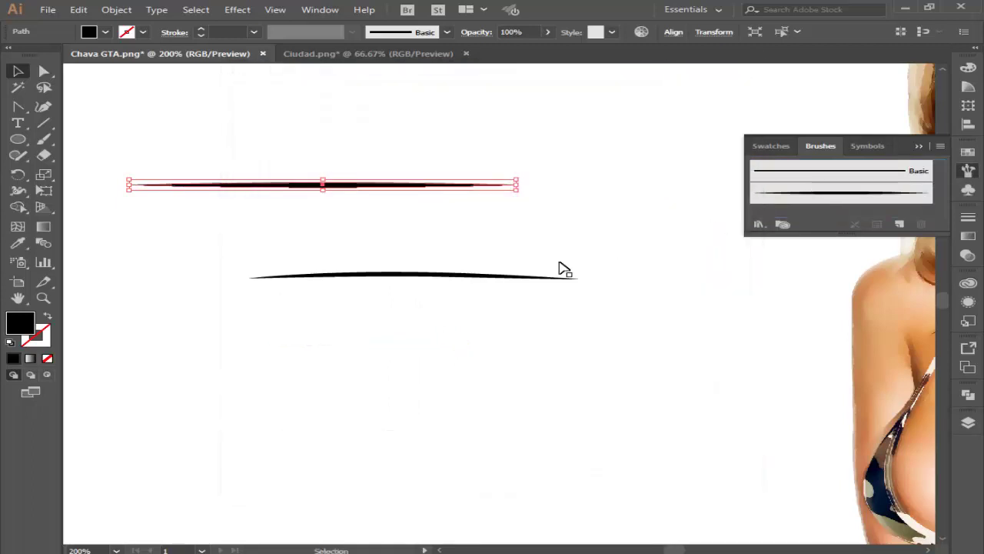
# Step: Make the curved stroke an art brush named GTA2 with Tints colorization
pyautogui.click(477, 306)
pyautogui.moveTo(430, 279); pyautogui.dragTo(813, 220)
pyautogui.click(442, 321)
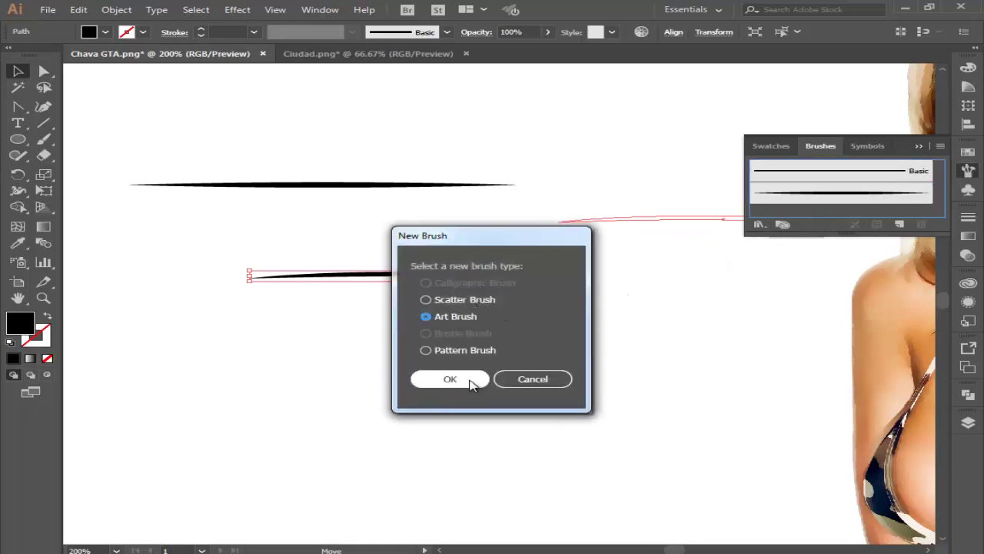
pyautogui.click(472, 378)
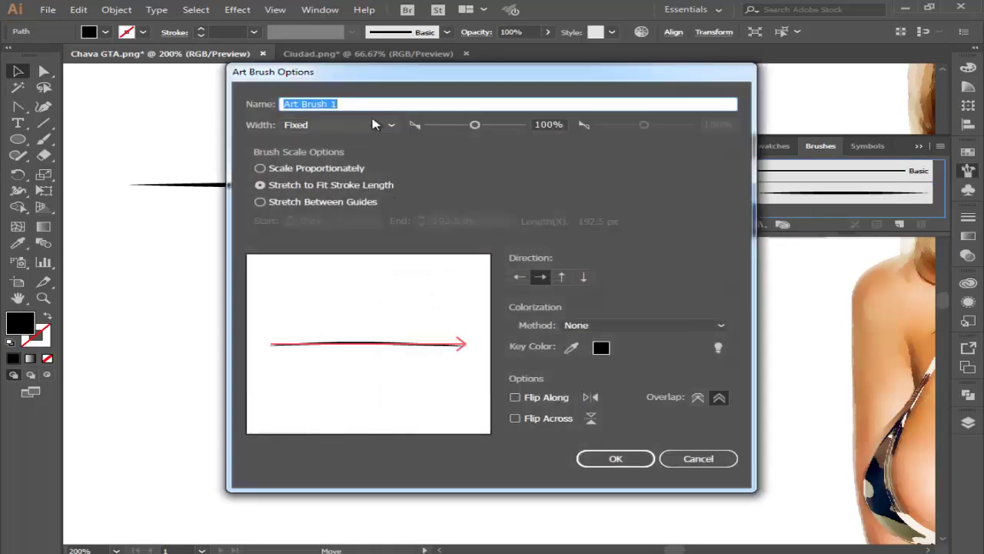
pyautogui.write('GTA2')
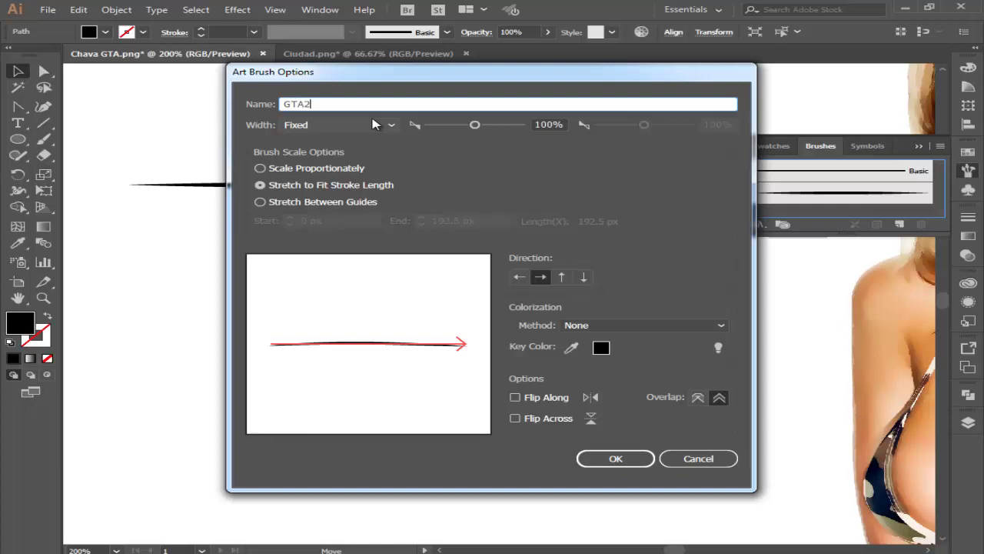
pyautogui.click(638, 325)
pyautogui.click(615, 351)
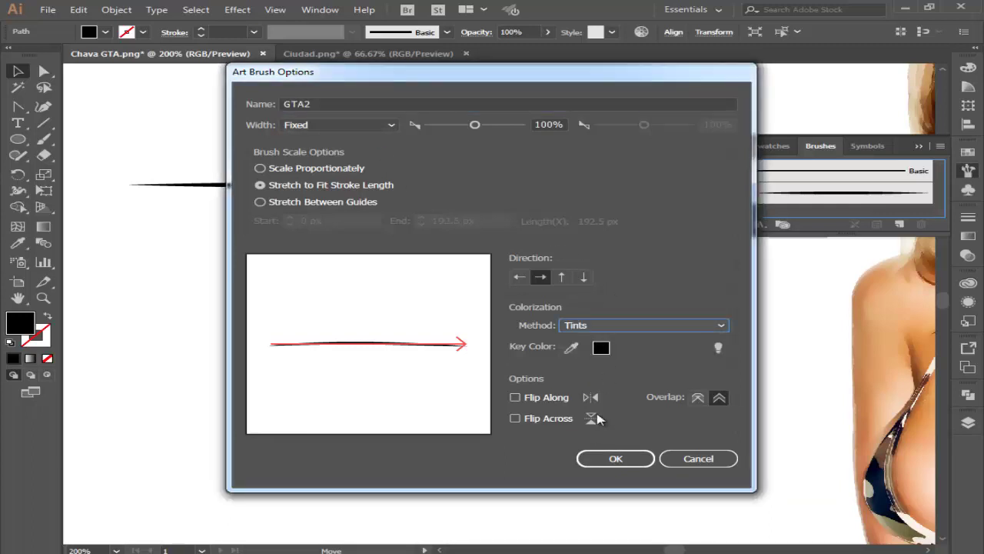
pyautogui.click(616, 458)
pyautogui.moveTo(313, 324); pyautogui.dragTo(429, 125)
# Step: Delete both sample strokes and lock the photo layer (Layer 1)
pyautogui.press('Delete')
pyautogui.hotkey('ctrl', '-')
pyautogui.hotkey('ctrl', '-')
pyautogui.hotkey('ctrl', '-')
pyautogui.hotkey('ctrl', '-')
pyautogui.hotkey('ctrl', '-')
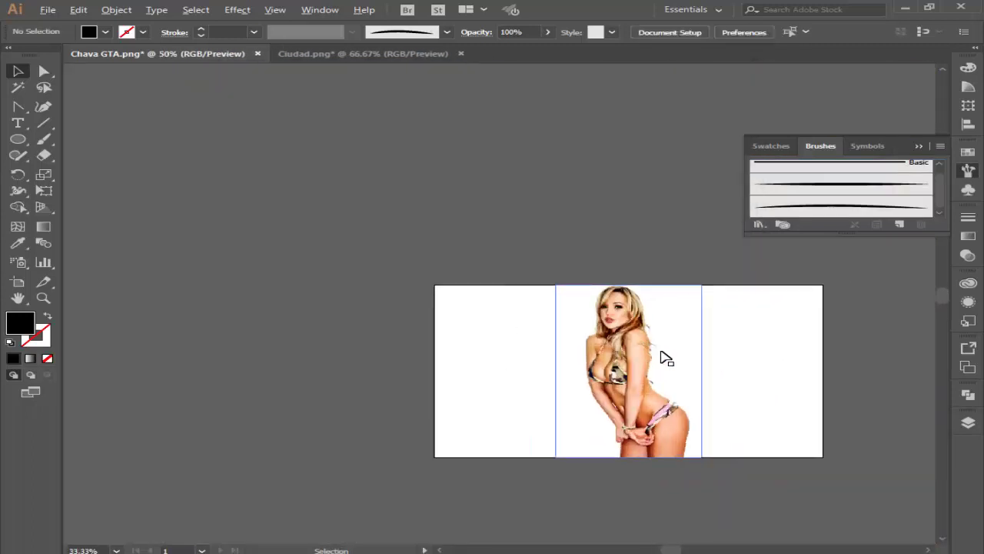
pyautogui.scroll(2, 665, 358)
pyautogui.click(967, 423)
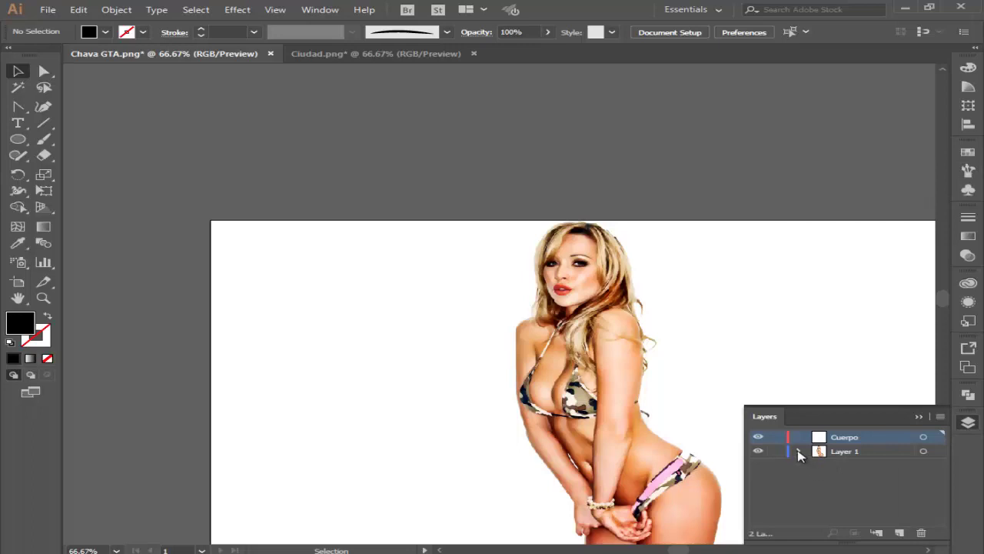
pyautogui.scroll(2, 673, 258)
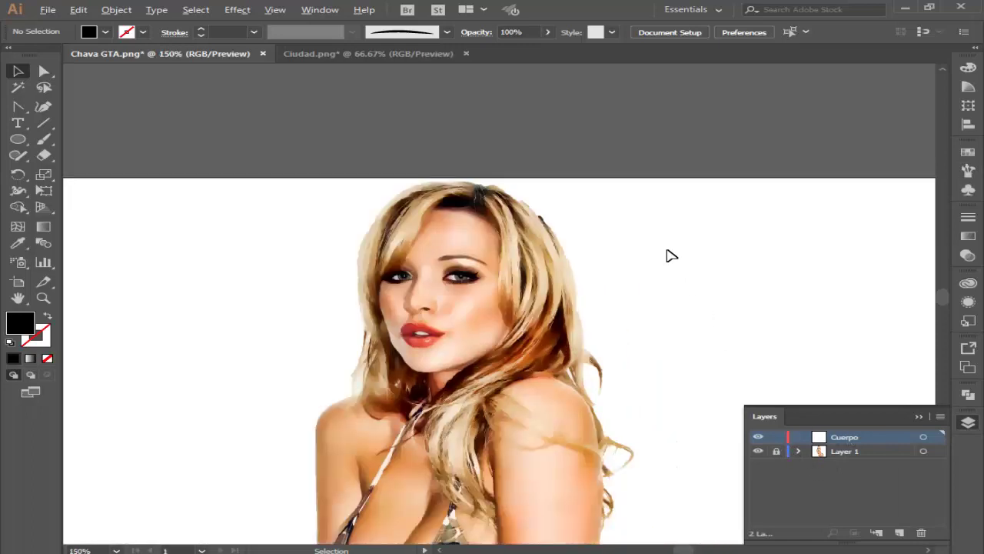
pyautogui.scroll(1, 669, 253)
pyautogui.scroll(1, 212, 297)
# Step: Start an unfilled, black-stroked Pen path at the top of the hair
pyautogui.click(17, 108)
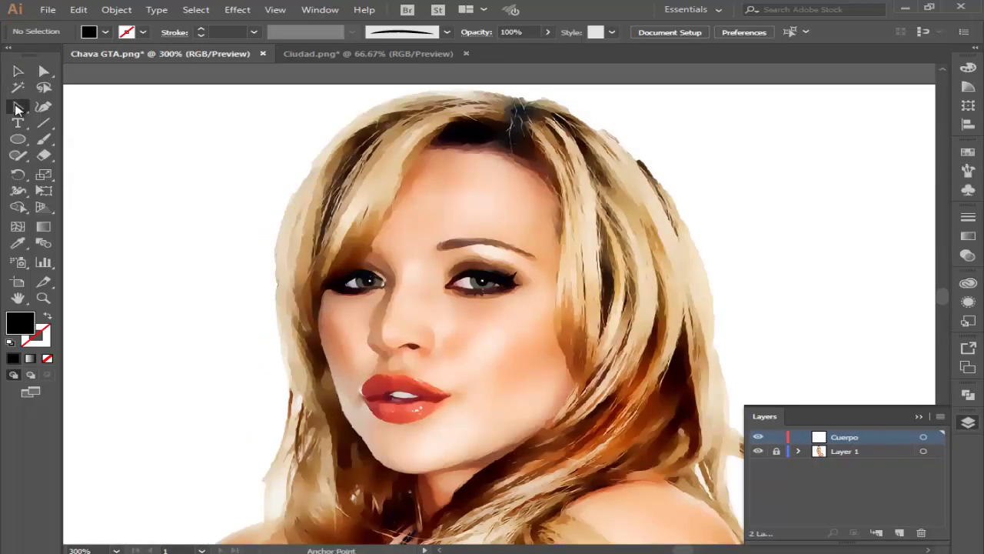
pyautogui.moveTo(17, 109); pyautogui.dragTo(77, 108)
pyautogui.click(47, 316)
pyautogui.click(48, 339)
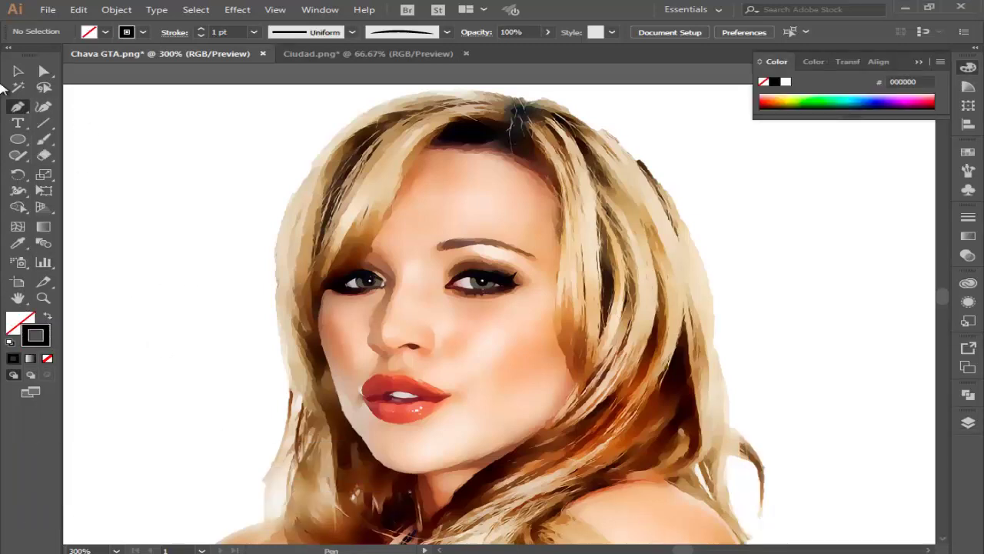
pyautogui.scroll(1, 500, 135)
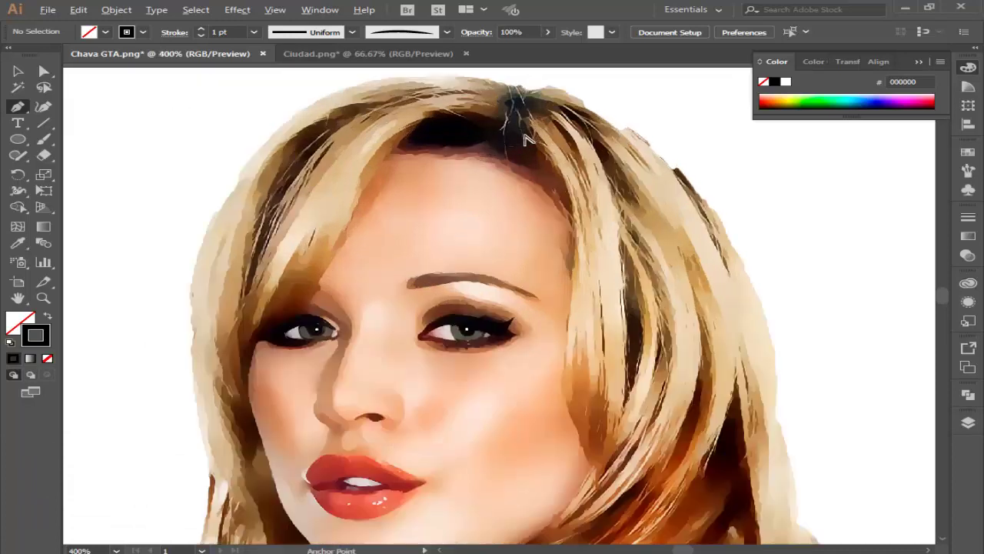
pyautogui.click(967, 423)
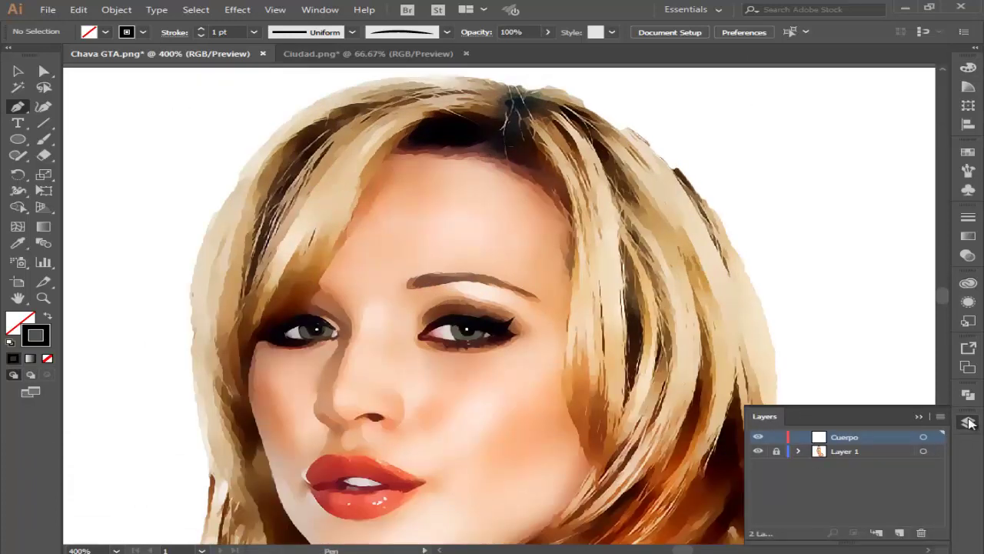
pyautogui.scroll(2, 459, 182)
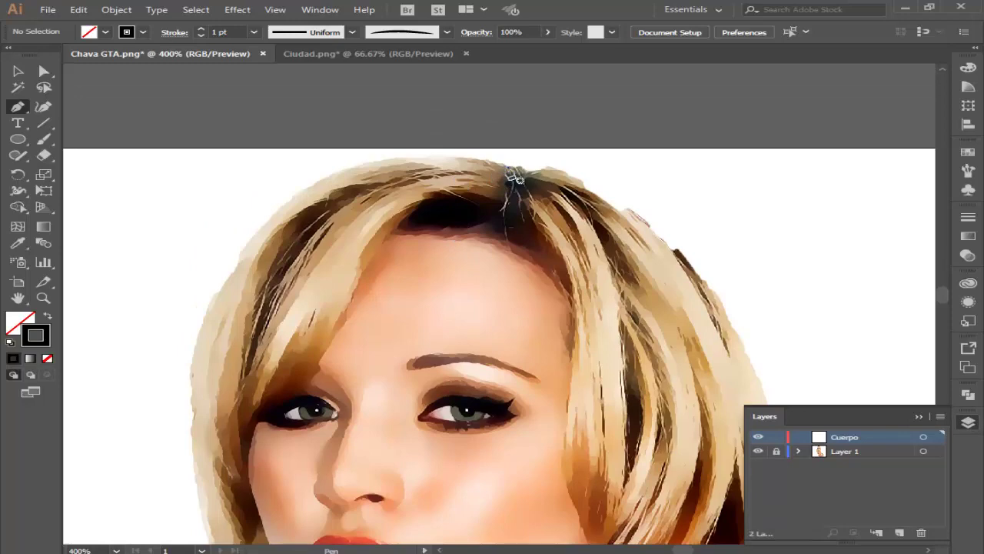
pyautogui.click(507, 170)
# Step: Curve the outline across the top of the hair and down its left edge
pyautogui.scroll(3, 446, 157)
pyautogui.moveTo(401, 156); pyautogui.dragTo(251, 164)
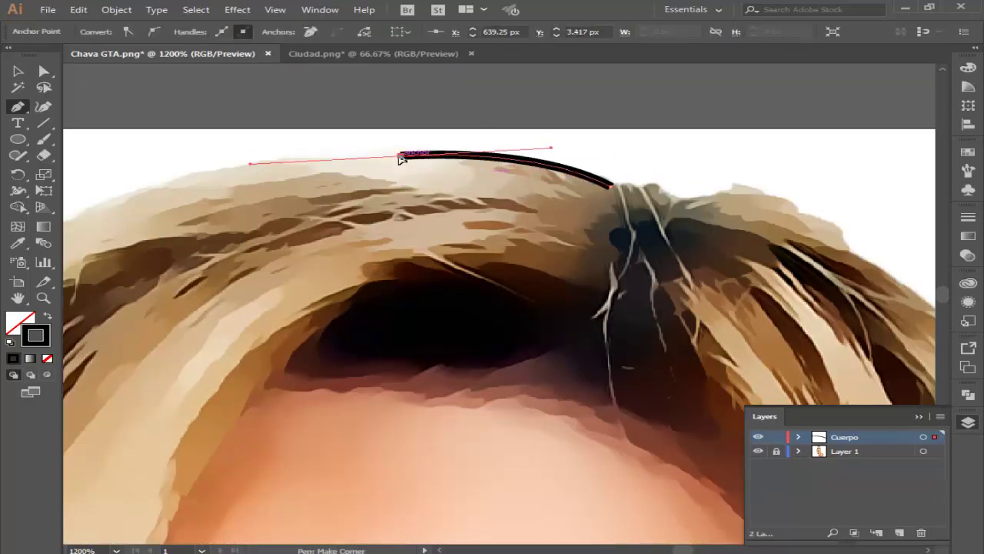
pyautogui.click(400, 158)
pyautogui.scroll(-3, 307, 184)
pyautogui.scroll(2, 231, 188)
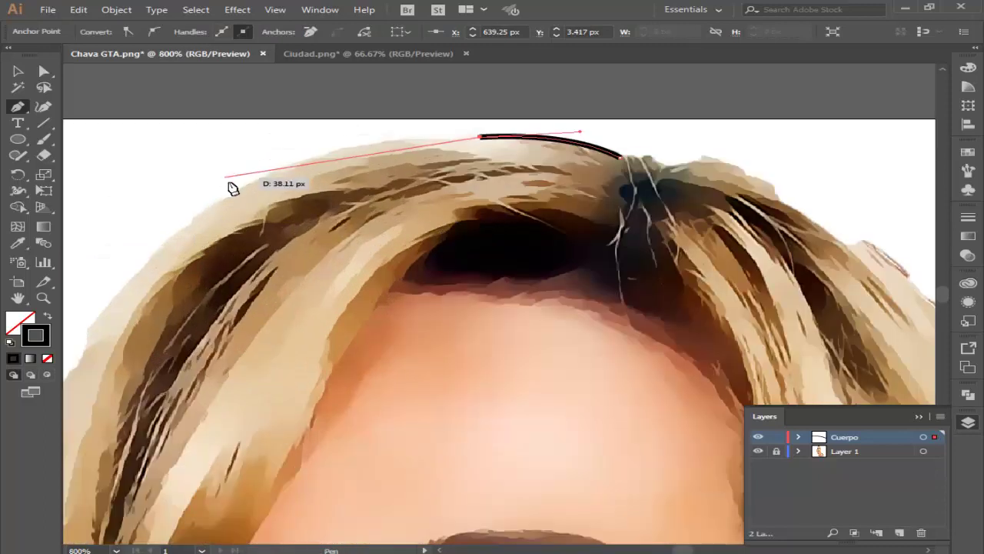
pyautogui.moveTo(229, 194); pyautogui.dragTo(139, 267)
pyautogui.moveTo(134, 268); pyautogui.dragTo(123, 264)
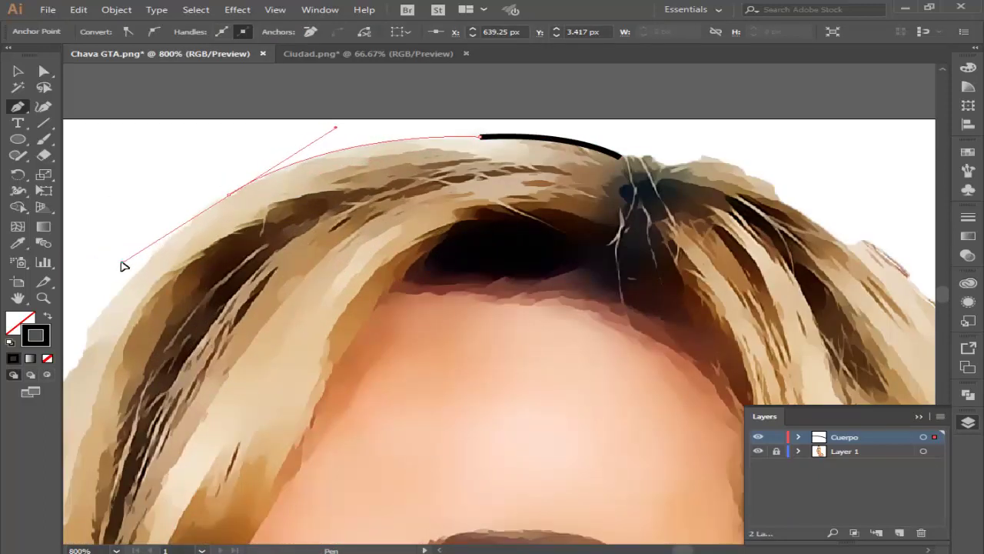
# Step: Continue the outline over the top of the head near the eyes
pyautogui.moveTo(231, 194)
pyautogui.mouseDown()
pyautogui.moveTo(77, 304)
pyautogui.moveTo(479, 201)
pyautogui.mouseUp()
pyautogui.scroll(-1, 479, 202)
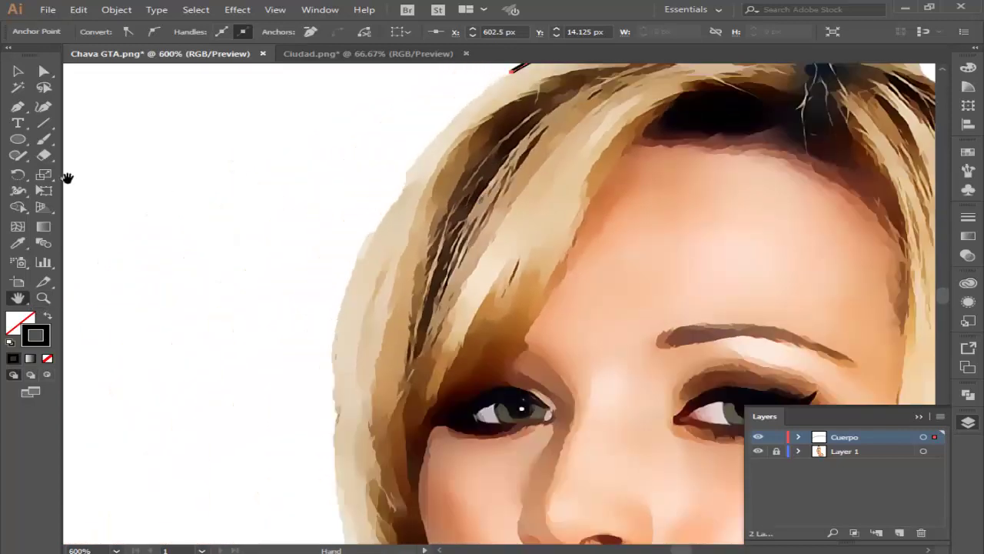
pyautogui.click(17, 243)
pyautogui.click(17, 112)
pyautogui.scroll(2, 573, 187)
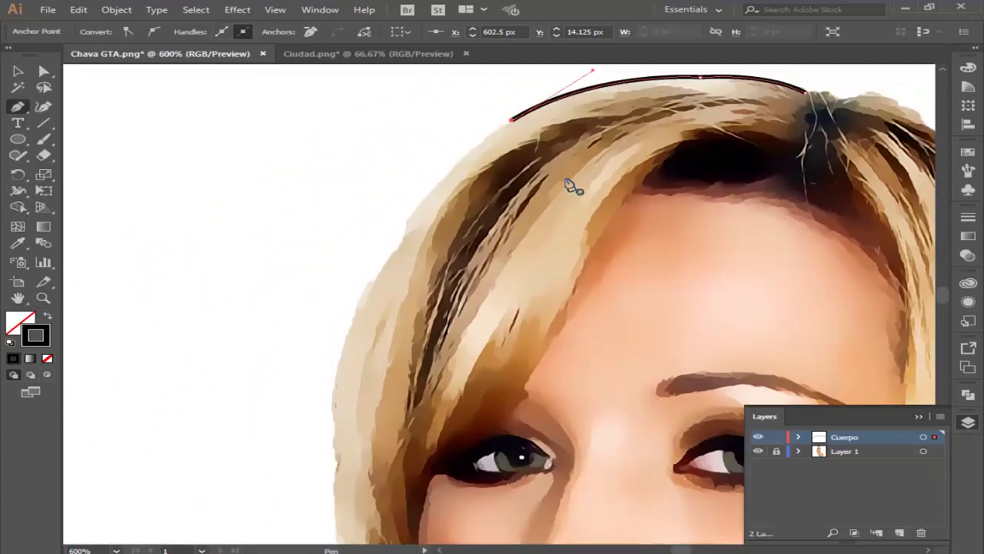
pyautogui.moveTo(397, 237); pyautogui.dragTo(395, 262)
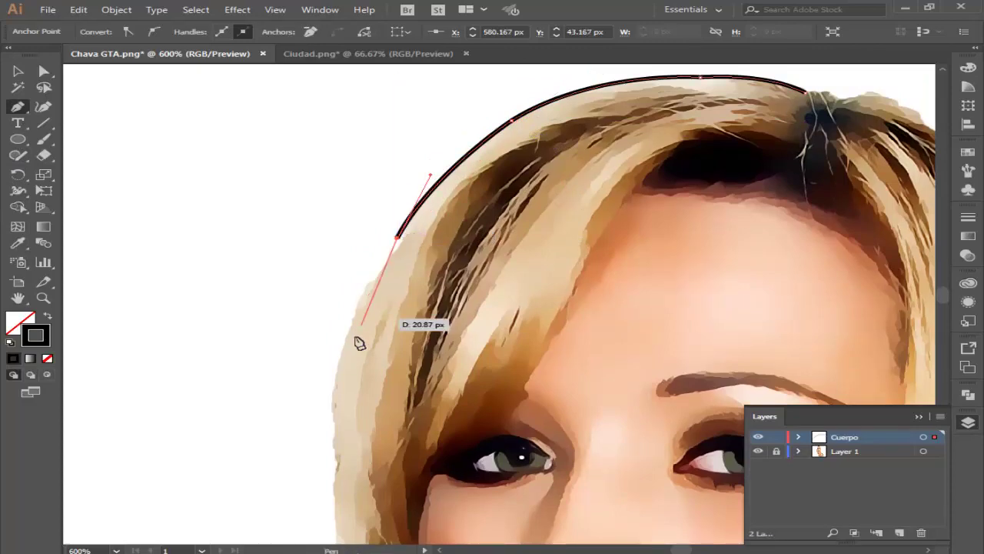
# Step: Extend the hair outline down the left side beside the eyes with corner points
pyautogui.scroll(-4, 358, 339)
pyautogui.scroll(-1, 346, 322)
pyautogui.moveTo(336, 307); pyautogui.dragTo(361, 400)
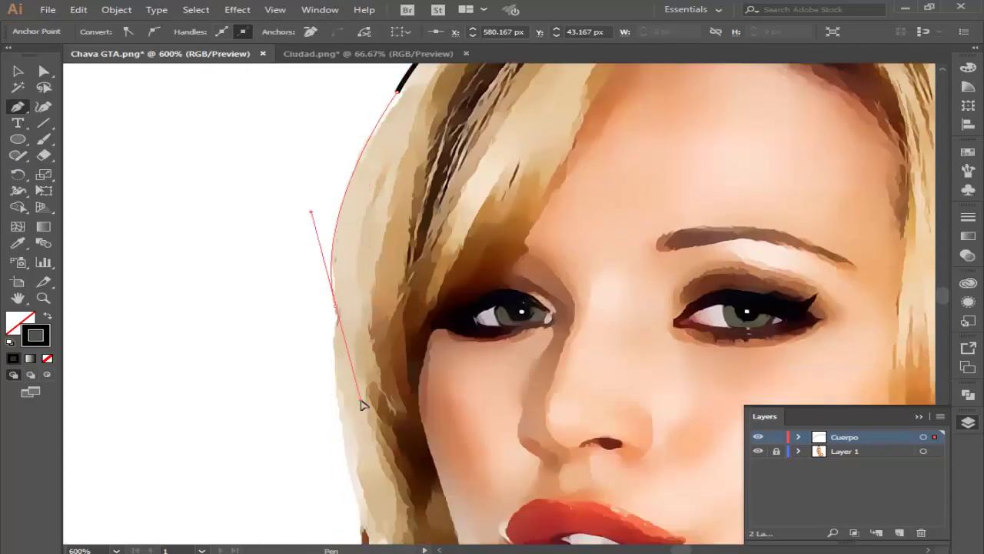
pyautogui.moveTo(336, 309); pyautogui.dragTo(341, 336)
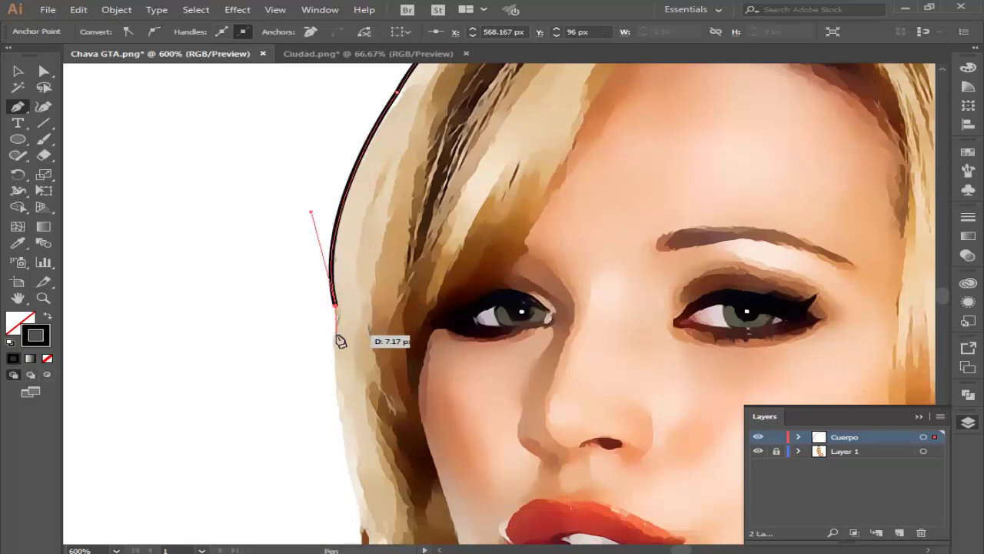
pyautogui.click(336, 333)
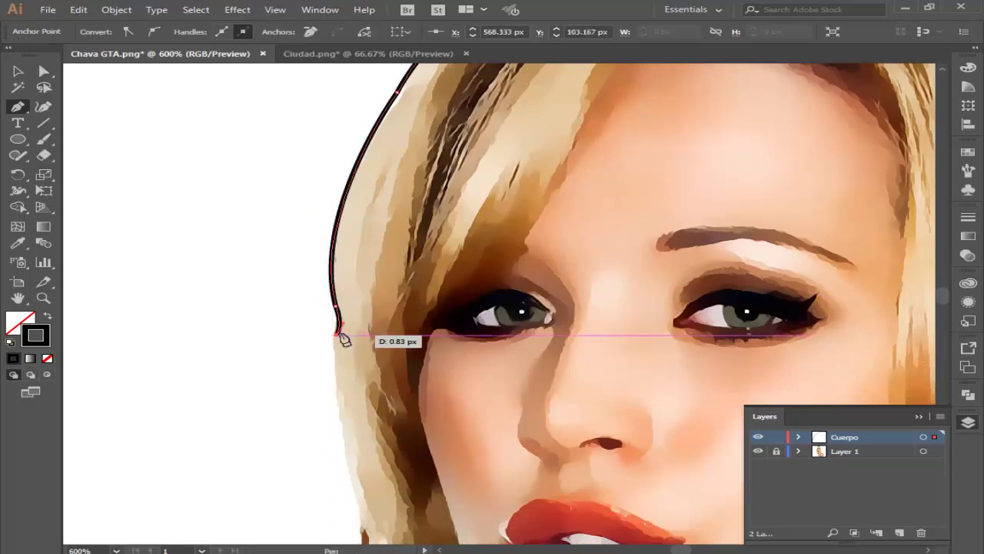
pyautogui.scroll(-7, 343, 335)
pyautogui.moveTo(359, 308); pyautogui.dragTo(388, 410)
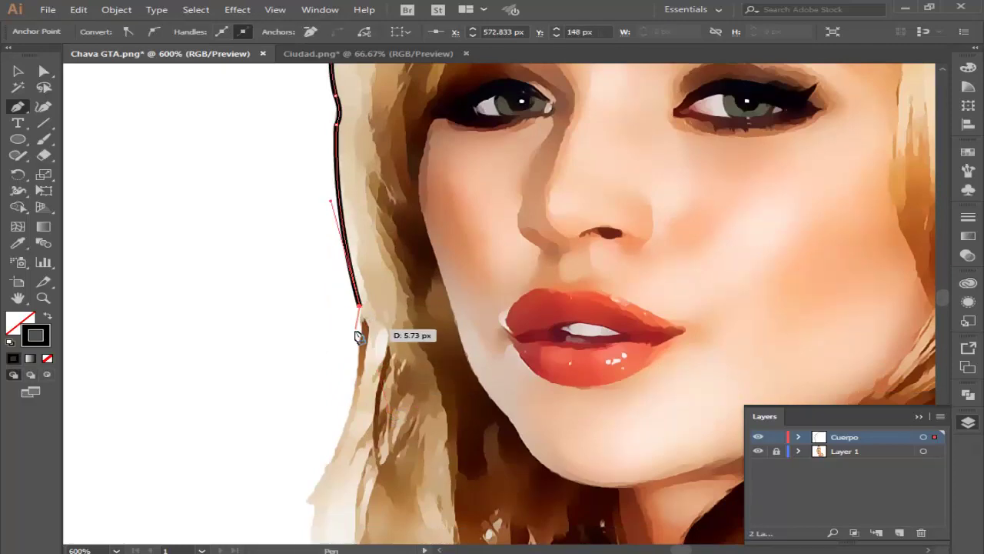
pyautogui.click(359, 307)
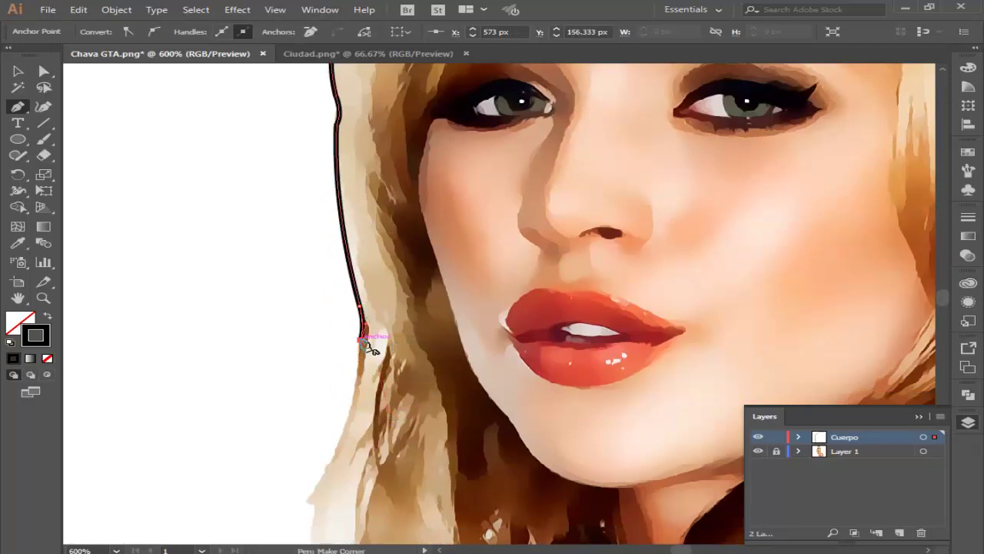
# Step: Add a curved point near the chin, replacing a misplaced one, and end the path
pyautogui.scroll(-3, 371, 343)
pyautogui.scroll(-3, 376, 341)
pyautogui.moveTo(307, 324); pyautogui.dragTo(298, 373)
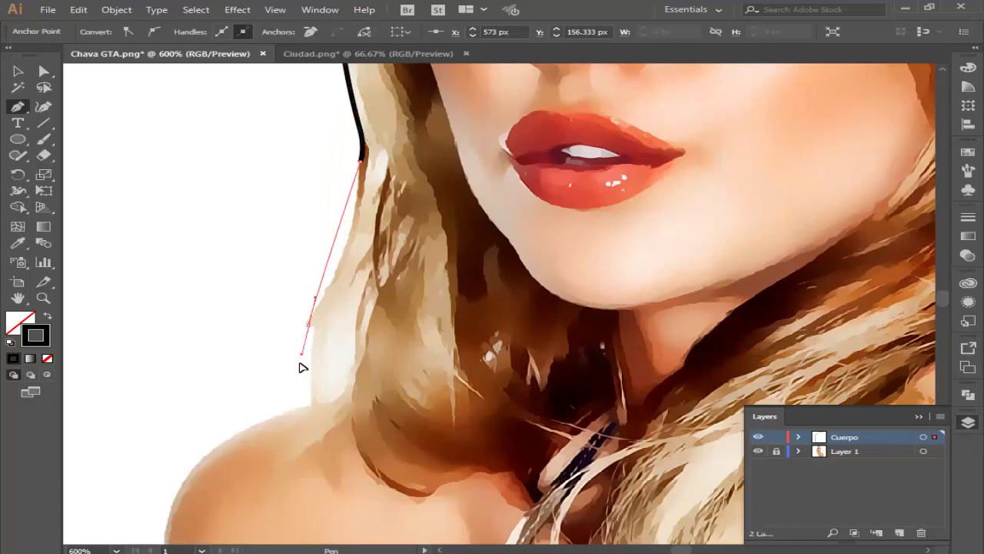
pyautogui.hotkey('ctrl', 'z')
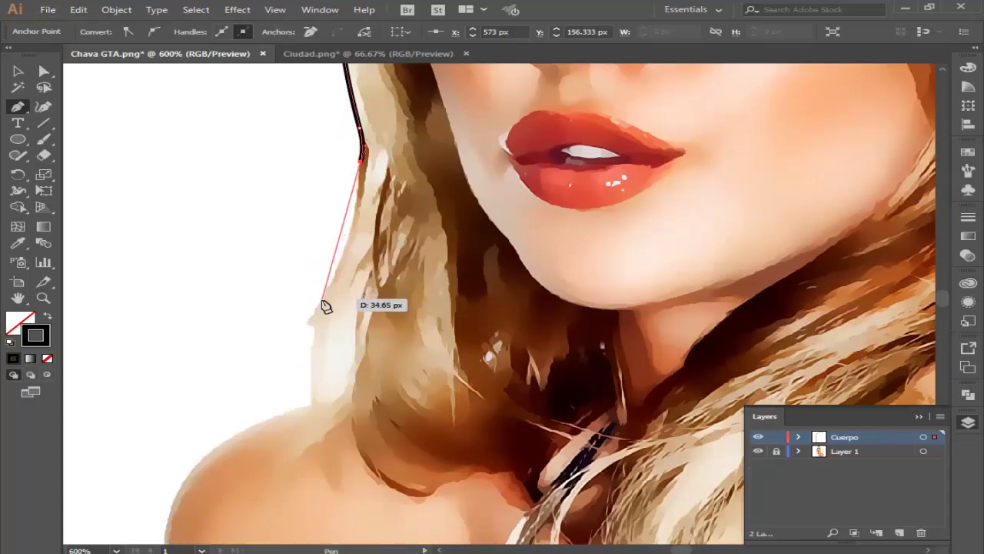
pyautogui.moveTo(322, 302)
pyautogui.mouseDown()
pyautogui.moveTo(292, 344)
pyautogui.moveTo(270, 278)
pyautogui.mouseUp()
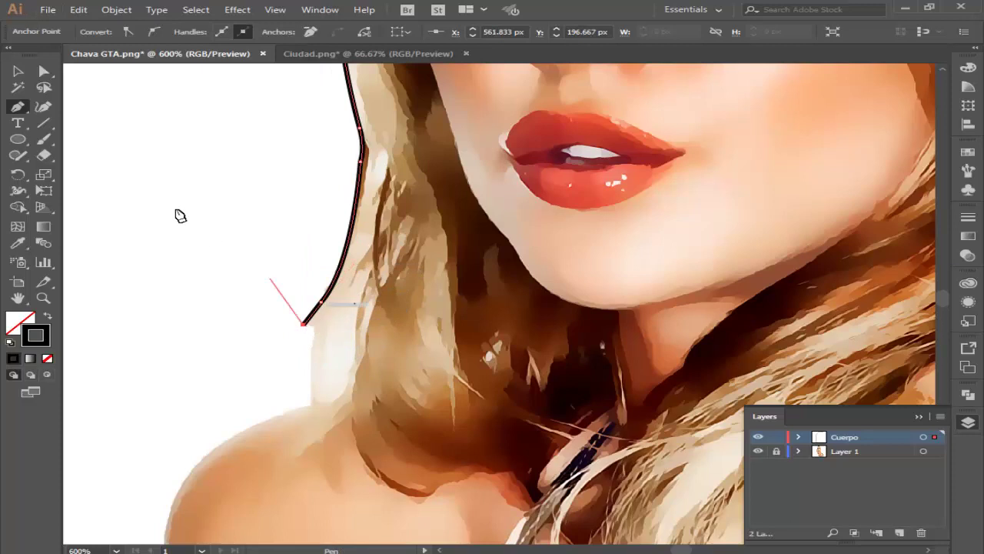
pyautogui.keyDown('ctrl'); pyautogui.click(176, 128); pyautogui.keyUp('ctrl')
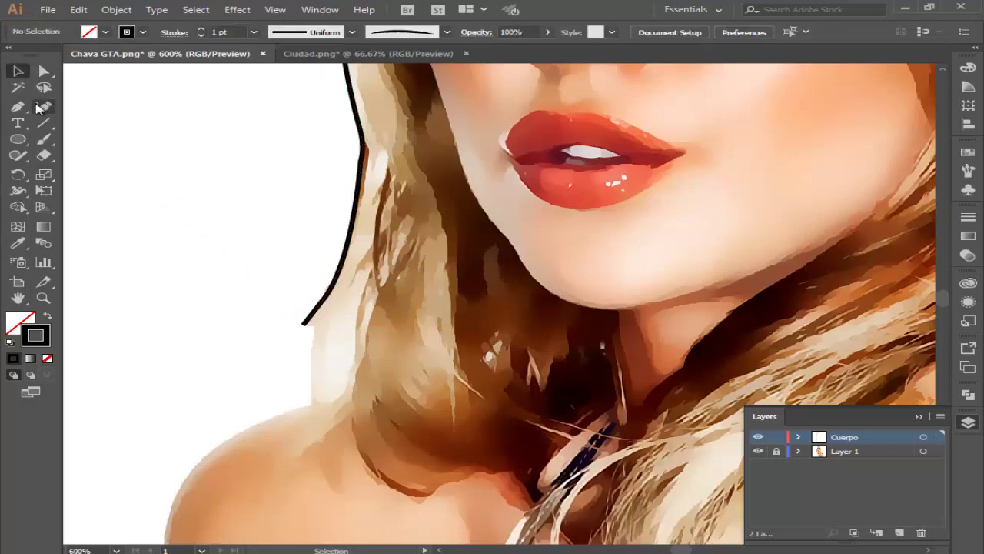
# Step: Draw a second stroked path from the lower end curving down to the shoulder
pyautogui.click(315, 326)
pyautogui.moveTo(309, 403); pyautogui.dragTo(292, 417)
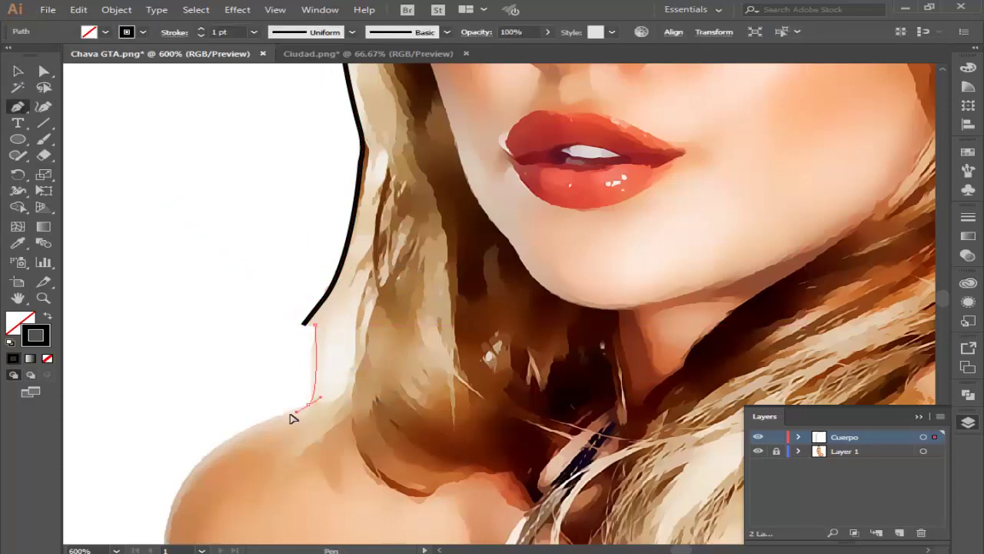
pyautogui.hotkey('ctrl', 'z')
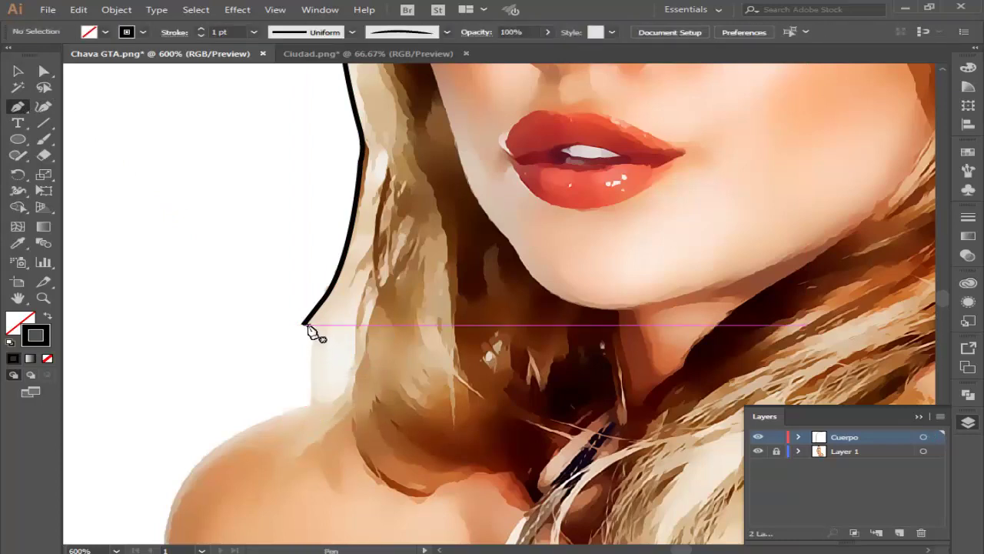
pyautogui.click(316, 329)
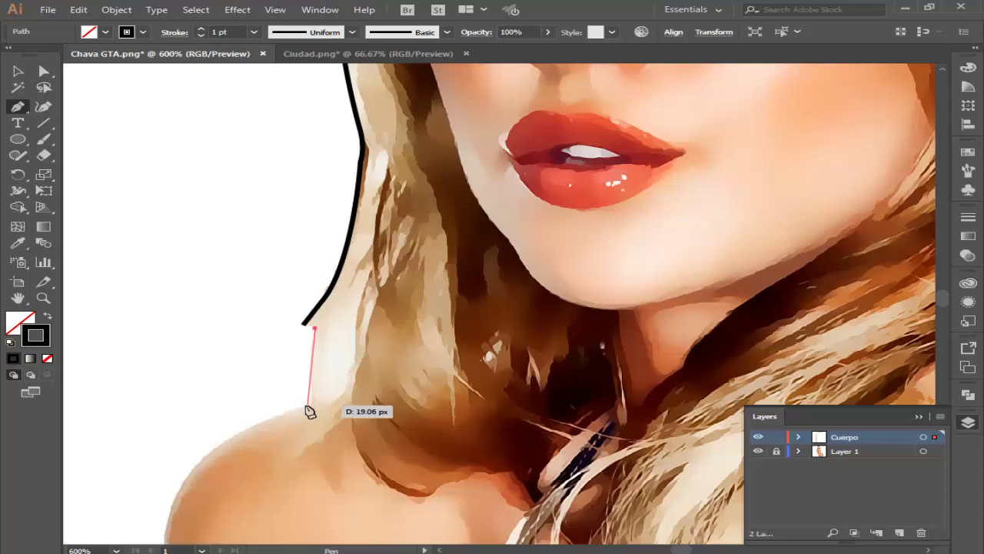
pyautogui.moveTo(304, 406); pyautogui.dragTo(296, 415)
# Step: Continue the black outline over the shoulder curve, making the shoulder point a corner
pyautogui.press('v')
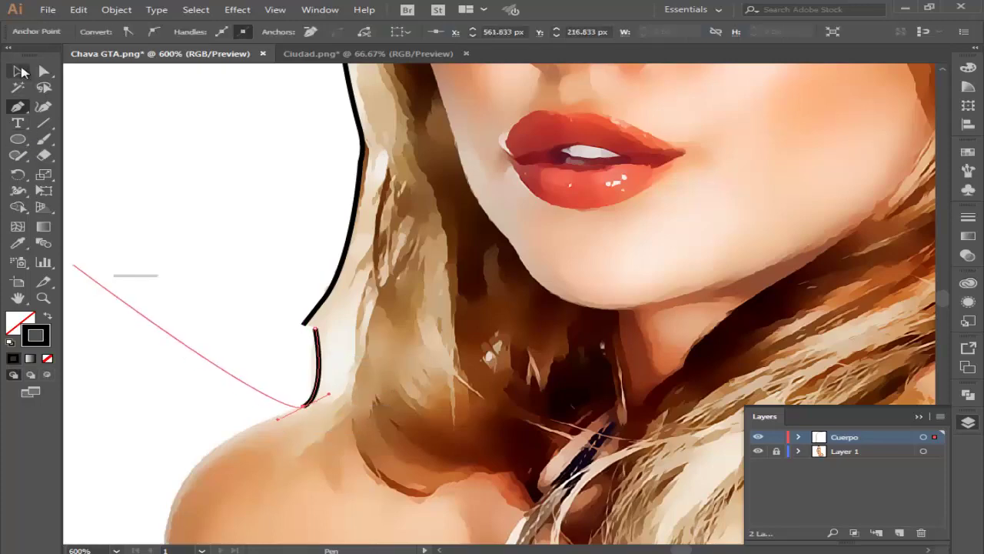
pyautogui.click(198, 176)
pyautogui.hotkey('ctrl', '-')
pyautogui.scroll(-2, 331, 258)
pyautogui.scroll(1, 331, 258)
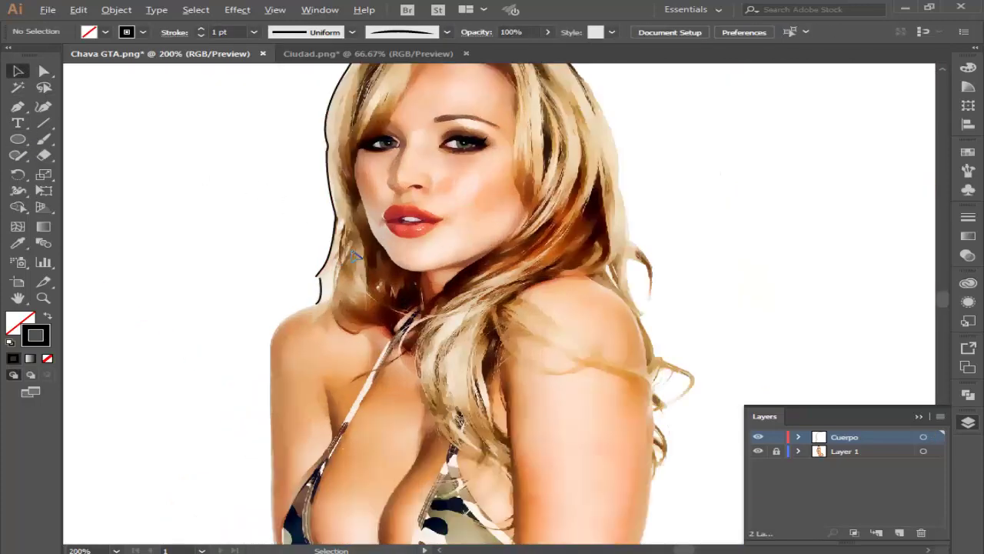
pyautogui.scroll(1, 331, 258)
pyautogui.scroll(1, 292, 285)
pyautogui.scroll(-3, 289, 296)
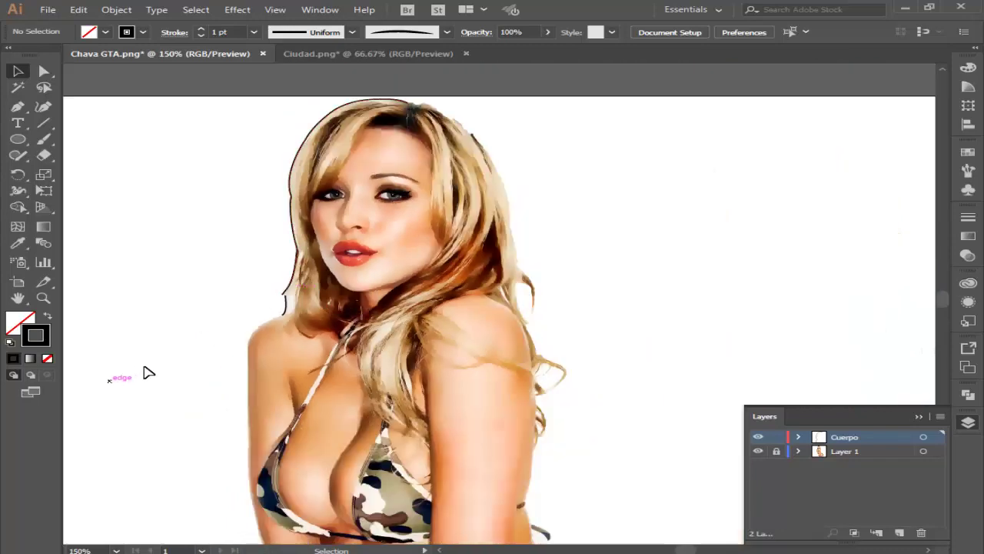
pyautogui.scroll(1, 189, 350)
pyautogui.scroll(1, 196, 349)
pyautogui.scroll(-2, 318, 347)
pyautogui.scroll(2, 505, 281)
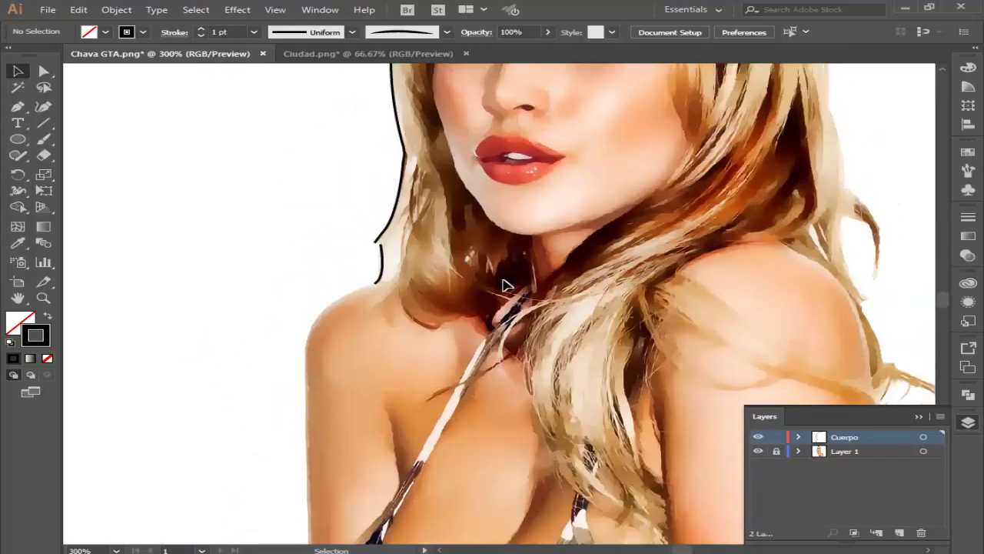
pyautogui.scroll(3, 516, 308)
pyautogui.scroll(-3, 329, 347)
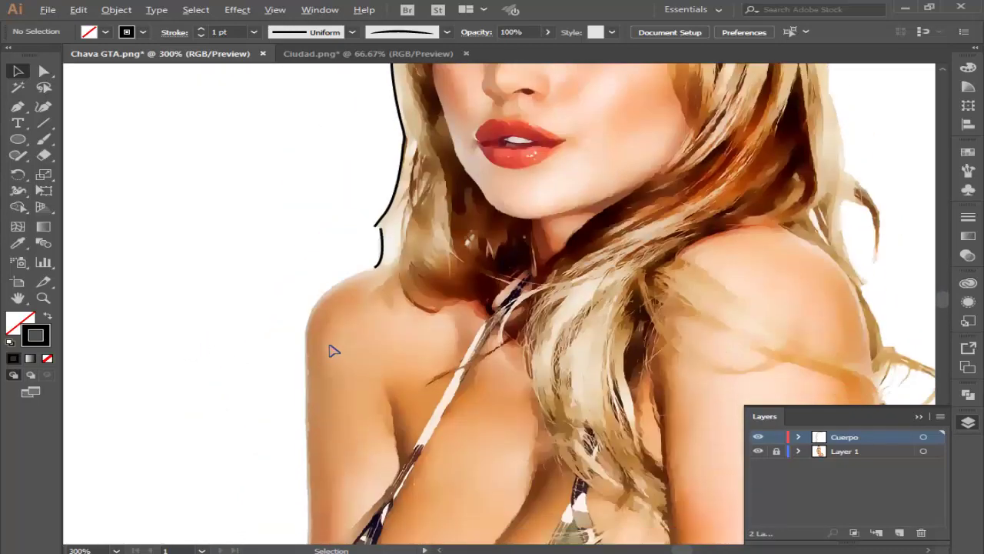
pyautogui.scroll(-3, 329, 314)
pyautogui.scroll(1, 329, 314)
pyautogui.click(17, 108)
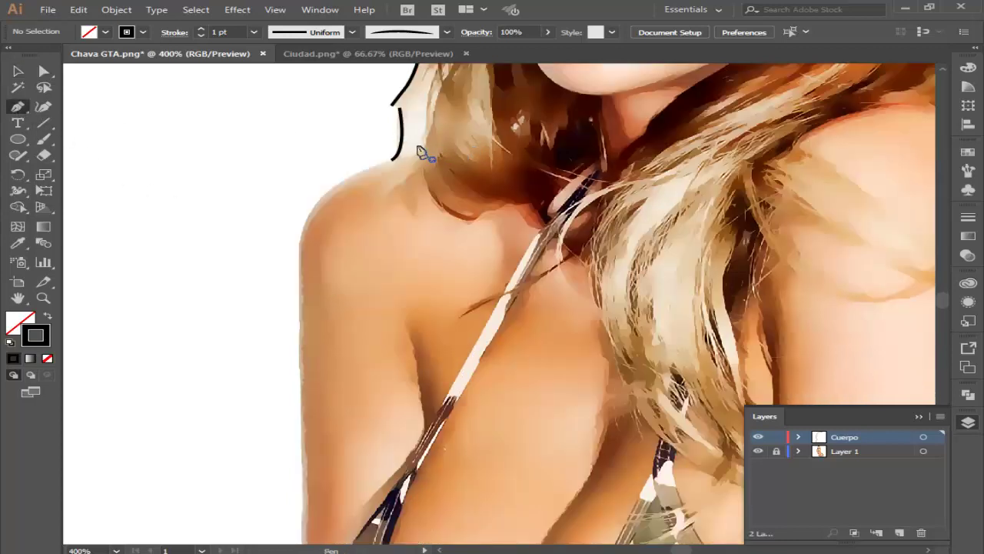
pyautogui.moveTo(415, 148); pyautogui.dragTo(352, 175)
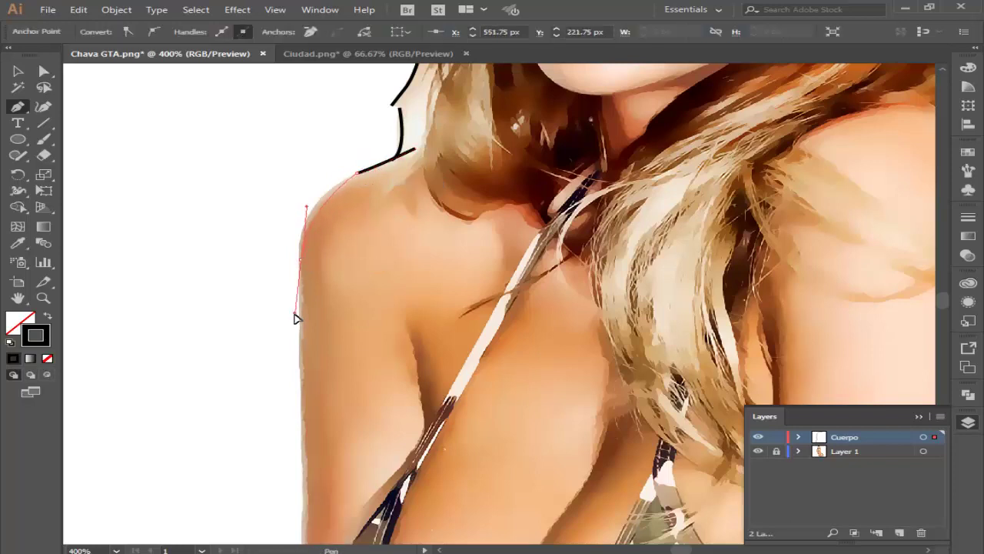
pyautogui.moveTo(296, 317); pyautogui.dragTo(299, 335)
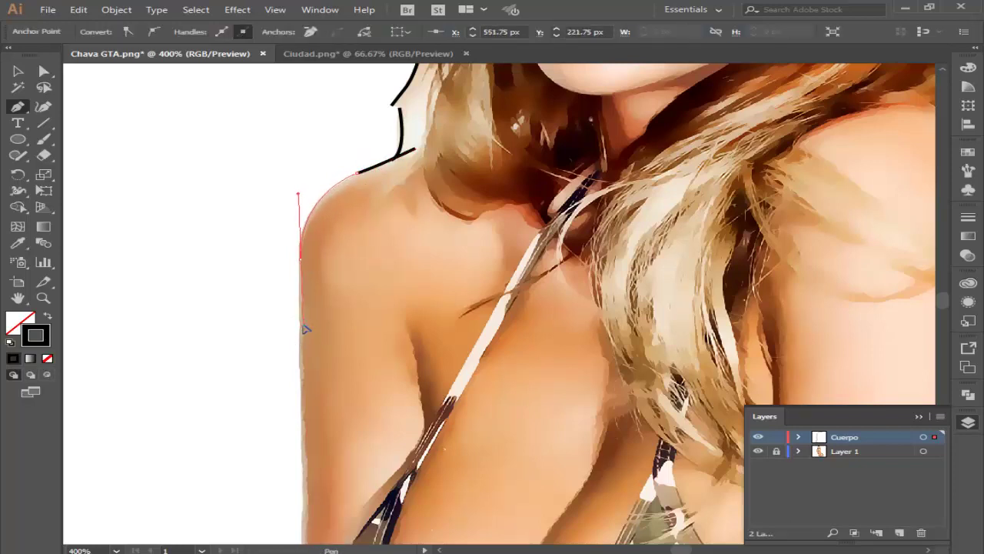
pyautogui.click(301, 263)
# Step: Trace the outline down the outer upper arm beside the bikini, ending on a corner
pyautogui.scroll(-5, 300, 269)
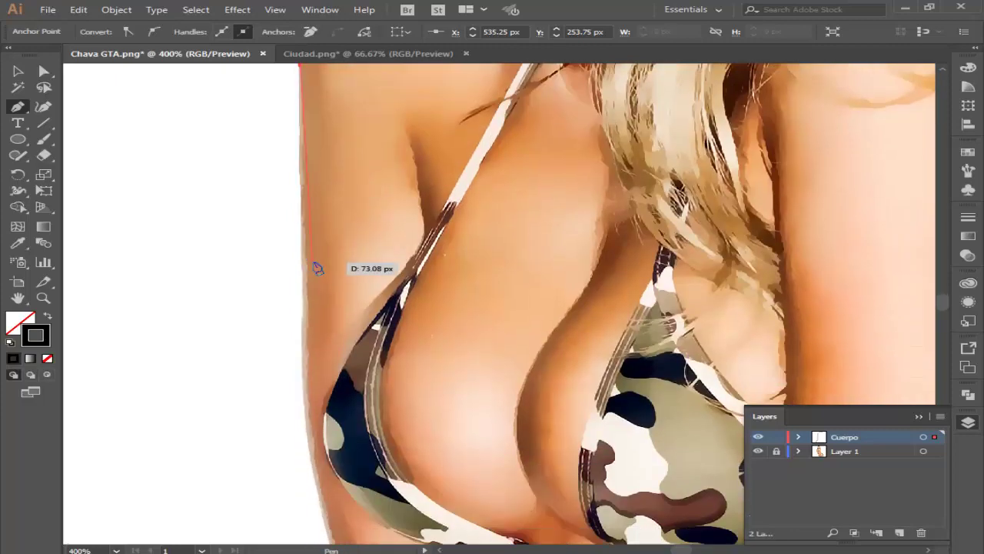
pyautogui.scroll(1, 313, 269)
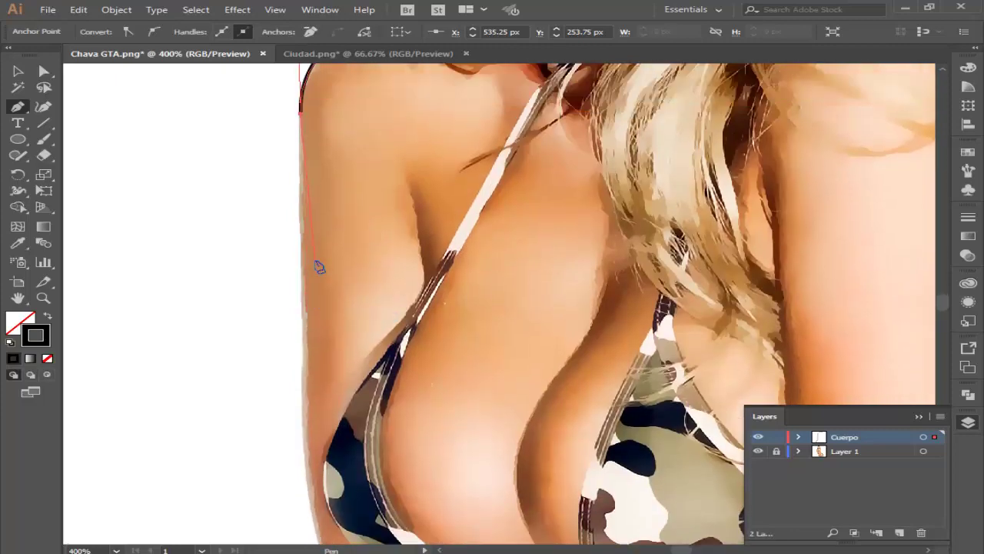
pyautogui.click(301, 310)
pyautogui.moveTo(301, 311); pyautogui.dragTo(302, 395)
pyautogui.click(302, 311)
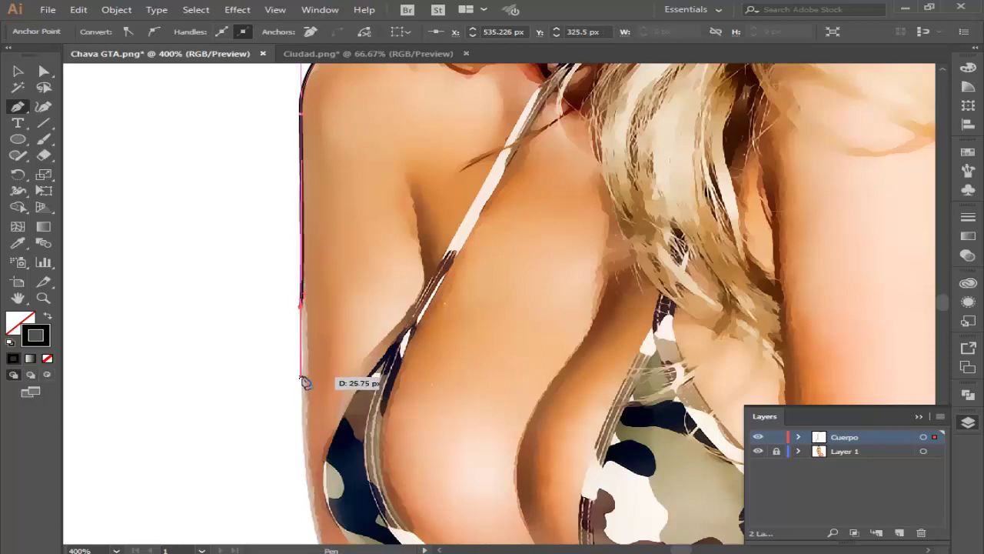
pyautogui.click(298, 399)
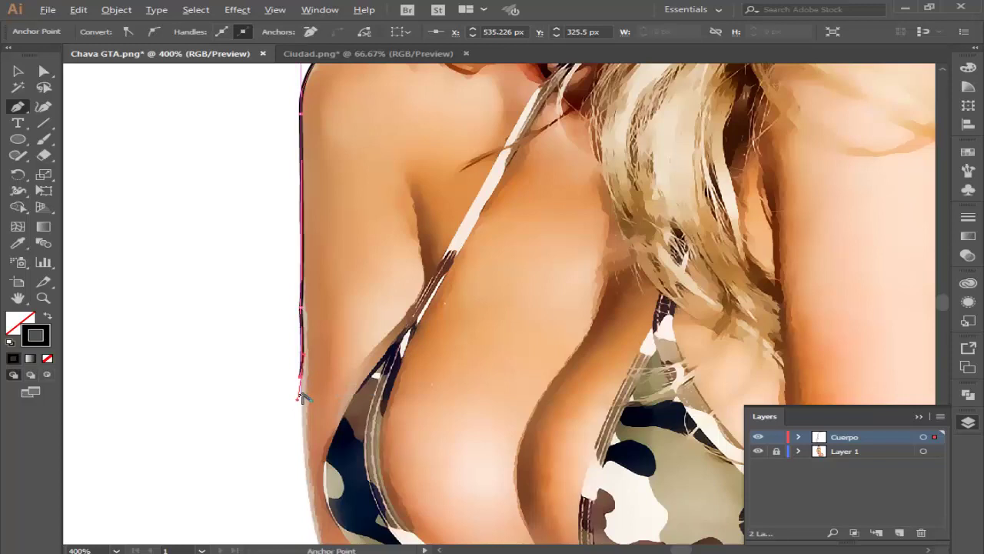
pyautogui.scroll(-2, 303, 382)
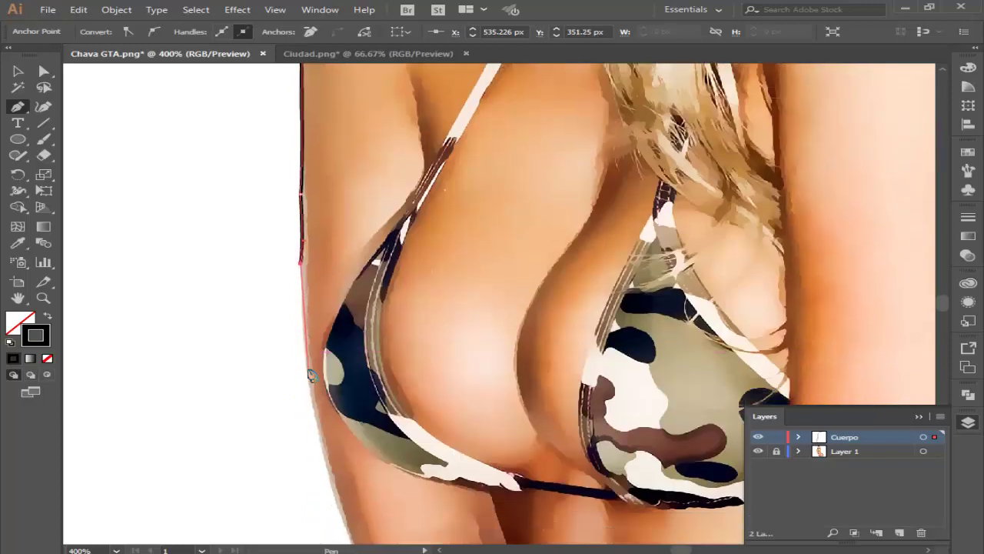
pyautogui.scroll(-3, 308, 369)
pyautogui.moveTo(318, 355); pyautogui.dragTo(320, 361)
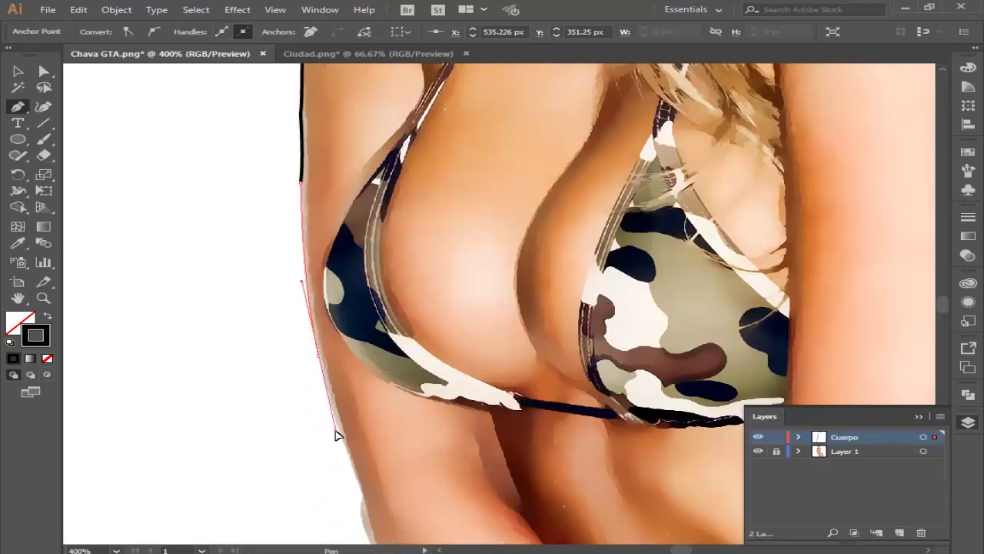
pyautogui.moveTo(331, 422); pyautogui.dragTo(335, 430)
pyautogui.click(318, 357)
# Step: Extend the outline along the arm edge onto the forearm, undoing one misplaced point
pyautogui.scroll(-3, 323, 361)
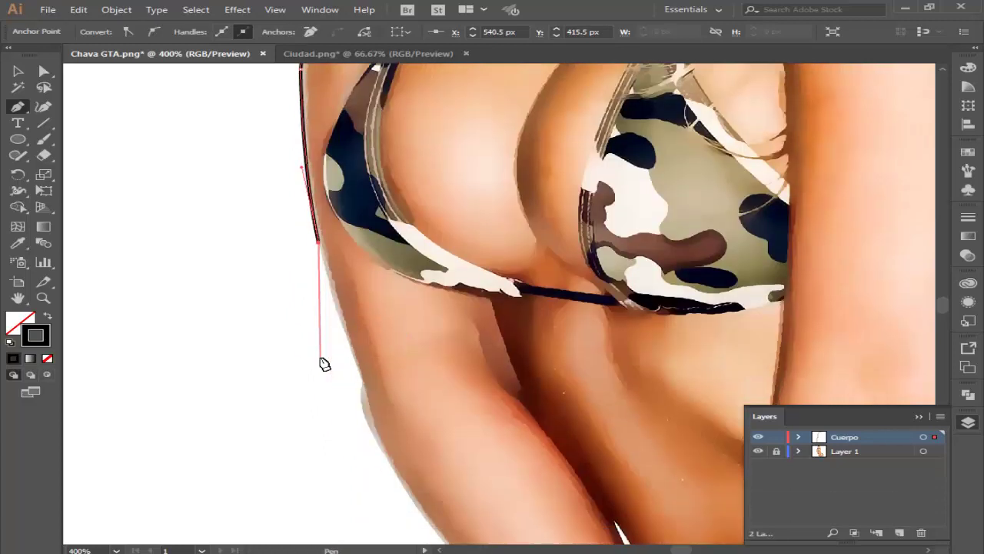
pyautogui.click(360, 375)
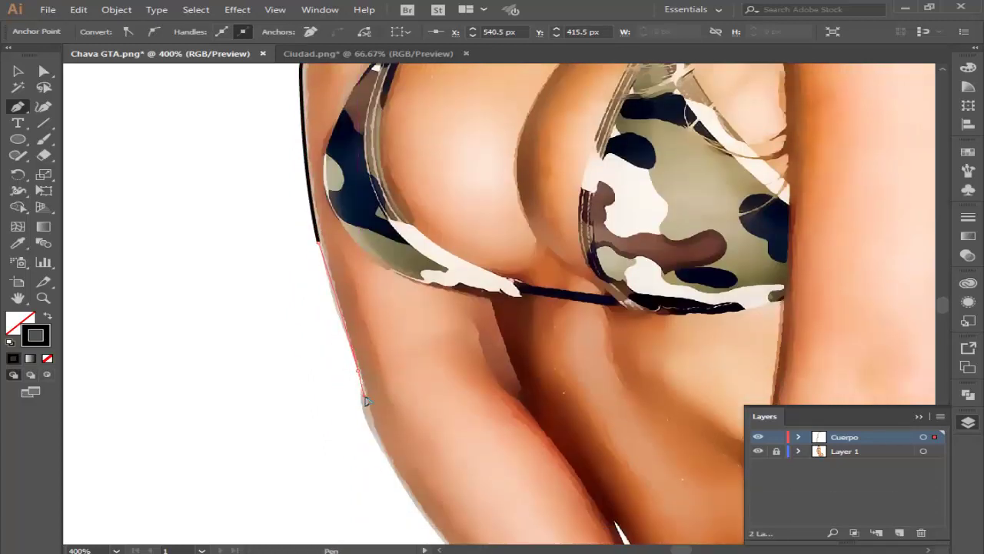
pyautogui.moveTo(370, 406); pyautogui.dragTo(363, 381)
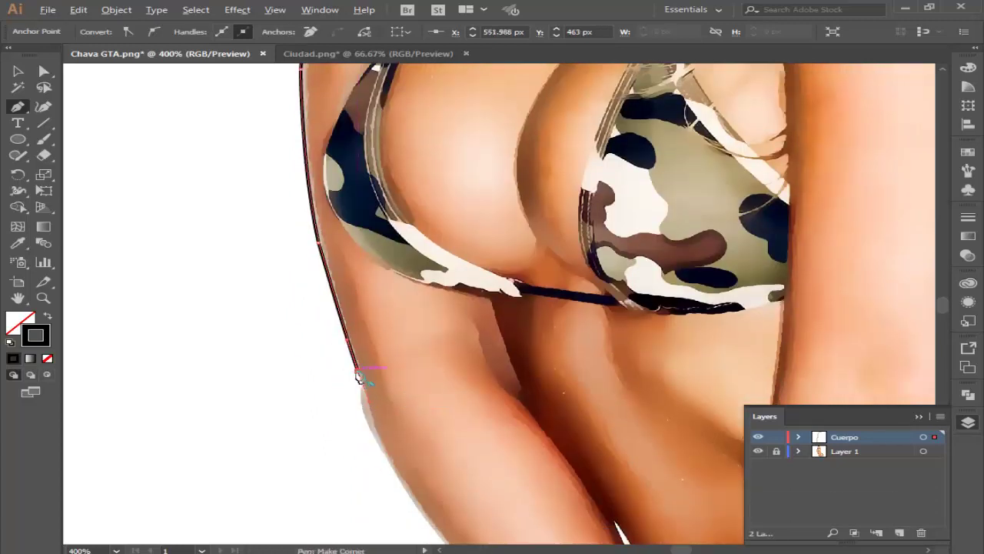
pyautogui.click(362, 423)
pyautogui.scroll(-3, 362, 402)
pyautogui.scroll(-2, 377, 391)
pyautogui.click(416, 328)
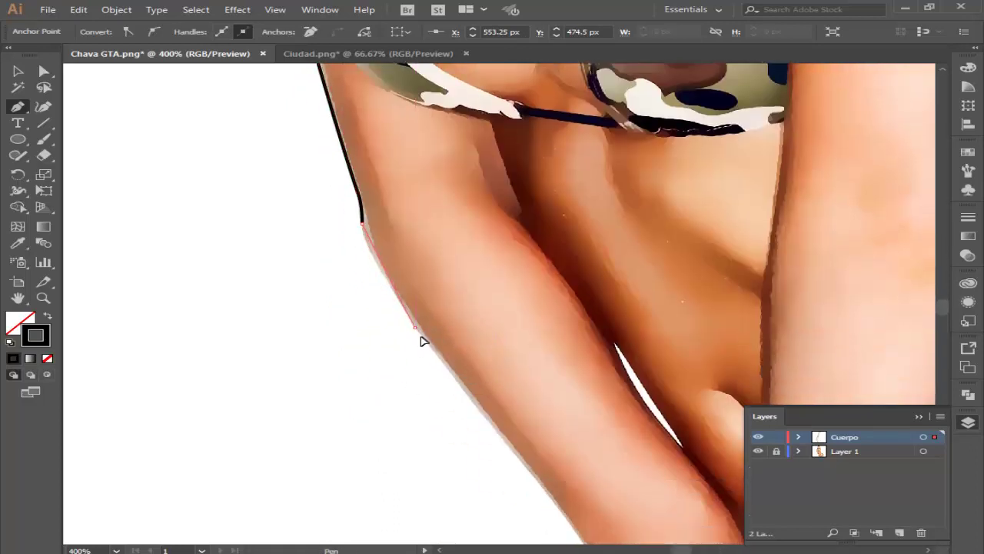
pyautogui.click(470, 417)
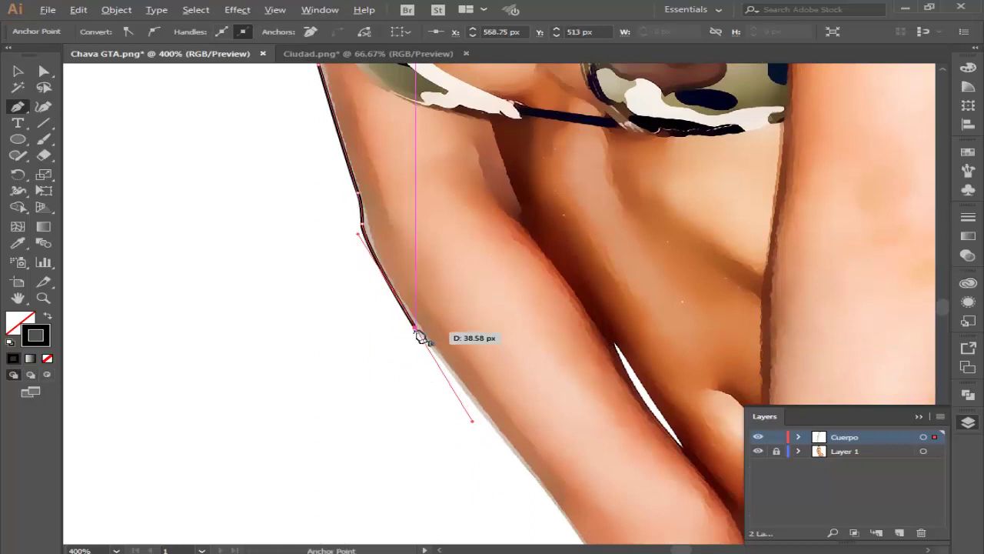
pyautogui.hotkey('ctrl', 'z')
pyautogui.scroll(-3, 512, 374)
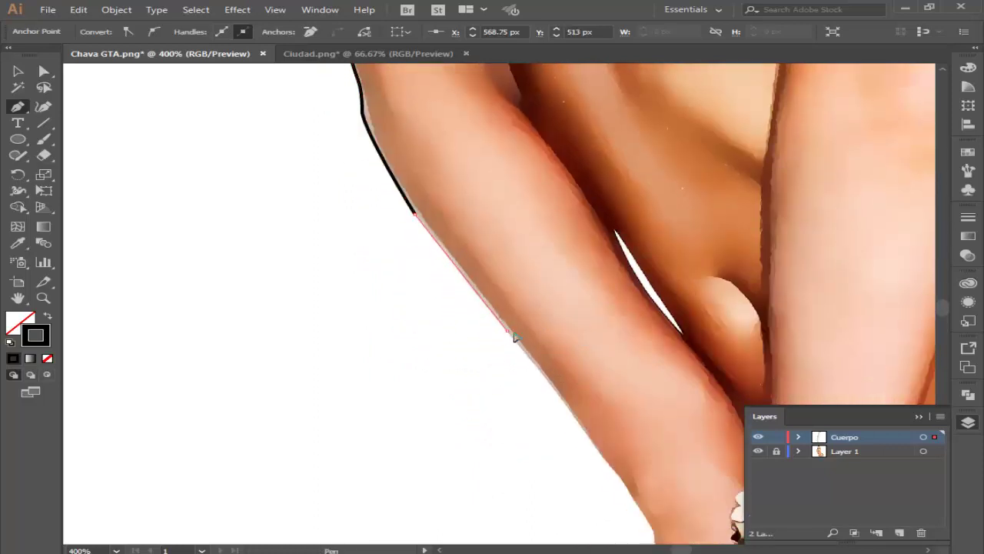
pyautogui.click(509, 332)
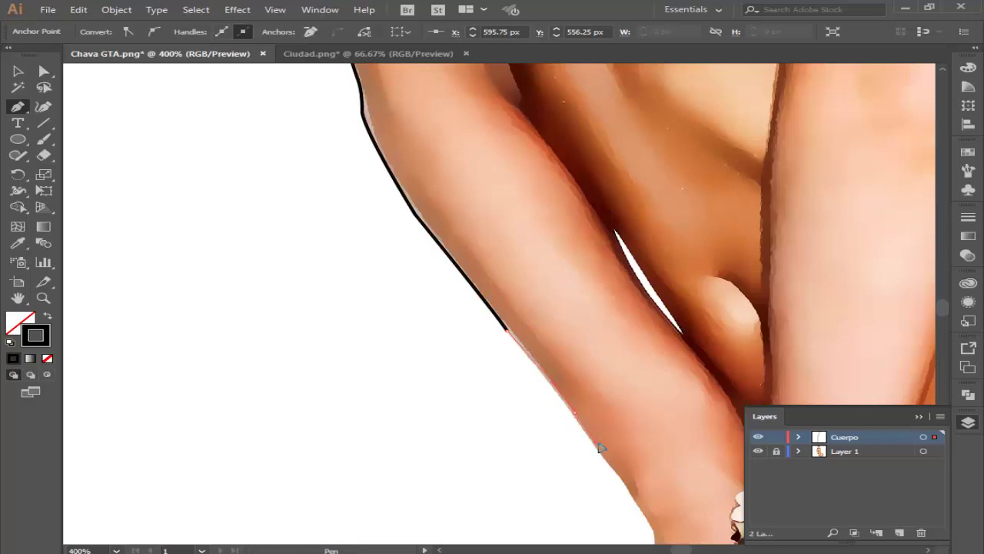
pyautogui.click(572, 410)
# Step: Carry the outline past the wrist corner and curve it along the side of the hand
pyautogui.scroll(-3, 576, 419)
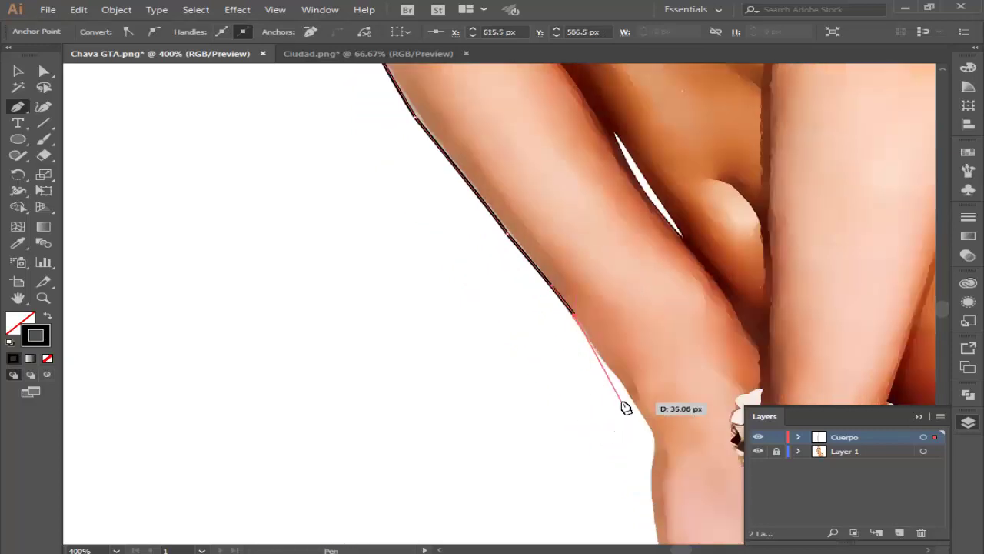
pyautogui.press('Escape')
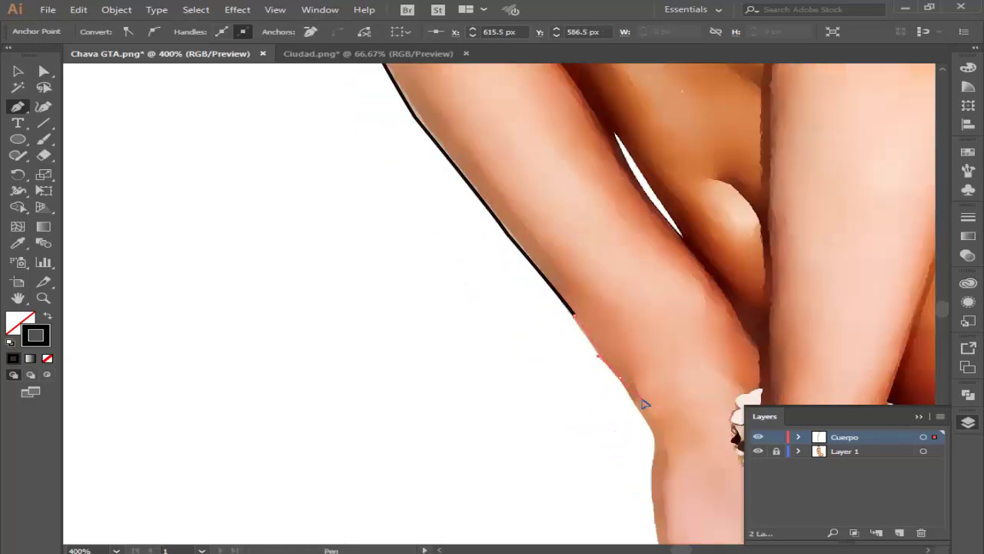
pyautogui.click(622, 380)
pyautogui.press('Escape')
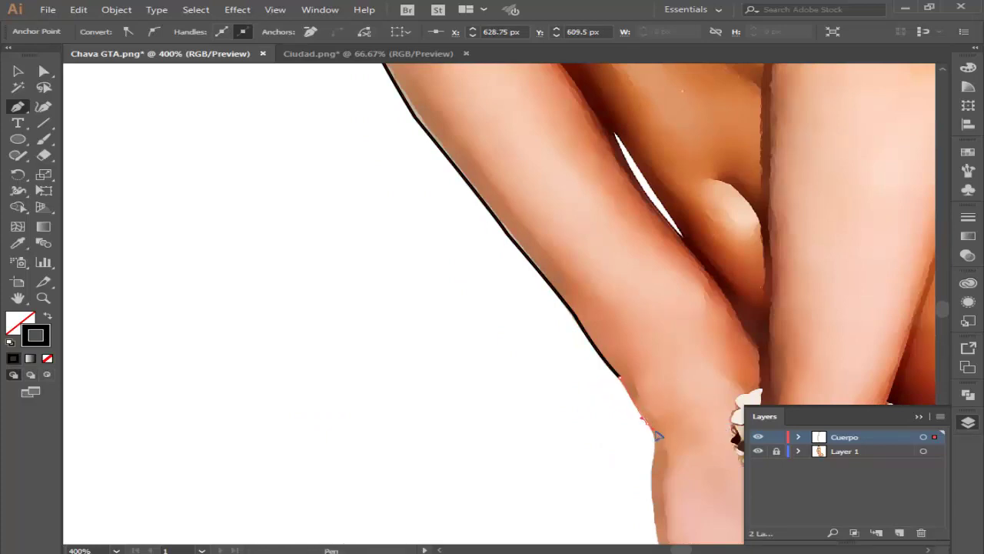
pyautogui.click(646, 424)
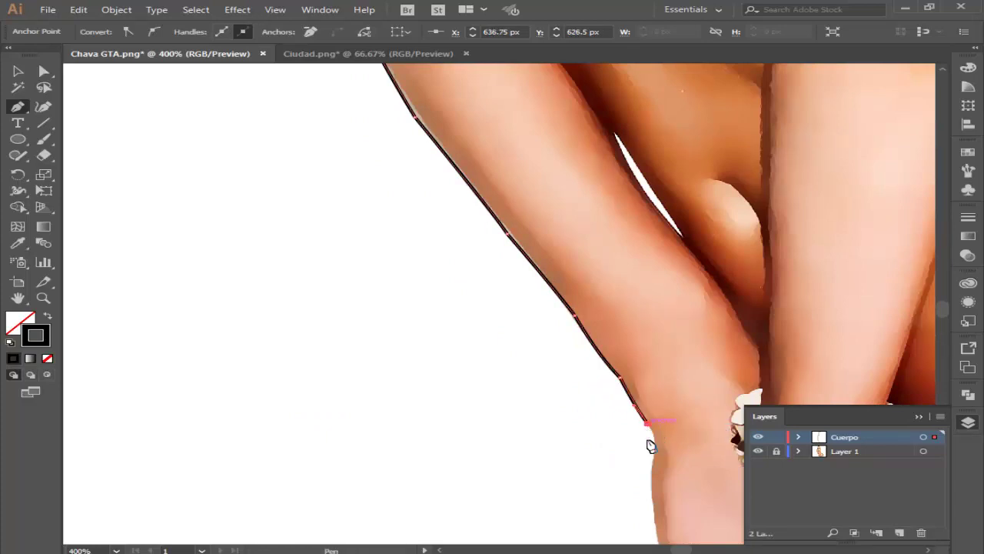
pyautogui.moveTo(656, 470); pyautogui.dragTo(645, 484)
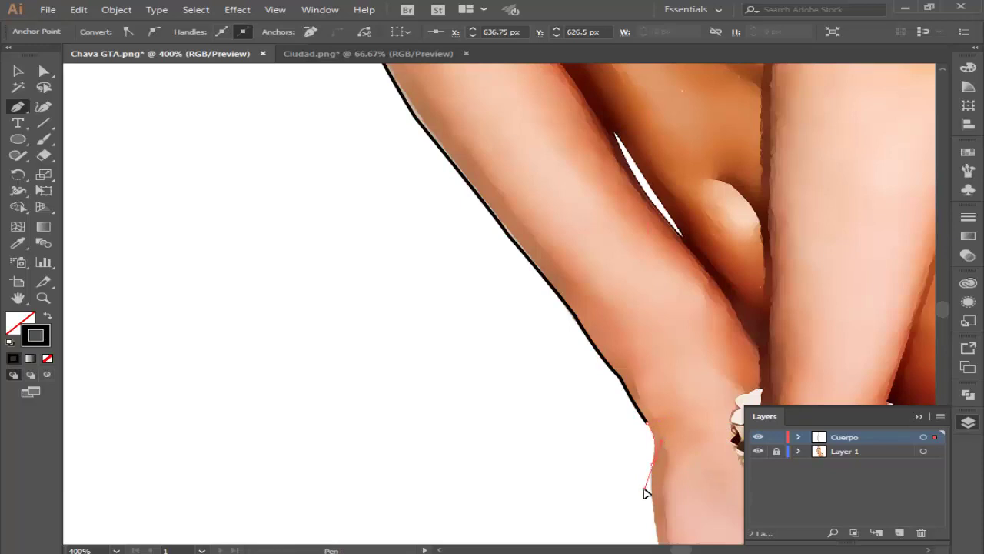
pyautogui.scroll(-5, 653, 469)
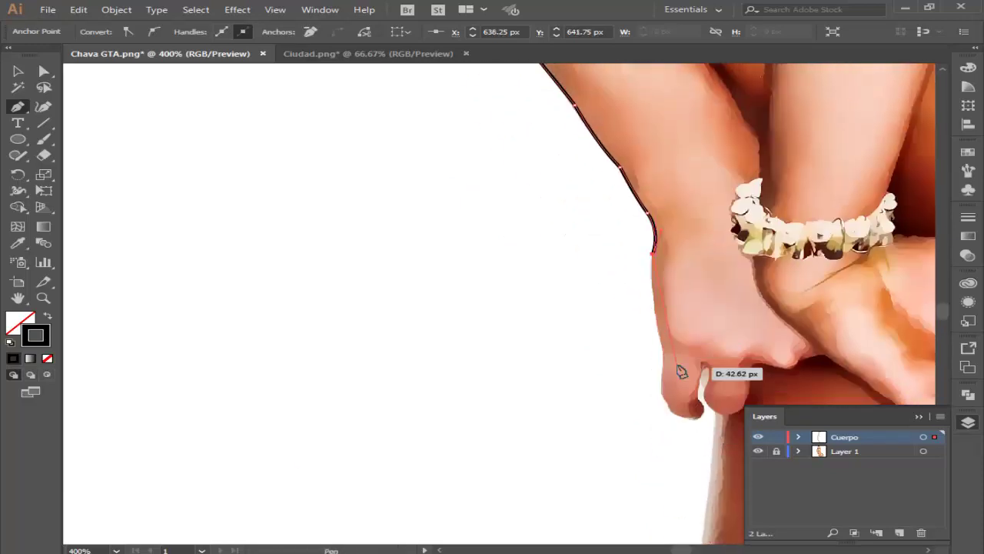
pyautogui.scroll(1, 668, 369)
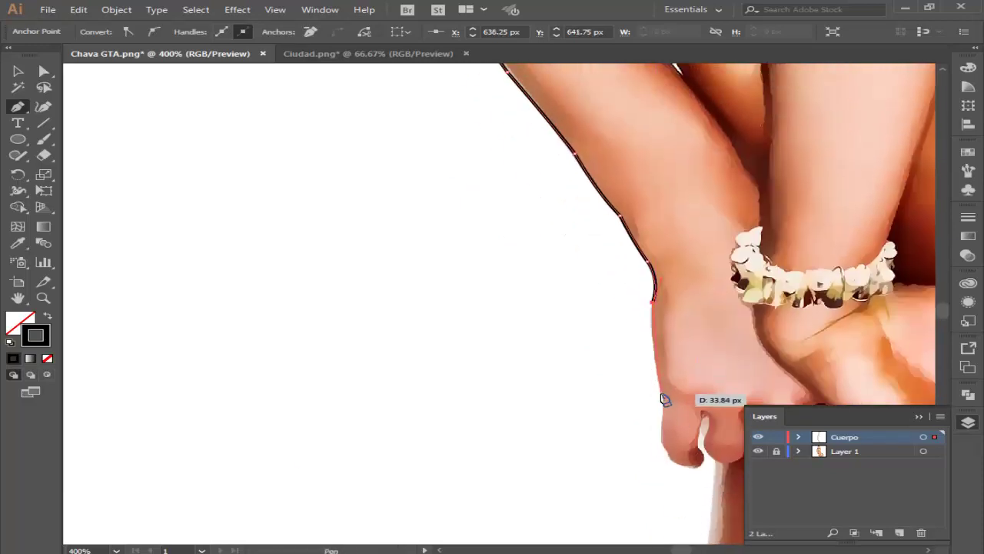
pyautogui.moveTo(665, 399); pyautogui.dragTo(669, 410)
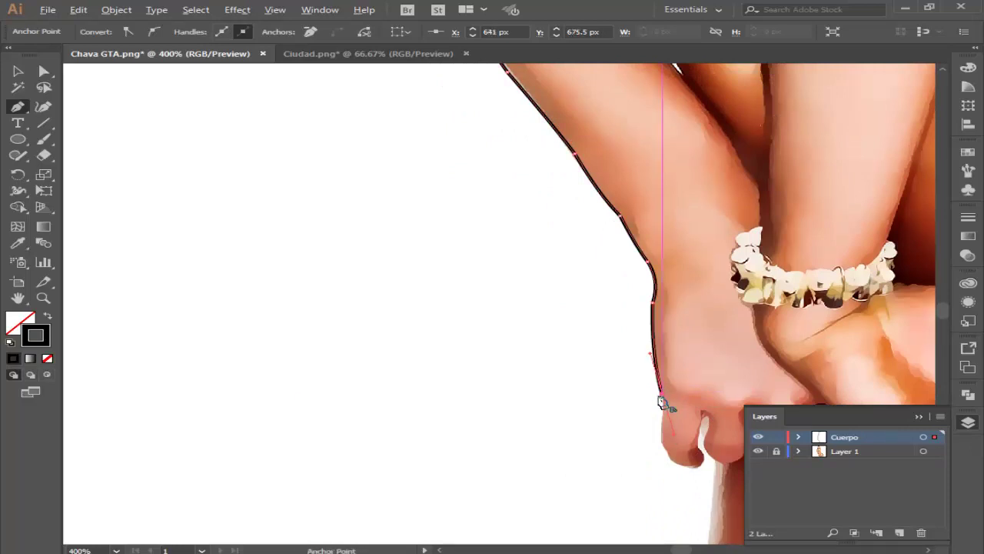
pyautogui.scroll(-2, 664, 396)
pyautogui.scroll(2, 683, 352)
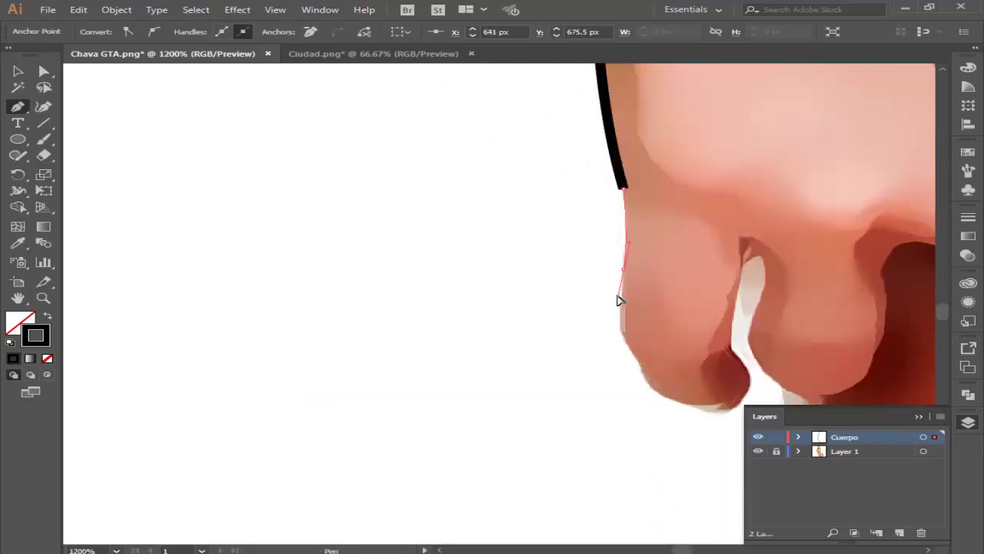
# Step: Curve the outline down the finger edge, around the fingertip and into the gap, then deselect
pyautogui.moveTo(623, 269); pyautogui.dragTo(618, 295)
pyautogui.moveTo(625, 337); pyautogui.dragTo(637, 378)
pyautogui.moveTo(629, 342)
pyautogui.mouseDown()
pyautogui.moveTo(690, 409)
pyautogui.moveTo(670, 400)
pyautogui.mouseUp()
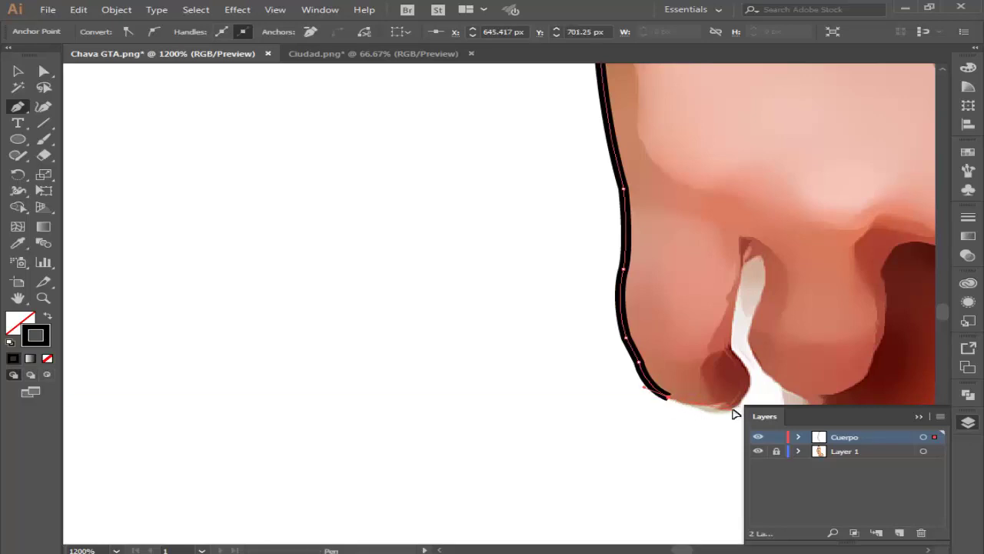
pyautogui.moveTo(734, 408)
pyautogui.mouseDown()
pyautogui.moveTo(761, 398)
pyautogui.moveTo(748, 364)
pyautogui.moveTo(752, 377)
pyautogui.moveTo(744, 273)
pyautogui.moveTo(762, 263)
pyautogui.moveTo(751, 321)
pyautogui.moveTo(774, 340)
pyautogui.moveTo(788, 329)
pyautogui.mouseUp()
pyautogui.keyDown('ctrl'); pyautogui.click(751, 321); pyautogui.keyUp('ctrl')
pyautogui.keyDown('ctrl'); pyautogui.click(744, 352); pyautogui.keyUp('ctrl')
pyautogui.scroll(-3, 763, 310)
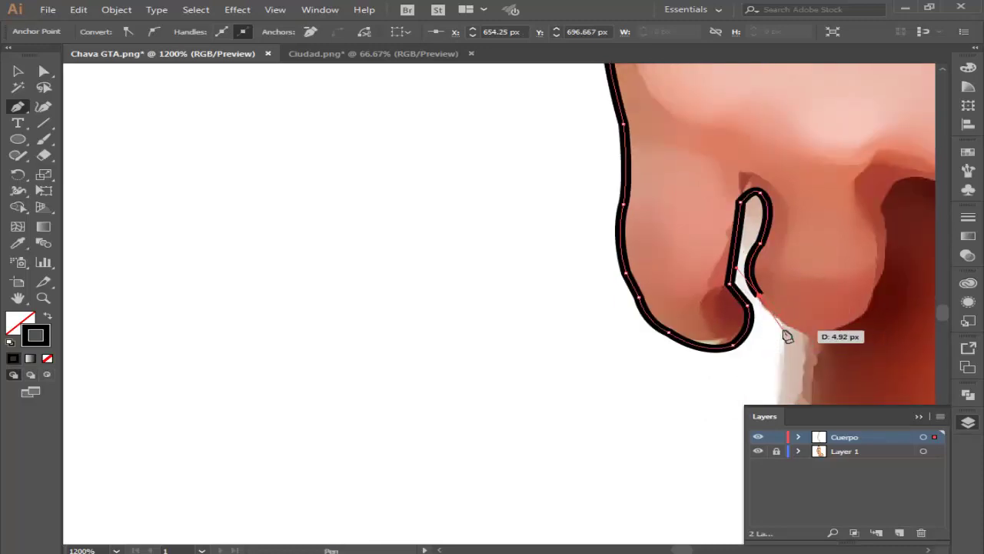
pyautogui.press('v')
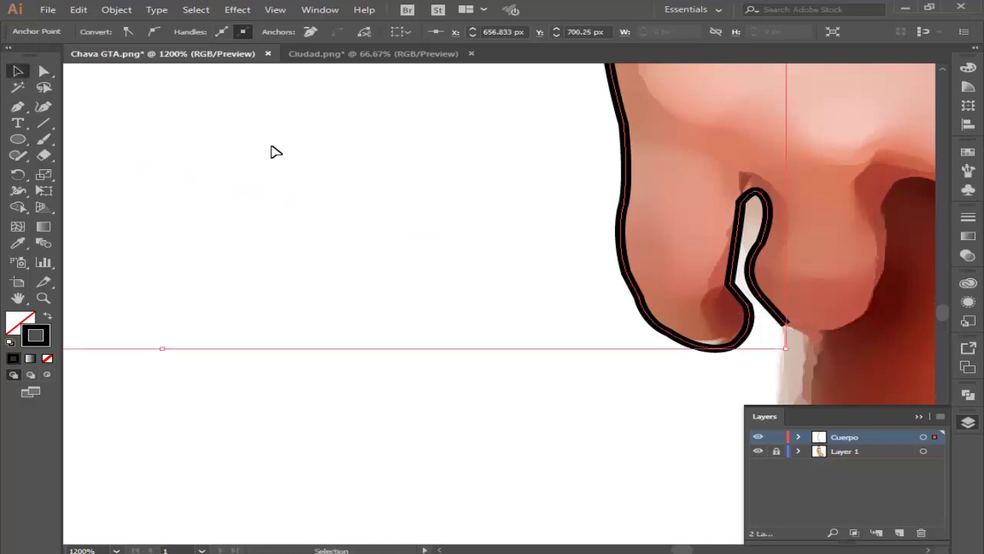
pyautogui.click(519, 294)
# Step: Draw a curved outline from the thigh's lower edge up to the fingers, then deselect it
pyautogui.hotkey('ctrl', '1')
pyautogui.scroll(2, 622, 285)
pyautogui.scroll(4, 555, 305)
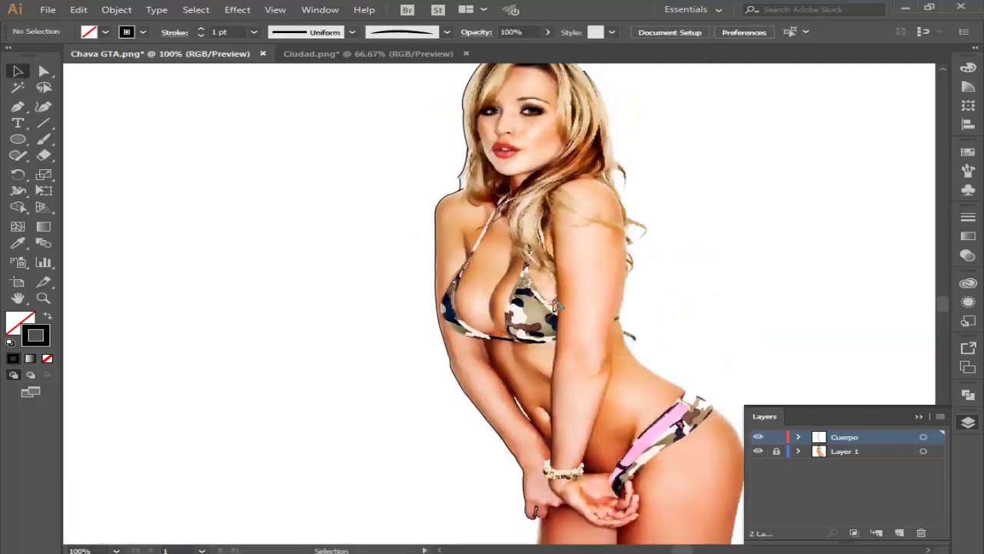
pyautogui.scroll(-2, 563, 305)
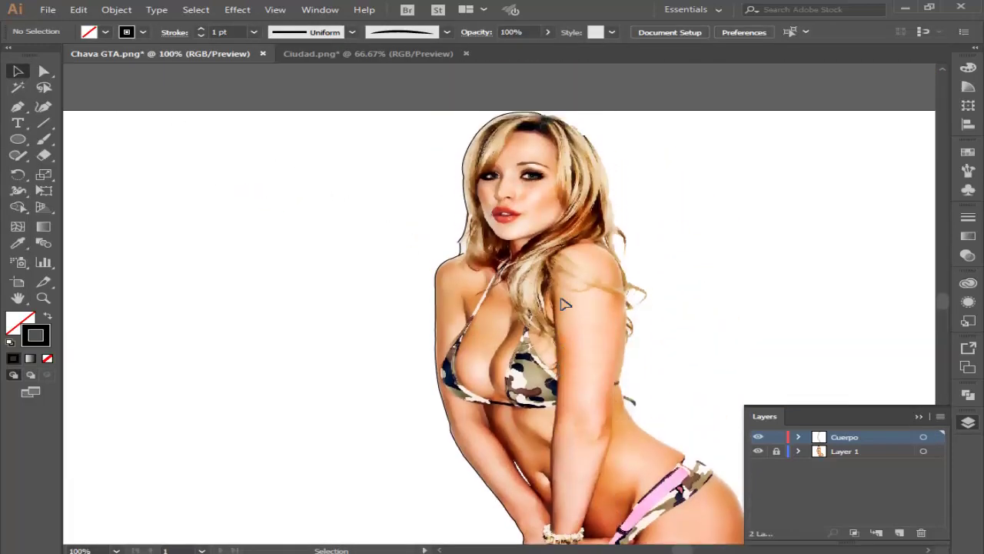
pyautogui.scroll(-2, 565, 345)
pyautogui.scroll(-2, 564, 398)
pyautogui.keyDown('alt'); pyautogui.scroll(4, 565, 397); pyautogui.keyUp('alt')
pyautogui.keyDown('alt'); pyautogui.scroll(1, 545, 392); pyautogui.keyUp('alt')
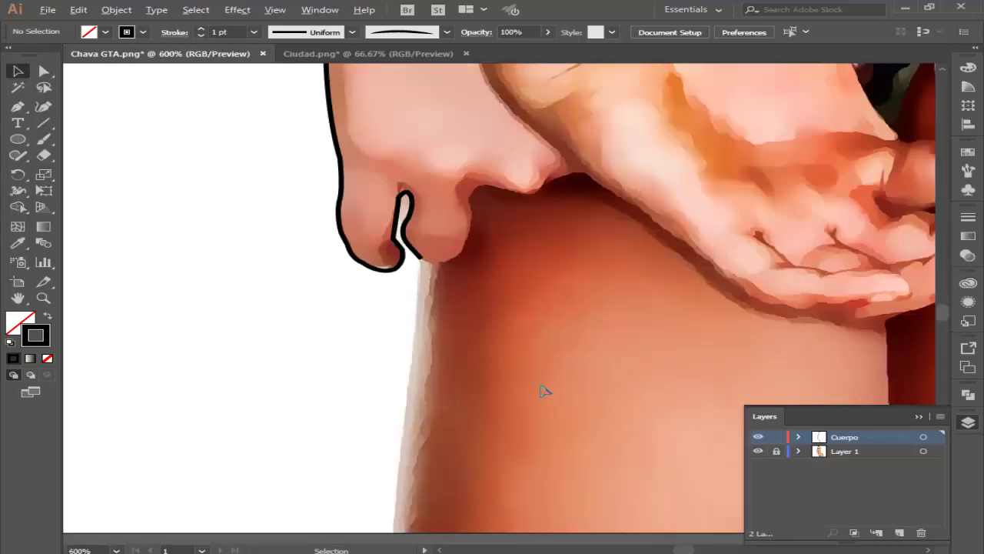
pyautogui.scroll(-2, 543, 391)
pyautogui.click(18, 106)
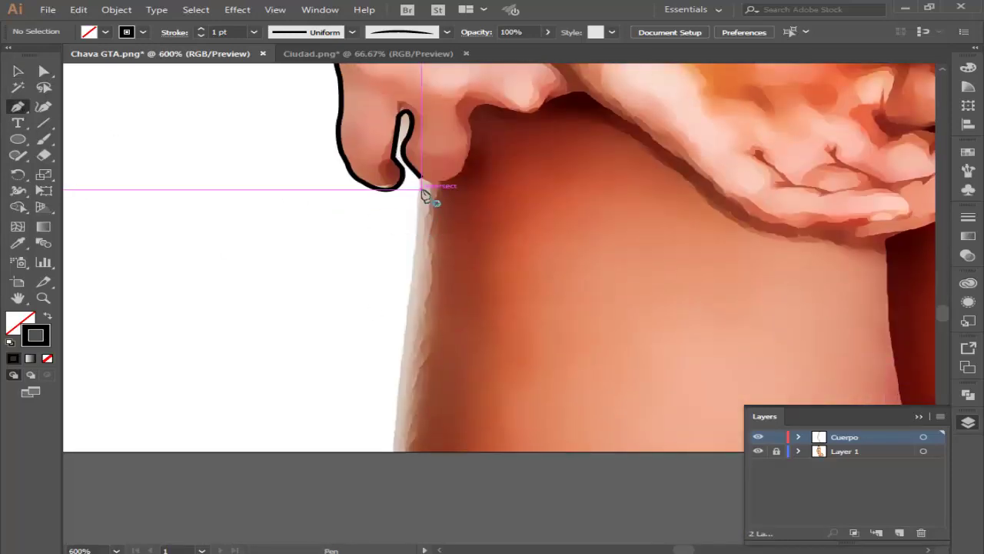
pyautogui.click(391, 450)
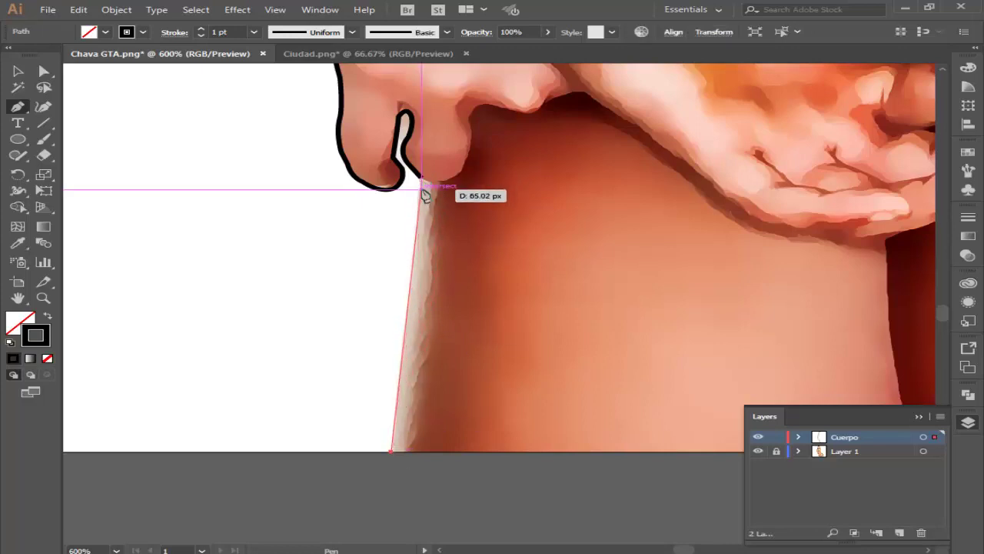
pyautogui.moveTo(422, 182)
pyautogui.mouseDown()
pyautogui.moveTo(451, 176)
pyautogui.moveTo(422, 193)
pyautogui.mouseUp()
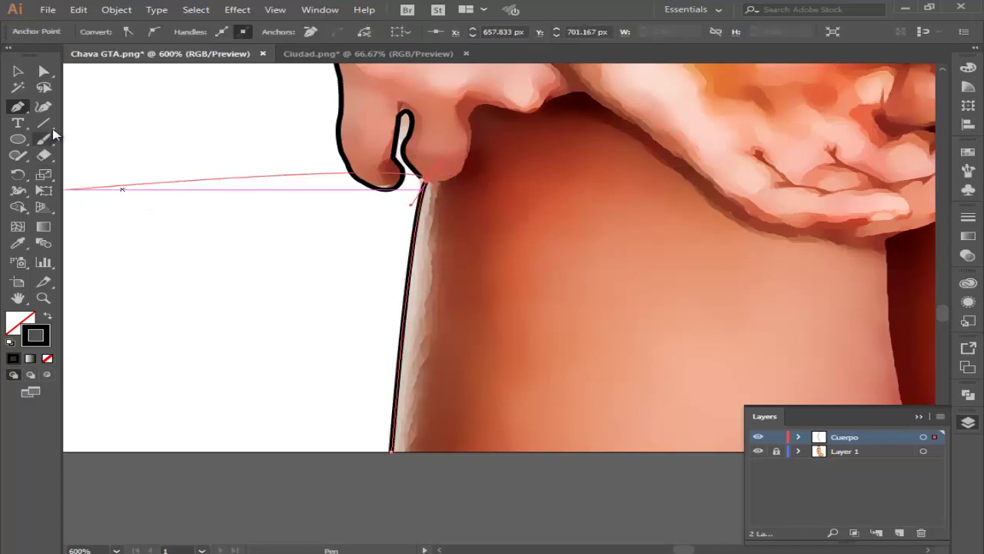
pyautogui.click(18, 72)
pyautogui.click(323, 292)
pyautogui.scroll(-3, 390, 306)
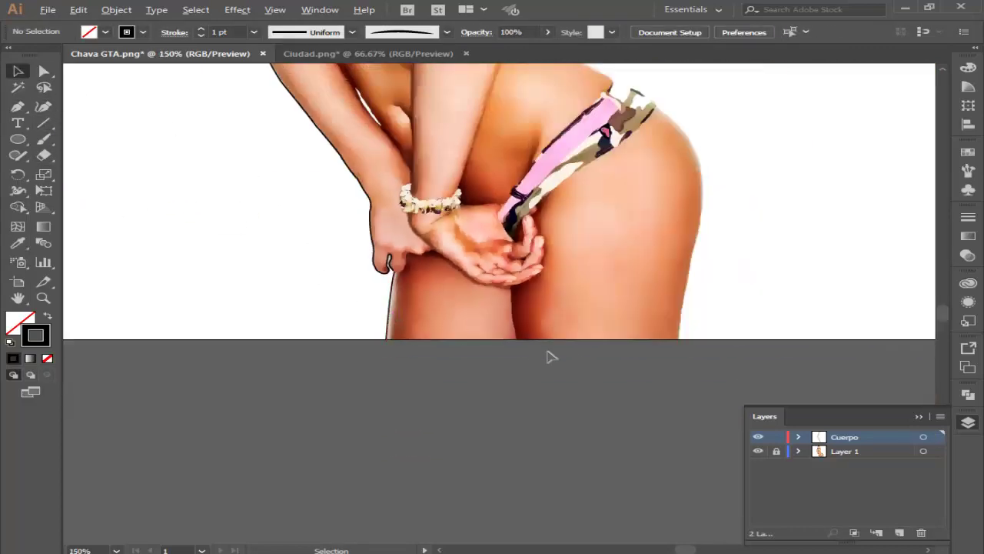
pyautogui.scroll(1, 567, 340)
pyautogui.scroll(2, 557, 340)
pyautogui.scroll(3, 547, 338)
pyautogui.scroll(2, 547, 336)
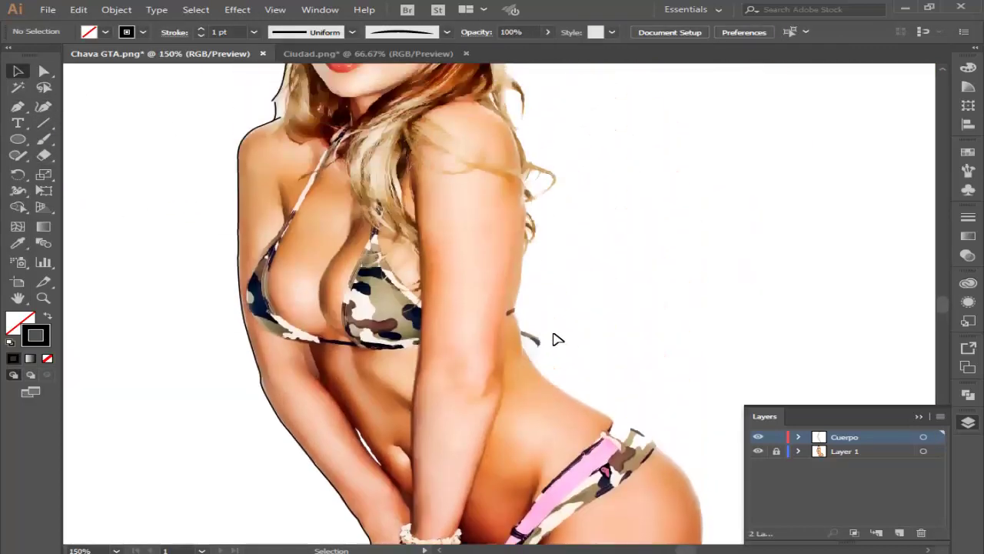
pyautogui.scroll(1, 553, 333)
pyautogui.scroll(3, 553, 332)
pyautogui.scroll(2, 474, 143)
pyautogui.scroll(1, 475, 144)
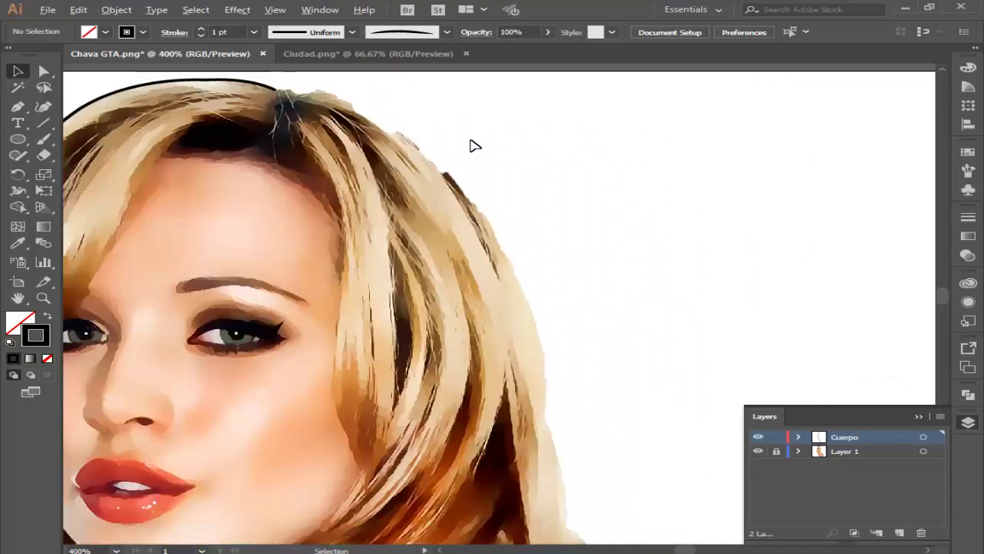
# Step: Create a new layer at the top of the stack and rename it cuerpo2
pyautogui.click(15, 108)
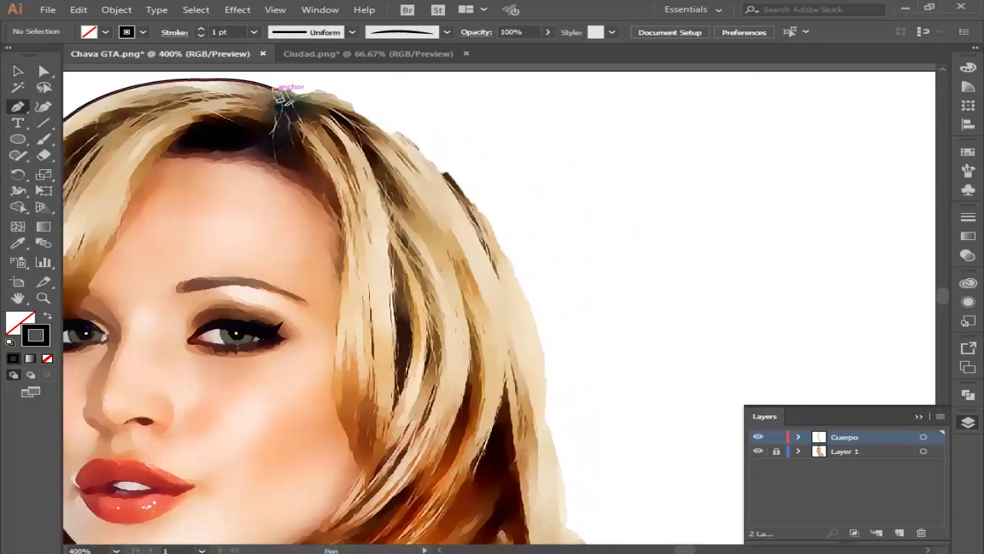
pyautogui.scroll(3, 296, 100)
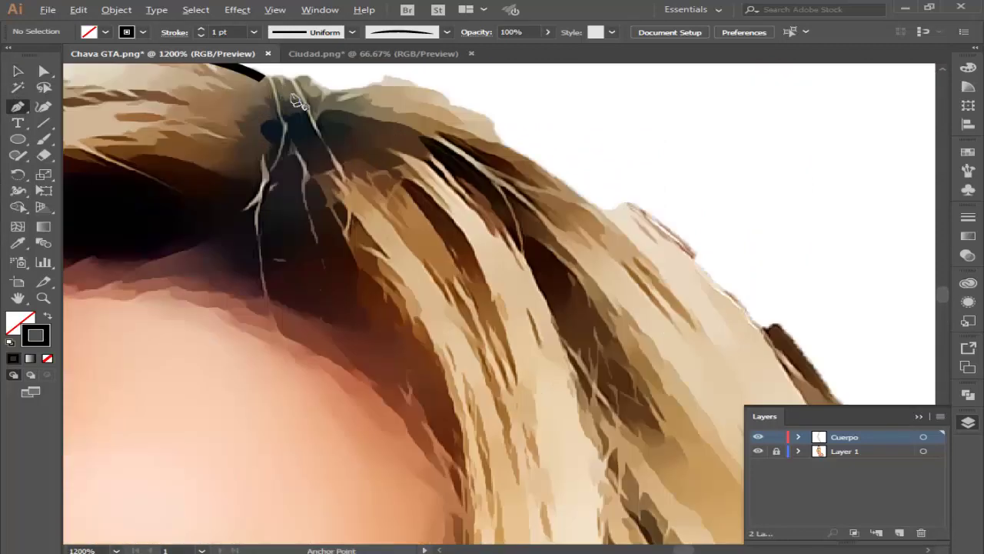
pyautogui.click(899, 533)
pyautogui.doubleClick(845, 437)
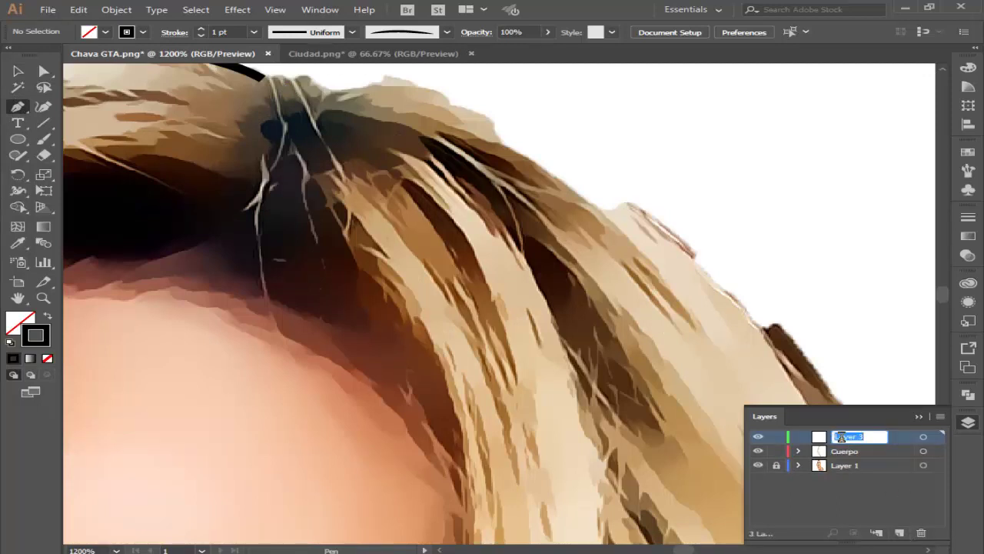
pyautogui.write('cuerpo2')
pyautogui.press('Return')
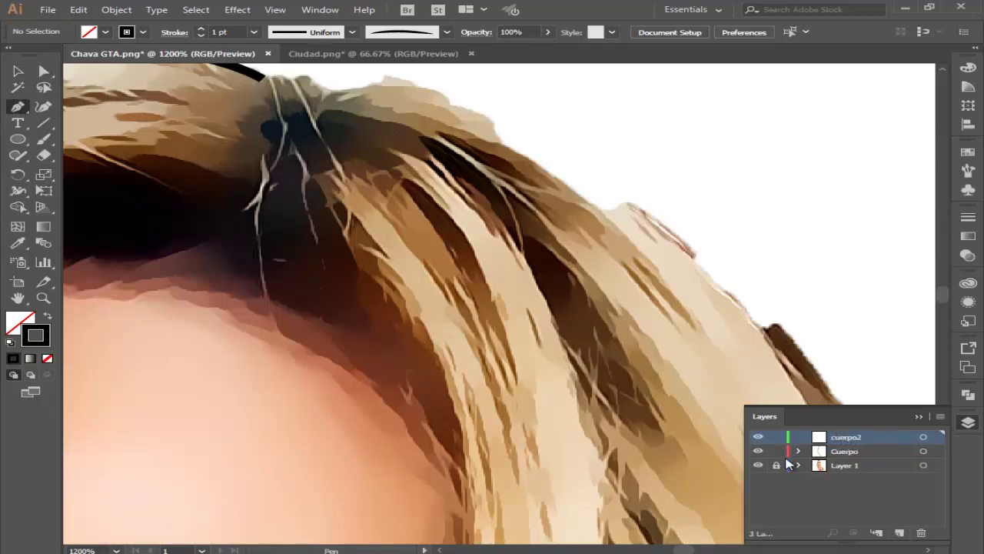
# Step: Trace a black curved outline along the top edge of the hair
pyautogui.click(248, 79)
pyautogui.moveTo(325, 90)
pyautogui.mouseDown()
pyautogui.moveTo(360, 114)
pyautogui.moveTo(389, 82)
pyautogui.mouseUp()
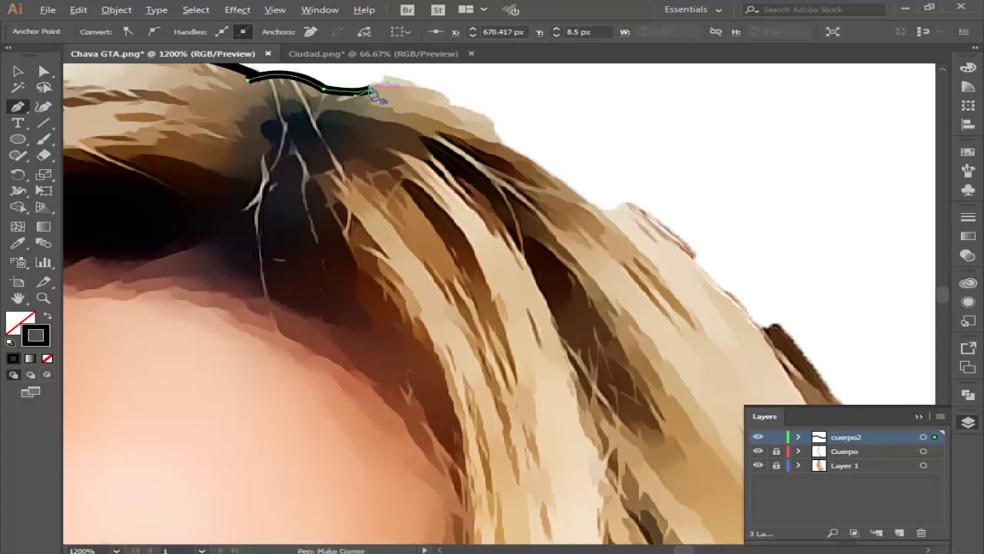
pyautogui.moveTo(450, 100); pyautogui.dragTo(504, 177)
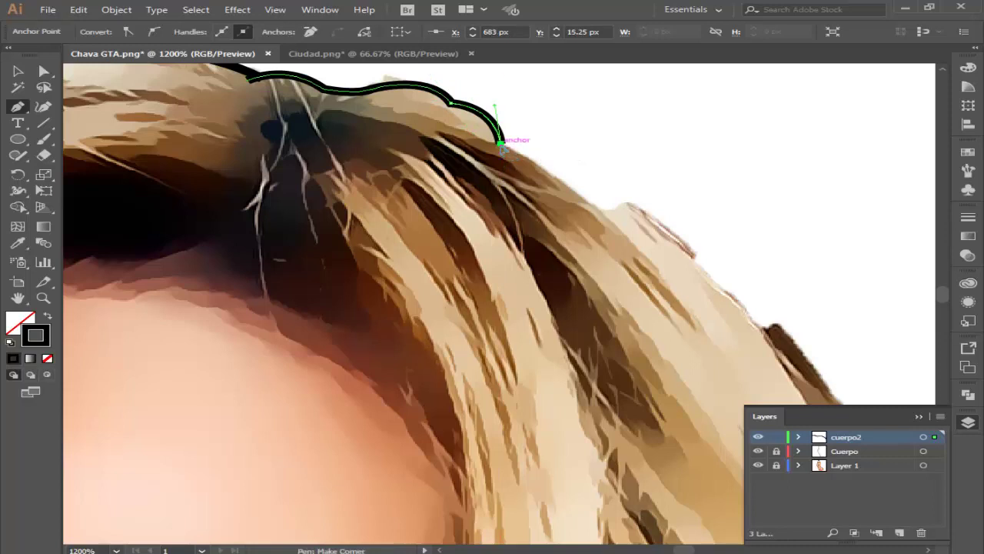
pyautogui.click(500, 144)
pyautogui.click(593, 206)
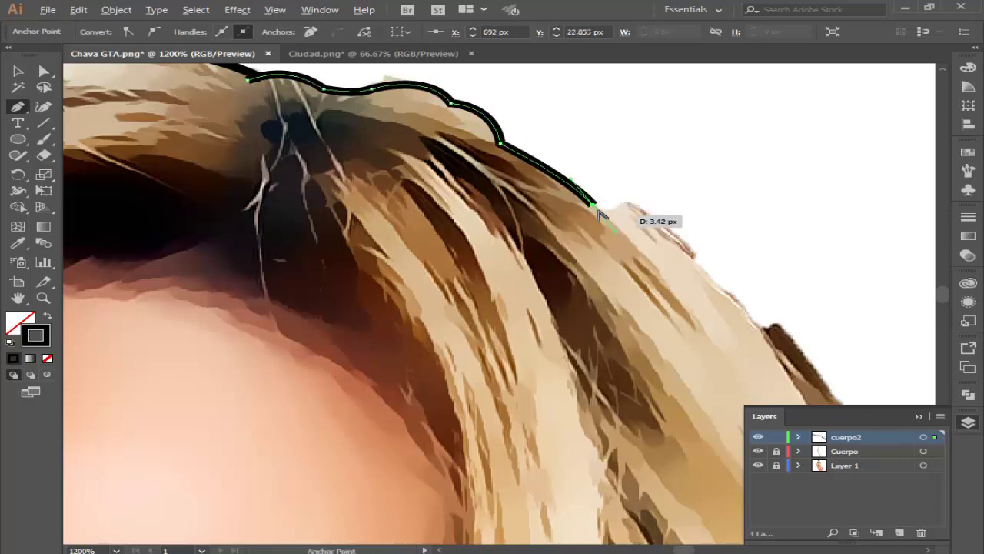
pyautogui.moveTo(625, 206); pyautogui.dragTo(631, 213)
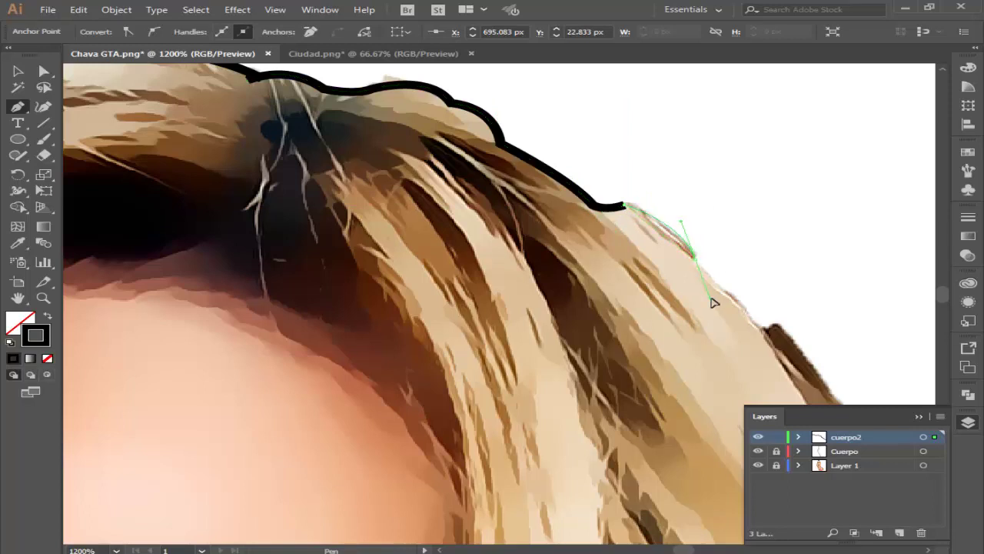
pyautogui.moveTo(695, 259); pyautogui.dragTo(739, 302)
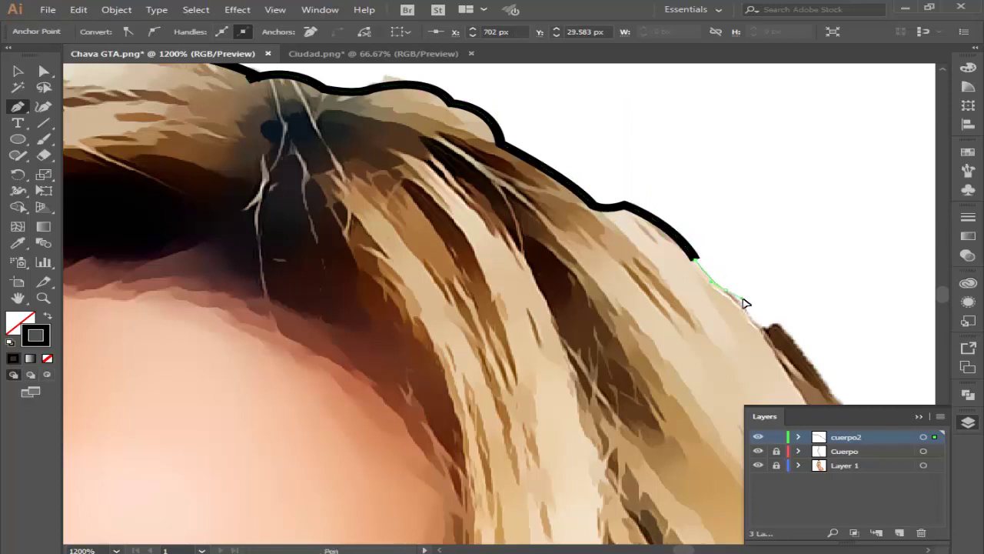
pyautogui.click(725, 288)
pyautogui.moveTo(769, 336); pyautogui.dragTo(771, 339)
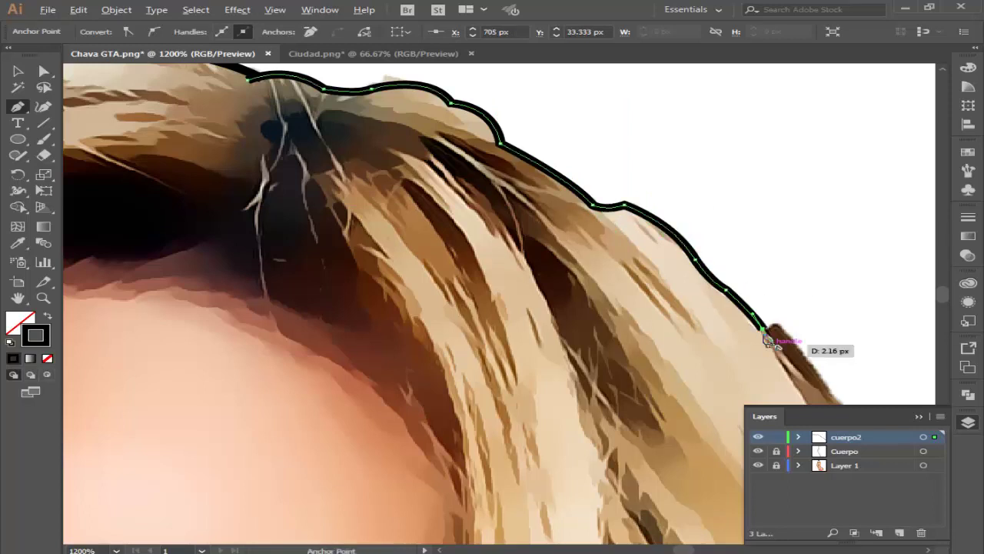
pyautogui.scroll(-6, 769, 336)
pyautogui.scroll(3, 843, 366)
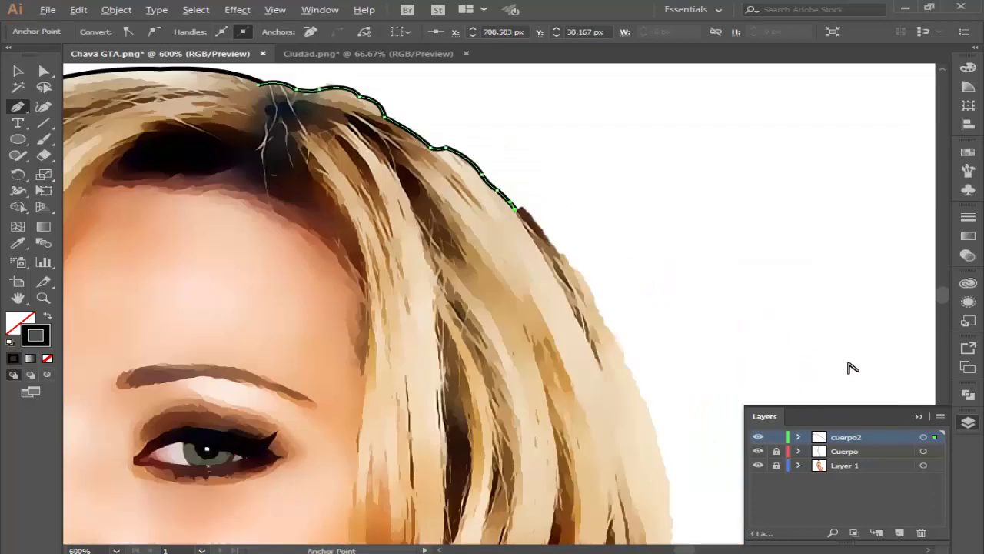
pyautogui.scroll(1, 608, 319)
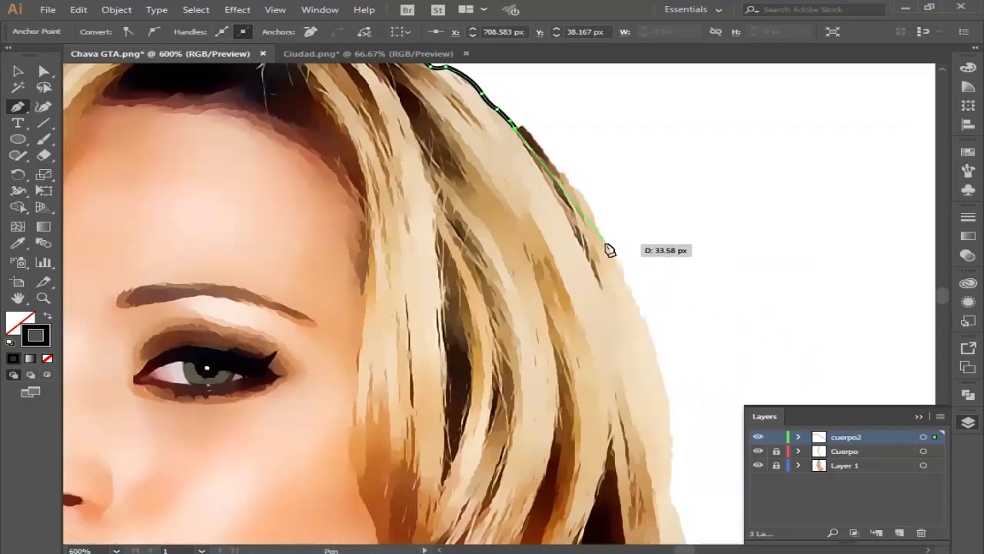
# Step: Continue the outline down the hair's side toward the shoulder and finish the path
pyautogui.moveTo(616, 256); pyautogui.dragTo(606, 248)
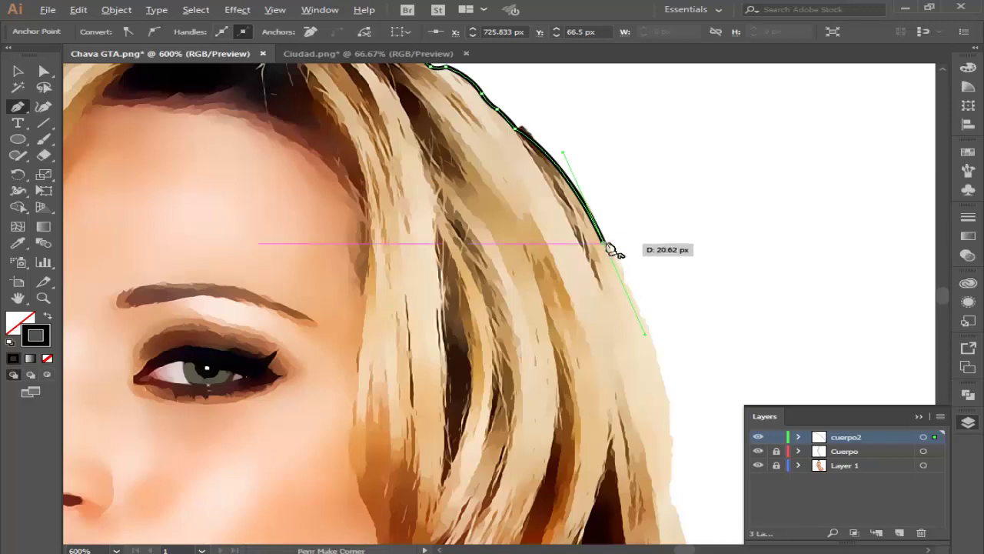
pyautogui.moveTo(630, 292); pyautogui.dragTo(626, 287)
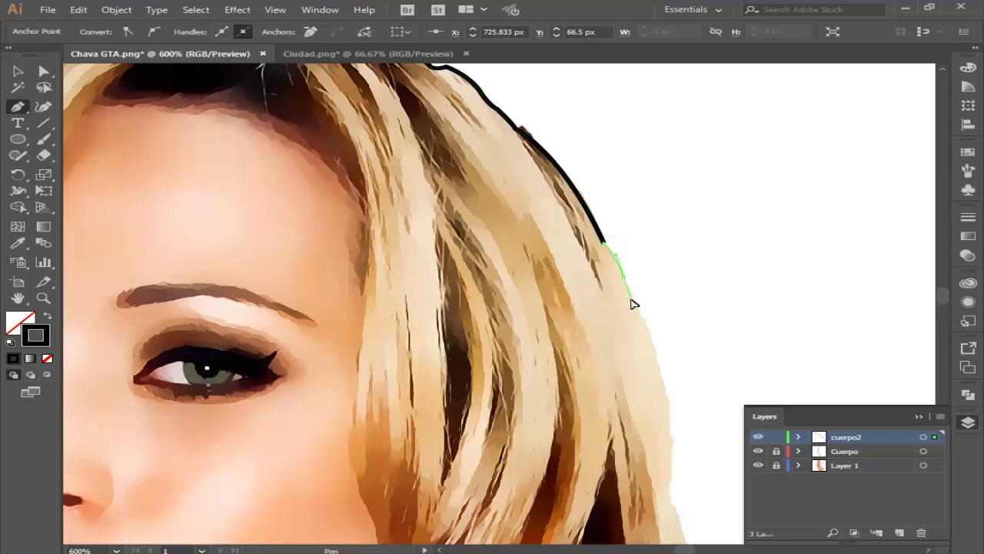
pyautogui.click(625, 281)
pyautogui.scroll(-3, 661, 315)
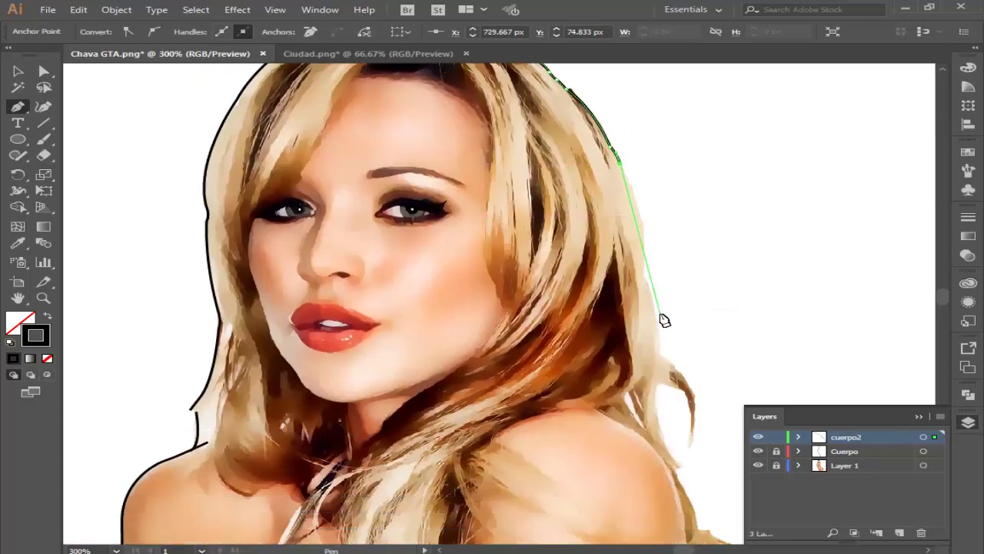
pyautogui.scroll(3, 664, 320)
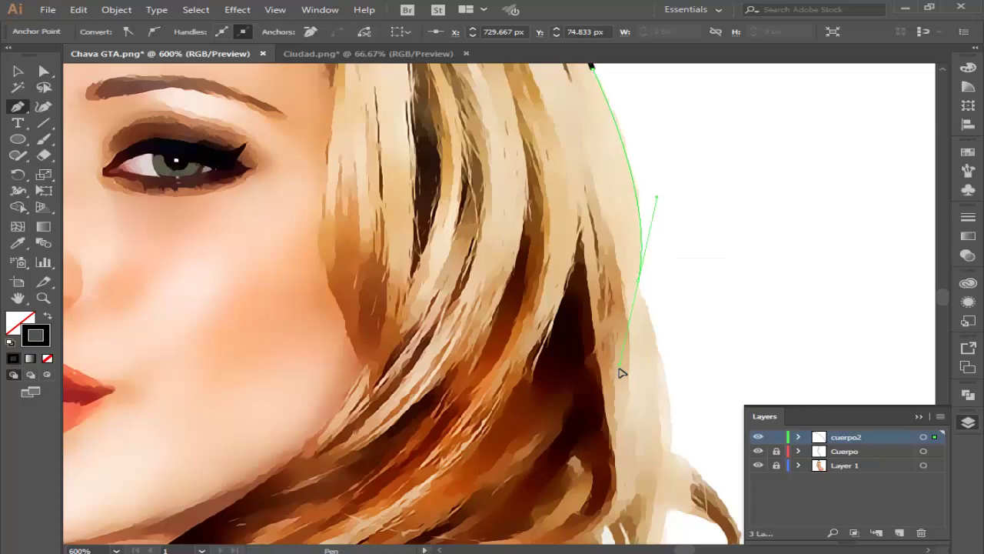
pyautogui.moveTo(623, 373); pyautogui.dragTo(624, 361)
pyautogui.click(641, 280)
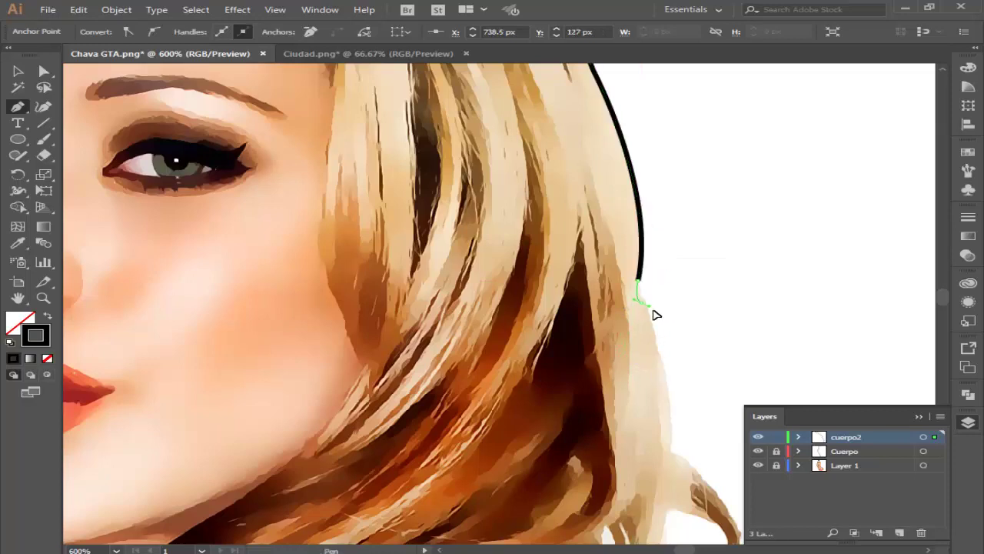
pyautogui.scroll(-3, 648, 308)
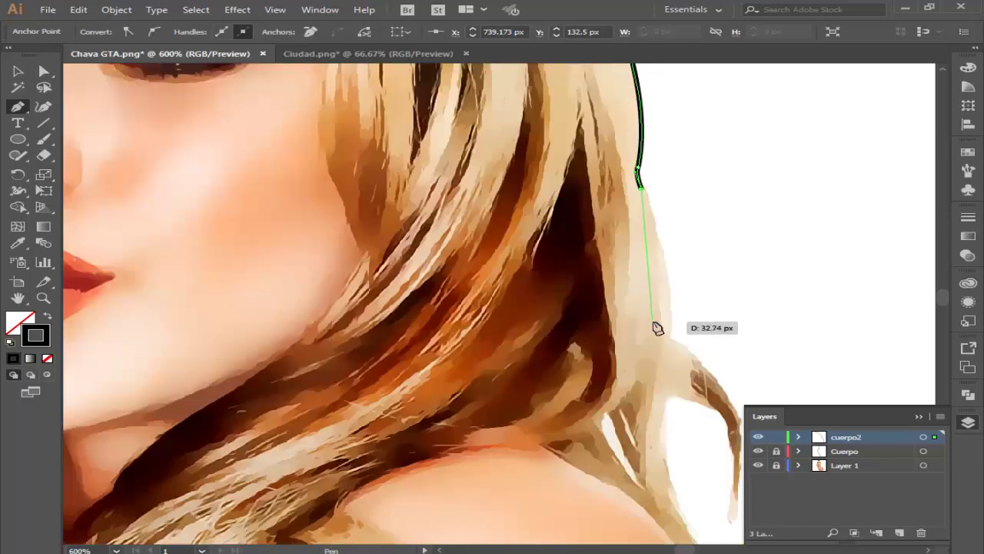
pyautogui.moveTo(668, 338); pyautogui.dragTo(648, 391)
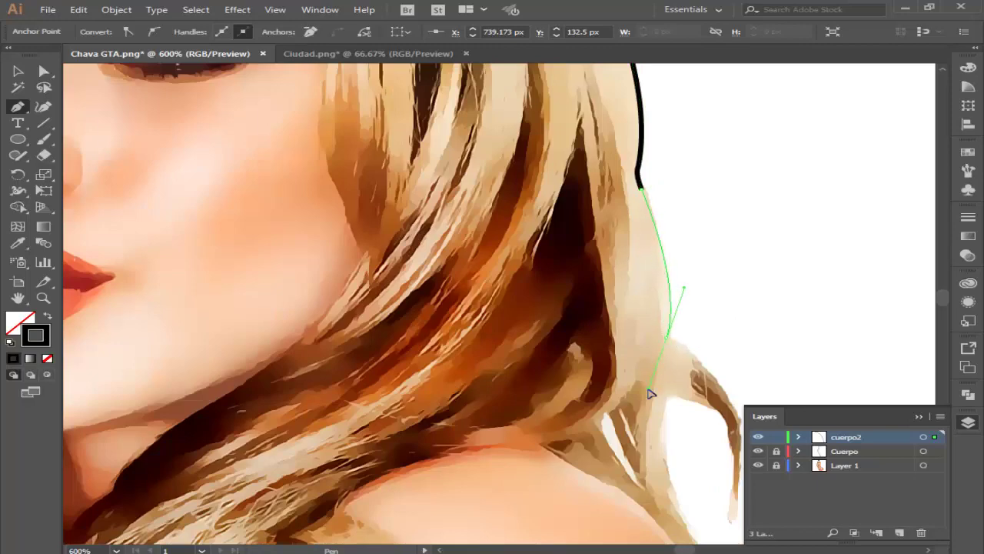
pyautogui.click(17, 71)
pyautogui.click(797, 162)
# Step: Extend the hair outline from its open end down the protruding strand
pyautogui.scroll(-3, 792, 184)
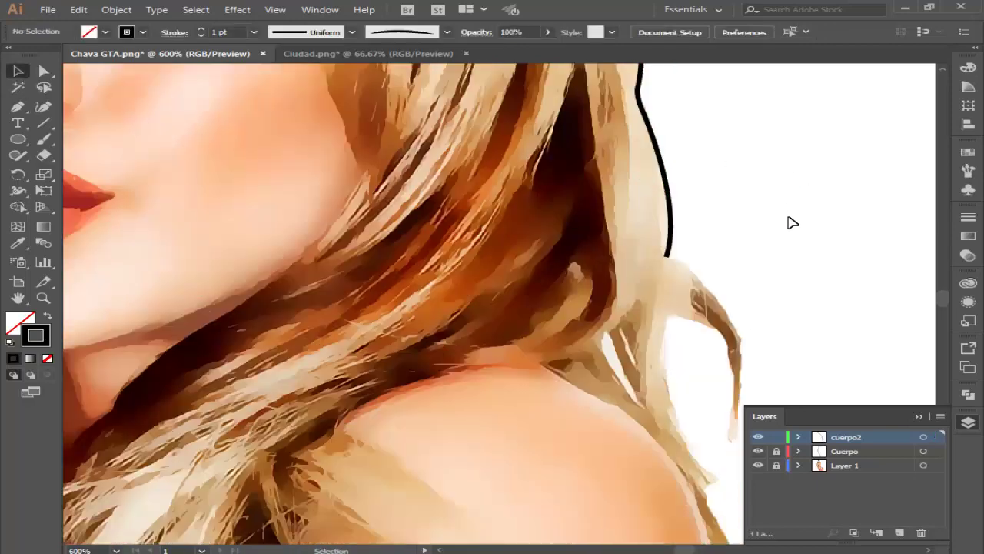
pyautogui.click(18, 106)
pyautogui.scroll(-2, 725, 264)
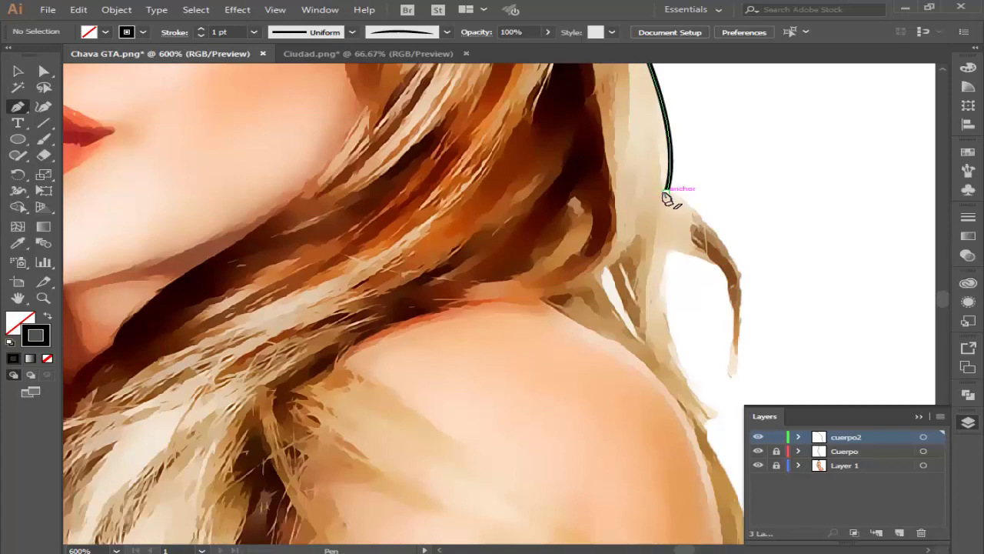
pyautogui.click(666, 190)
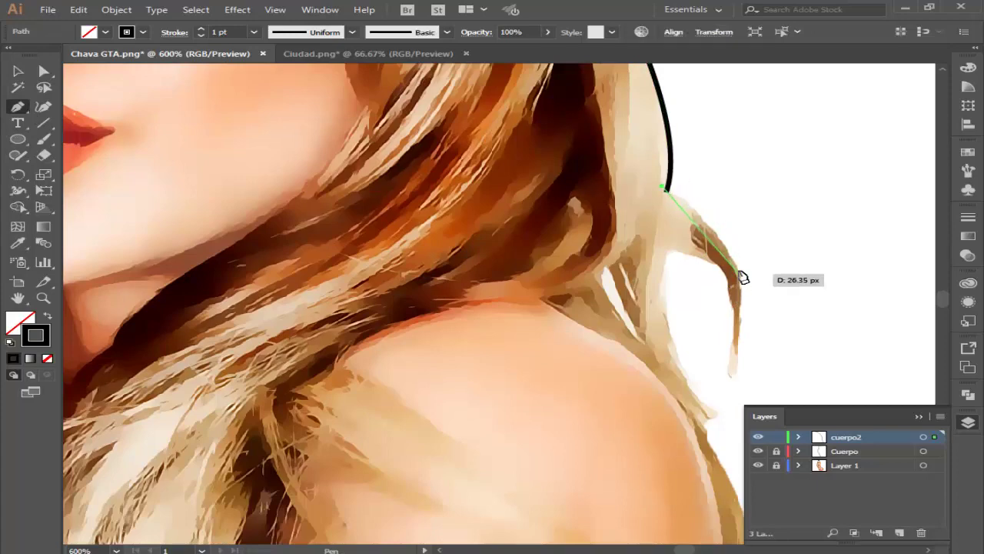
pyautogui.moveTo(738, 273); pyautogui.dragTo(743, 290)
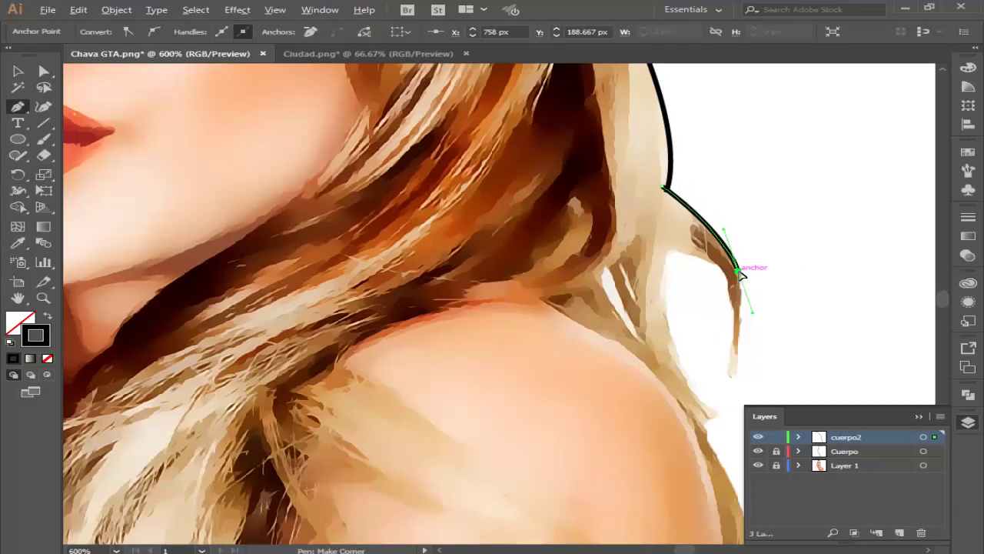
pyautogui.click(738, 362)
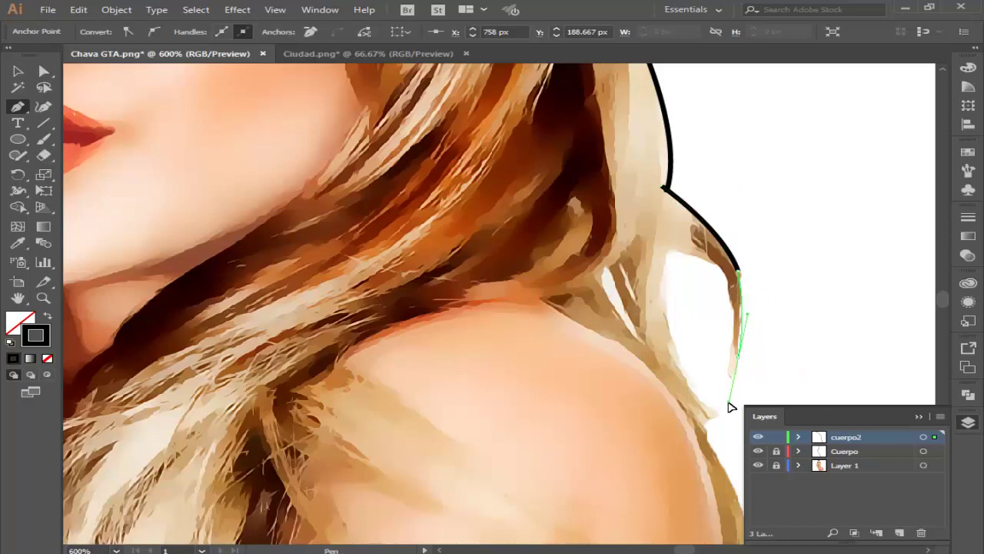
pyautogui.click(18, 71)
pyautogui.click(826, 165)
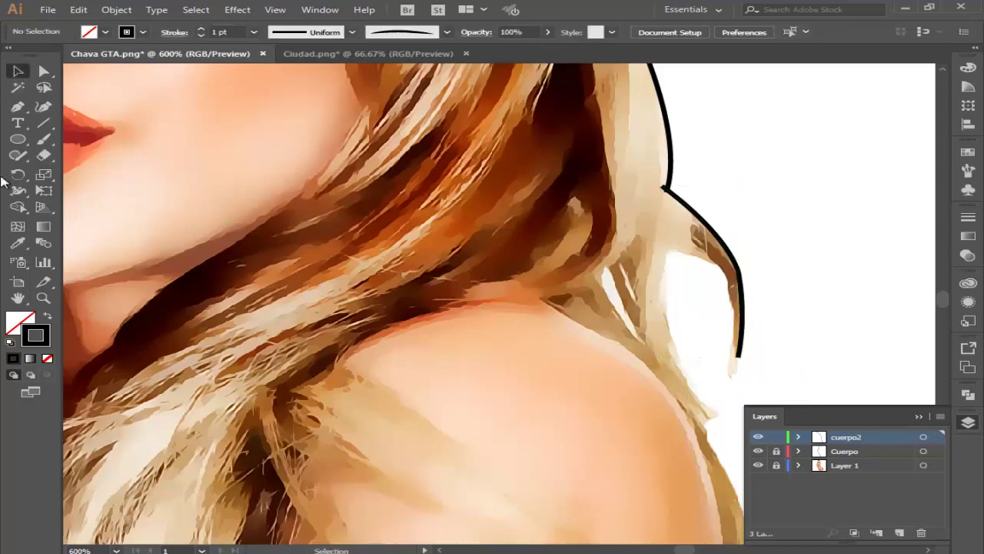
# Step: Draw a short curved line along the strand's inner edge
pyautogui.click(17, 106)
pyautogui.click(666, 251)
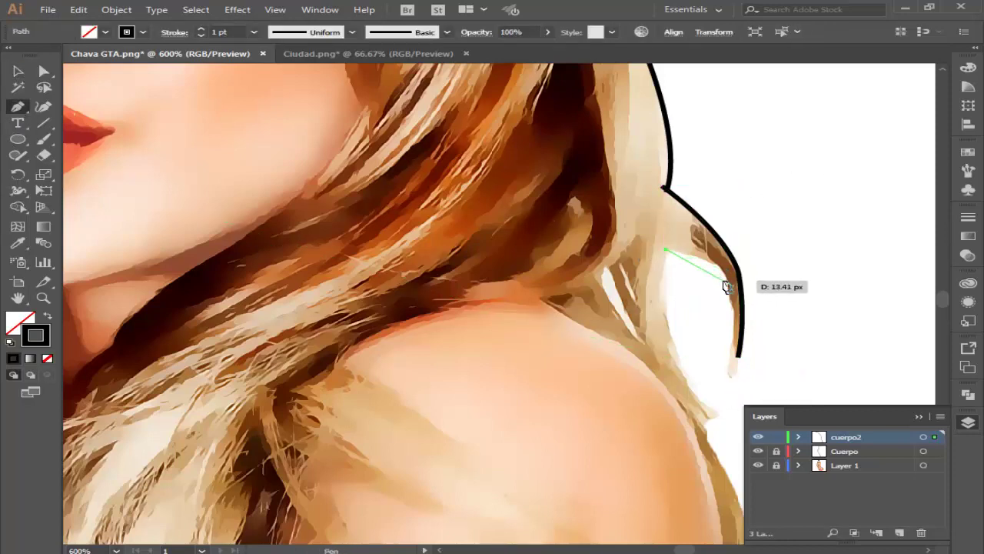
pyautogui.moveTo(727, 275); pyautogui.dragTo(744, 277)
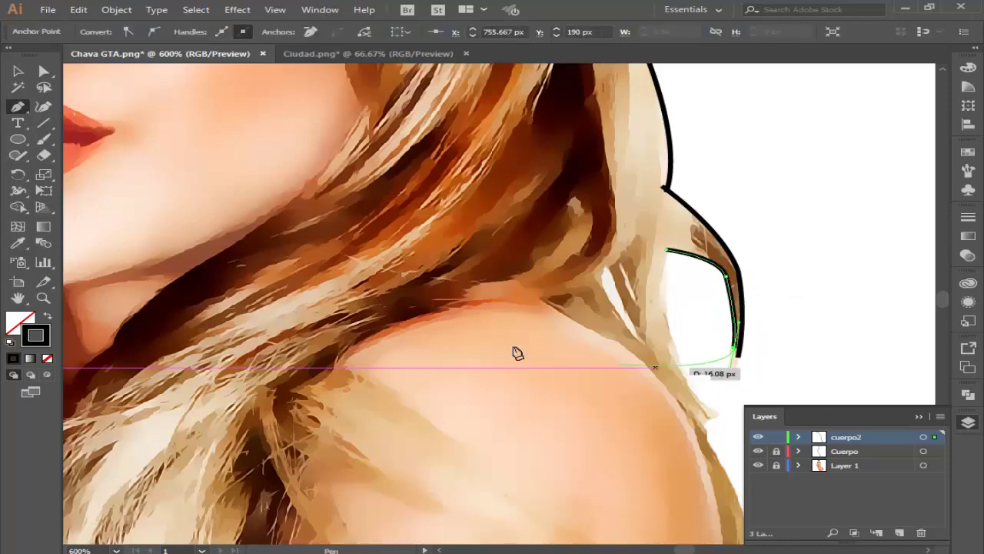
pyautogui.press('v')
pyautogui.click(738, 154)
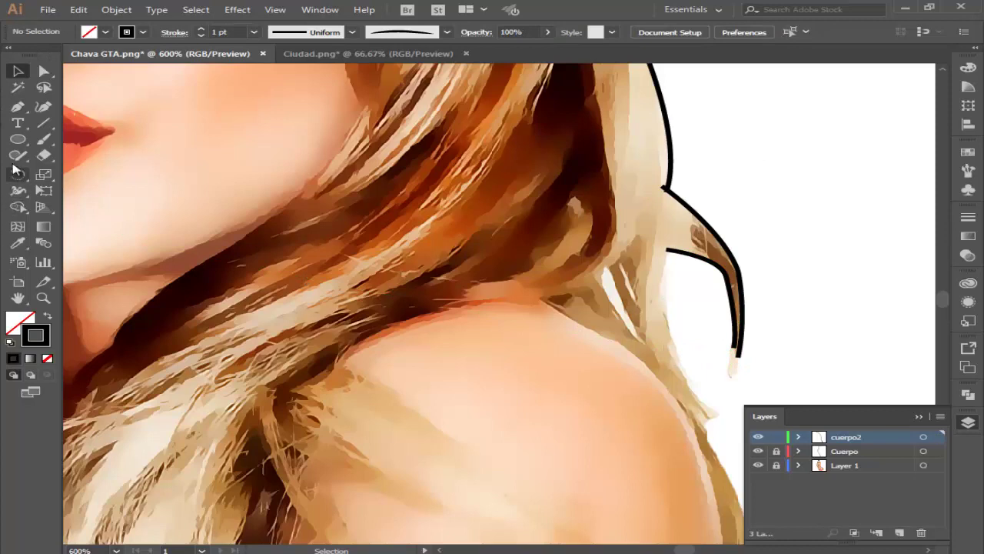
# Step: Continue the outline from its last end point down the hair edge, adding a sharp corner
pyautogui.click(20, 106)
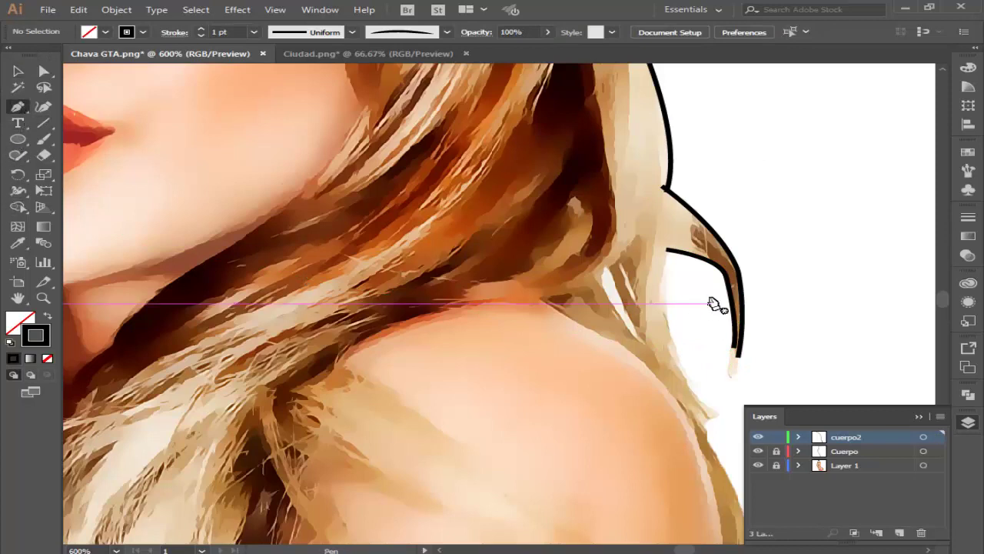
pyautogui.click(668, 251)
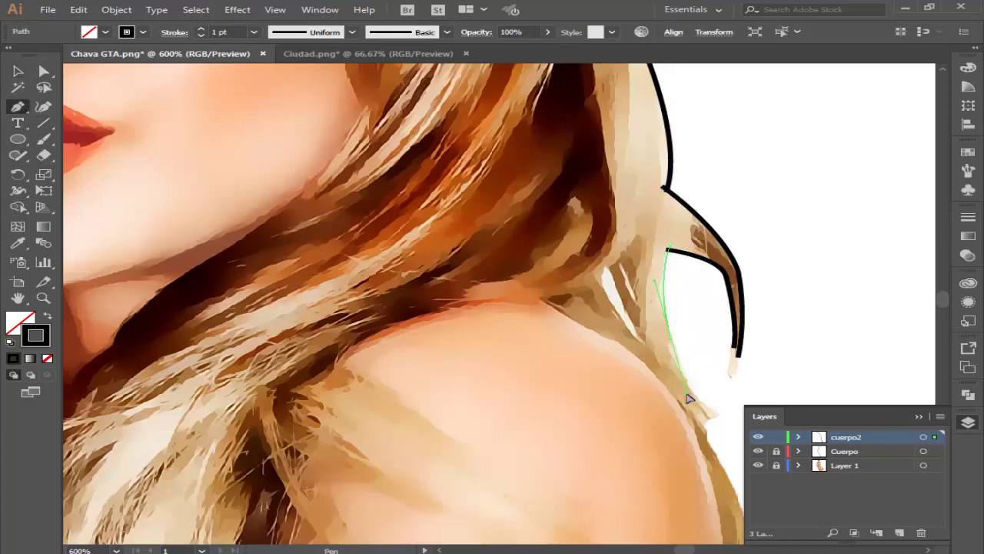
pyautogui.moveTo(669, 339); pyautogui.dragTo(718, 323)
pyautogui.scroll(-3, 684, 342)
pyautogui.moveTo(761, 364); pyautogui.dragTo(757, 359)
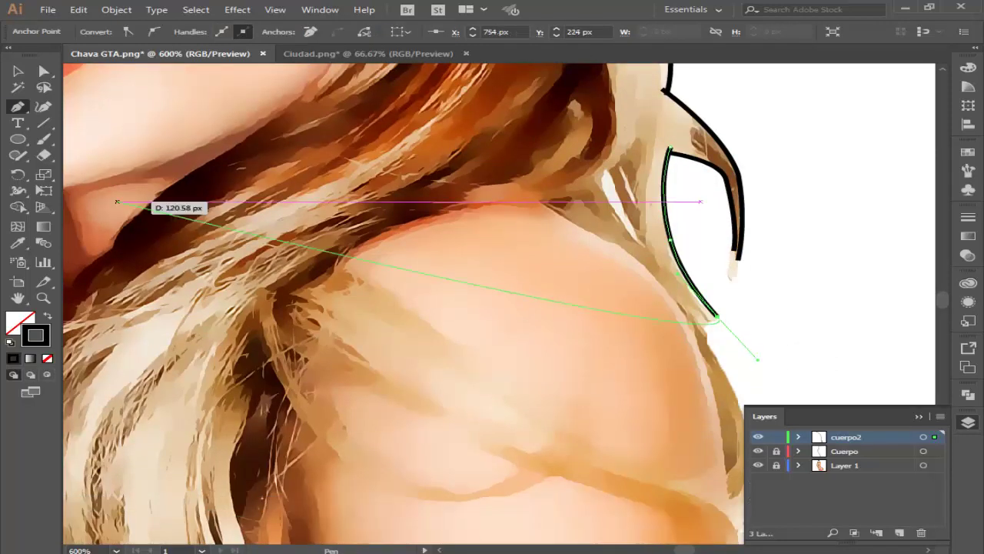
pyautogui.click(715, 329)
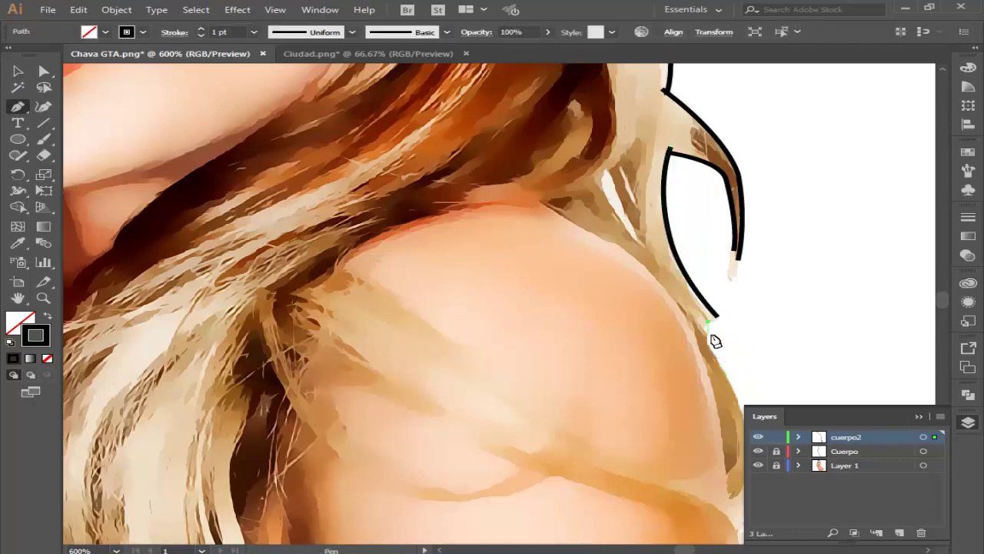
pyautogui.moveTo(715, 338); pyautogui.dragTo(720, 366)
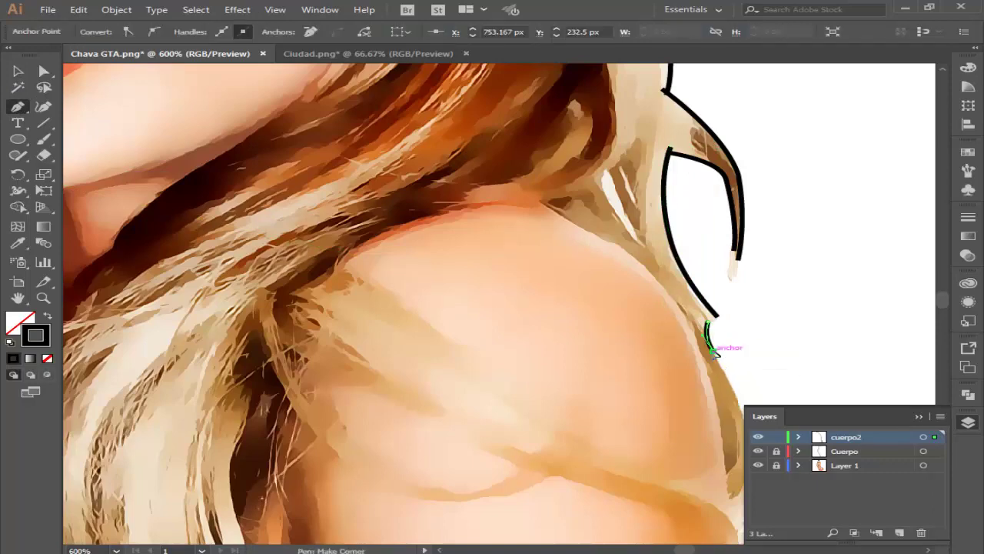
pyautogui.scroll(-3, 726, 354)
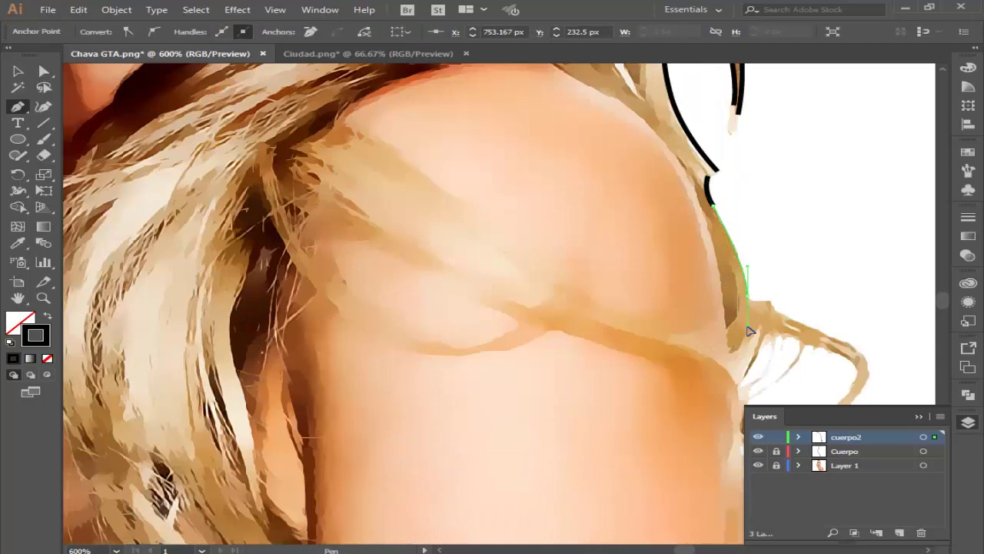
# Step: Trace the outline along the shoulder edge and around the pointed bikini tip
pyautogui.click(747, 296)
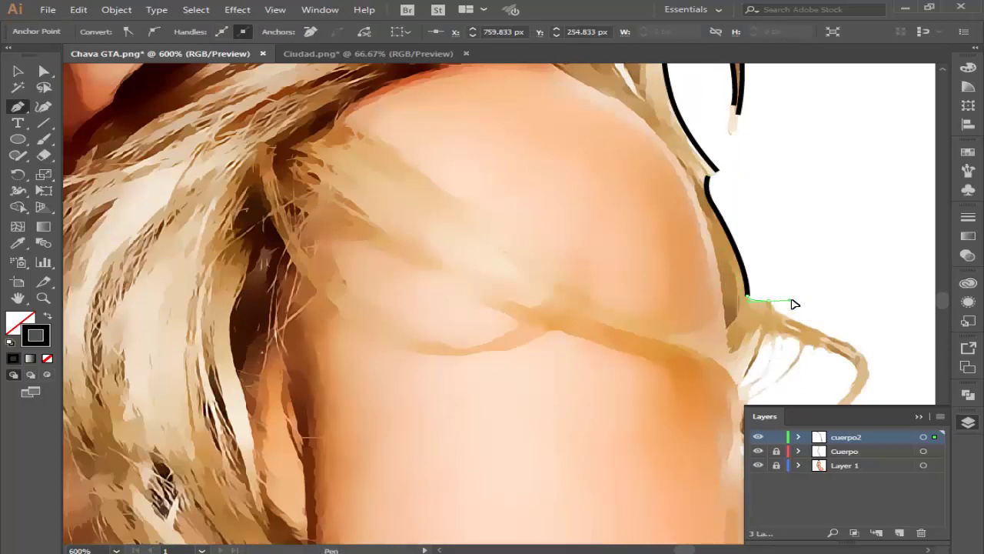
pyautogui.moveTo(794, 304); pyautogui.dragTo(801, 328)
pyautogui.scroll(-3, 808, 325)
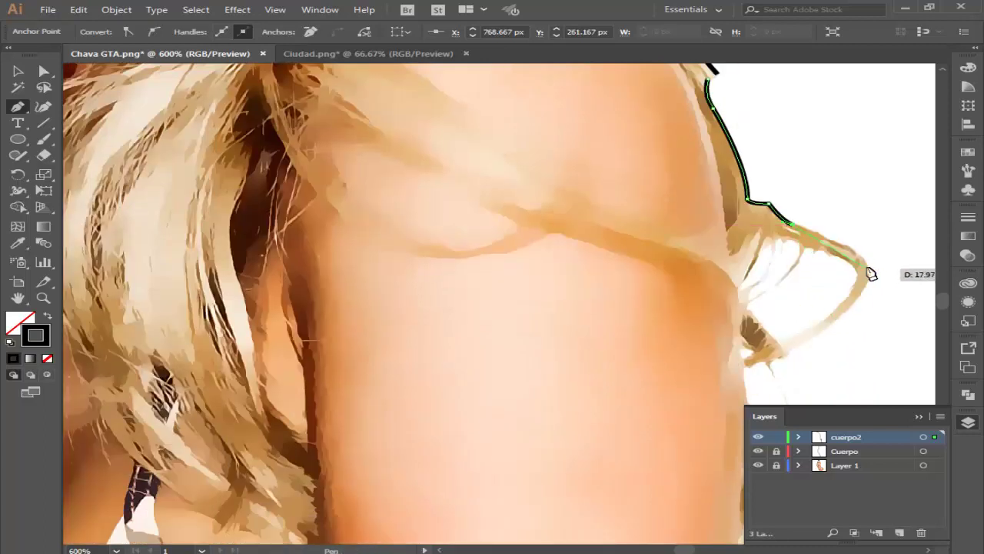
pyautogui.moveTo(867, 267); pyautogui.dragTo(869, 288)
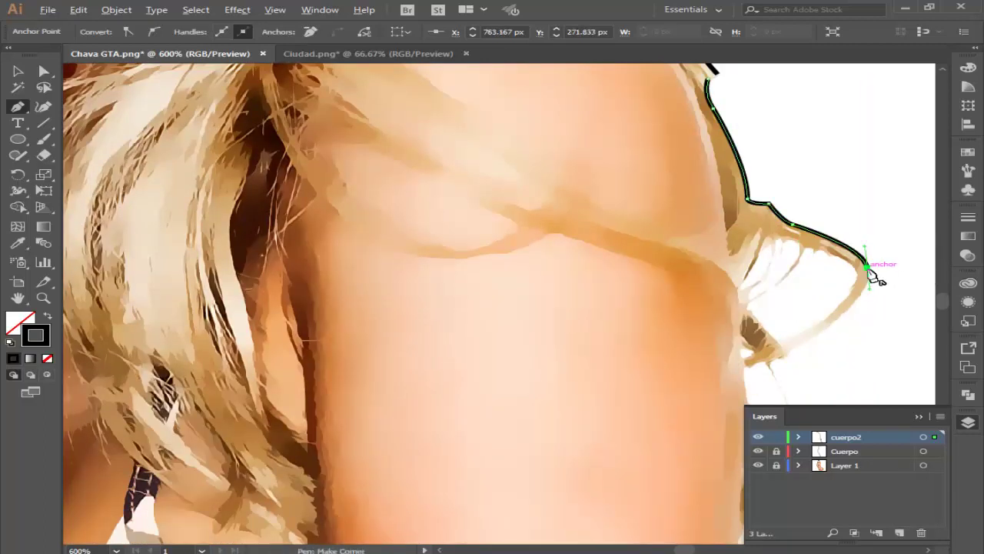
pyautogui.scroll(-1, 869, 282)
pyautogui.moveTo(788, 336)
pyautogui.mouseDown()
pyautogui.moveTo(681, 401)
pyautogui.moveTo(758, 330)
pyautogui.moveTo(745, 372)
pyautogui.mouseUp()
pyautogui.click(787, 336)
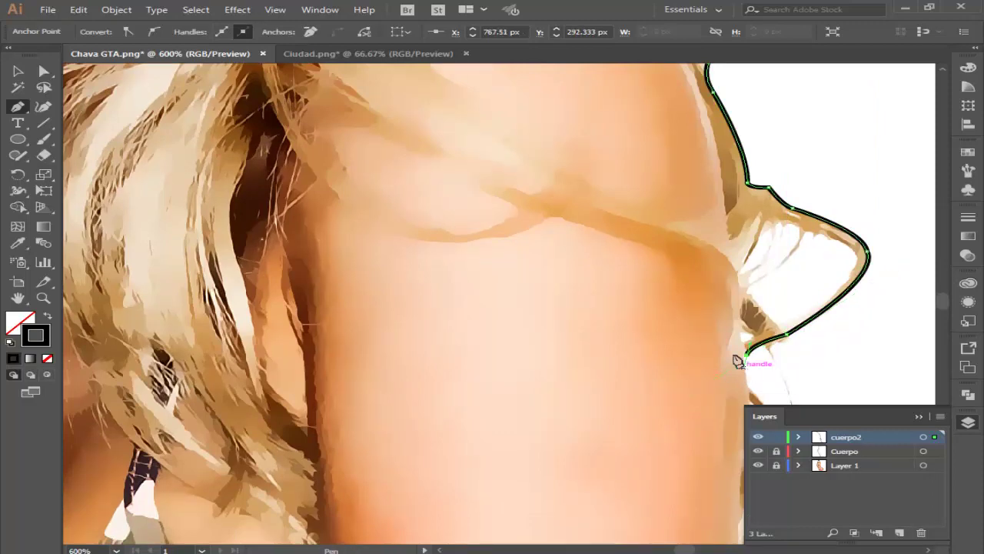
pyautogui.press('v')
pyautogui.click(813, 125)
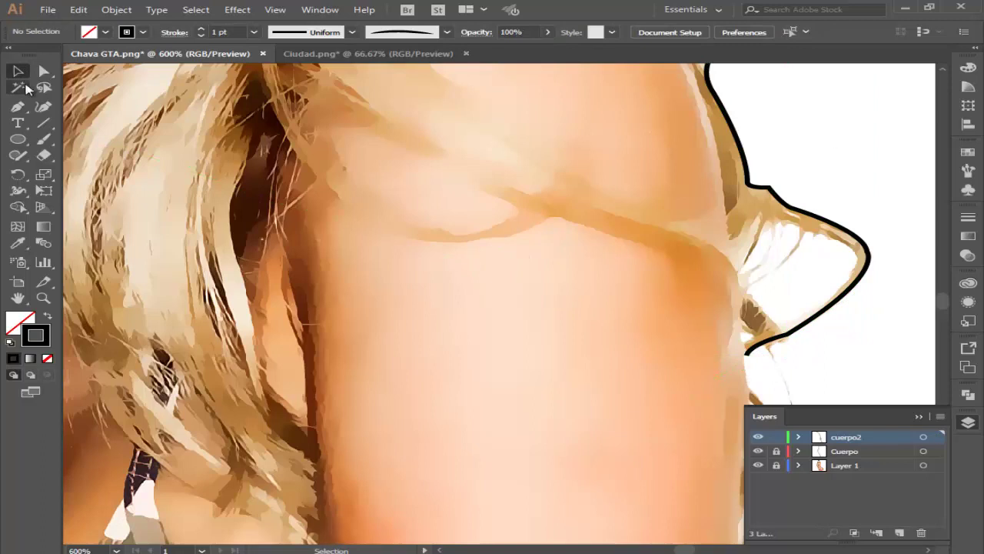
# Step: Draw a curved stroke along the bikini's inside edge toward its lower left
pyautogui.click(12, 108)
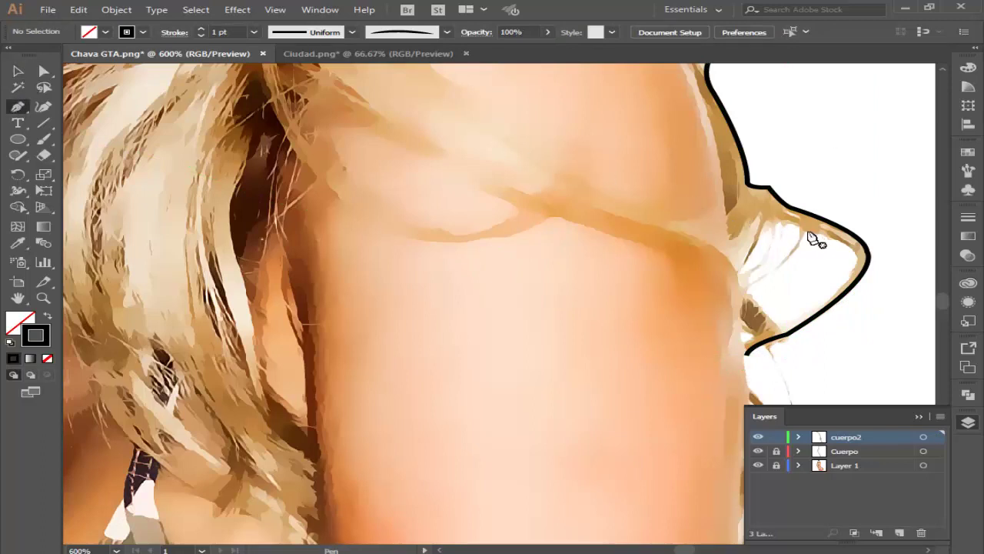
pyautogui.moveTo(812, 238)
pyautogui.mouseDown()
pyautogui.moveTo(851, 288)
pyautogui.moveTo(784, 329)
pyautogui.mouseUp()
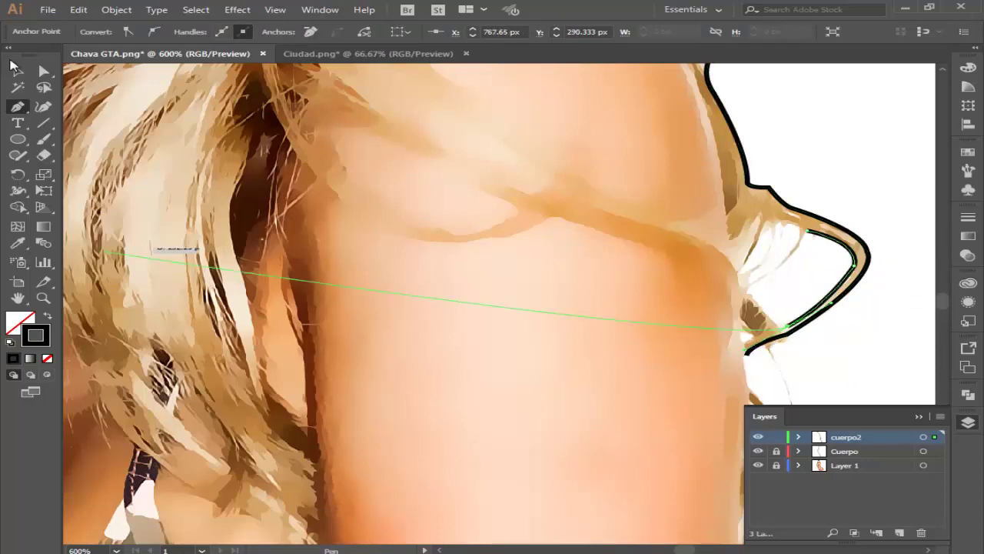
pyautogui.click(13, 68)
pyautogui.click(15, 107)
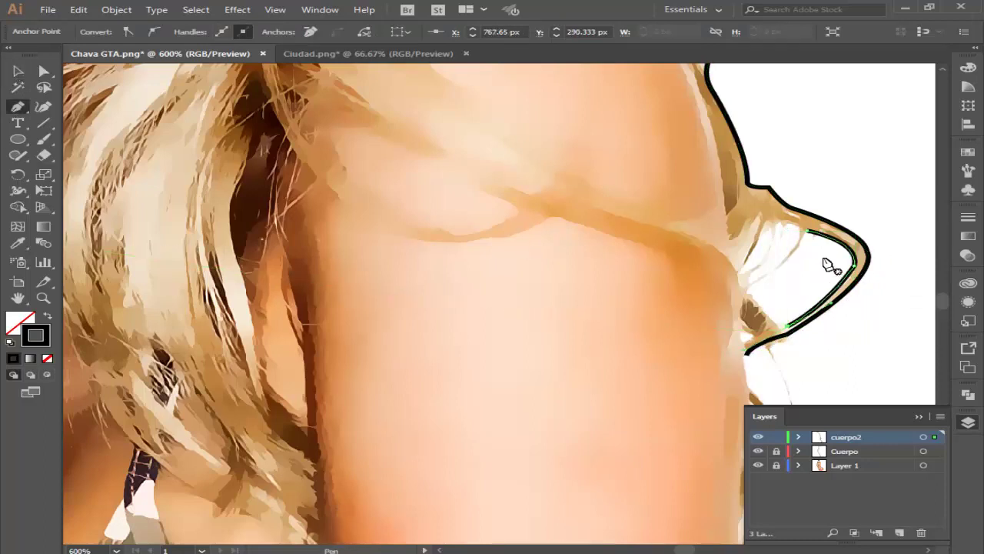
pyautogui.moveTo(753, 296); pyautogui.dragTo(788, 332)
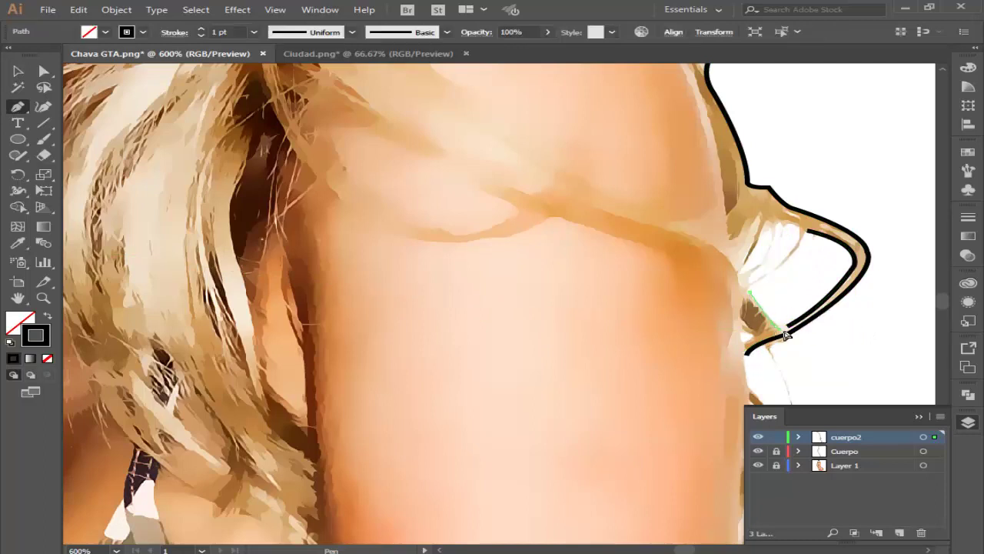
pyautogui.click(18, 70)
pyautogui.click(18, 106)
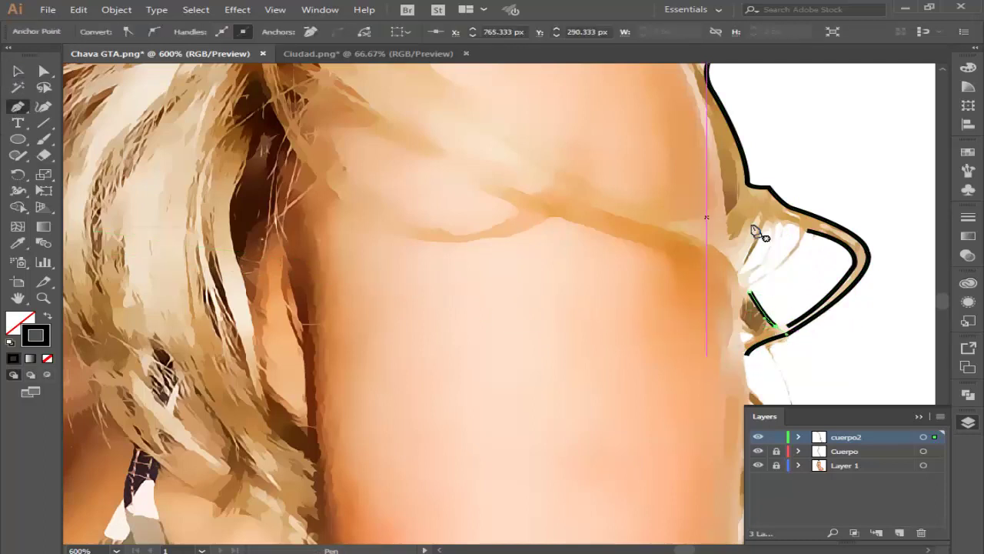
# Step: Add two short straight strokes inside the bikini shape, each as a separate path
pyautogui.scroll(-3, 778, 306)
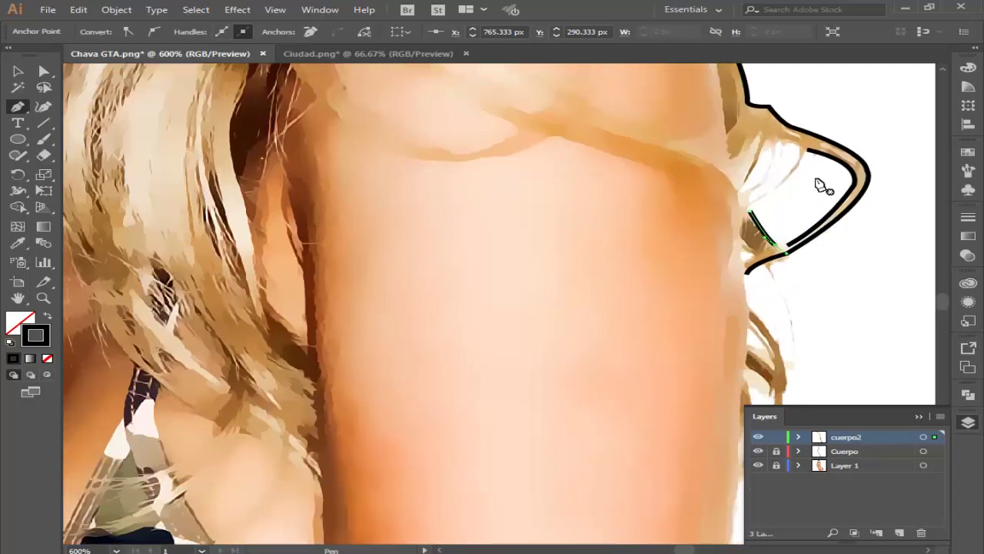
pyautogui.click(808, 159)
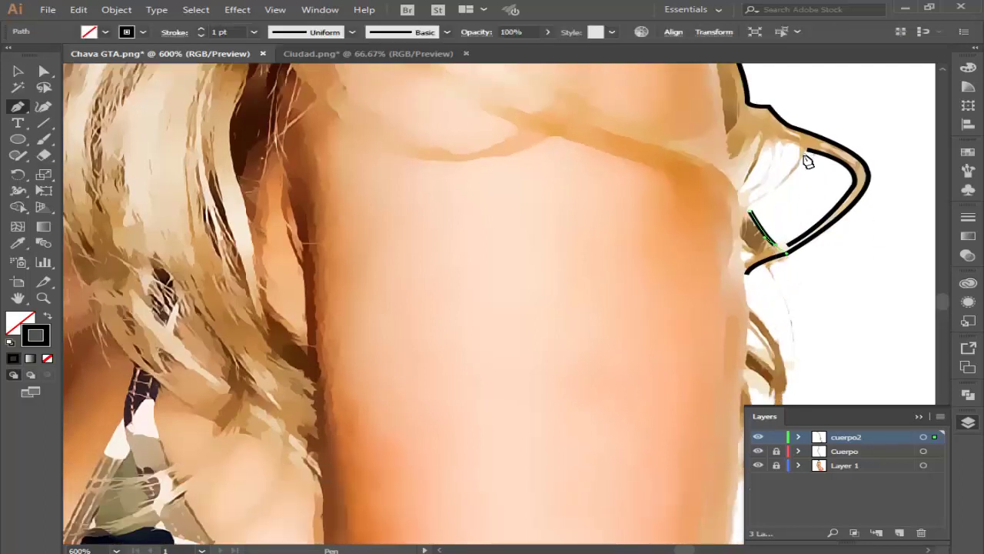
pyautogui.click(752, 209)
pyautogui.click(19, 72)
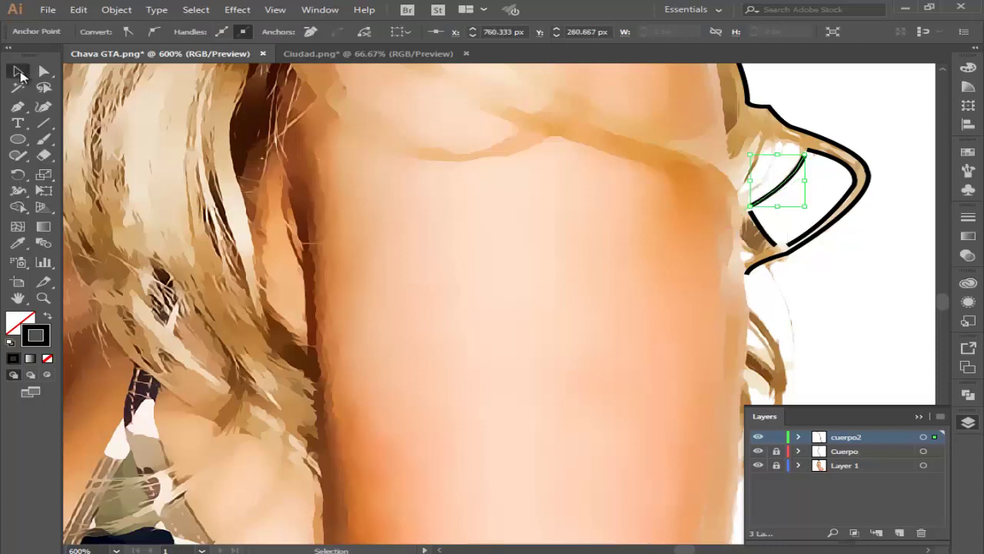
pyautogui.click(894, 251)
pyautogui.click(18, 107)
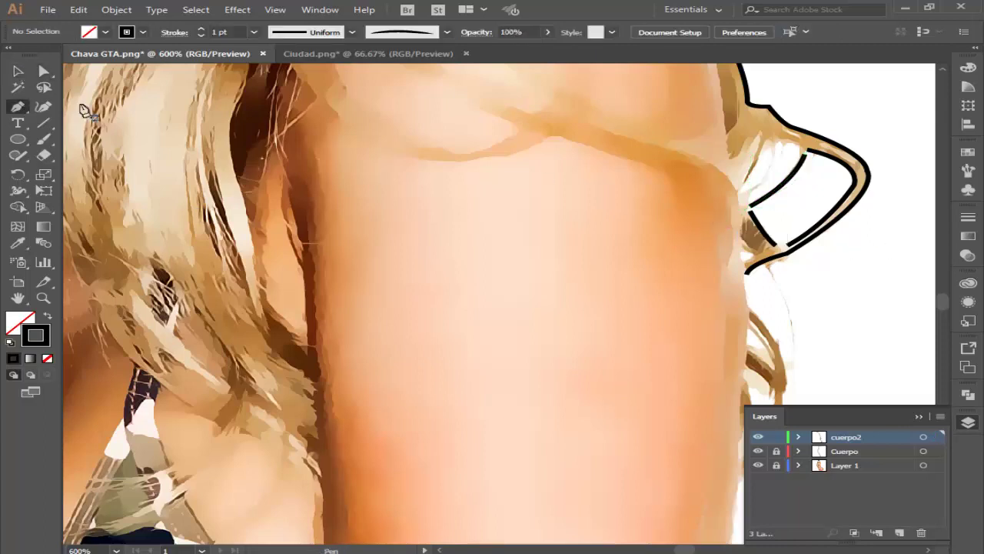
pyautogui.click(766, 148)
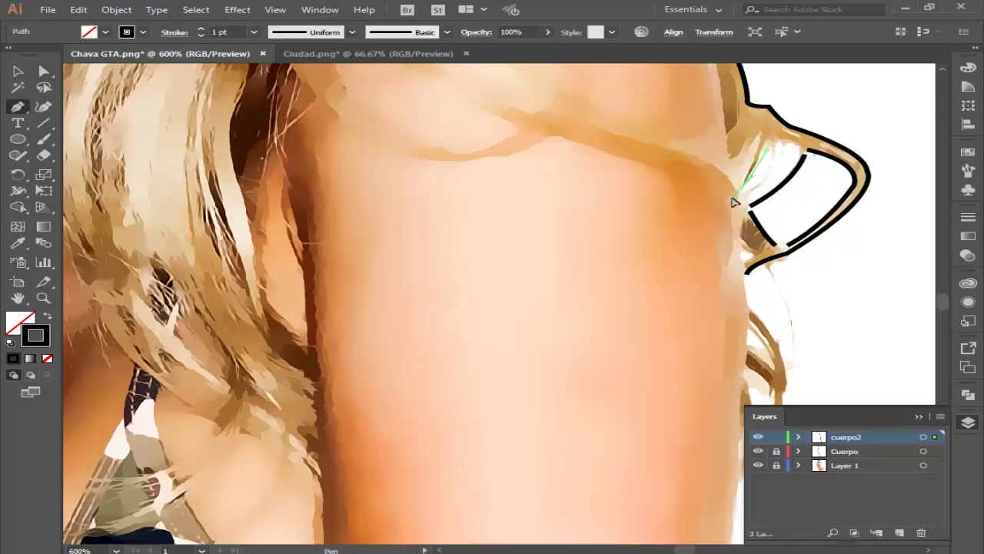
pyautogui.click(741, 186)
pyautogui.click(20, 71)
pyautogui.click(865, 140)
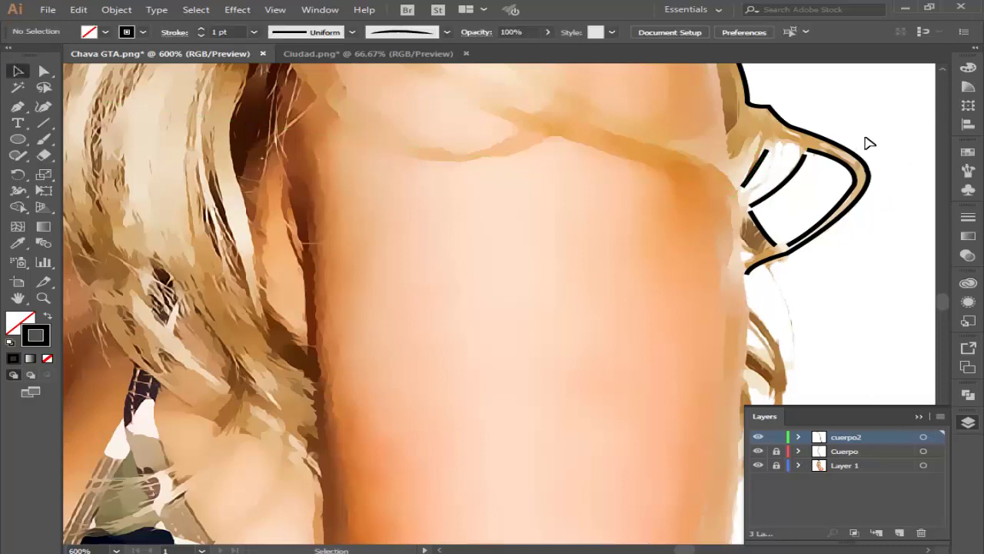
# Step: Add a small stroke at the bikini's top
pyautogui.click(20, 108)
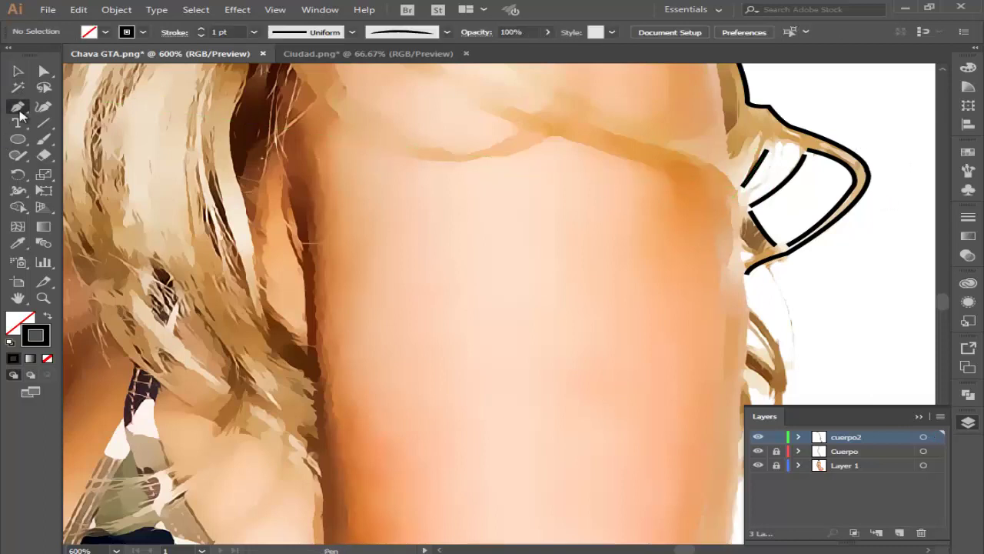
pyautogui.click(785, 145)
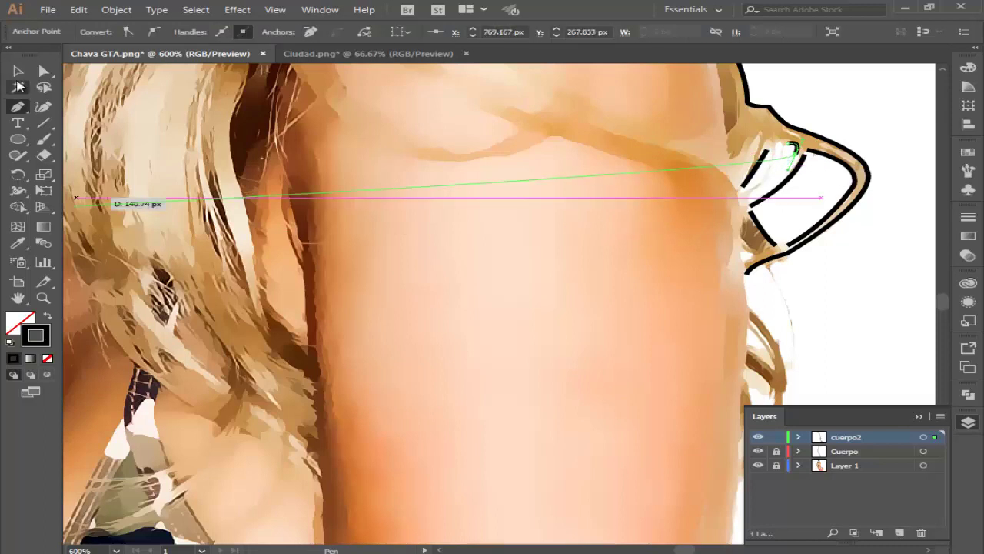
pyautogui.press('v')
pyautogui.click(891, 315)
pyautogui.scroll(-2, 617, 299)
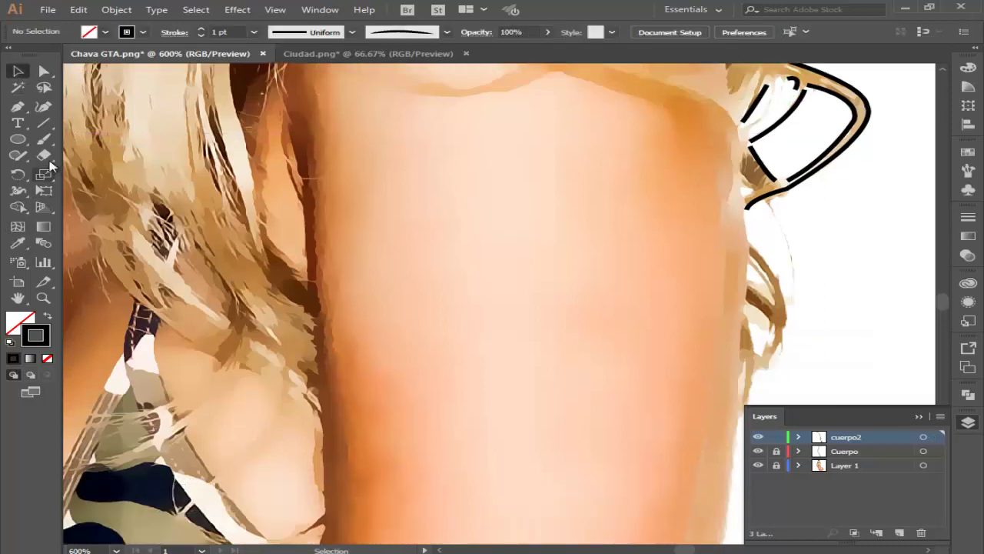
# Step: Draw a curved outline down the arm's outer edge to the hair edge
pyautogui.click(19, 108)
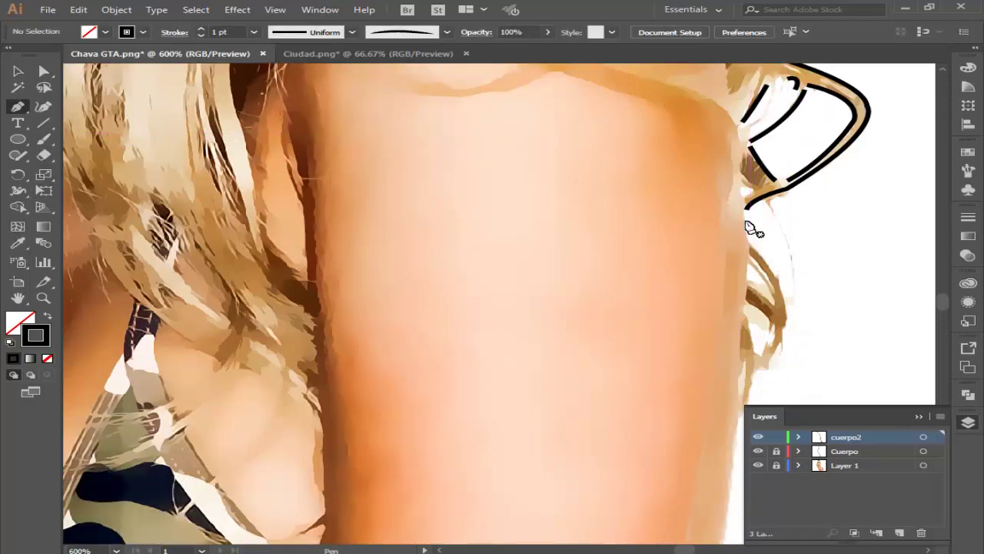
pyautogui.moveTo(743, 216); pyautogui.dragTo(759, 252)
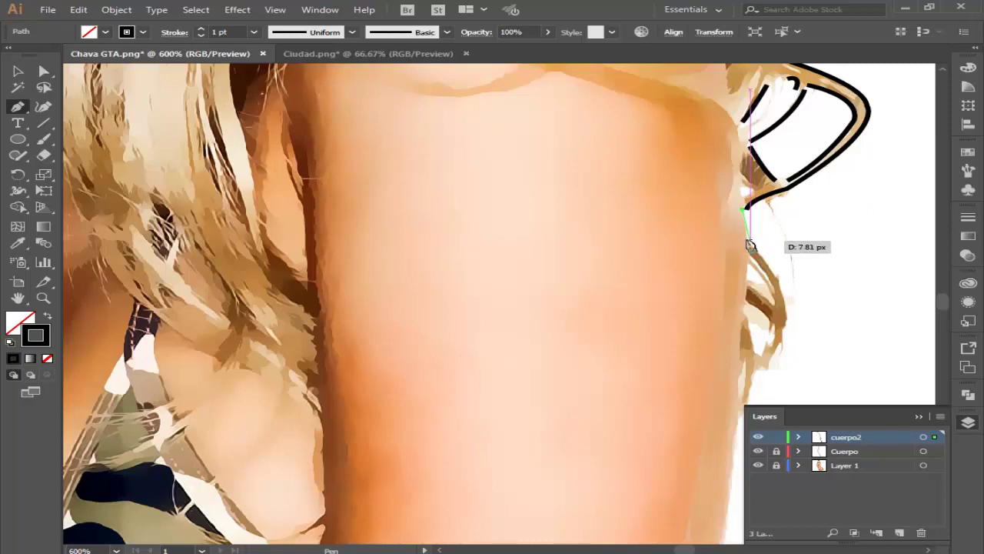
pyautogui.moveTo(759, 252)
pyautogui.mouseDown()
pyautogui.moveTo(783, 335)
pyautogui.moveTo(775, 371)
pyautogui.mouseUp()
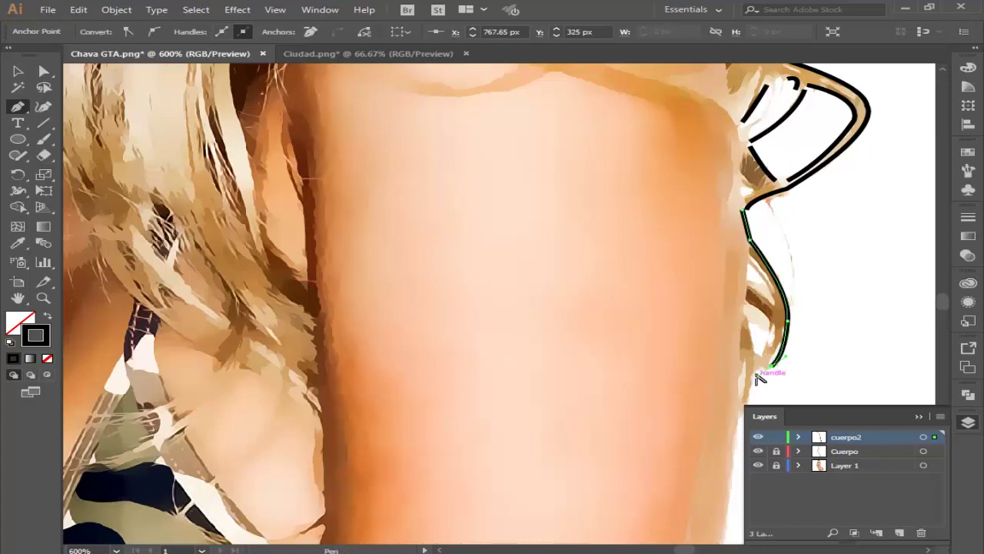
pyautogui.click(767, 363)
pyautogui.scroll(-3, 757, 384)
pyautogui.moveTo(769, 253); pyautogui.dragTo(736, 317)
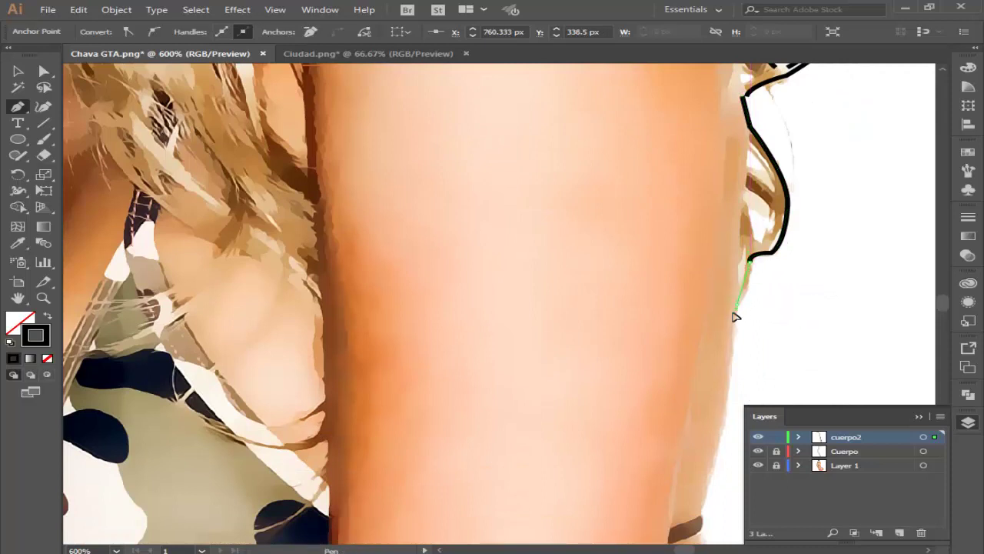
pyautogui.click(737, 306)
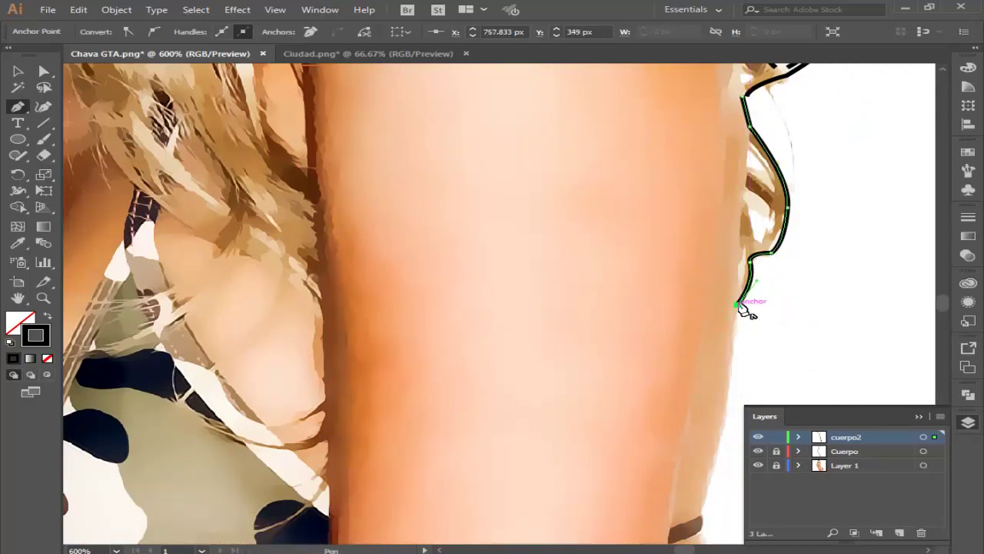
pyautogui.press('ctrl')
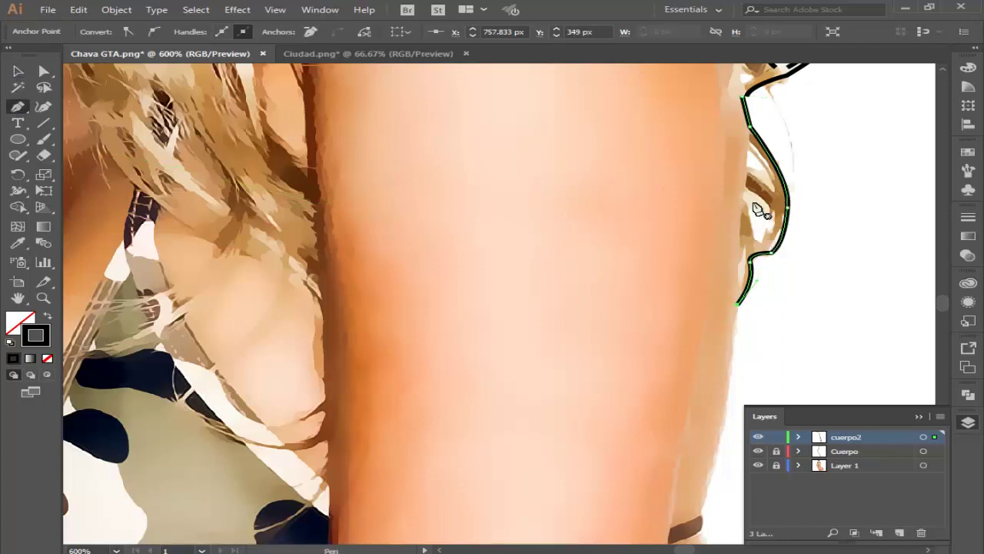
# Step: Outline and close the contour around the hair gap beside the arm
pyautogui.moveTo(746, 188)
pyautogui.mouseDown()
pyautogui.moveTo(771, 240)
pyautogui.moveTo(4, 204)
pyautogui.mouseUp()
pyautogui.click(18, 71)
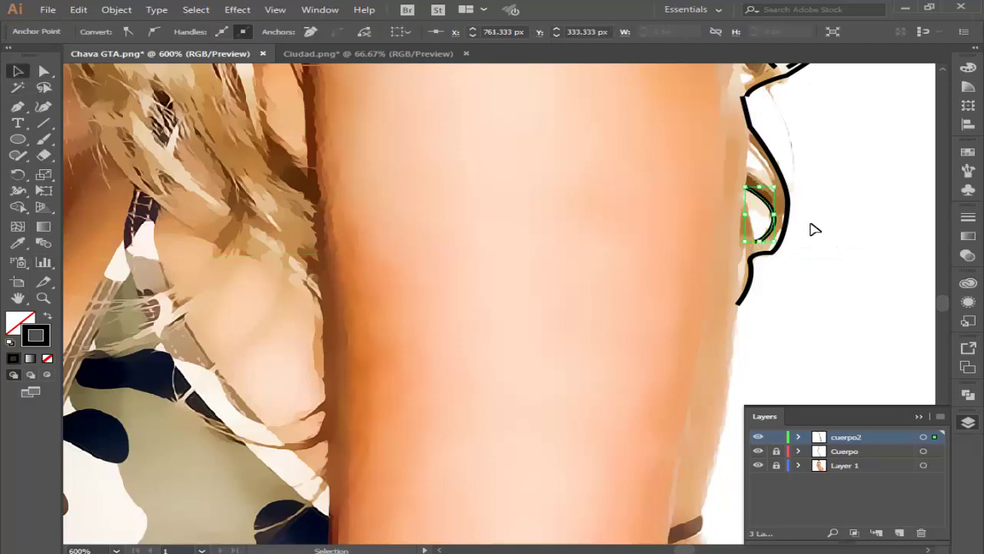
pyautogui.click(876, 217)
pyautogui.click(19, 107)
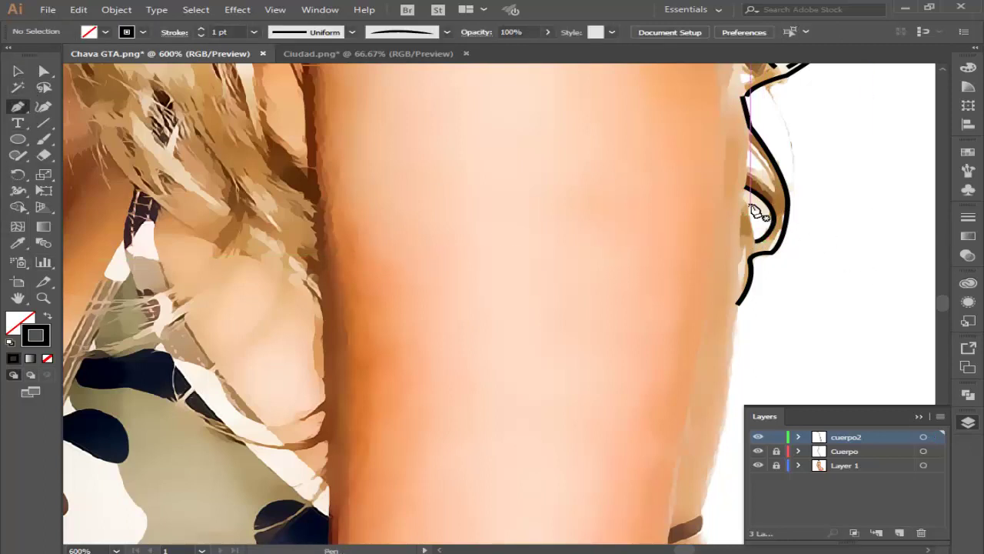
pyautogui.moveTo(748, 201); pyautogui.dragTo(757, 246)
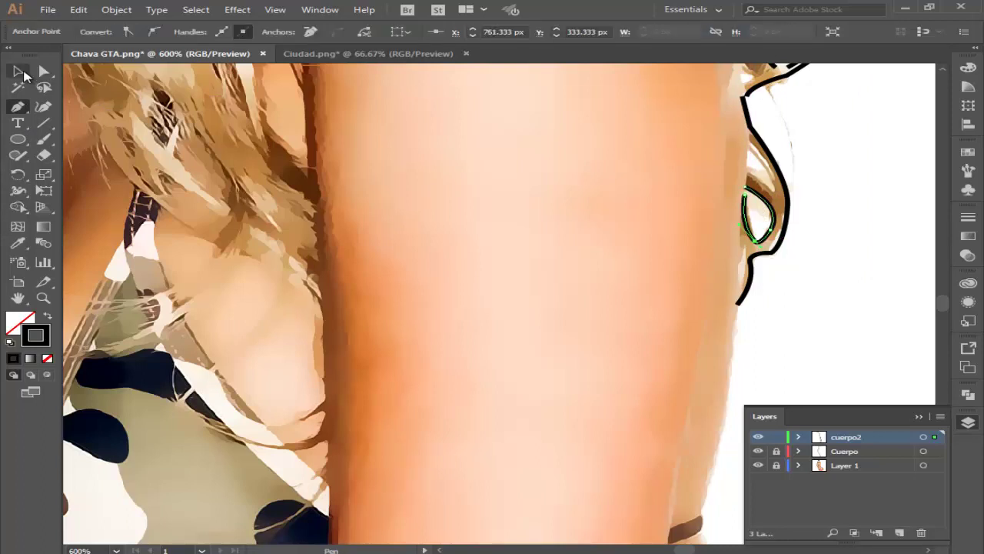
pyautogui.click(17, 70)
pyautogui.click(878, 220)
pyautogui.scroll(-2, 864, 251)
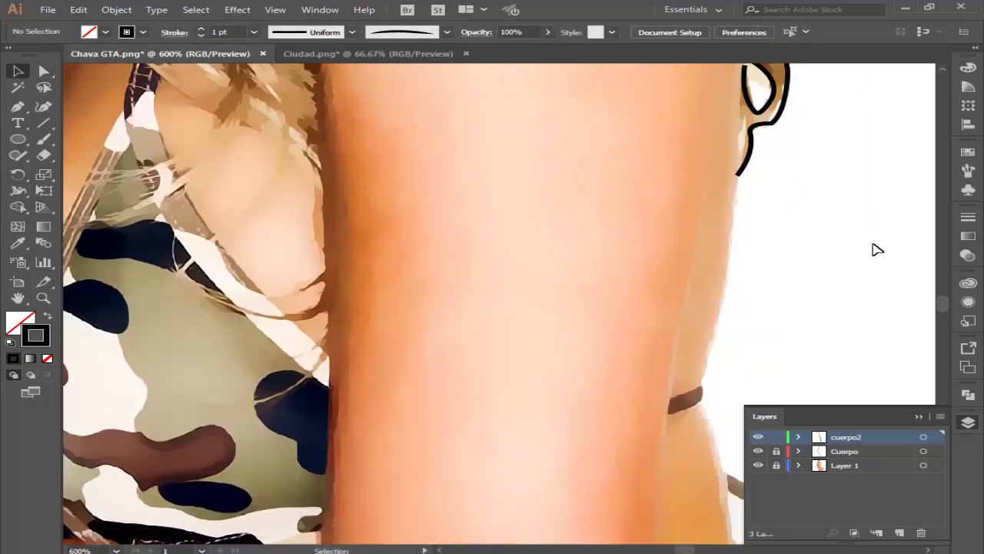
pyautogui.scroll(4, 874, 248)
# Step: Add a short outline segment along the hair contour
pyautogui.click(18, 107)
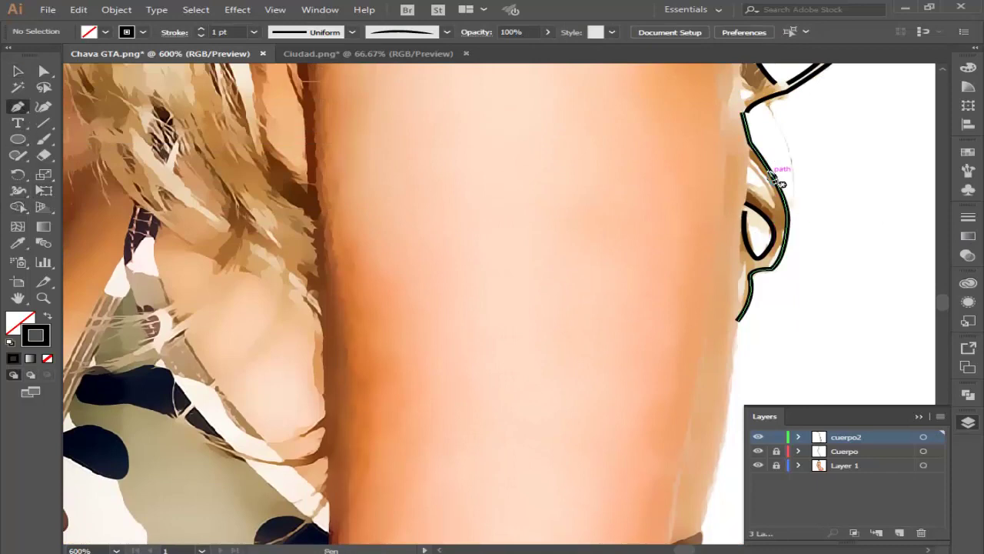
pyautogui.click(750, 160)
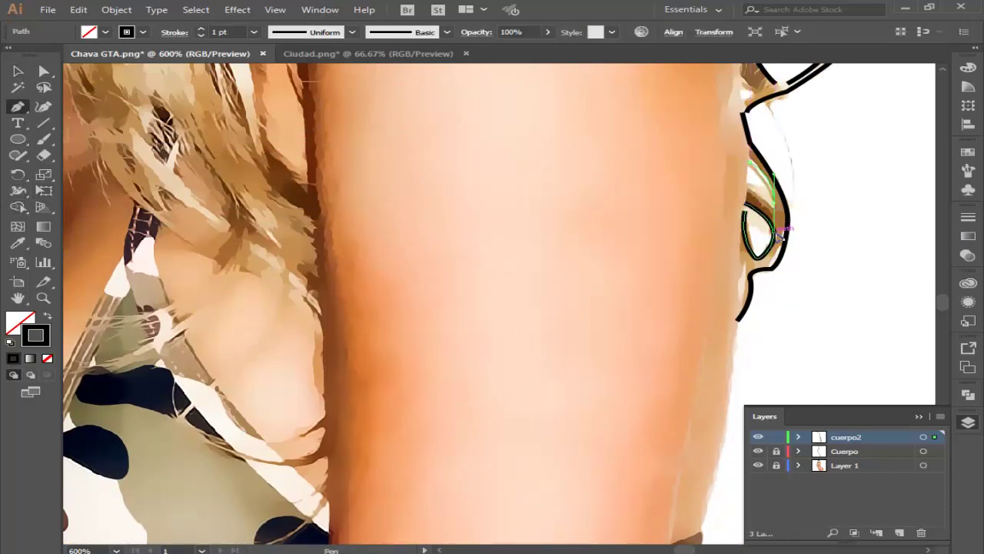
pyautogui.click(785, 244)
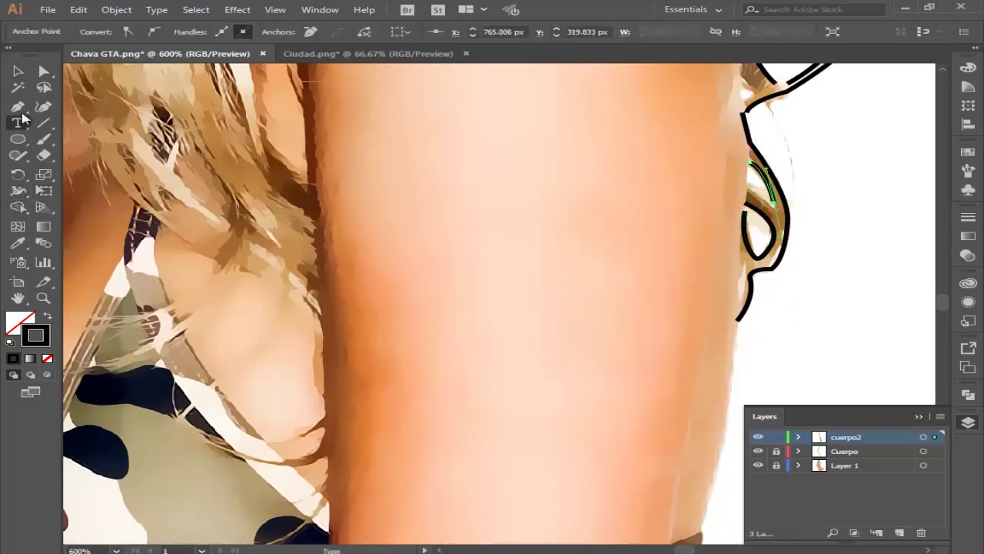
pyautogui.click(748, 192)
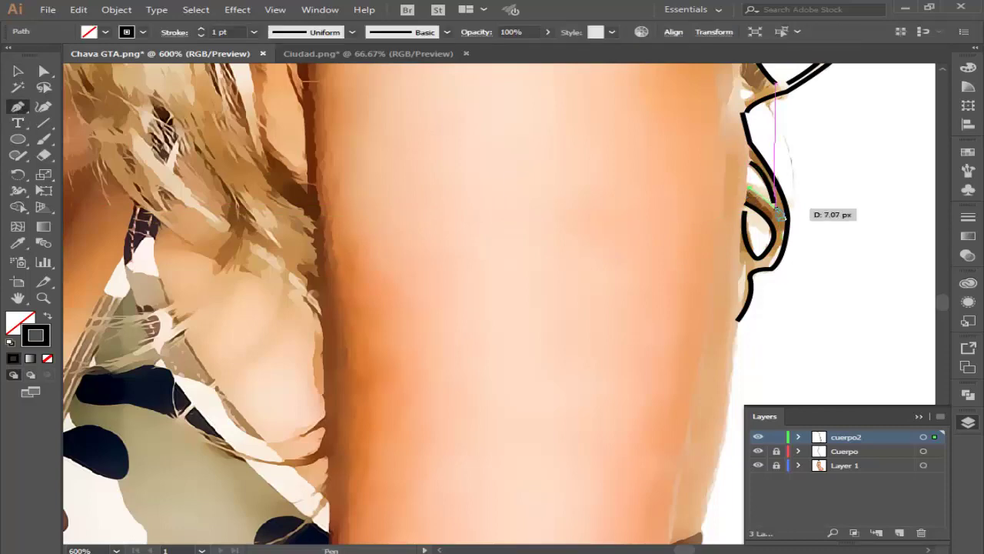
pyautogui.click(17, 71)
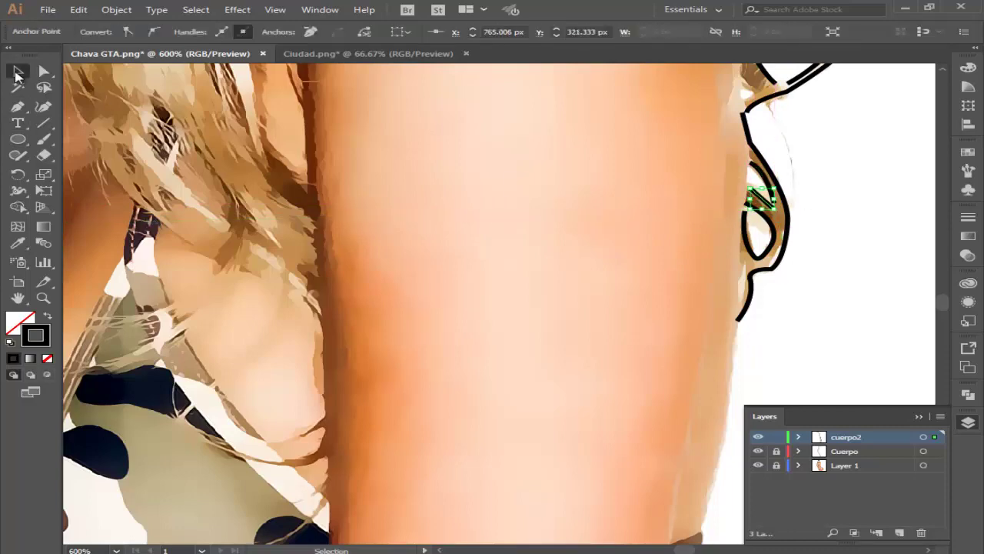
pyautogui.click(901, 273)
# Step: Draw the body outline from the bikini strap up to join the existing contour
pyautogui.scroll(-2, 819, 292)
pyautogui.scroll(-3, 826, 279)
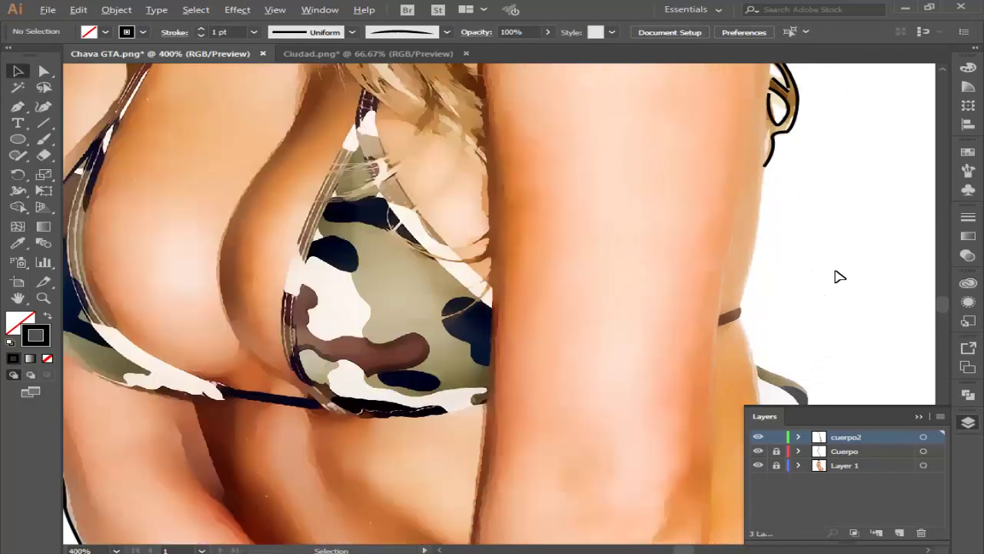
pyautogui.click(17, 106)
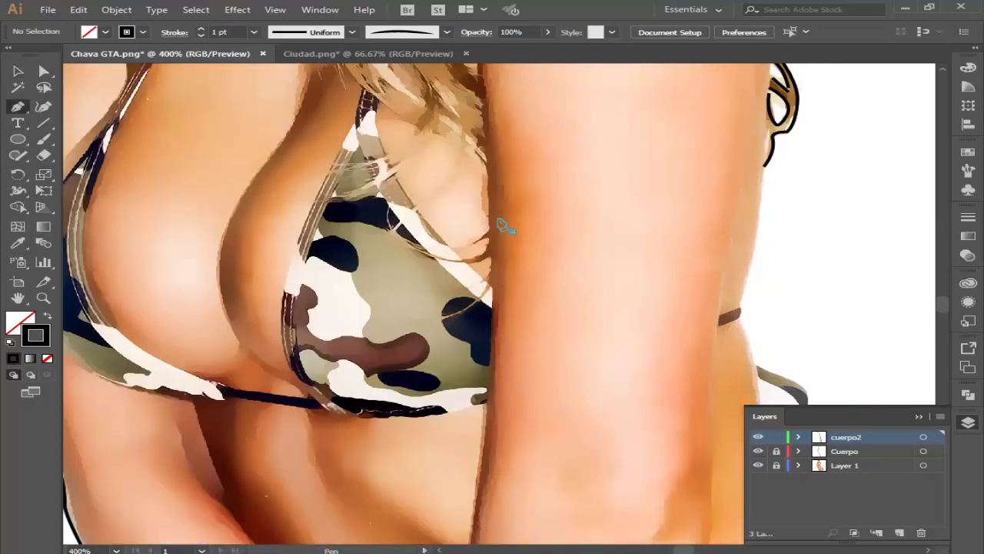
pyautogui.click(740, 310)
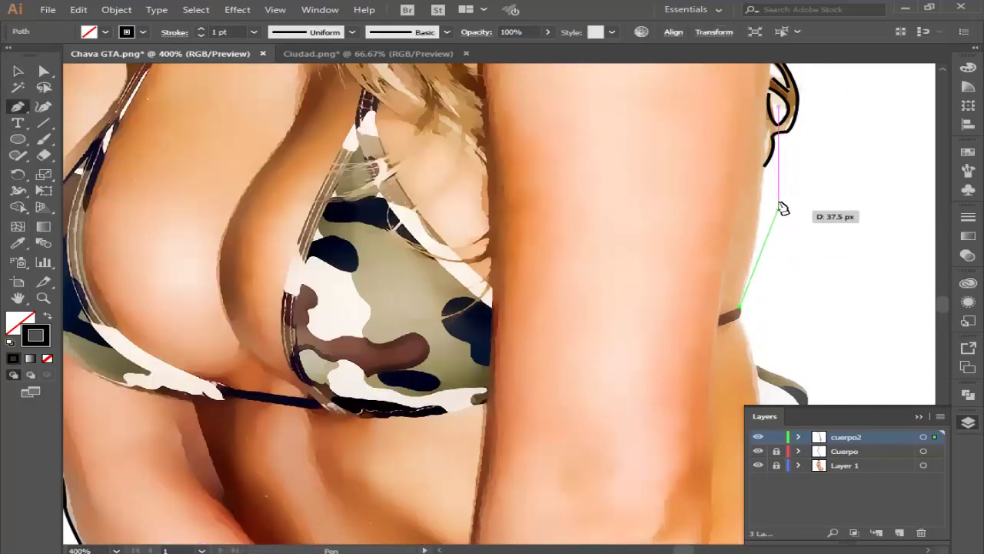
pyautogui.click(765, 159)
pyautogui.click(761, 141)
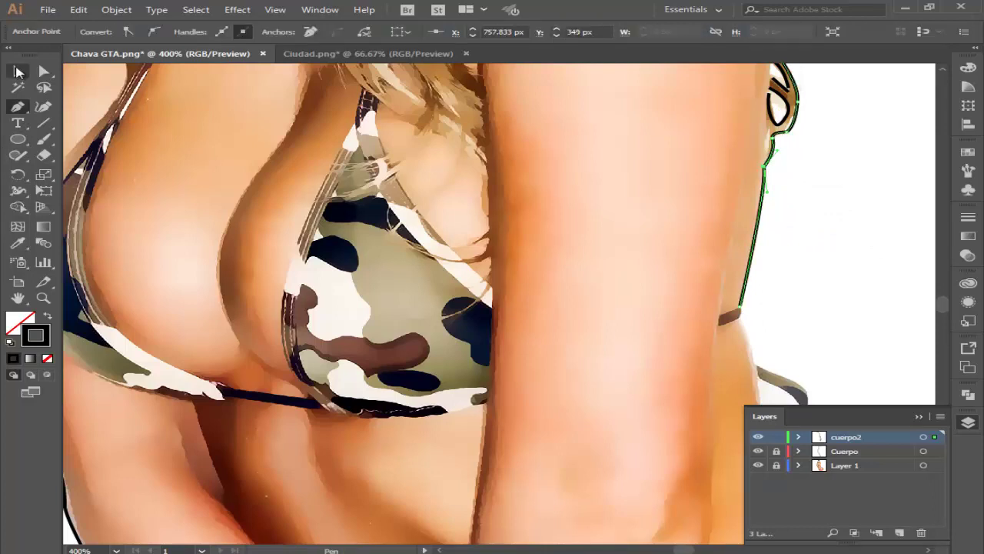
# Step: Start a new outline at the strap's top corner and curve it down to the bikini edge
pyautogui.click(19, 71)
pyautogui.click(838, 273)
pyautogui.scroll(-3, 874, 278)
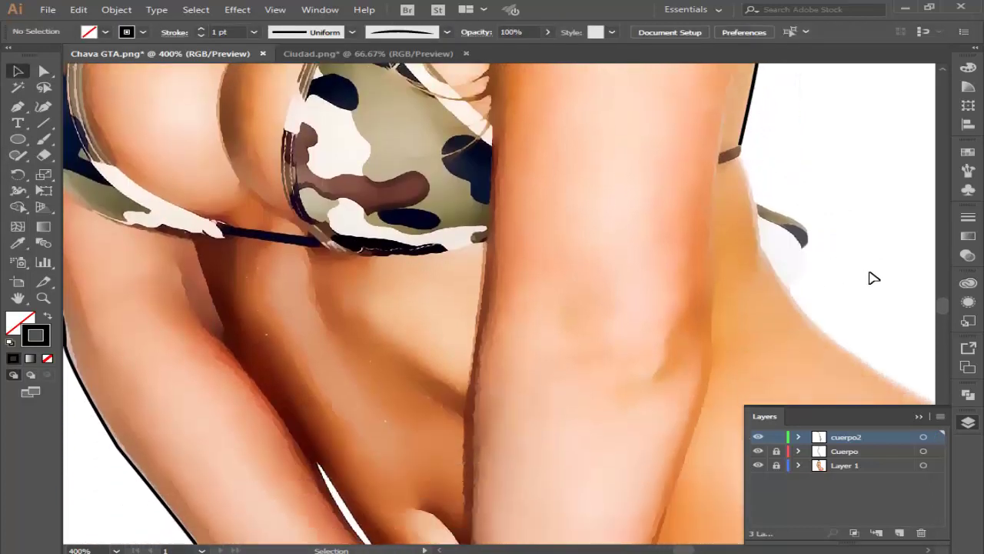
pyautogui.click(17, 107)
pyautogui.keyDown('alt'); pyautogui.scroll(3, 741, 154); pyautogui.keyUp('alt')
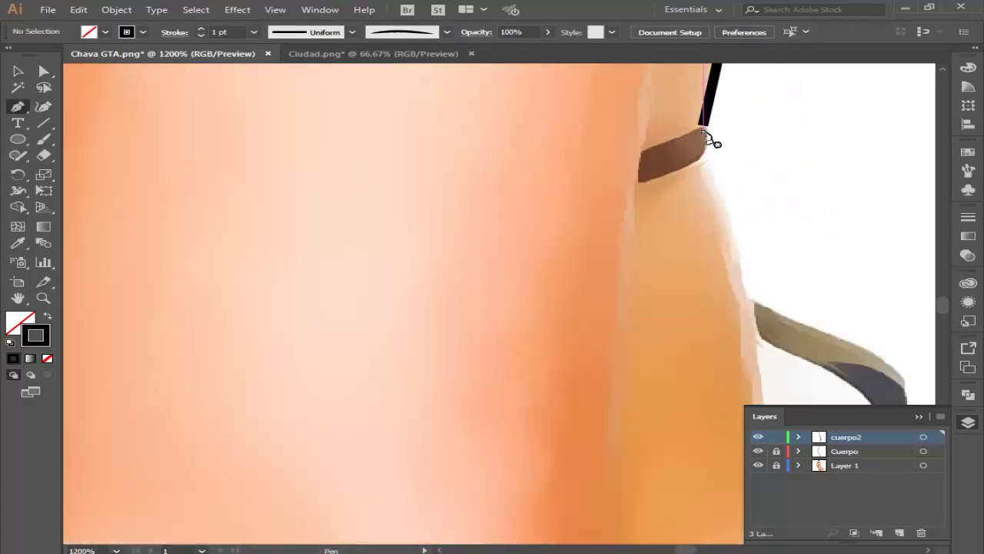
pyautogui.click(701, 131)
pyautogui.click(701, 159)
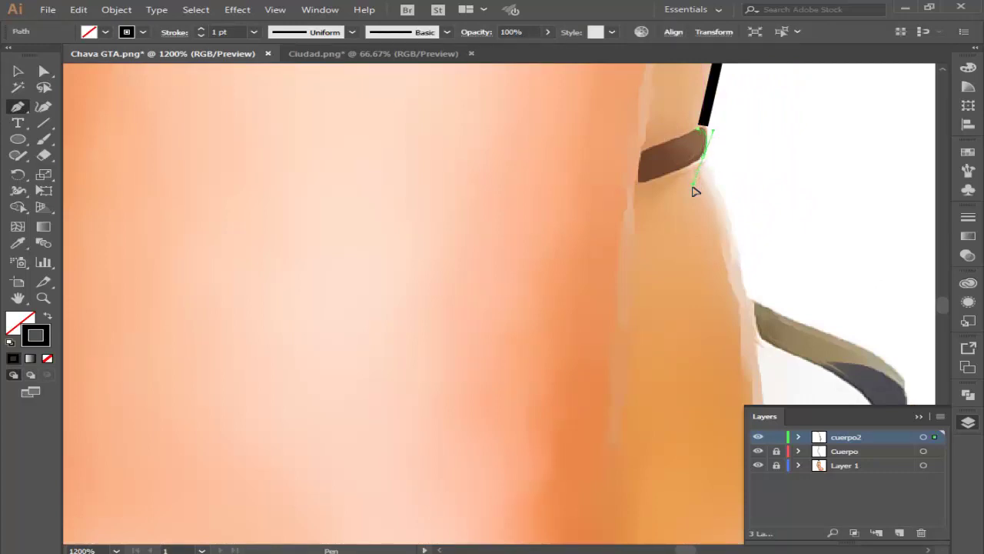
pyautogui.scroll(-2, 728, 177)
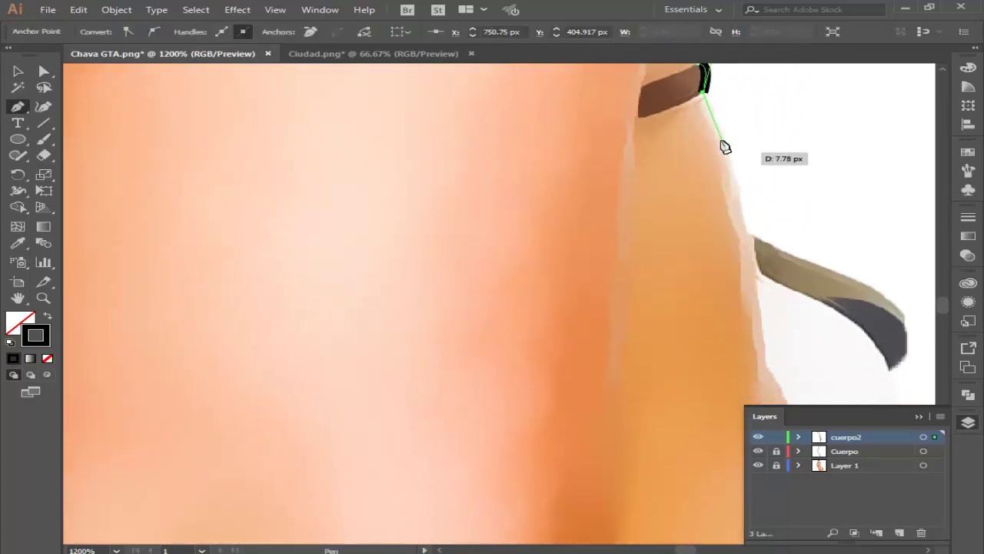
pyautogui.click(712, 112)
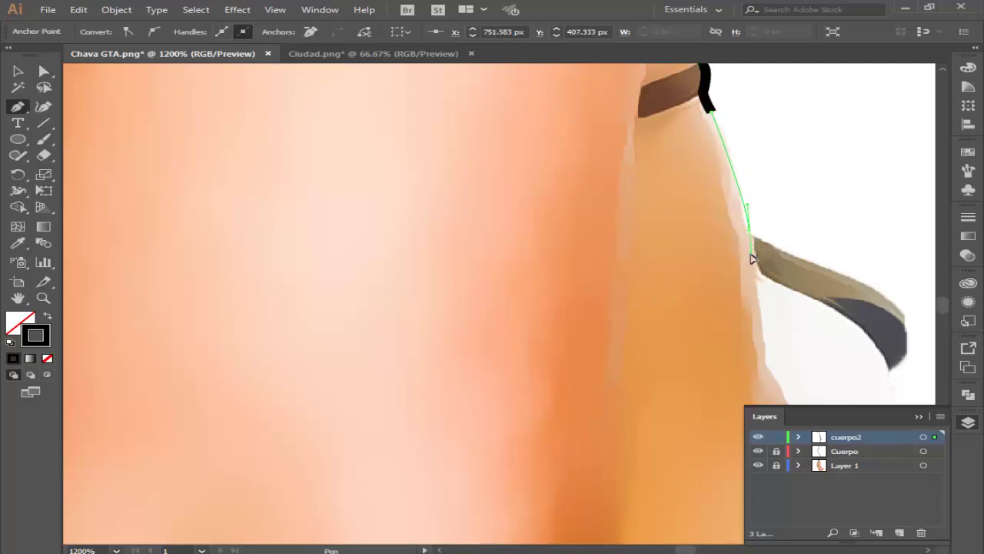
pyautogui.moveTo(752, 258); pyautogui.dragTo(752, 229)
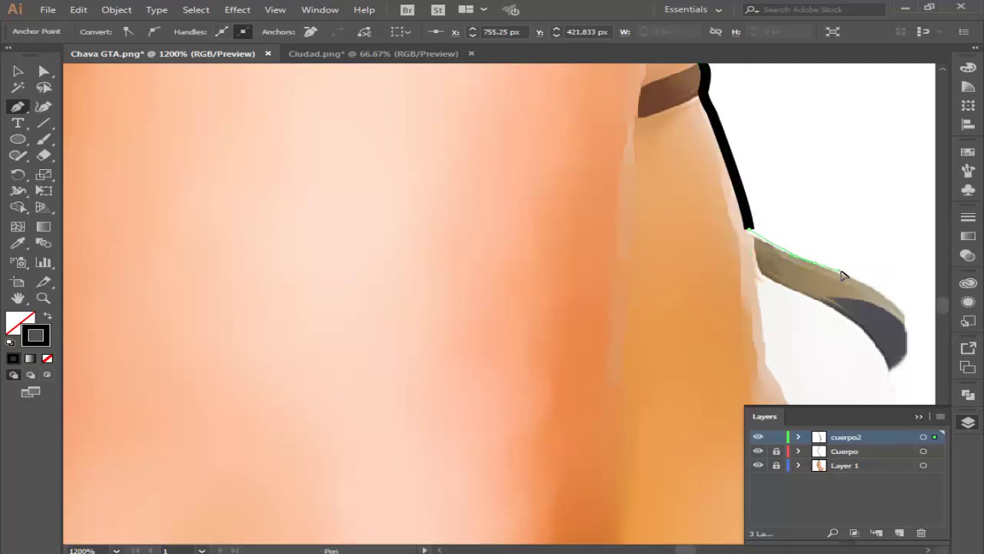
# Step: Wrap the outline around the bikini's pointed tip and back along its inner edge down the body
pyautogui.moveTo(811, 259); pyautogui.dragTo(849, 274)
pyautogui.scroll(-3, 861, 285)
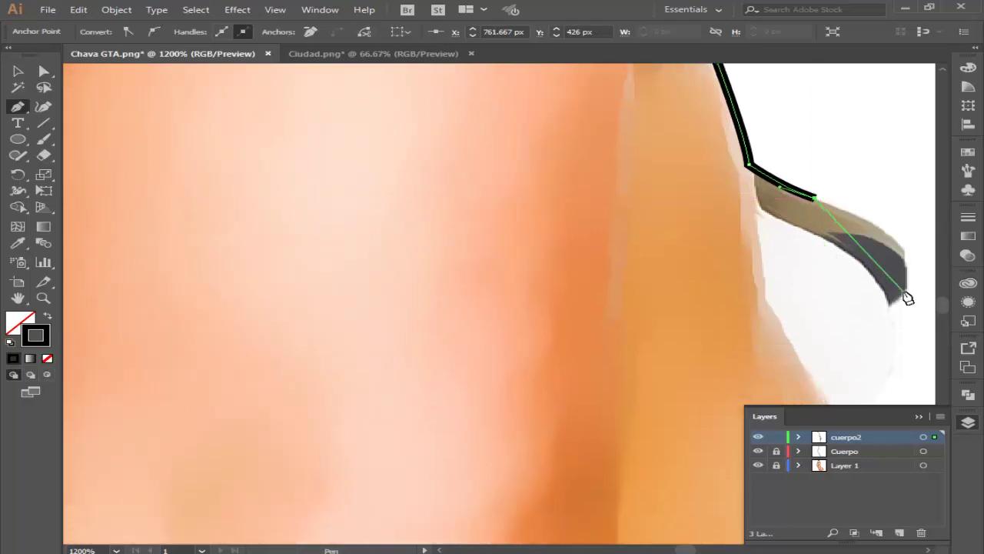
pyautogui.moveTo(904, 286); pyautogui.dragTo(888, 329)
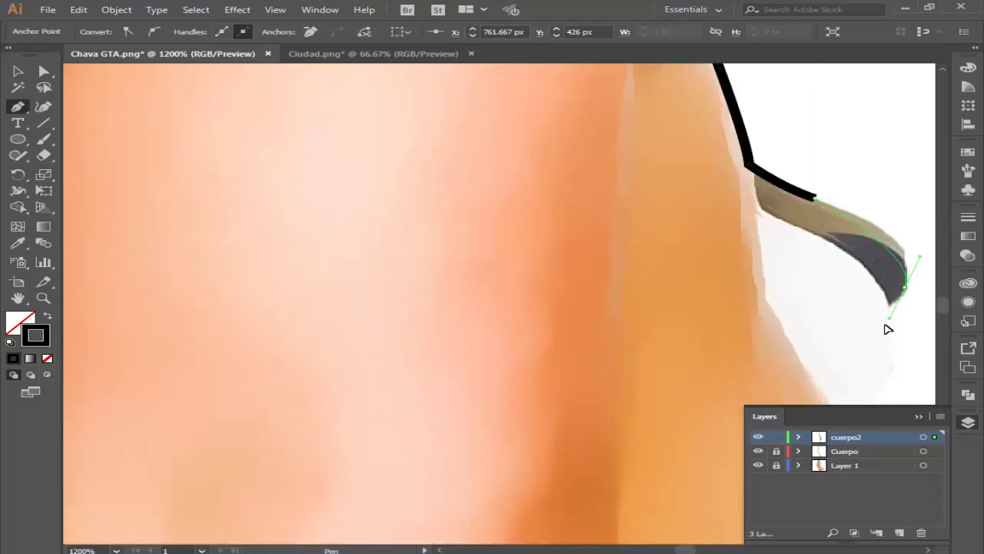
pyautogui.click(904, 288)
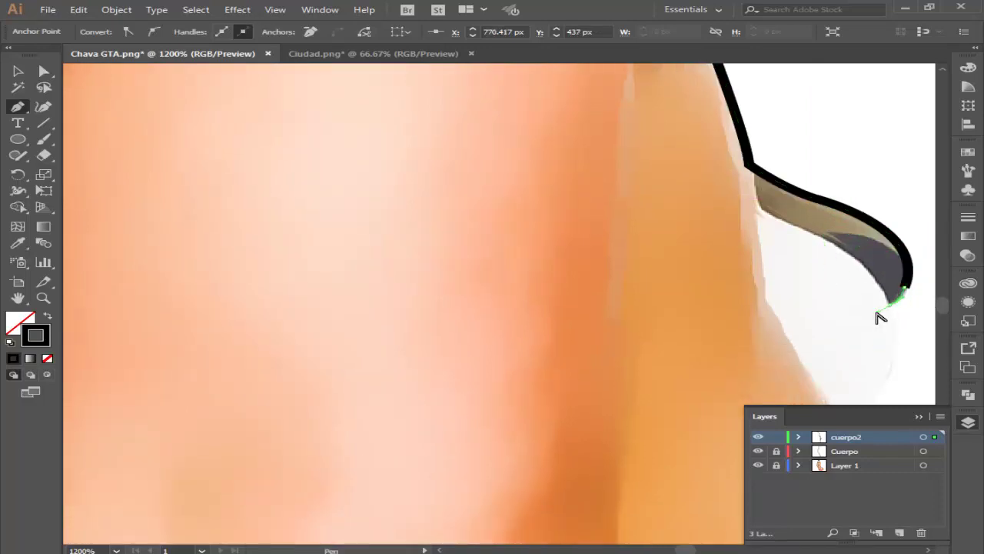
pyautogui.click(890, 304)
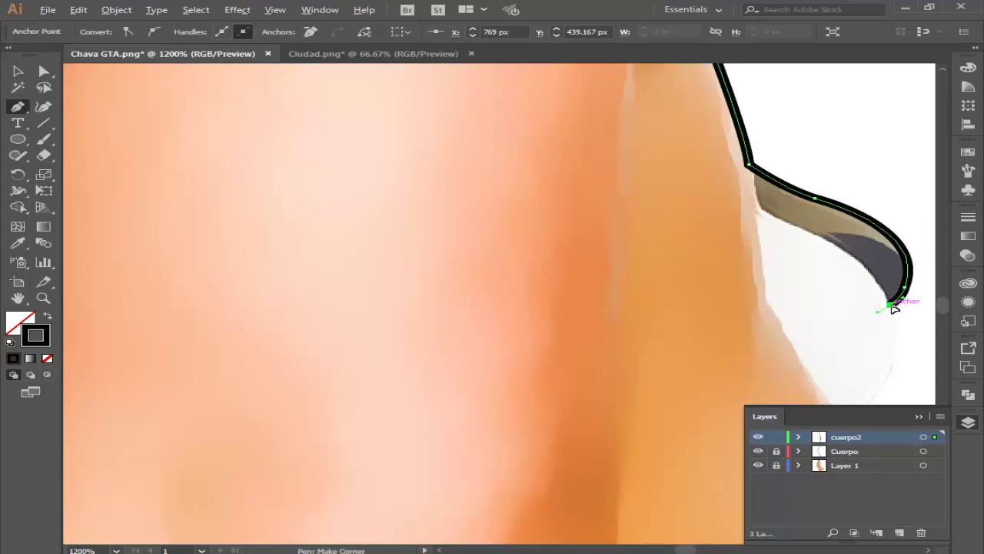
pyautogui.click(788, 231)
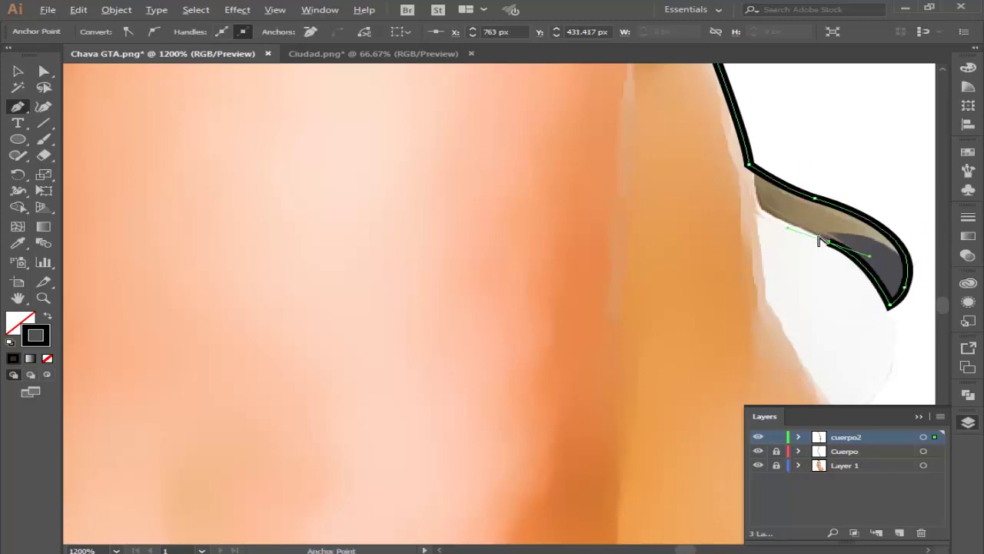
pyautogui.click(756, 208)
pyautogui.moveTo(756, 208); pyautogui.dragTo(750, 256)
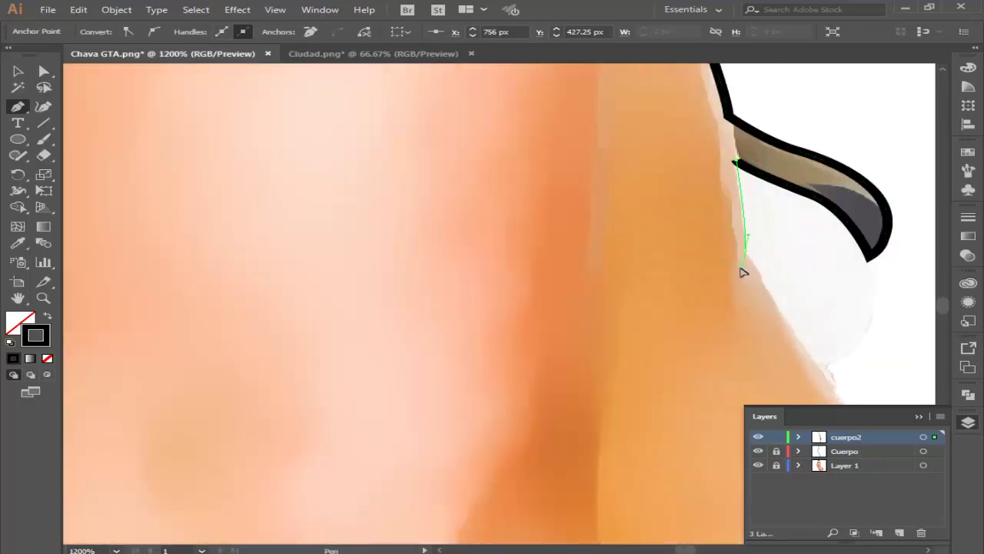
pyautogui.click(744, 250)
# Step: Curve the outline down the side of the body and around the bikini tie
pyautogui.scroll(-5, 800, 285)
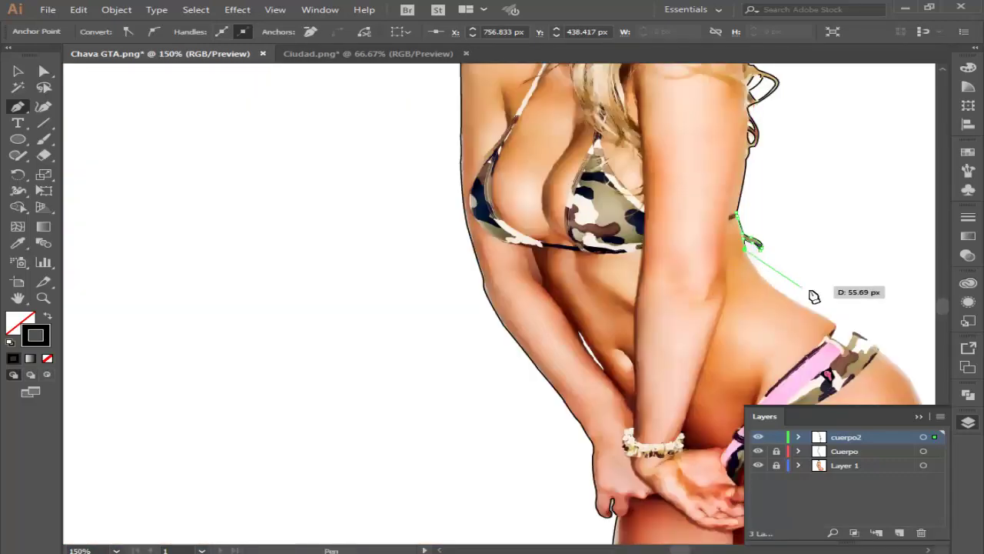
pyautogui.scroll(2, 868, 316)
pyautogui.scroll(1, 888, 319)
pyautogui.moveTo(644, 263); pyautogui.dragTo(659, 272)
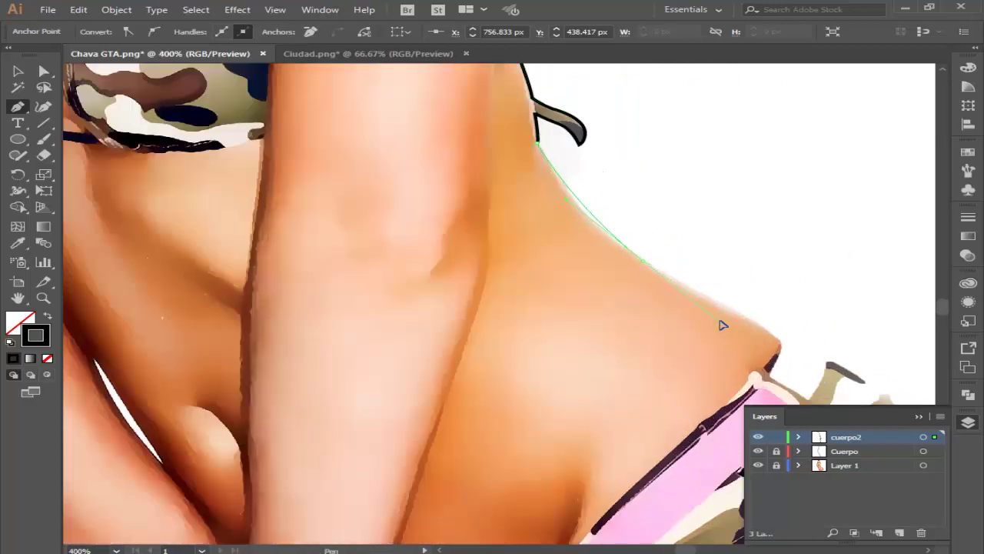
pyautogui.click(644, 261)
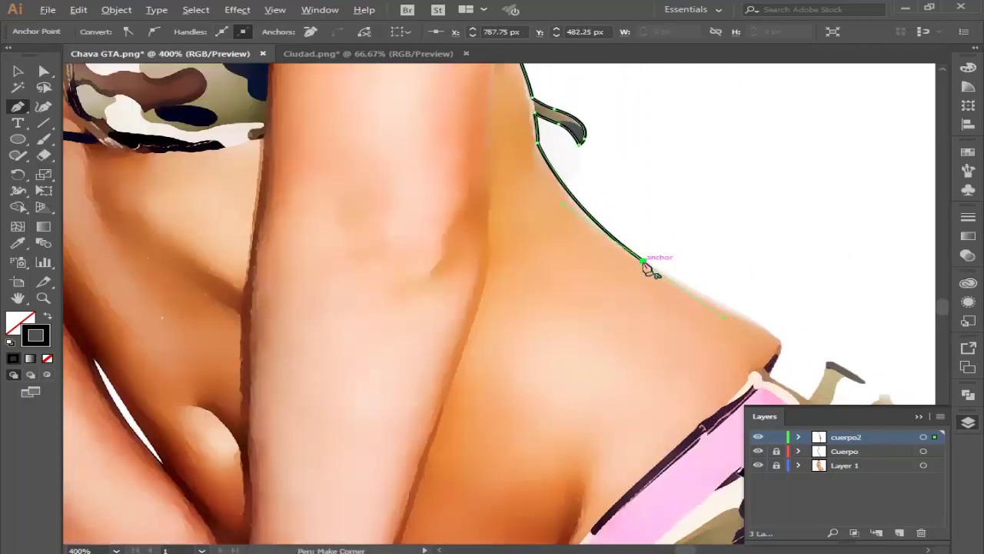
pyautogui.click(747, 316)
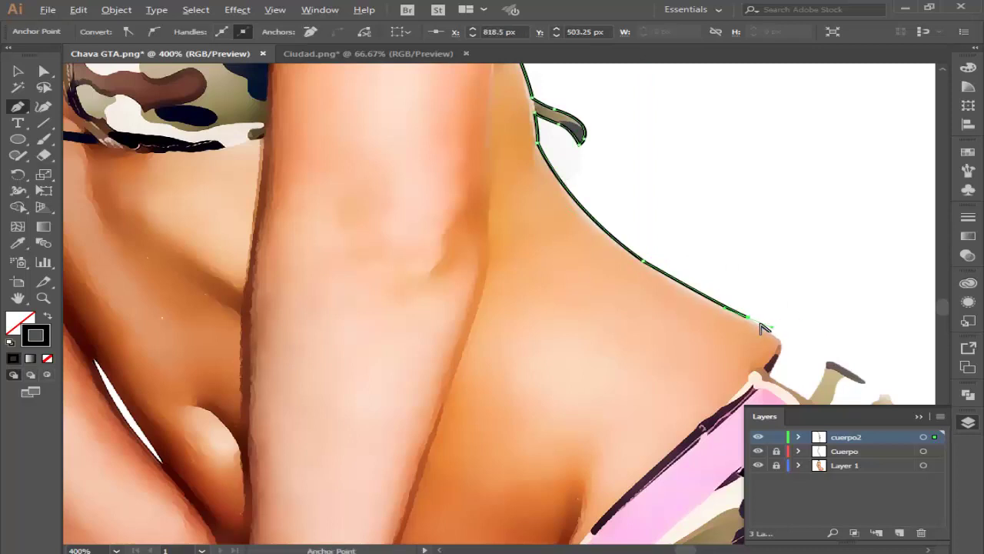
pyautogui.moveTo(769, 331); pyautogui.dragTo(818, 326)
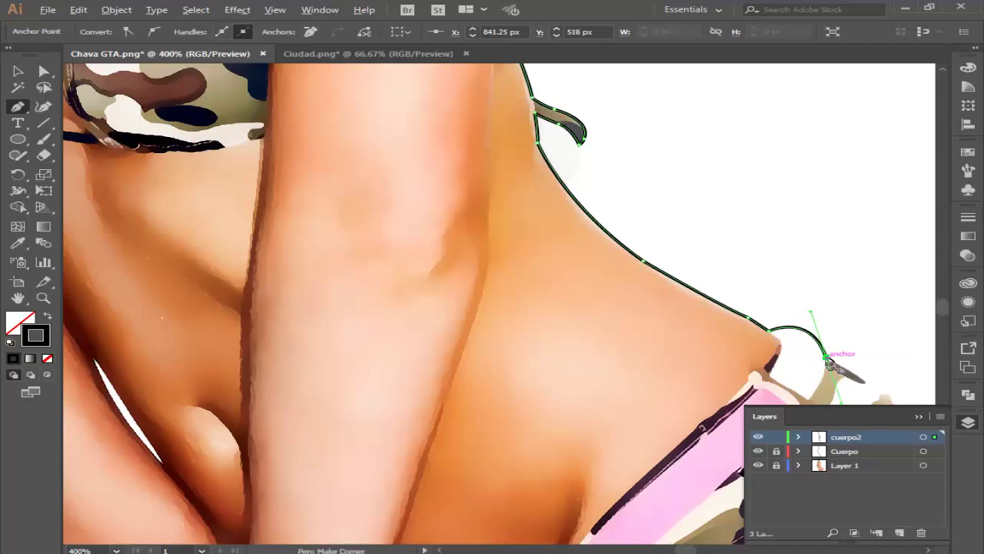
pyautogui.click(824, 356)
# Step: Pan to the hip and resume the outline along the bikini bottom's edge
pyautogui.scroll(-5, 835, 334)
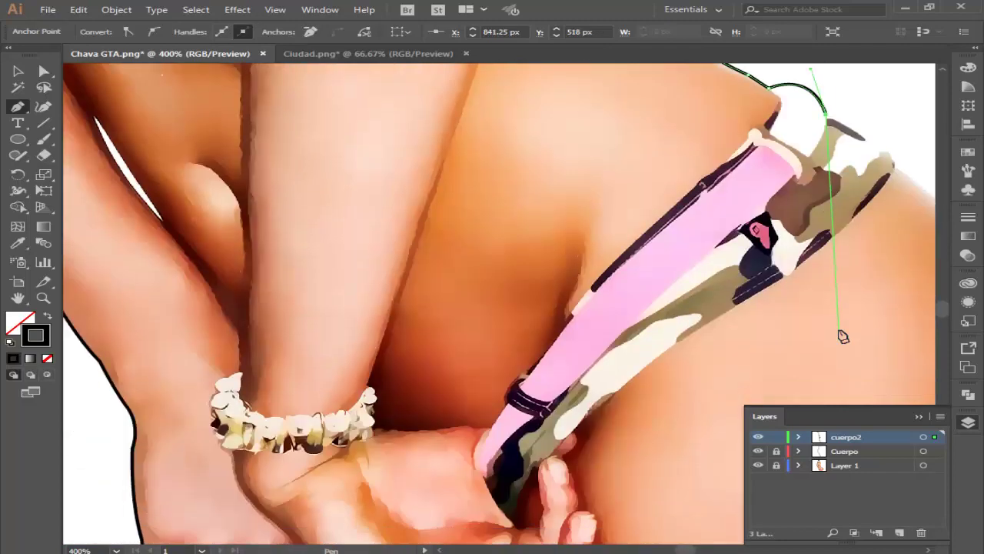
pyautogui.click(18, 297)
pyautogui.moveTo(887, 325); pyautogui.dragTo(601, 331)
pyautogui.moveTo(593, 293); pyautogui.dragTo(574, 280)
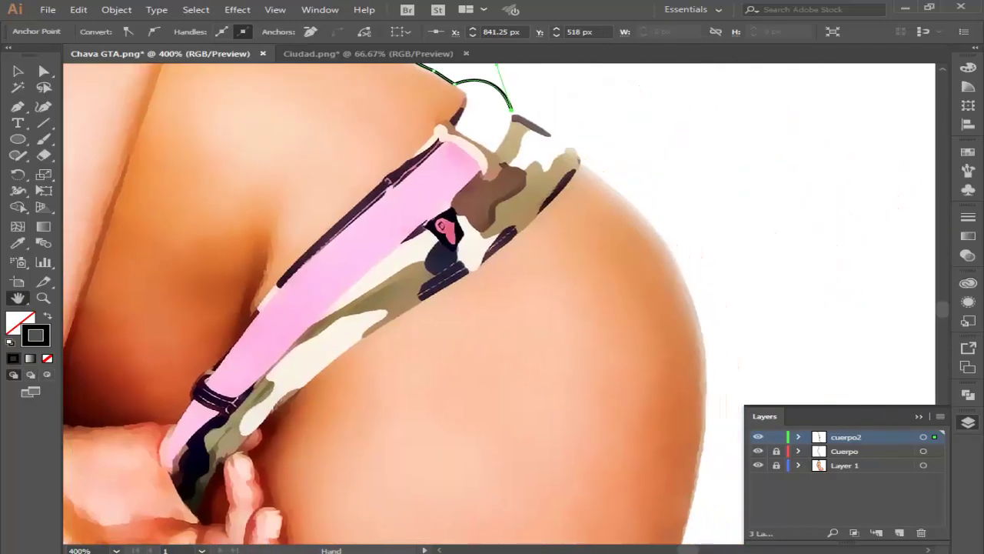
pyautogui.click(511, 114)
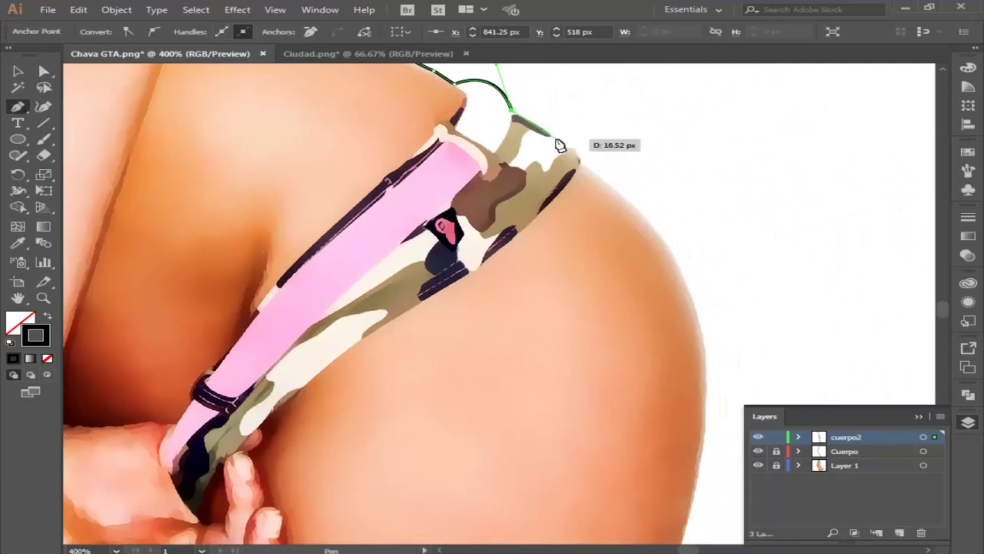
pyautogui.moveTo(578, 156); pyautogui.dragTo(586, 173)
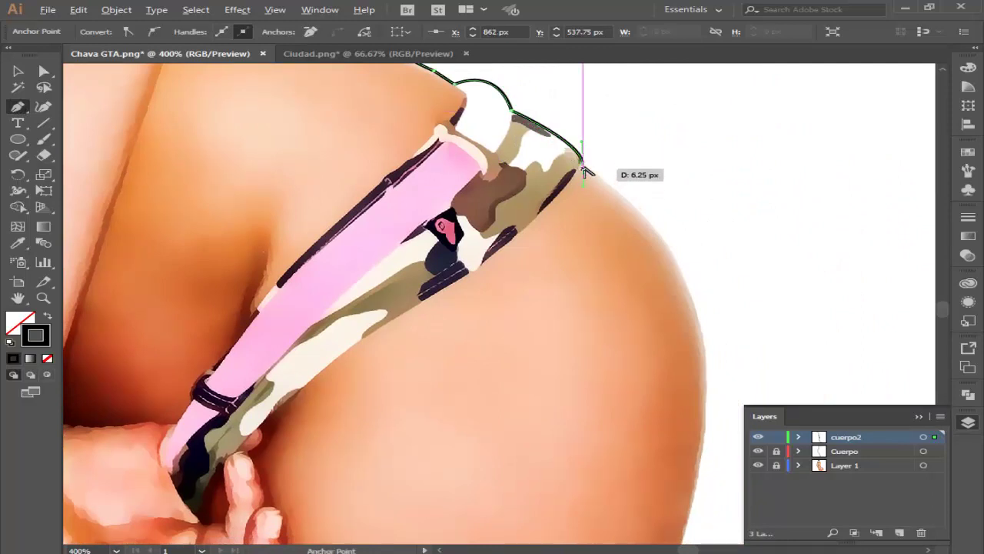
# Step: Carry the outline over the hip and down the outer thigh to the image's bottom edge
pyautogui.scroll(-3, 589, 163)
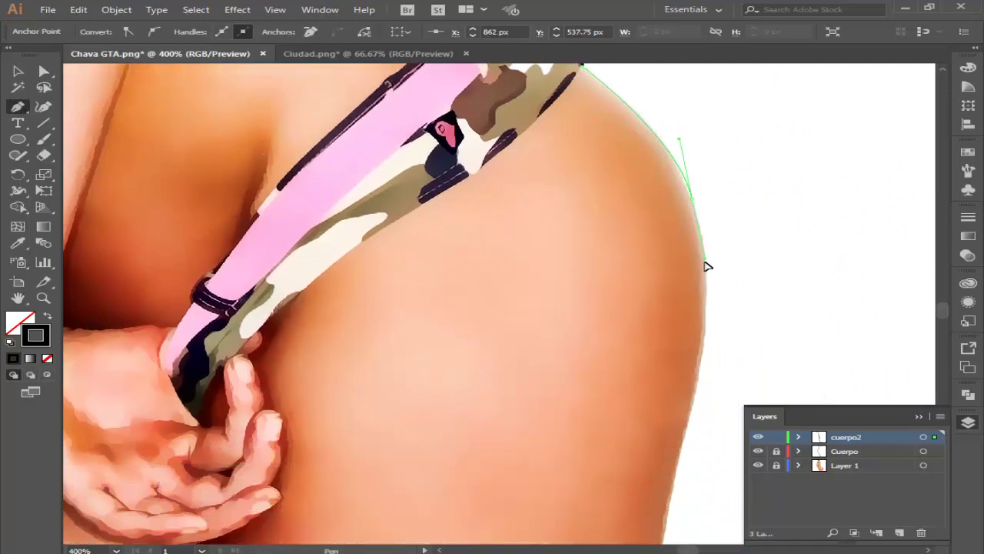
pyautogui.moveTo(692, 197)
pyautogui.mouseDown()
pyautogui.moveTo(711, 254)
pyautogui.moveTo(666, 283)
pyautogui.mouseUp()
pyautogui.scroll(-2, 712, 254)
pyautogui.scroll(-3, 707, 257)
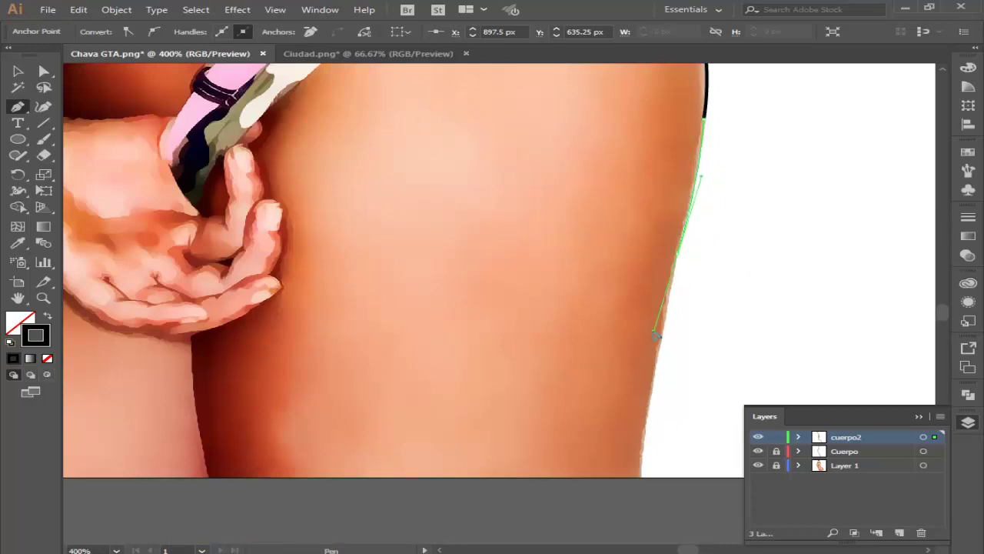
pyautogui.moveTo(677, 253)
pyautogui.mouseDown()
pyautogui.moveTo(656, 439)
pyautogui.moveTo(637, 496)
pyautogui.mouseUp()
pyautogui.moveTo(643, 452); pyautogui.dragTo(645, 482)
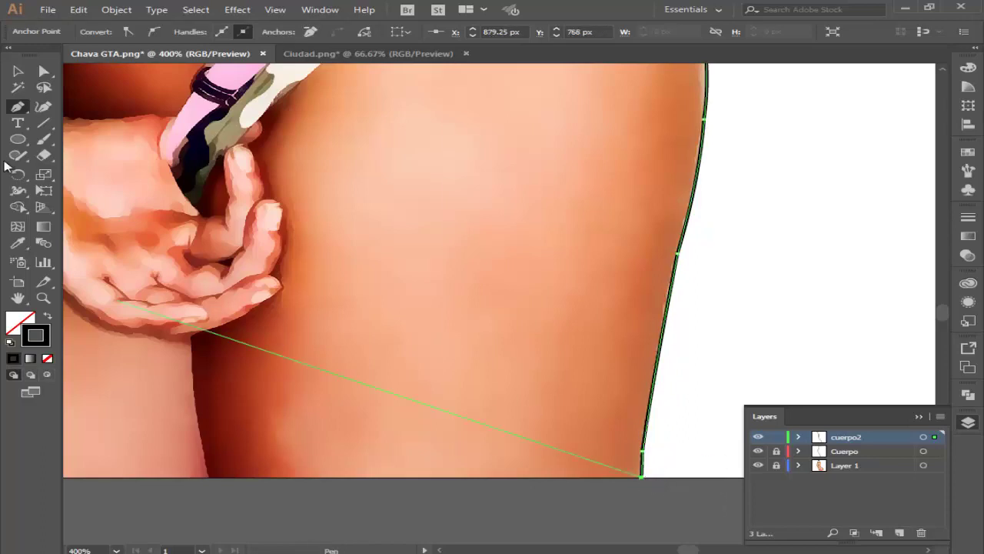
pyautogui.press('v')
pyautogui.click(807, 248)
pyautogui.hotkey('ctrl', '-')
pyautogui.hotkey('ctrl', '-')
pyautogui.hotkey('ctrl', '-')
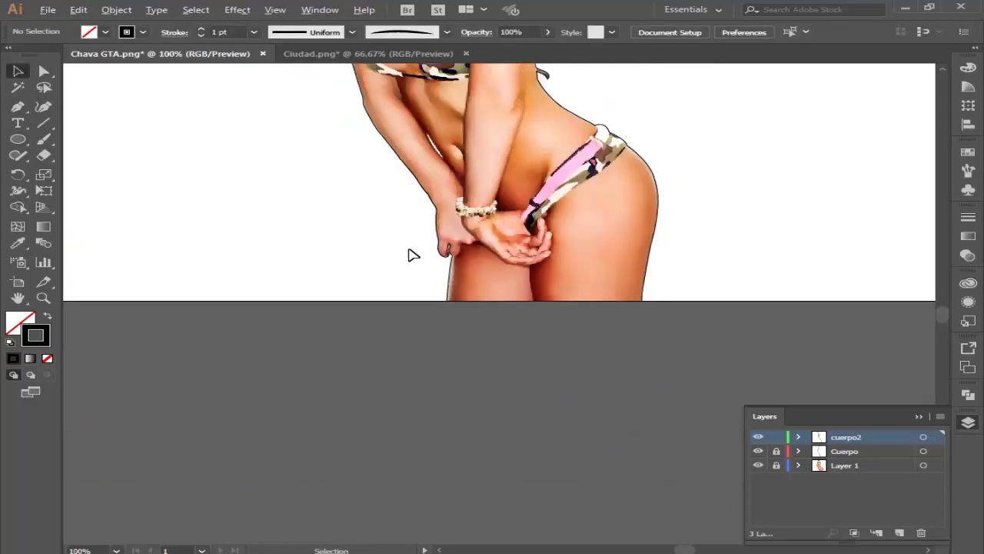
pyautogui.scroll(3, 439, 257)
pyautogui.scroll(3, 499, 277)
pyautogui.scroll(3, 533, 293)
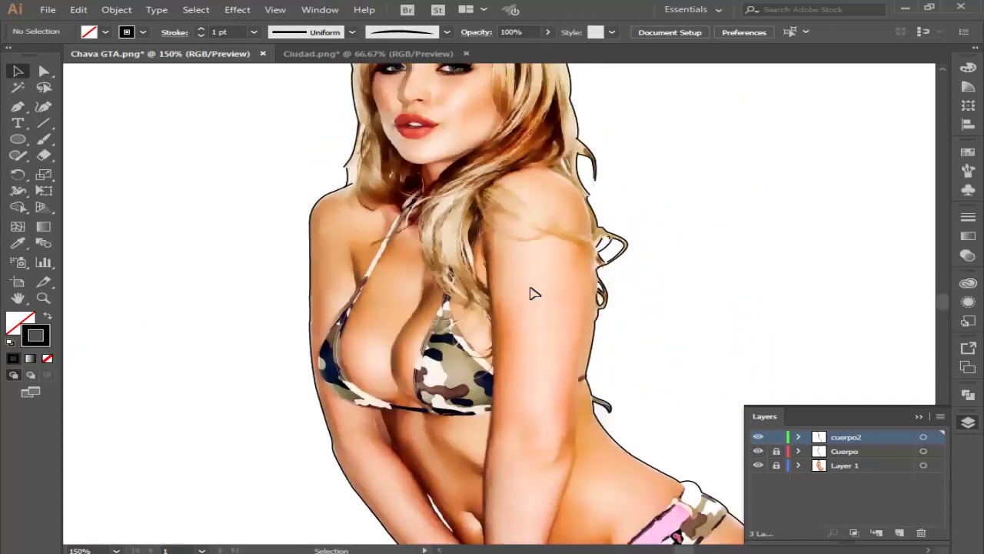
pyautogui.scroll(1, 534, 293)
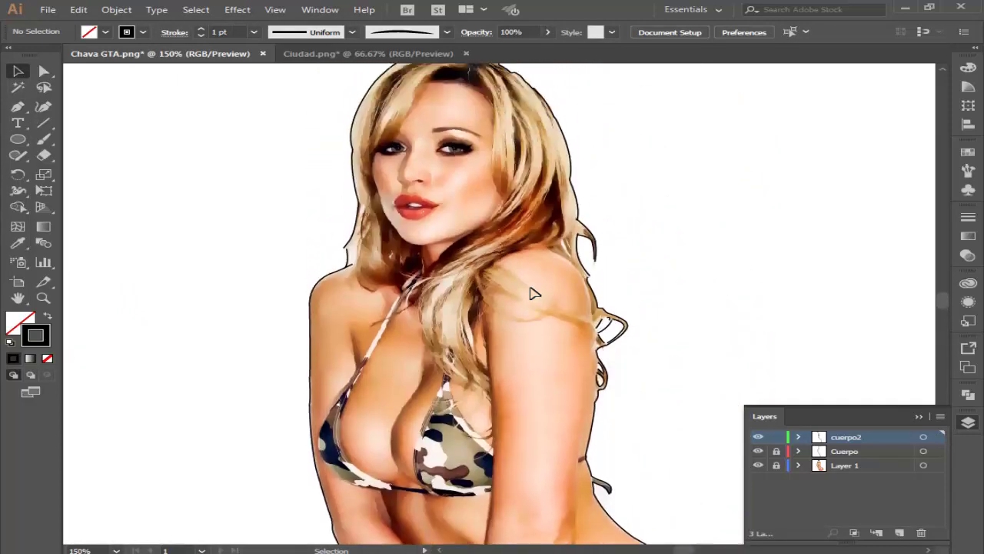
pyautogui.click(17, 109)
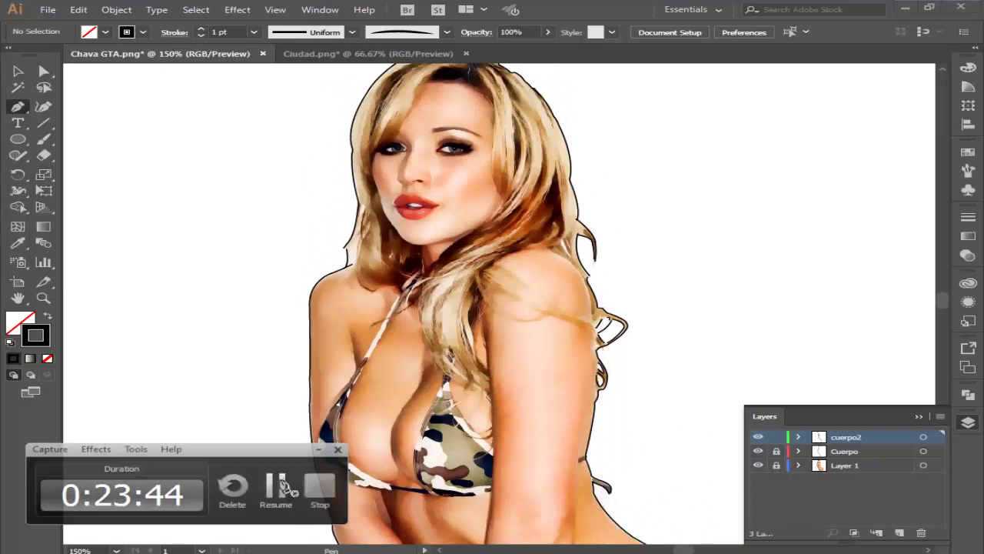
pyautogui.scroll(-3, 575, 286)
pyautogui.scroll(-4, 576, 285)
pyautogui.scroll(-3, 641, 418)
pyautogui.scroll(-1, 566, 241)
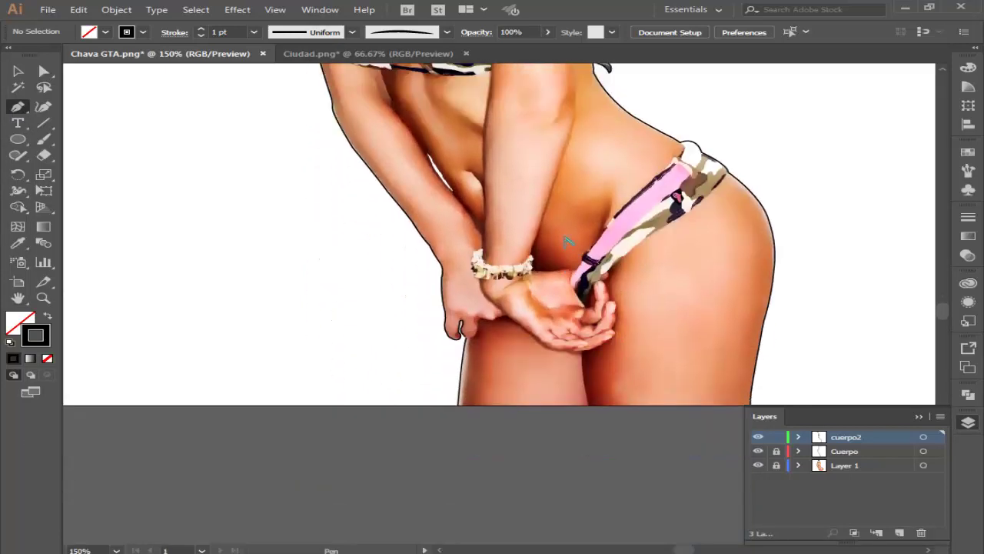
pyautogui.scroll(2, 566, 240)
pyautogui.scroll(2, 584, 219)
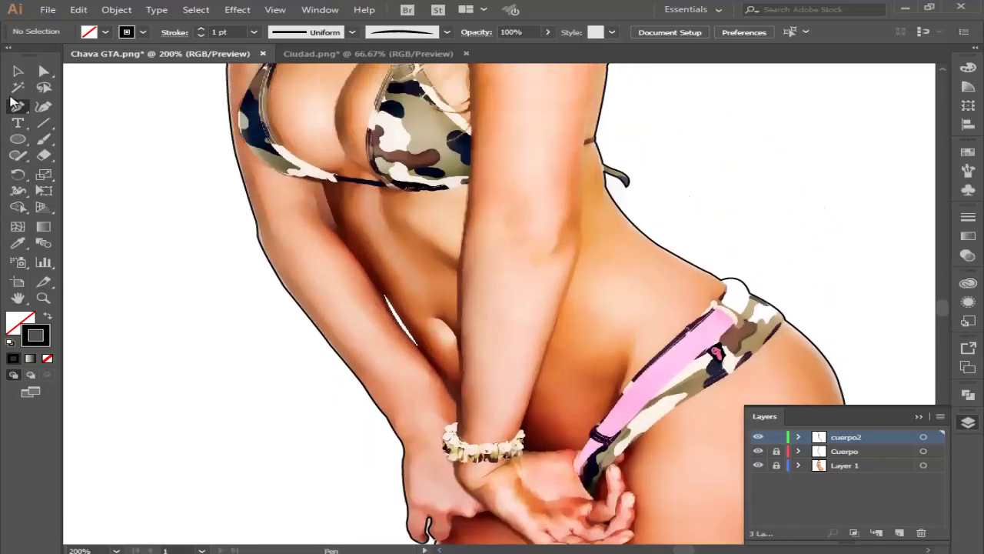
pyautogui.scroll(-1, 300, 261)
pyautogui.scroll(1, 538, 446)
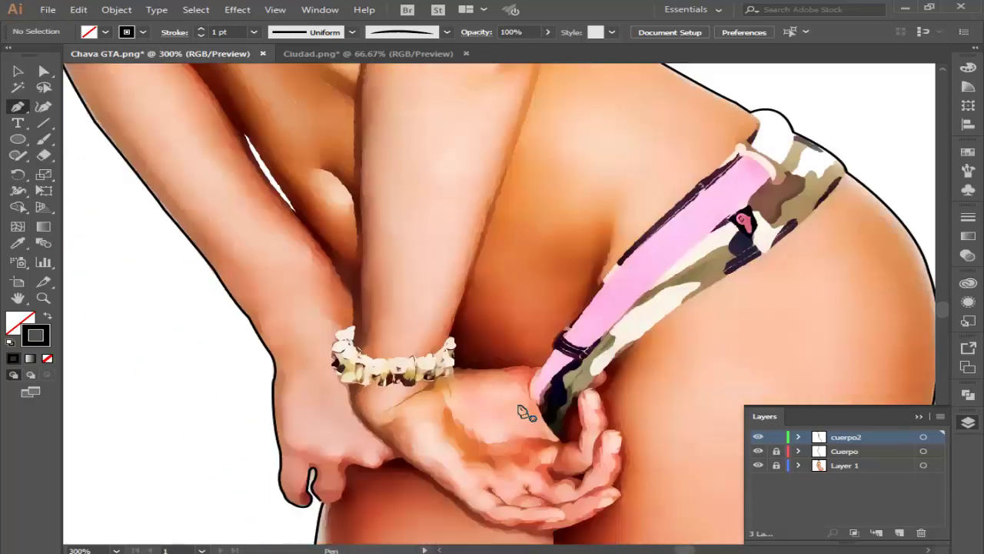
pyautogui.scroll(2, 510, 366)
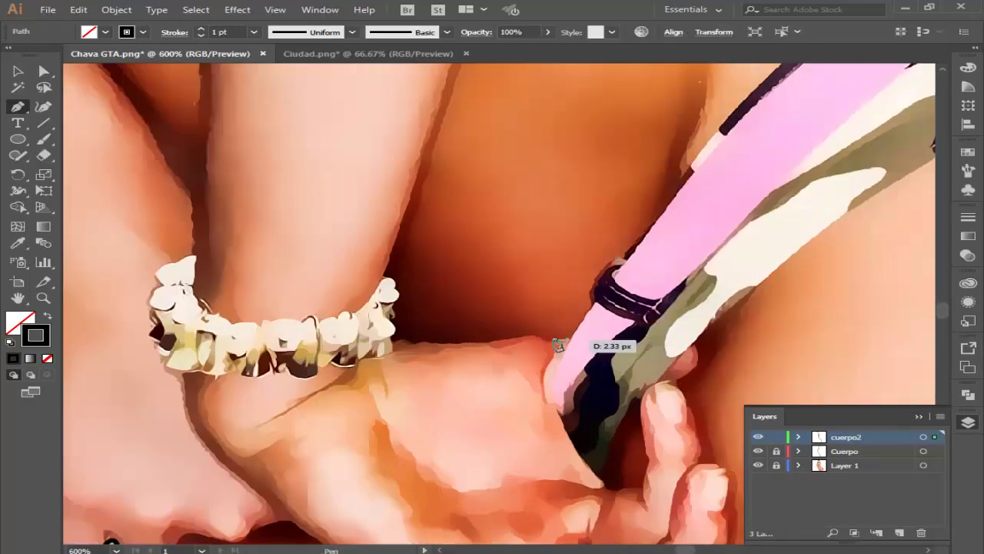
# Step: Start a new outline along the top of the clasped hand and around the bracelet's edge
pyautogui.click(548, 339)
pyautogui.moveTo(549, 340); pyautogui.dragTo(511, 339)
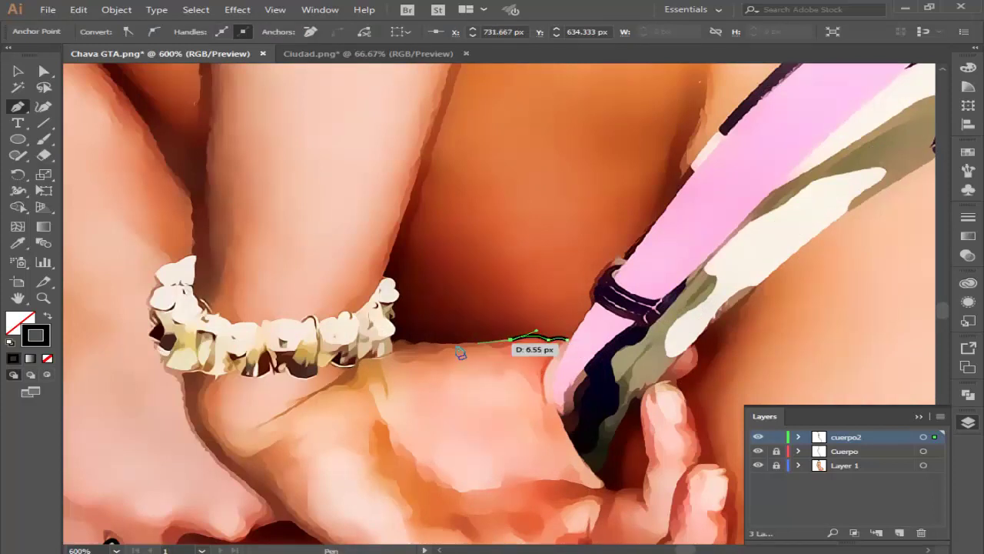
pyautogui.click(413, 340)
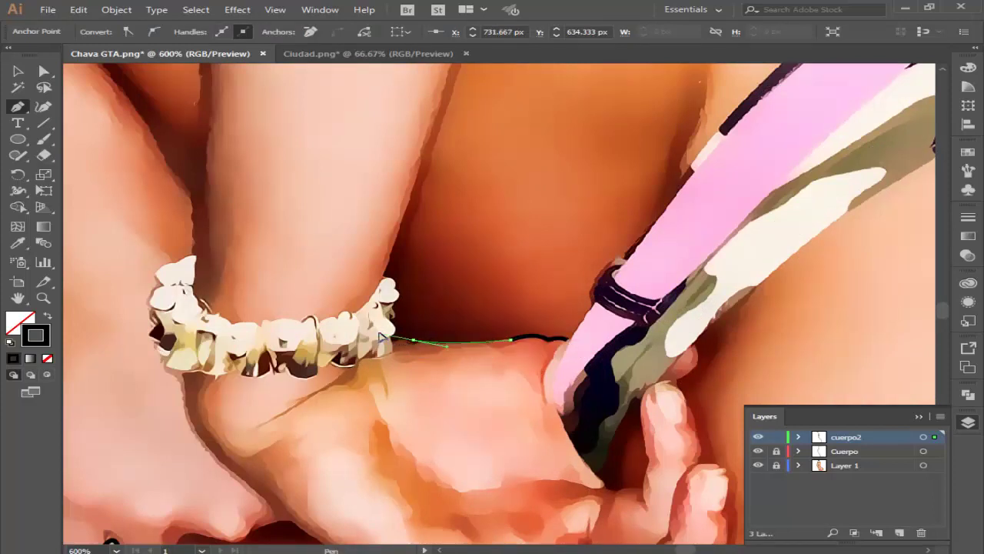
pyautogui.moveTo(389, 339); pyautogui.dragTo(394, 343)
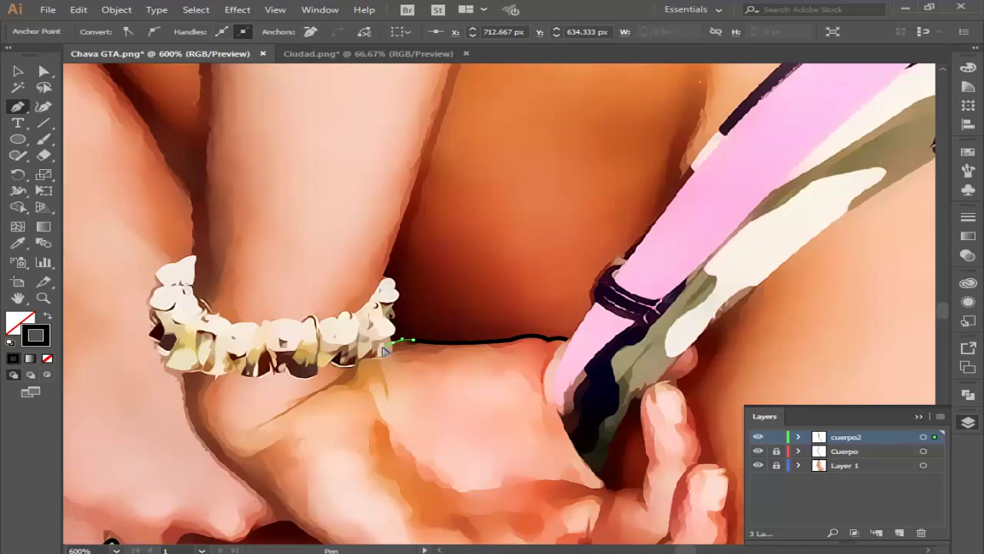
pyautogui.scroll(2, 394, 344)
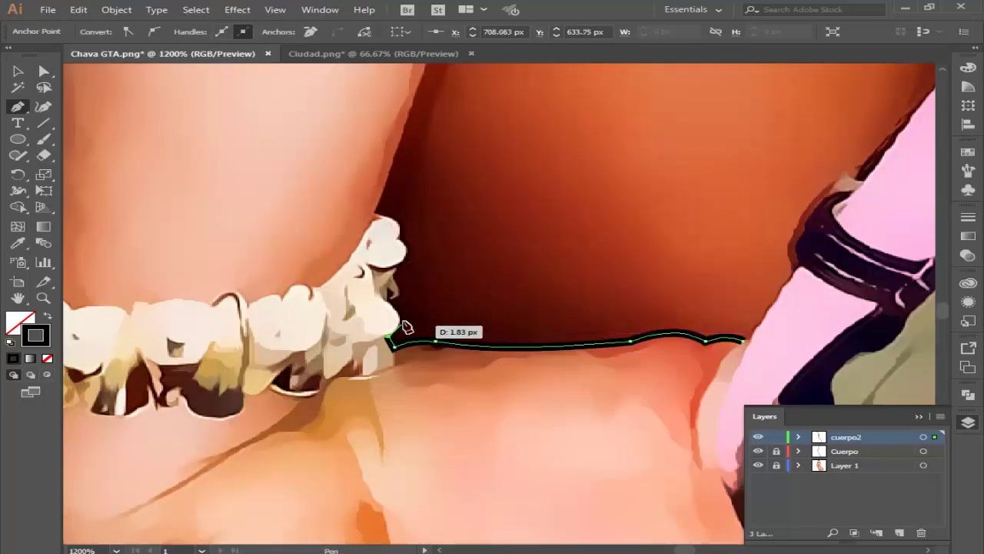
pyautogui.moveTo(394, 344); pyautogui.dragTo(394, 302)
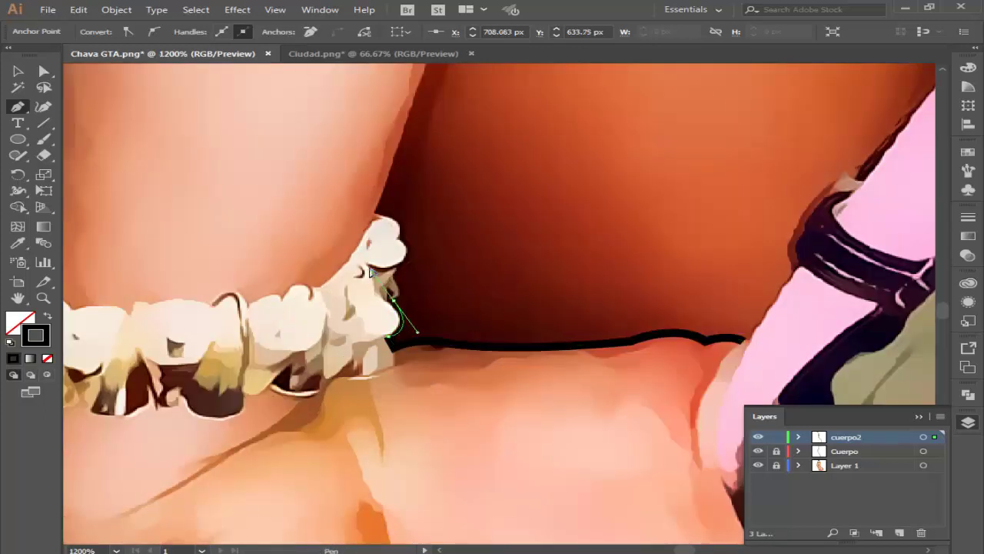
pyautogui.moveTo(369, 270)
pyautogui.mouseDown()
pyautogui.moveTo(394, 283)
pyautogui.moveTo(412, 247)
pyautogui.moveTo(391, 223)
pyautogui.moveTo(346, 218)
pyautogui.mouseUp()
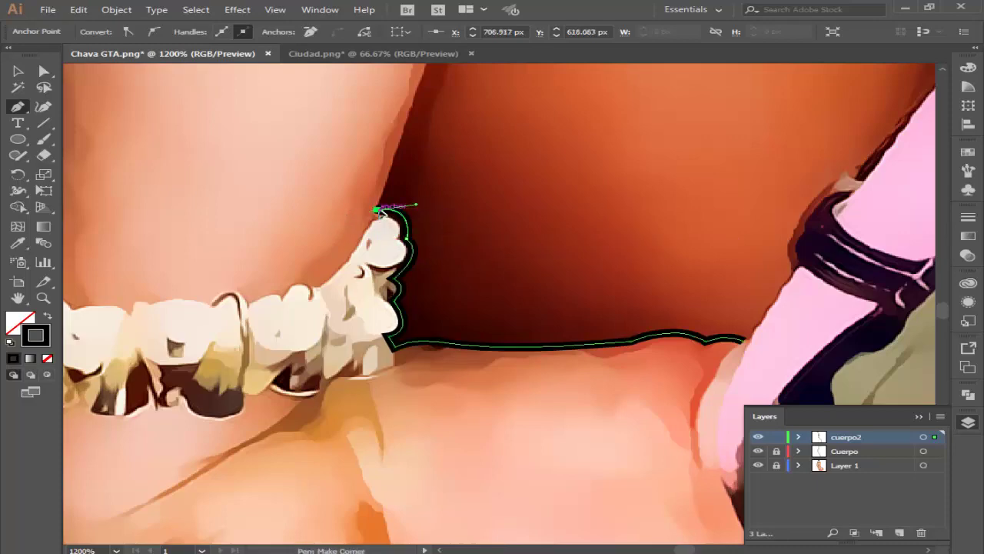
# Step: Continue the outline up the inner arm, with corner anchors, to the bikini string
pyautogui.hotkey('ctrl', '-')
pyautogui.hotkey('ctrl', '-')
pyautogui.hotkey('ctrl', '-')
pyautogui.scroll(3, 402, 219)
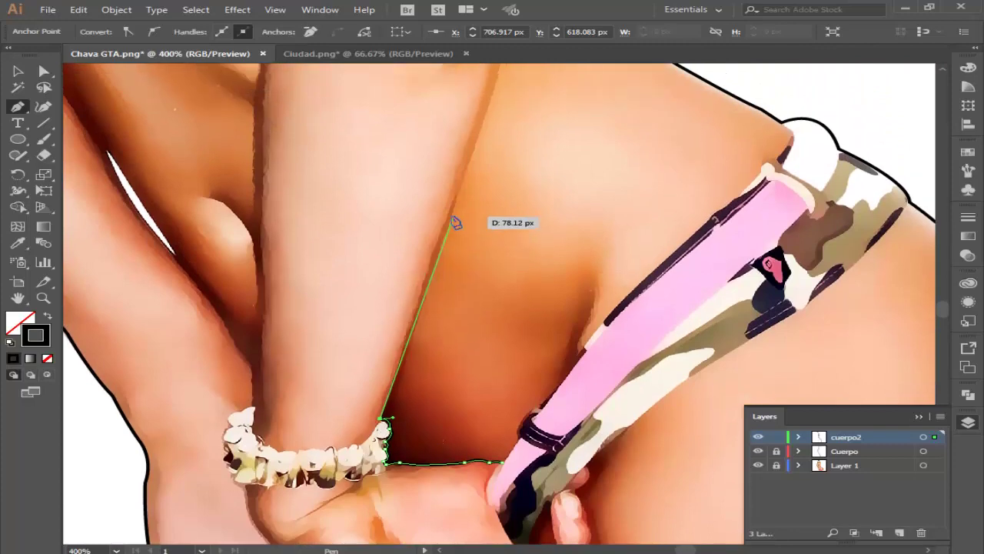
pyautogui.moveTo(460, 195); pyautogui.dragTo(456, 204)
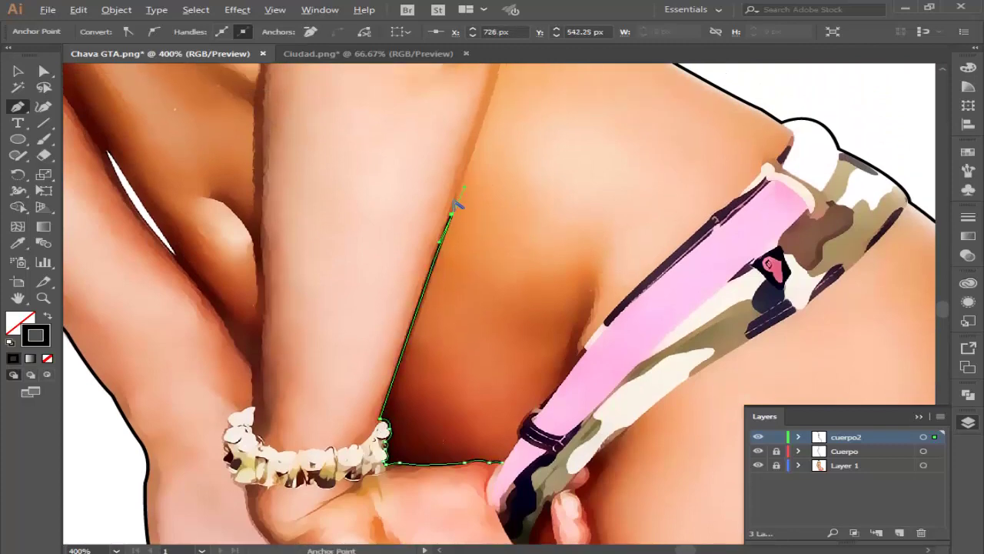
pyautogui.click(454, 217)
pyautogui.scroll(2, 469, 215)
pyautogui.scroll(2, 492, 219)
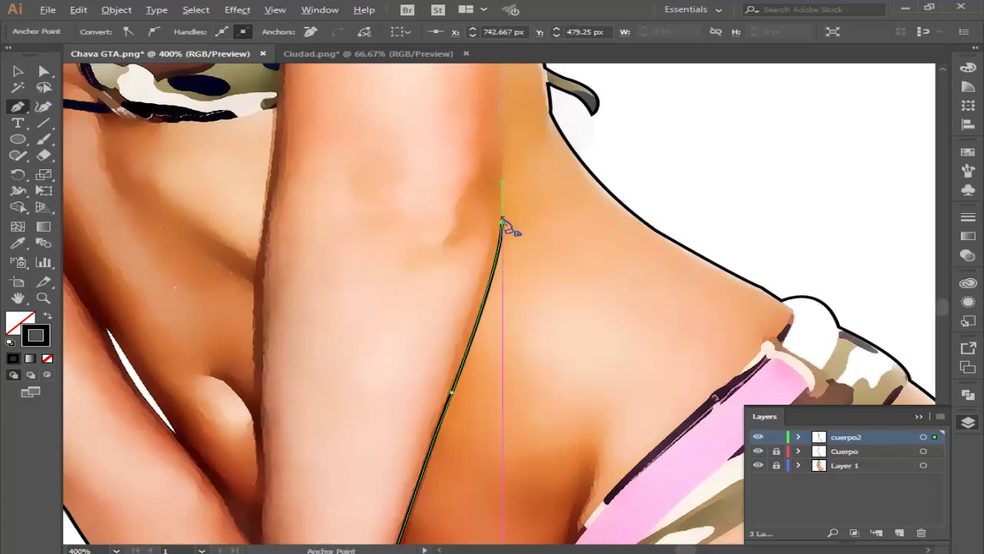
pyautogui.click(502, 222)
pyautogui.scroll(2, 505, 223)
pyautogui.moveTo(503, 233); pyautogui.dragTo(520, 203)
pyautogui.click(502, 227)
pyautogui.scroll(3, 504, 221)
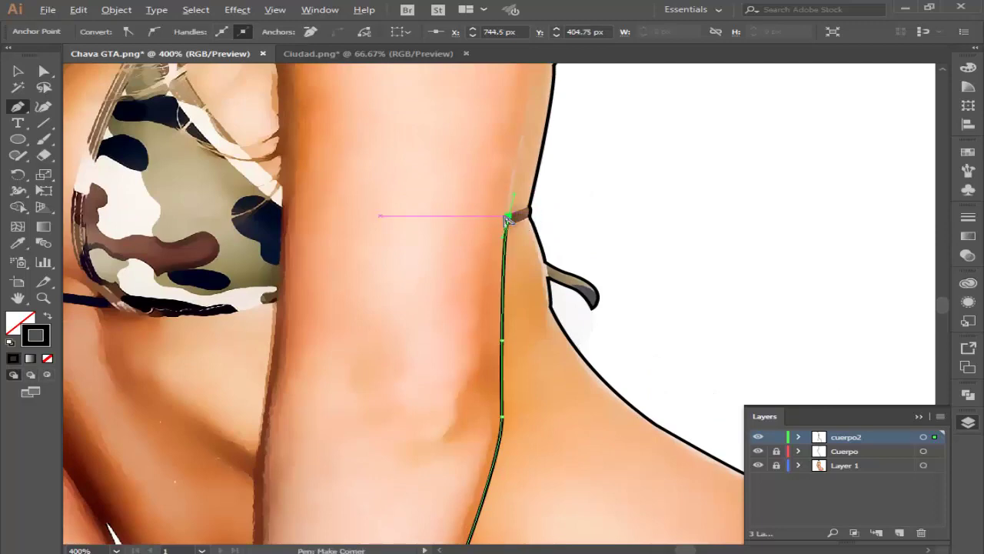
pyautogui.scroll(6, 509, 223)
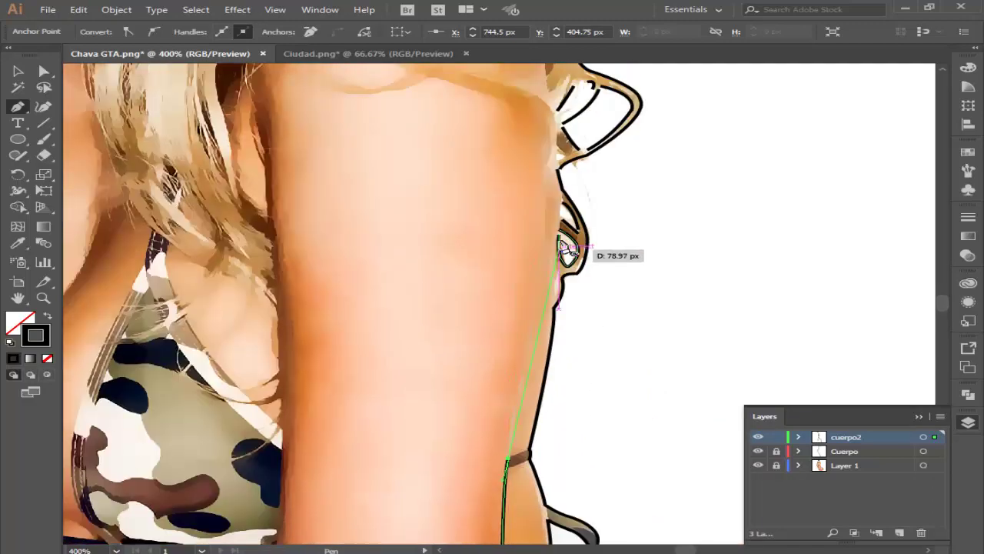
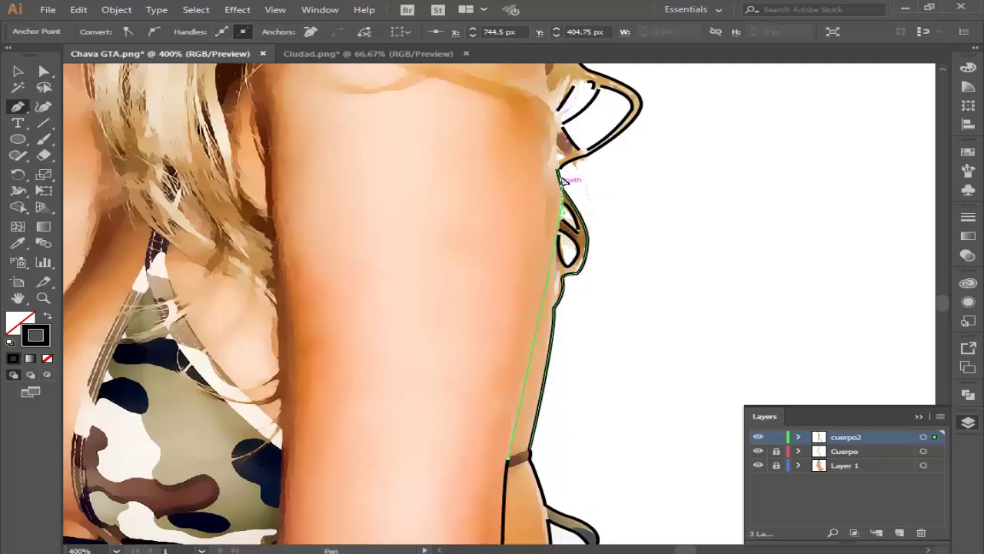
# Step: Finish the arm's back-edge outline with a curved final segment and deselect it
pyautogui.click(562, 166)
pyautogui.moveTo(562, 165); pyautogui.dragTo(650, 173)
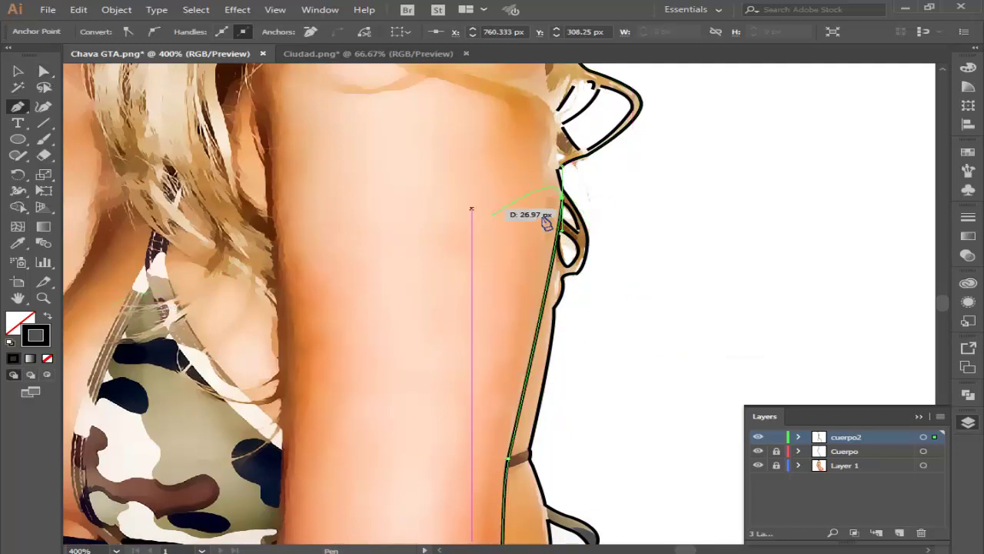
pyautogui.press('v')
pyautogui.click(681, 307)
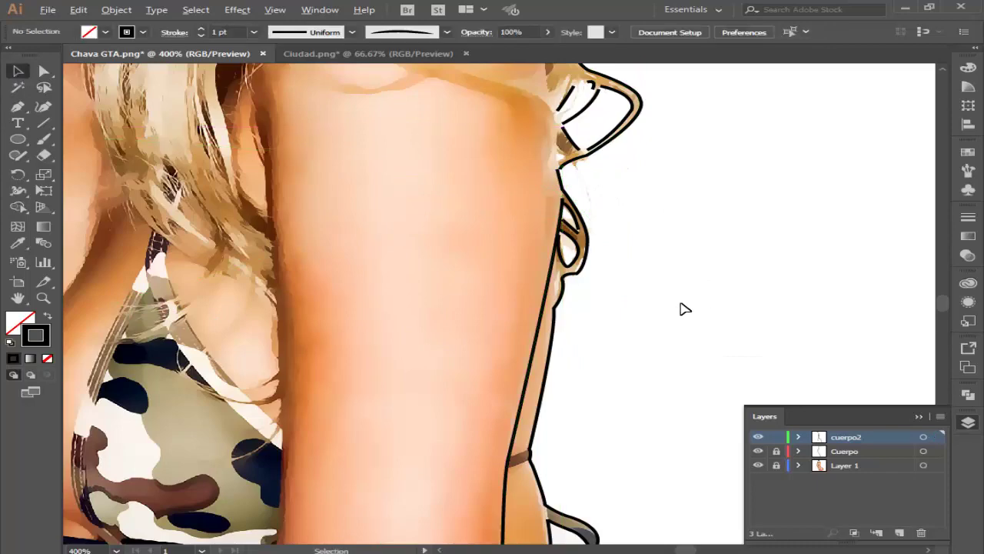
pyautogui.hotkey('ctrl', '-')
pyautogui.hotkey('ctrl', '-')
pyautogui.hotkey('ctrl', '-')
pyautogui.scroll(-2, 677, 329)
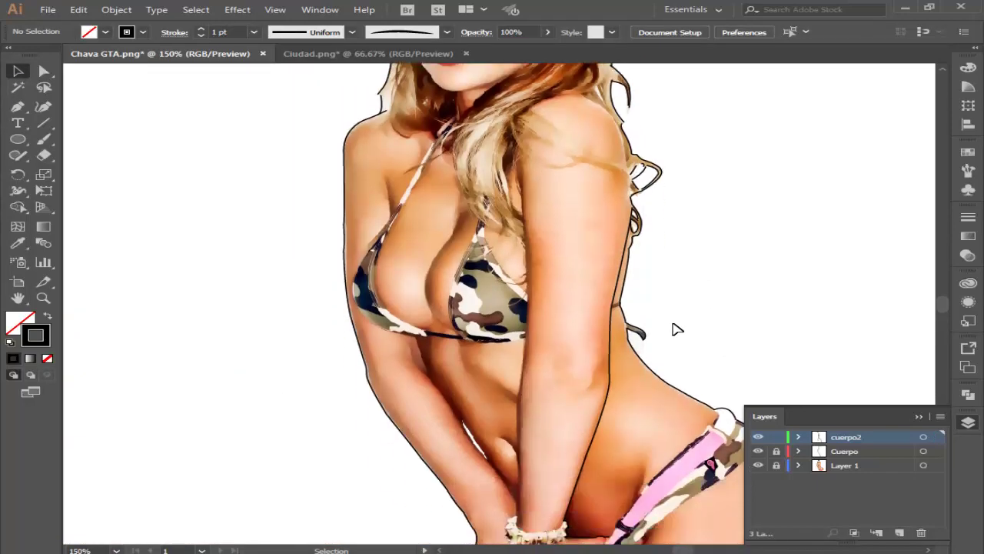
pyautogui.scroll(3, 677, 329)
pyautogui.scroll(2, 679, 326)
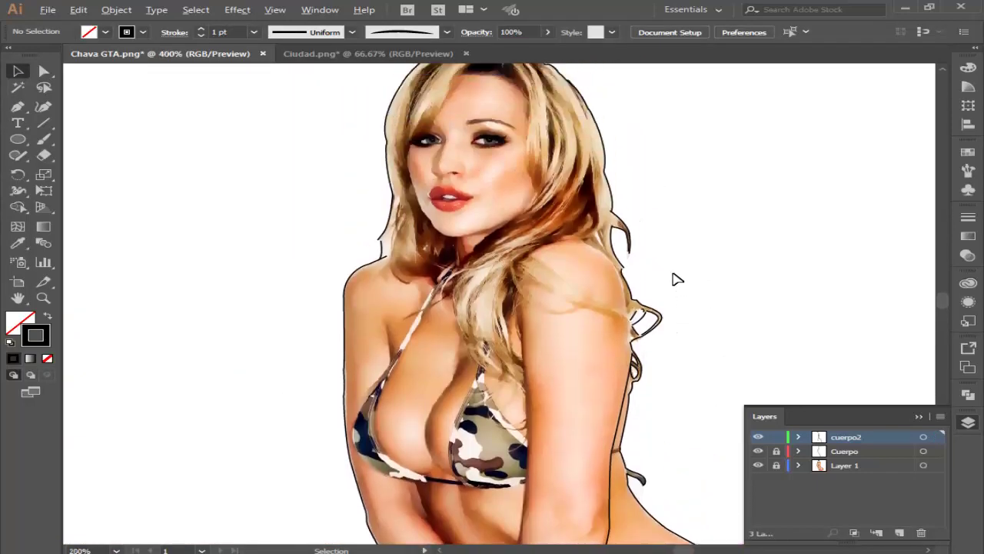
pyautogui.scroll(4, 676, 279)
# Step: Draw a curved black outline down the shoulder edge toward the armpit
pyautogui.press('p')
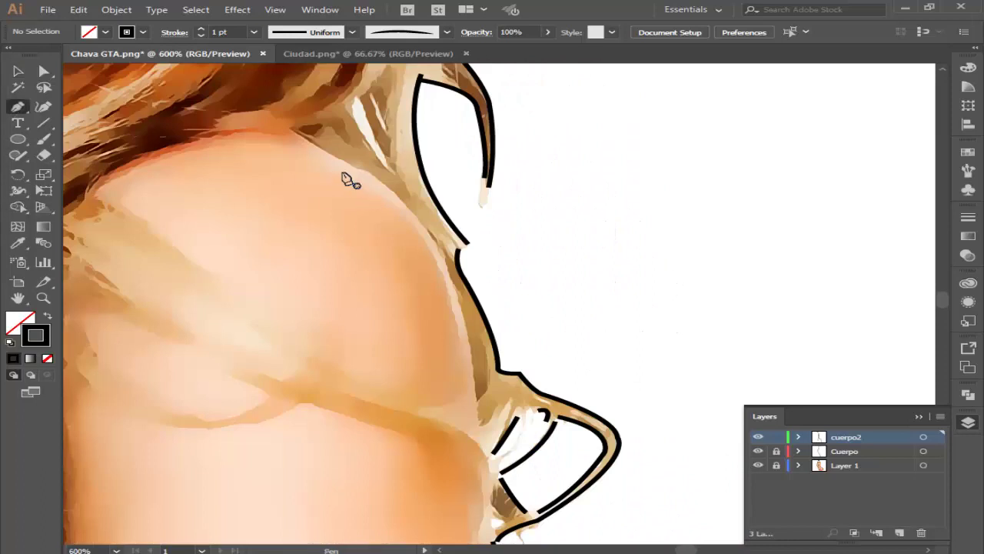
pyautogui.click(321, 147)
pyautogui.moveTo(436, 244)
pyautogui.mouseDown()
pyautogui.moveTo(444, 273)
pyautogui.moveTo(439, 248)
pyautogui.mouseUp()
pyautogui.scroll(-2, 439, 285)
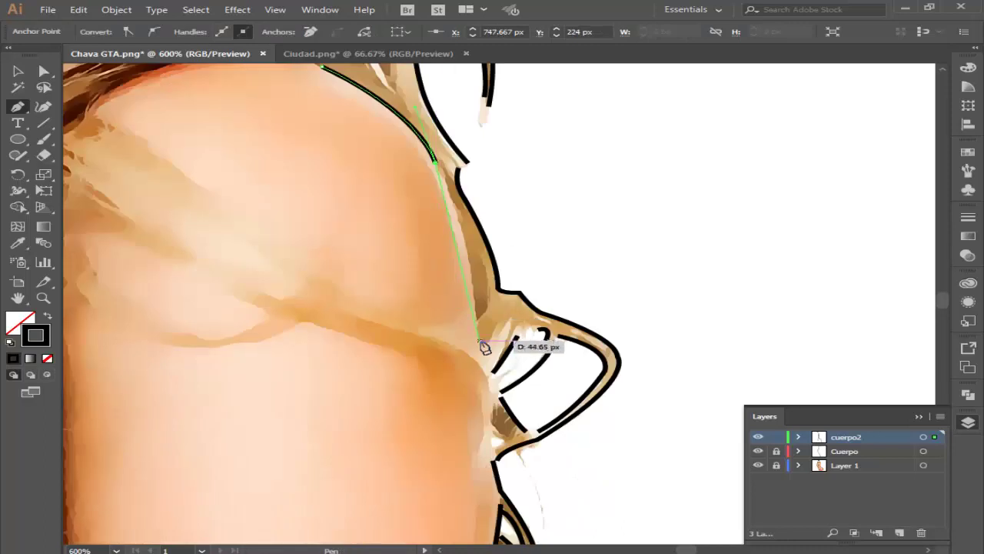
pyautogui.click(479, 348)
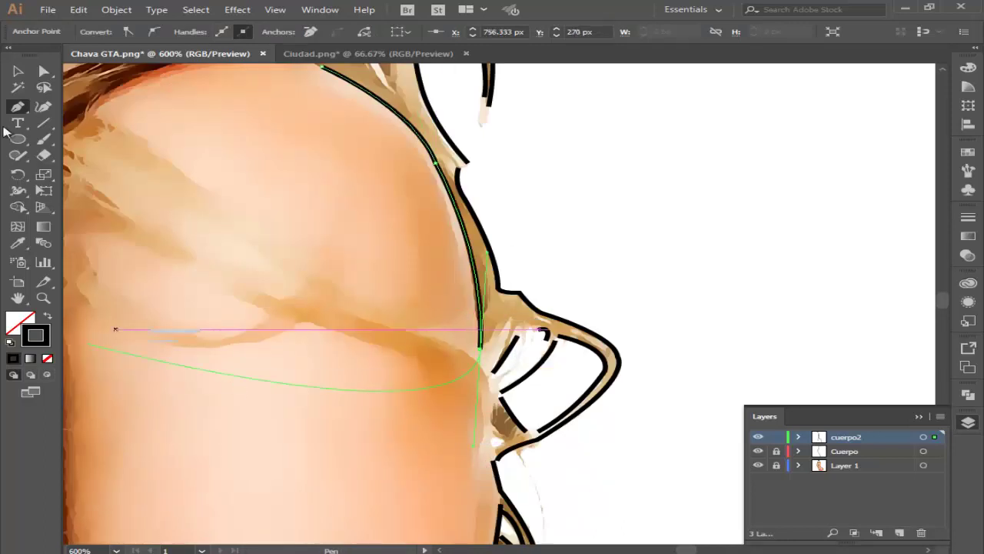
pyautogui.keyDown('ctrl'); pyautogui.click(592, 264); pyautogui.keyUp('ctrl')
pyautogui.hotkey('ctrl', '1')
# Step: Trace a curved three-anchor outline along the camo strap's lower edge, from its lower end to its top corner
pyautogui.scroll(-2, 536, 347)
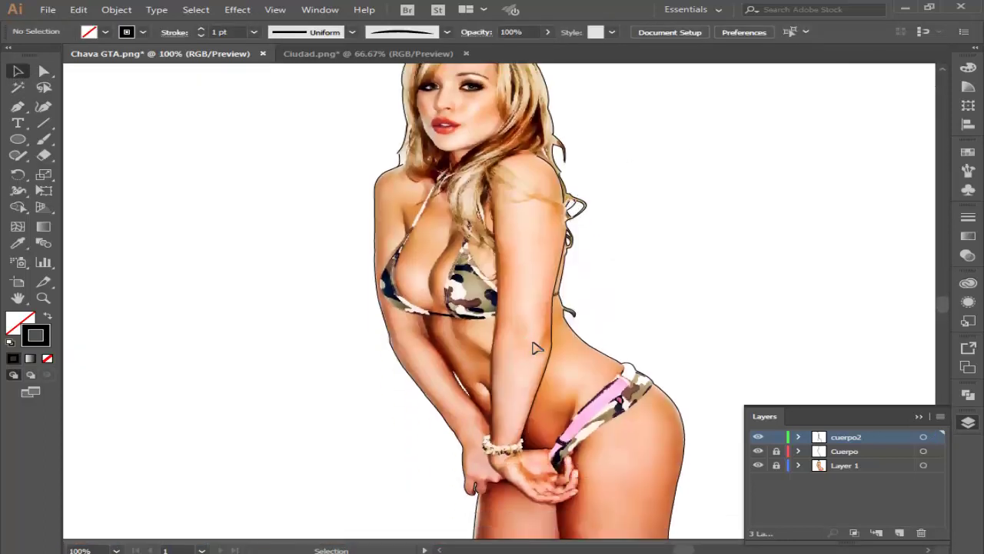
pyautogui.scroll(1, 523, 332)
pyautogui.scroll(-2, 534, 309)
pyautogui.scroll(-2, 534, 310)
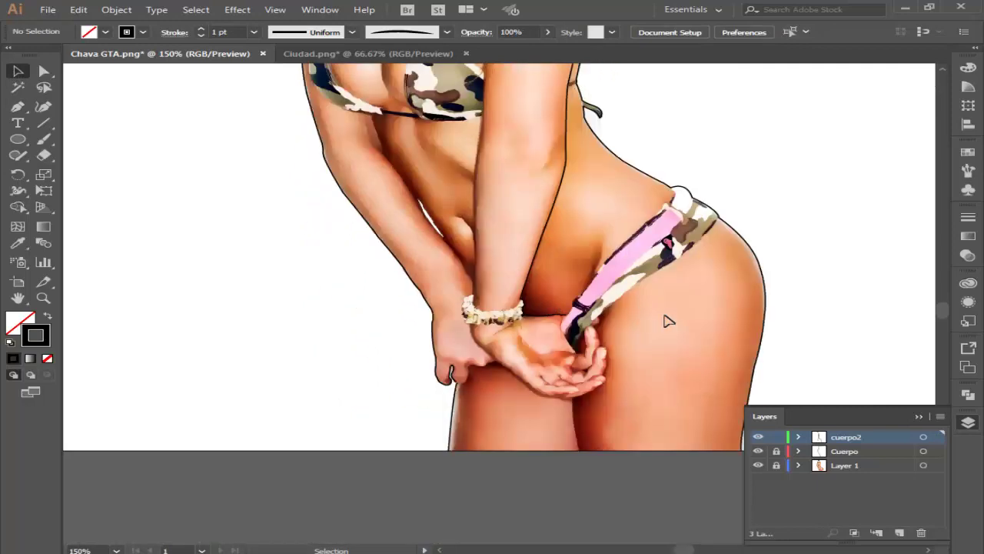
pyautogui.scroll(2, 708, 250)
pyautogui.scroll(2, 708, 249)
pyautogui.scroll(-1, 474, 370)
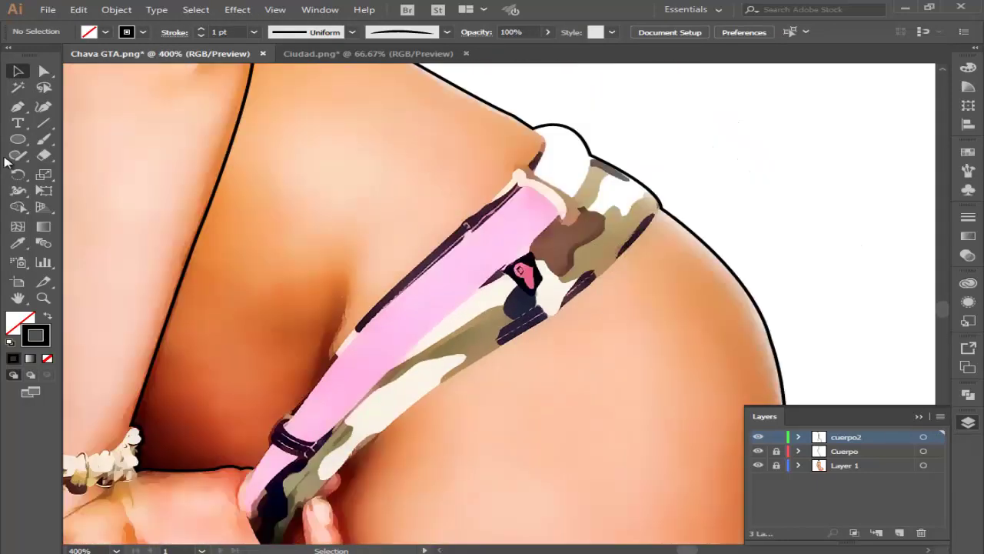
pyautogui.click(336, 470)
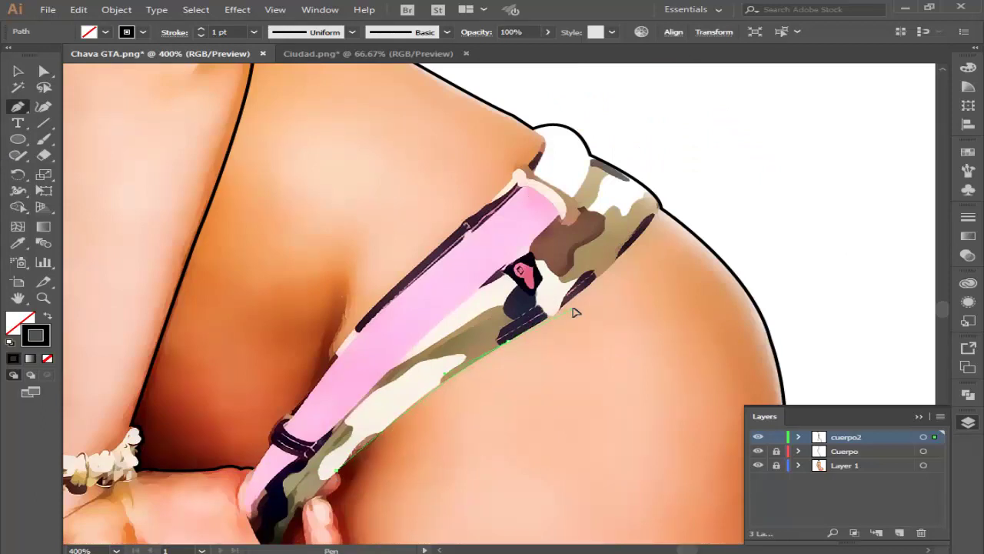
pyautogui.click(508, 340)
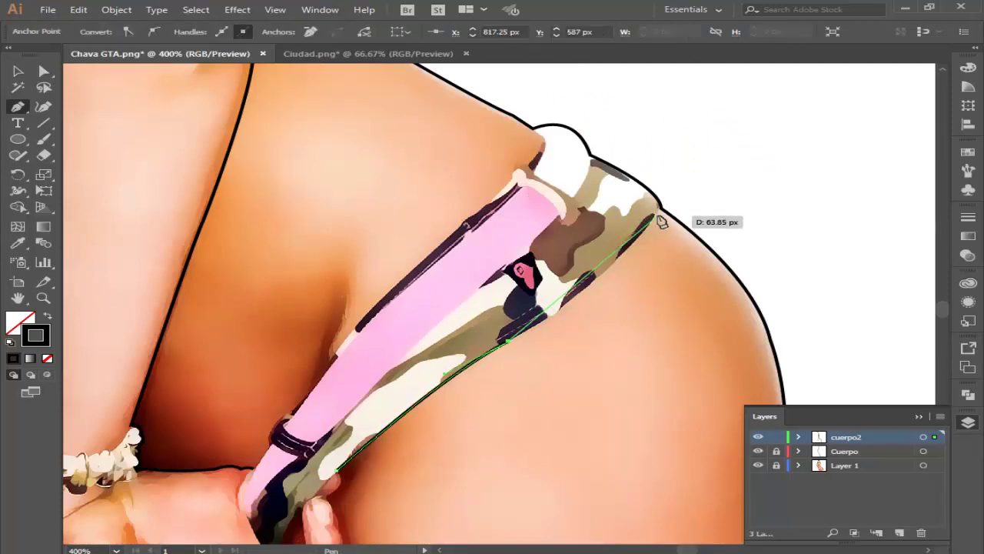
pyautogui.moveTo(661, 221); pyautogui.dragTo(659, 219)
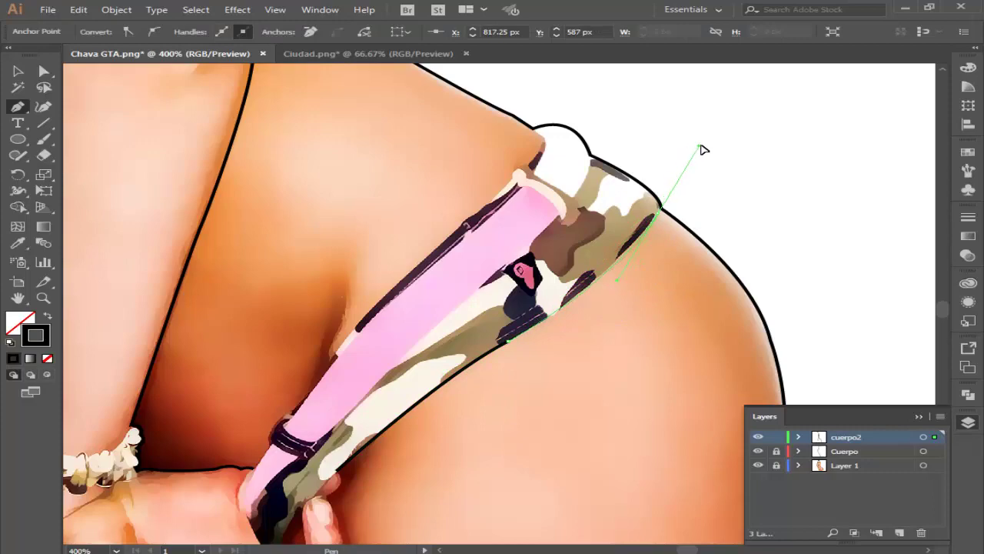
pyautogui.press('v')
pyautogui.click(623, 102)
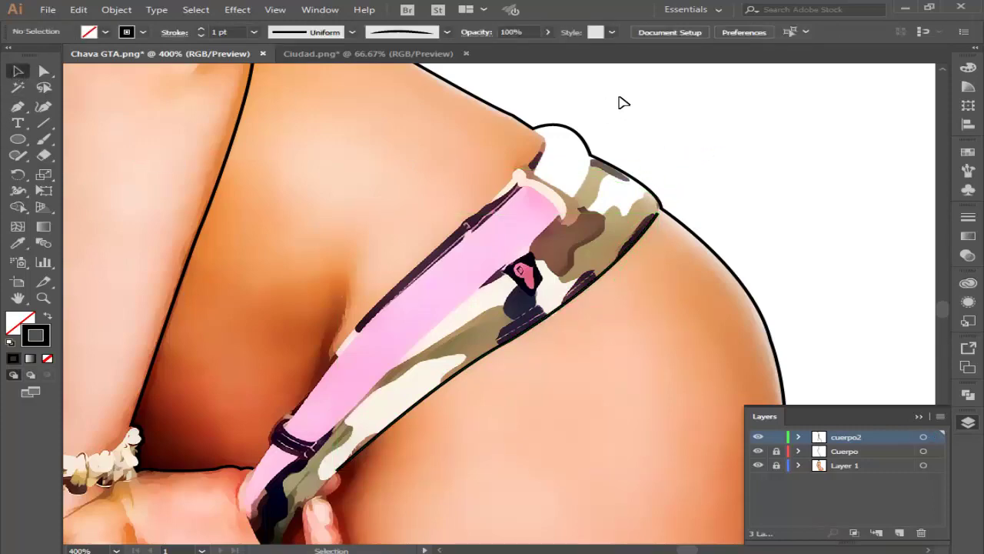
pyautogui.scroll(-3, 586, 214)
pyautogui.scroll(1, 442, 323)
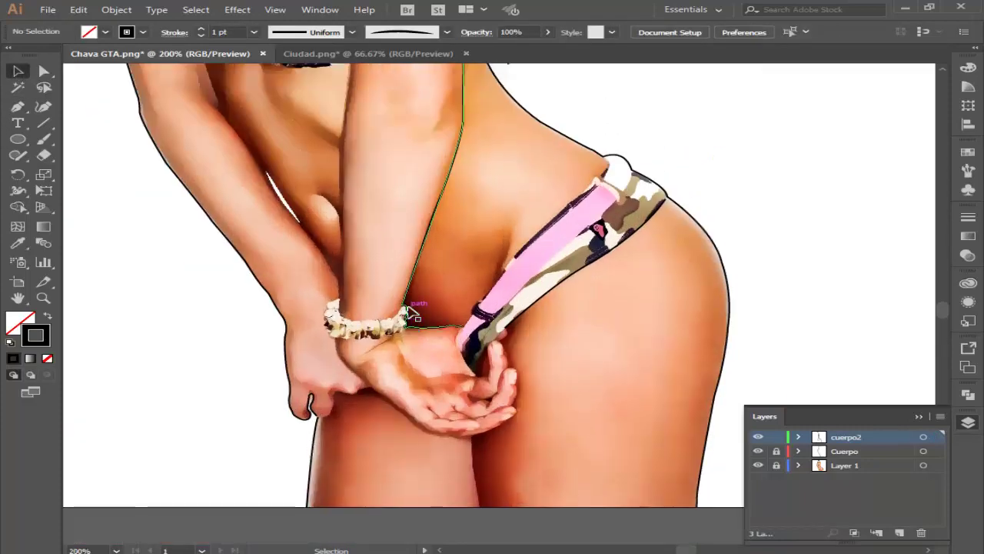
pyautogui.scroll(1, 411, 313)
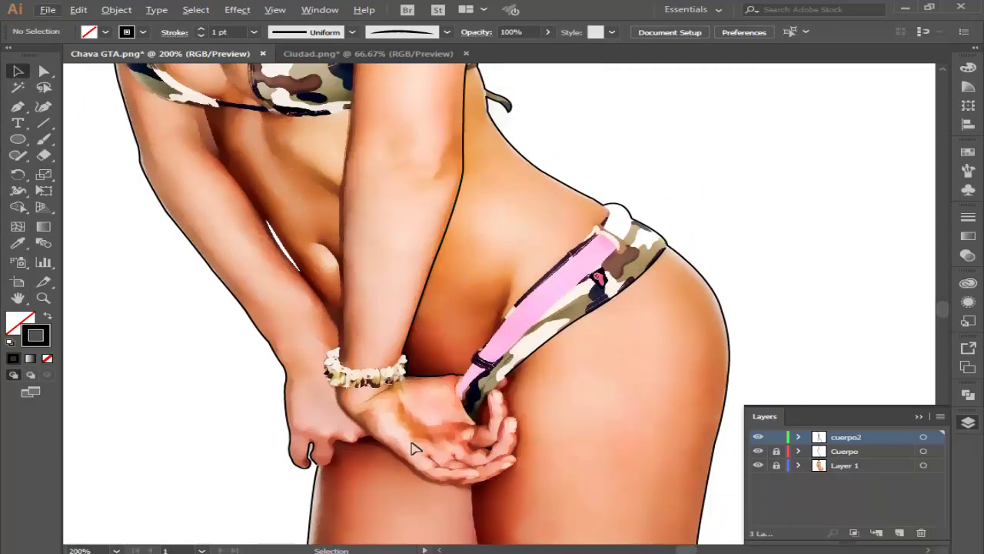
pyautogui.scroll(3, 238, 306)
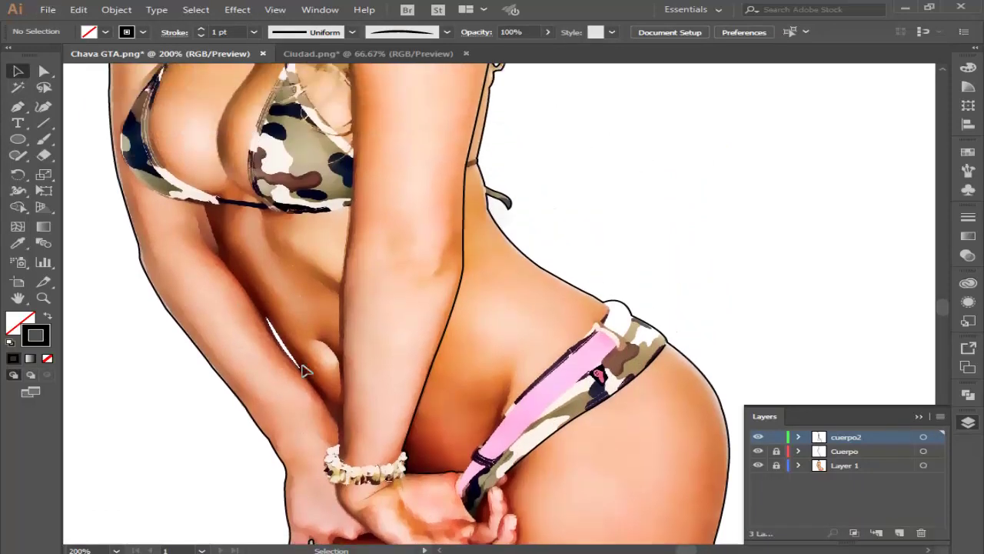
pyautogui.scroll(3, 295, 372)
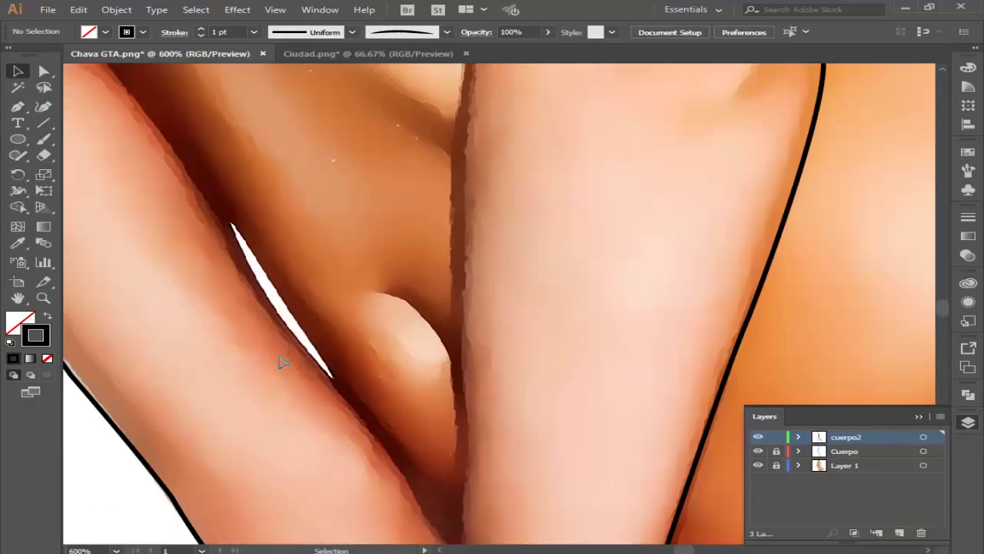
# Step: Draw a two-anchor black stroke along the white gap between arm and torso
pyautogui.click(18, 106)
pyautogui.click(231, 224)
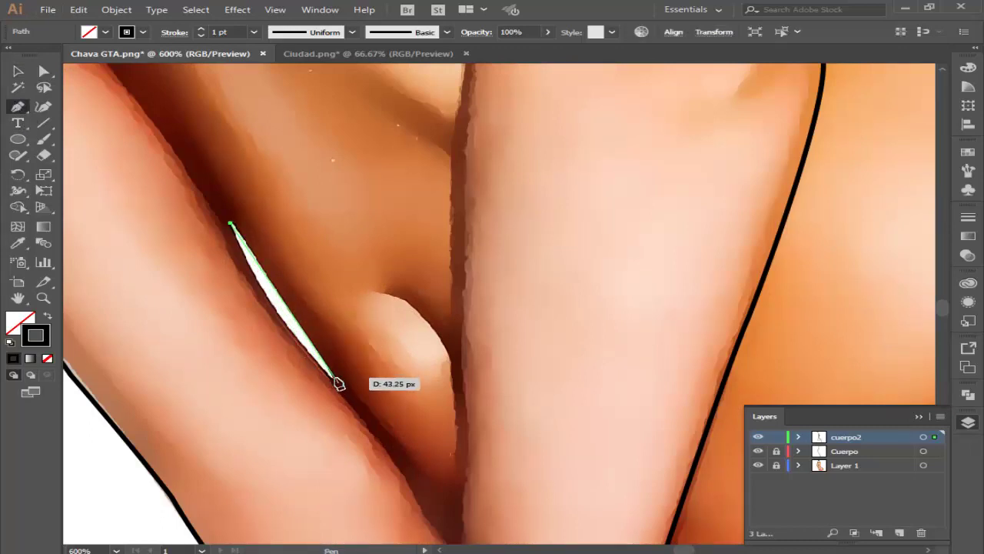
pyautogui.click(334, 377)
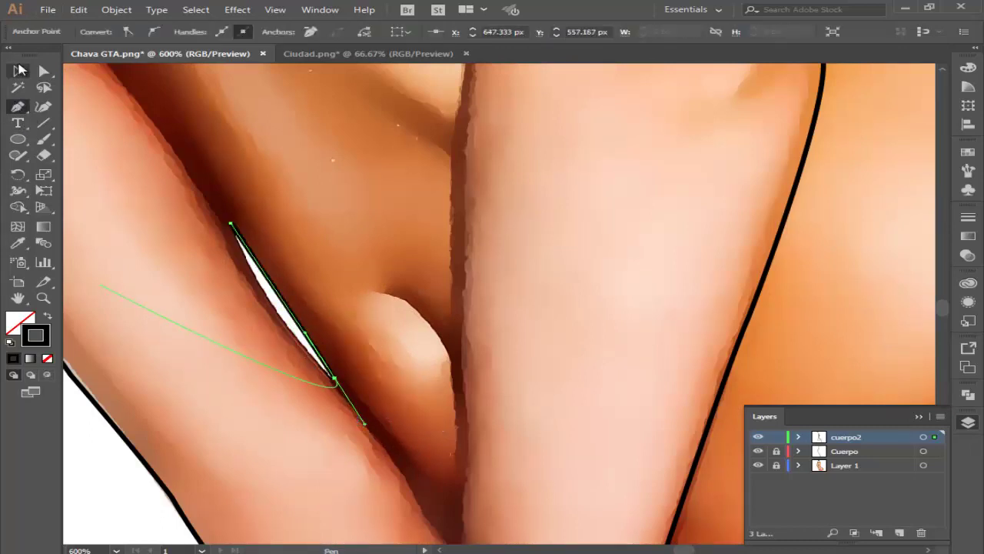
pyautogui.press('v')
pyautogui.click(134, 445)
# Step: Reselect the Pen tool and scroll the view up to the left bikini cup
pyautogui.scroll(-3, 134, 445)
pyautogui.scroll(-2, 285, 377)
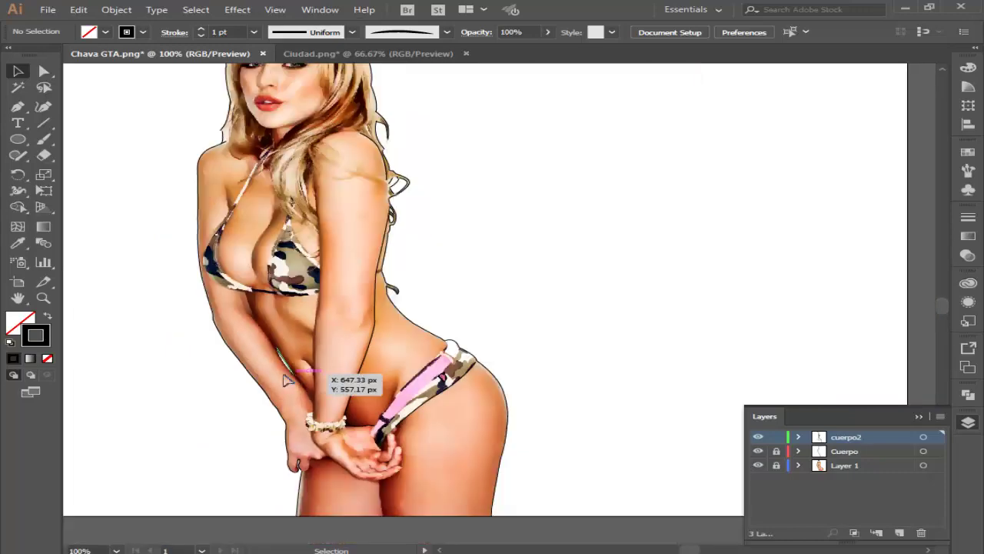
pyautogui.scroll(1, 281, 365)
pyautogui.scroll(1, 269, 303)
pyautogui.scroll(2, 270, 303)
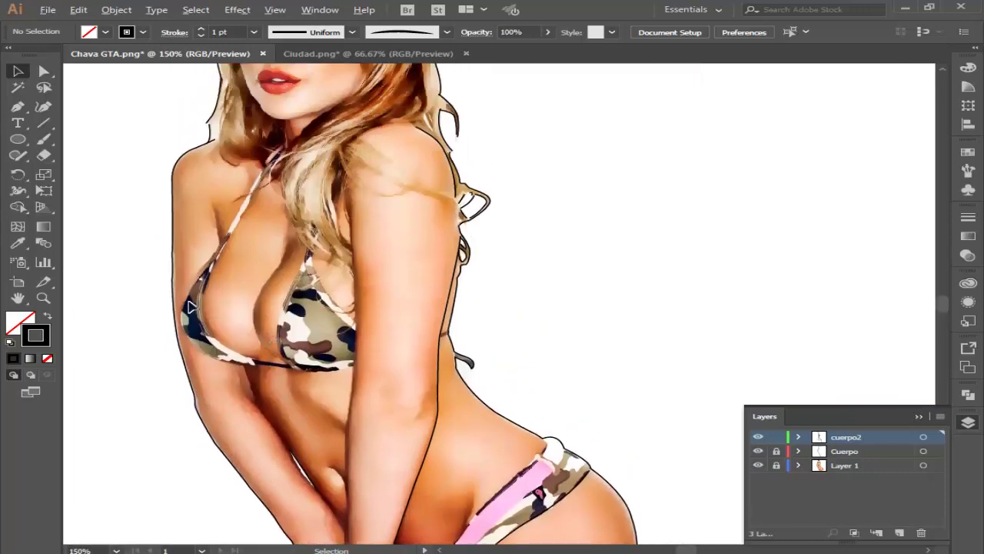
pyautogui.scroll(3, 191, 306)
pyautogui.click(18, 106)
pyautogui.scroll(1, 354, 173)
pyautogui.scroll(3, 354, 173)
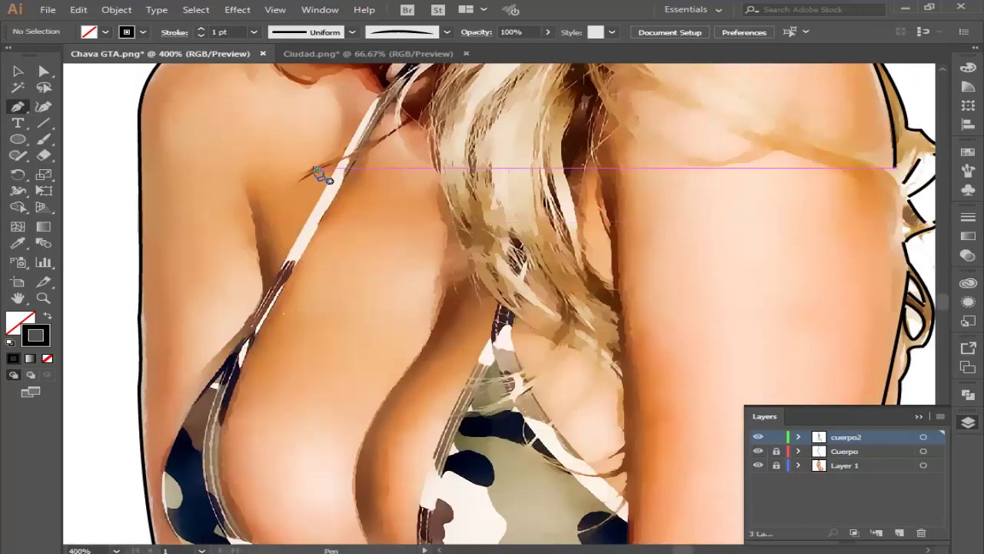
pyautogui.scroll(3, 376, 145)
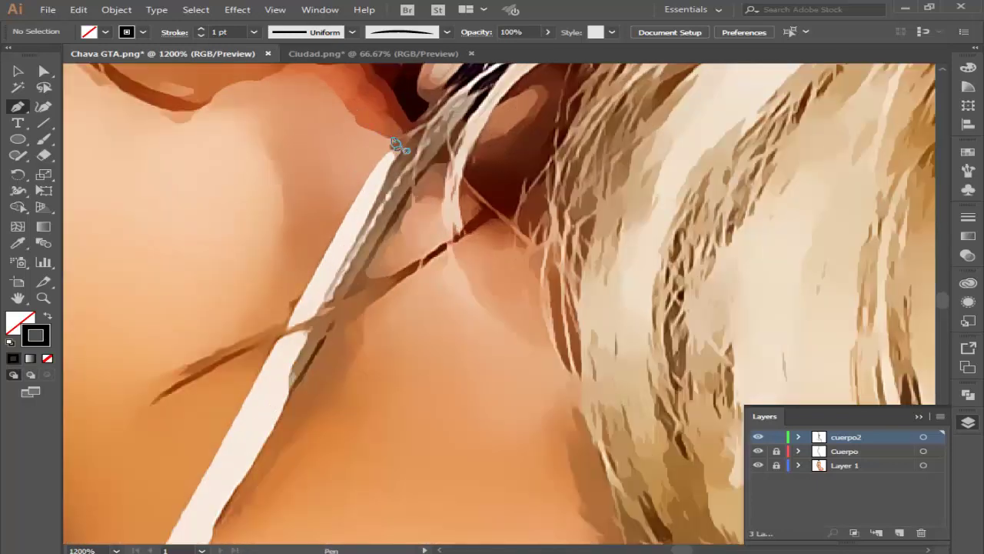
pyautogui.scroll(-6, 425, 264)
pyautogui.scroll(-2, 468, 308)
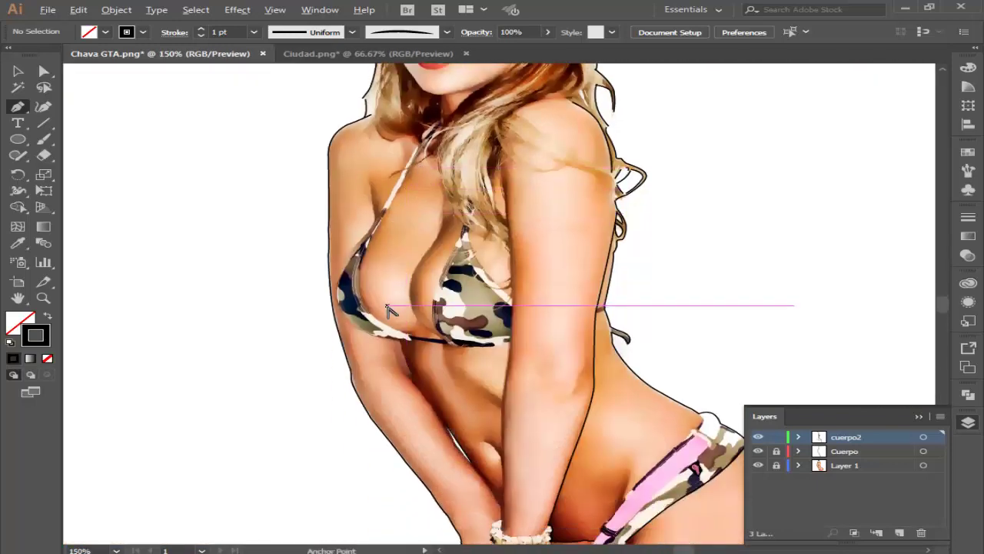
pyautogui.scroll(1, 395, 312)
pyautogui.scroll(1, 455, 382)
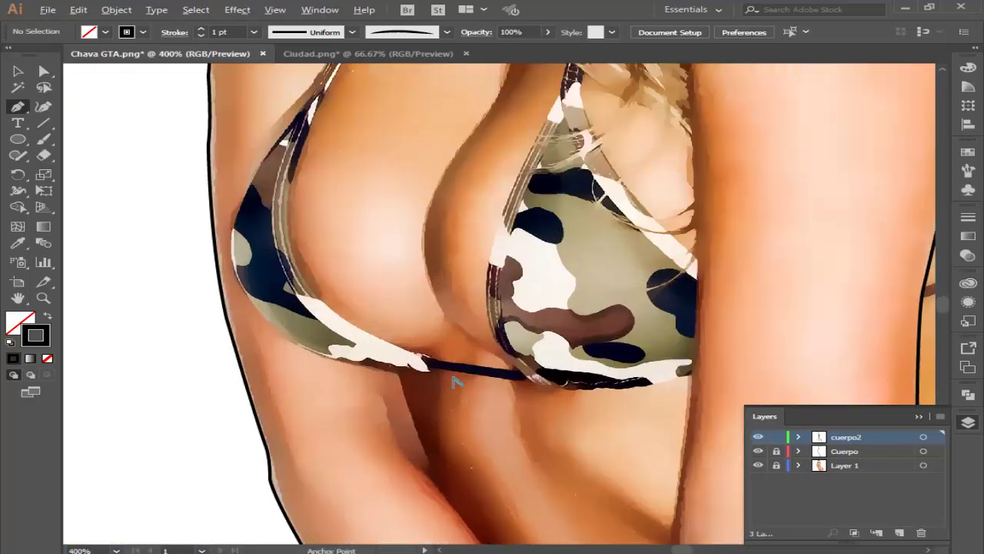
pyautogui.scroll(1, 426, 361)
pyautogui.scroll(1, 425, 359)
pyautogui.scroll(1, 421, 357)
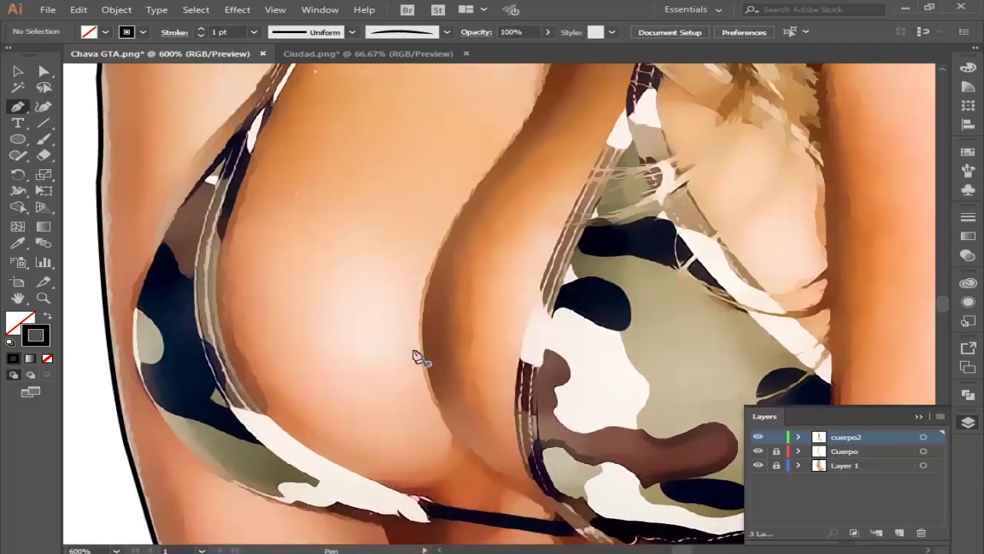
pyautogui.scroll(2, 371, 476)
# Step: Trace a curved outline under the left cup and around its outer edge
pyautogui.click(393, 460)
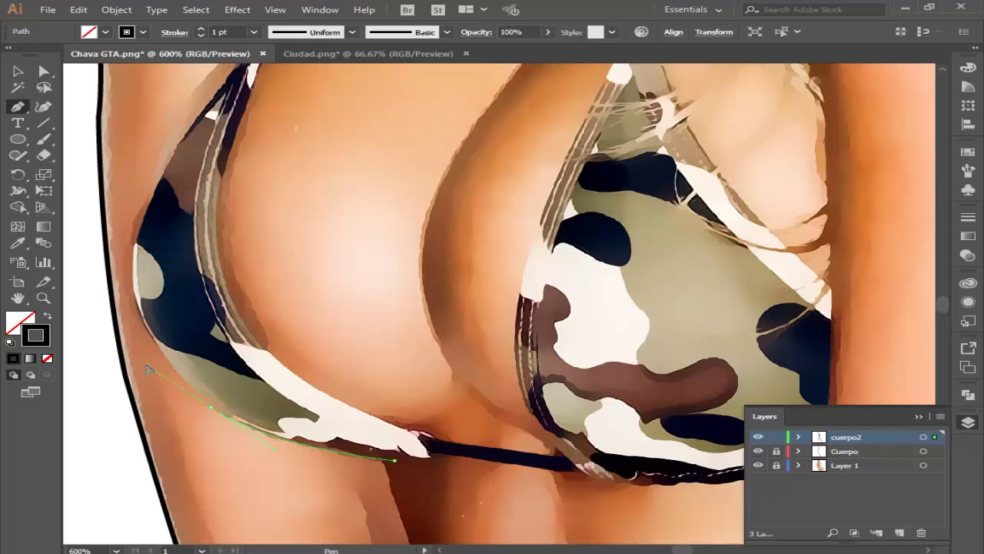
pyautogui.moveTo(149, 370); pyautogui.dragTo(149, 370)
pyautogui.click(211, 406)
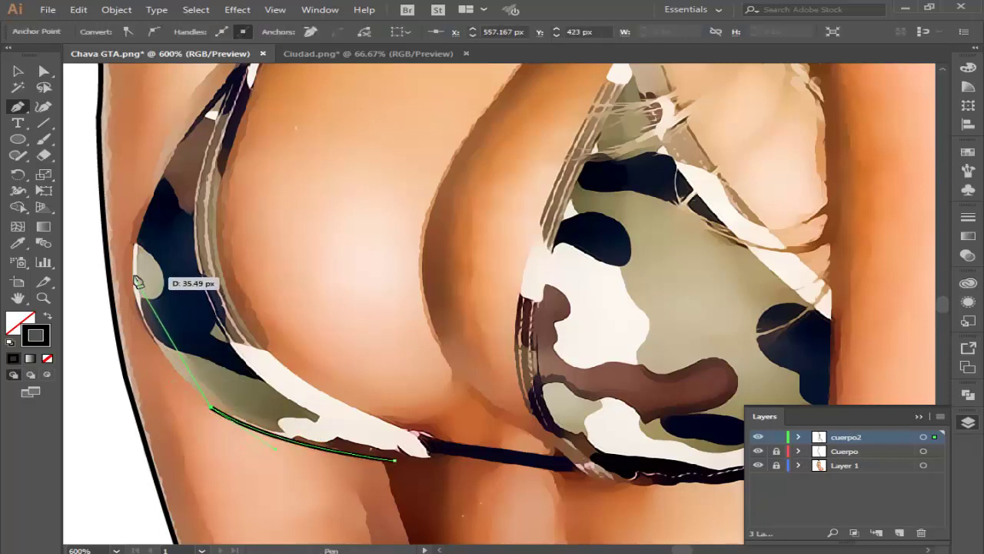
pyautogui.moveTo(136, 278)
pyautogui.mouseDown()
pyautogui.moveTo(138, 204)
pyautogui.moveTo(121, 196)
pyautogui.moveTo(136, 281)
pyautogui.mouseUp()
pyautogui.scroll(3, 136, 281)
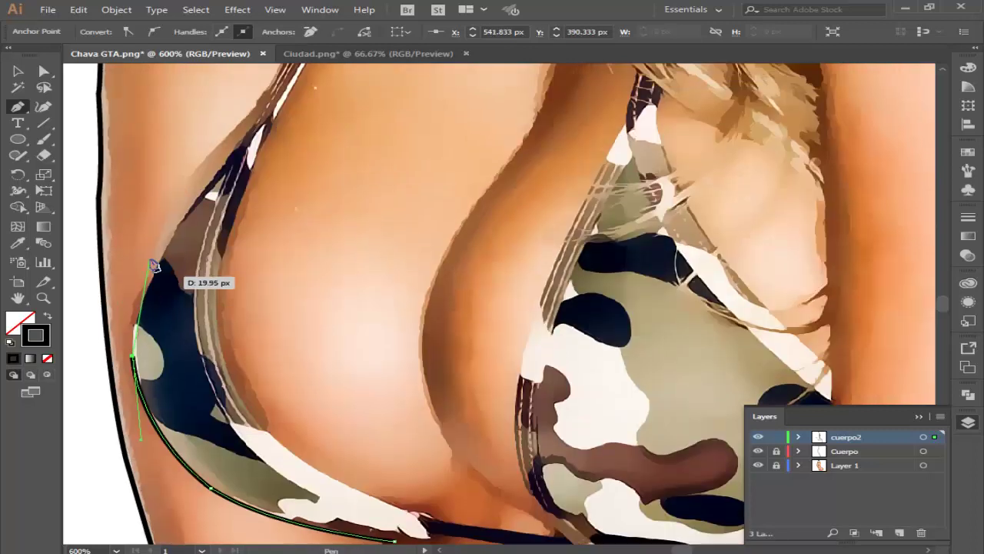
pyautogui.moveTo(133, 421)
pyautogui.mouseDown()
pyautogui.moveTo(172, 256)
pyautogui.moveTo(169, 284)
pyautogui.mouseUp()
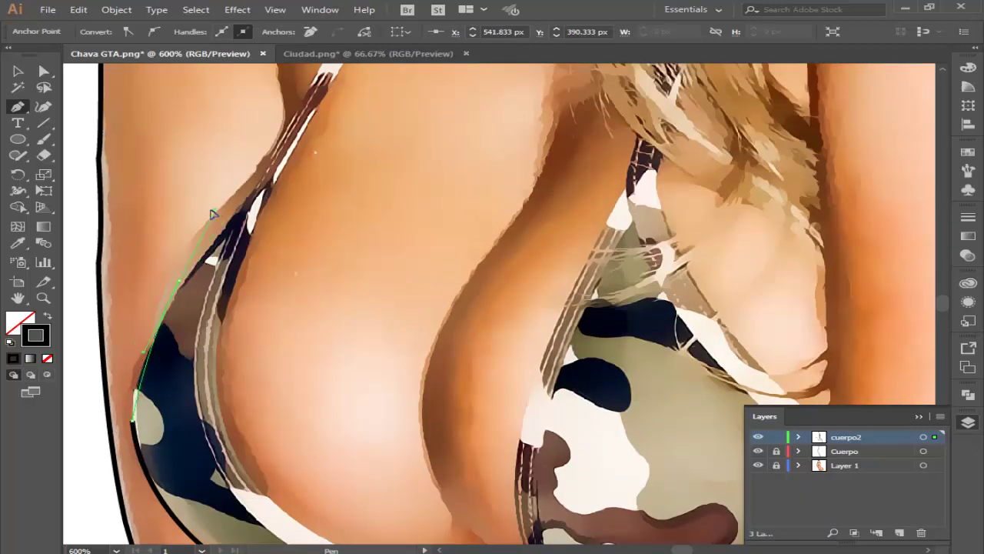
pyautogui.moveTo(179, 284); pyautogui.dragTo(206, 260)
pyautogui.moveTo(233, 216); pyautogui.dragTo(231, 214)
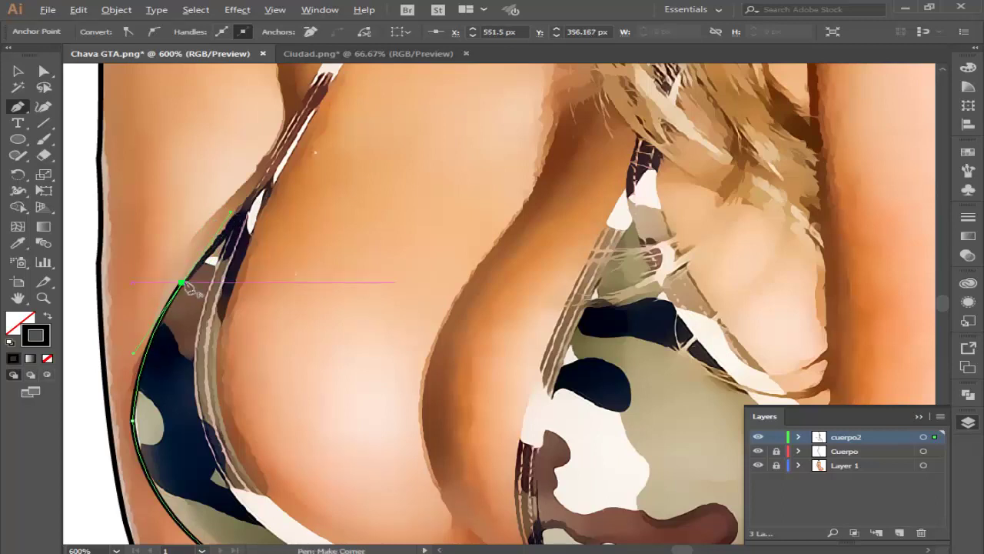
# Step: Continue the outline from the cup's top up along the strap
pyautogui.moveTo(181, 283); pyautogui.dragTo(260, 185)
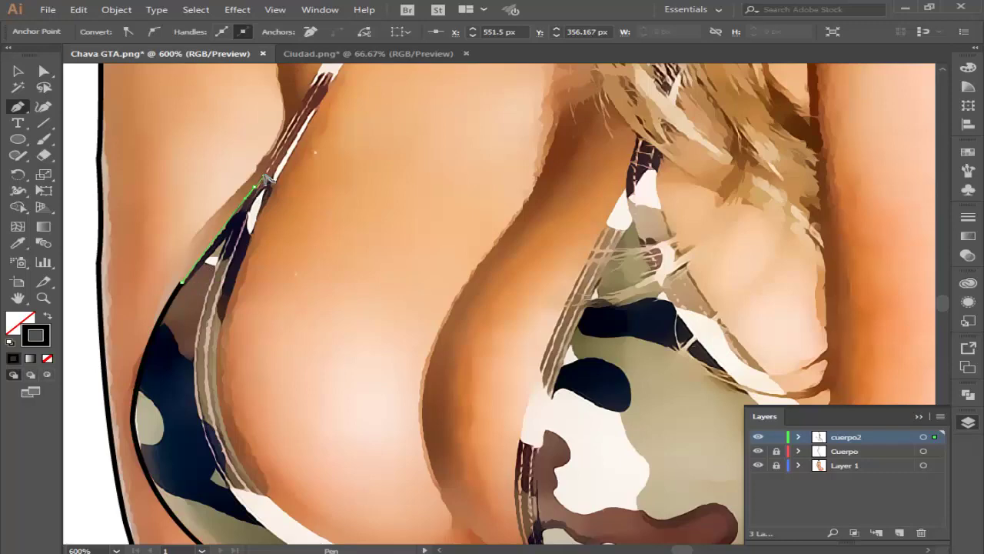
pyautogui.click(255, 185)
pyautogui.scroll(4, 260, 192)
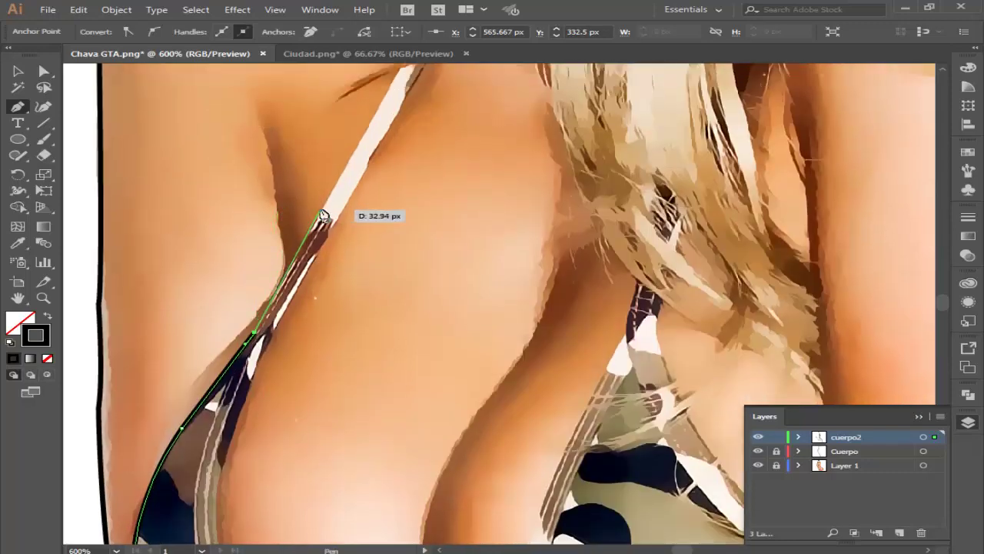
pyautogui.moveTo(322, 208); pyautogui.dragTo(402, 172)
# Step: Extend the strap outline with anchors up toward the top of the strap
pyautogui.scroll(3, 362, 187)
pyautogui.click(399, 168)
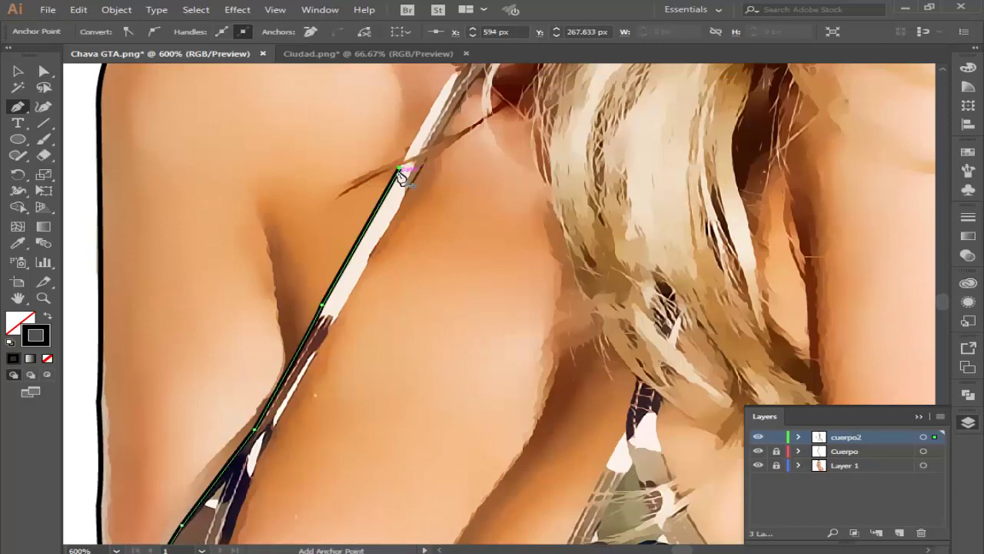
pyautogui.scroll(3, 399, 175)
pyautogui.keyDown('ctrl'); pyautogui.click(94, 83); pyautogui.keyUp('ctrl')
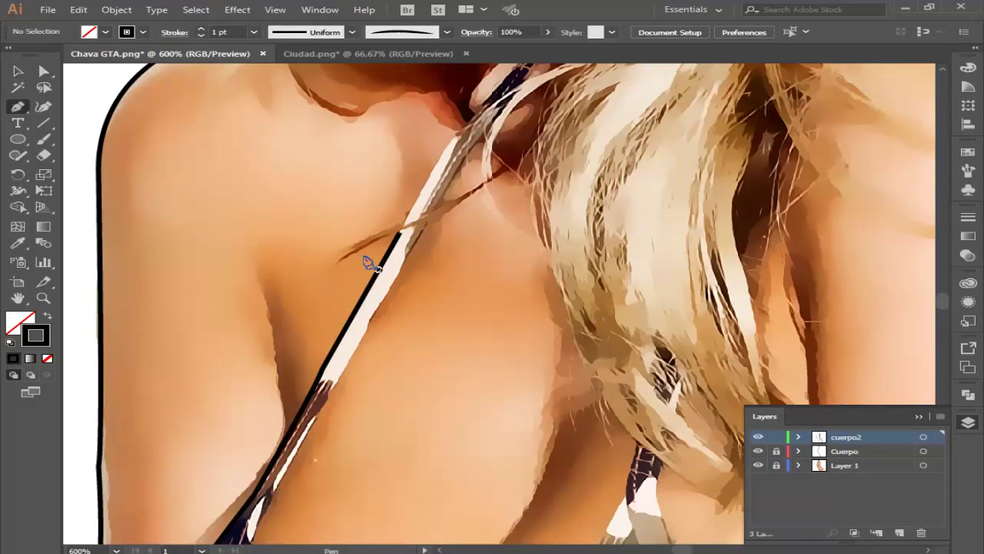
pyautogui.scroll(2, 368, 263)
pyautogui.click(403, 278)
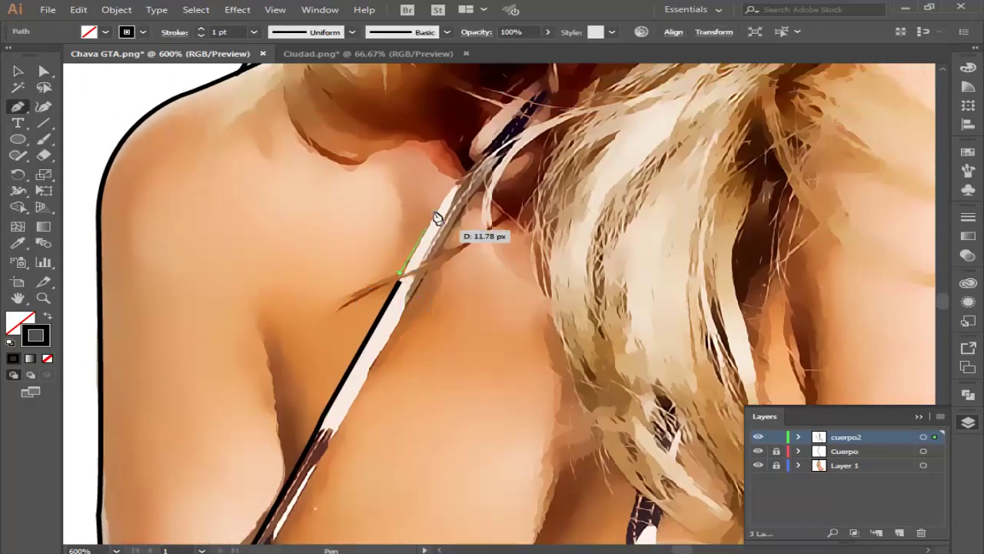
pyautogui.click(459, 182)
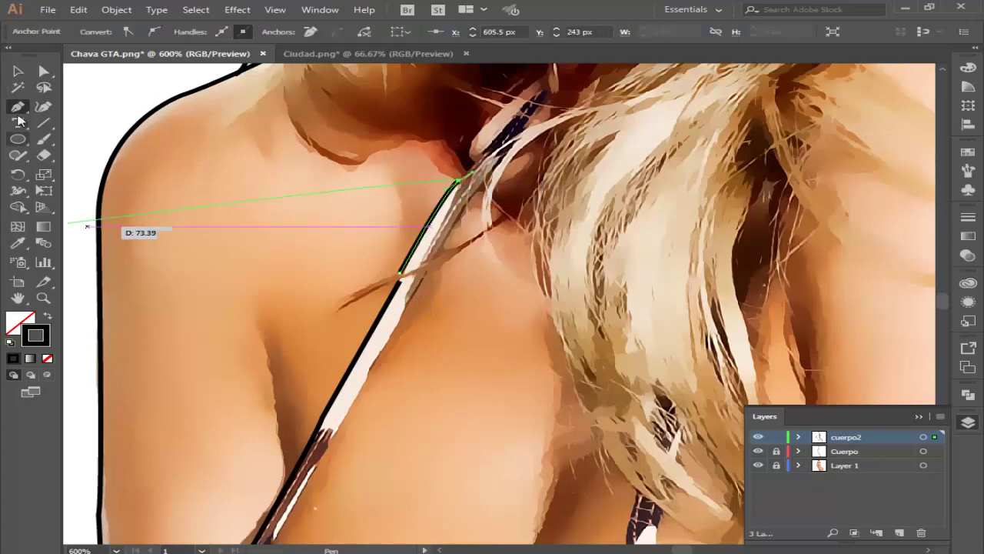
pyautogui.keyDown('ctrl'); pyautogui.click(115, 150); pyautogui.keyUp('ctrl')
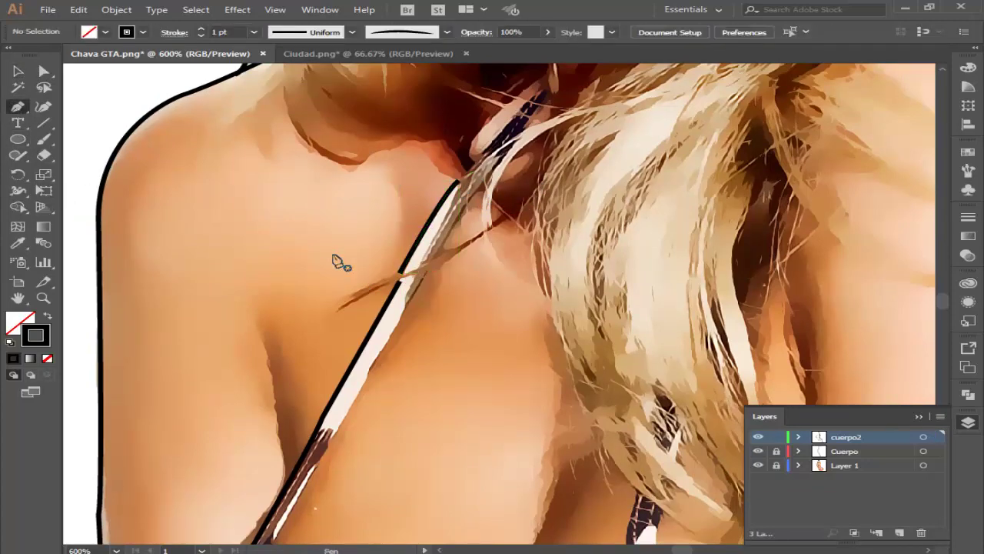
pyautogui.scroll(-4, 468, 179)
# Step: Trace the strap's inner edge down around the cup's inner and lower edge to the bottom band
pyautogui.click(484, 89)
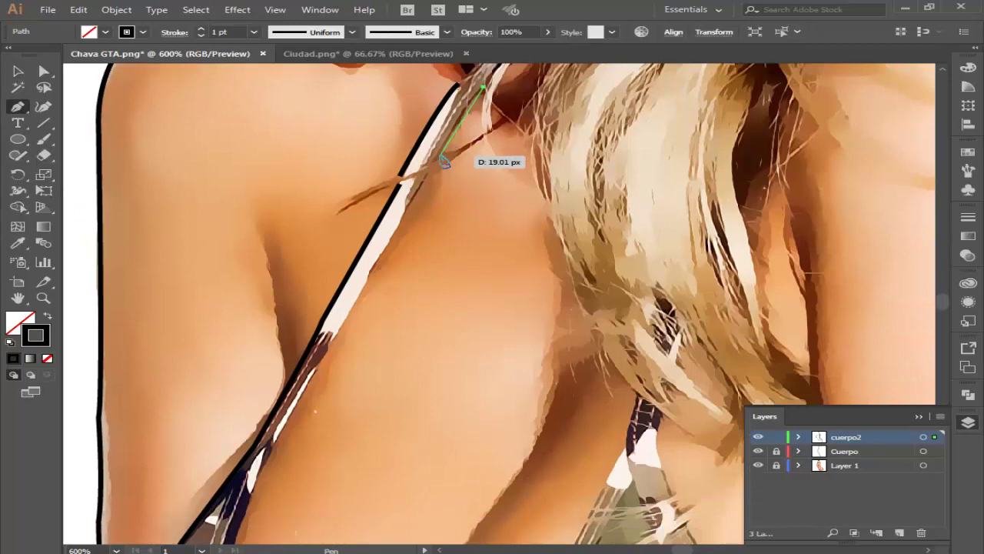
pyautogui.click(426, 184)
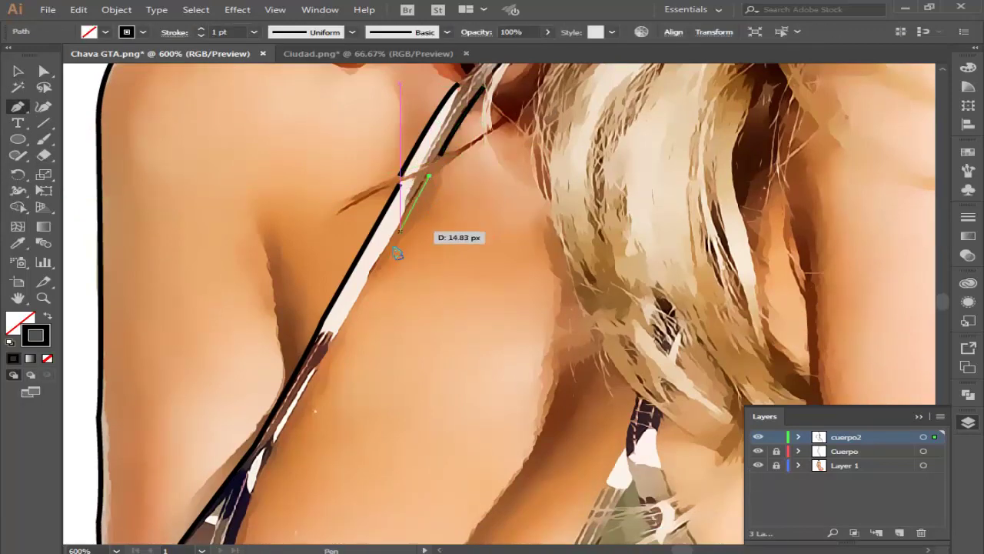
pyautogui.scroll(-5, 389, 255)
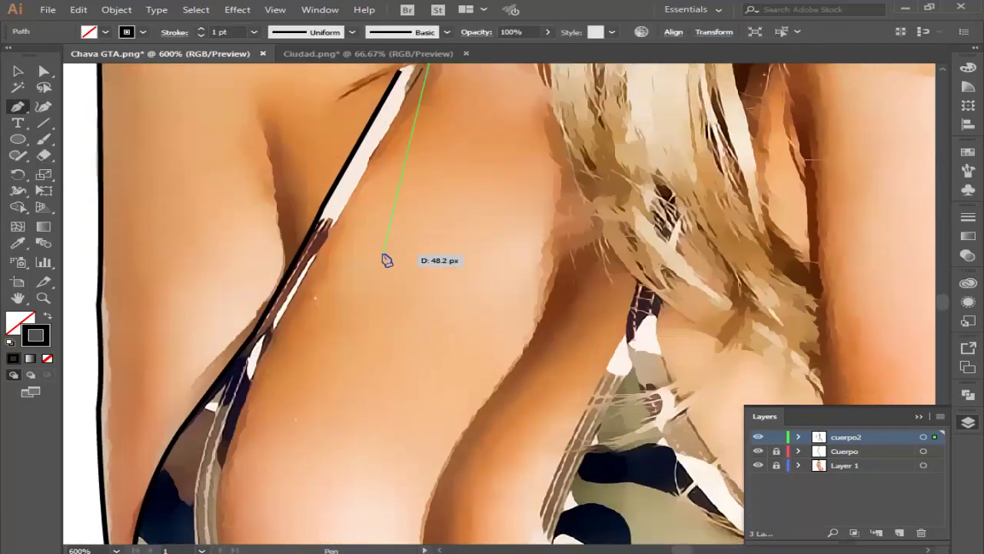
pyautogui.click(351, 199)
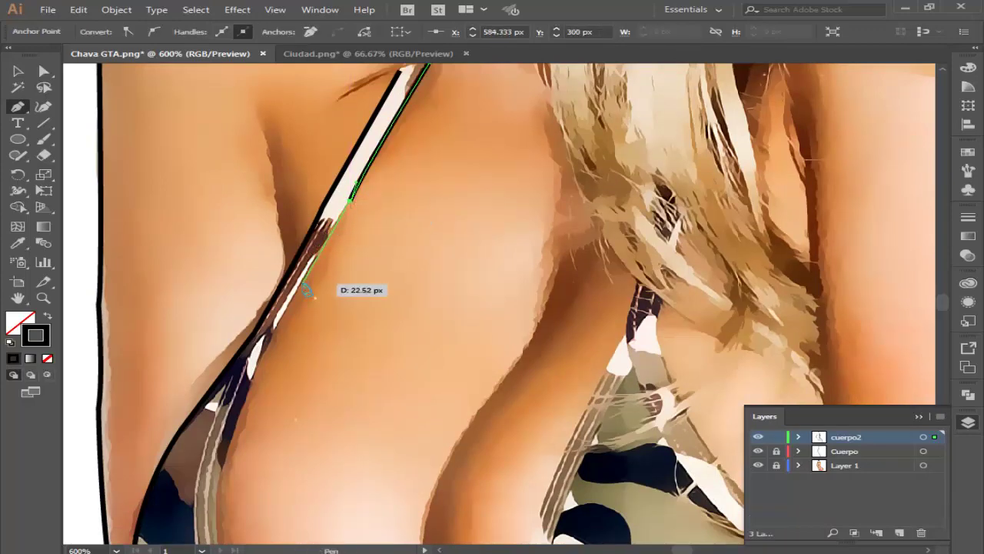
pyautogui.moveTo(317, 269); pyautogui.dragTo(284, 300)
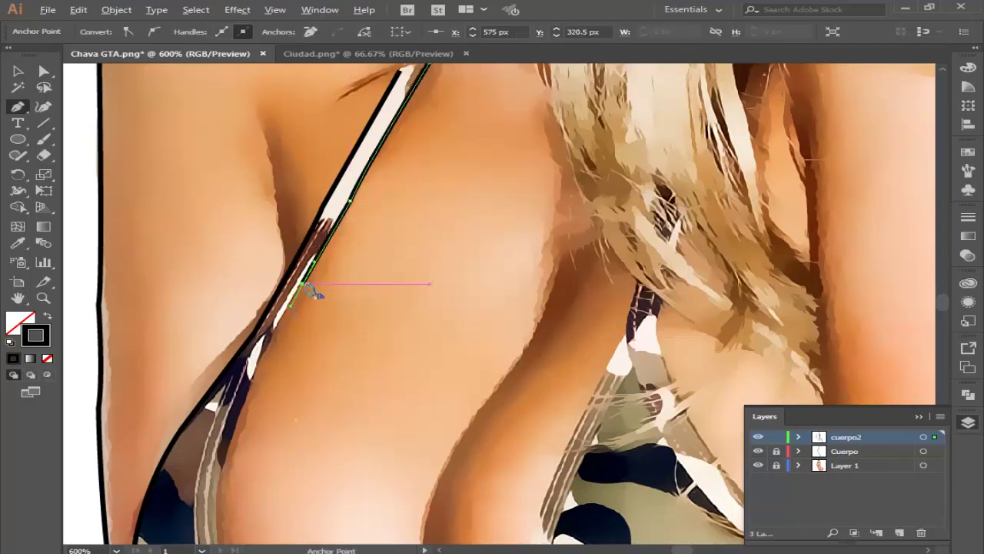
pyautogui.scroll(-3, 315, 293)
pyautogui.click(274, 198)
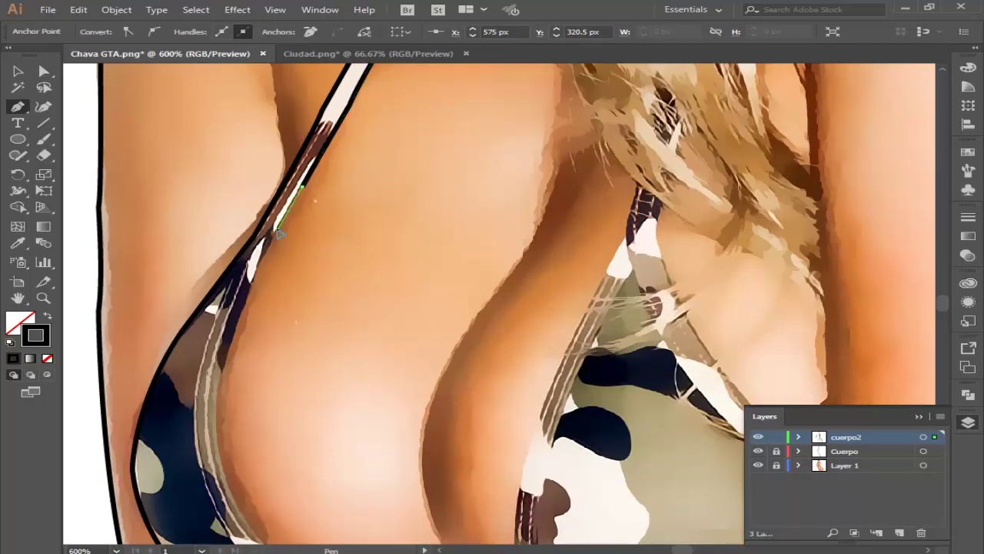
pyautogui.scroll(-3, 231, 281)
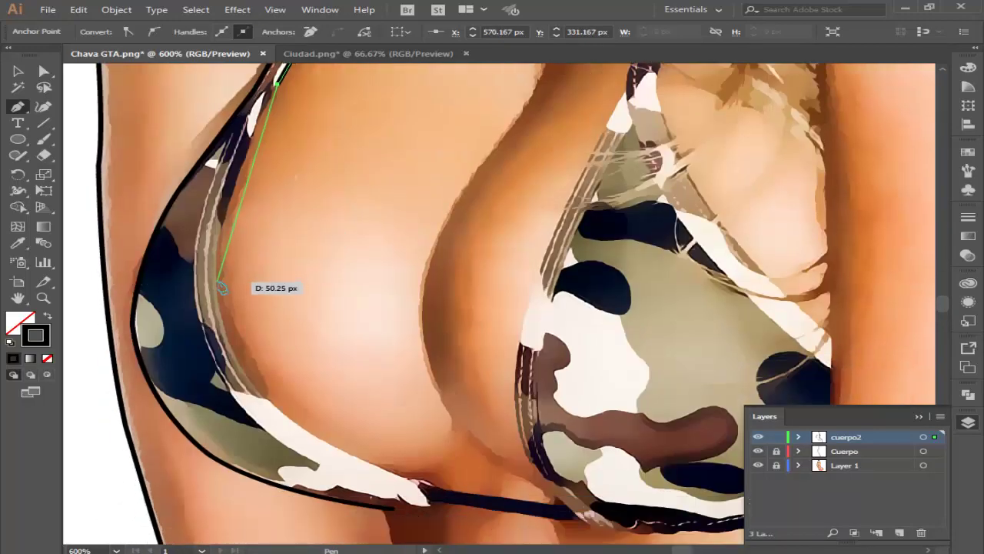
pyautogui.moveTo(229, 331); pyautogui.dragTo(222, 358)
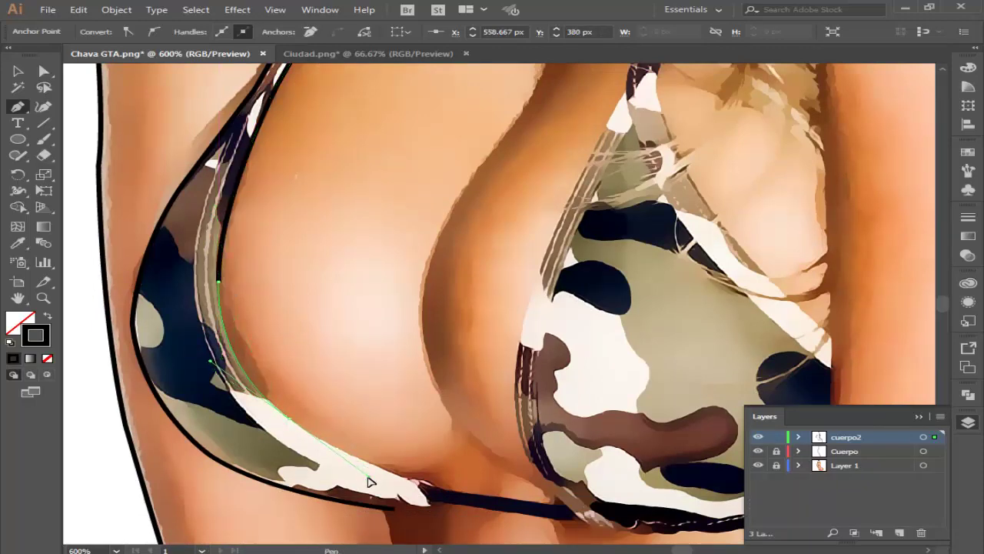
pyautogui.moveTo(370, 486); pyautogui.dragTo(546, 508)
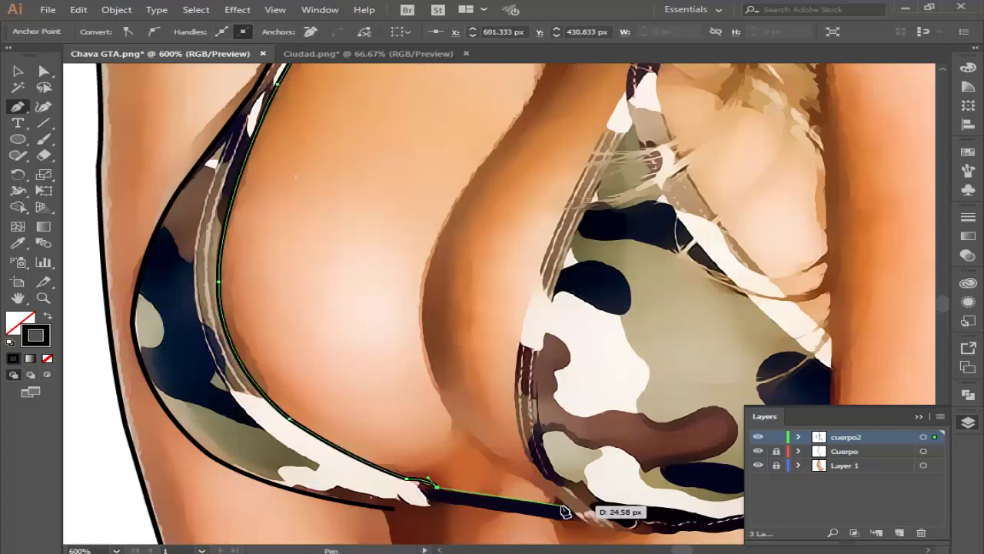
pyautogui.click(561, 505)
pyautogui.press('v')
# Step: Outline the lower band with a curved start and a corner anchor at its far end
pyautogui.scroll(-5, 173, 158)
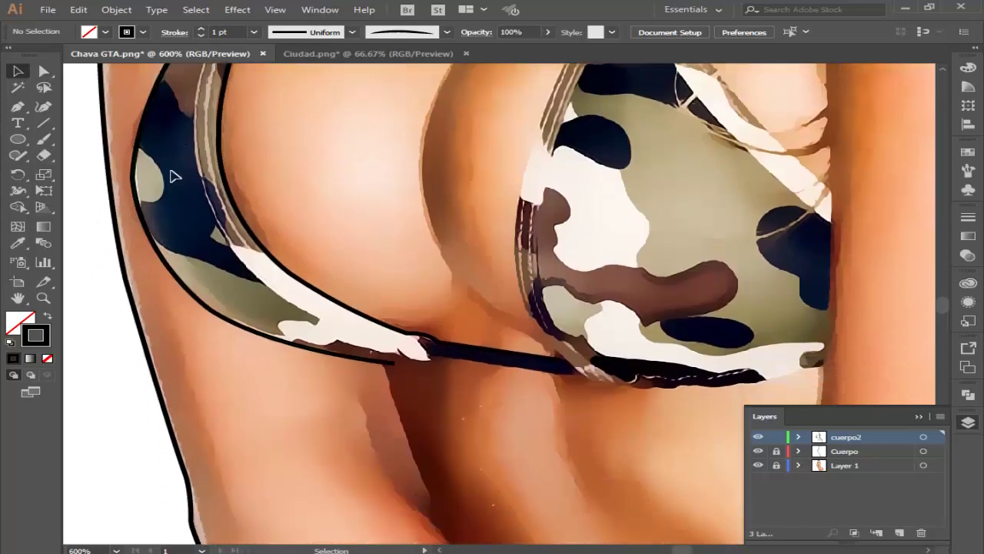
pyautogui.click(18, 106)
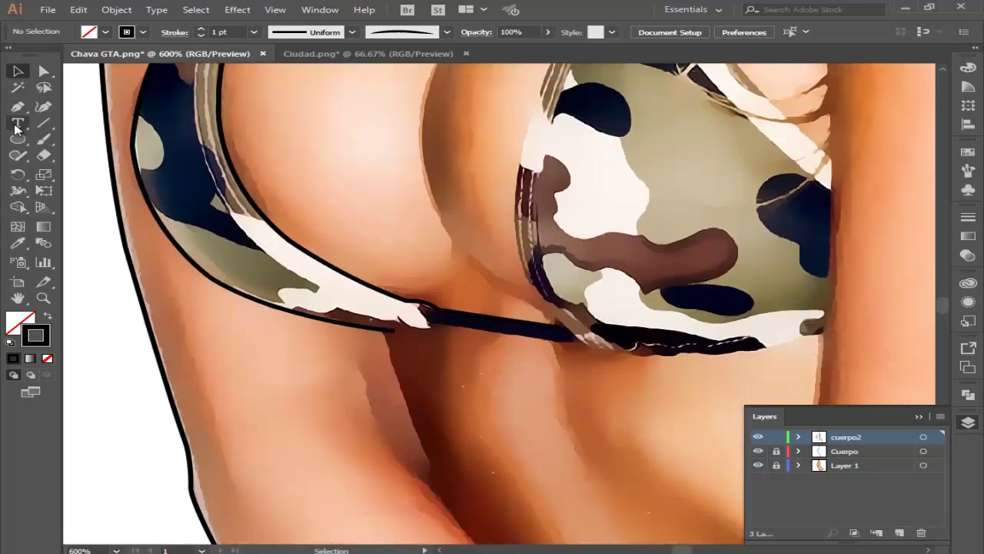
pyautogui.click(392, 326)
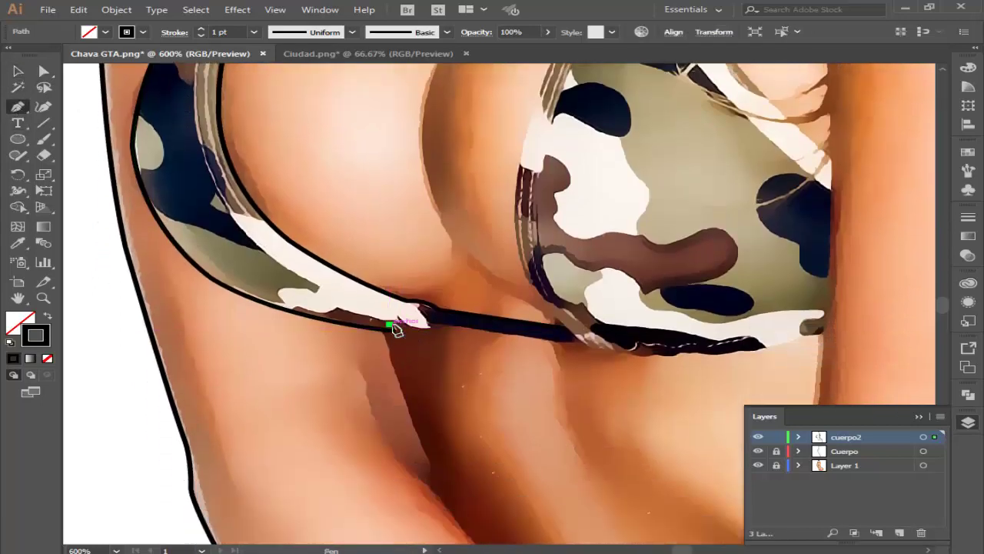
pyautogui.moveTo(404, 338); pyautogui.dragTo(431, 330)
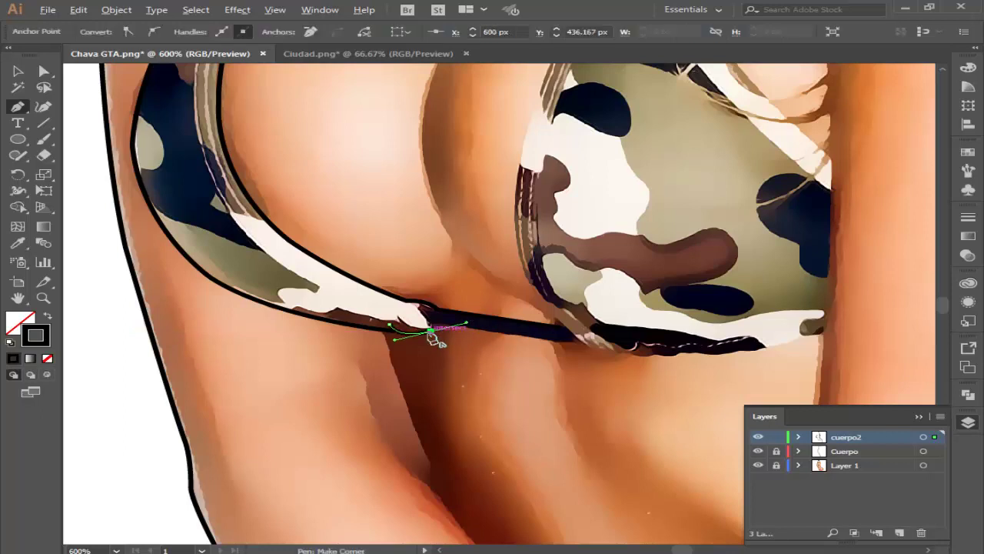
pyautogui.click(438, 327)
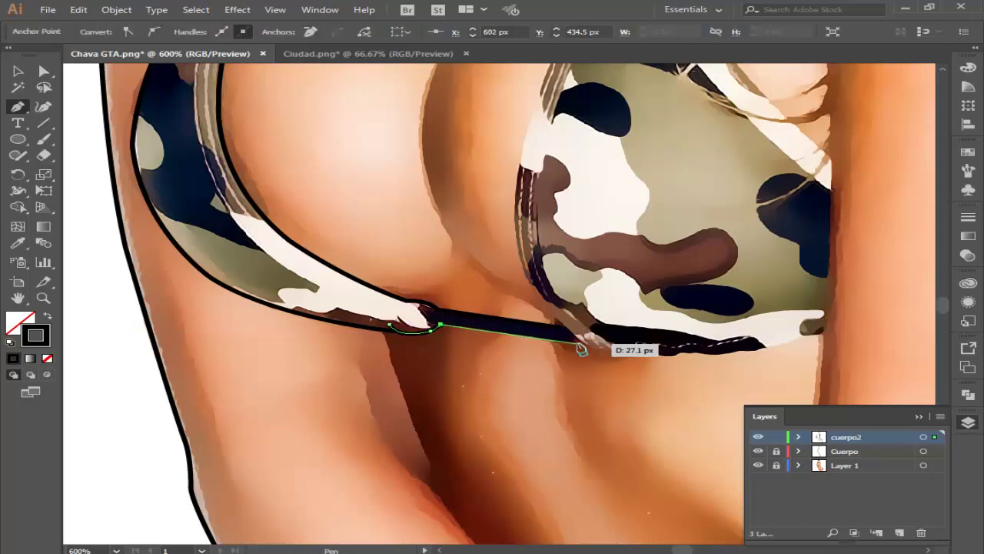
pyautogui.click(581, 341)
pyautogui.rightClick(620, 375)
pyautogui.click(15, 71)
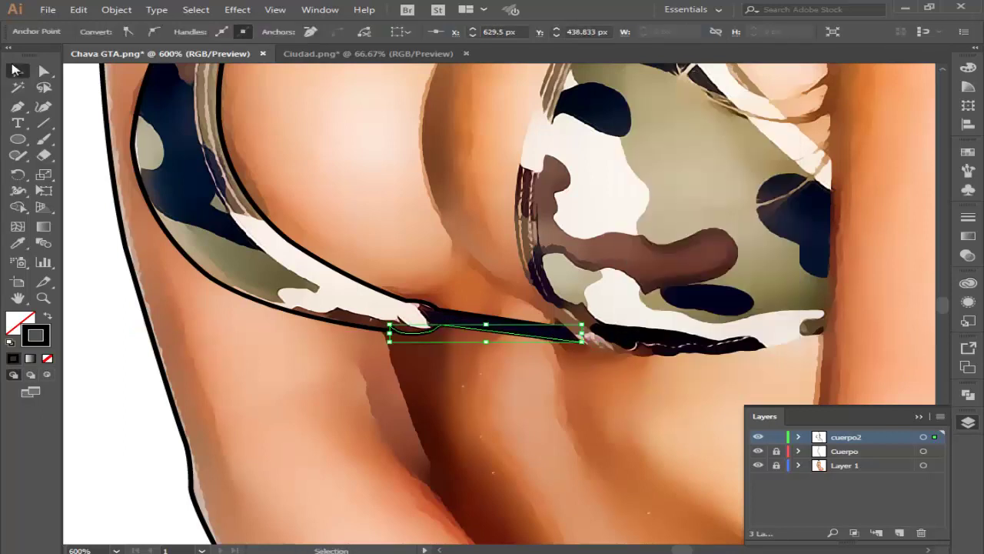
pyautogui.click(157, 194)
pyautogui.scroll(-3, 546, 308)
pyautogui.scroll(1, 665, 282)
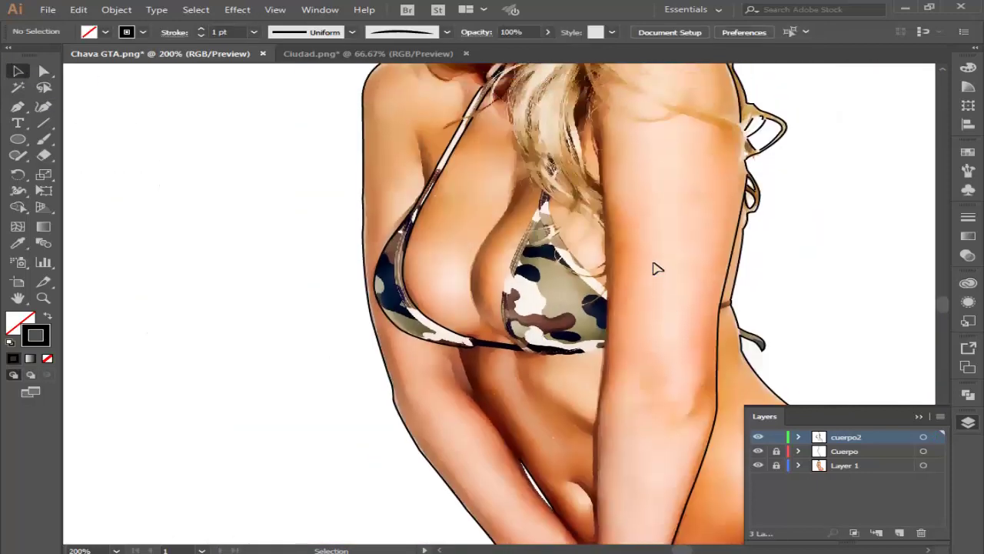
pyautogui.scroll(2, 653, 268)
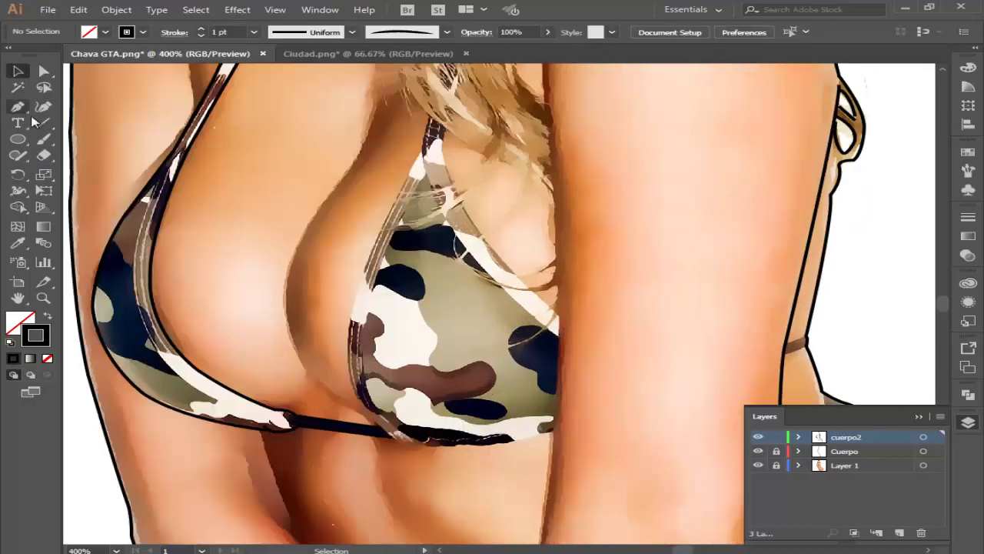
# Step: Pick up the cup's inner outline to continue it, then finish and deselect it
pyautogui.press('p')
pyautogui.click(380, 431)
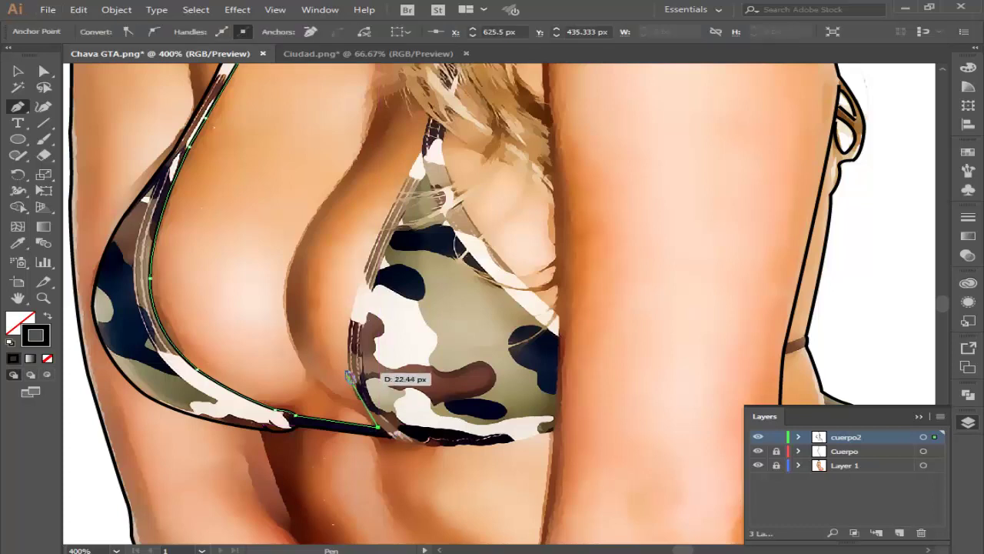
pyautogui.press('v')
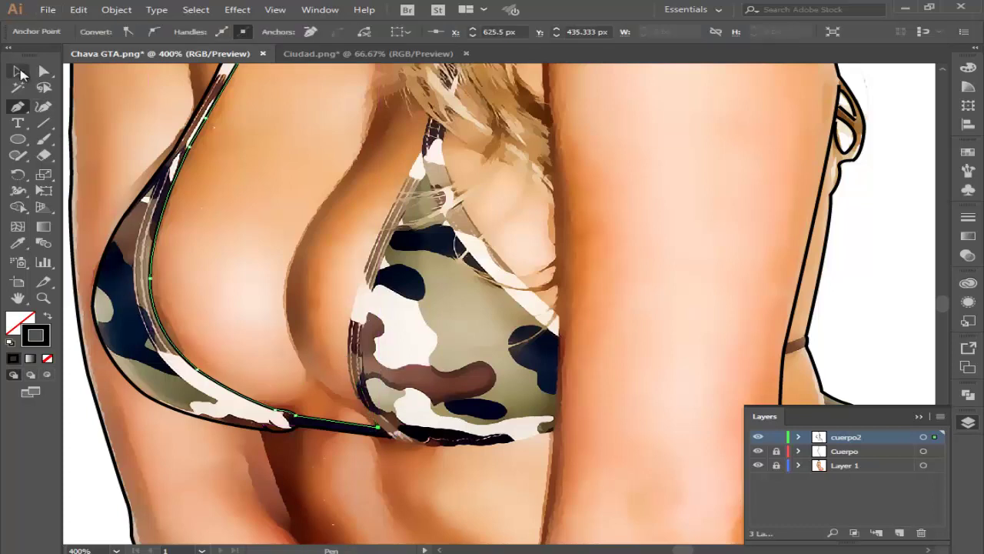
pyautogui.click(928, 277)
pyautogui.click(18, 106)
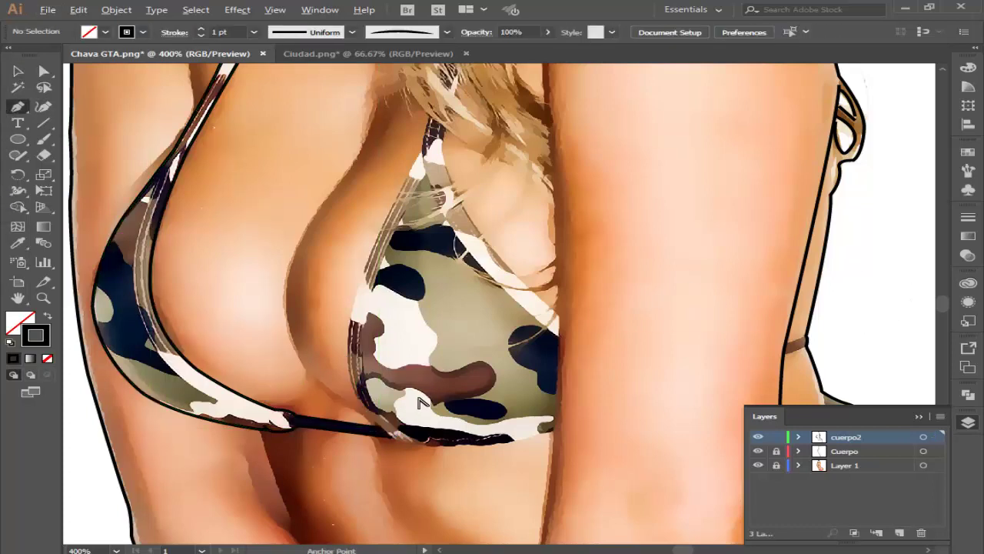
pyautogui.keyDown('alt'); pyautogui.scroll(1, 415, 407); pyautogui.keyUp('alt')
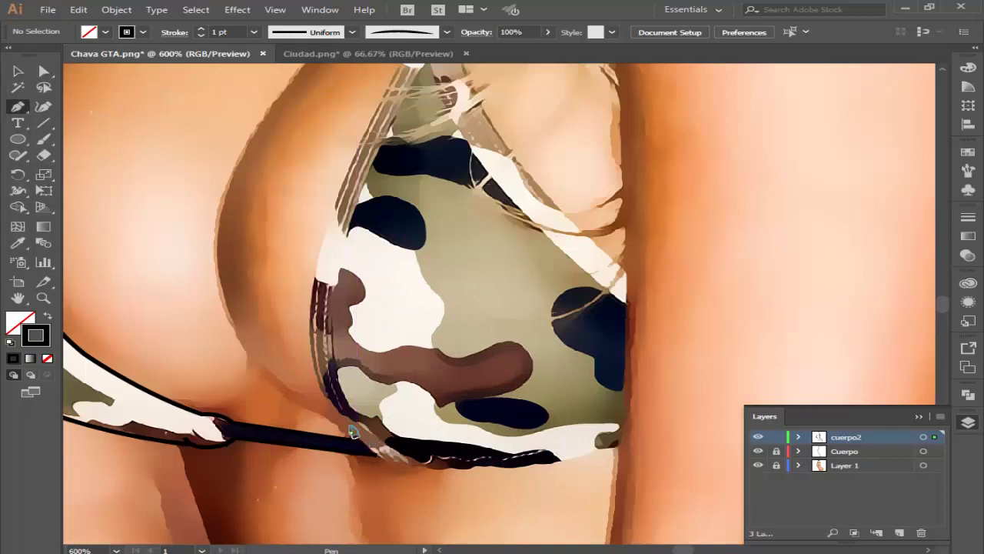
# Step: Trace the right cup's left edge from its bottom up to the top of the strap
pyautogui.click(351, 432)
pyautogui.moveTo(310, 316); pyautogui.dragTo(320, 244)
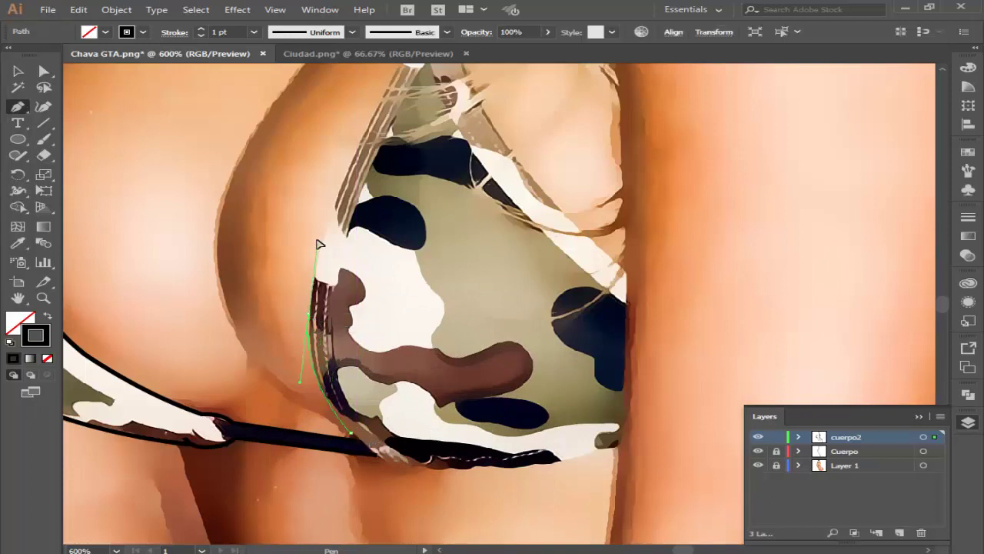
pyautogui.scroll(1, 351, 318)
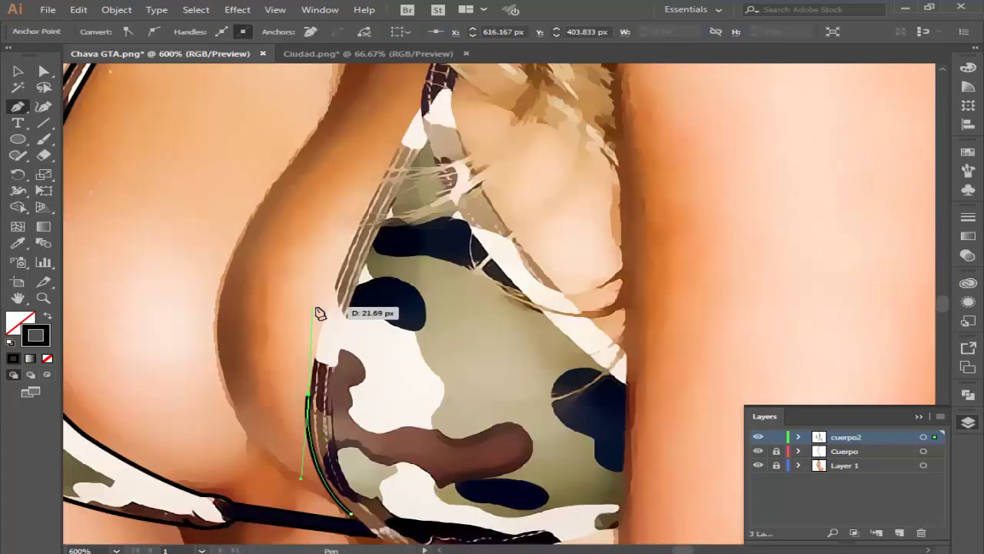
pyautogui.scroll(3, 357, 300)
pyautogui.moveTo(368, 277); pyautogui.dragTo(405, 216)
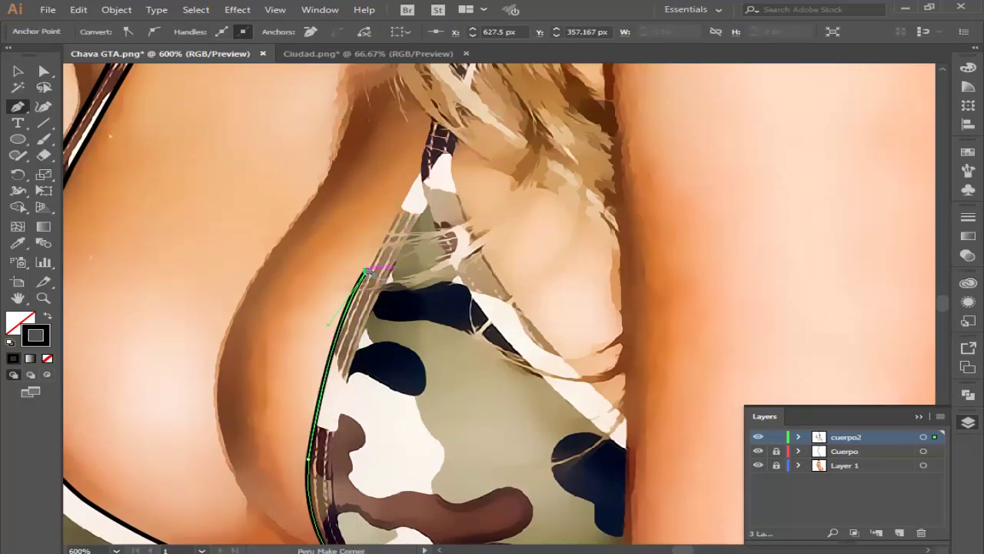
pyautogui.click(366, 271)
pyautogui.click(421, 173)
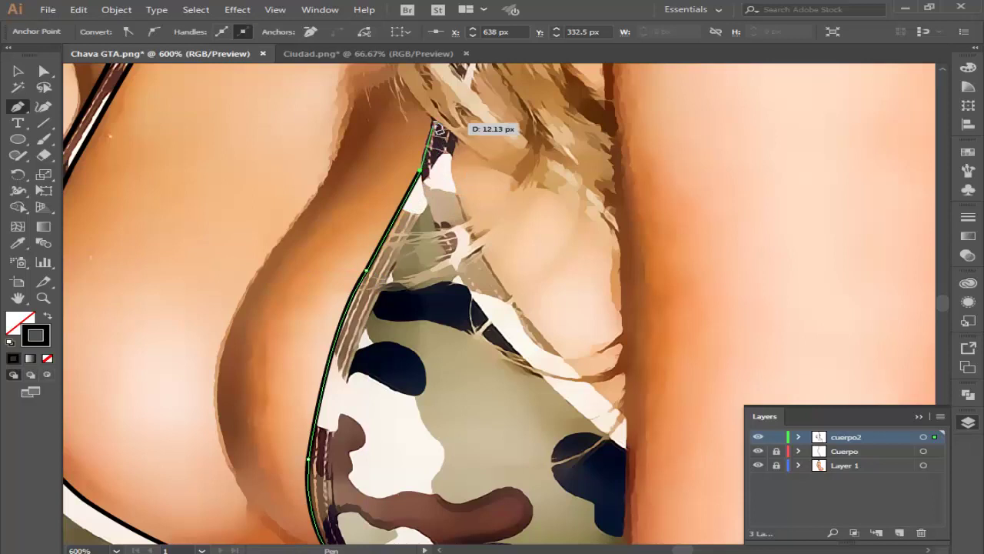
pyautogui.click(435, 117)
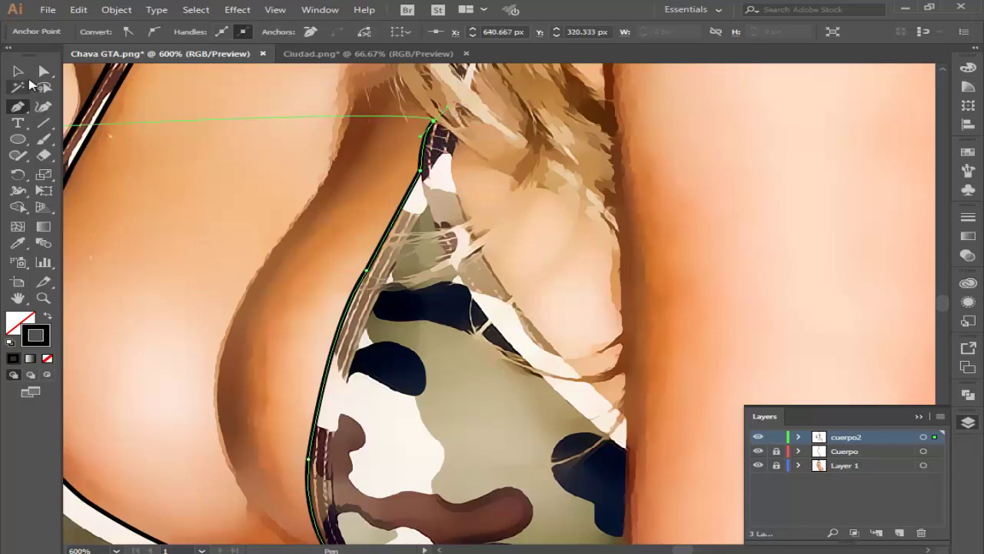
pyautogui.keyDown('ctrl'); pyautogui.click(354, 179); pyautogui.keyUp('ctrl')
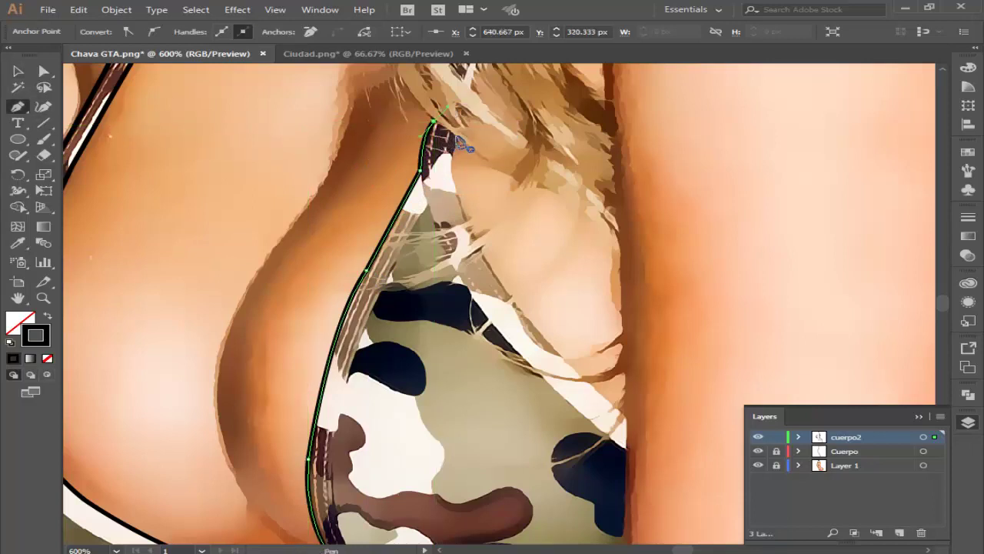
# Step: Outline the inner strap edge and the cup's upper edge toward its right side
pyautogui.click(456, 138)
pyautogui.moveTo(457, 198); pyautogui.dragTo(471, 223)
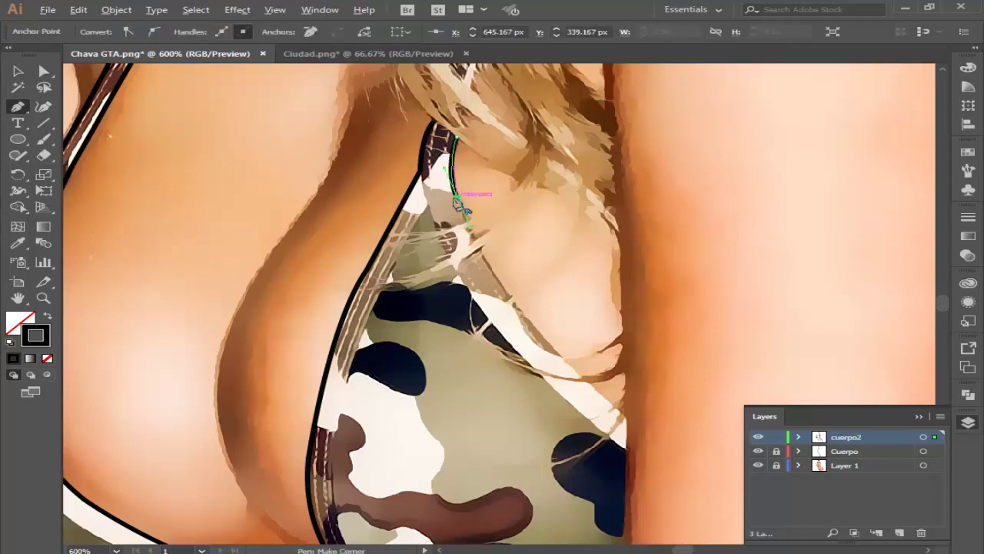
pyautogui.click(466, 216)
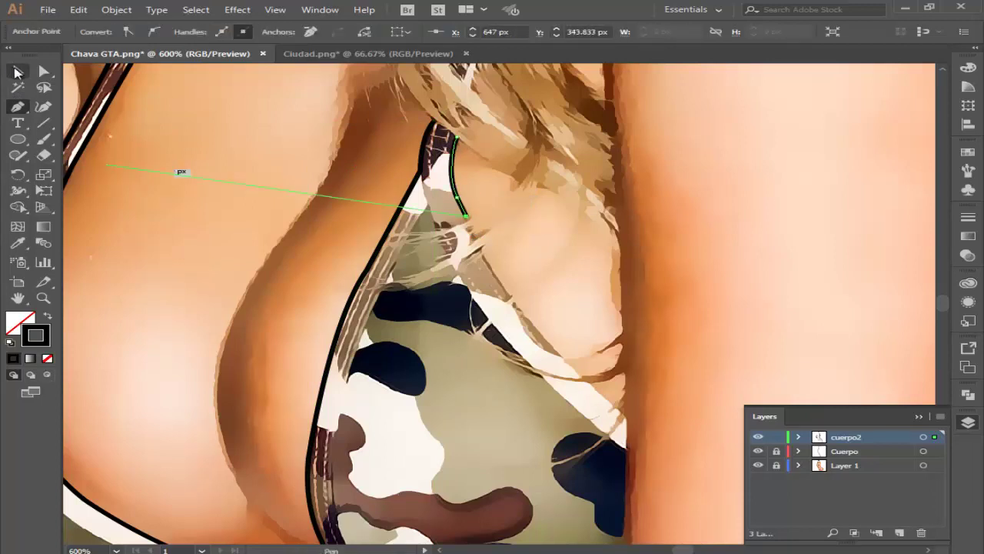
pyautogui.click(18, 106)
pyautogui.moveTo(480, 248)
pyautogui.mouseDown()
pyautogui.moveTo(557, 336)
pyautogui.moveTo(565, 362)
pyautogui.mouseUp()
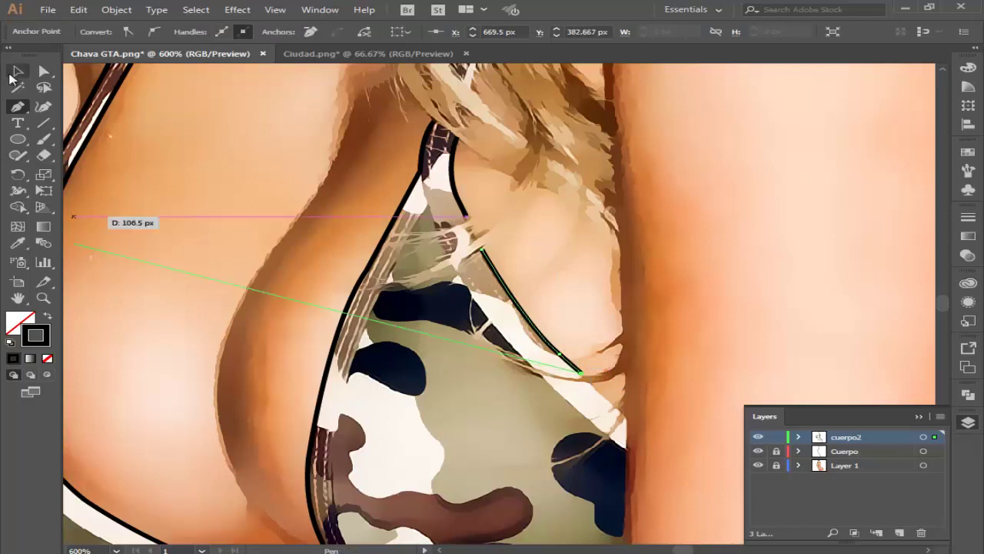
pyautogui.click(18, 70)
# Step: Add a short stroke at the cup's right tip and outline its right side around the bottom corner
pyautogui.click(18, 105)
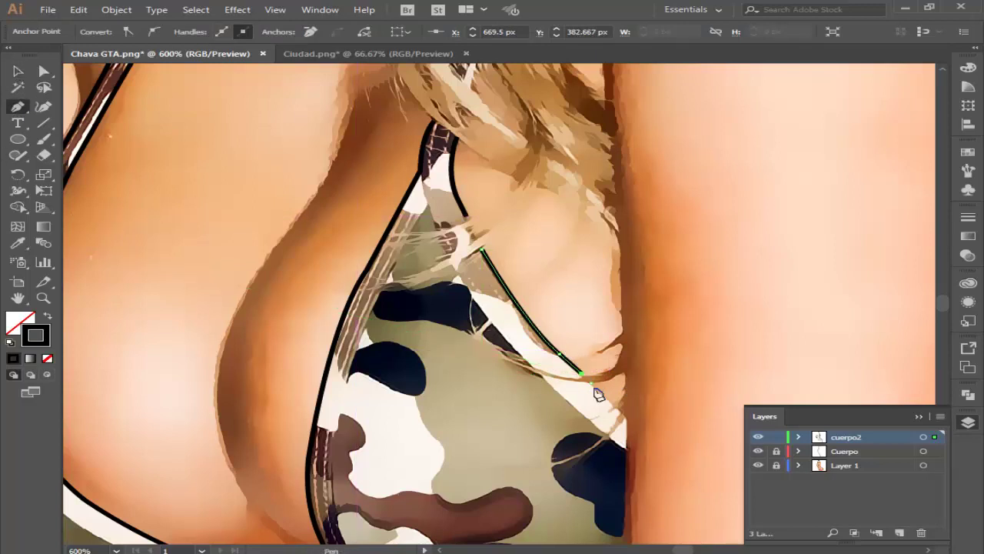
pyautogui.moveTo(598, 393); pyautogui.dragTo(615, 401)
pyautogui.click(17, 71)
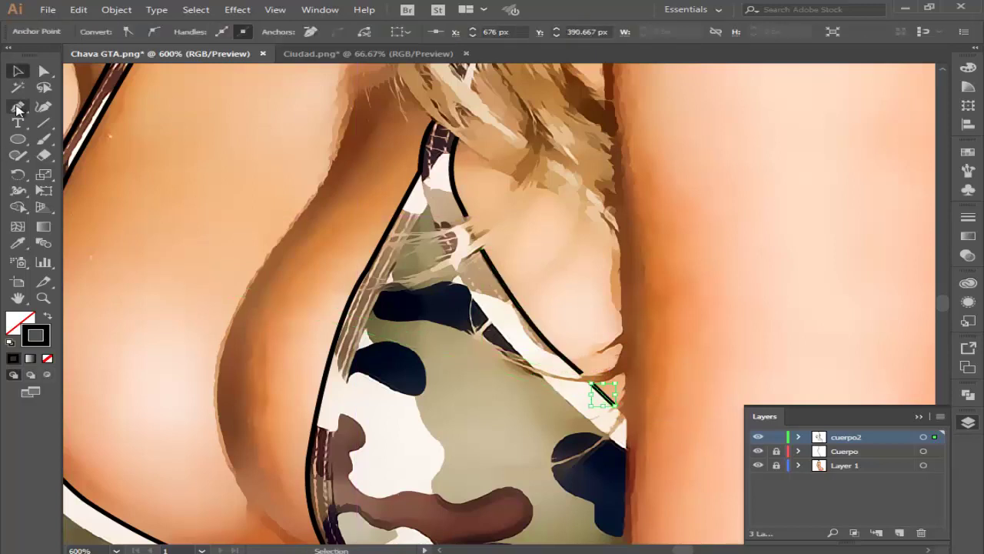
pyautogui.click(17, 107)
pyautogui.scroll(-5, 461, 273)
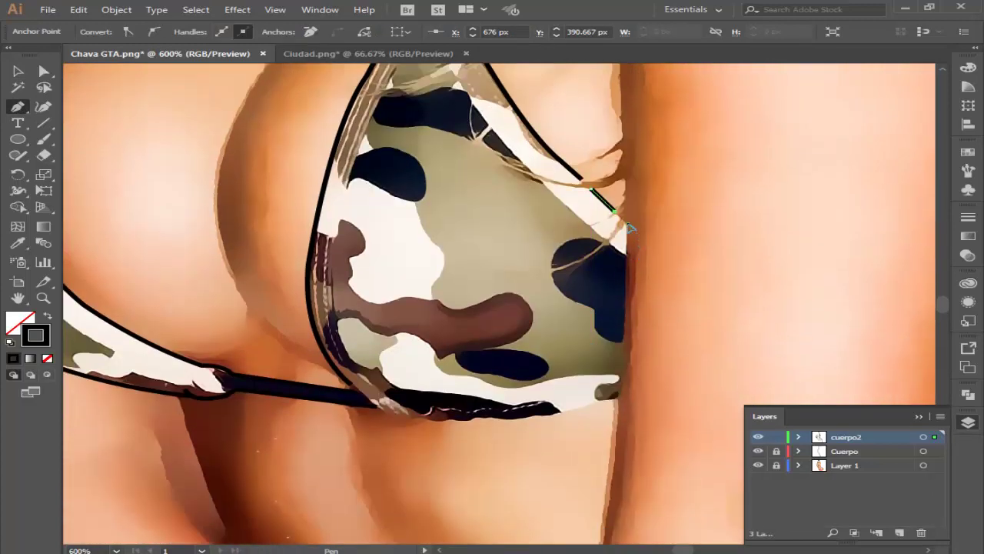
pyautogui.click(627, 225)
pyautogui.moveTo(615, 397); pyautogui.dragTo(602, 436)
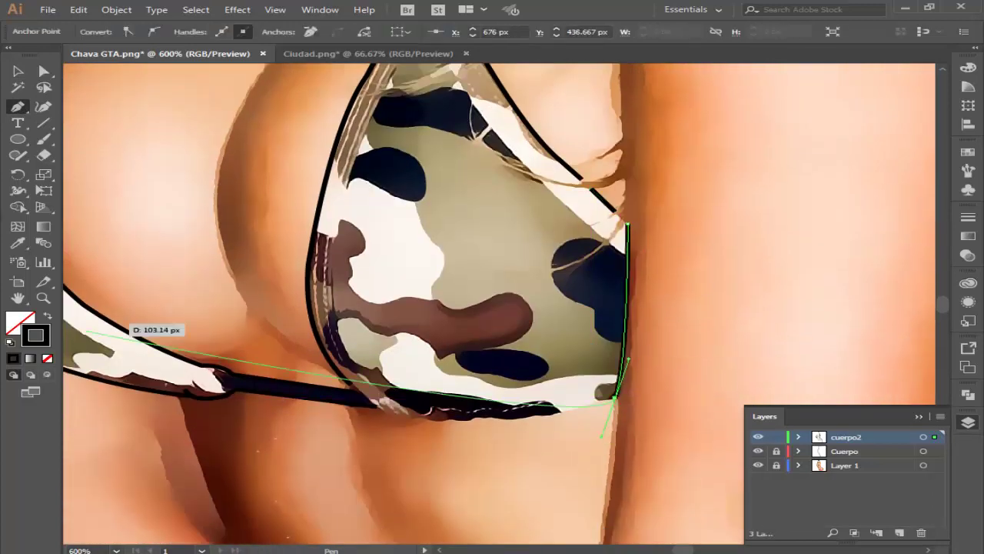
pyautogui.press('ctrl')
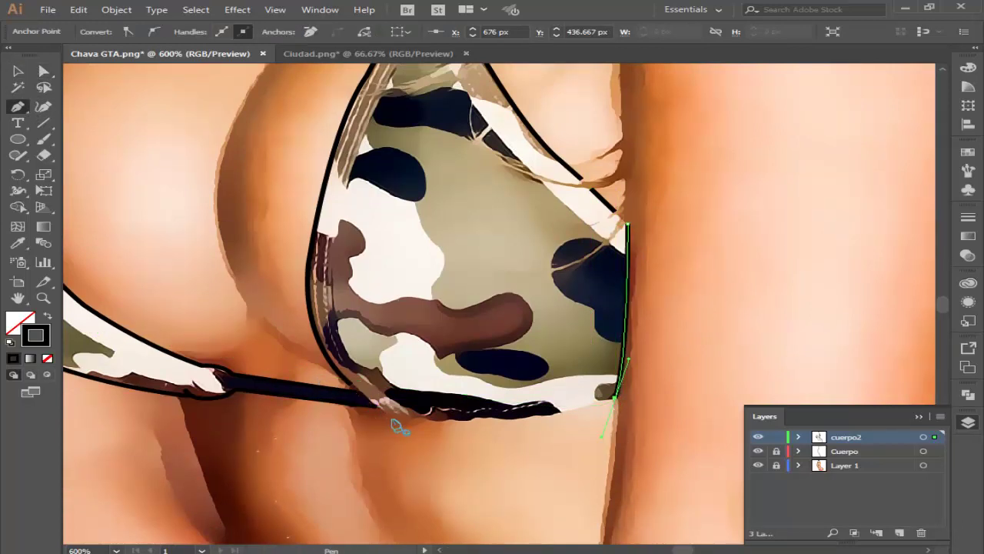
# Step: Draw a curved outline along the right cup's bottom edge and deselect it
pyautogui.keyDown('ctrl'); pyautogui.click(392, 419); pyautogui.keyUp('ctrl')
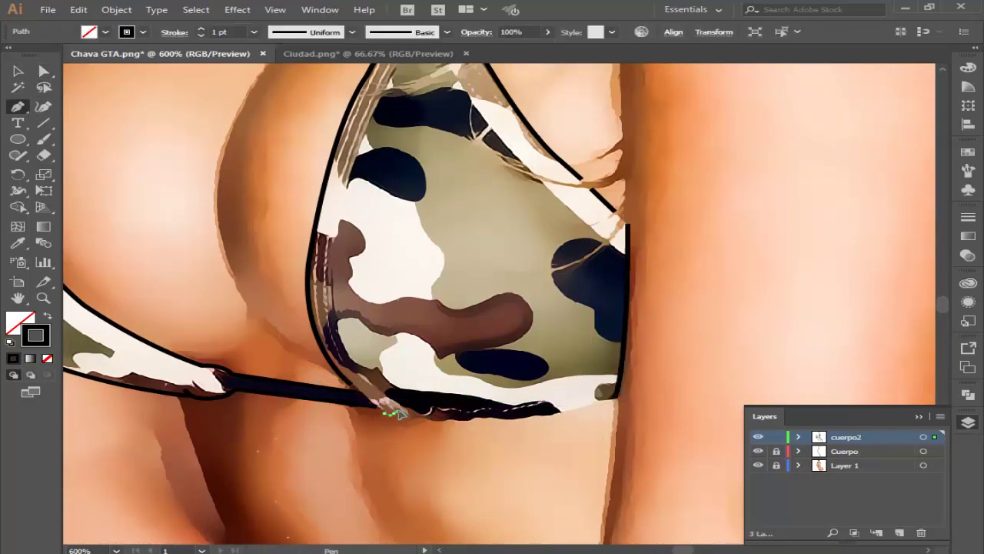
pyautogui.moveTo(389, 414)
pyautogui.mouseDown()
pyautogui.moveTo(418, 425)
pyautogui.moveTo(497, 415)
pyautogui.moveTo(530, 423)
pyautogui.moveTo(607, 409)
pyautogui.moveTo(618, 396)
pyautogui.mouseUp()
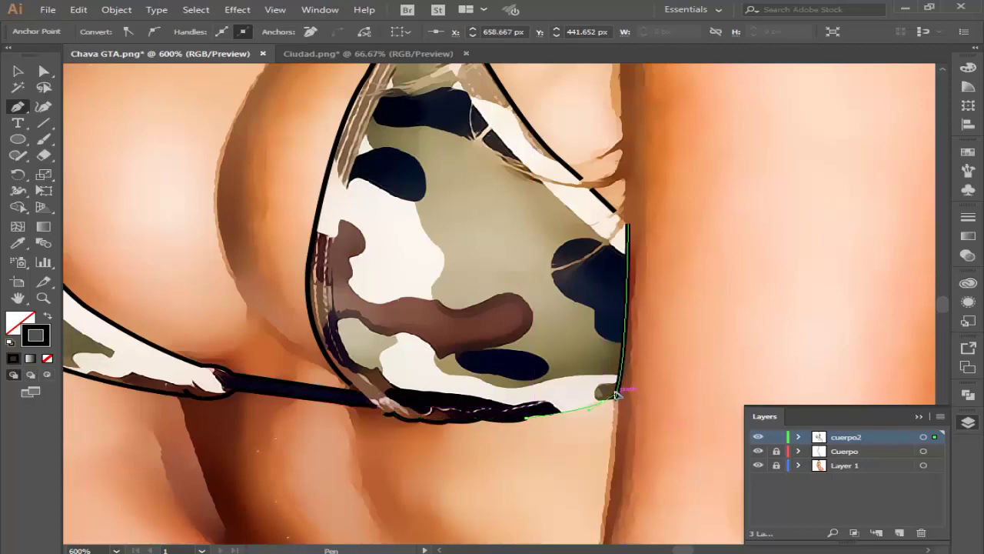
pyautogui.scroll(-3, 360, 338)
pyautogui.scroll(-1, 361, 348)
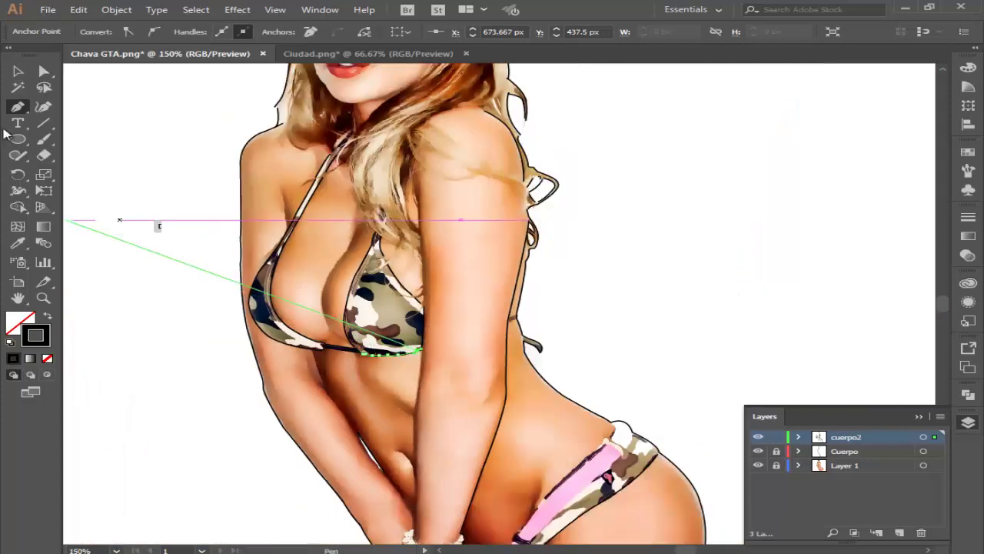
pyautogui.press('v')
pyautogui.click(163, 212)
pyautogui.scroll(4, 164, 212)
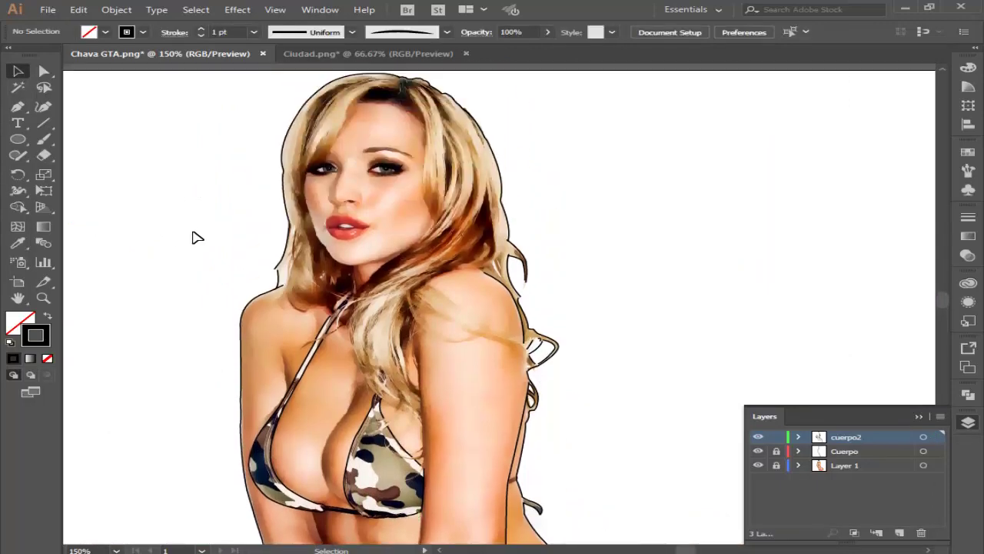
# Step: Start a thin black outline down the left cheek toward the jaw
pyautogui.scroll(2, 308, 233)
pyautogui.scroll(1, 329, 220)
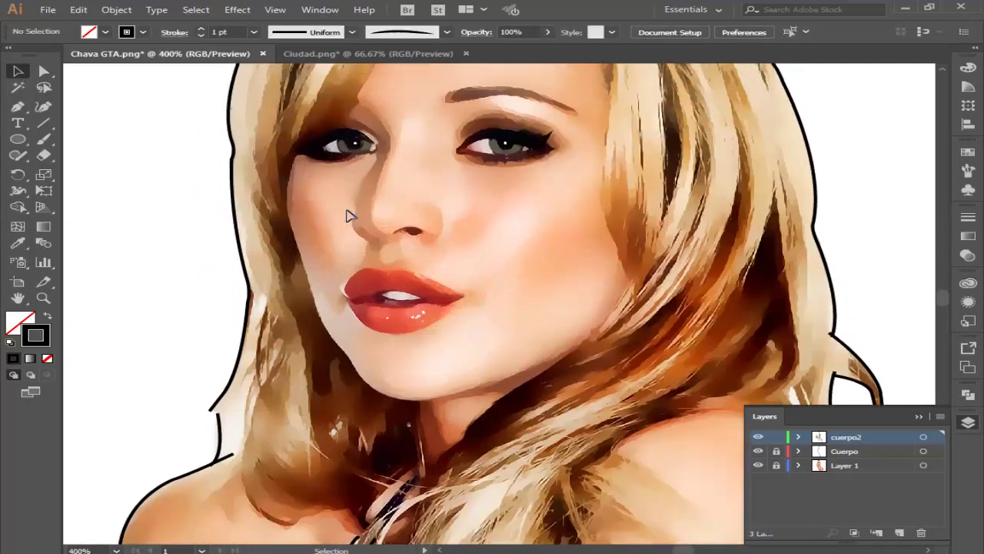
pyautogui.click(17, 107)
pyautogui.click(294, 158)
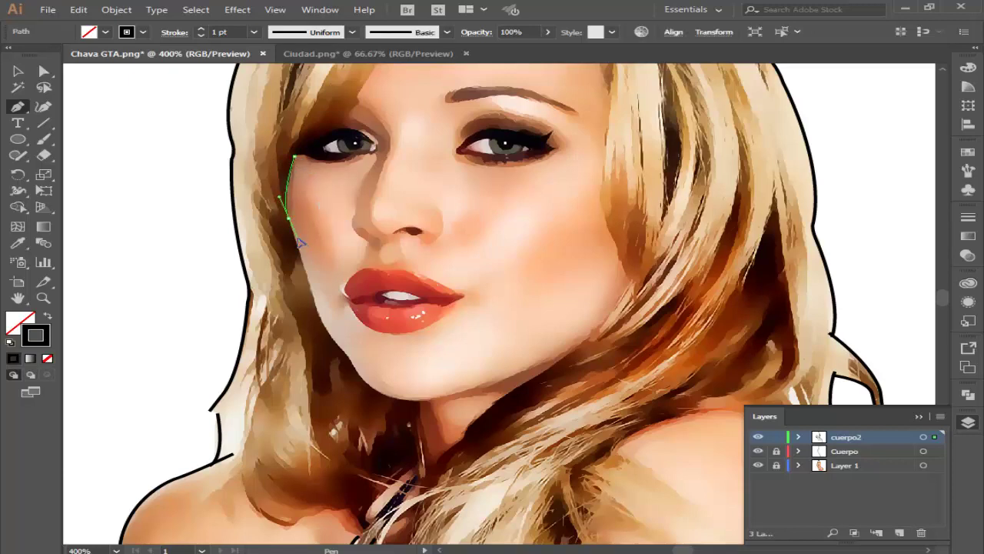
pyautogui.click(313, 301)
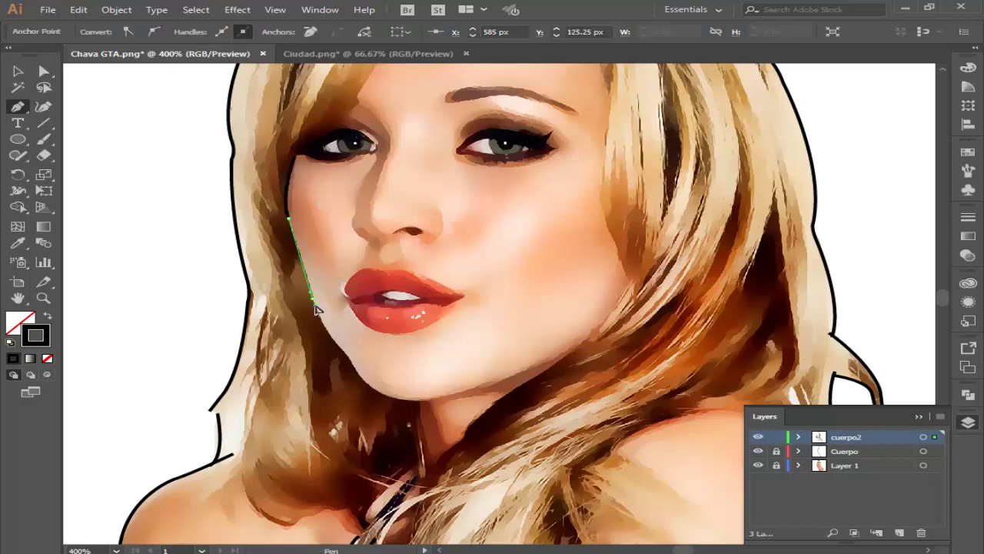
# Step: Curve the outline around the chin and up the jaw toward the ear, then deselect
pyautogui.scroll(1, 327, 346)
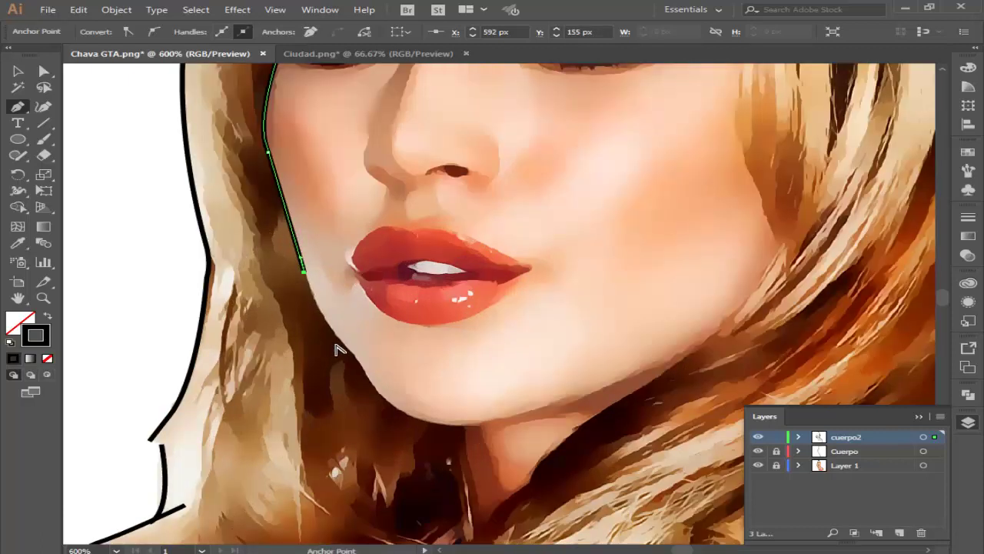
pyautogui.click(345, 345)
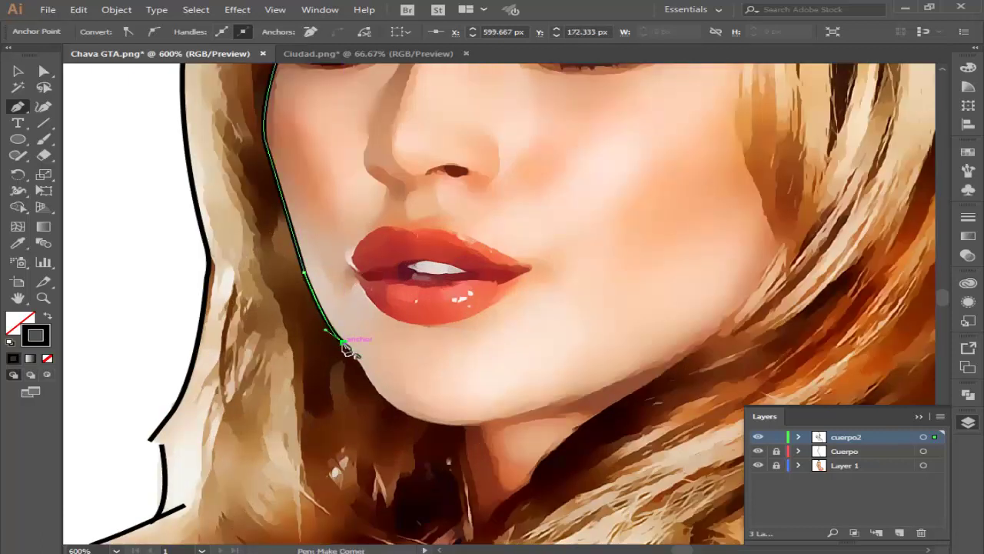
pyautogui.click(368, 379)
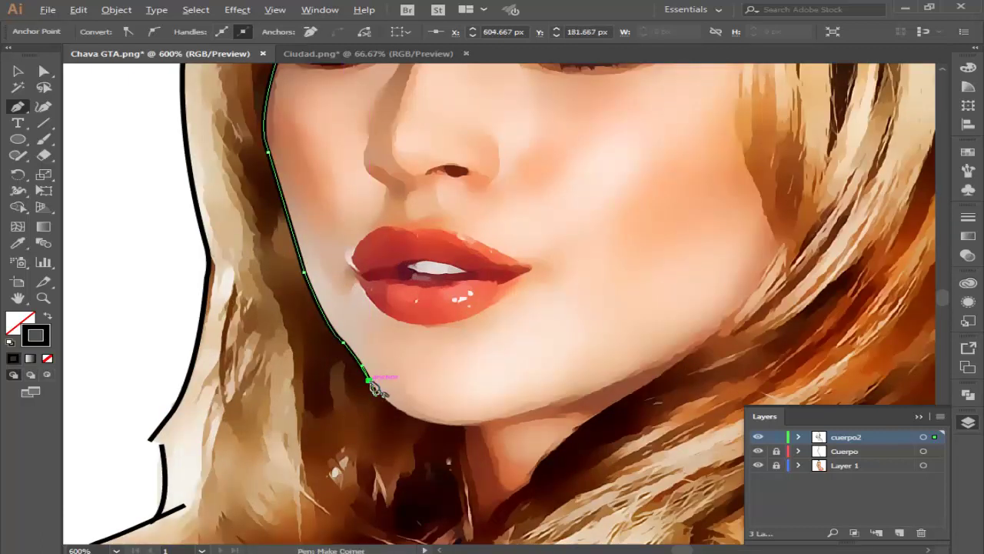
pyautogui.moveTo(370, 380); pyautogui.dragTo(450, 428)
pyautogui.click(443, 423)
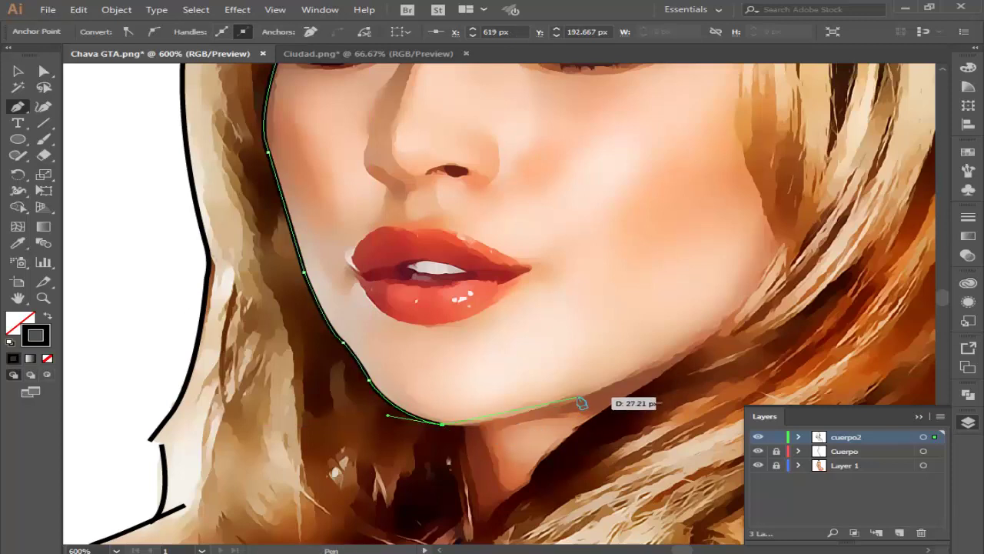
pyautogui.moveTo(584, 397); pyautogui.dragTo(657, 372)
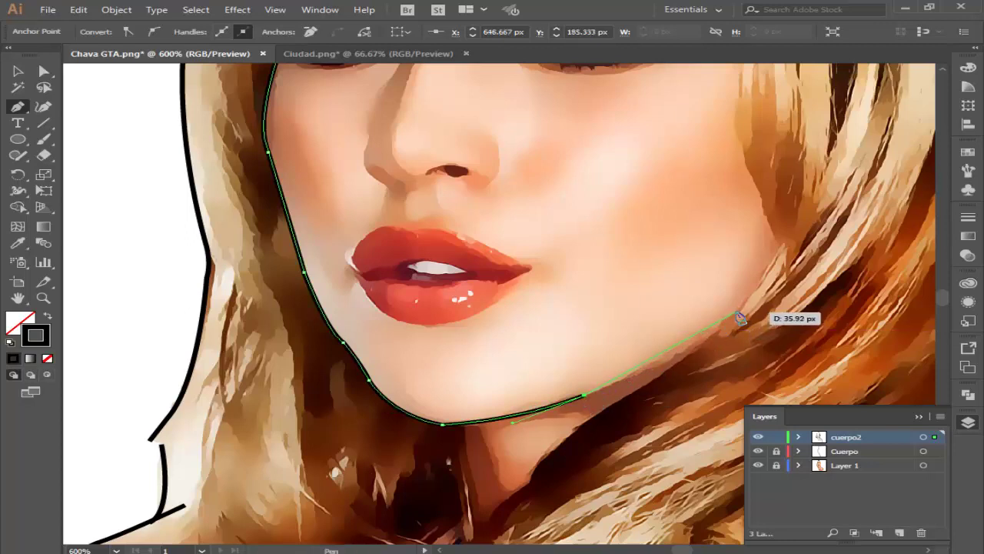
pyautogui.moveTo(738, 317); pyautogui.dragTo(783, 266)
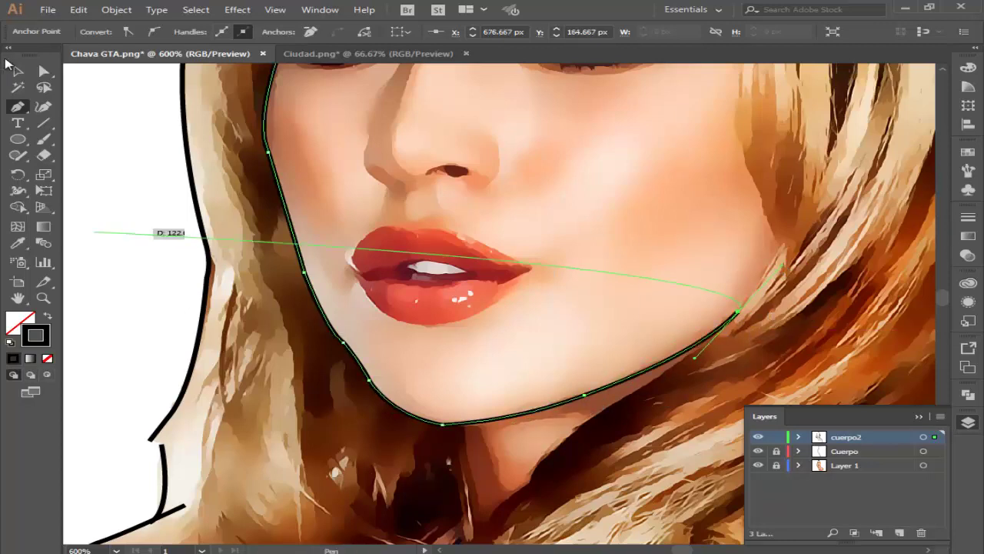
pyautogui.click(19, 72)
pyautogui.click(157, 154)
# Step: Move down to the hand on her hip, zoom in, and switch to the Pen tool
pyautogui.scroll(-5, 352, 190)
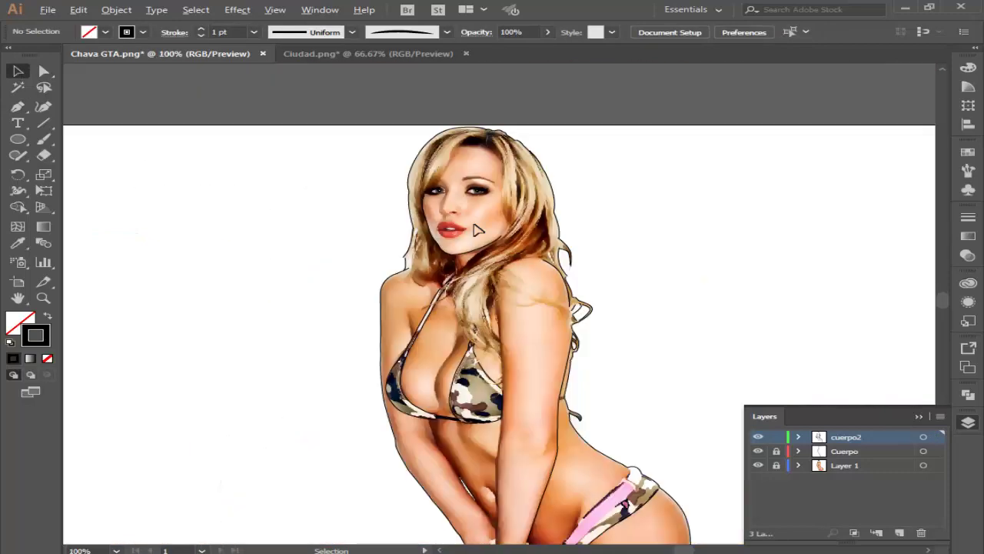
pyautogui.scroll(5, 513, 265)
pyautogui.scroll(-4, 496, 271)
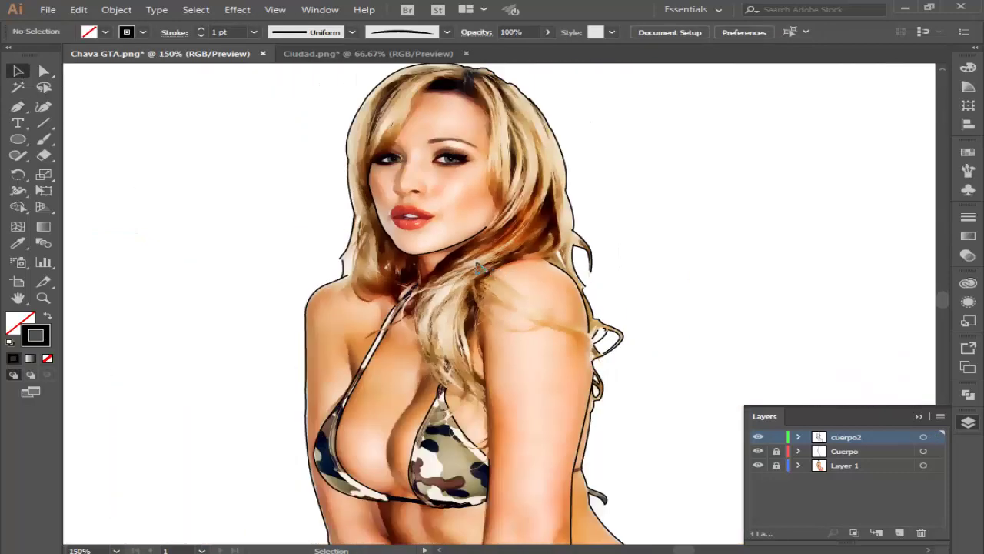
pyautogui.scroll(2, 442, 181)
pyautogui.scroll(-5, 473, 206)
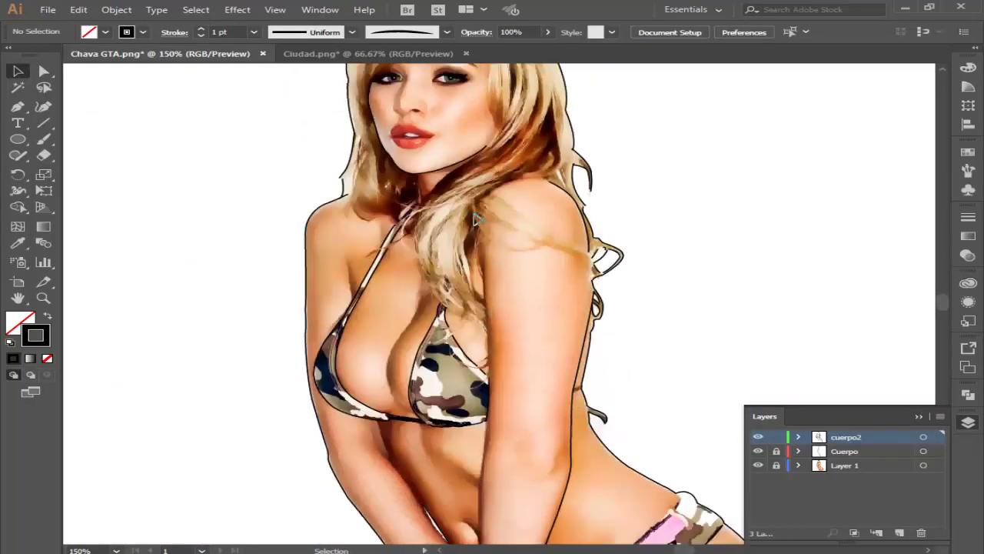
pyautogui.scroll(-6, 531, 215)
pyautogui.scroll(-2, 503, 277)
pyautogui.scroll(-3, 538, 315)
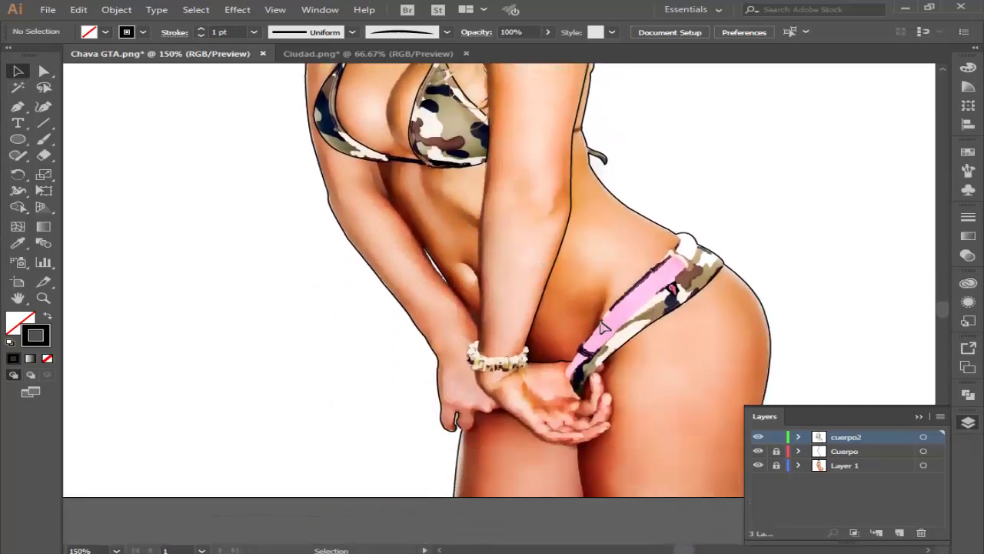
pyautogui.scroll(-1, 688, 315)
pyautogui.scroll(2, 637, 374)
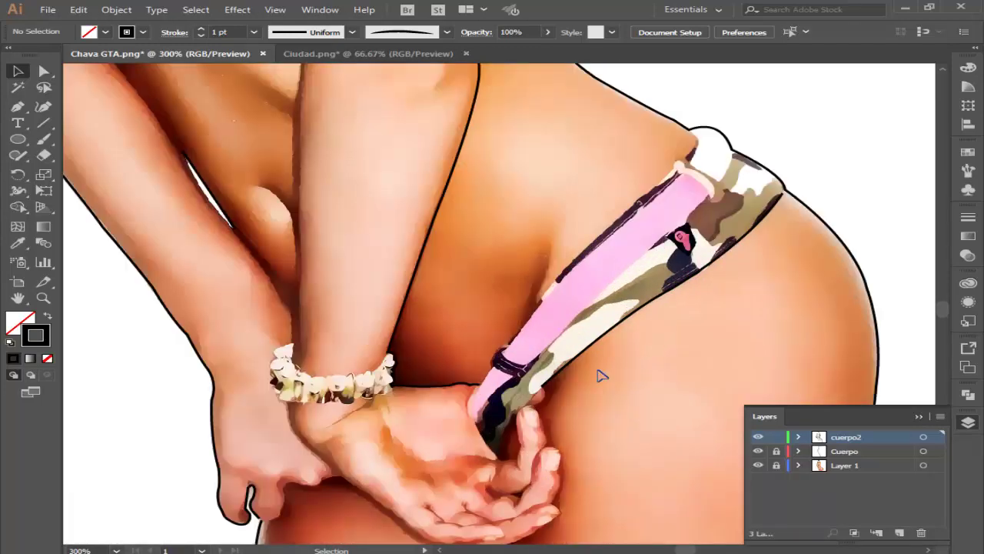
pyautogui.scroll(-3, 600, 376)
pyautogui.scroll(2, 602, 375)
pyautogui.scroll(-1, 607, 419)
pyautogui.scroll(-3, 608, 423)
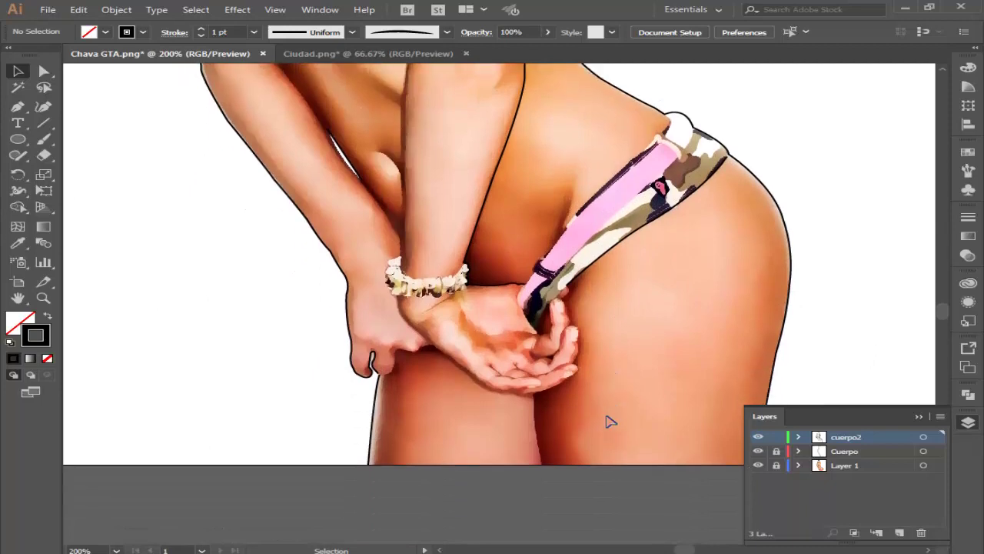
pyautogui.scroll(1, 559, 413)
pyautogui.press('p')
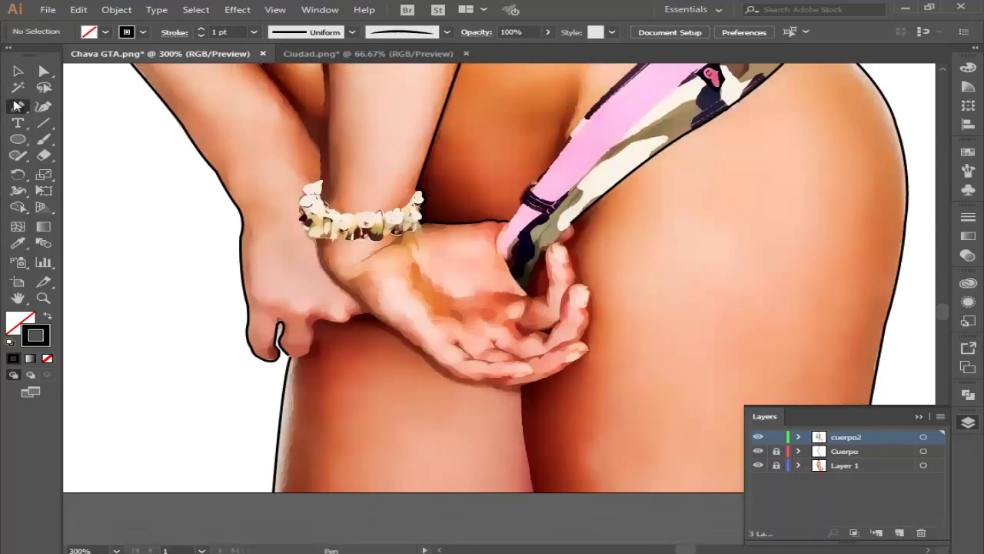
pyautogui.scroll(1, 549, 330)
pyautogui.scroll(1, 548, 330)
# Step: Trace the hand's lower edge from the wrist along the palm's underside
pyautogui.click(186, 295)
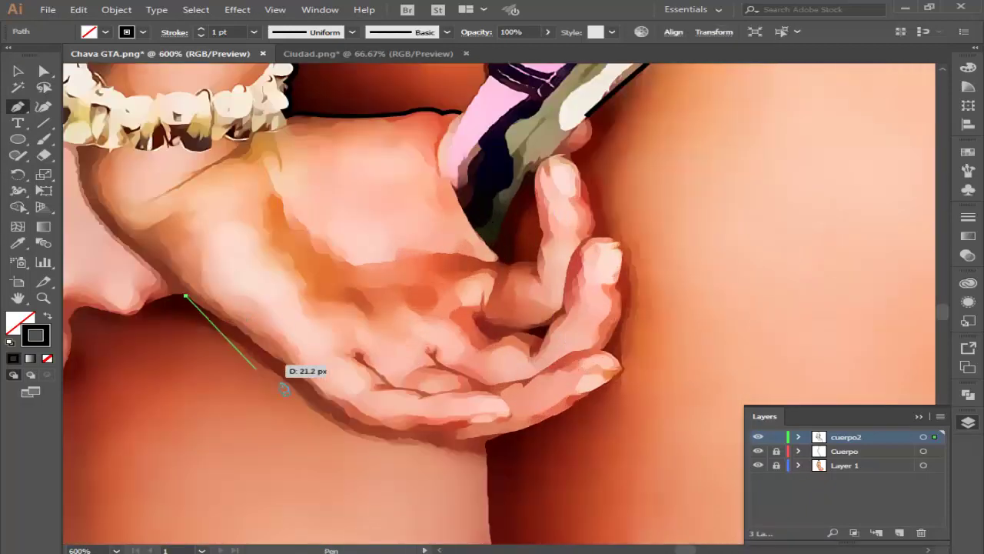
pyautogui.click(285, 363)
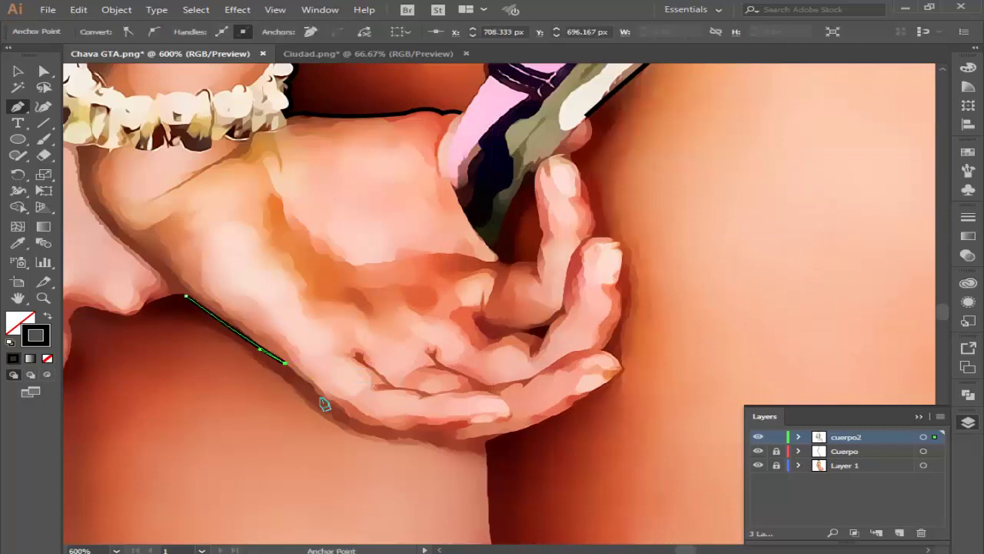
pyautogui.moveTo(375, 427); pyautogui.dragTo(444, 456)
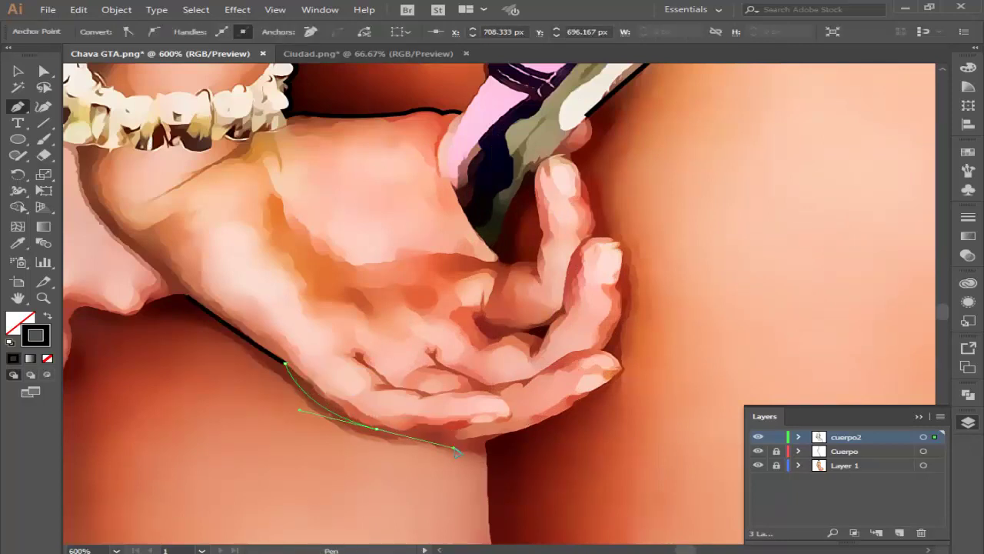
pyautogui.click(437, 443)
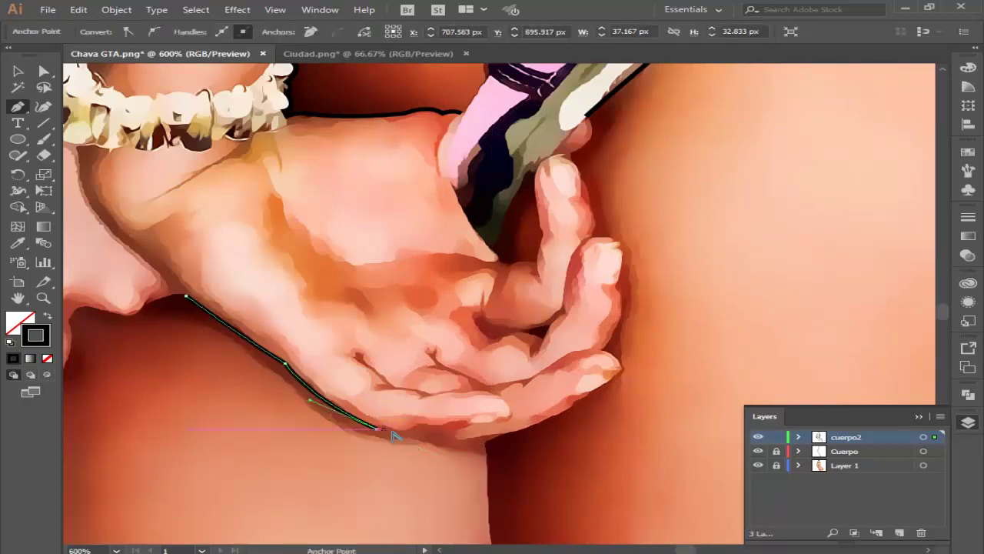
pyautogui.click(539, 422)
# Step: Curve the outline around the finger bend up to the fingertip, then zoom out and deselect
pyautogui.moveTo(589, 393)
pyautogui.mouseDown()
pyautogui.moveTo(623, 378)
pyautogui.moveTo(592, 350)
pyautogui.mouseUp()
pyautogui.moveTo(617, 286); pyautogui.dragTo(597, 237)
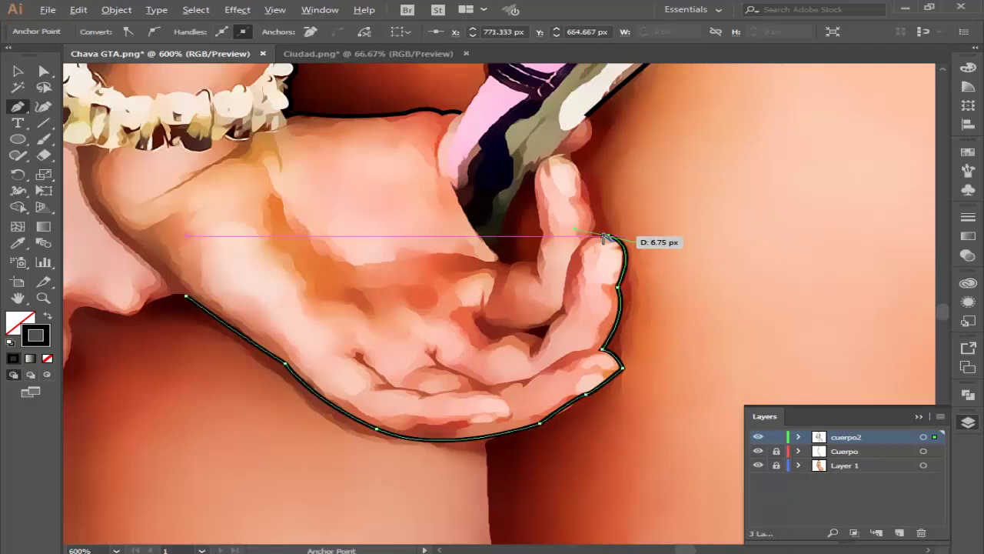
pyautogui.moveTo(594, 237); pyautogui.dragTo(555, 152)
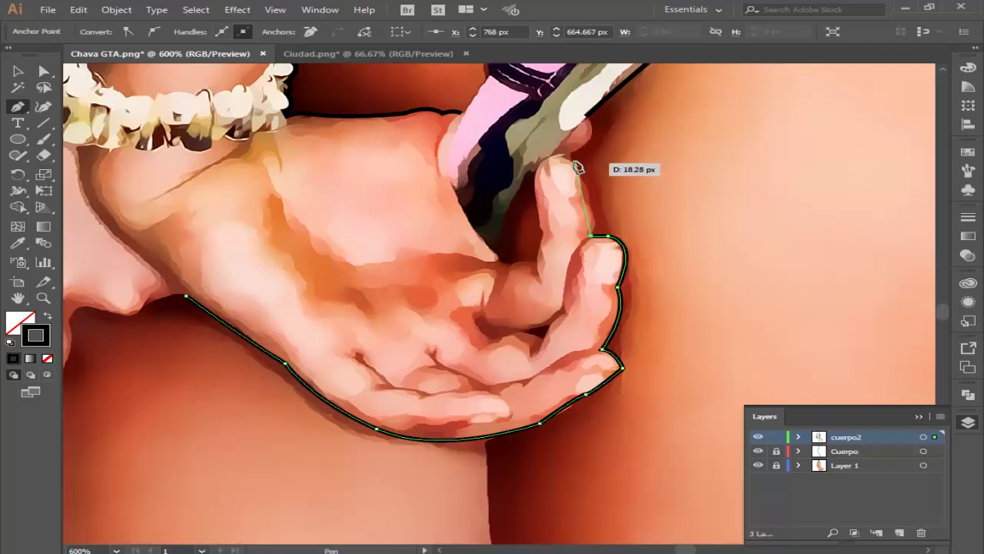
pyautogui.click(569, 157)
pyautogui.press('v')
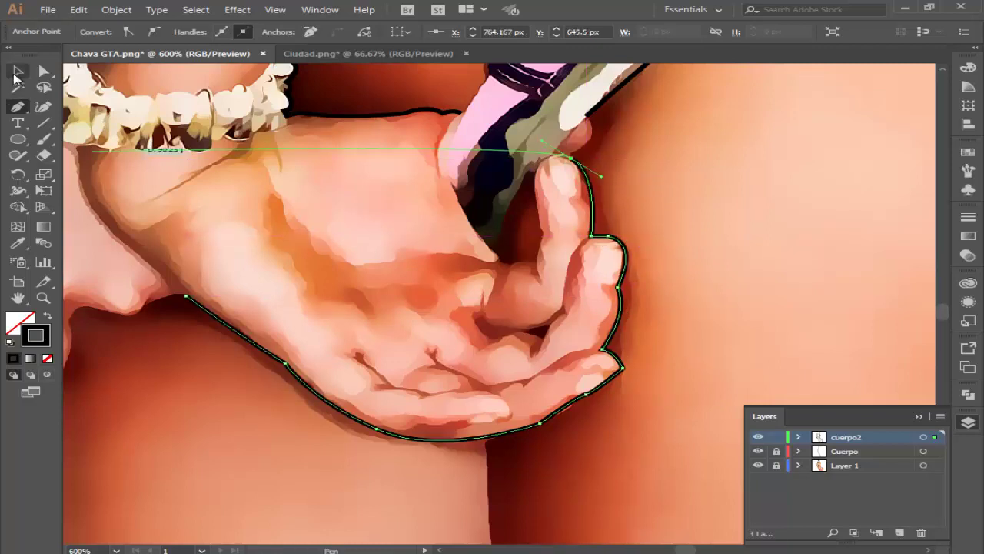
pyautogui.hotkey('ctrl', '-')
pyautogui.click(209, 408)
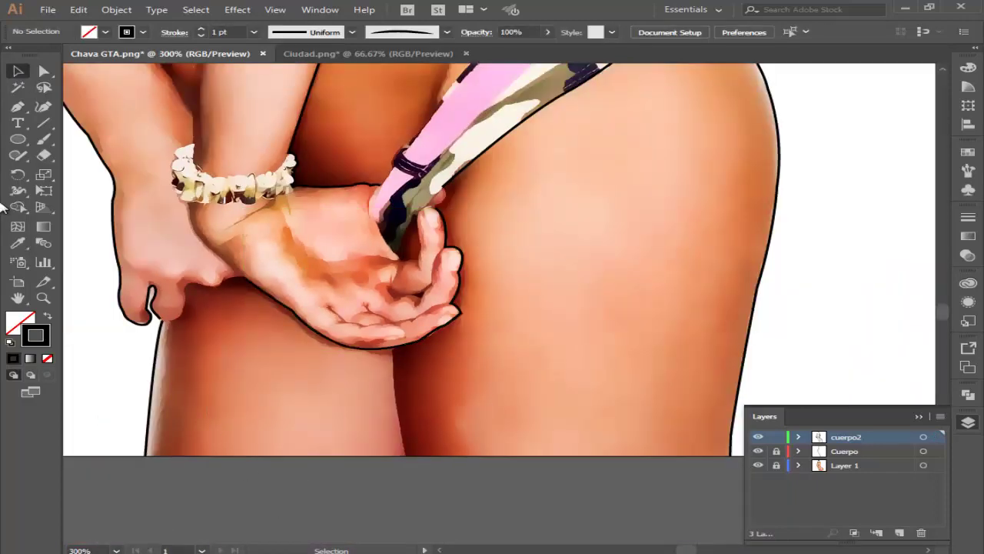
# Step: Start a new outline at the fingers' edge, curving around the fingertip into a sharp corner
pyautogui.click(17, 109)
pyautogui.scroll(1, 472, 264)
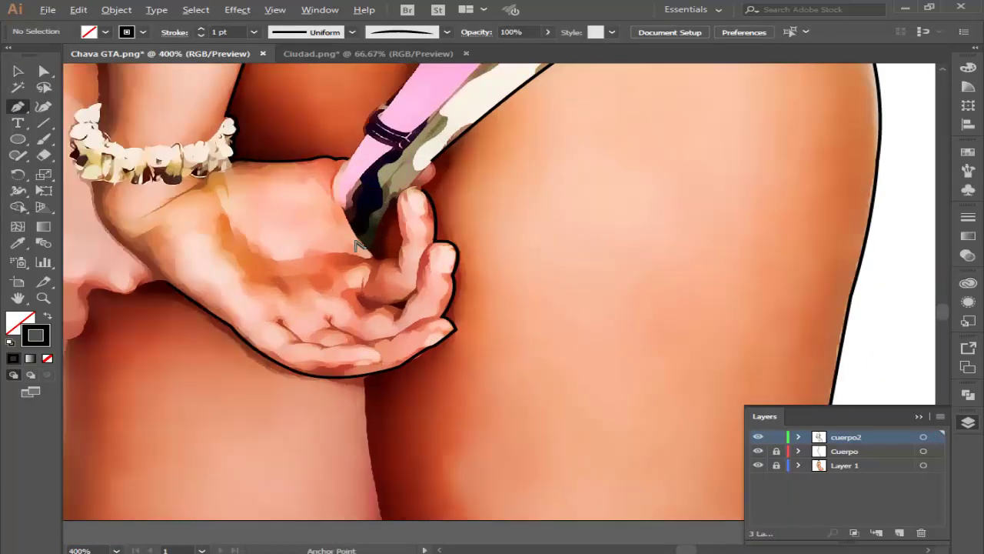
pyautogui.scroll(-2, 121, 303)
pyautogui.scroll(2, 131, 342)
pyautogui.scroll(1, 150, 384)
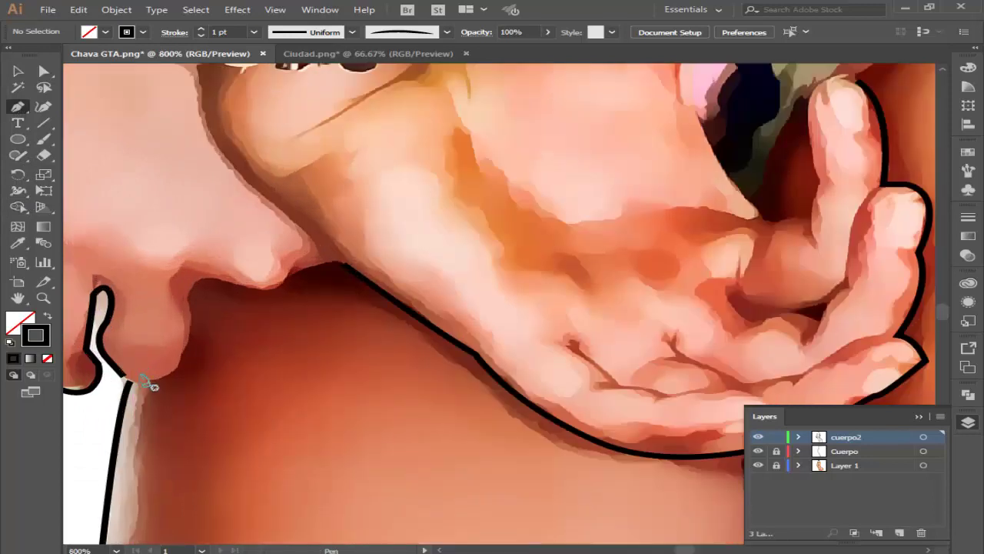
pyautogui.click(130, 380)
pyautogui.moveTo(173, 375)
pyautogui.mouseDown()
pyautogui.moveTo(192, 321)
pyautogui.moveTo(181, 316)
pyautogui.mouseUp()
pyautogui.keyDown('alt'); pyautogui.click(182, 350); pyautogui.keyUp('alt')
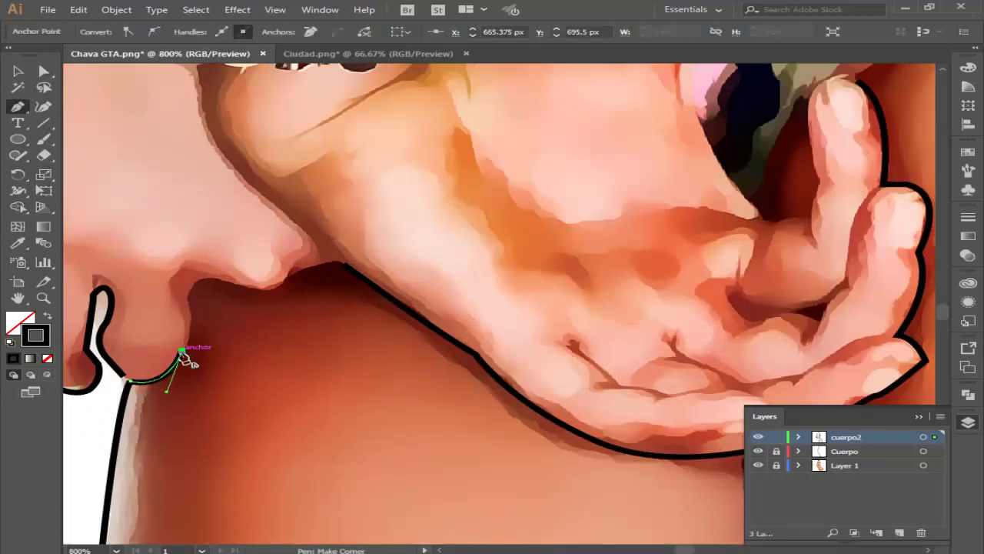
pyautogui.click(188, 301)
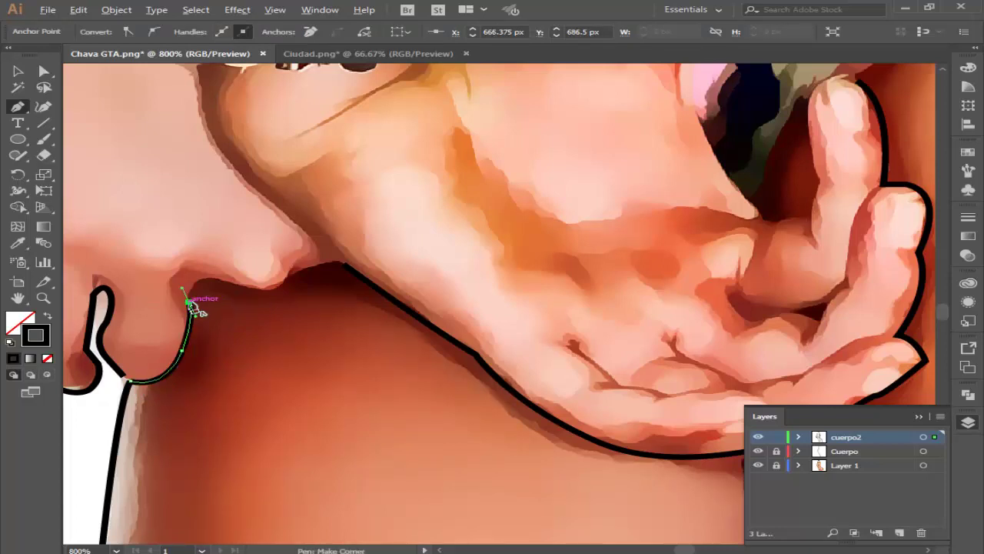
# Step: Continue the outline along the hand's underside, reshape its curve, and deselect
pyautogui.moveTo(228, 280)
pyautogui.mouseDown()
pyautogui.moveTo(254, 295)
pyautogui.moveTo(229, 280)
pyautogui.moveTo(295, 282)
pyautogui.moveTo(312, 262)
pyautogui.moveTo(356, 261)
pyautogui.moveTo(353, 284)
pyautogui.mouseUp()
pyautogui.click(290, 275)
pyautogui.scroll(-3, 311, 321)
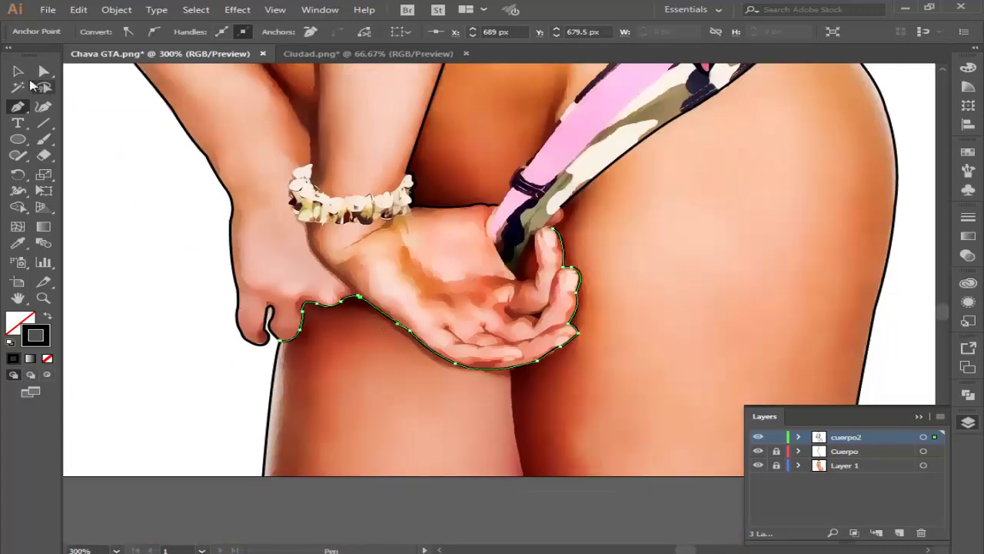
pyautogui.scroll(3, 284, 292)
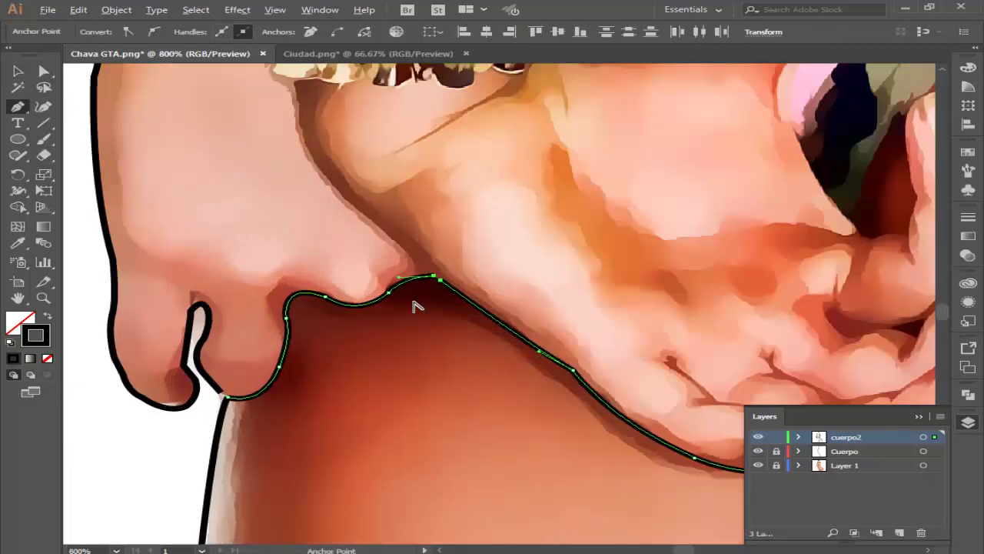
pyautogui.scroll(2, 412, 308)
pyautogui.moveTo(424, 297); pyautogui.dragTo(418, 300)
pyautogui.scroll(-5, 417, 300)
pyautogui.press('v')
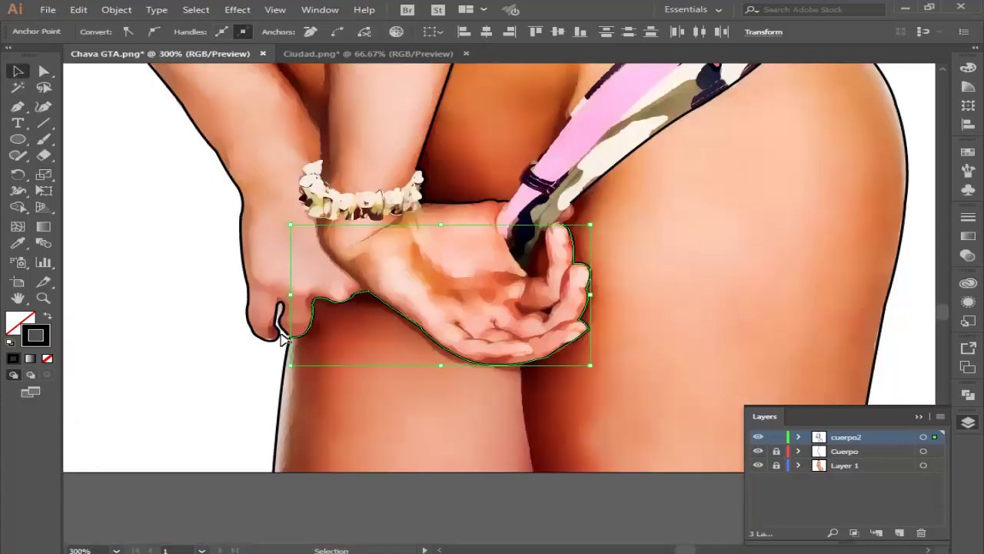
pyautogui.click(419, 500)
pyautogui.scroll(2, 423, 476)
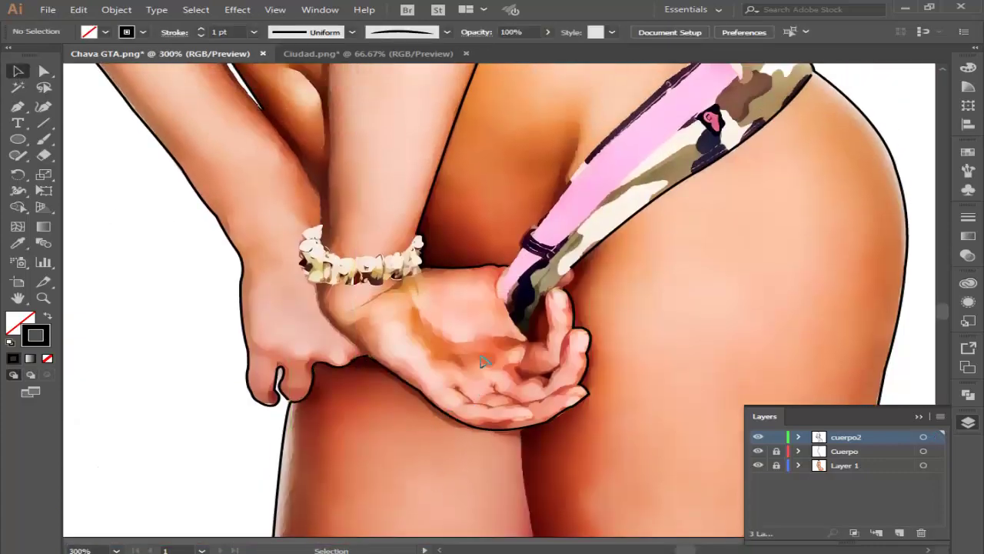
pyautogui.scroll(2, 483, 361)
pyautogui.scroll(5, 404, 354)
pyautogui.scroll(3, 400, 350)
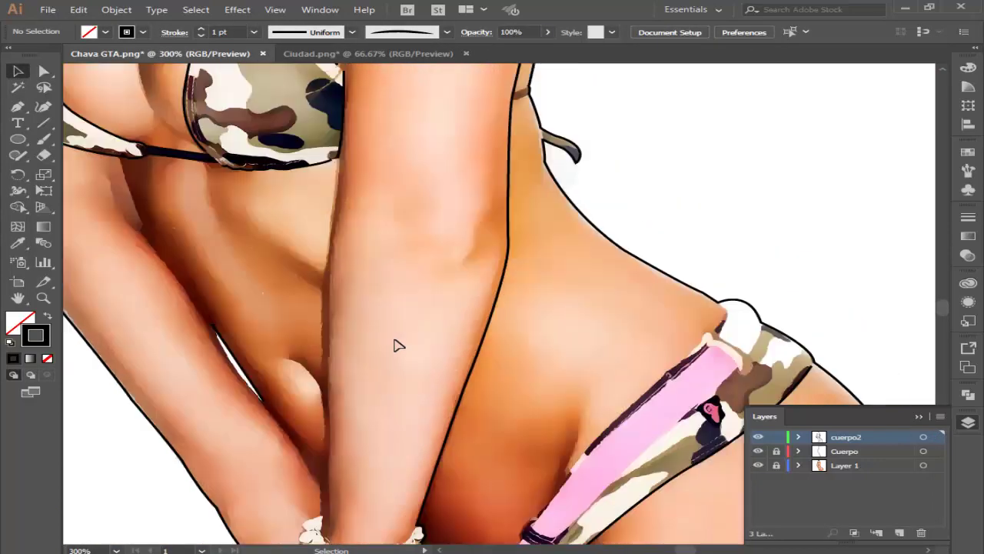
pyautogui.scroll(3, 392, 341)
pyautogui.scroll(-2, 389, 338)
pyautogui.scroll(-1, 388, 338)
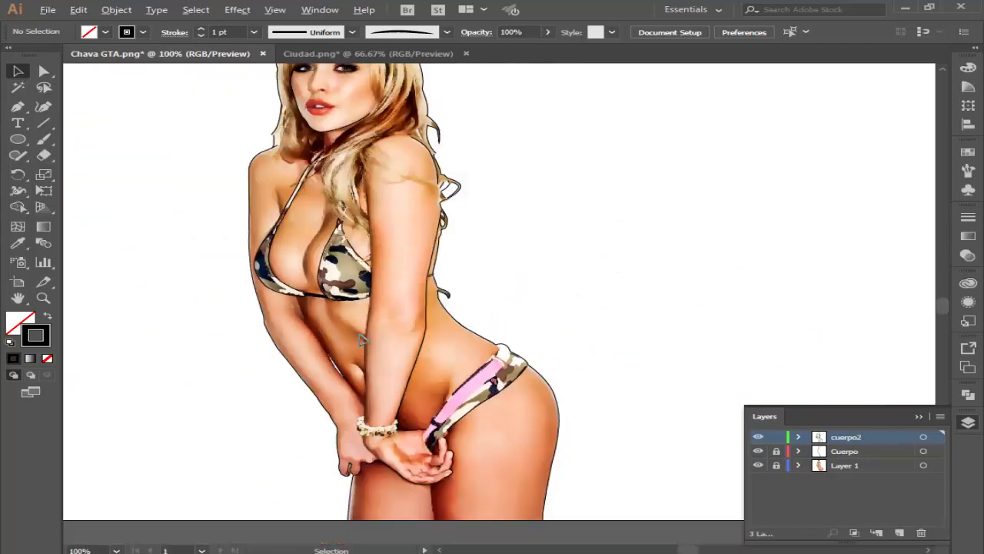
pyautogui.scroll(2, 346, 185)
pyautogui.scroll(1, 353, 215)
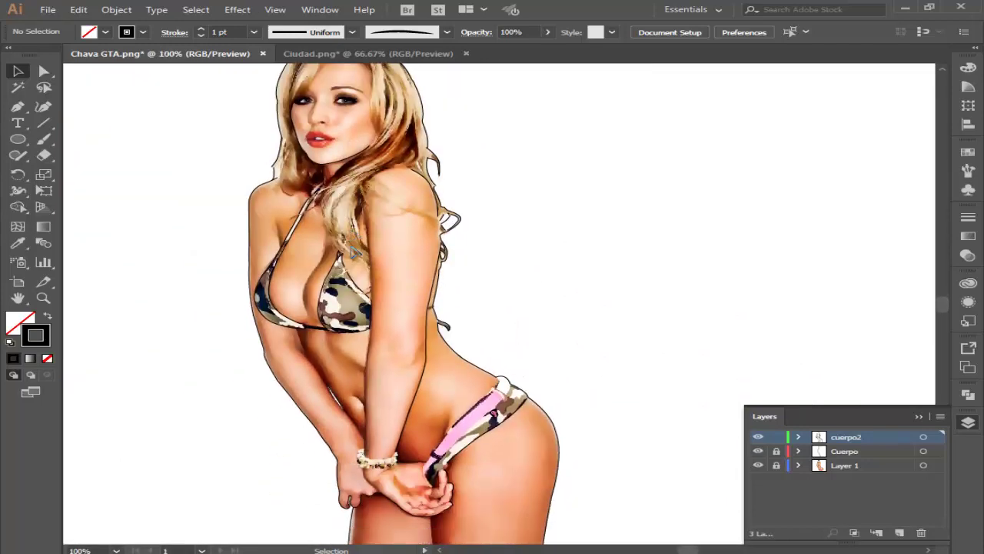
pyautogui.scroll(1, 307, 184)
pyautogui.scroll(1, 302, 171)
pyautogui.scroll(5, 308, 177)
pyautogui.scroll(5, 338, 200)
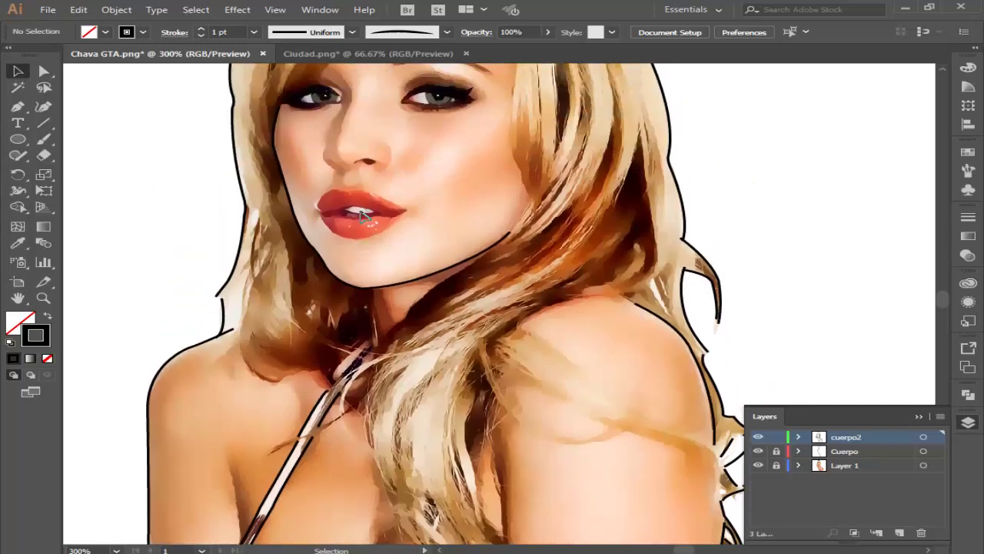
pyautogui.scroll(5, 363, 216)
pyautogui.scroll(1, 461, 184)
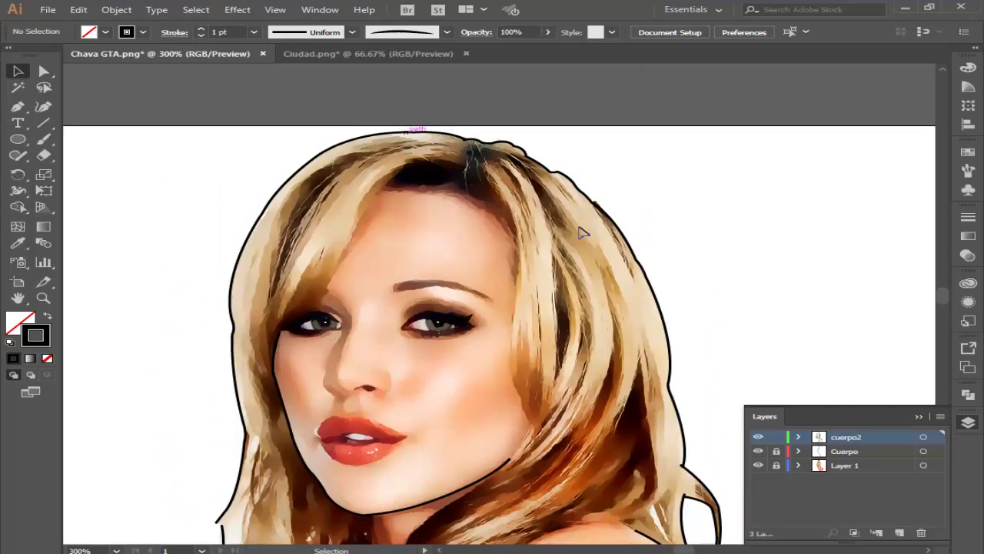
pyautogui.click(323, 156)
pyautogui.scroll(-2, 308, 169)
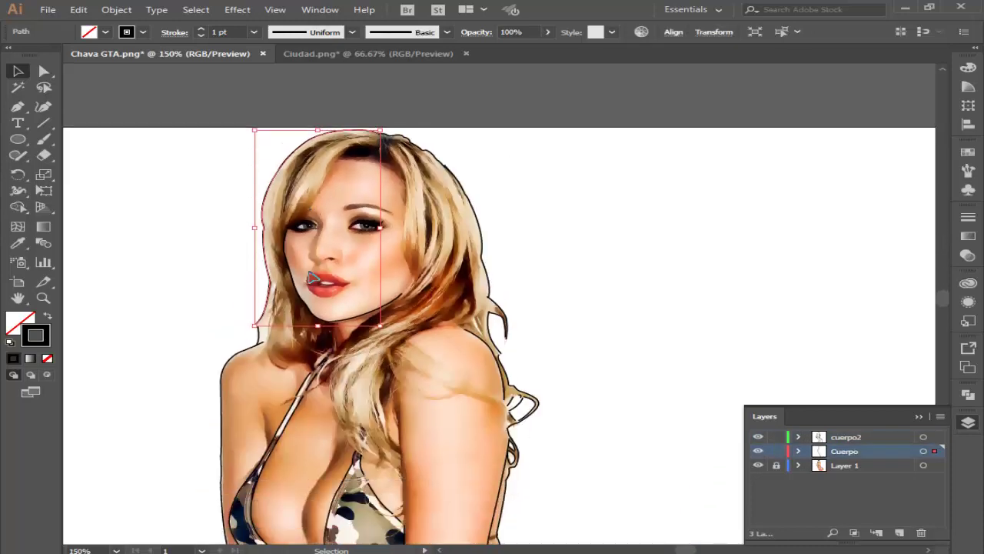
# Step: Give the left hair outline a tapered width profile
pyautogui.scroll(1, 311, 277)
pyautogui.scroll(1, 303, 259)
pyautogui.click(447, 32)
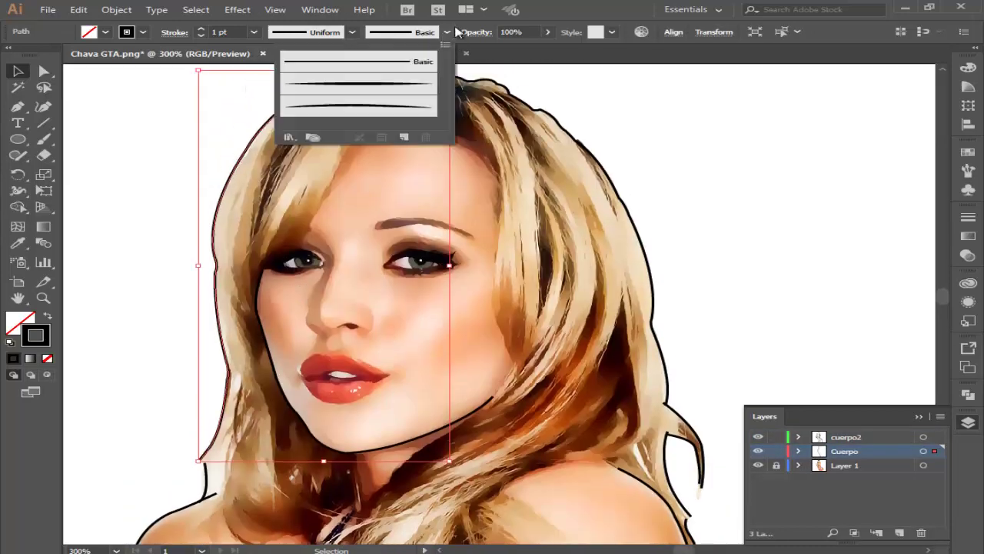
pyautogui.click(368, 89)
pyautogui.click(103, 212)
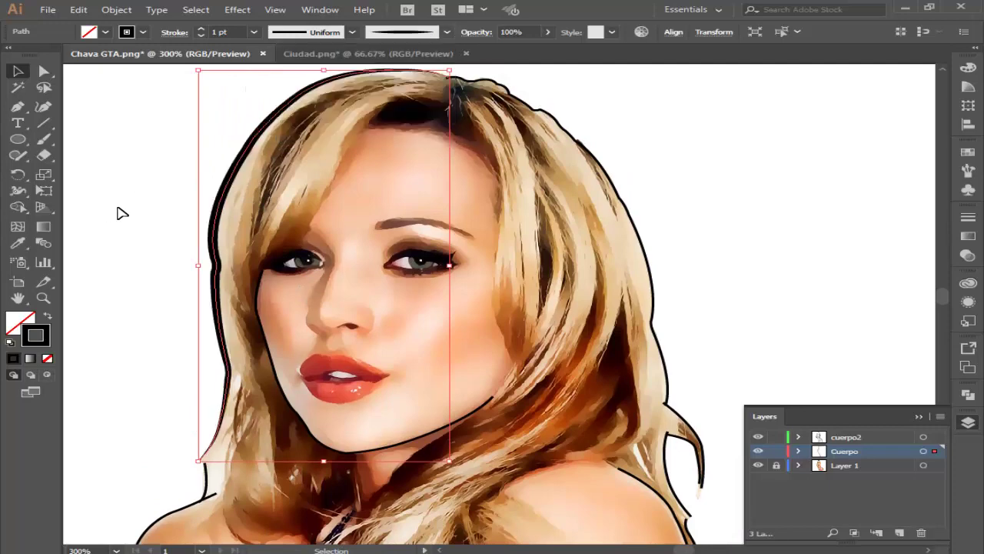
pyautogui.click(122, 213)
# Step: Switch the left hair outline to another tapered profile and thin it to 0.5 pt
pyautogui.click(212, 212)
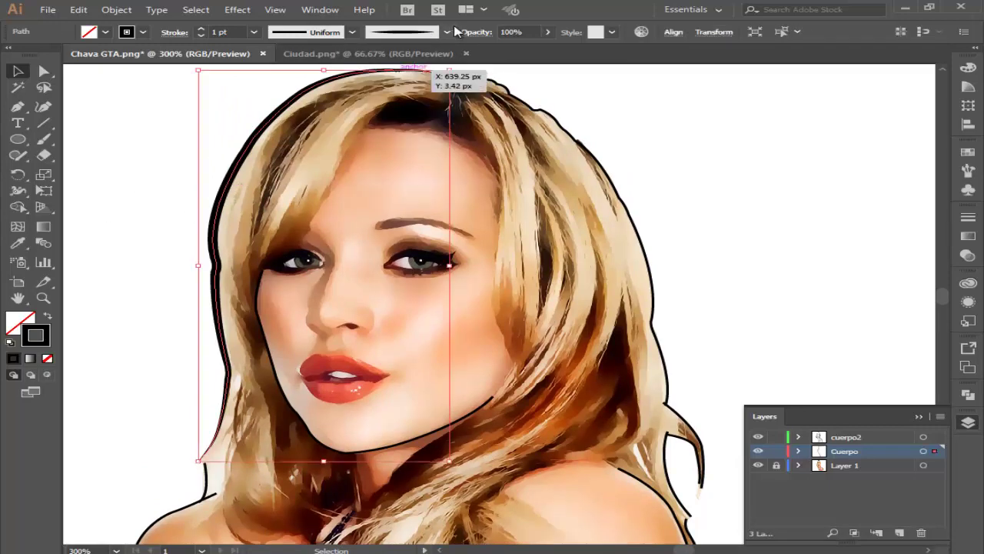
pyautogui.click(447, 32)
pyautogui.click(359, 114)
pyautogui.click(128, 226)
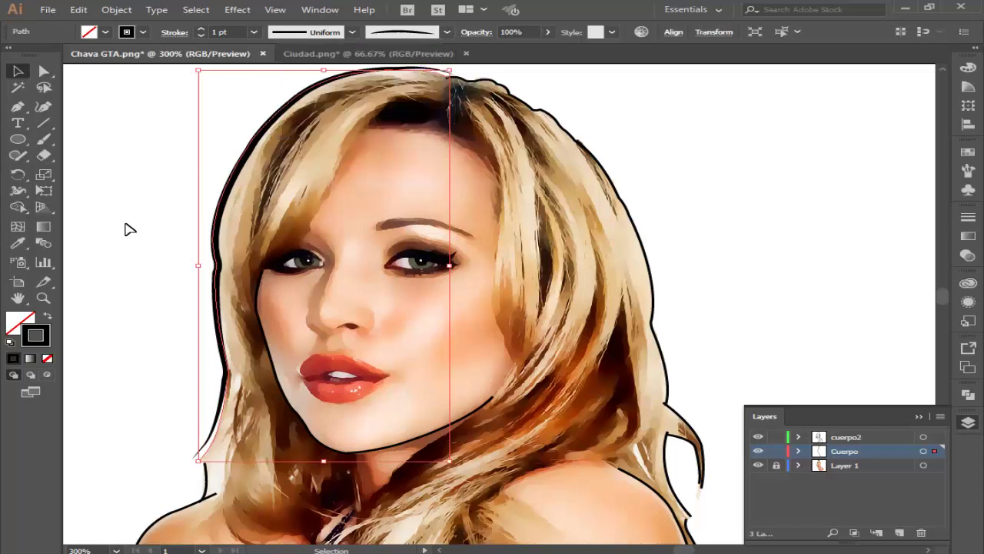
pyautogui.click(131, 225)
pyautogui.click(233, 183)
pyautogui.click(253, 31)
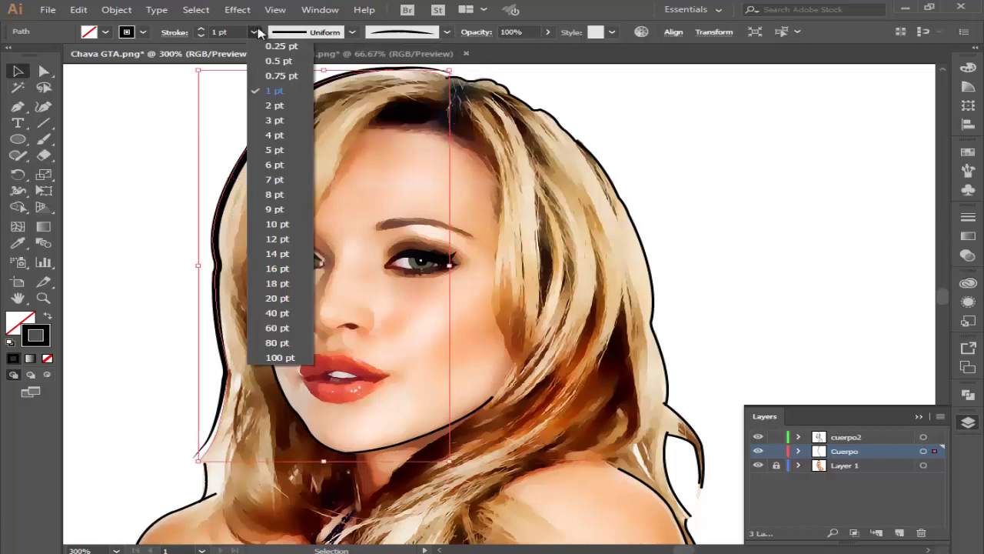
pyautogui.click(280, 61)
pyautogui.click(141, 165)
# Step: Give the right hair outline on cuerpo2 a tapered profile and 0.75 pt weight
pyautogui.scroll(1, 151, 164)
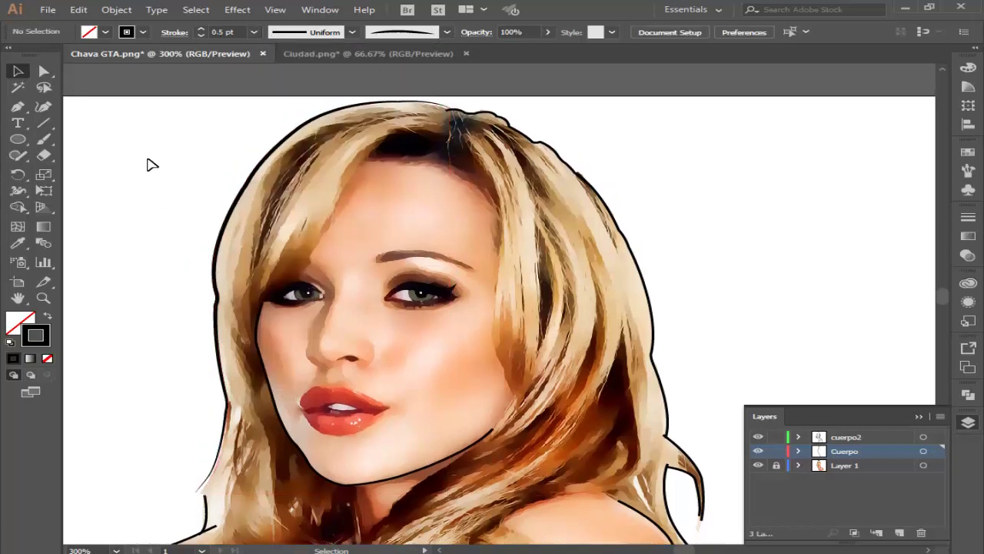
pyautogui.click(490, 136)
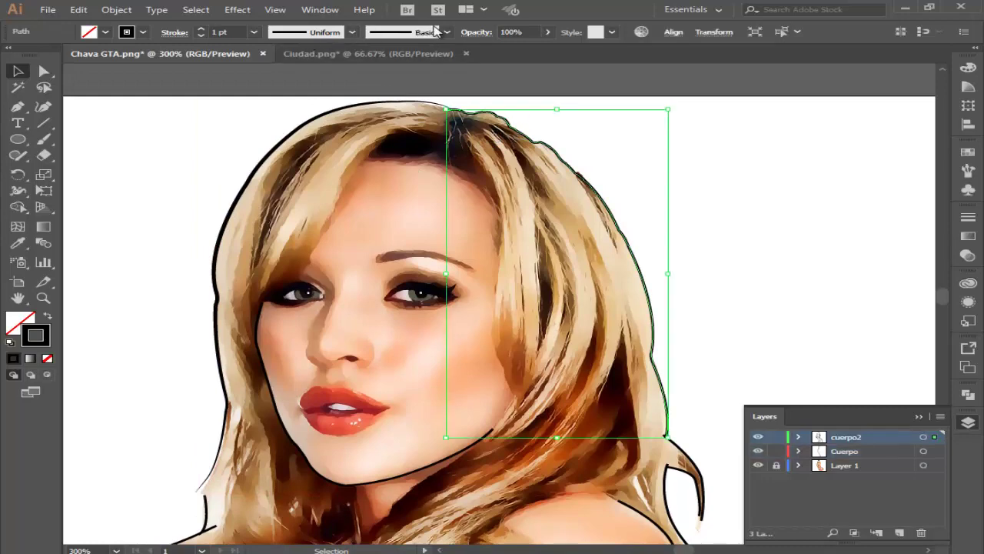
pyautogui.click(447, 31)
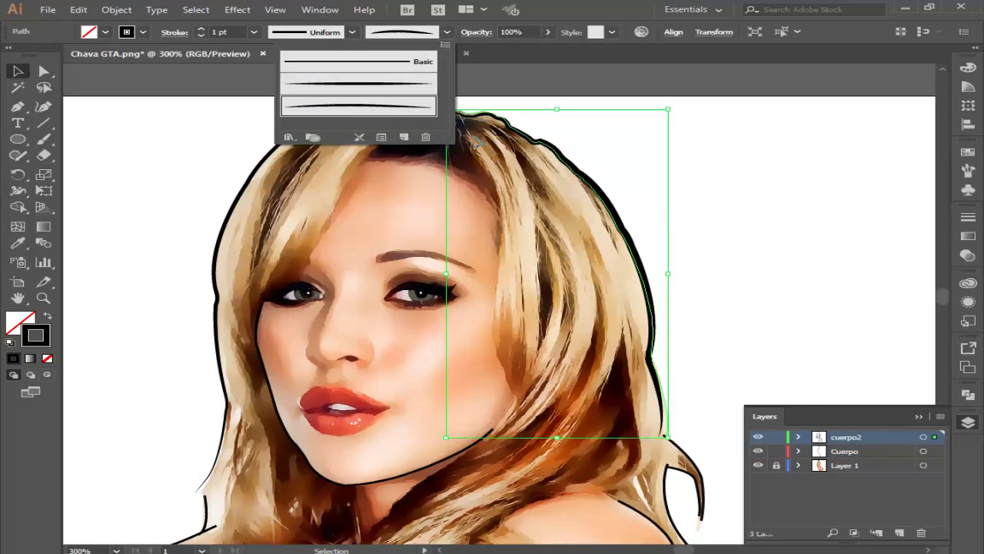
pyautogui.click(830, 215)
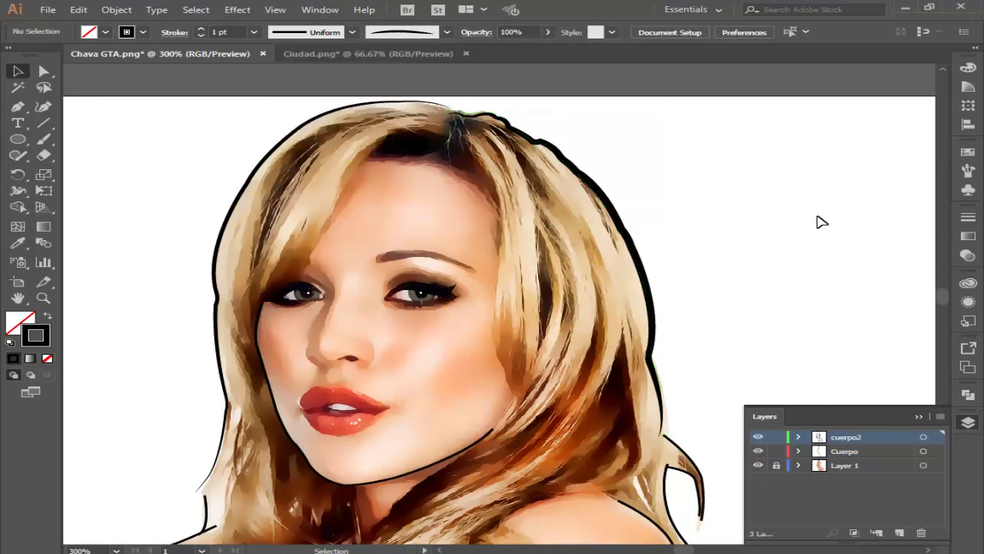
pyautogui.click(494, 127)
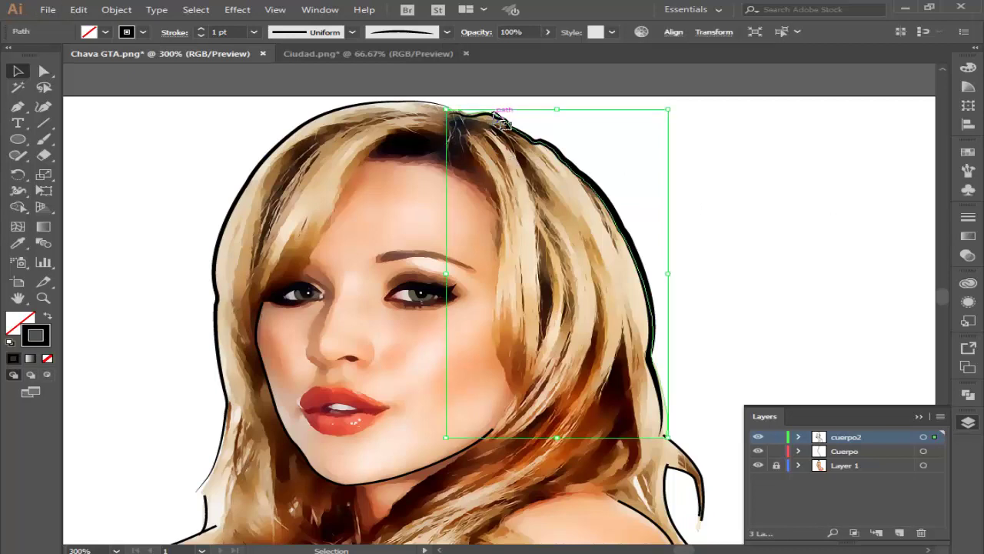
pyautogui.click(252, 32)
pyautogui.click(273, 79)
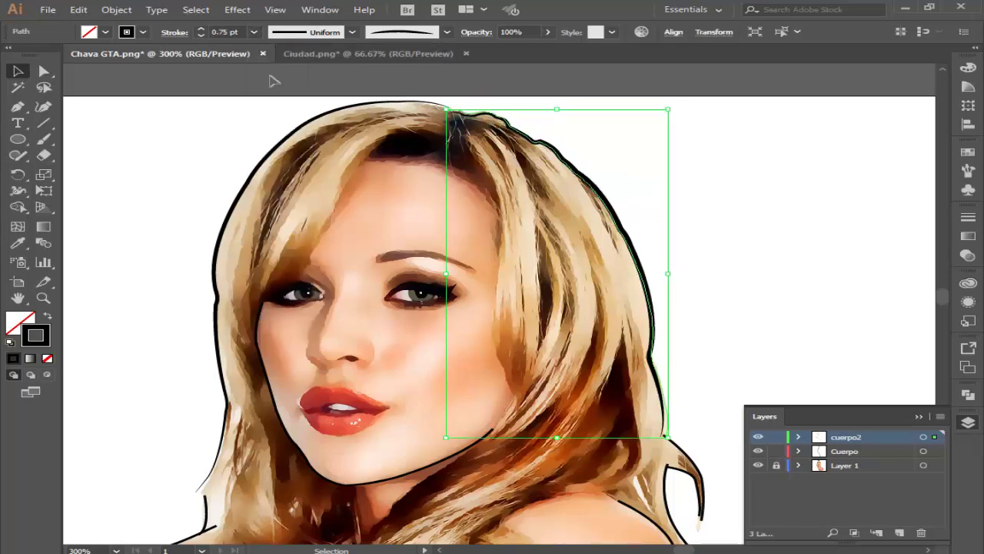
pyautogui.click(757, 246)
pyautogui.scroll(-2, 753, 260)
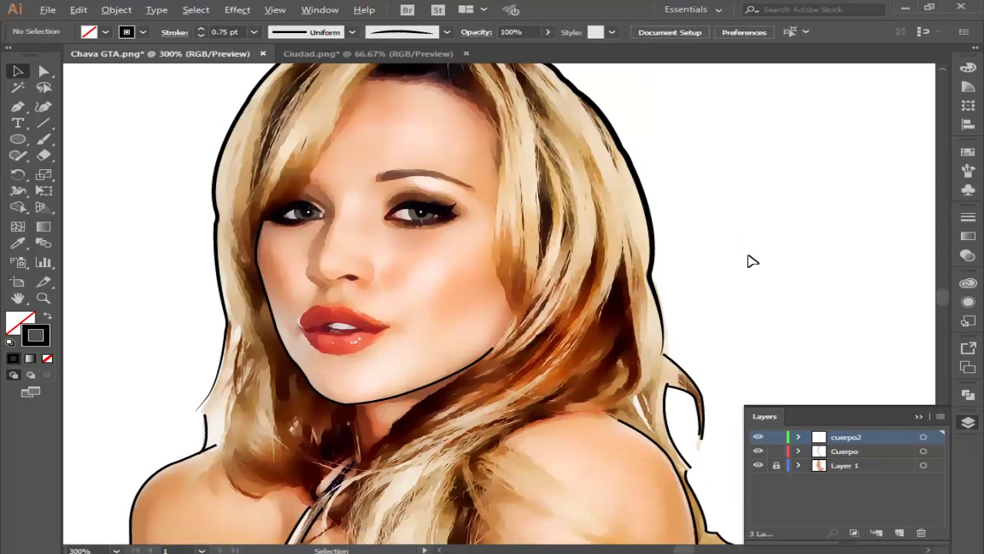
# Step: Give the small neck stroke a tapered crescent profile and 0.25 pt weight
pyautogui.scroll(-2, 746, 273)
pyautogui.scroll(-2, 692, 292)
pyautogui.scroll(1, 388, 243)
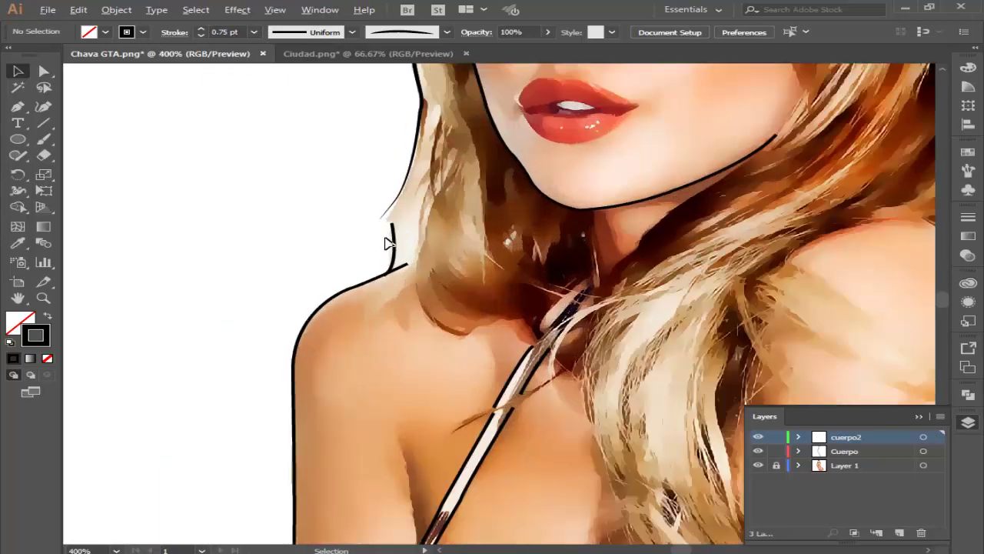
pyautogui.click(399, 243)
pyautogui.click(447, 31)
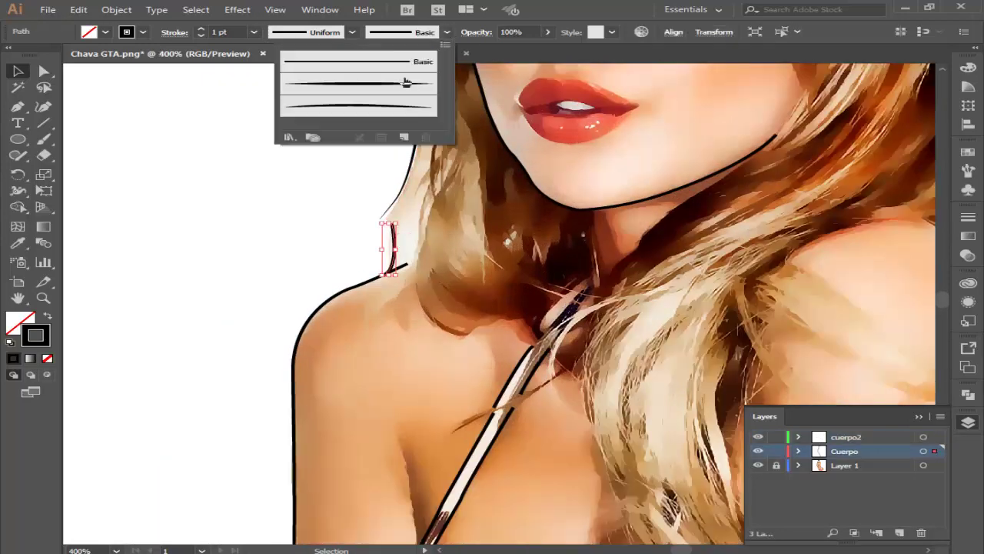
pyautogui.click(369, 113)
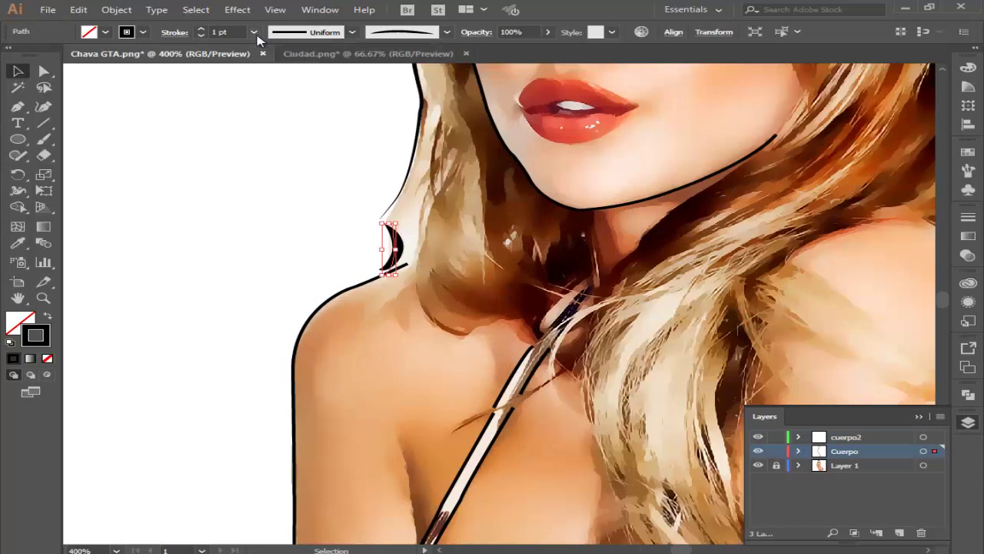
pyautogui.click(253, 32)
pyautogui.click(281, 49)
pyautogui.click(286, 228)
# Step: Apply a tapered width profile to the shoulder outline path
pyautogui.click(361, 285)
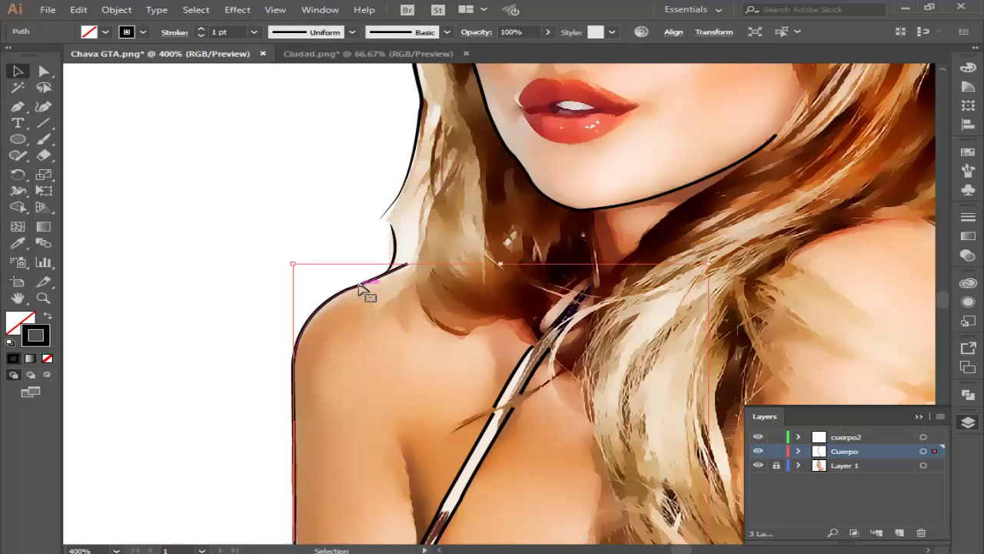
pyautogui.scroll(-3, 358, 287)
pyautogui.scroll(-3, 362, 323)
pyautogui.scroll(-3, 376, 388)
pyautogui.scroll(-5, 411, 360)
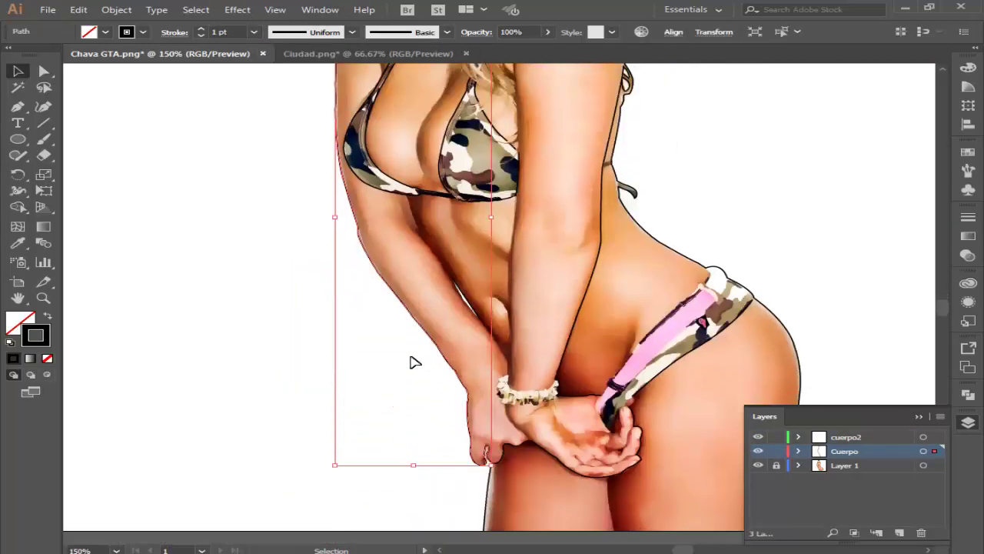
pyautogui.scroll(-2, 411, 361)
pyautogui.scroll(3, 410, 355)
pyautogui.scroll(4, 411, 355)
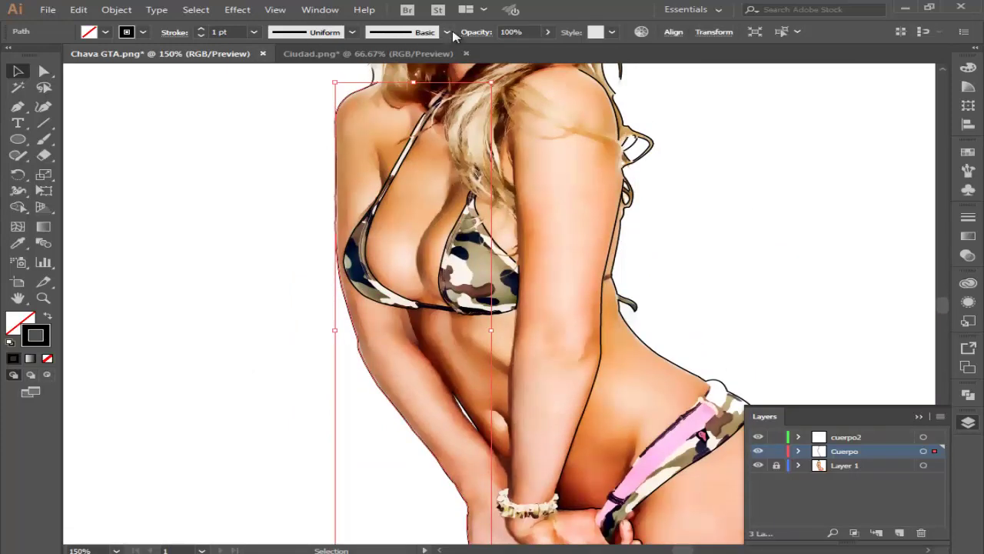
pyautogui.click(446, 31)
pyautogui.click(359, 91)
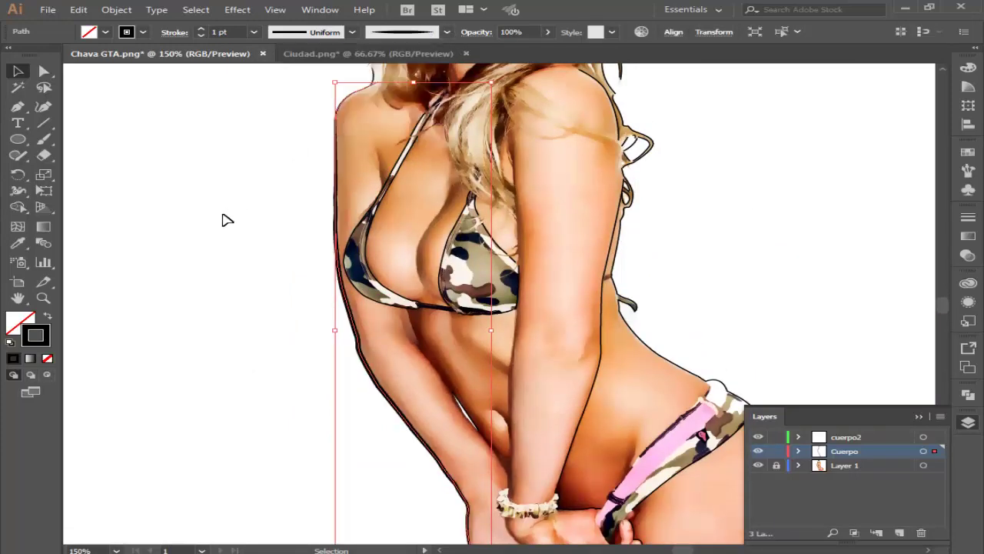
pyautogui.click(227, 220)
# Step: Try a different tapered width profile on the left body outline
pyautogui.scroll(3, 227, 220)
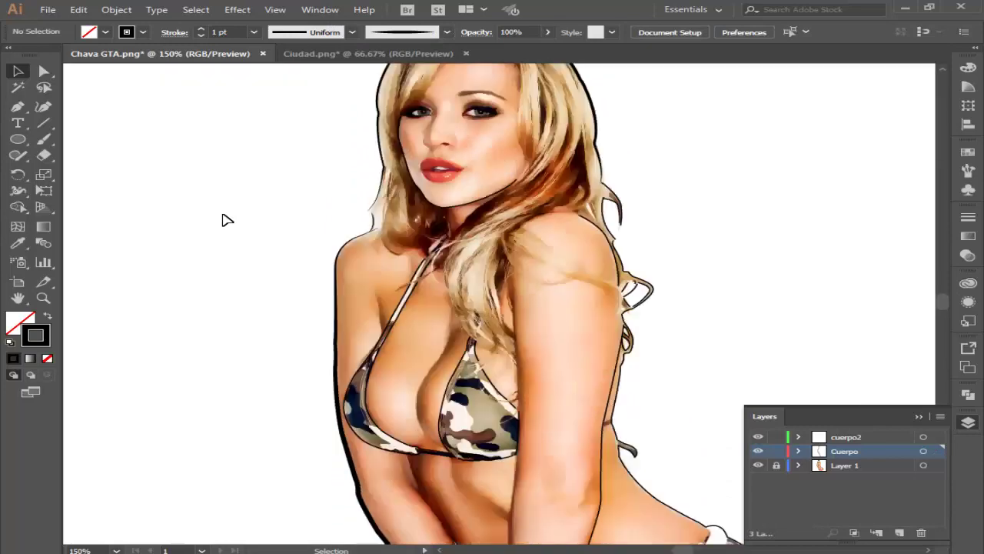
pyautogui.scroll(-3, 227, 220)
pyautogui.scroll(-2, 227, 219)
pyautogui.scroll(1, 296, 231)
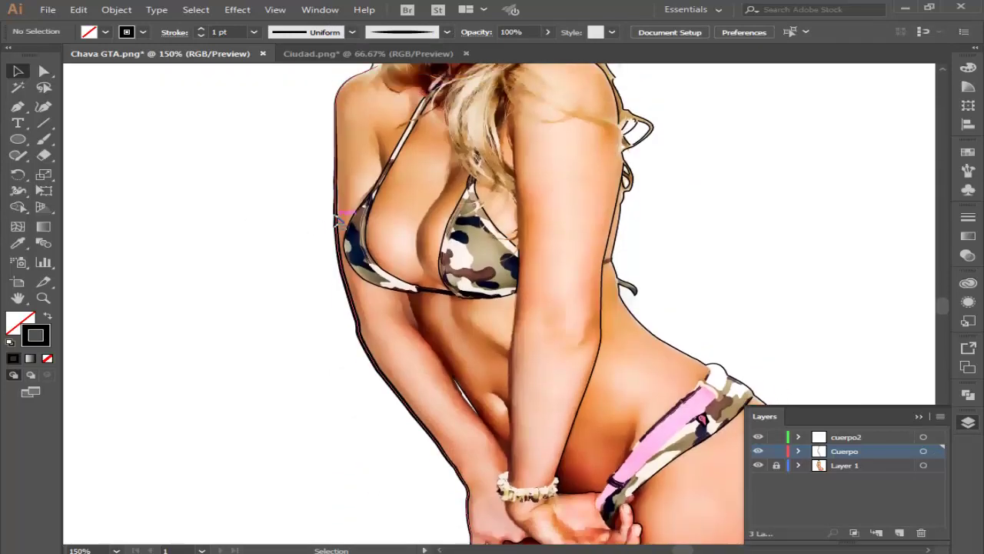
pyautogui.click(384, 193)
pyautogui.click(446, 32)
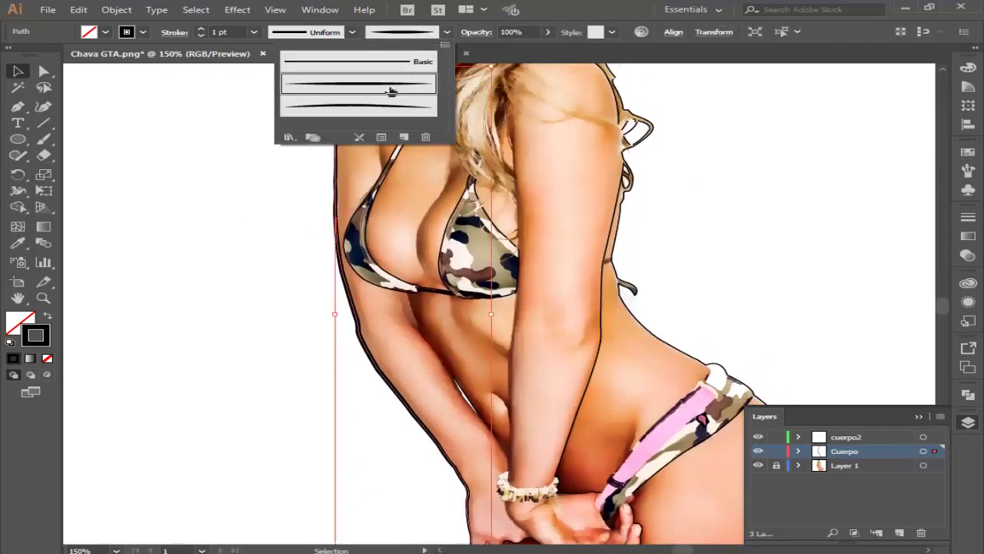
pyautogui.click(360, 114)
pyautogui.click(244, 220)
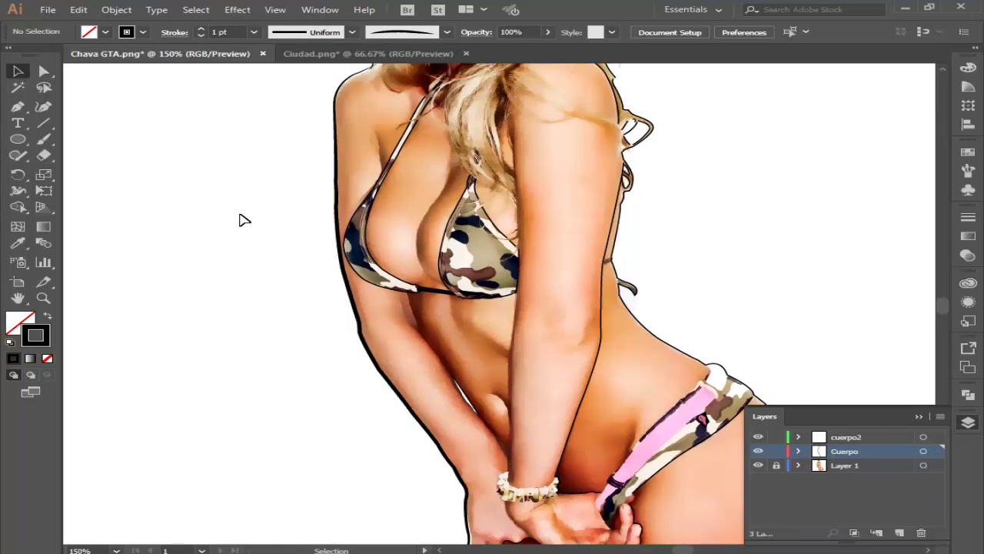
# Step: Thin the left body outline to 0.5 pt
pyautogui.scroll(-3, 243, 220)
pyautogui.scroll(1, 305, 215)
pyautogui.scroll(3, 322, 216)
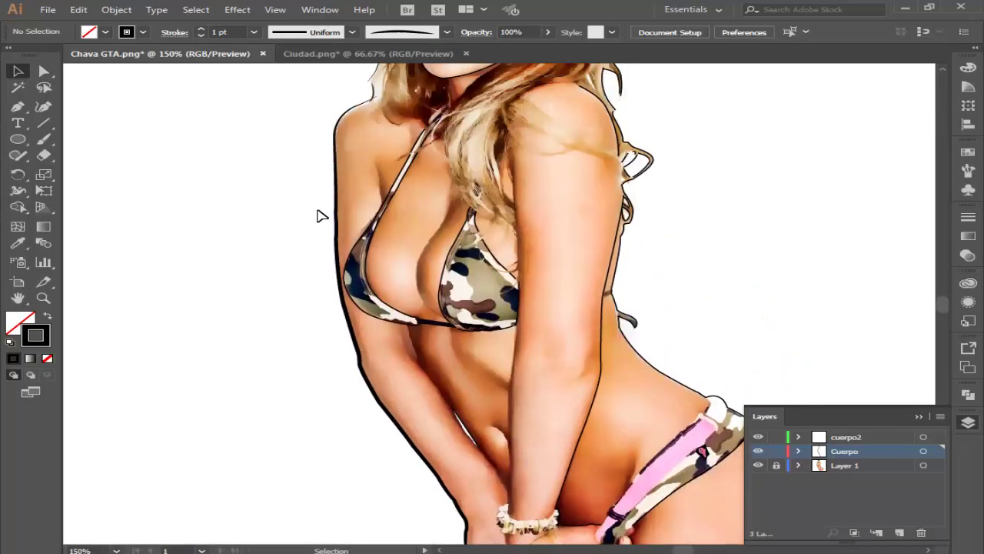
pyautogui.scroll(-5, 321, 219)
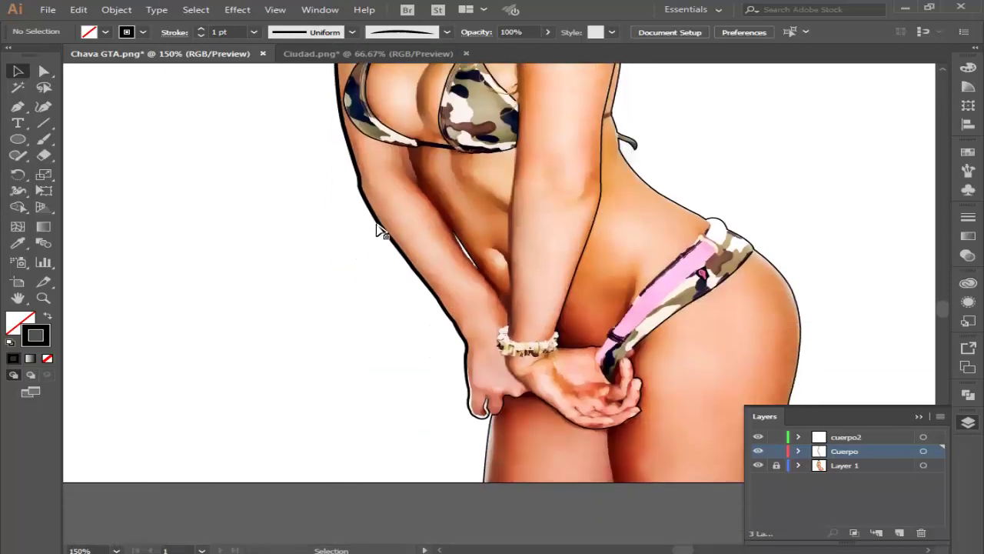
pyautogui.click(378, 231)
pyautogui.click(255, 32)
pyautogui.click(261, 63)
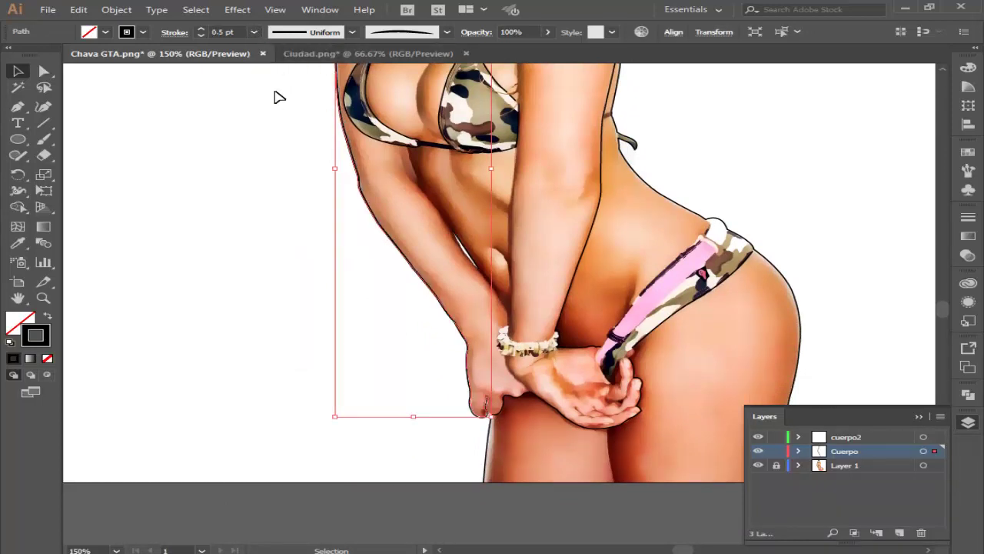
pyautogui.click(264, 227)
# Step: Reapply a tapered profile to the left body outline and set it to 1 pt
pyautogui.scroll(4, 269, 229)
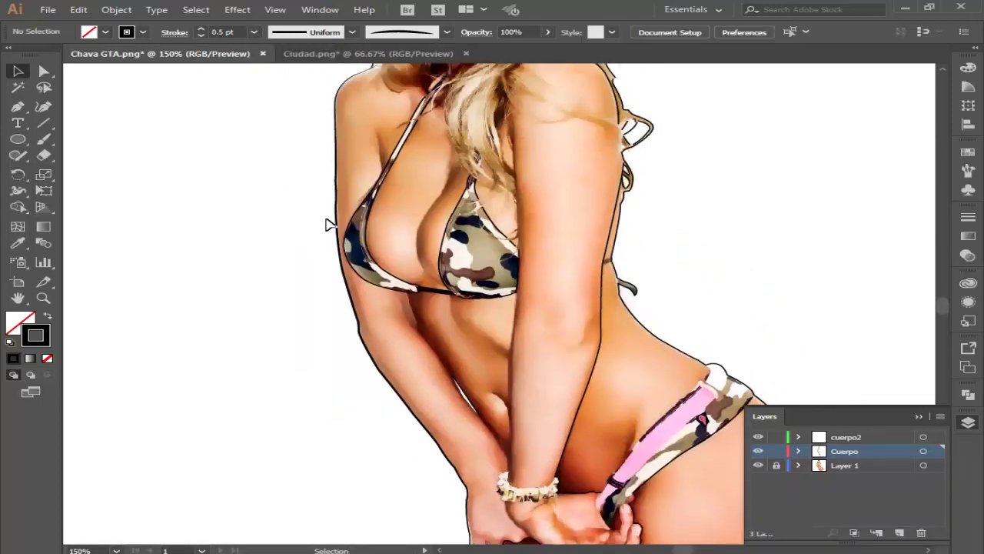
pyautogui.click(337, 209)
pyautogui.click(447, 31)
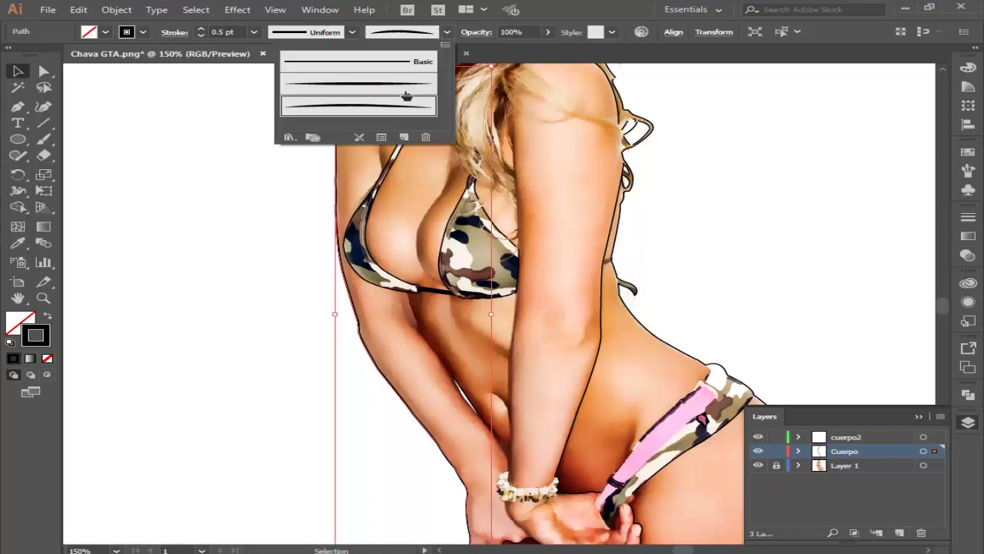
pyautogui.click(405, 95)
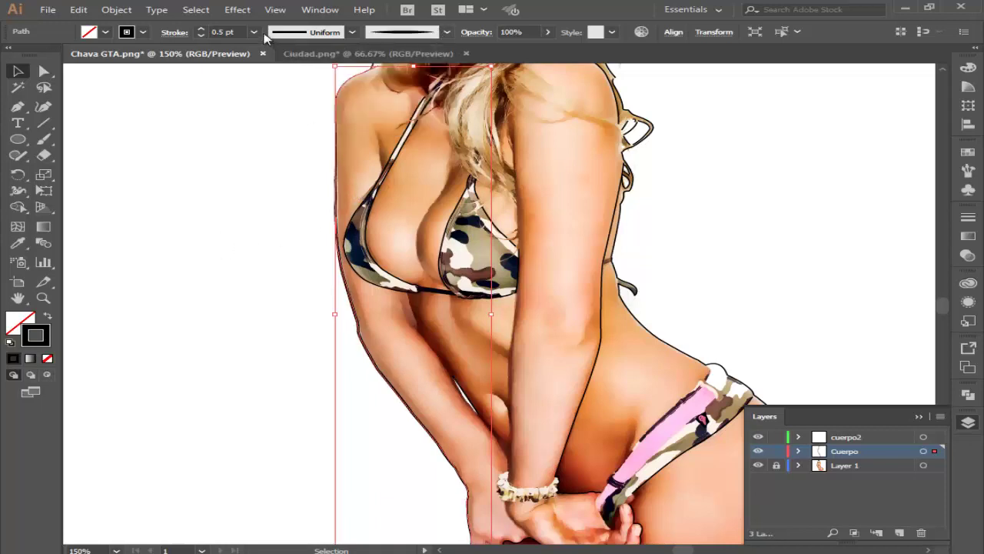
pyautogui.click(255, 32)
pyautogui.click(261, 90)
pyautogui.click(220, 214)
pyautogui.scroll(-5, 536, 226)
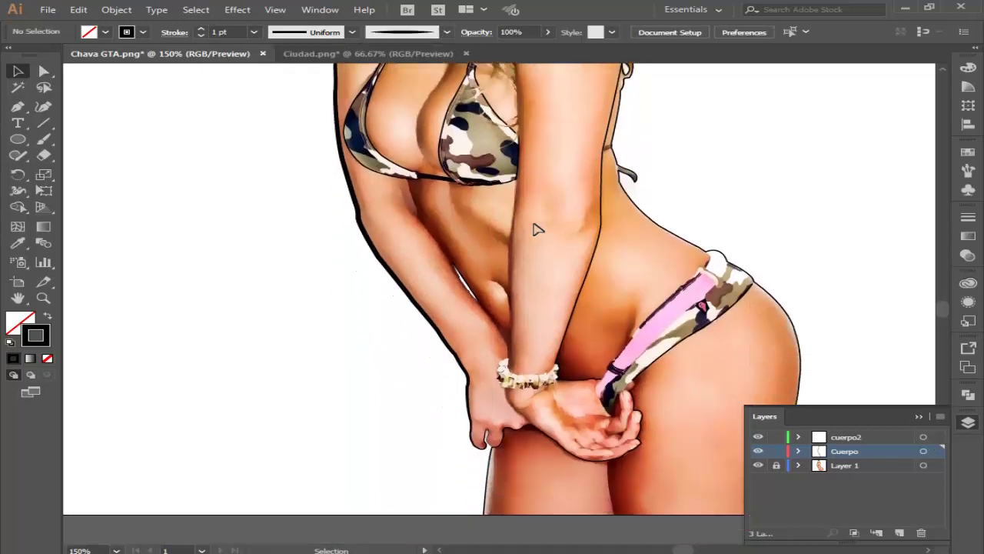
# Step: Give the outline under the fingers a tapered brush stroke at 0.5 pt
pyautogui.scroll(3, 550, 392)
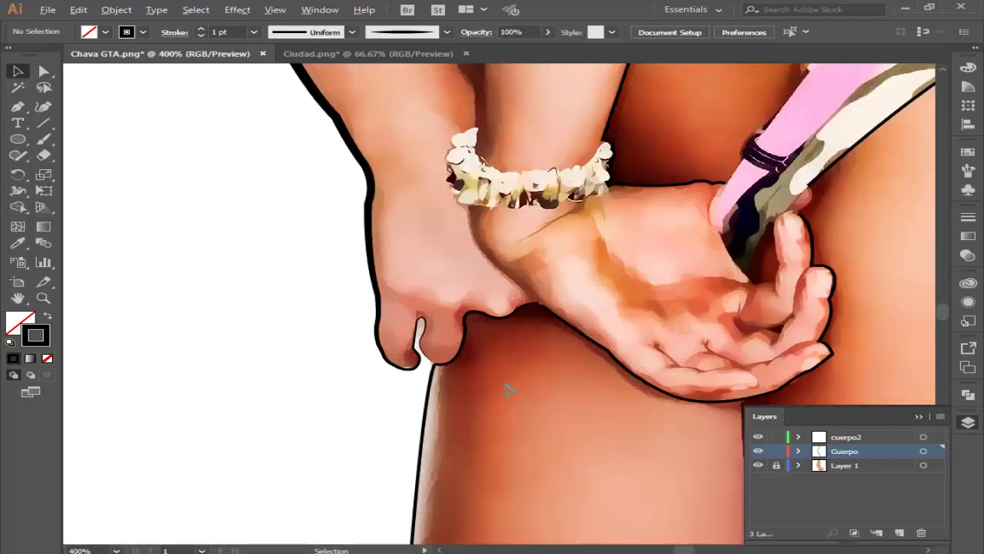
pyautogui.click(452, 366)
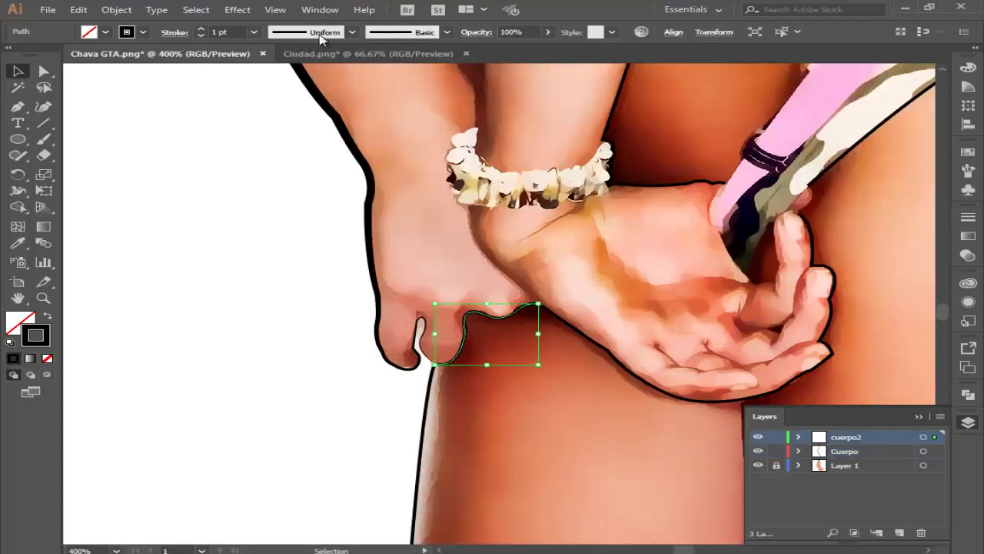
pyautogui.click(351, 31)
pyautogui.click(448, 33)
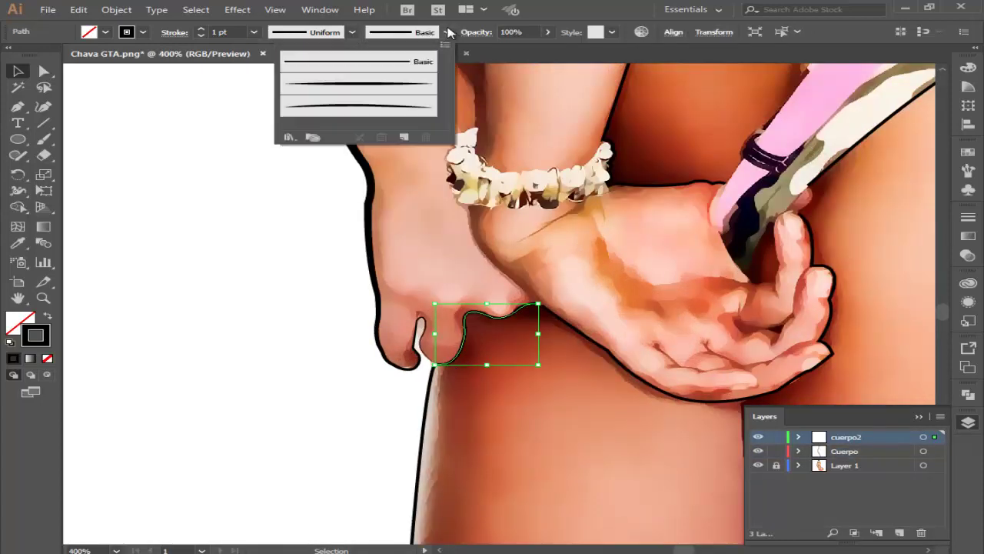
pyautogui.click(381, 106)
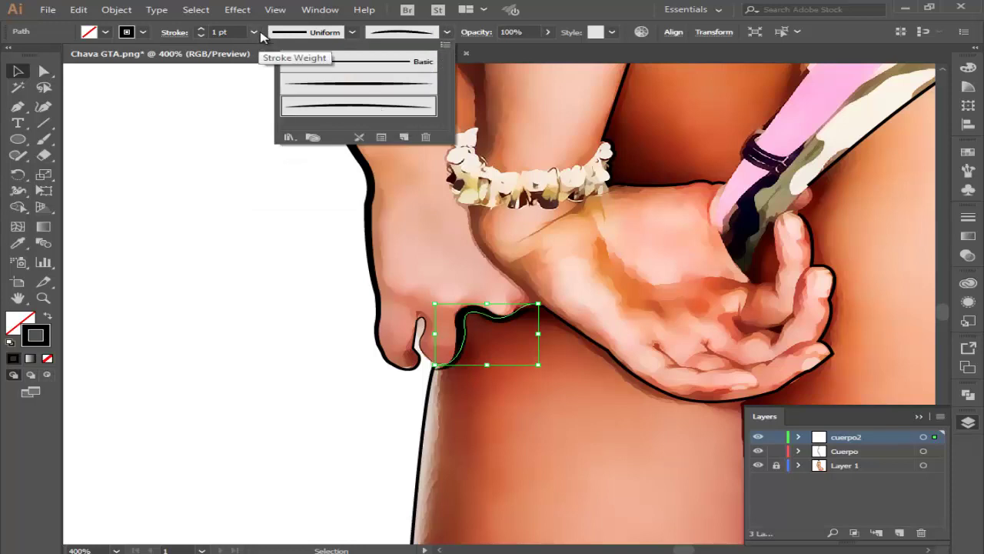
pyautogui.click(254, 32)
pyautogui.click(279, 61)
pyautogui.click(278, 294)
# Step: Give the thigh-edge outline a tapered brush stroke at 0.5 pt
pyautogui.scroll(-3, 301, 288)
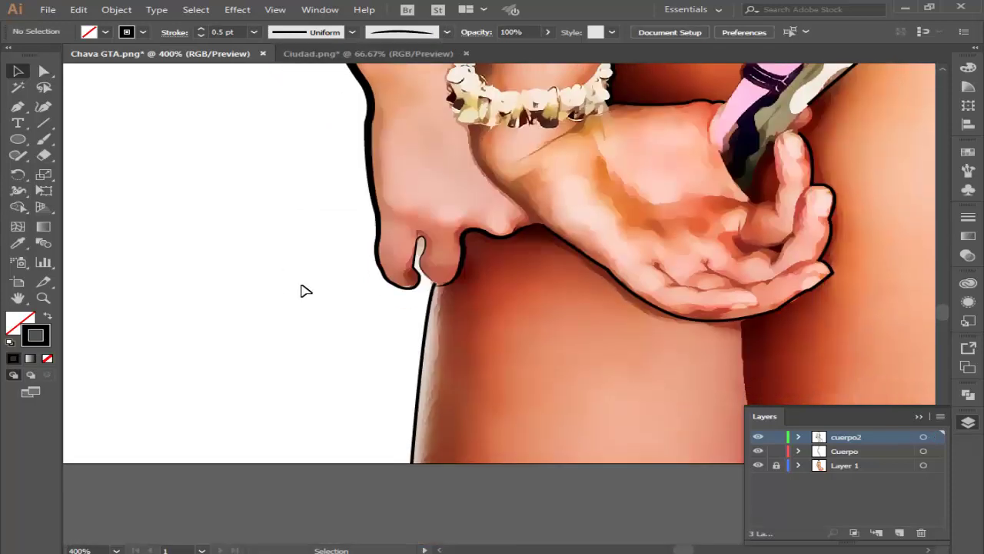
pyautogui.scroll(-2, 353, 291)
pyautogui.click(429, 283)
pyautogui.click(352, 33)
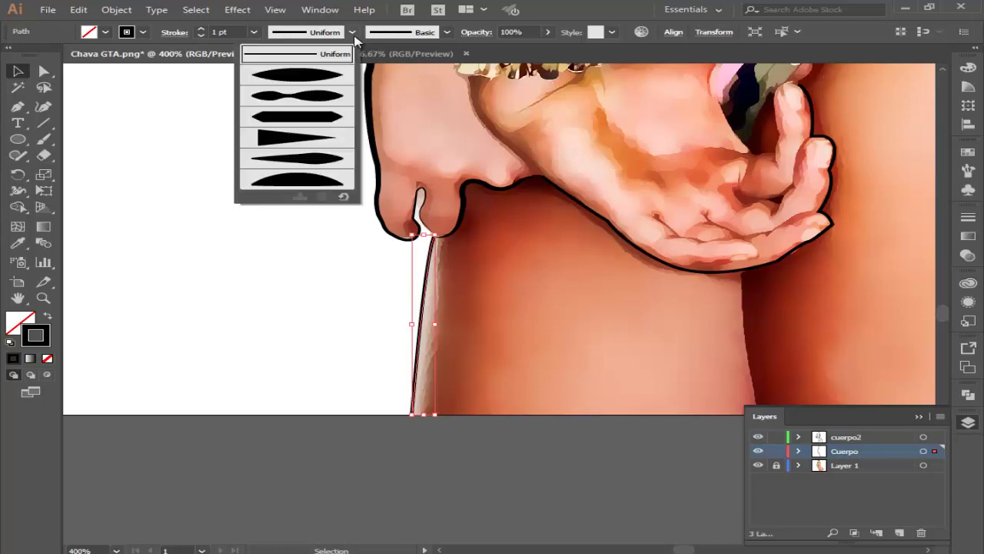
pyautogui.click(448, 32)
pyautogui.click(393, 81)
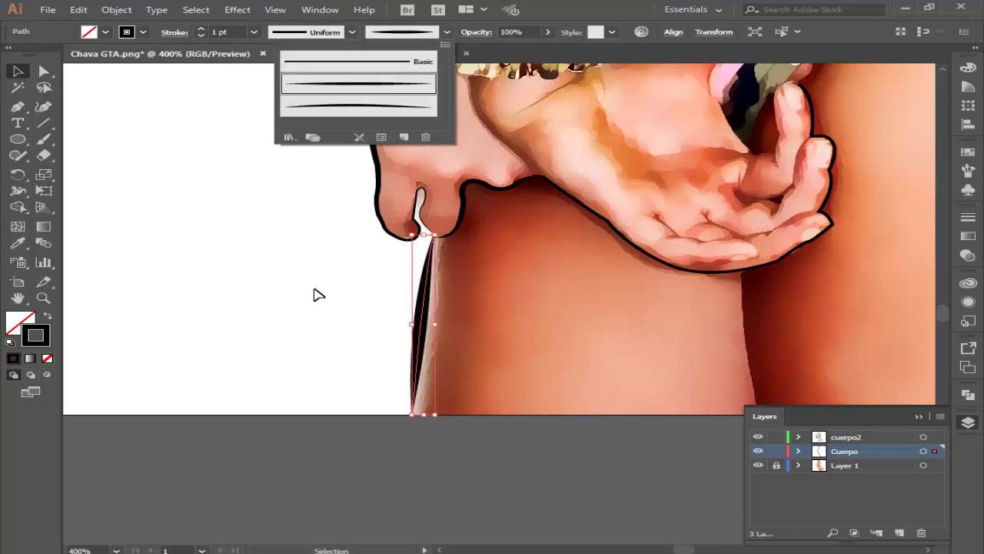
pyautogui.click(257, 33)
pyautogui.click(269, 58)
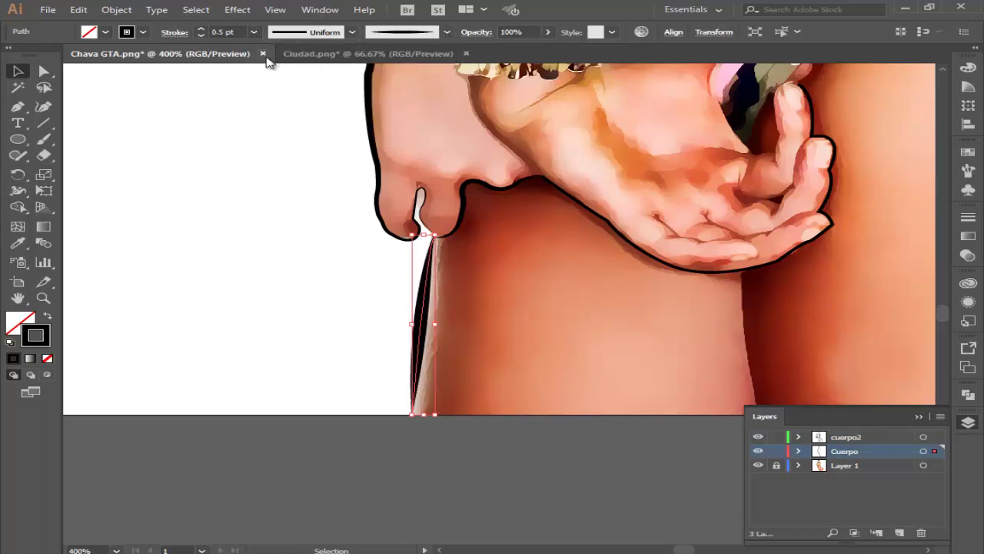
pyautogui.click(281, 254)
# Step: Apply the Gta1 tapered brush to the hand outline, trying 0.5 pt and 0.25 pt weights
pyautogui.scroll(-3, 300, 250)
pyautogui.scroll(1, 323, 248)
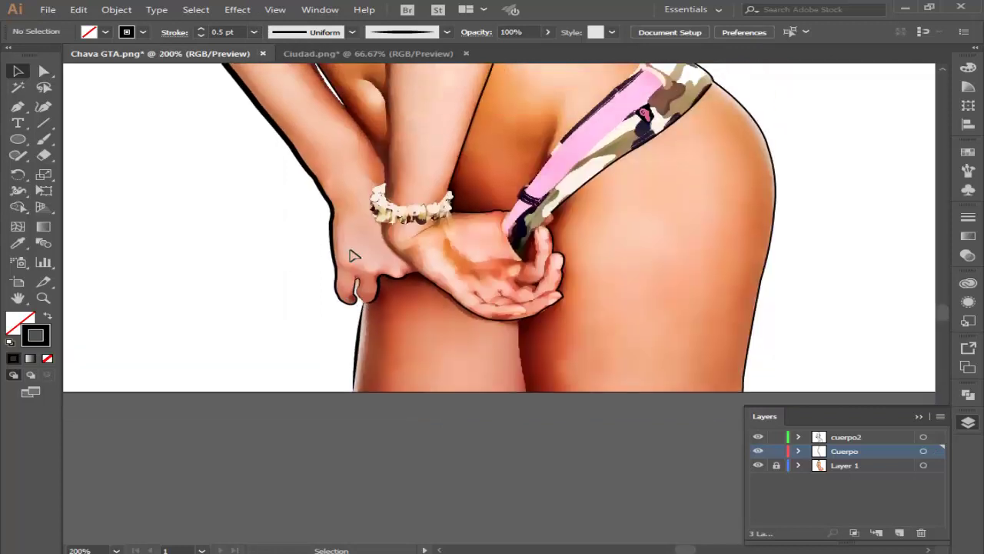
pyautogui.scroll(1, 351, 254)
pyautogui.scroll(1, 439, 346)
pyautogui.click(444, 358)
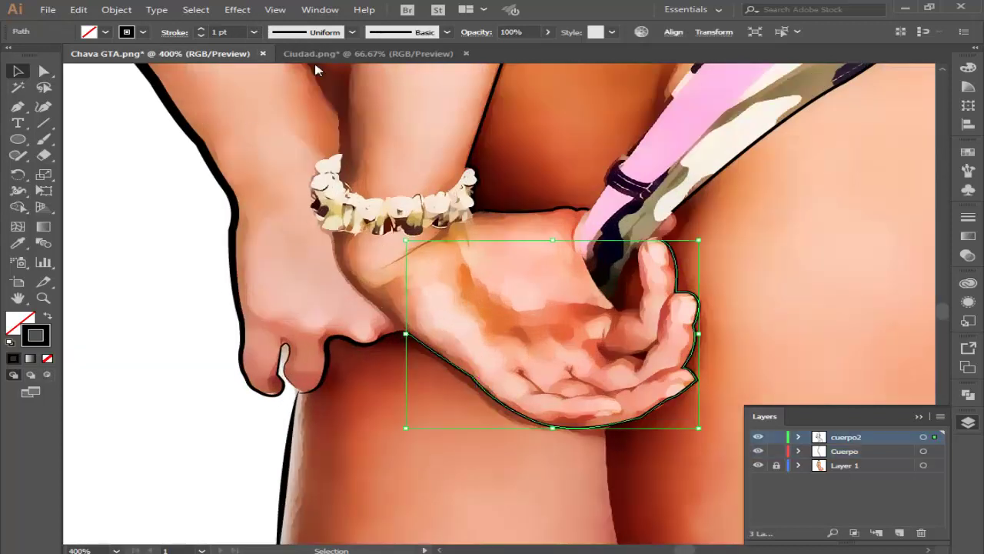
pyautogui.click(447, 31)
pyautogui.click(389, 88)
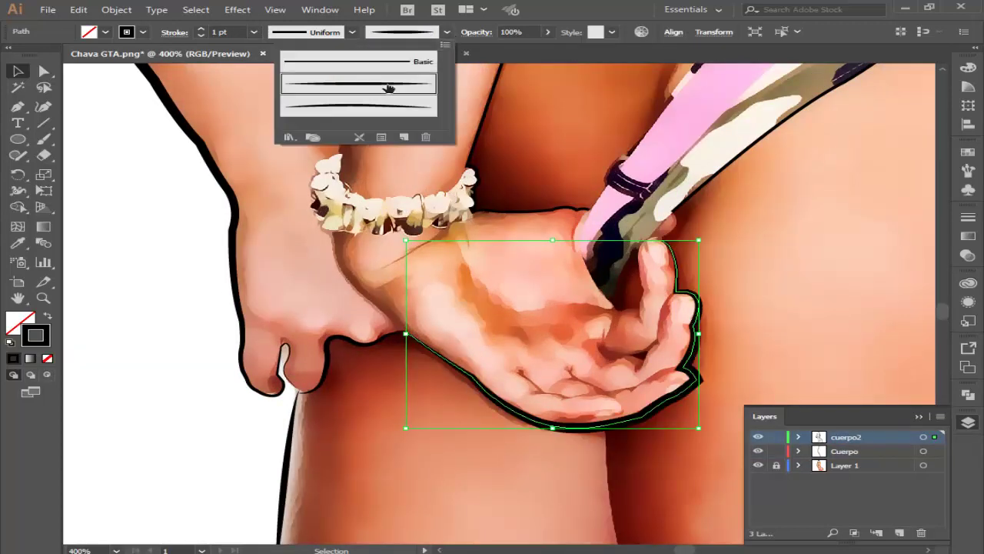
pyautogui.click(369, 108)
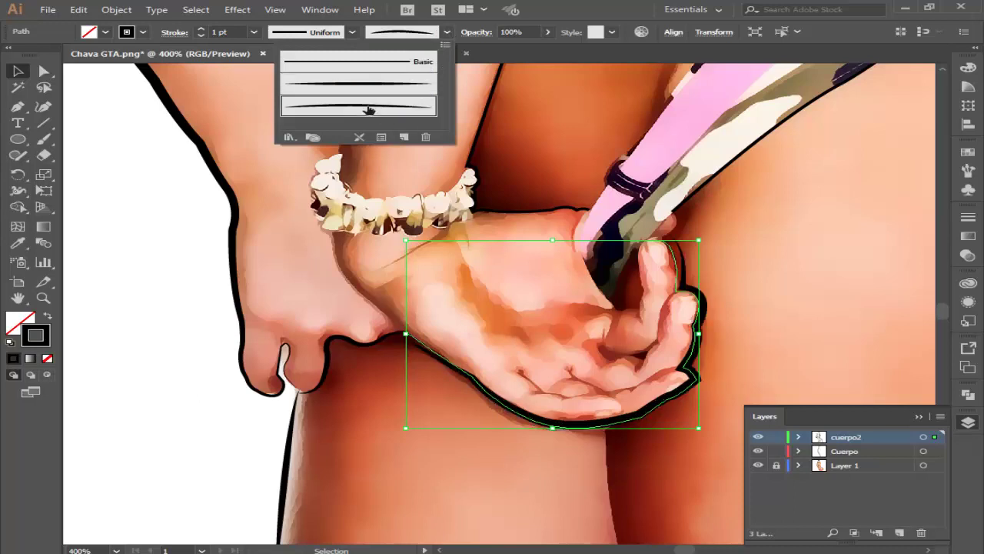
pyautogui.click(254, 31)
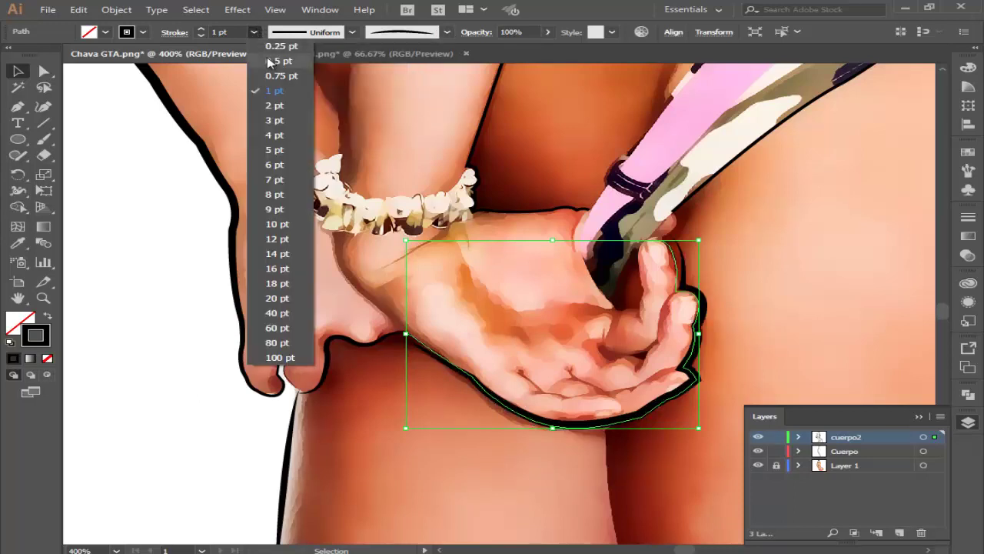
pyautogui.click(269, 62)
pyautogui.click(254, 32)
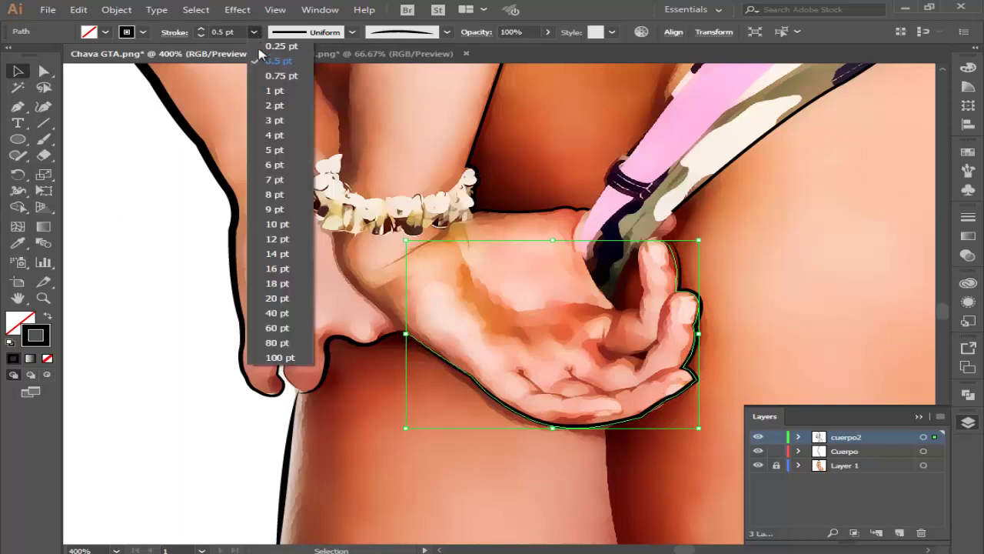
pyautogui.click(273, 55)
pyautogui.click(254, 31)
pyautogui.click(269, 51)
pyautogui.click(140, 275)
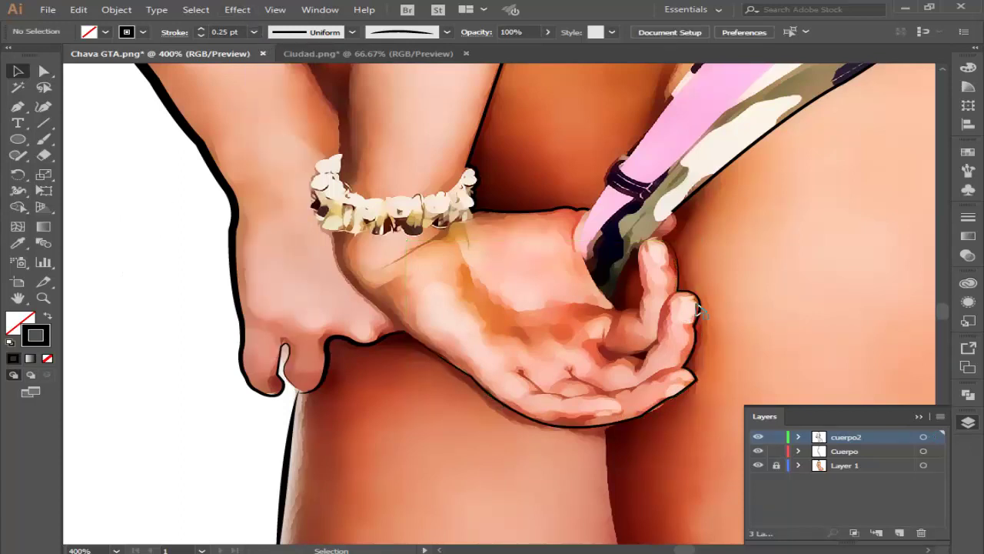
# Step: Set the hand outline back to 0.5 pt and switch it to the second tapered brush
pyautogui.click(697, 307)
pyautogui.click(254, 32)
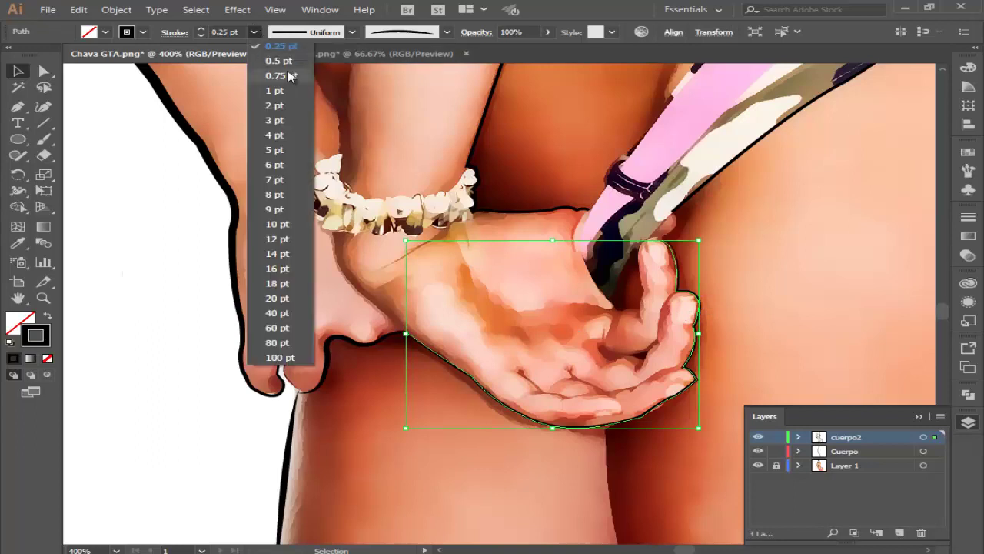
pyautogui.click(278, 61)
pyautogui.click(115, 266)
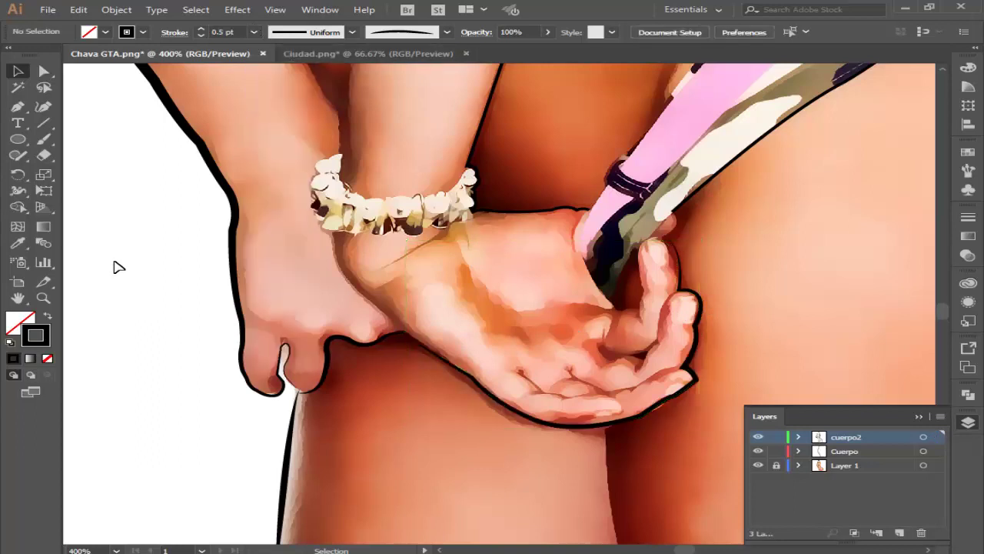
pyautogui.click(698, 355)
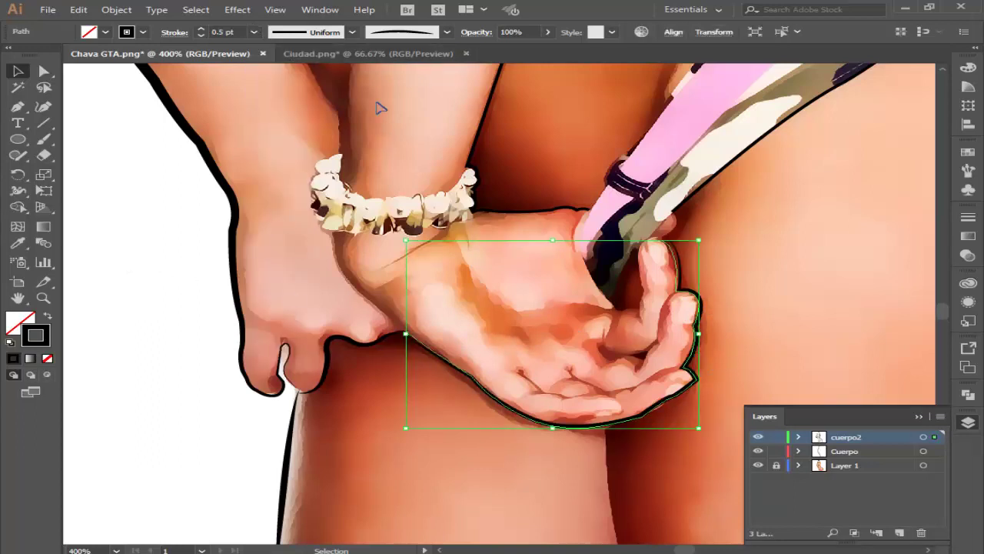
pyautogui.click(446, 31)
pyautogui.click(395, 83)
pyautogui.click(162, 262)
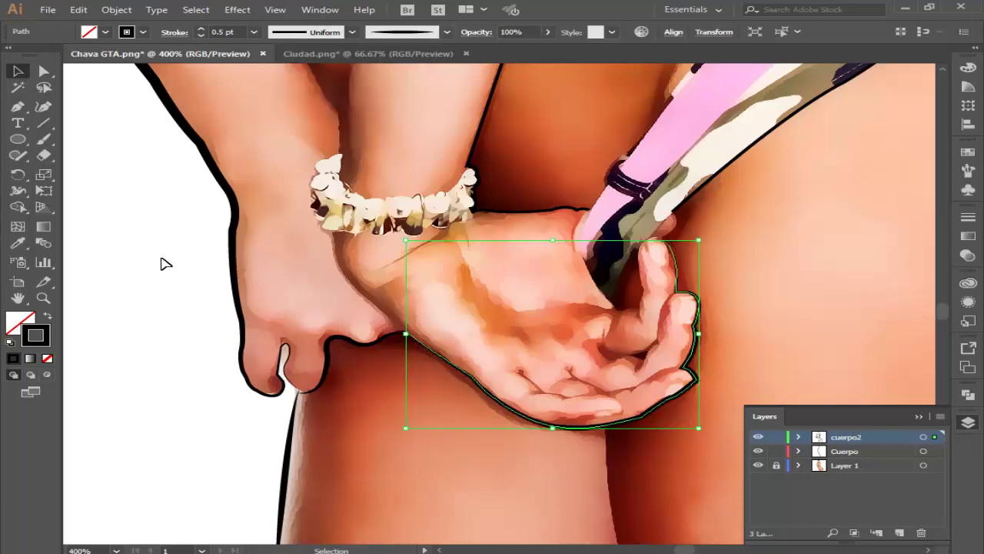
pyautogui.click(162, 261)
pyautogui.scroll(-1, 312, 263)
pyautogui.scroll(-2, 339, 267)
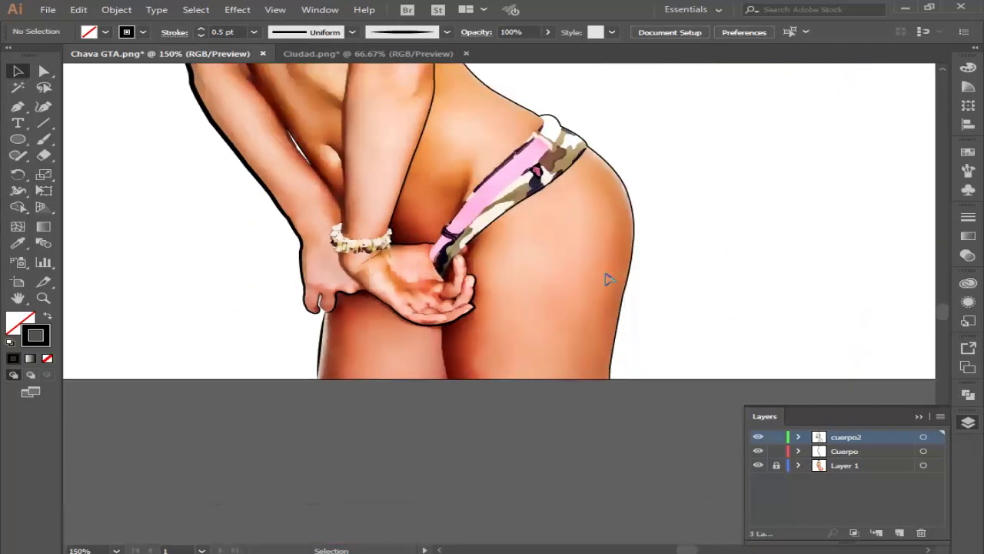
# Step: Give the waist-and-hip outline a tapered brush at 0.5 pt
pyautogui.click(635, 253)
pyautogui.scroll(8, 615, 239)
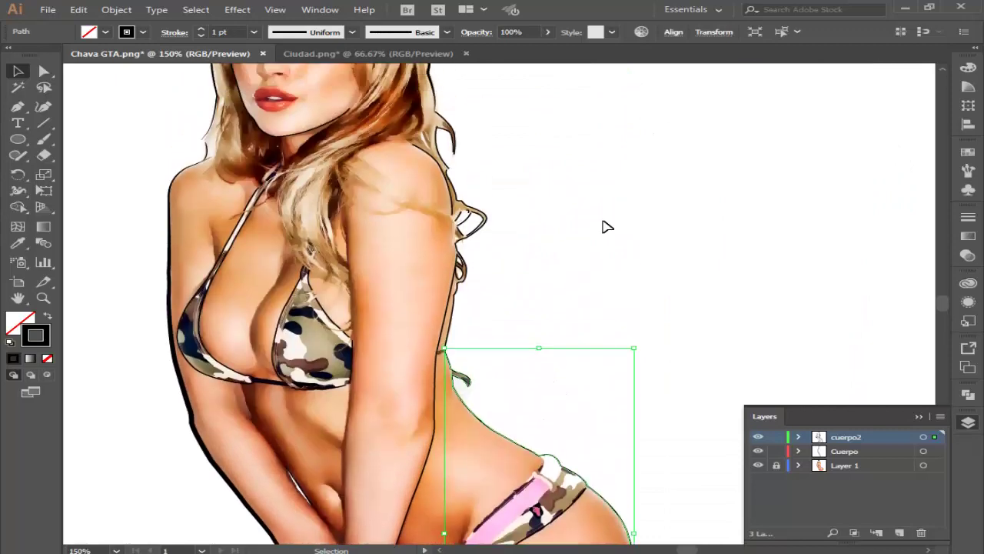
pyautogui.scroll(-2, 519, 223)
pyautogui.click(447, 33)
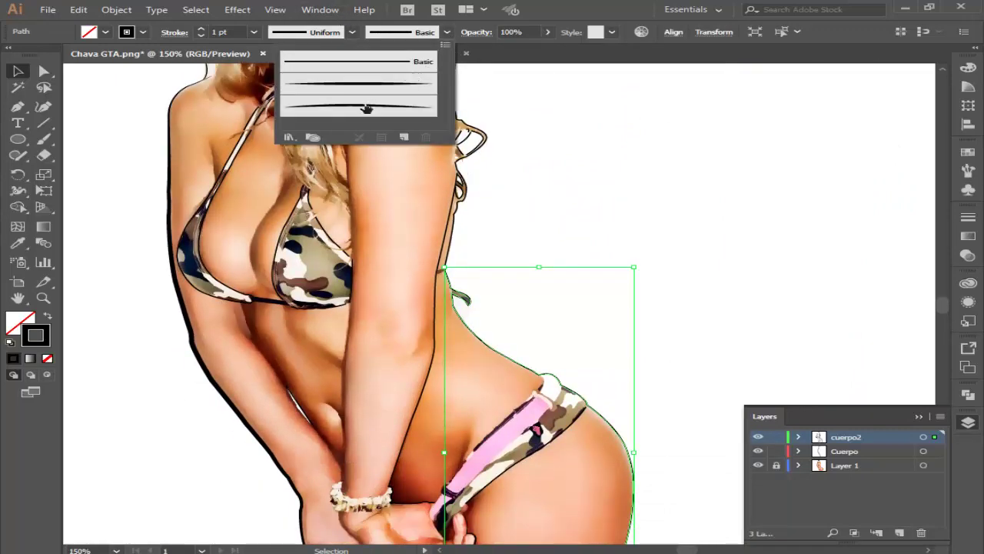
pyautogui.click(366, 107)
pyautogui.click(253, 33)
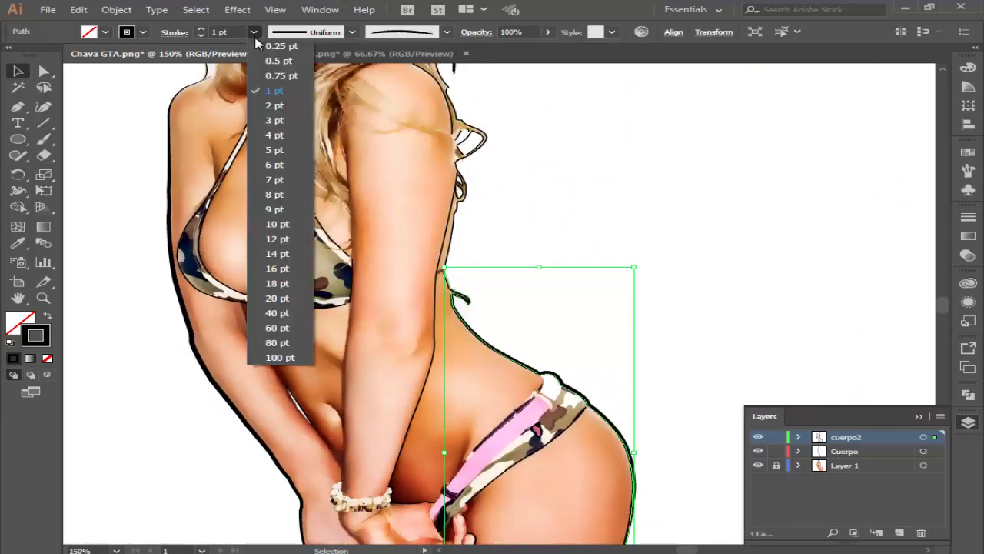
pyautogui.click(266, 66)
pyautogui.click(646, 237)
# Step: Switch the hip outline to the second tapered brush
pyautogui.scroll(-3, 569, 369)
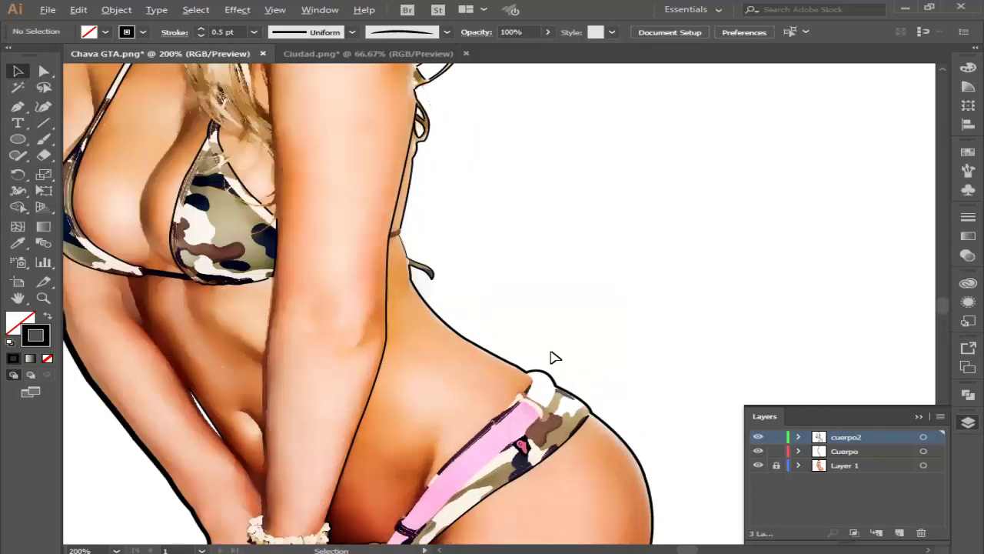
pyautogui.scroll(-2, 550, 362)
pyautogui.scroll(1, 542, 400)
pyautogui.scroll(-2, 508, 307)
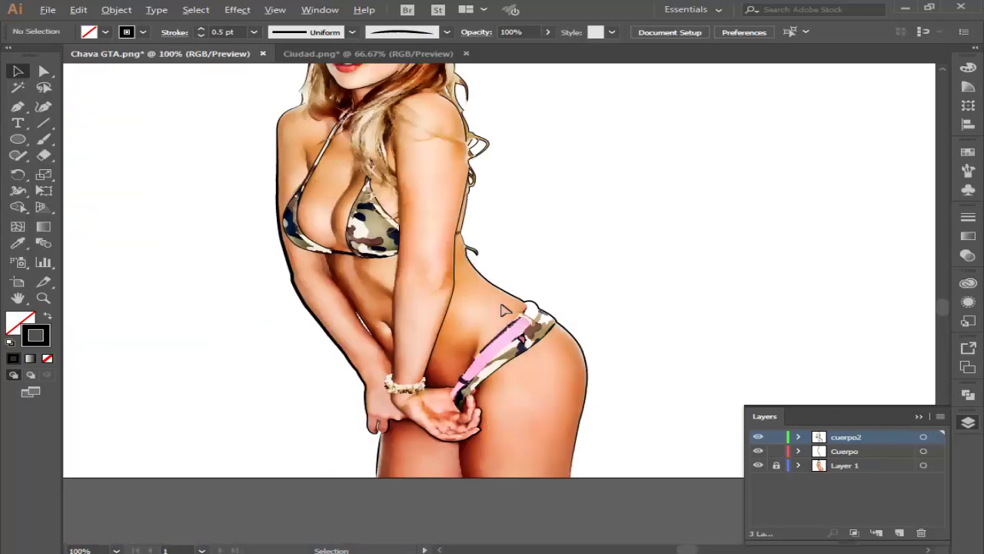
pyautogui.scroll(1, 507, 304)
pyautogui.click(514, 288)
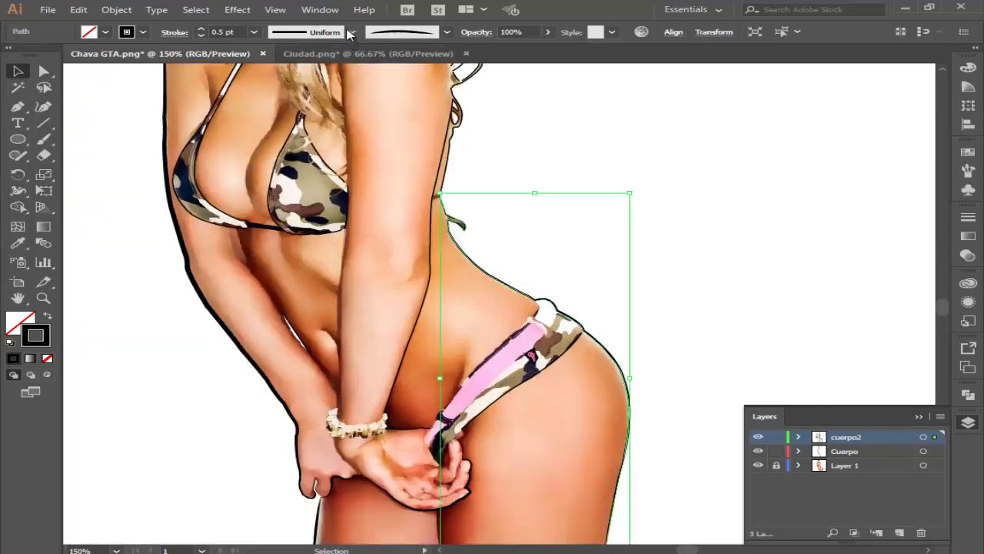
pyautogui.click(353, 31)
pyautogui.click(446, 31)
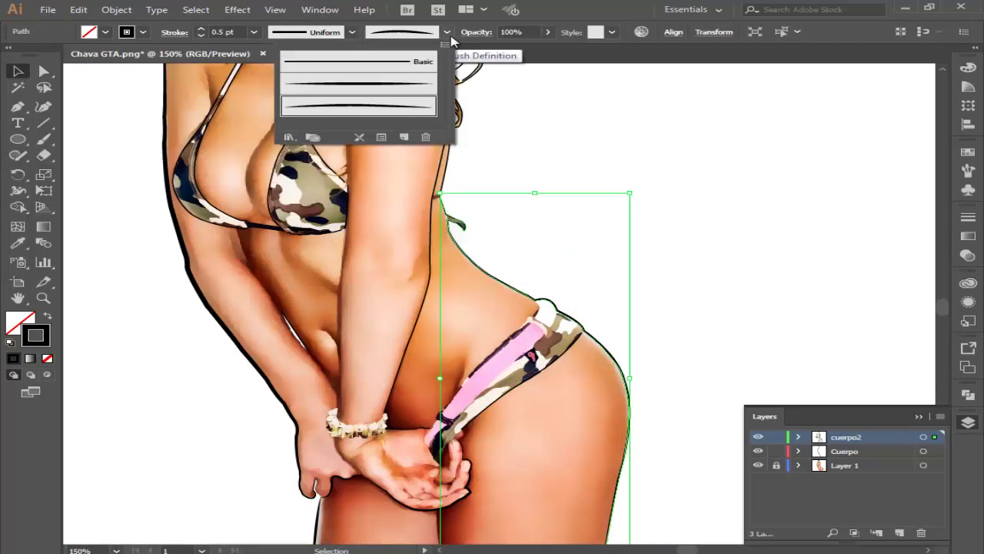
pyautogui.click(413, 85)
pyautogui.click(633, 165)
pyautogui.click(643, 230)
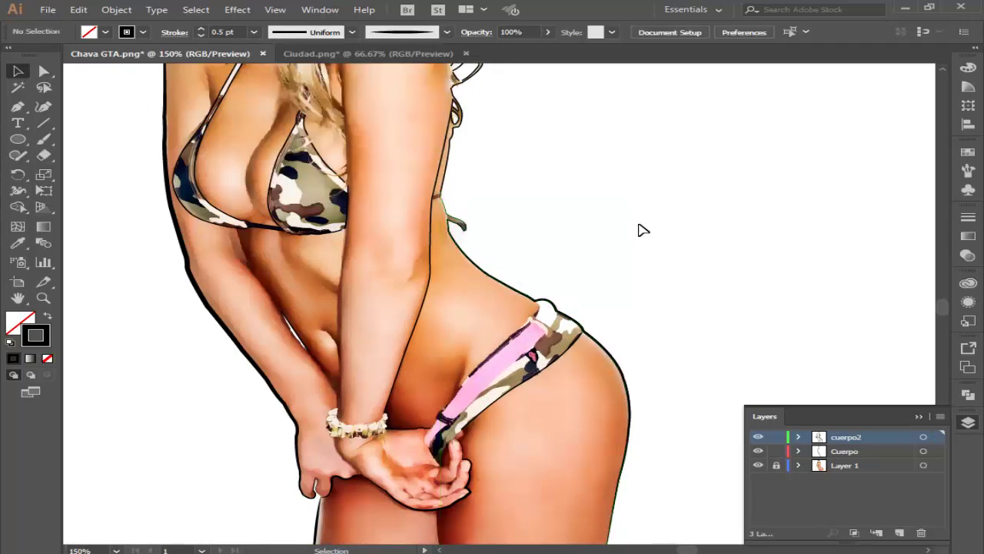
# Step: Thicken the back-and-hip outline stroke to 1 pt
pyautogui.click(601, 340)
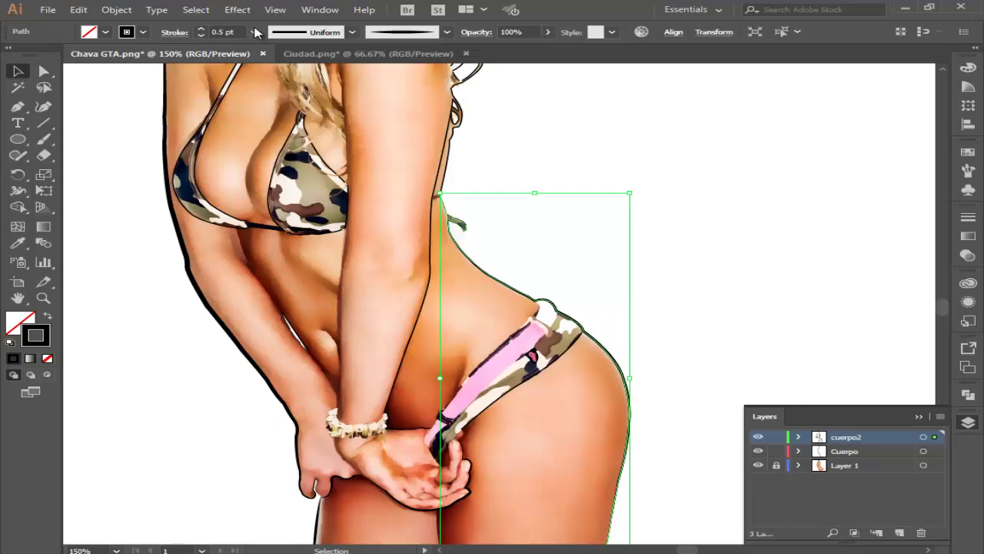
pyautogui.click(254, 33)
pyautogui.click(258, 97)
pyautogui.click(681, 206)
pyautogui.scroll(3, 425, 186)
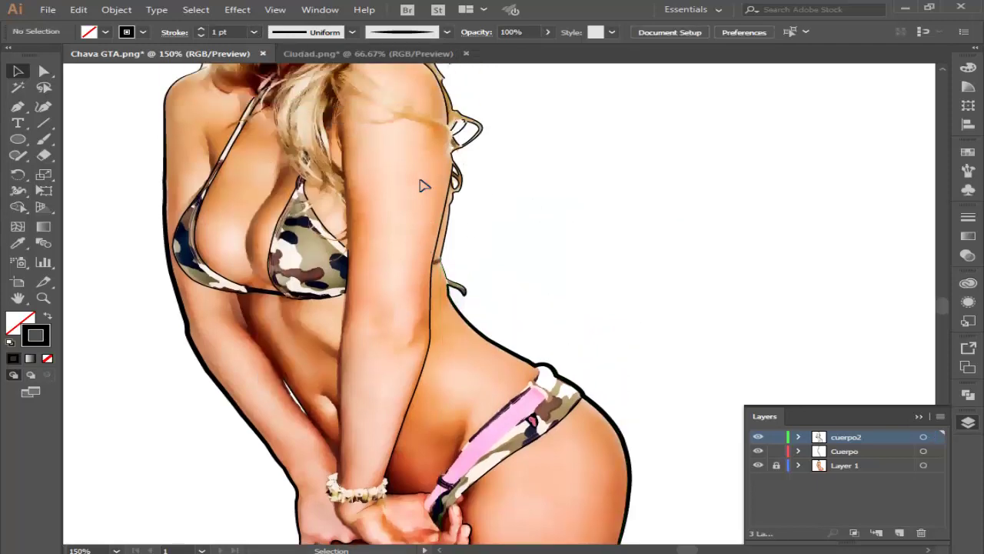
pyautogui.scroll(2, 424, 185)
pyautogui.scroll(2, 423, 230)
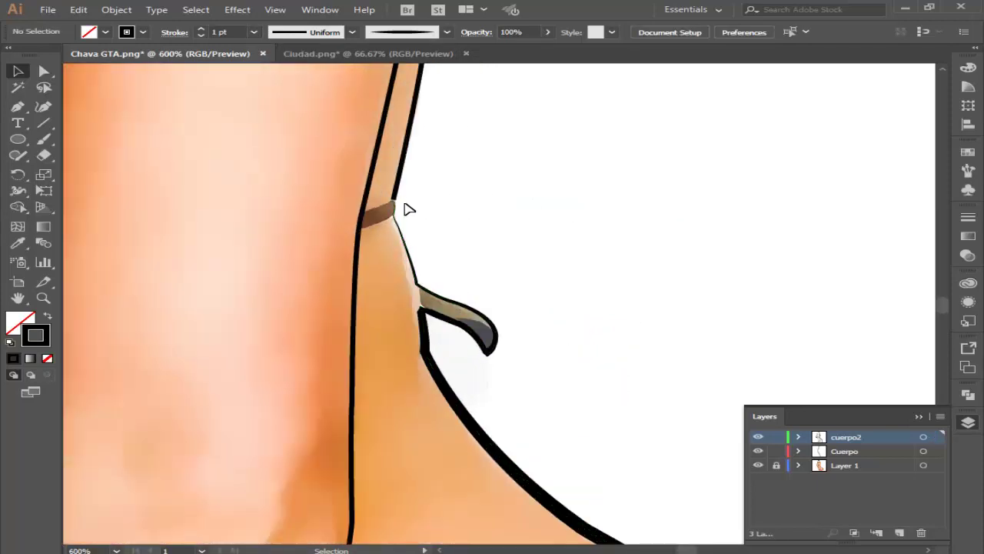
# Step: Give the strap edge beside the arm a tapered brush at 0.25 pt
pyautogui.click(406, 177)
pyautogui.scroll(1, 462, 213)
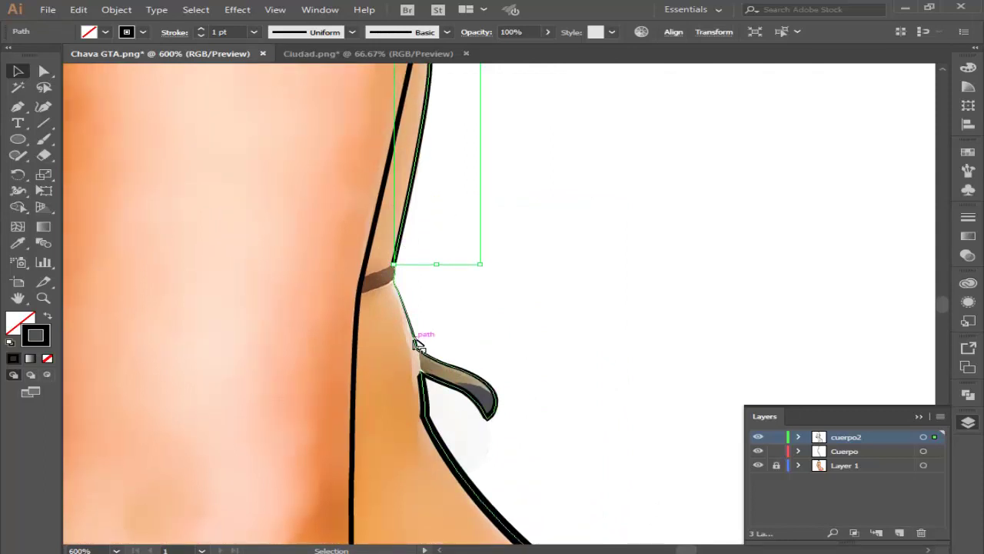
pyautogui.scroll(3, 494, 288)
pyautogui.scroll(-1, 488, 268)
pyautogui.scroll(1, 479, 256)
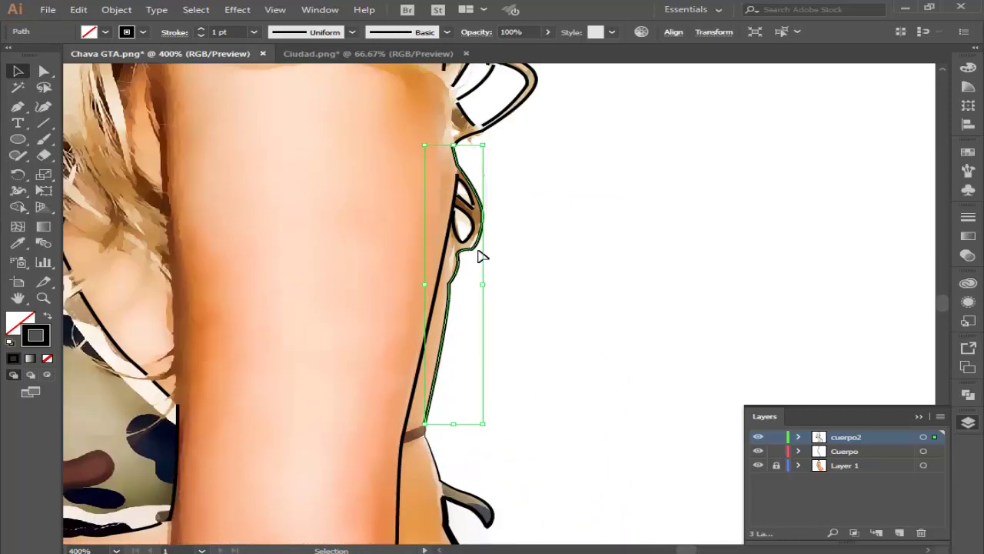
pyautogui.click(353, 32)
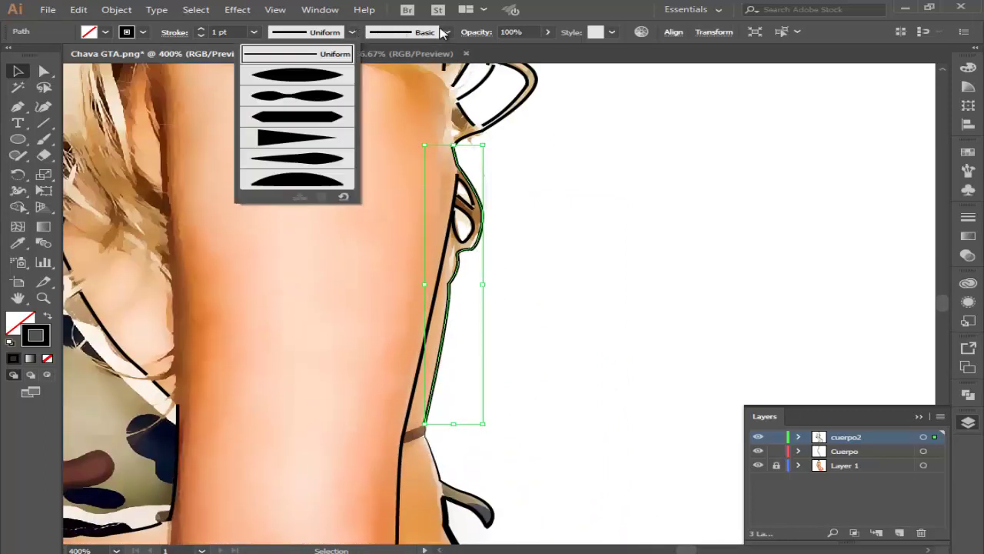
pyautogui.click(443, 31)
pyautogui.click(390, 109)
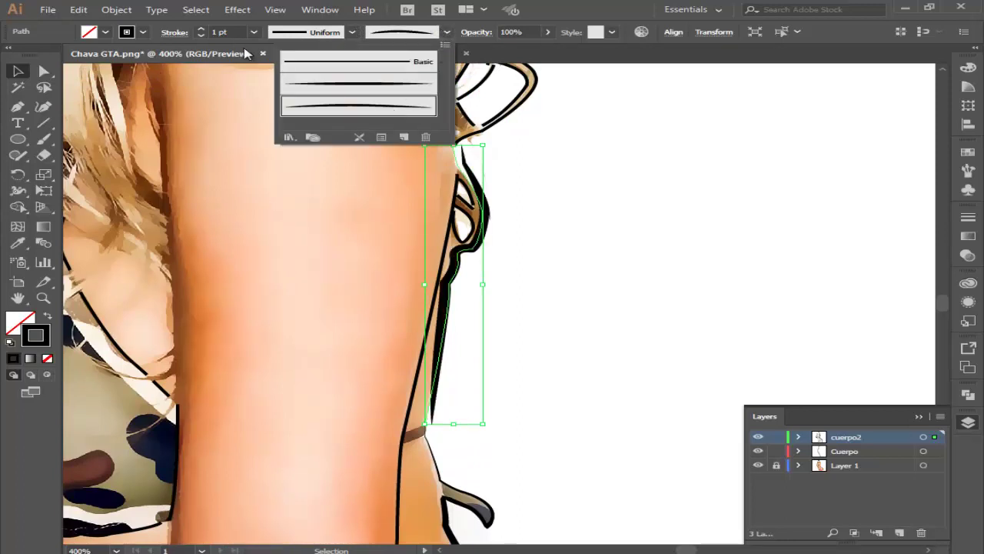
pyautogui.click(254, 31)
pyautogui.click(278, 44)
pyautogui.click(681, 236)
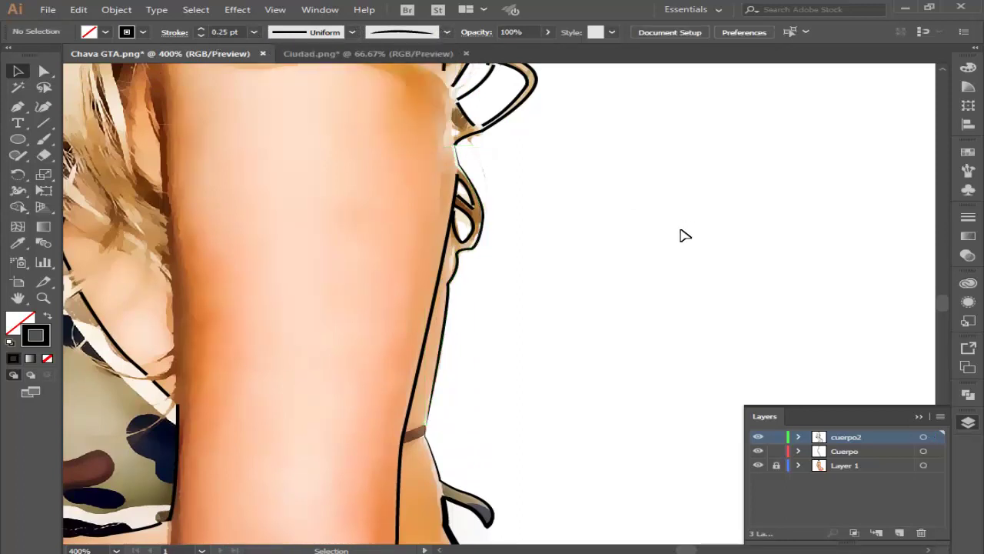
# Step: Select the arm edge outline path
pyautogui.click(443, 341)
pyautogui.scroll(-2, 433, 341)
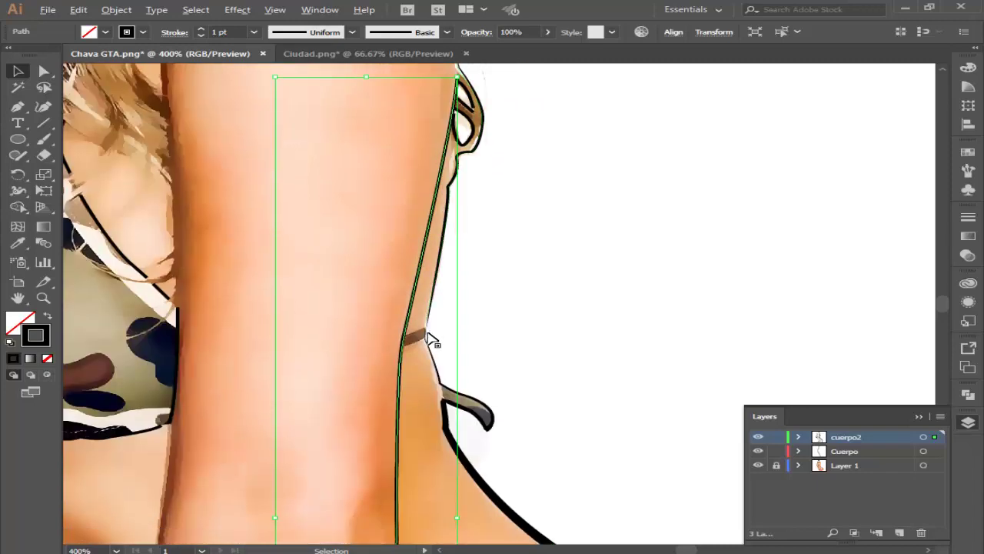
pyautogui.scroll(-6, 426, 346)
pyautogui.scroll(3, 417, 358)
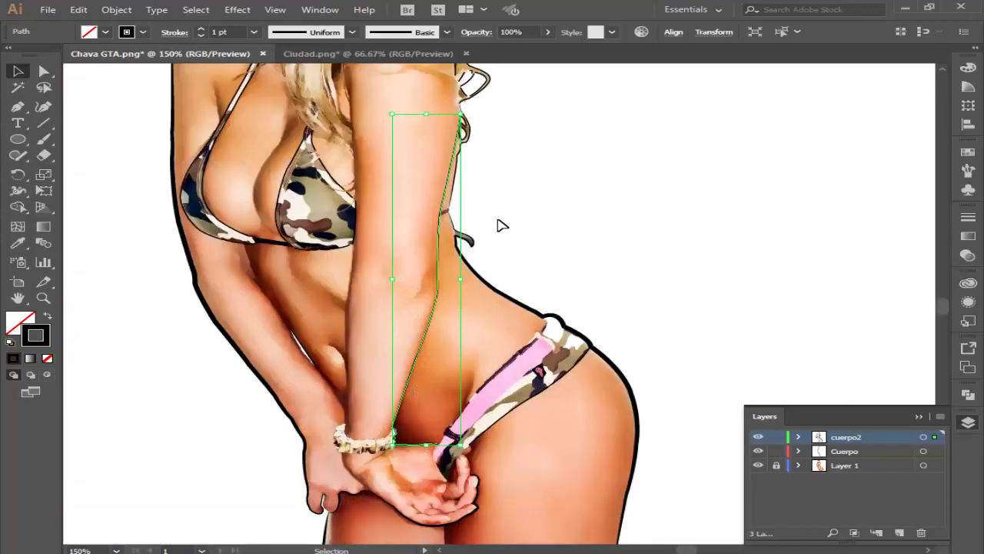
# Step: Give the small strap loop a tapered brush at 0.25 pt
pyautogui.scroll(3, 499, 222)
pyautogui.click(484, 231)
pyautogui.scroll(4, 468, 253)
pyautogui.scroll(-1, 446, 346)
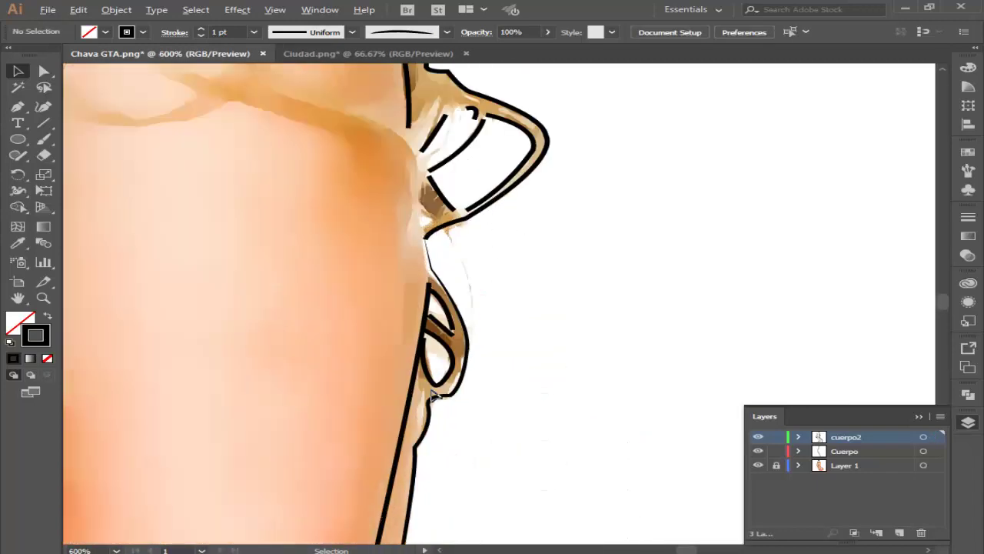
pyautogui.scroll(2, 433, 394)
pyautogui.click(454, 377)
pyautogui.click(446, 32)
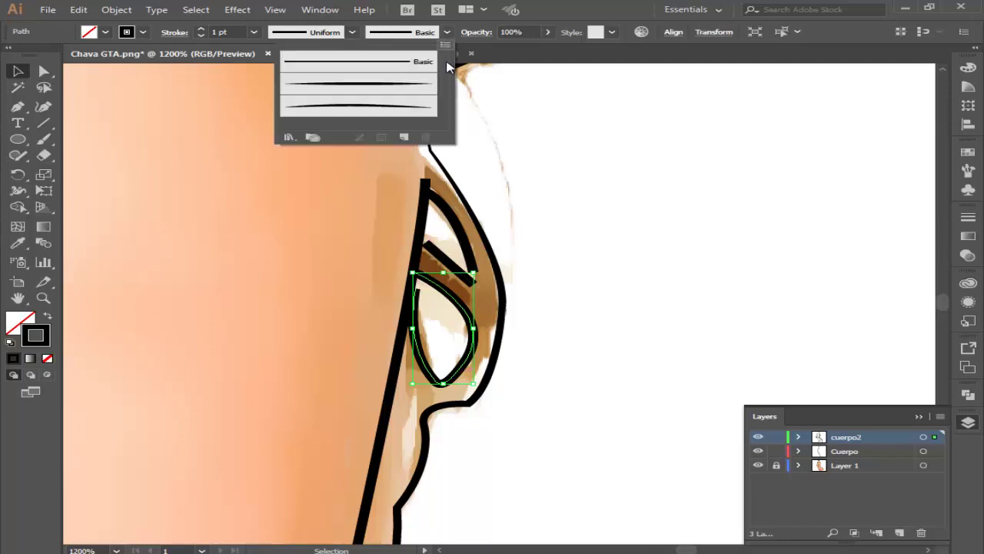
pyautogui.click(435, 107)
pyautogui.click(253, 31)
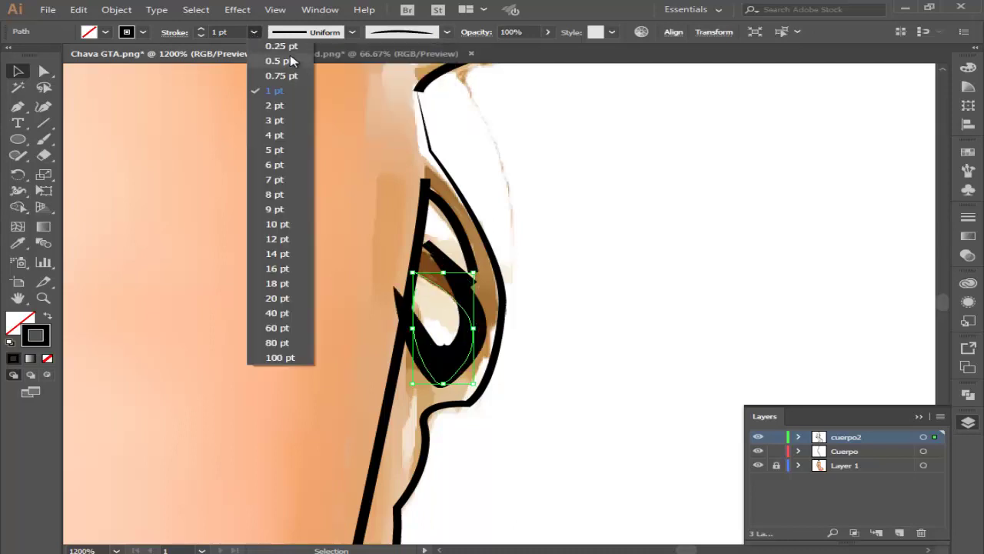
pyautogui.click(281, 61)
pyautogui.click(255, 33)
pyautogui.click(269, 44)
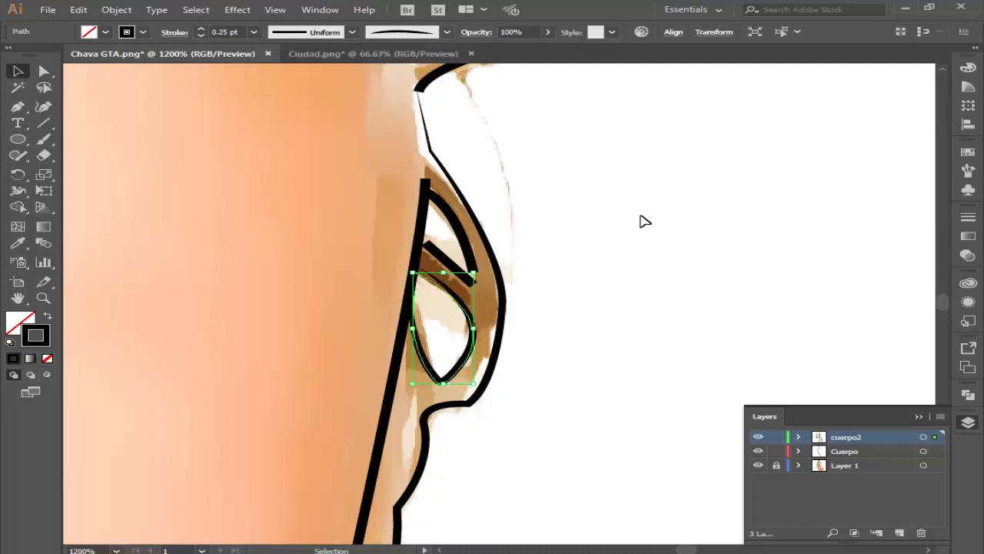
pyautogui.click(638, 220)
# Step: Give the curved inner strap line a tapered brush at 0.25 pt
pyautogui.click(470, 258)
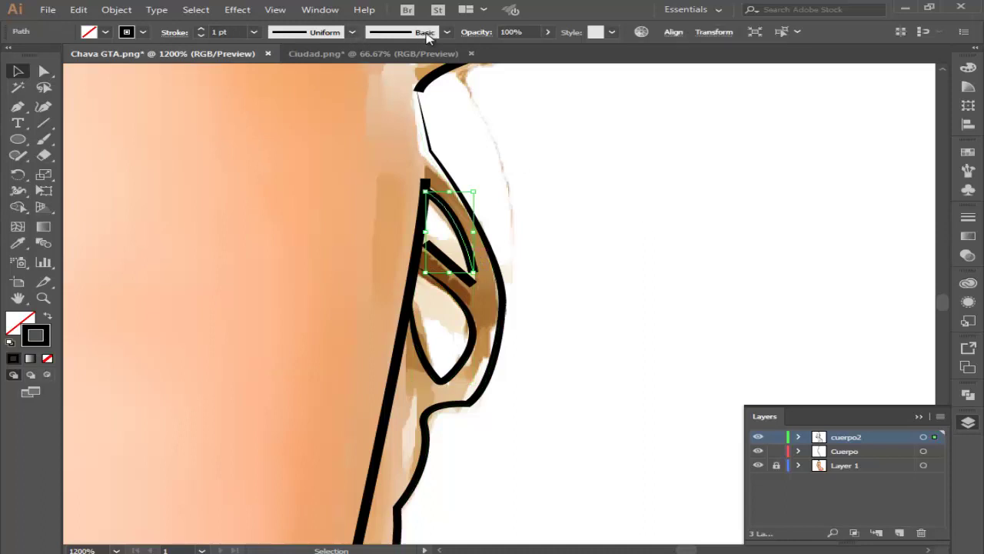
pyautogui.click(446, 32)
pyautogui.click(348, 111)
pyautogui.click(254, 33)
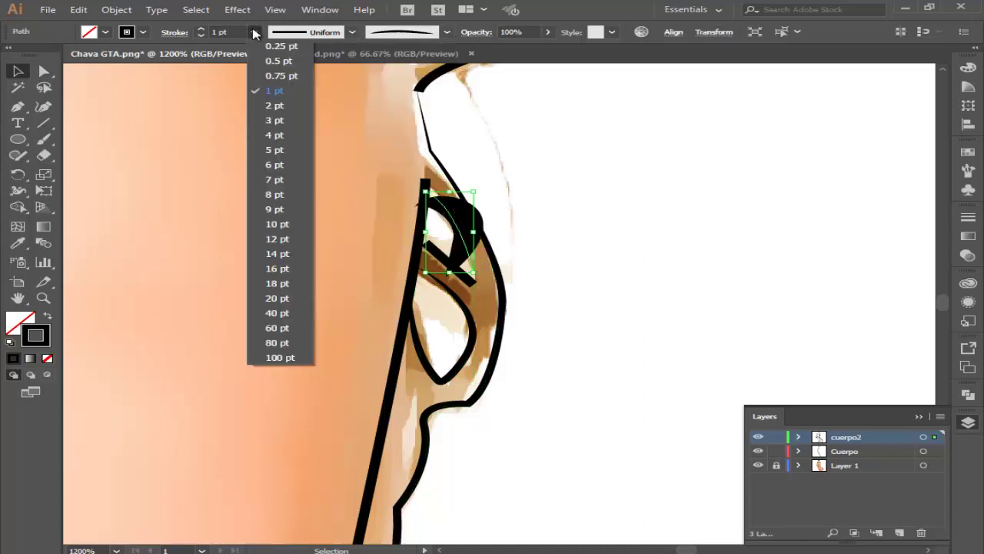
pyautogui.click(273, 43)
pyautogui.click(488, 327)
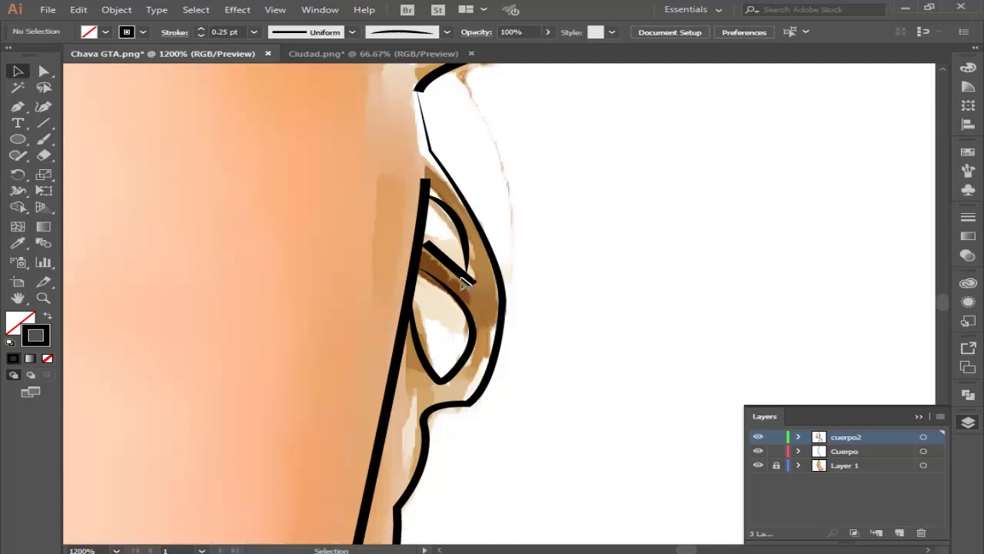
# Step: Give the short diagonal strap line a tapered brush at 0.25 pt
pyautogui.click(464, 283)
pyautogui.click(254, 33)
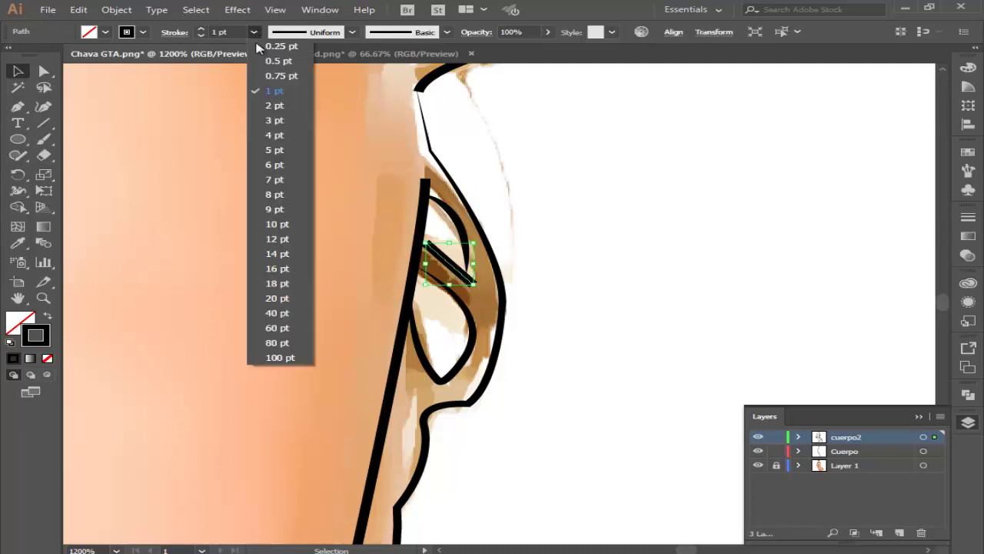
pyautogui.click(262, 46)
pyautogui.click(447, 32)
pyautogui.click(367, 103)
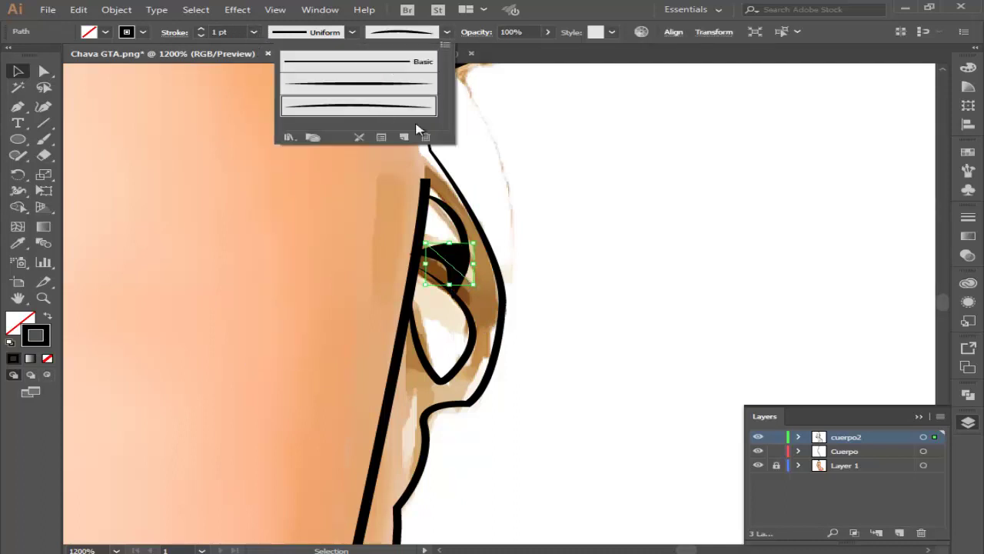
pyautogui.click(255, 32)
pyautogui.click(262, 44)
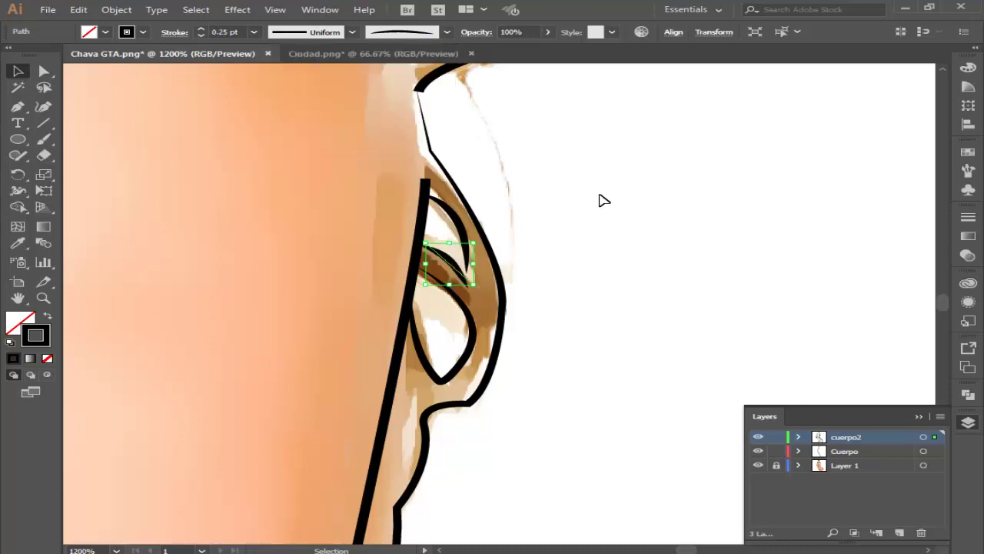
pyautogui.click(600, 250)
# Step: Select the long arm edge path
pyautogui.scroll(2, 460, 218)
pyautogui.click(452, 243)
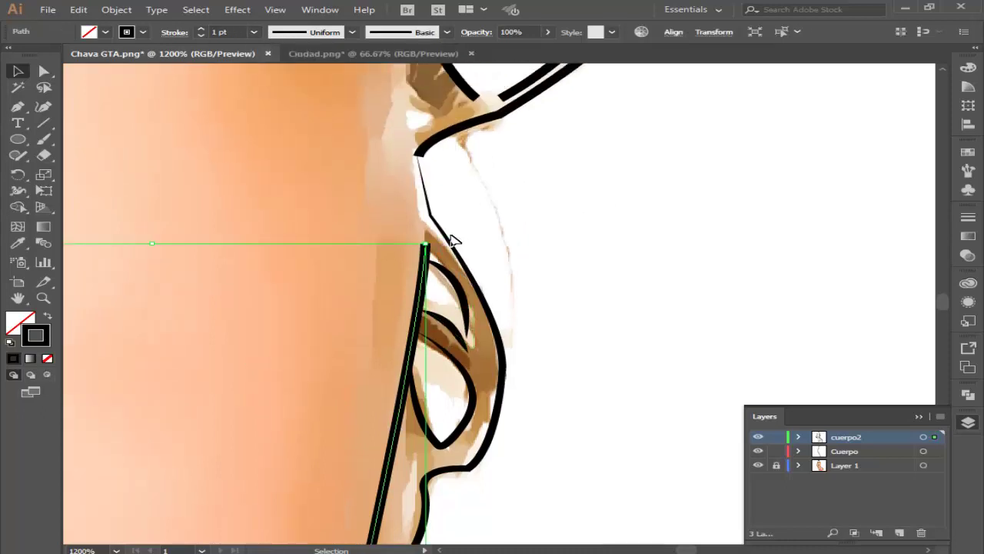
pyautogui.keyDown('alt'); pyautogui.scroll(-6, 459, 244); pyautogui.keyUp('alt')
# Step: Give the outer strap contour the tapered brush at a 0.25 pt stroke
pyautogui.keyDown('alt'); pyautogui.scroll(1, 482, 300); pyautogui.keyUp('alt')
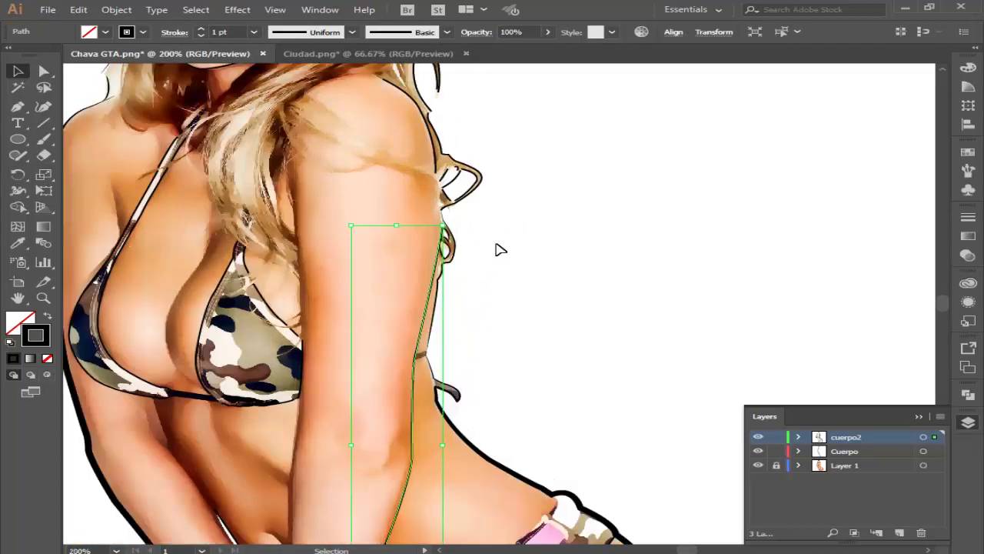
pyautogui.click(497, 248)
pyautogui.keyDown('alt'); pyautogui.scroll(1, 497, 249); pyautogui.keyUp('alt')
pyautogui.keyDown('alt'); pyautogui.scroll(2, 477, 254); pyautogui.keyUp('alt')
pyautogui.keyDown('alt'); pyautogui.scroll(1, 465, 257); pyautogui.keyUp('alt')
pyautogui.keyDown('alt'); pyautogui.scroll(-1, 464, 257); pyautogui.keyUp('alt')
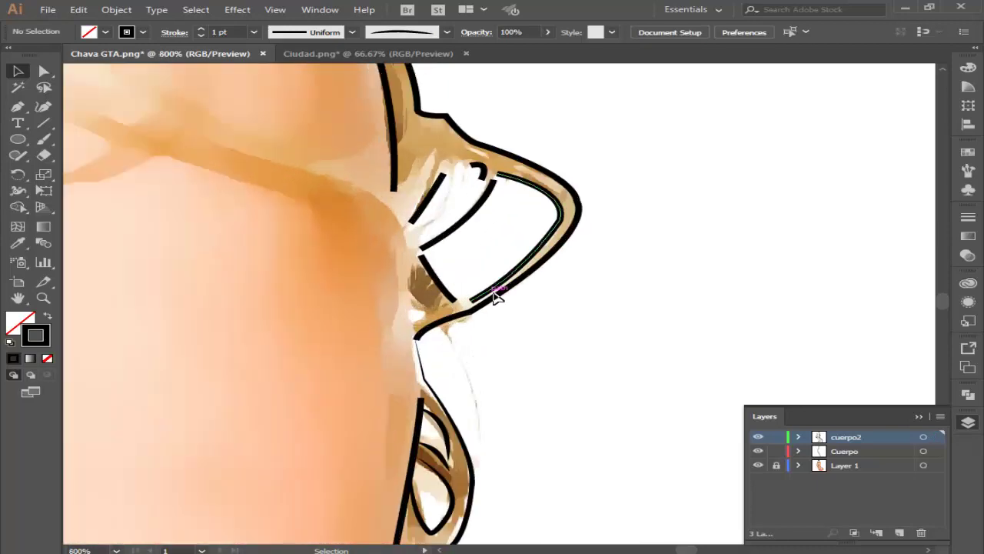
pyautogui.click(510, 292)
pyautogui.keyDown('alt'); pyautogui.scroll(-1, 504, 261); pyautogui.keyUp('alt')
pyautogui.keyDown('alt'); pyautogui.scroll(-1, 492, 227); pyautogui.keyUp('alt')
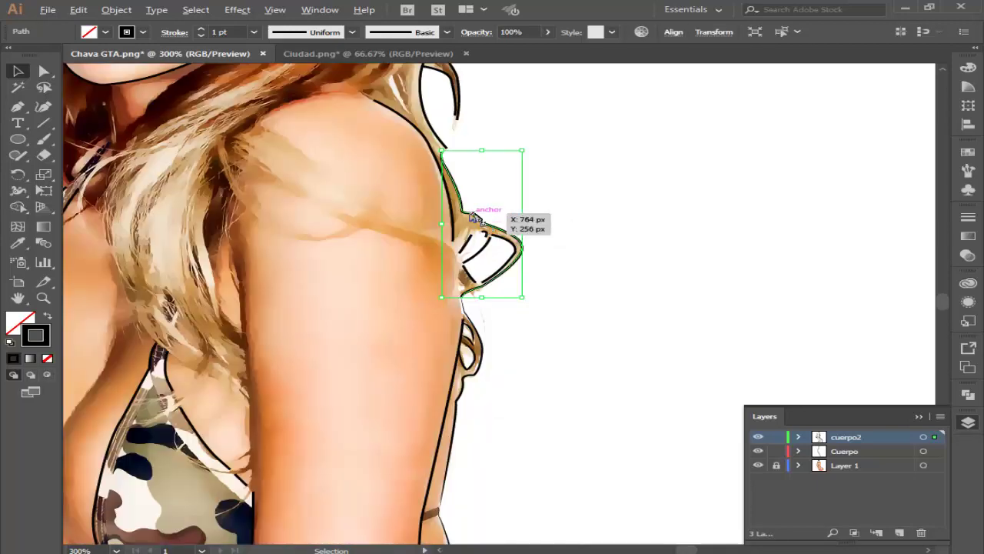
pyautogui.keyDown('alt'); pyautogui.scroll(2, 465, 216); pyautogui.keyUp('alt')
pyautogui.click(448, 32)
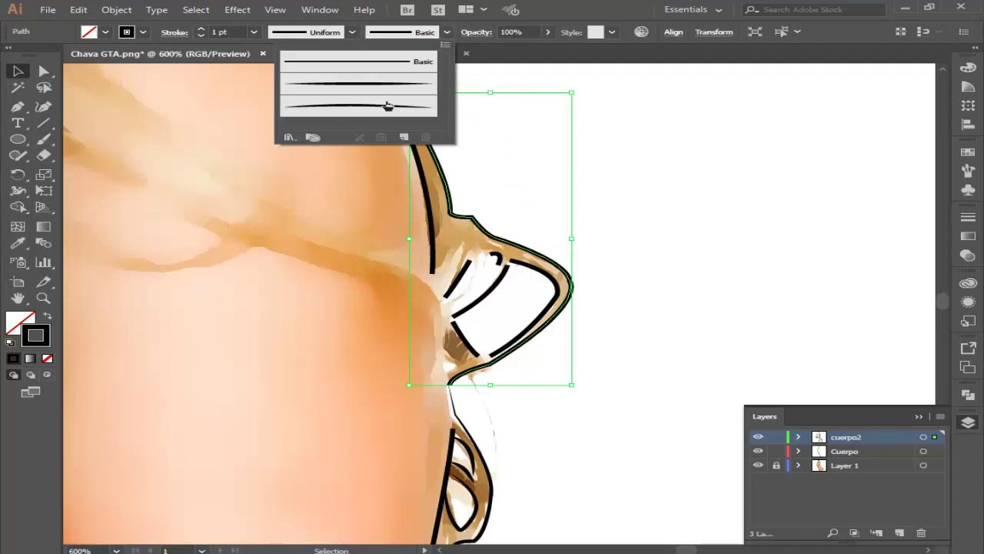
pyautogui.click(387, 106)
pyautogui.click(253, 32)
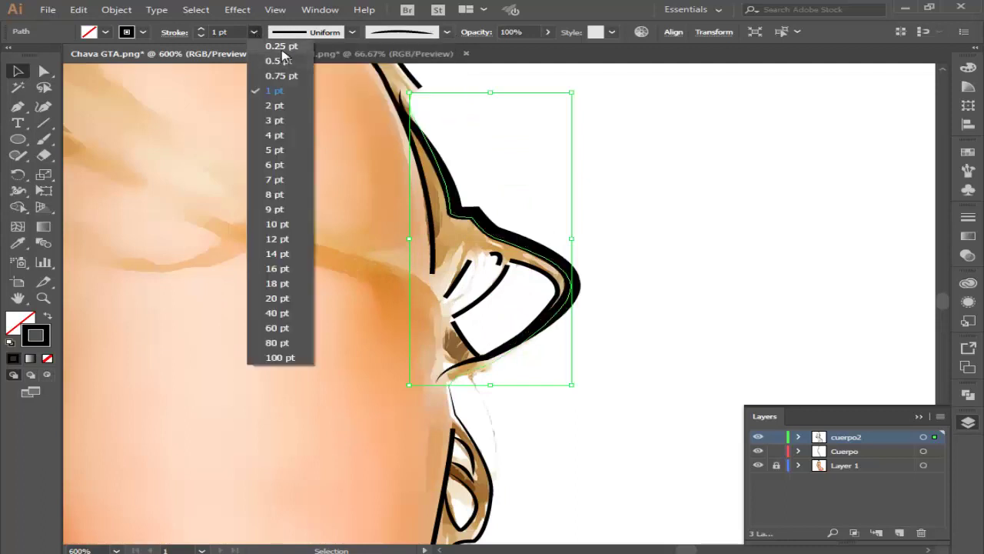
pyautogui.click(281, 44)
pyautogui.click(679, 246)
# Step: Change the strap contour's stroke weight to 0.5 pt
pyautogui.scroll(1, 635, 282)
pyautogui.scroll(2, 635, 282)
pyautogui.click(415, 253)
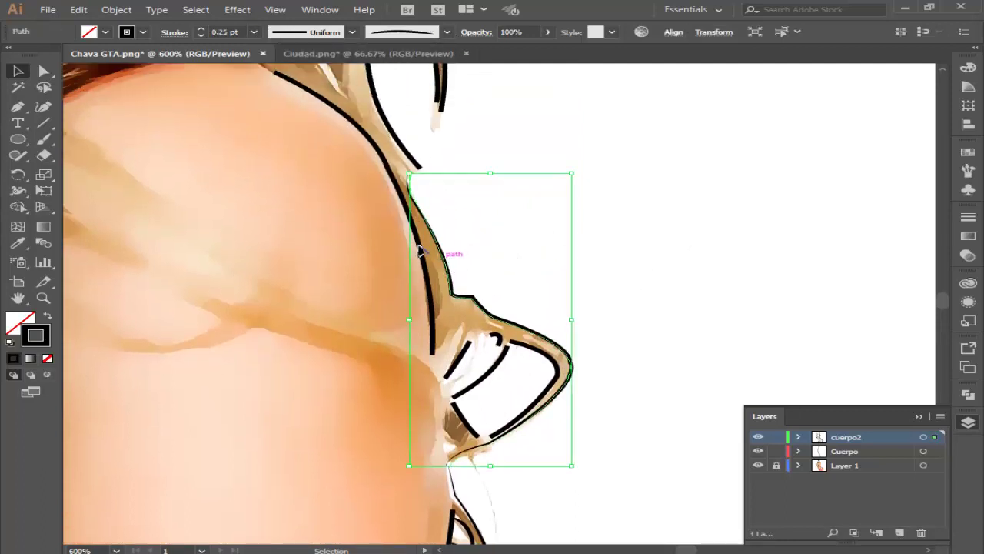
pyautogui.click(254, 33)
pyautogui.click(278, 60)
pyautogui.click(624, 203)
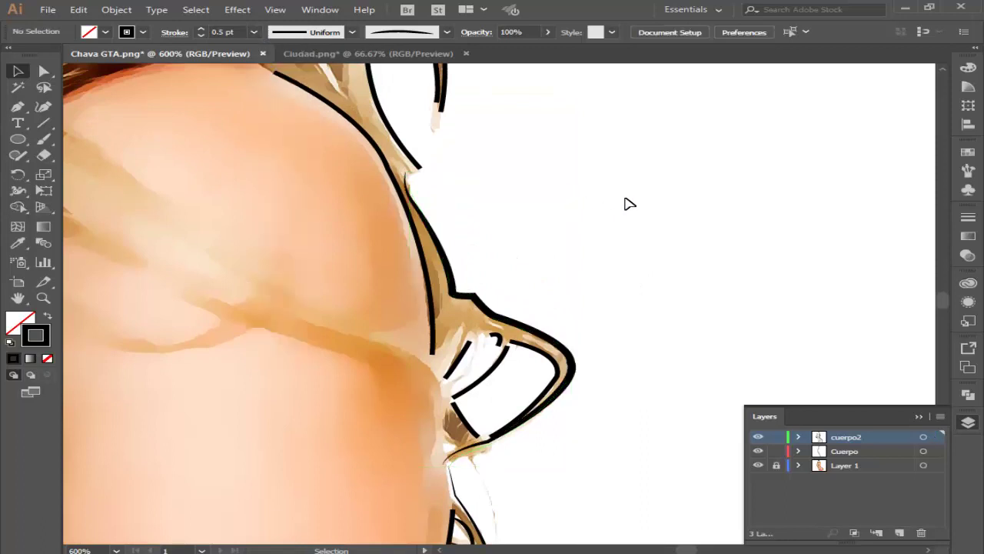
# Step: Apply the tapered brush at 0.25 pt to the first curved detail path
pyautogui.click(557, 367)
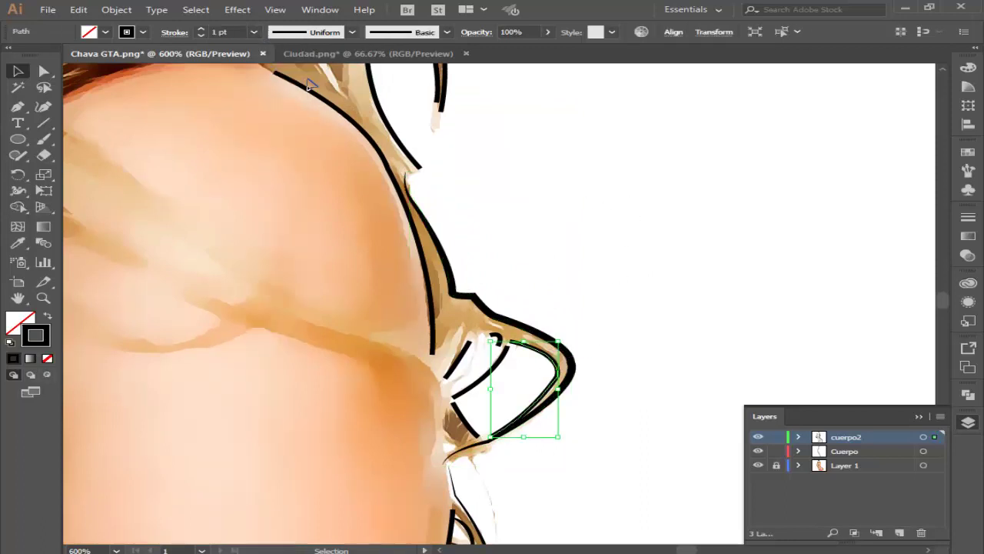
pyautogui.click(447, 31)
pyautogui.click(380, 112)
pyautogui.click(254, 32)
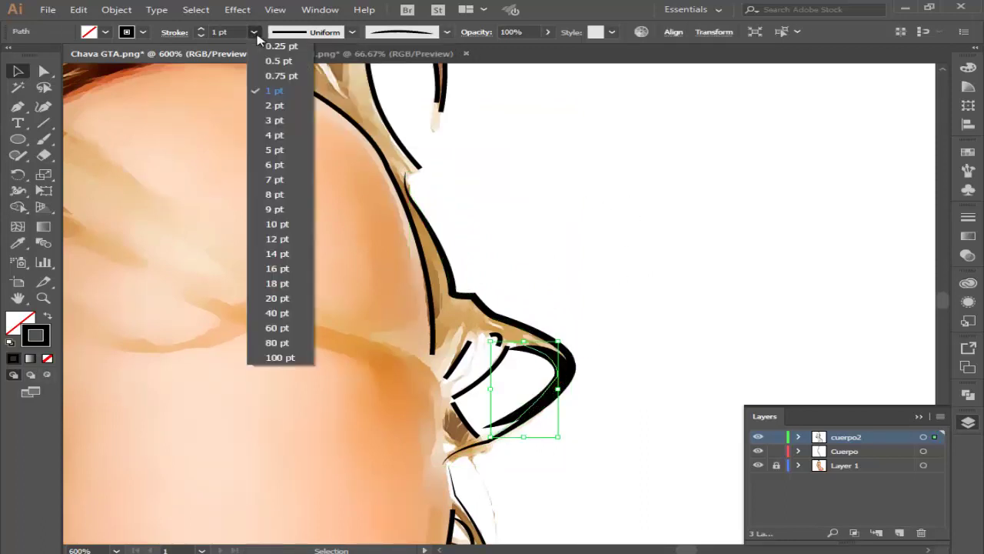
pyautogui.click(279, 51)
pyautogui.click(572, 329)
# Step: Taper the next small curved path and the tiny one above it at 0.25 pt
pyautogui.click(497, 372)
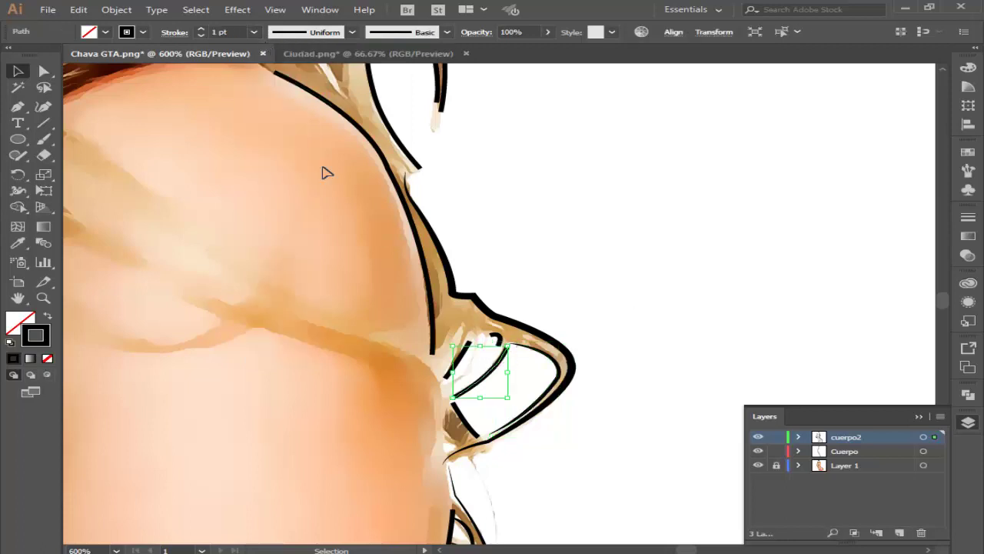
pyautogui.click(447, 31)
pyautogui.click(307, 104)
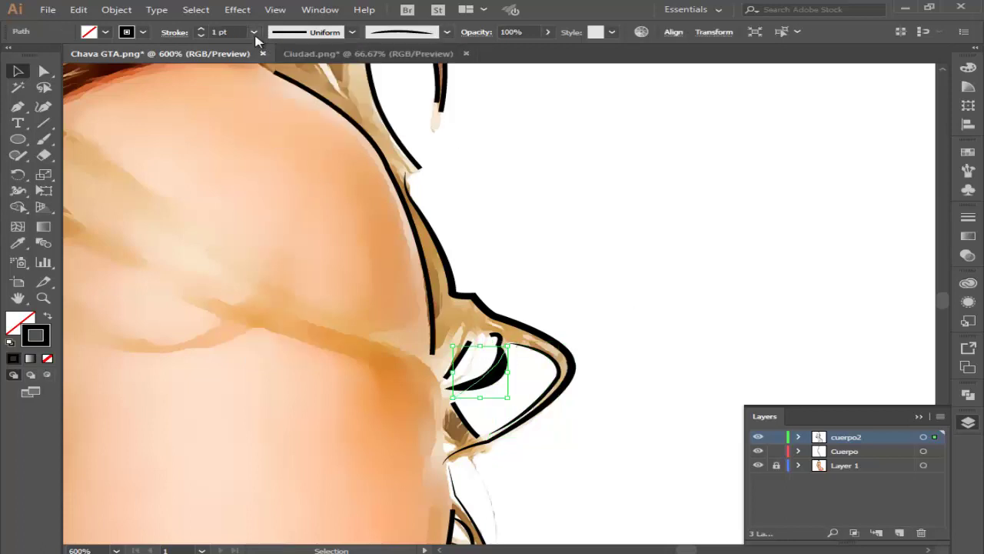
pyautogui.click(255, 33)
pyautogui.click(279, 46)
pyautogui.click(627, 245)
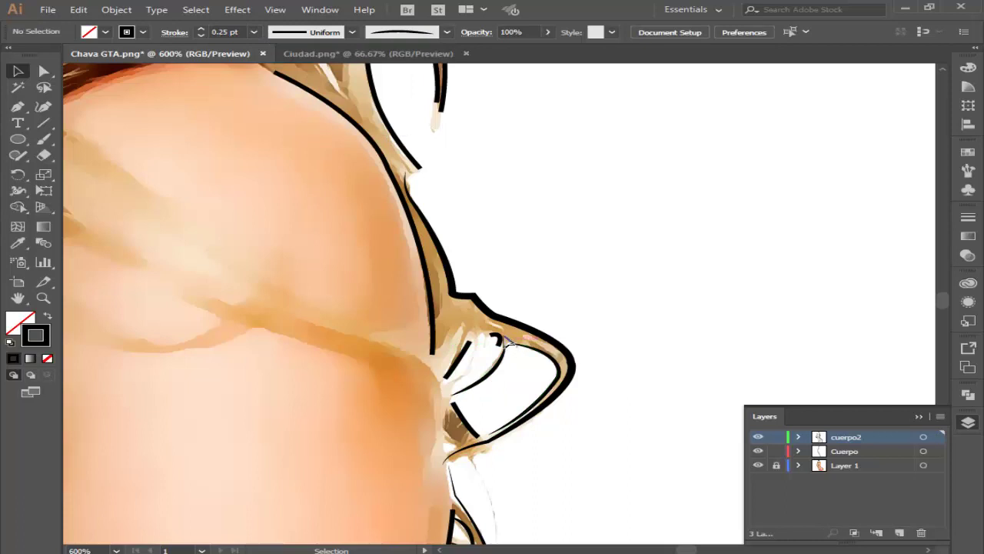
pyautogui.click(499, 338)
pyautogui.click(447, 31)
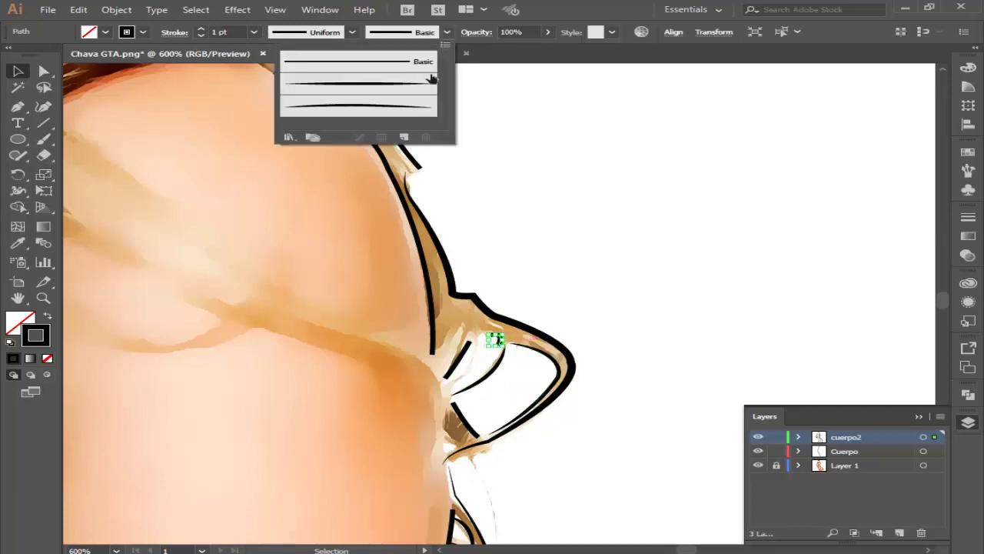
pyautogui.click(373, 111)
pyautogui.click(255, 33)
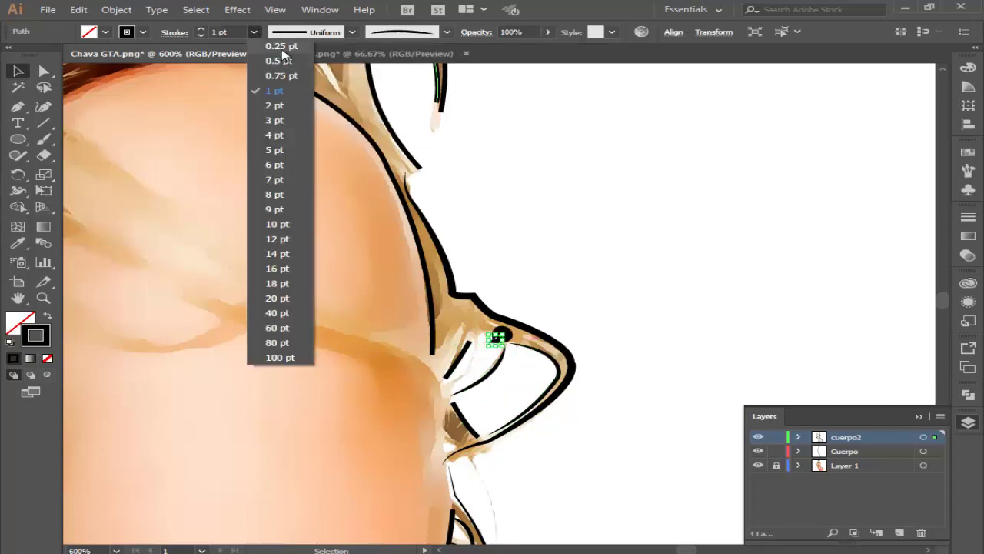
pyautogui.click(282, 47)
pyautogui.click(682, 262)
# Step: Taper the small dark shape and the lower detail path at 0.25 pt
pyautogui.click(486, 367)
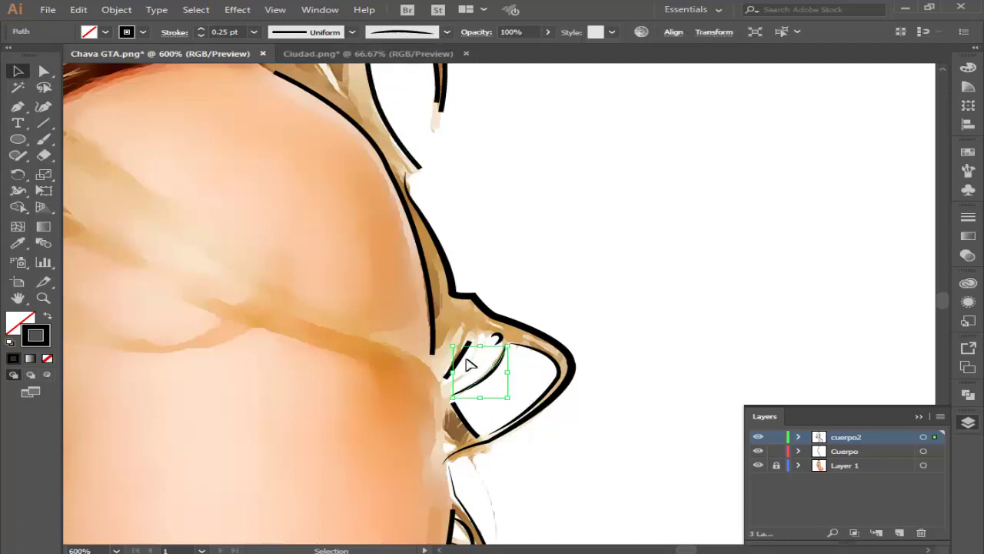
pyautogui.click(464, 361)
pyautogui.click(446, 32)
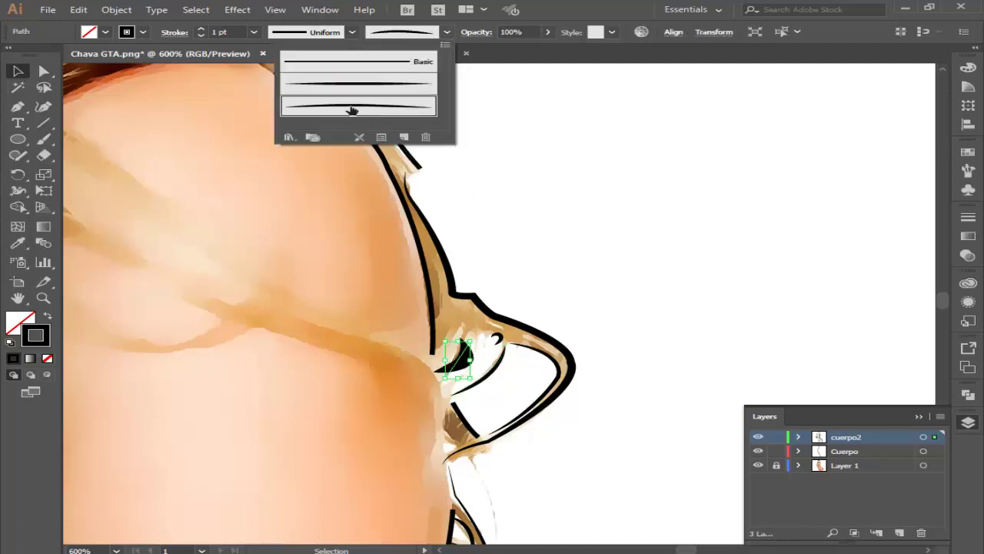
pyautogui.click(253, 32)
pyautogui.click(281, 44)
pyautogui.click(582, 234)
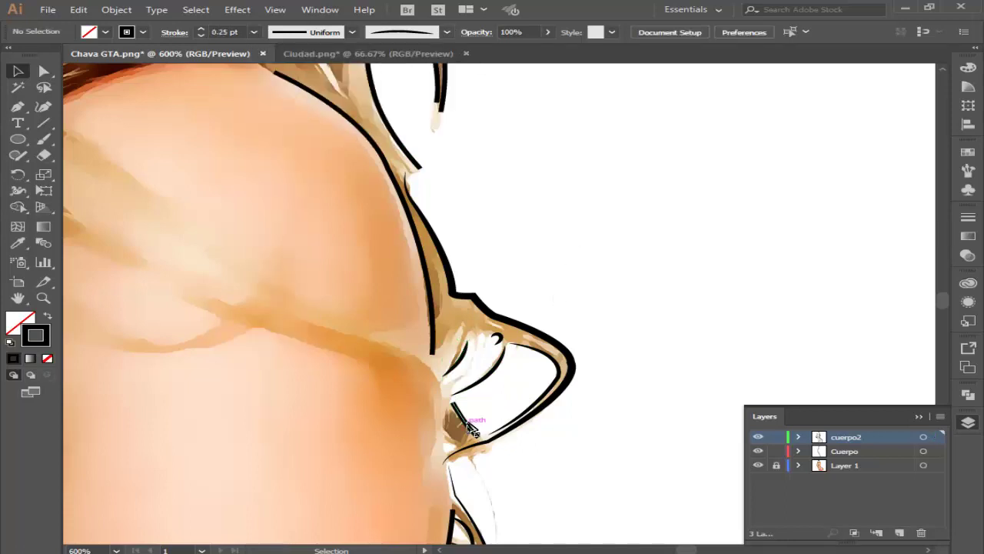
pyautogui.click(465, 419)
pyautogui.click(446, 32)
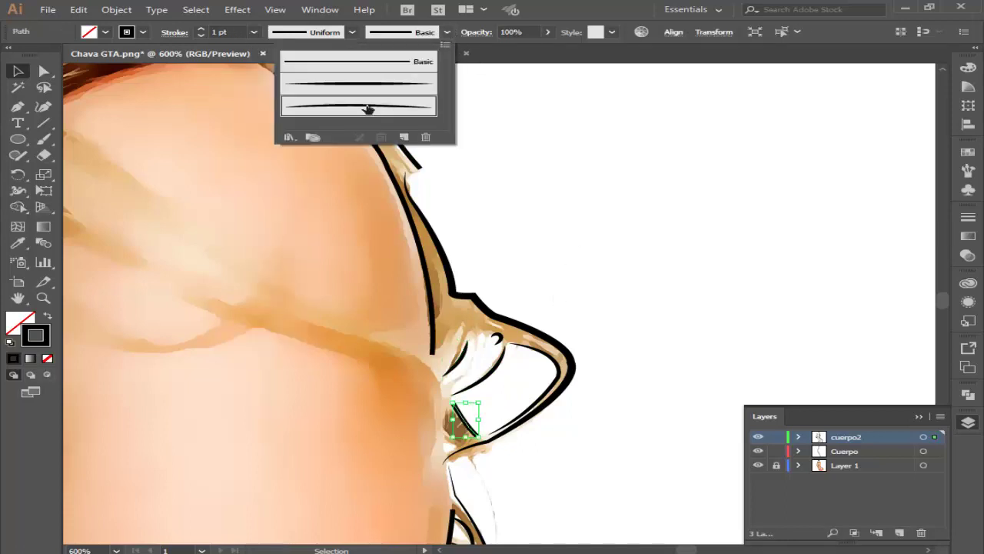
pyautogui.click(369, 105)
pyautogui.click(253, 31)
pyautogui.click(279, 44)
pyautogui.click(598, 191)
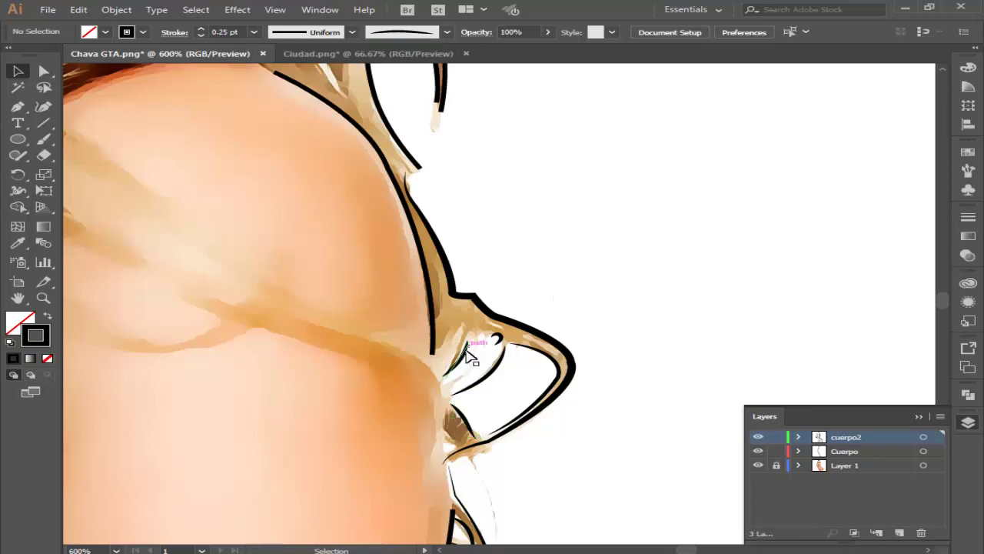
# Step: Apply the tapered brush to the long shoulder contour at 0.5 pt
pyautogui.click(443, 327)
pyautogui.scroll(3, 435, 318)
pyautogui.scroll(1, 435, 319)
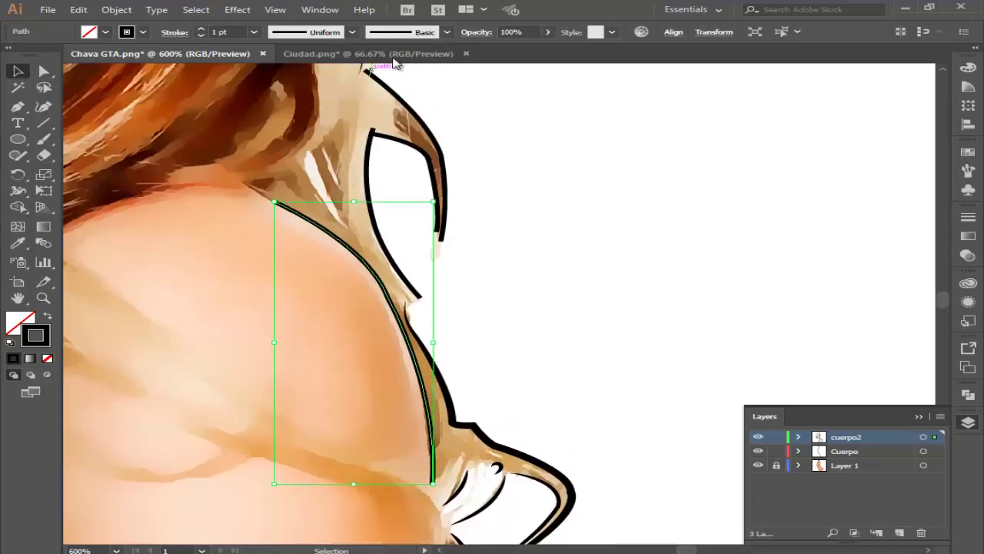
pyautogui.click(446, 31)
pyautogui.click(364, 113)
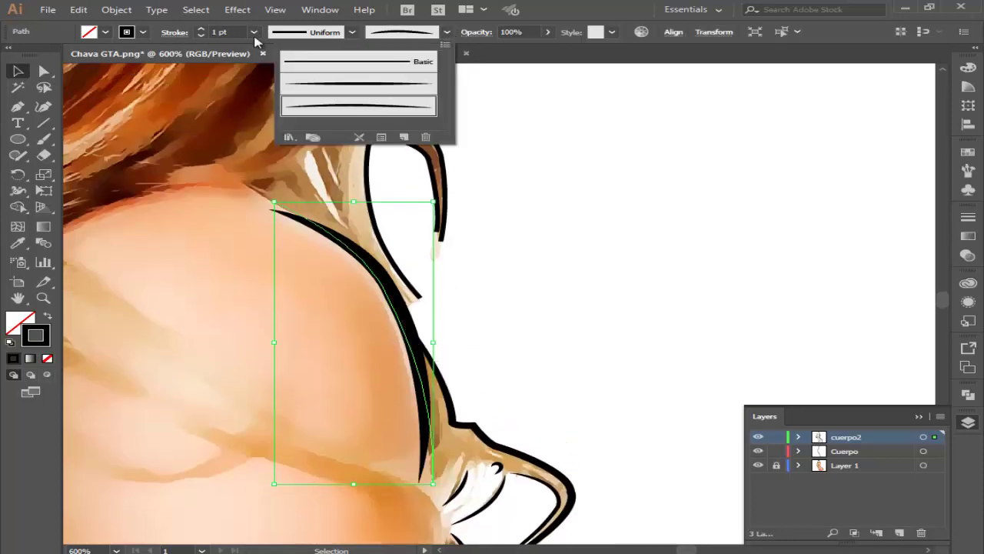
pyautogui.click(254, 32)
pyautogui.click(254, 32)
pyautogui.click(276, 61)
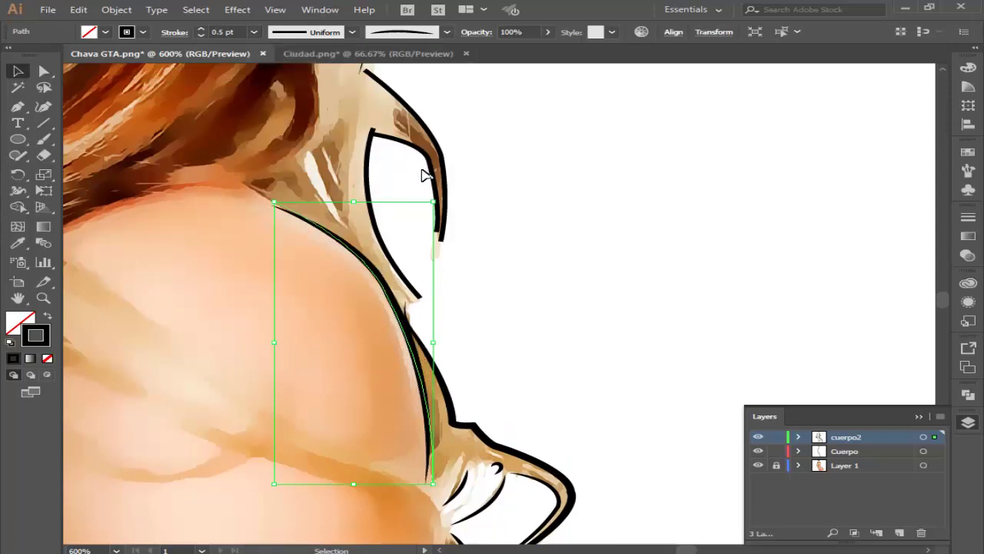
pyautogui.click(692, 270)
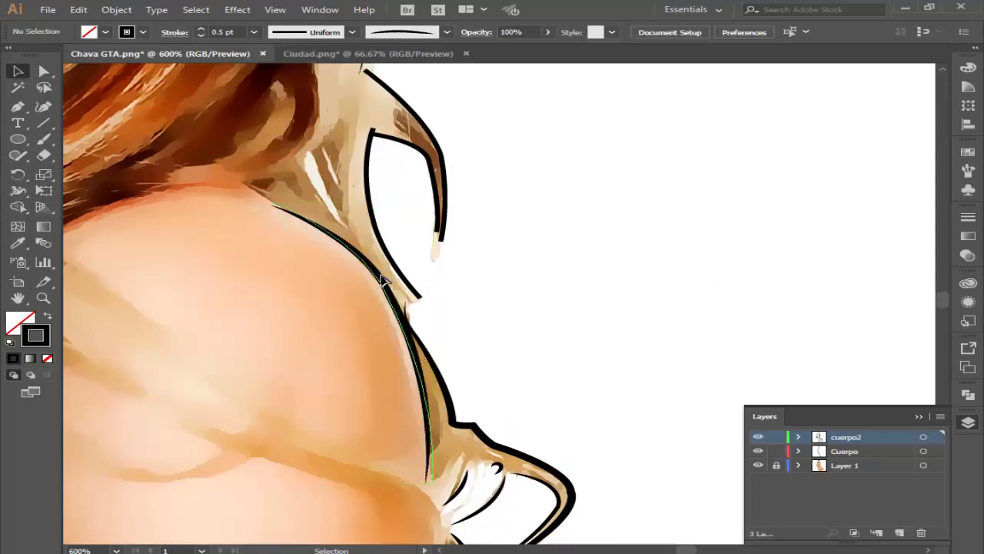
# Step: Thin the shoulder contour's stroke down to 0.25 pt
pyautogui.click(382, 281)
pyautogui.click(253, 32)
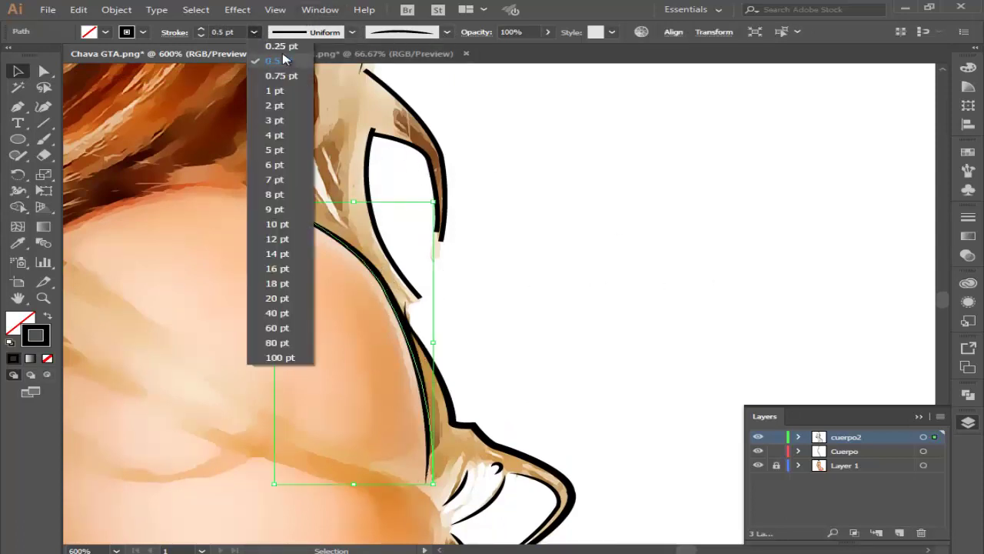
pyautogui.click(277, 44)
pyautogui.click(253, 33)
pyautogui.click(253, 33)
pyautogui.click(532, 198)
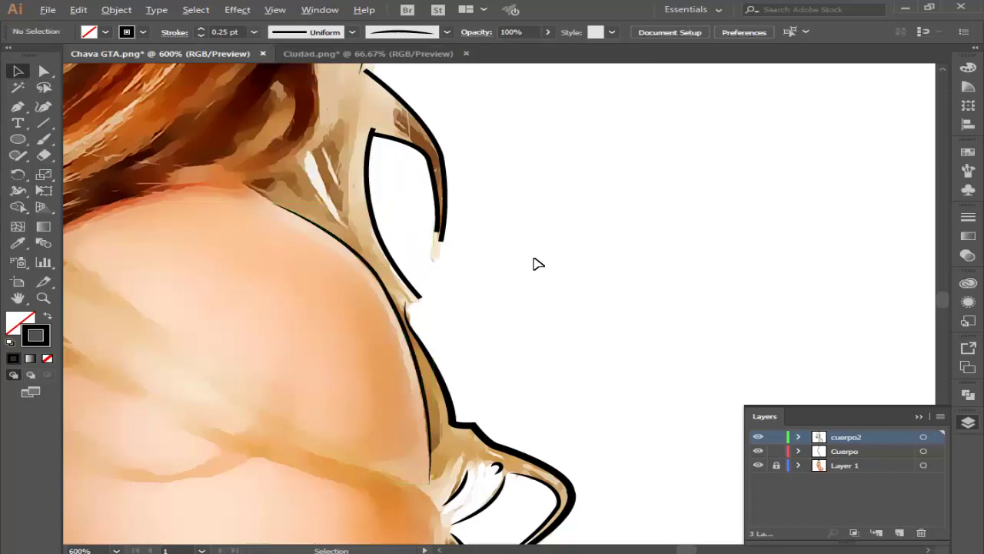
# Step: Give the chin outline the tapered brush with a 0.5 pt stroke
pyautogui.keyDown('alt'); pyautogui.scroll(-2, 534, 264); pyautogui.keyUp('alt')
pyautogui.scroll(2, 384, 209)
pyautogui.scroll(2, 341, 215)
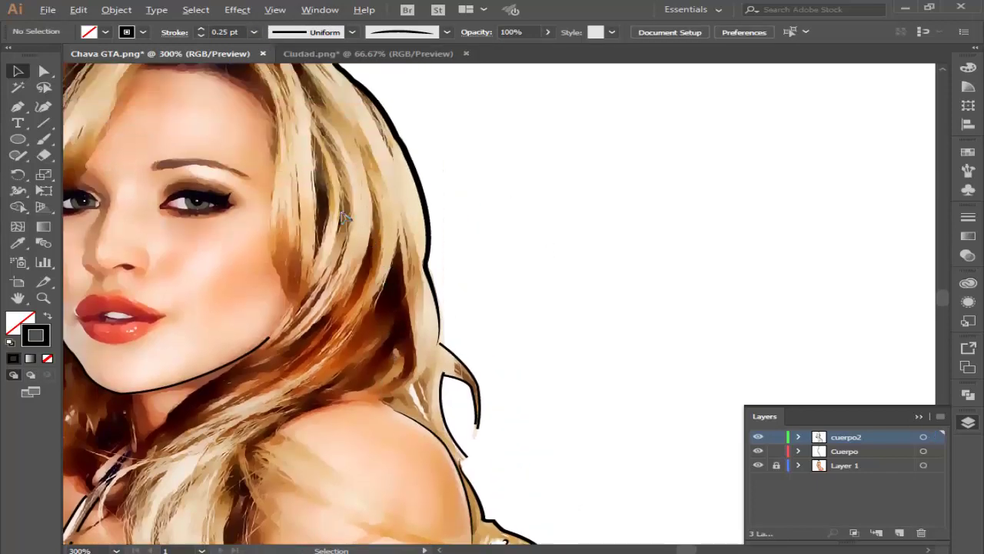
pyautogui.keyDown('alt'); pyautogui.scroll(-3, 193, 278); pyautogui.keyUp('alt')
pyautogui.keyDown('alt'); pyautogui.scroll(3, 270, 232); pyautogui.keyUp('alt')
pyautogui.scroll(4, 392, 276)
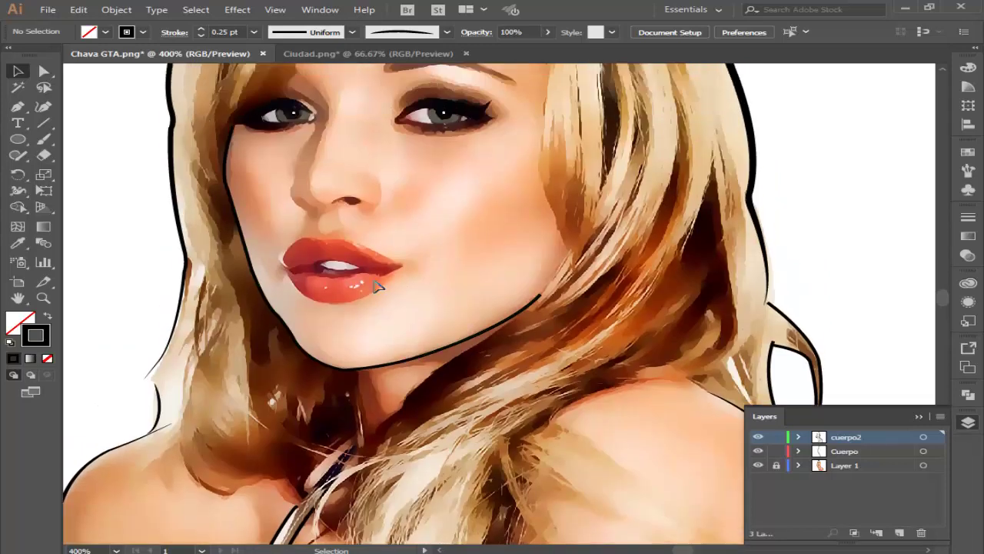
pyautogui.click(408, 409)
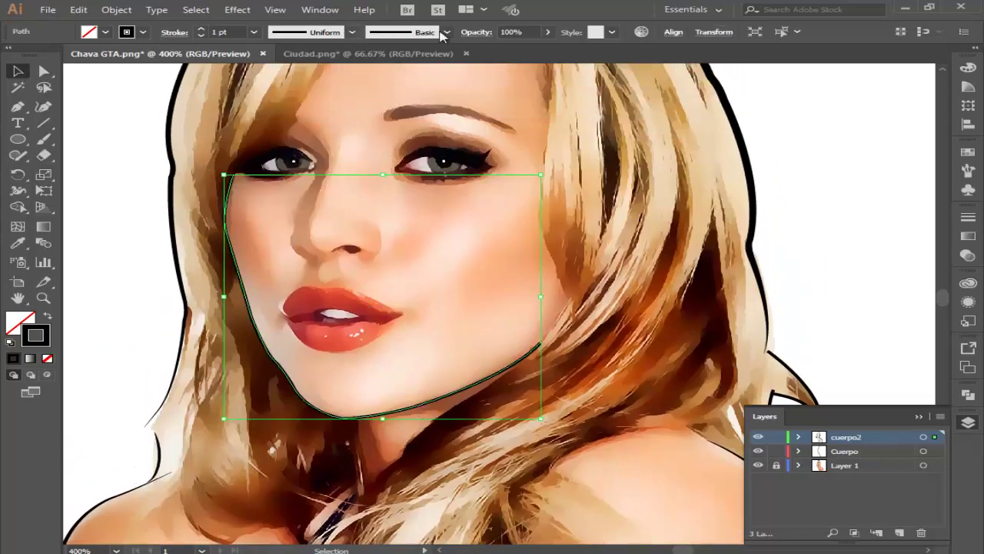
pyautogui.click(445, 33)
pyautogui.click(378, 109)
pyautogui.click(253, 32)
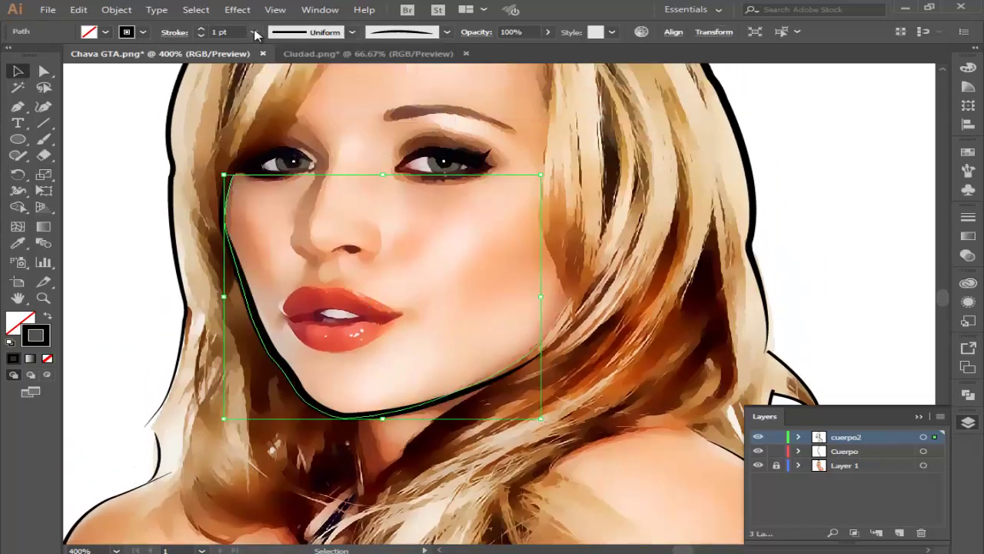
pyautogui.click(253, 33)
pyautogui.click(279, 62)
pyautogui.click(110, 237)
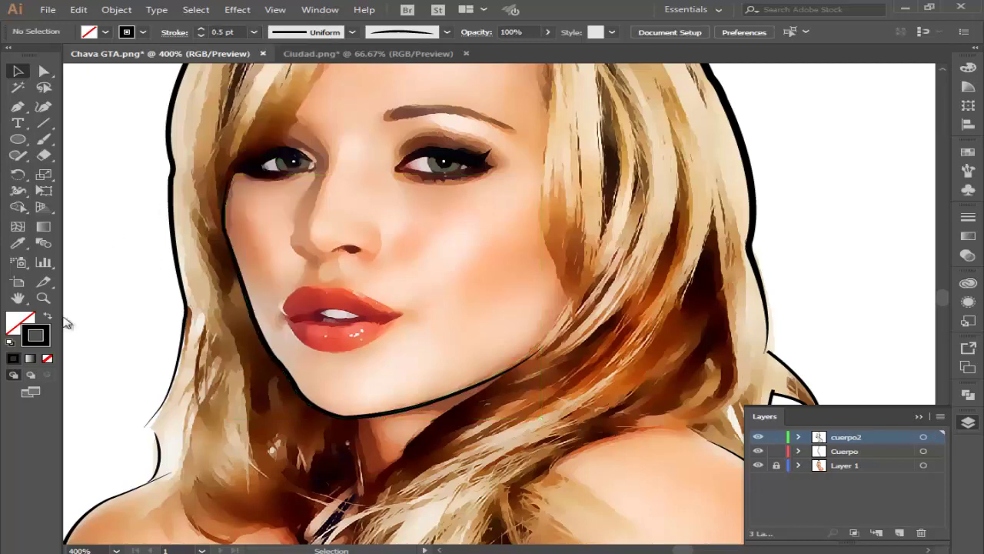
# Step: Apply a tapered variable width profile to the arm outline
pyautogui.scroll(-3, 146, 303)
pyautogui.scroll(-2, 164, 313)
pyautogui.scroll(4, 193, 330)
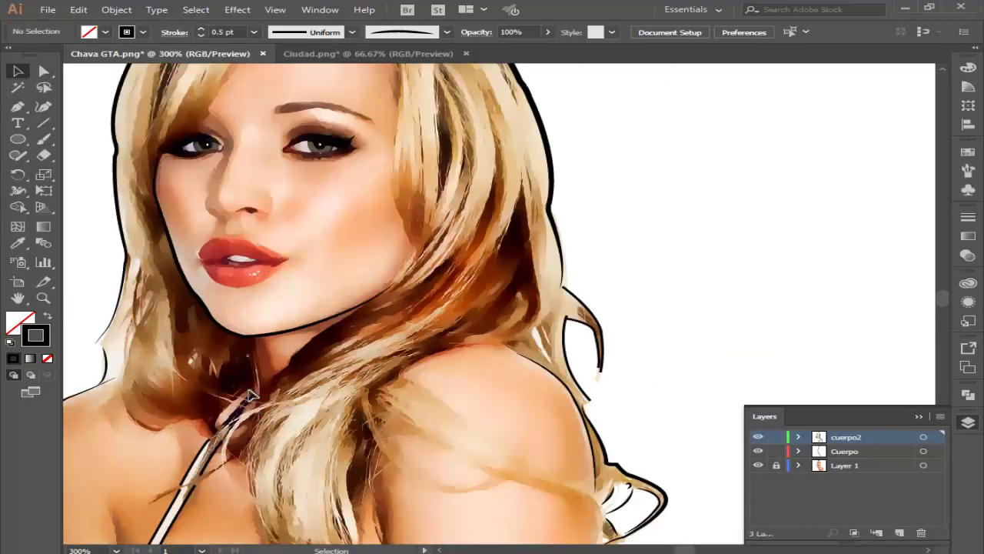
pyautogui.scroll(-3, 235, 375)
pyautogui.scroll(-3, 193, 366)
pyautogui.scroll(-1, 451, 356)
pyautogui.scroll(-3, 503, 353)
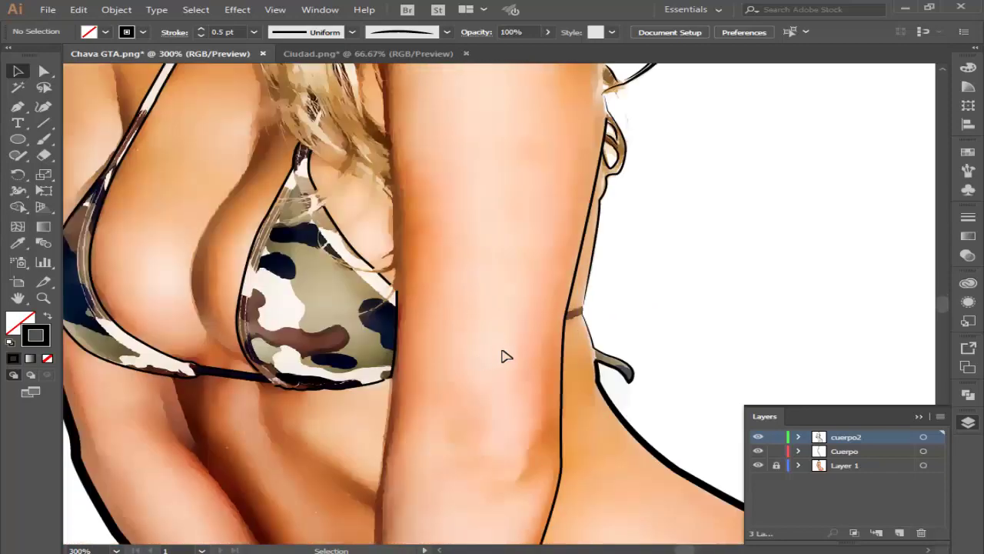
pyautogui.click(565, 338)
pyautogui.scroll(-2, 567, 336)
pyautogui.scroll(-3, 561, 354)
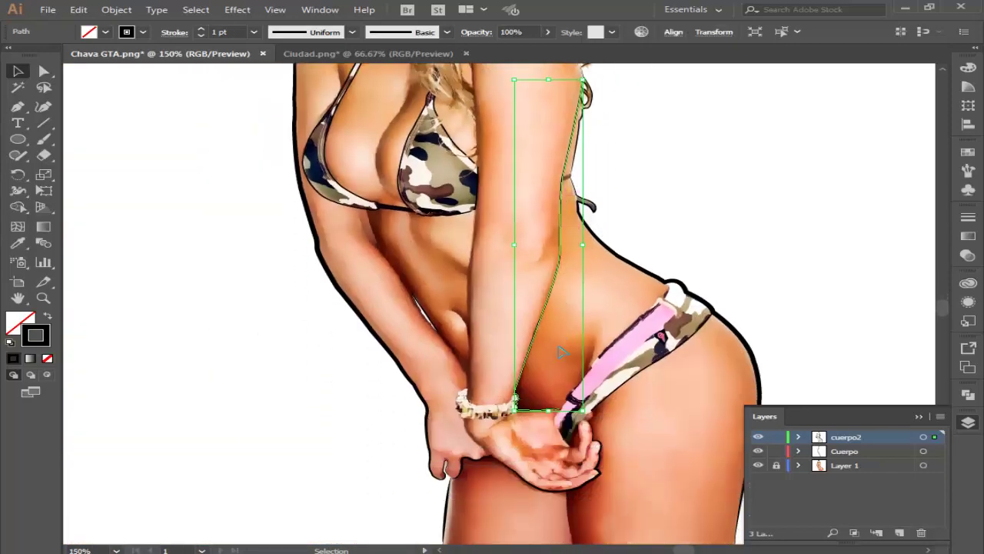
pyautogui.scroll(2, 550, 386)
pyautogui.click(443, 32)
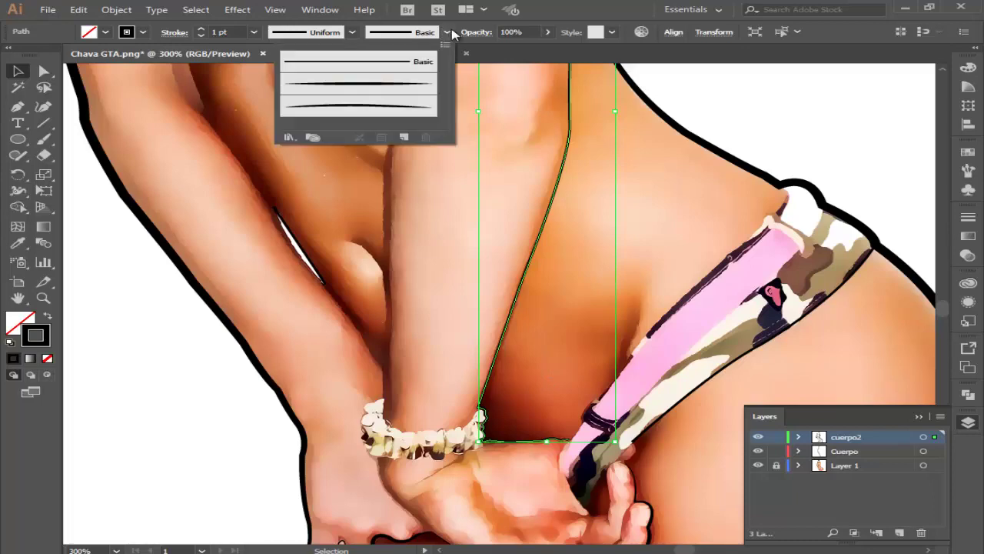
pyautogui.click(400, 86)
pyautogui.scroll(-1, 782, 136)
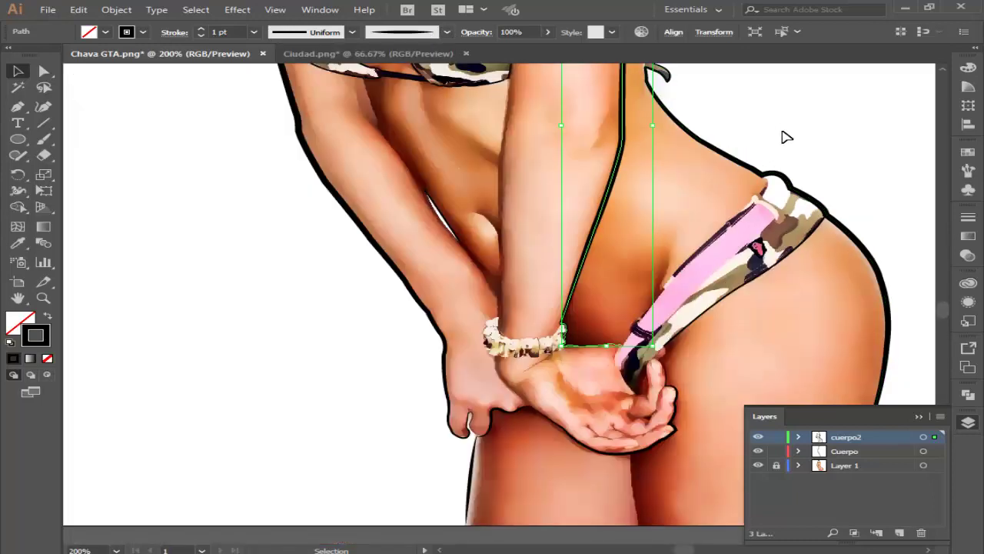
pyautogui.click(781, 137)
# Step: Give the small white stroke beside the forearm a tapered profile and 0.25 pt weight
pyautogui.scroll(1, 784, 137)
pyautogui.scroll(3, 784, 137)
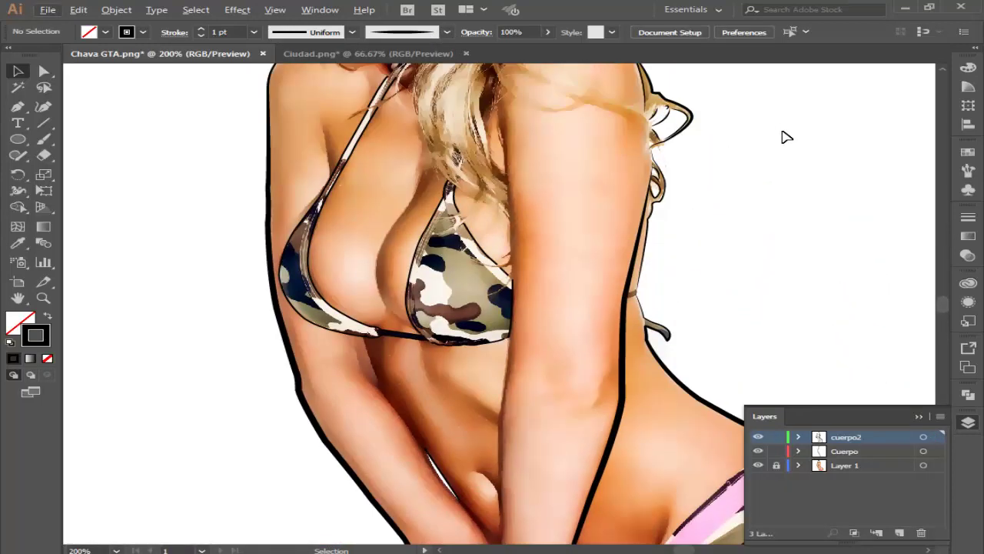
pyautogui.scroll(-3, 782, 140)
pyautogui.click(450, 346)
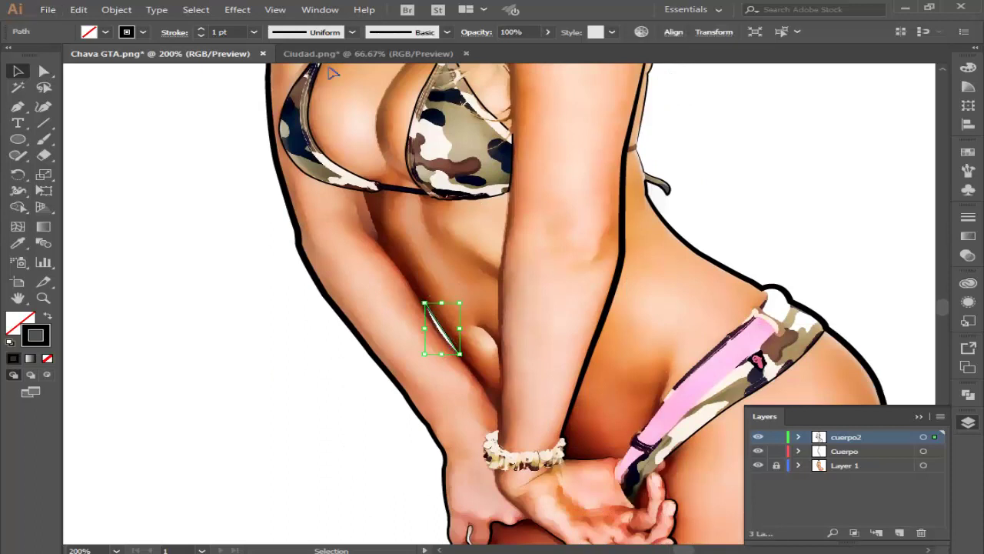
pyautogui.click(445, 32)
pyautogui.click(369, 113)
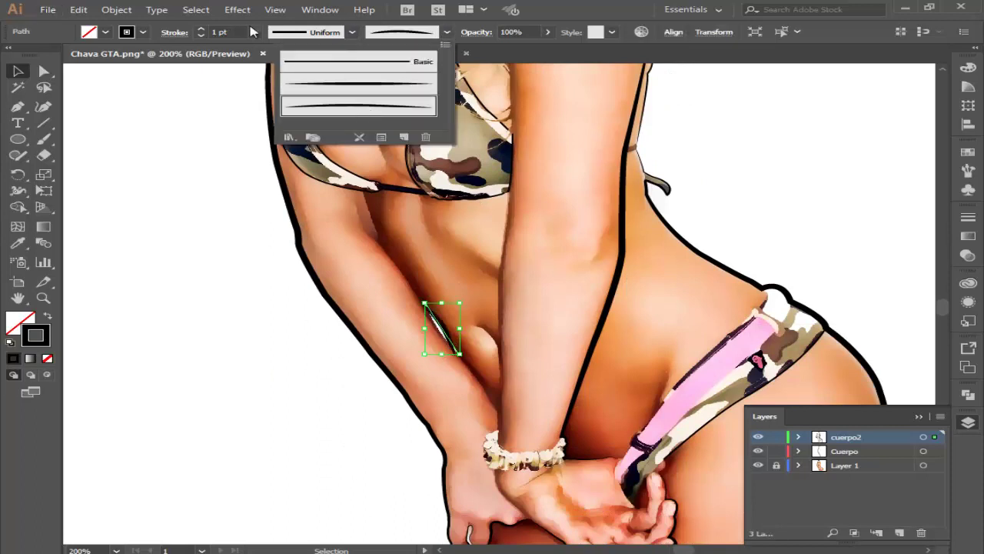
pyautogui.click(254, 32)
pyautogui.click(253, 33)
pyautogui.click(289, 63)
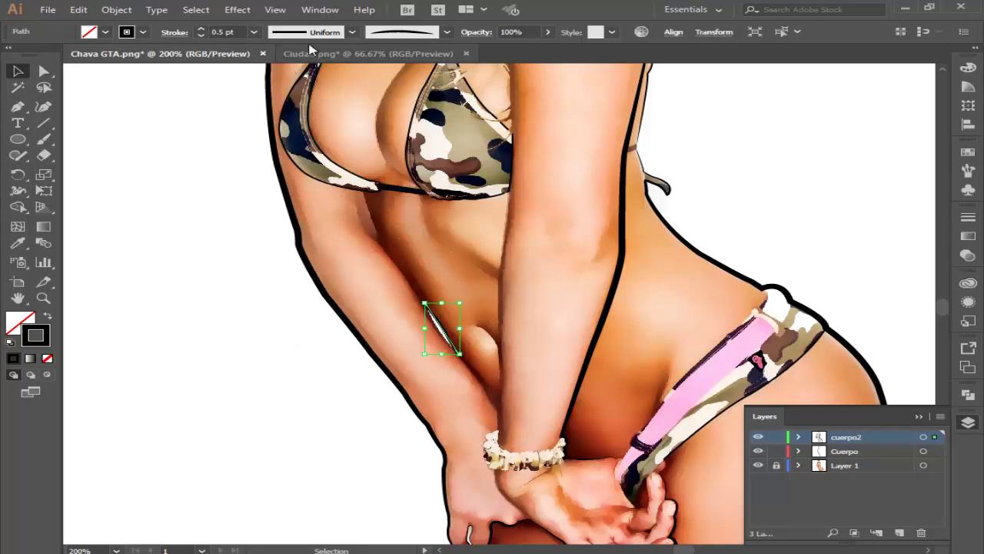
pyautogui.click(253, 33)
pyautogui.click(285, 42)
pyautogui.click(209, 187)
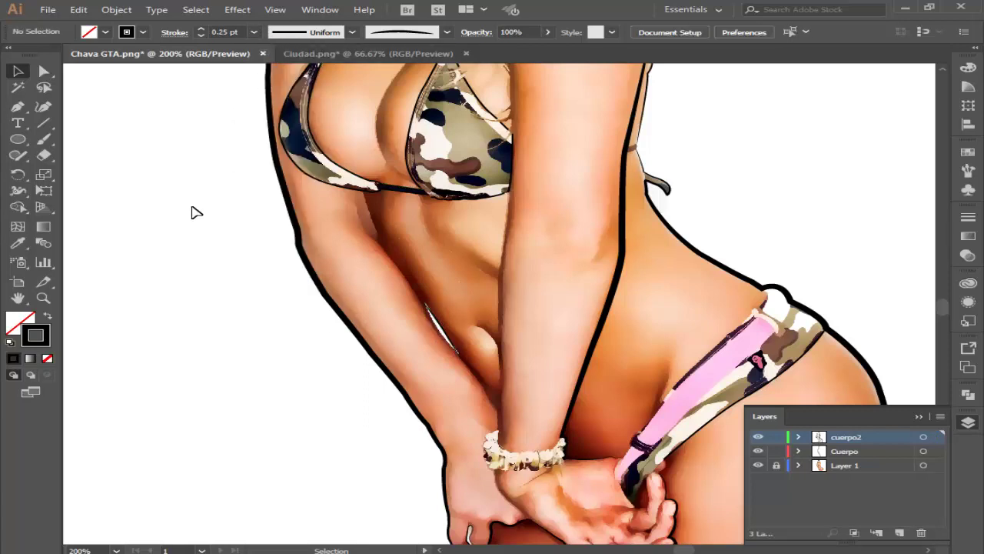
# Step: Give the outline along the hand's lower edge the tapered profile at 1 pt
pyautogui.click(455, 354)
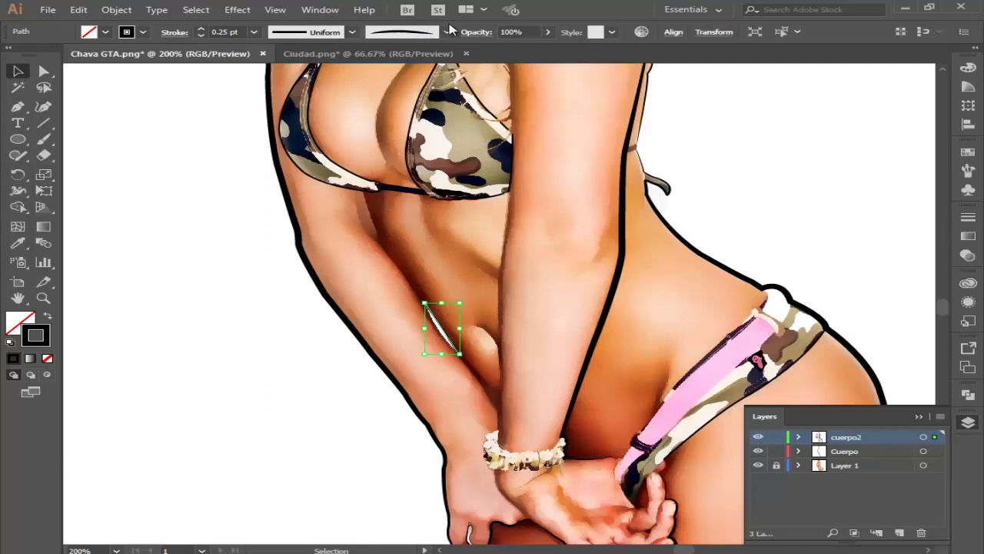
pyautogui.click(447, 31)
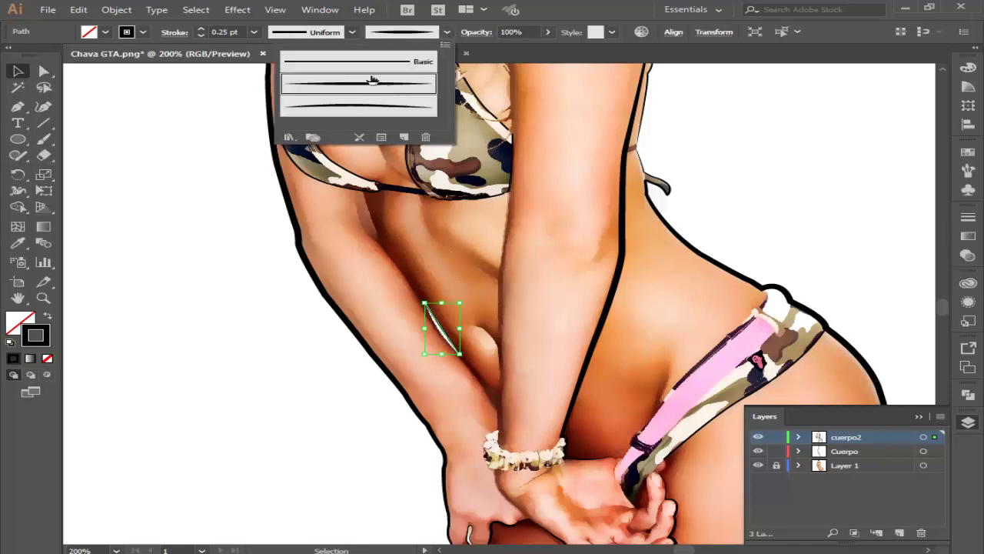
pyautogui.click(373, 80)
pyautogui.click(254, 31)
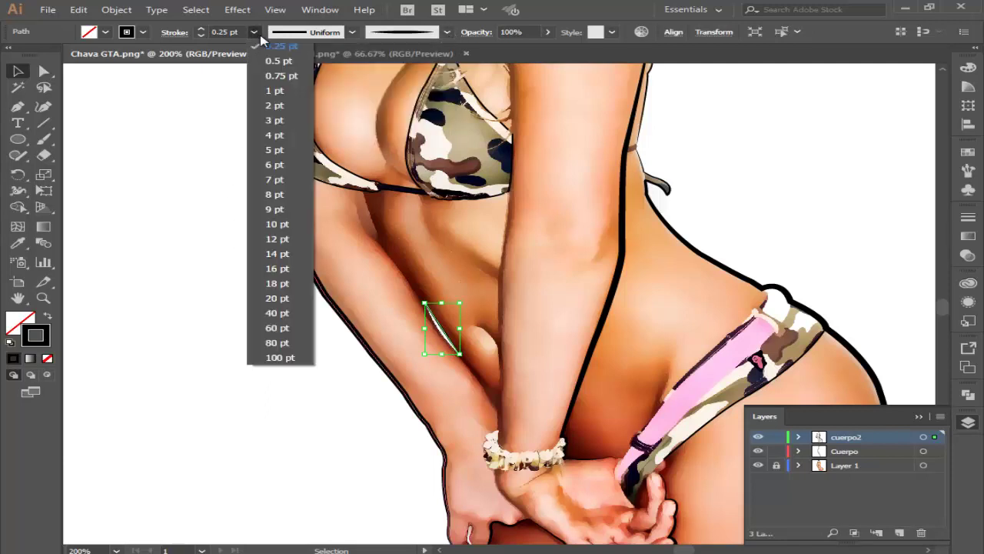
pyautogui.click(280, 89)
pyautogui.click(201, 259)
pyautogui.scroll(-4, 253, 269)
pyautogui.scroll(-1, 262, 269)
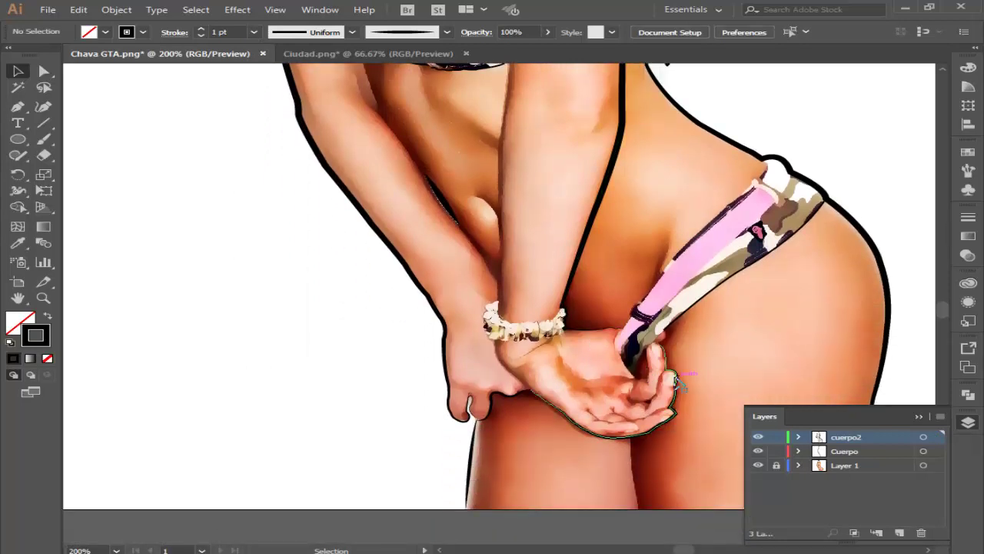
# Step: Apply a tapered width profile to the hand outline
pyautogui.click(677, 380)
pyautogui.click(447, 31)
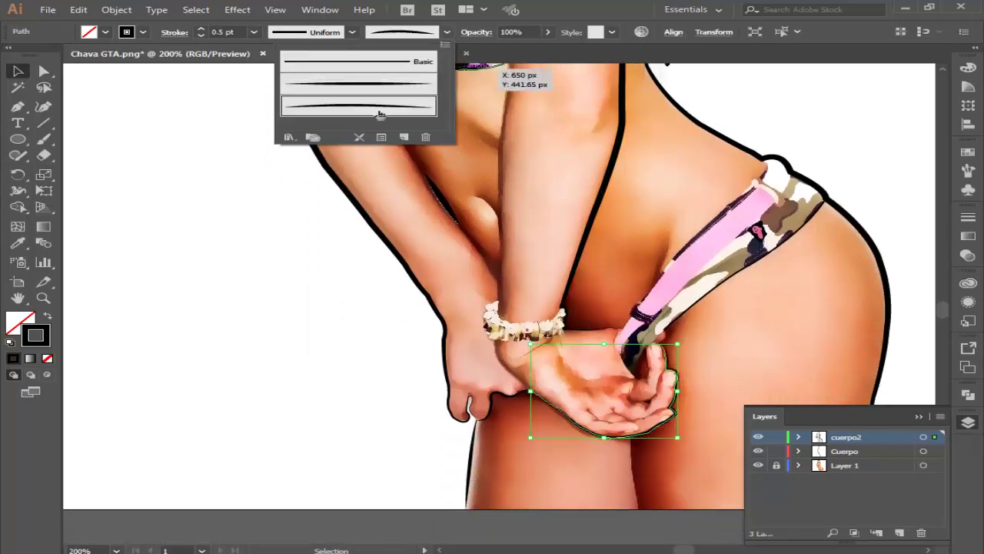
pyautogui.click(223, 162)
pyautogui.click(254, 181)
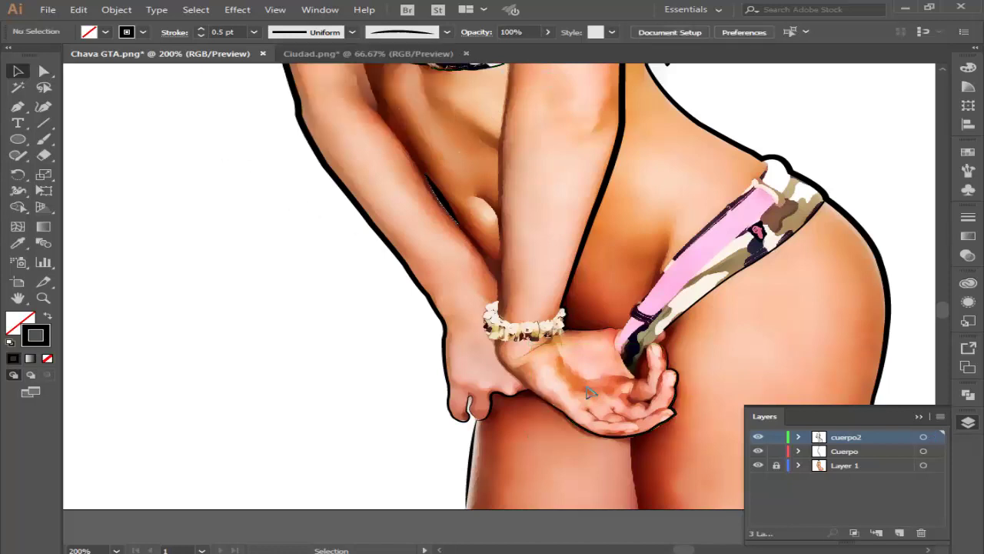
pyautogui.scroll(1, 677, 428)
pyautogui.scroll(1, 681, 428)
# Step: Set the hand outline's stroke weight to 0.25 pt
pyautogui.click(681, 343)
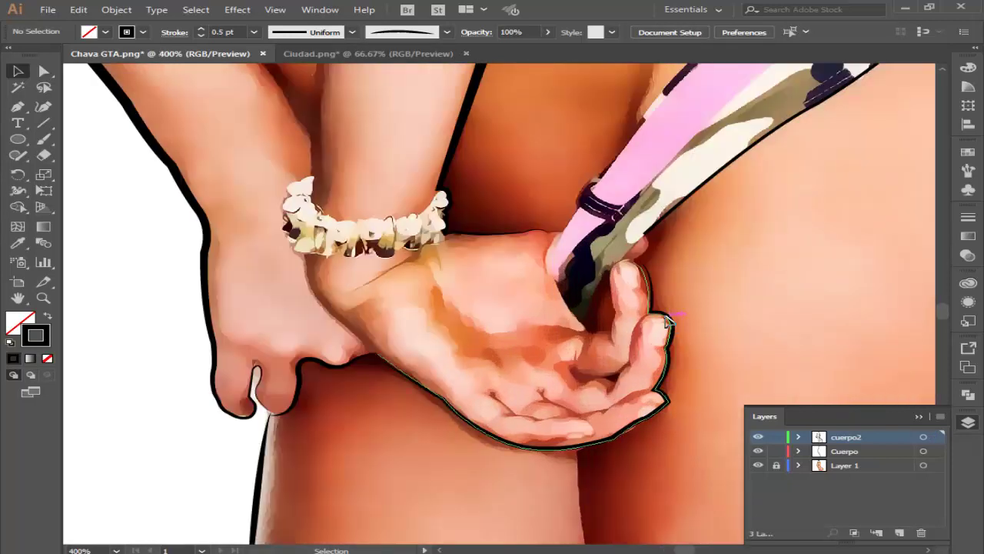
pyautogui.click(251, 32)
pyautogui.click(276, 60)
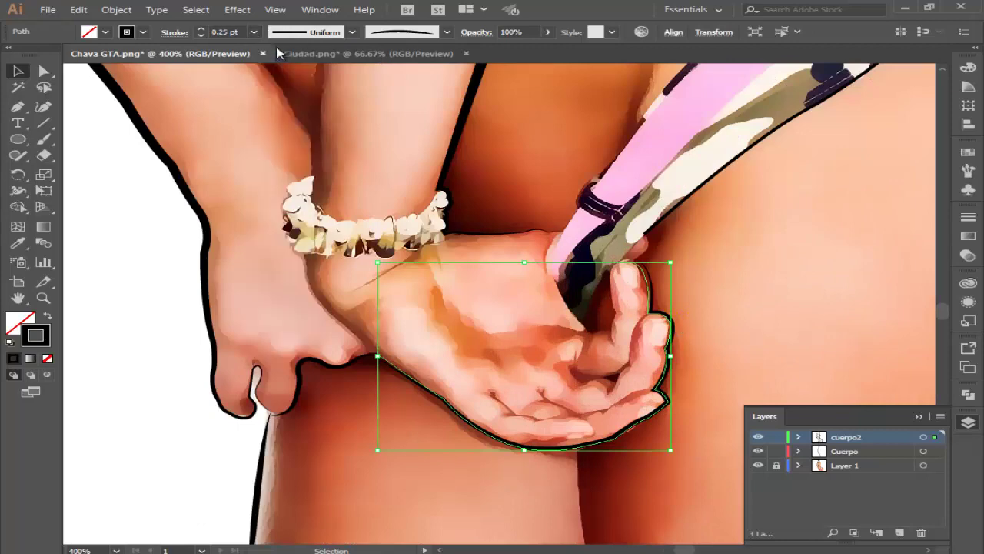
pyautogui.click(157, 296)
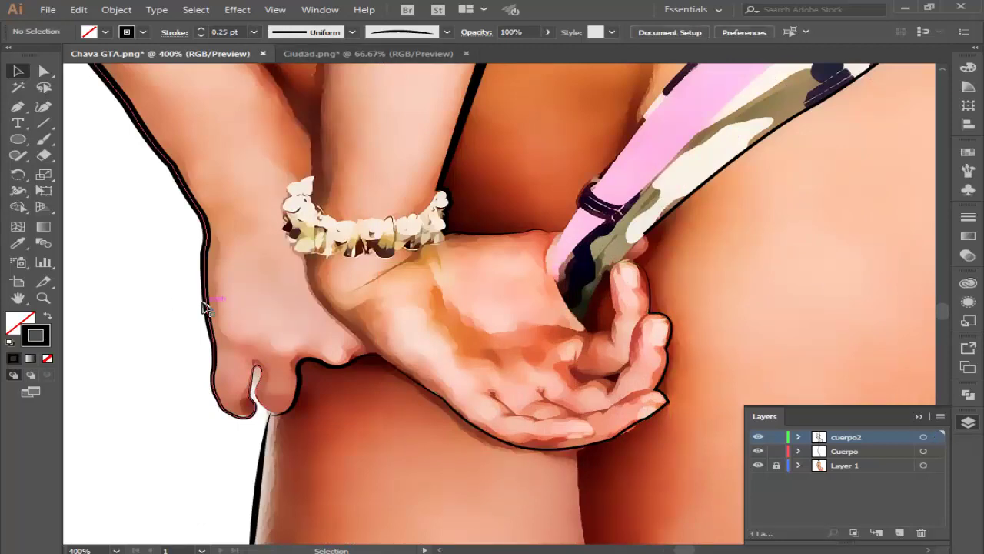
pyautogui.scroll(-3, 400, 382)
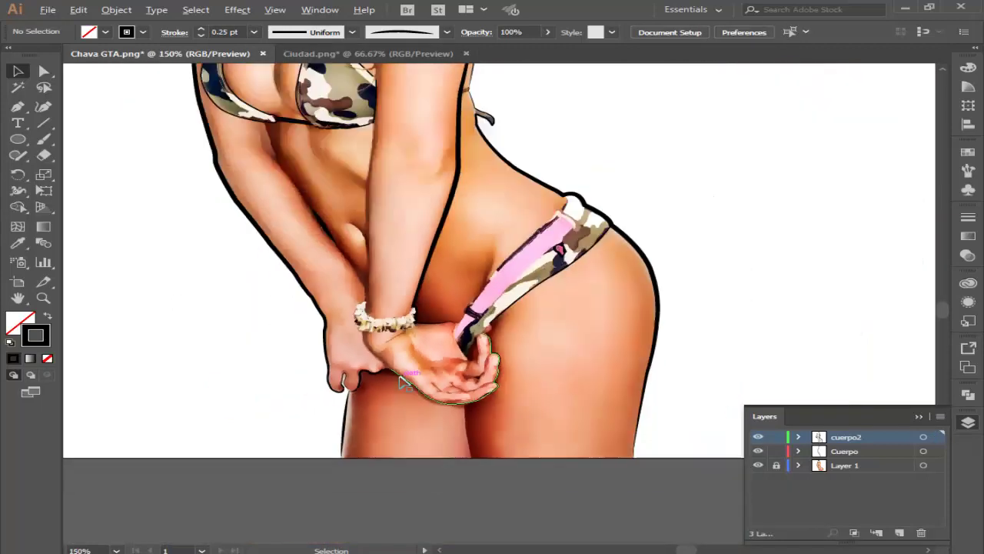
pyautogui.scroll(2, 400, 382)
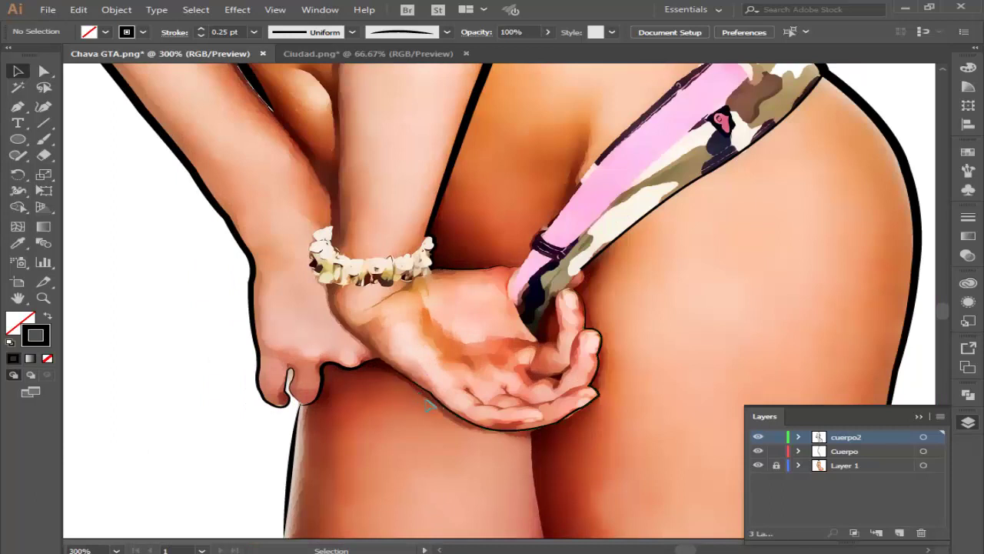
# Step: Reapply the tapered profile to the hand outline and thicken it to 1 pt
pyautogui.click(432, 394)
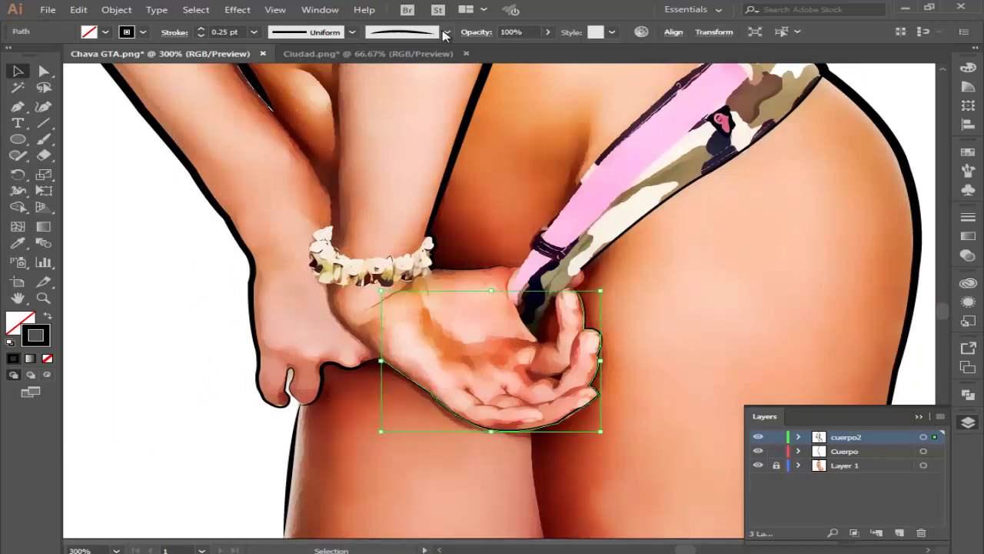
pyautogui.click(445, 32)
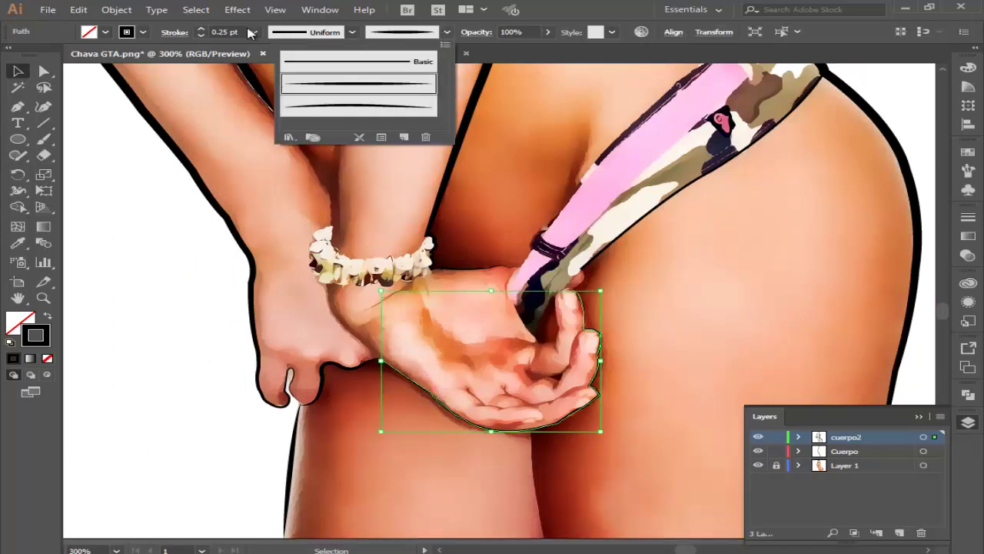
pyautogui.click(251, 32)
pyautogui.click(250, 33)
pyautogui.click(281, 86)
pyautogui.click(131, 234)
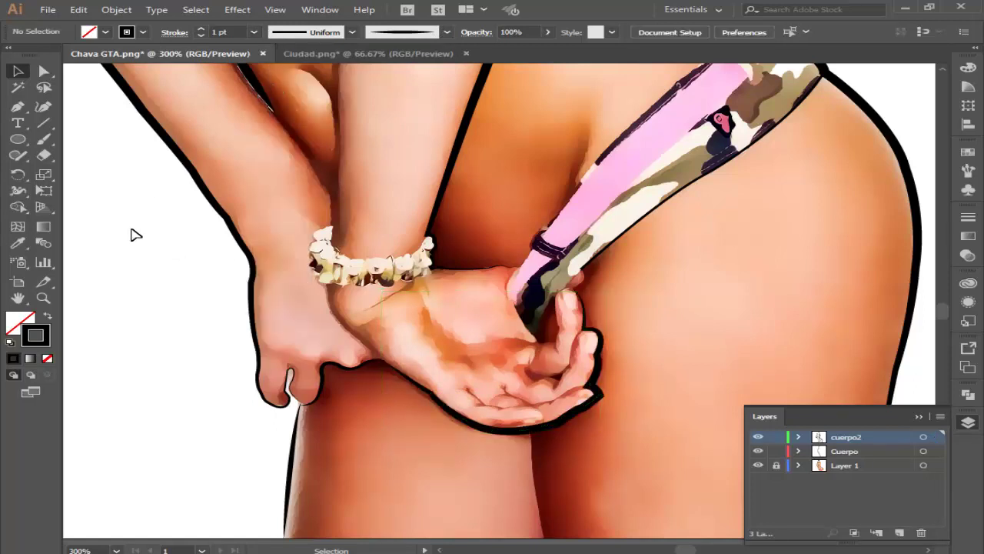
pyautogui.scroll(-2, 131, 241)
pyautogui.scroll(2, 92, 274)
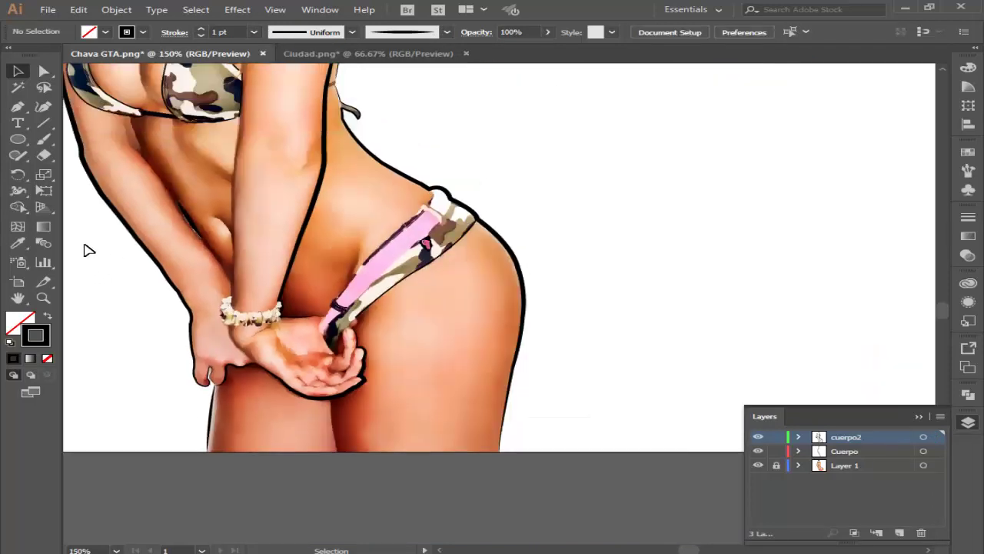
pyautogui.scroll(1, 84, 248)
pyautogui.scroll(1, 110, 299)
pyautogui.scroll(2, 105, 256)
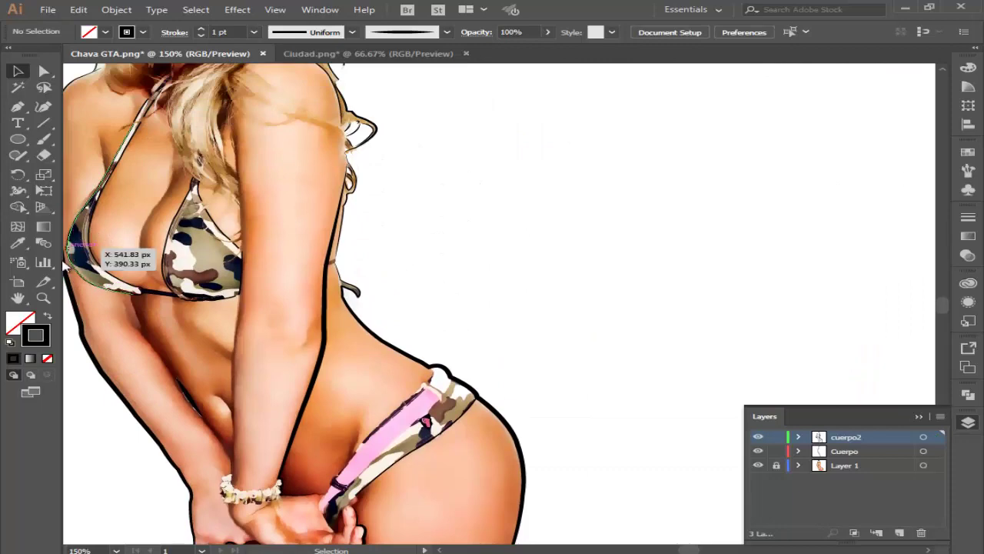
# Step: Give the pink camo strap outline a tapered width profile and a 0.5 pt stroke
pyautogui.press('space')
pyautogui.moveTo(208, 306); pyautogui.dragTo(392, 198)
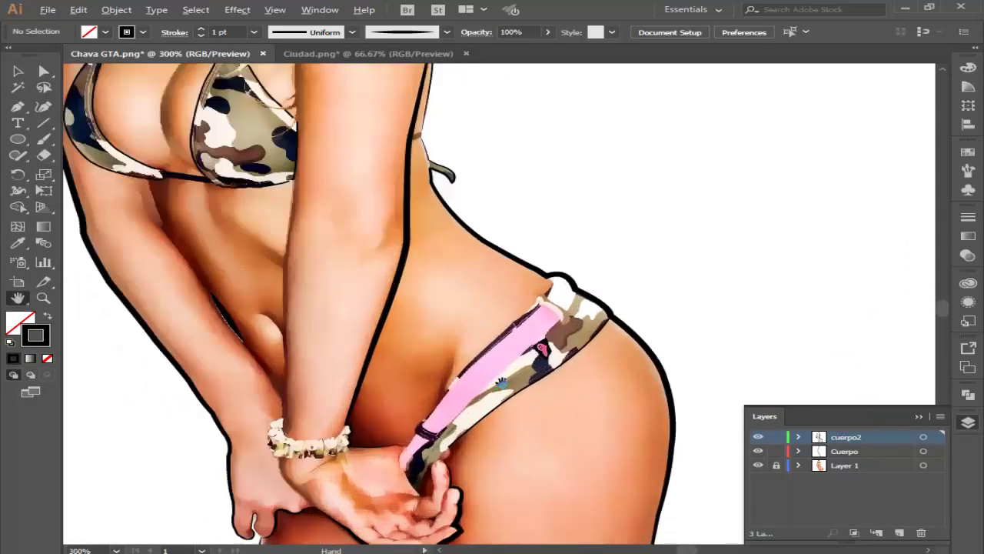
pyautogui.scroll(2, 663, 291)
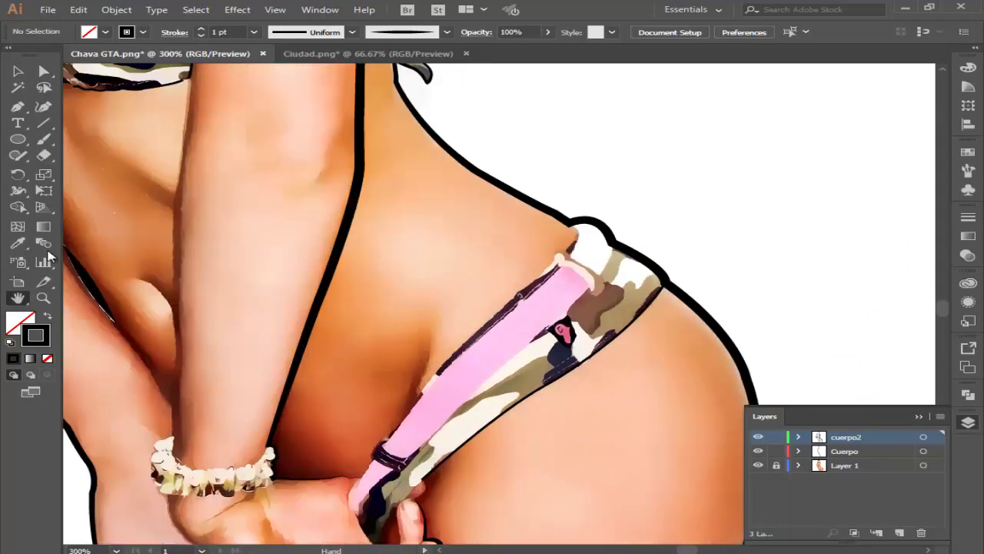
pyautogui.click(621, 341)
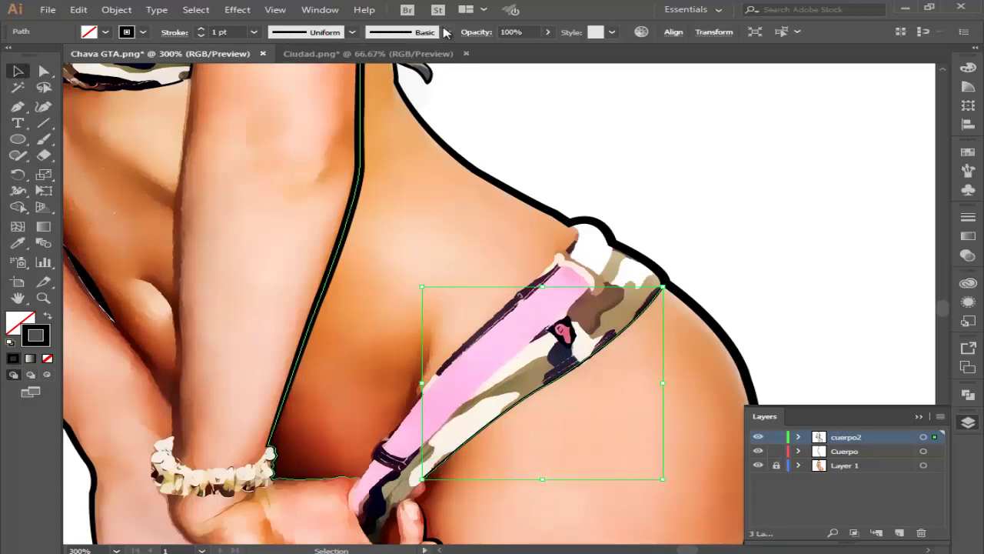
pyautogui.click(445, 31)
pyautogui.click(392, 107)
pyautogui.click(773, 246)
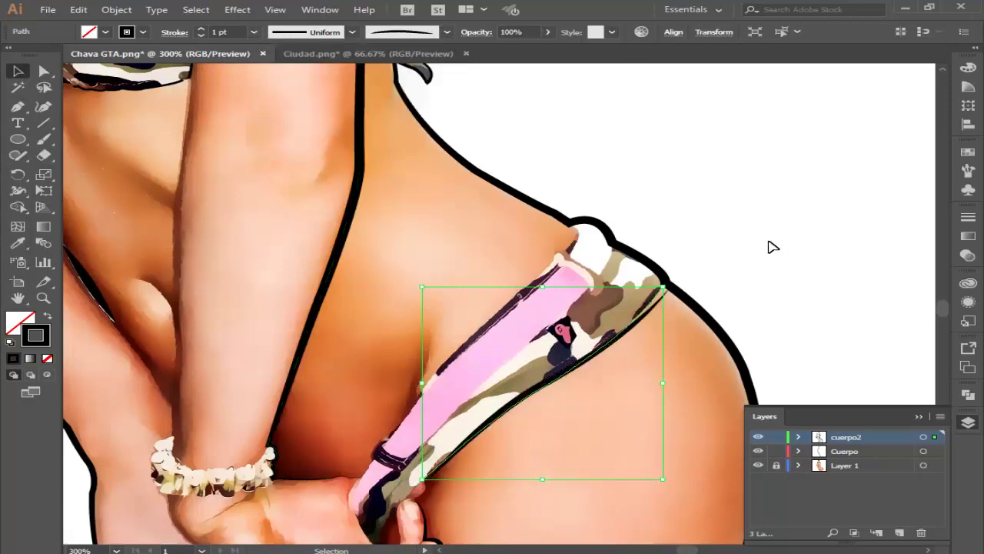
pyautogui.click(254, 32)
pyautogui.click(278, 59)
pyautogui.click(746, 195)
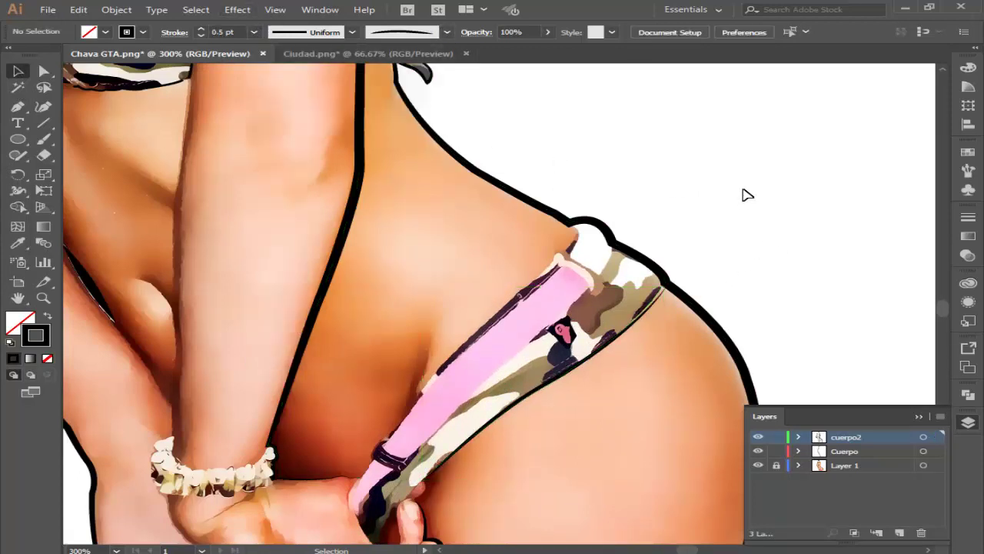
# Step: Compare the strap outline at 0.25 pt and then at 0.75 pt stroke weight
pyautogui.click(582, 358)
pyautogui.click(254, 32)
pyautogui.click(277, 45)
pyautogui.click(738, 260)
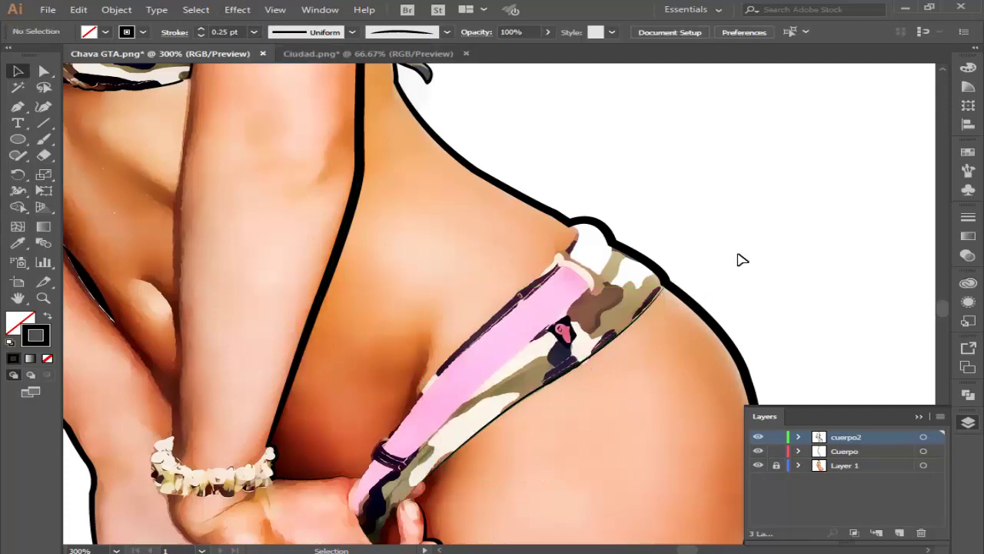
pyautogui.click(604, 358)
pyautogui.click(253, 32)
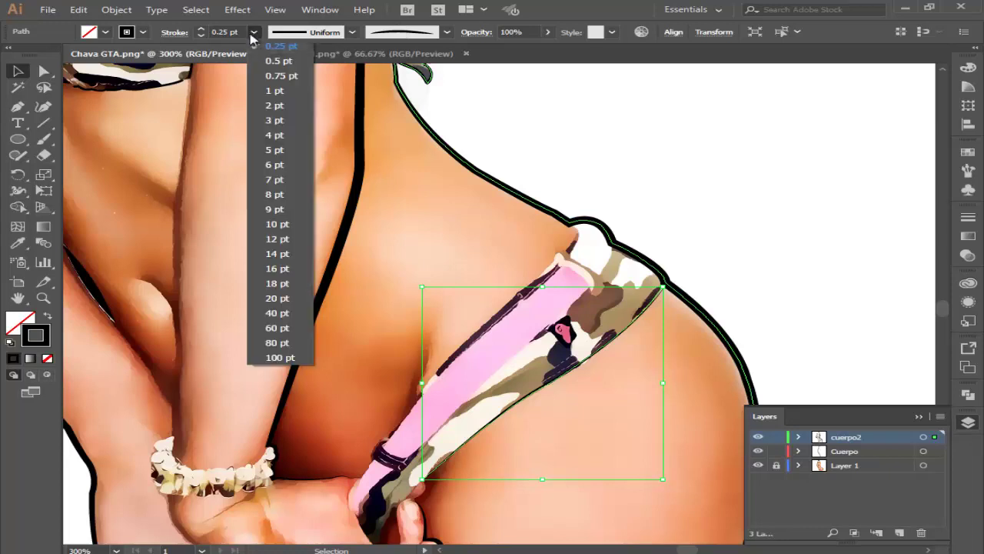
pyautogui.click(264, 77)
pyautogui.click(669, 204)
# Step: Bend the strap outline's curve so it follows the strap edge
pyautogui.scroll(-3, 677, 271)
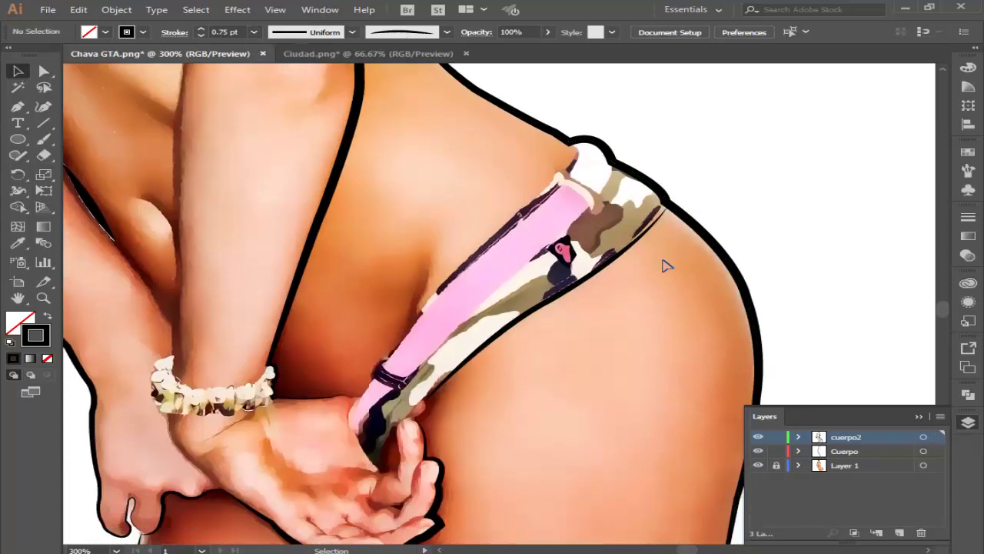
pyautogui.scroll(1, 499, 359)
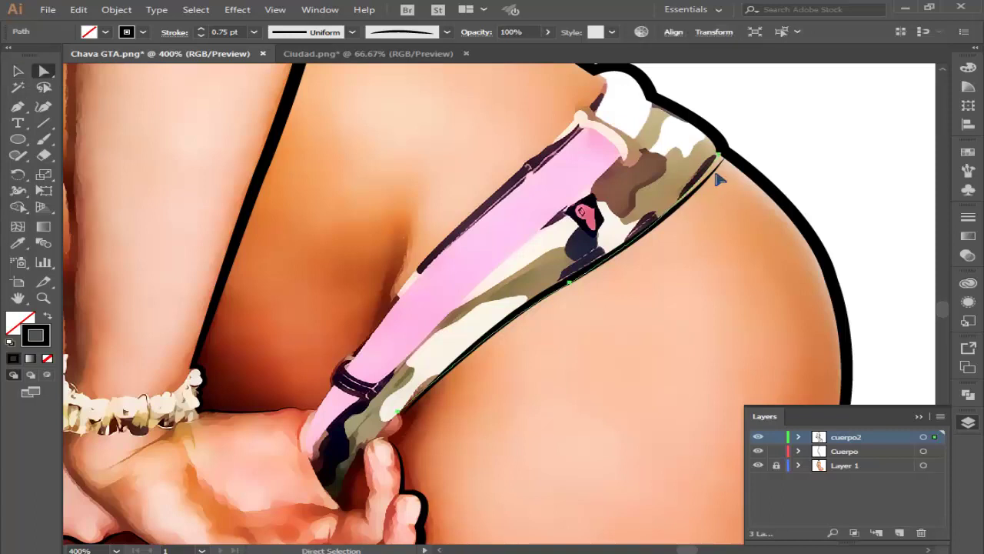
pyautogui.click(722, 157)
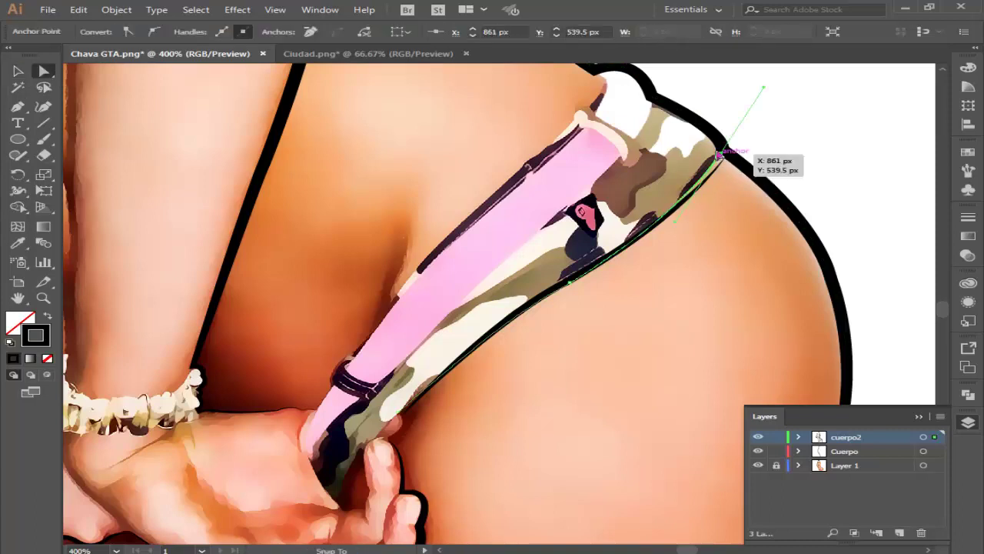
pyautogui.click(572, 283)
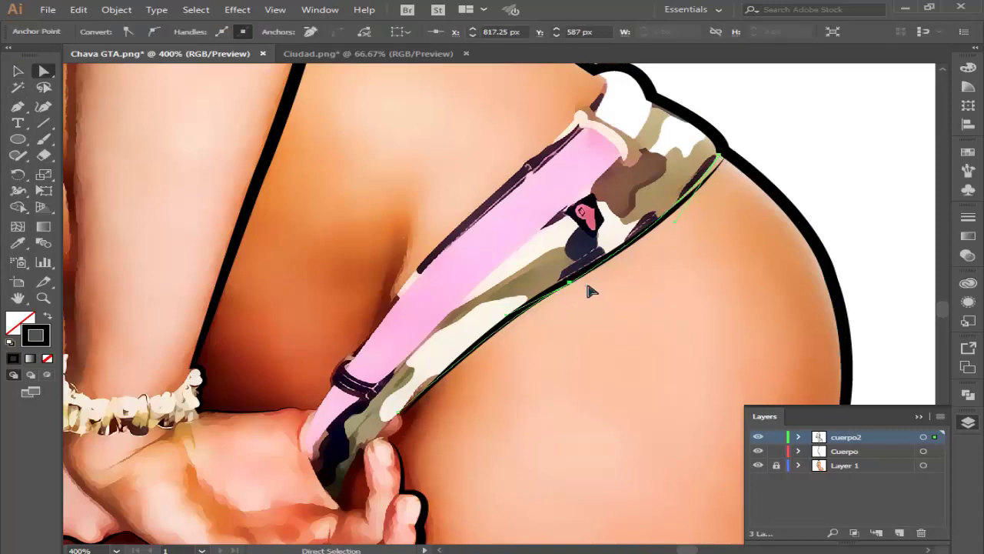
pyautogui.moveTo(677, 224)
pyautogui.mouseDown()
pyautogui.moveTo(723, 196)
pyautogui.moveTo(720, 156)
pyautogui.mouseUp()
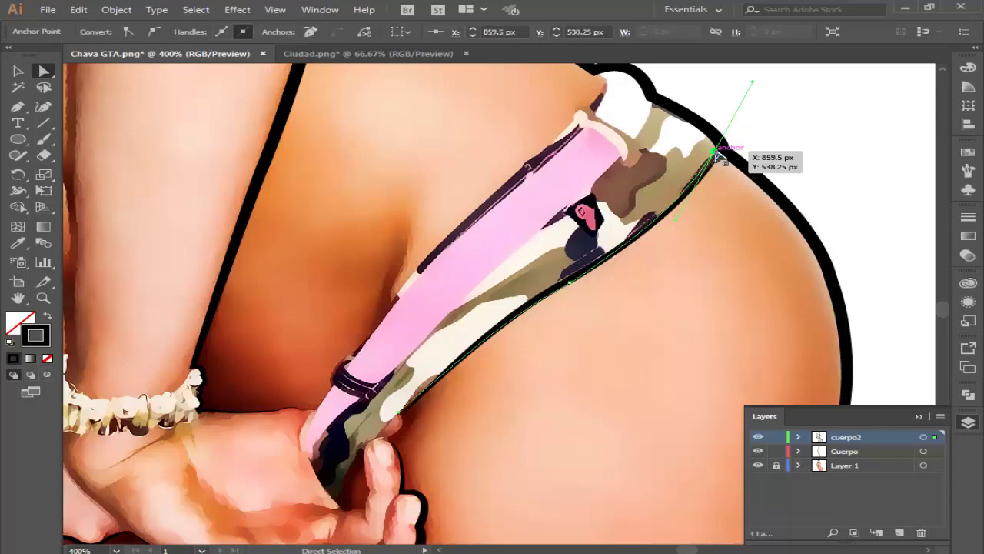
pyautogui.click(799, 163)
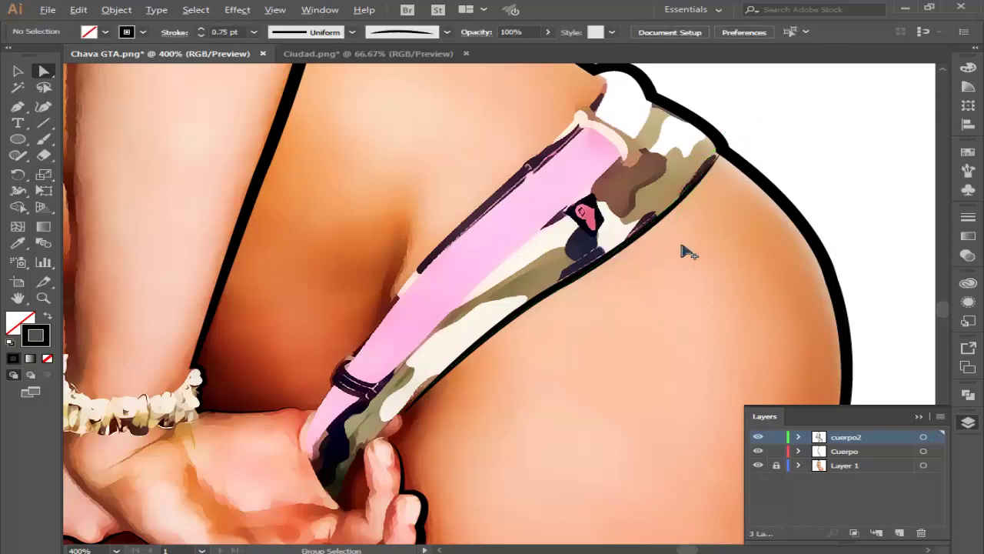
pyautogui.keyDown('alt'); pyautogui.scroll(-3, 654, 269); pyautogui.keyUp('alt')
pyautogui.scroll(2, 350, 269)
pyautogui.scroll(2, 323, 256)
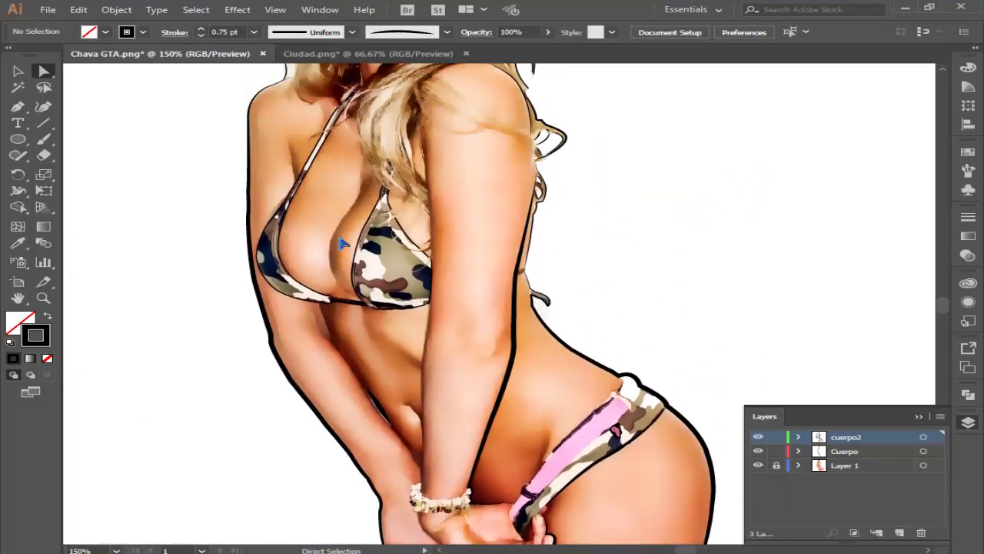
pyautogui.scroll(-2, 338, 246)
pyautogui.scroll(-2, 344, 241)
pyautogui.scroll(2, 343, 245)
pyautogui.scroll(2, 340, 231)
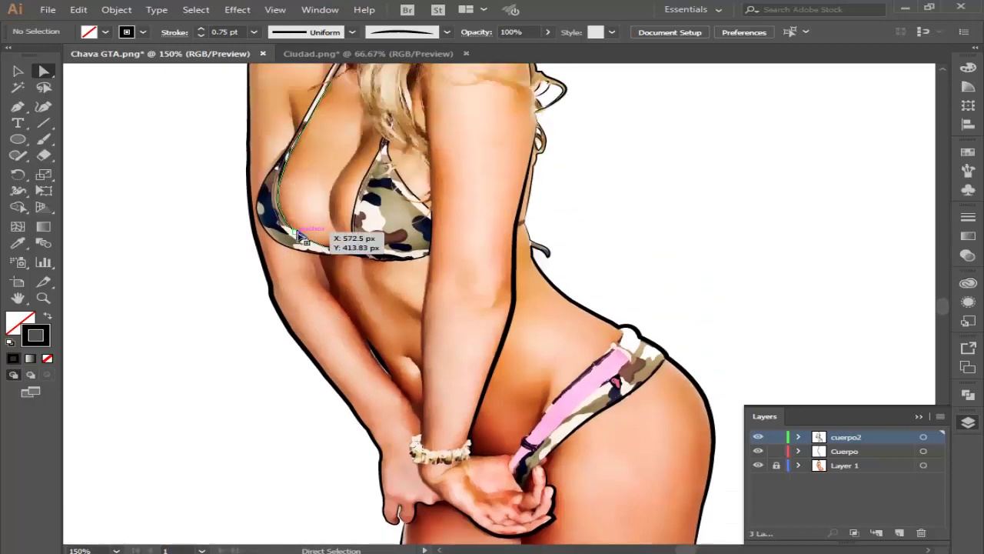
pyautogui.scroll(1, 325, 263)
pyautogui.scroll(3, 325, 263)
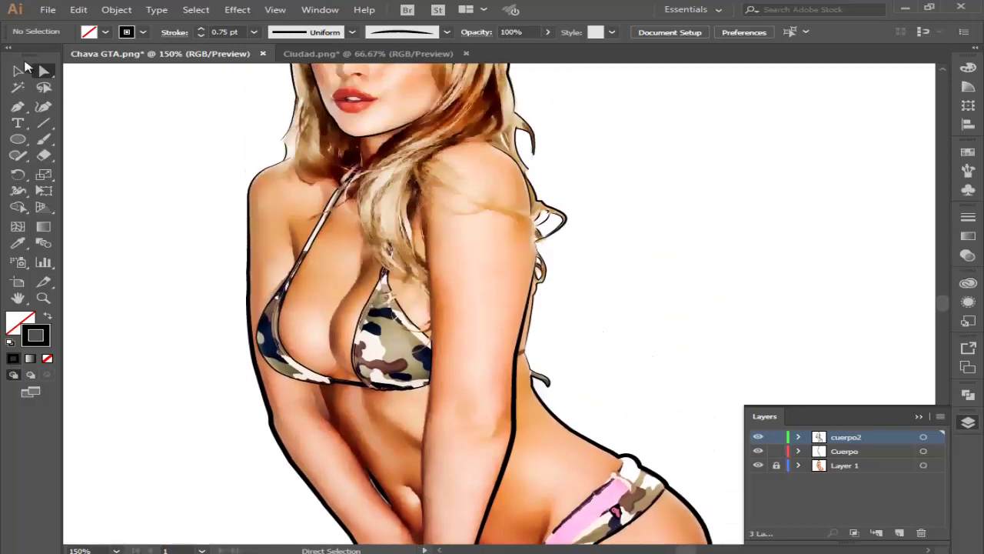
# Step: Give the short outline inside the right bikini cup a tapered brush at 0.25 pt
pyautogui.click(18, 70)
pyautogui.scroll(1, 279, 257)
pyautogui.scroll(2, 298, 412)
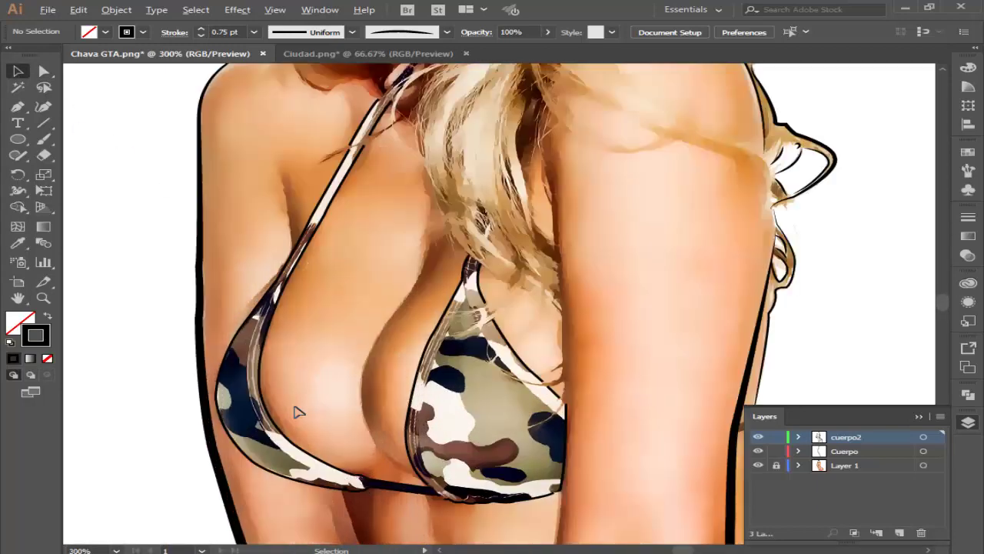
pyautogui.scroll(1, 298, 412)
pyautogui.scroll(-2, 351, 395)
pyautogui.click(613, 292)
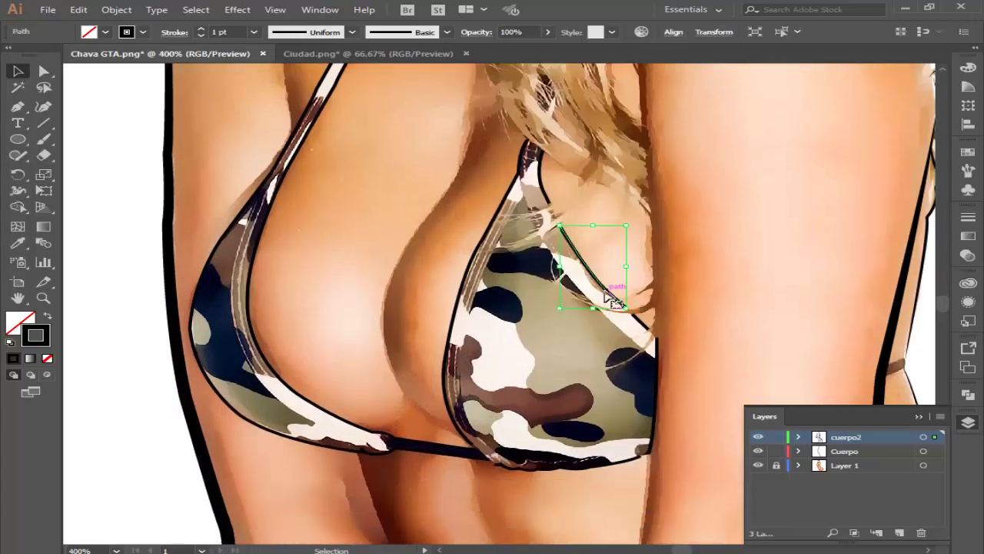
pyautogui.click(446, 32)
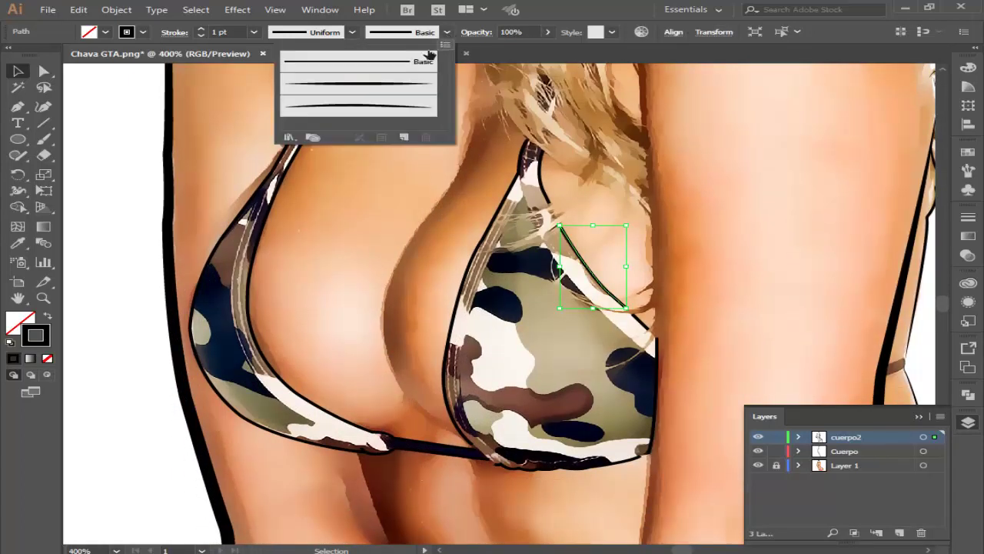
pyautogui.click(362, 106)
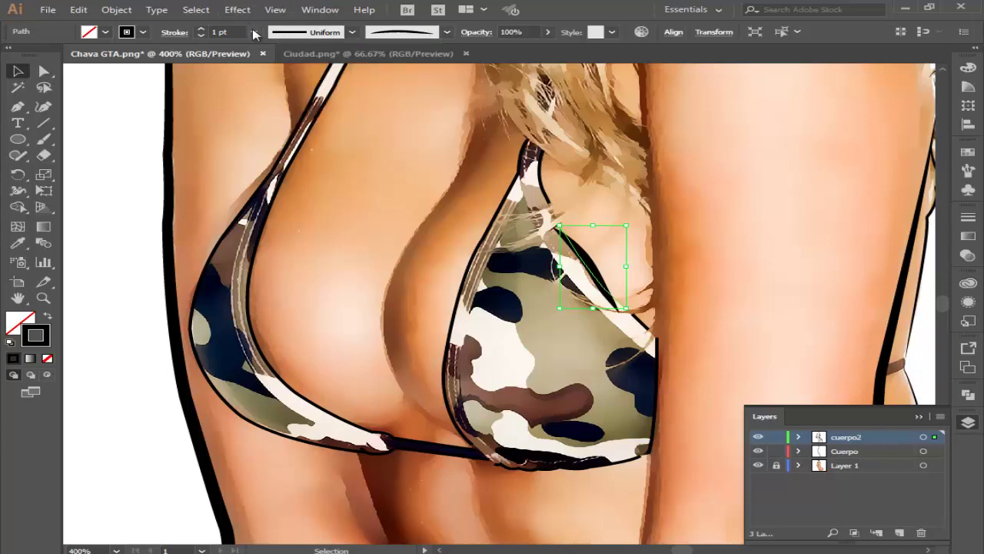
pyautogui.click(254, 32)
pyautogui.click(275, 42)
pyautogui.click(135, 220)
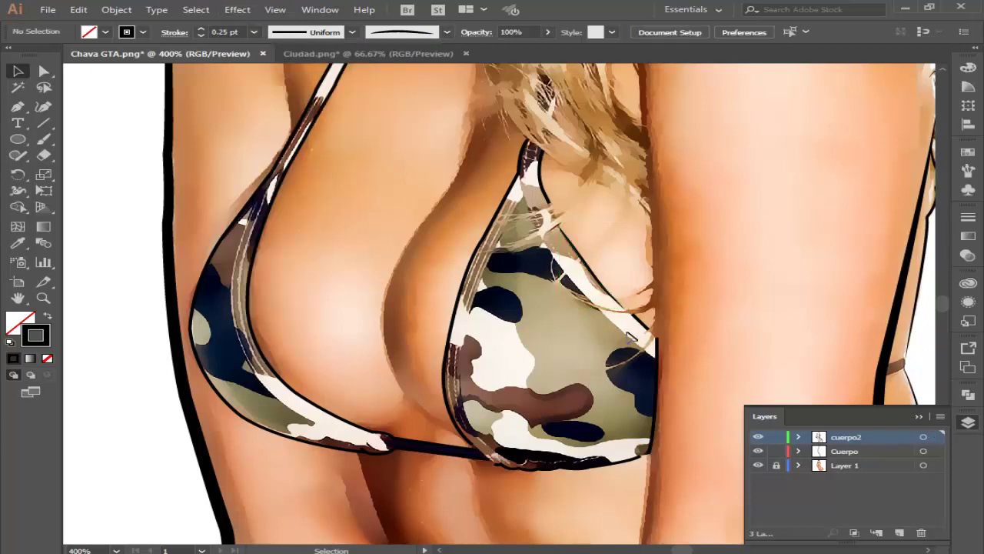
# Step: Taper the right cup's small side outline and short top outline, both at 0.25 pt
pyautogui.click(641, 326)
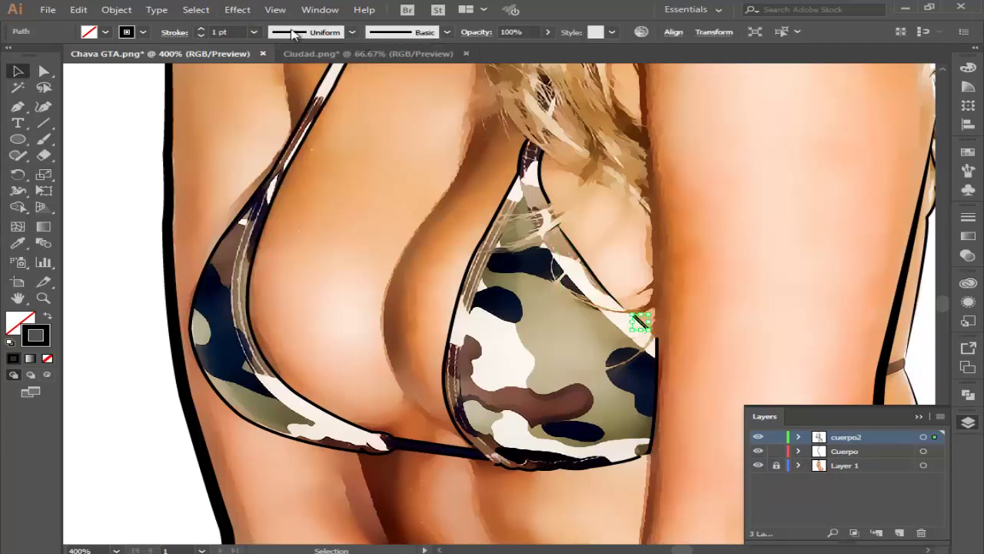
pyautogui.click(448, 32)
pyautogui.click(354, 106)
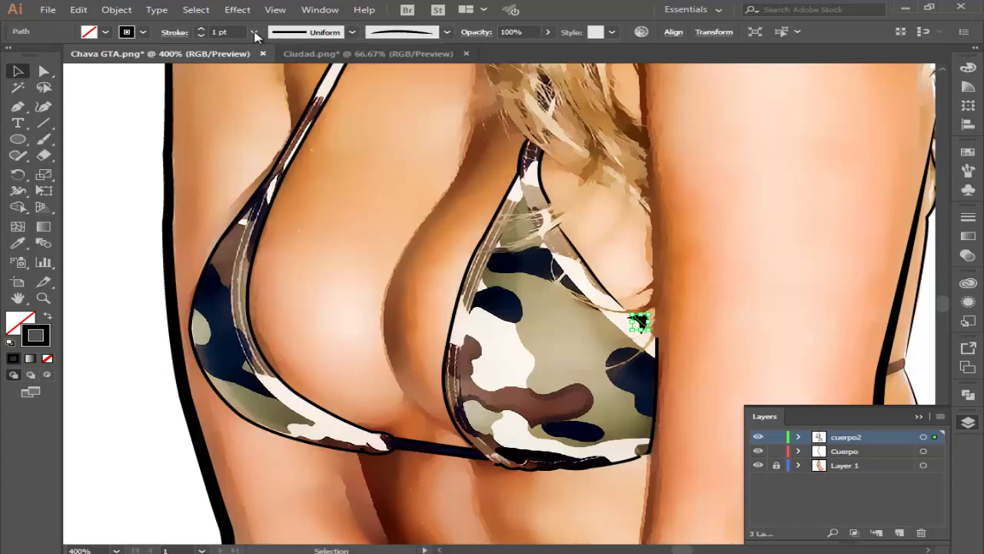
pyautogui.click(253, 32)
pyautogui.click(275, 46)
pyautogui.click(110, 99)
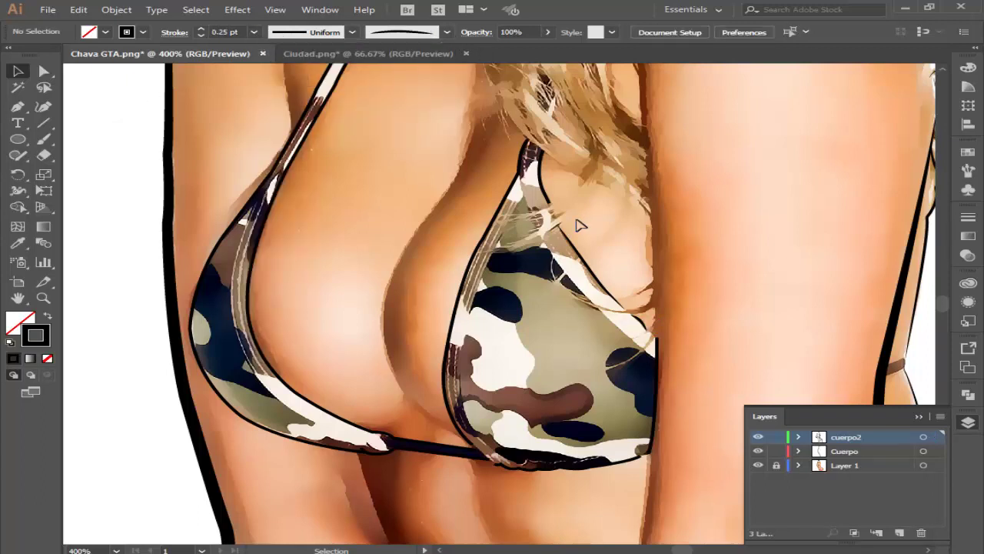
pyautogui.click(542, 181)
pyautogui.click(450, 33)
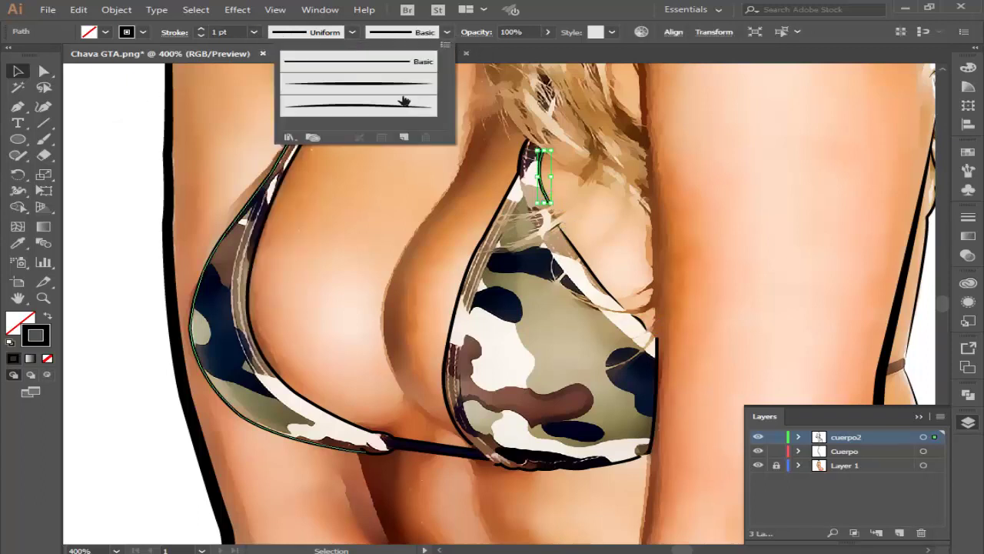
pyautogui.click(327, 95)
pyautogui.click(254, 32)
pyautogui.click(275, 46)
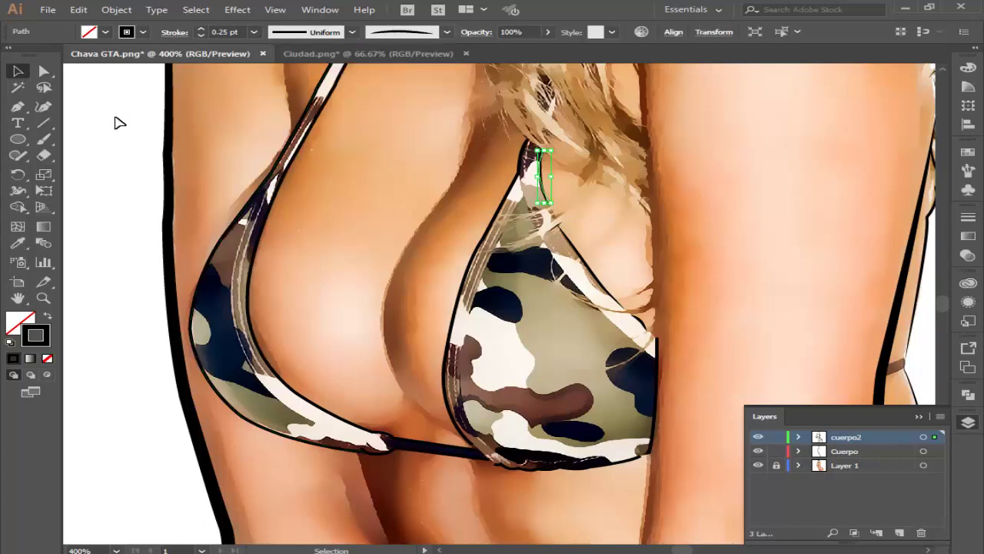
pyautogui.click(111, 128)
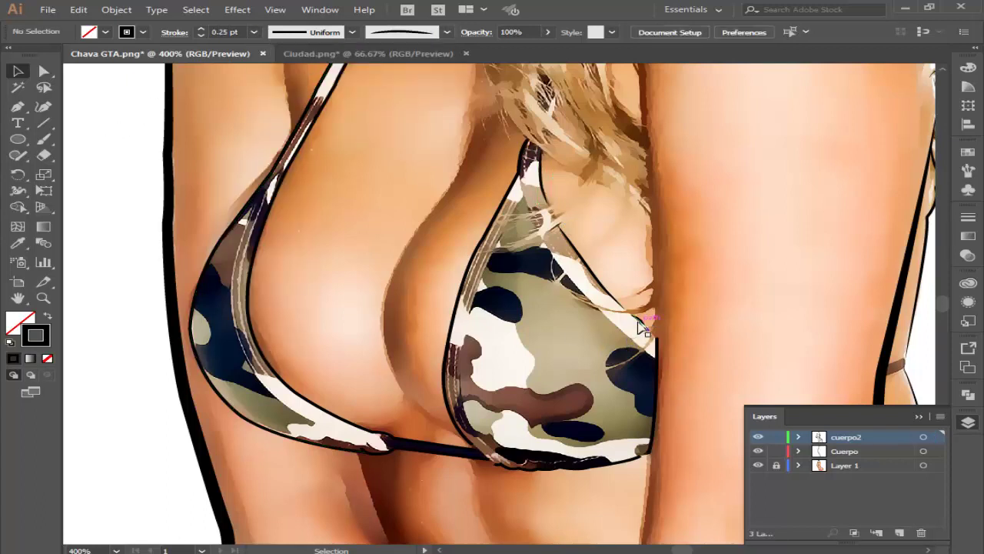
# Step: Give the right cup's outer edge outline a tapered brush at 0.25 pt
pyautogui.click(642, 327)
pyautogui.click(446, 32)
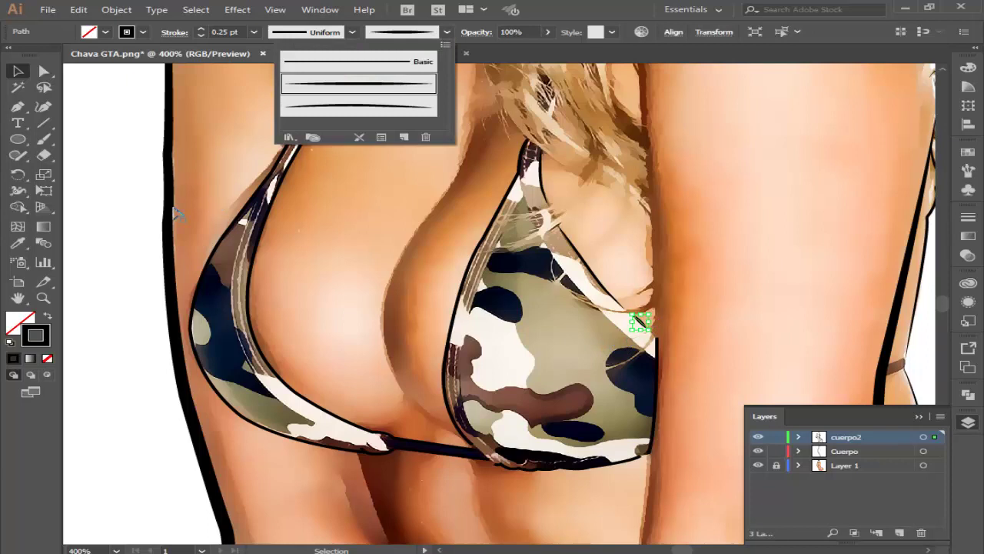
pyautogui.click(127, 220)
pyautogui.click(127, 219)
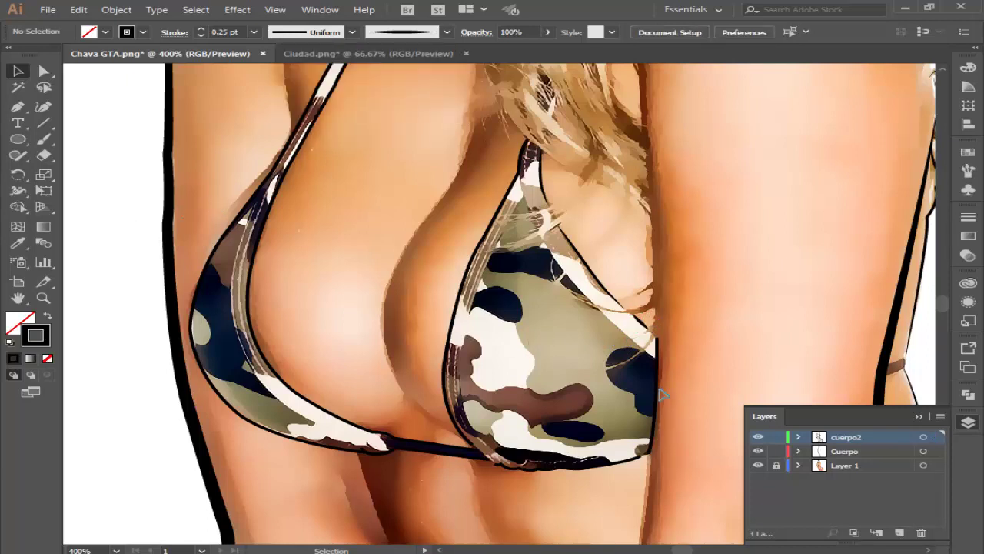
pyautogui.click(659, 393)
pyautogui.click(447, 32)
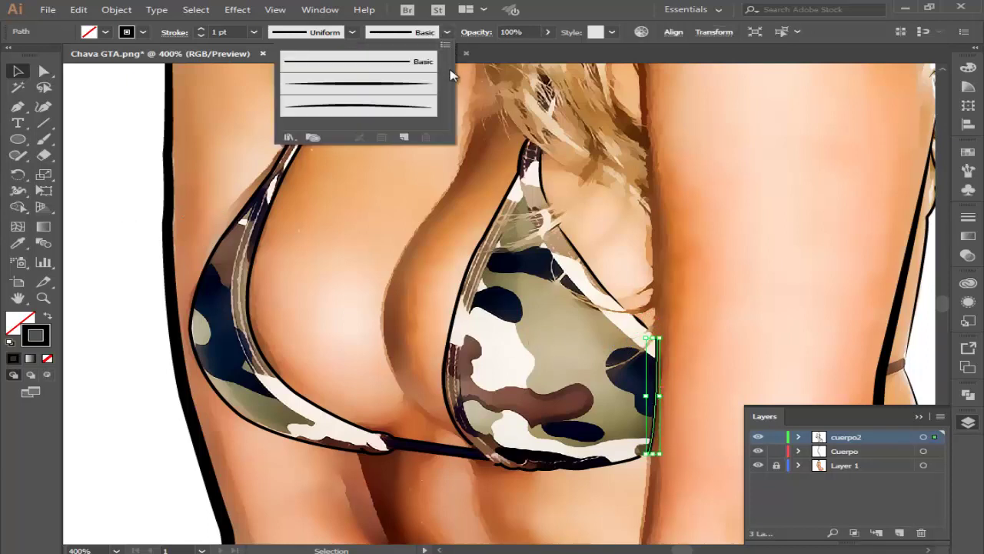
pyautogui.click(402, 90)
pyautogui.click(130, 297)
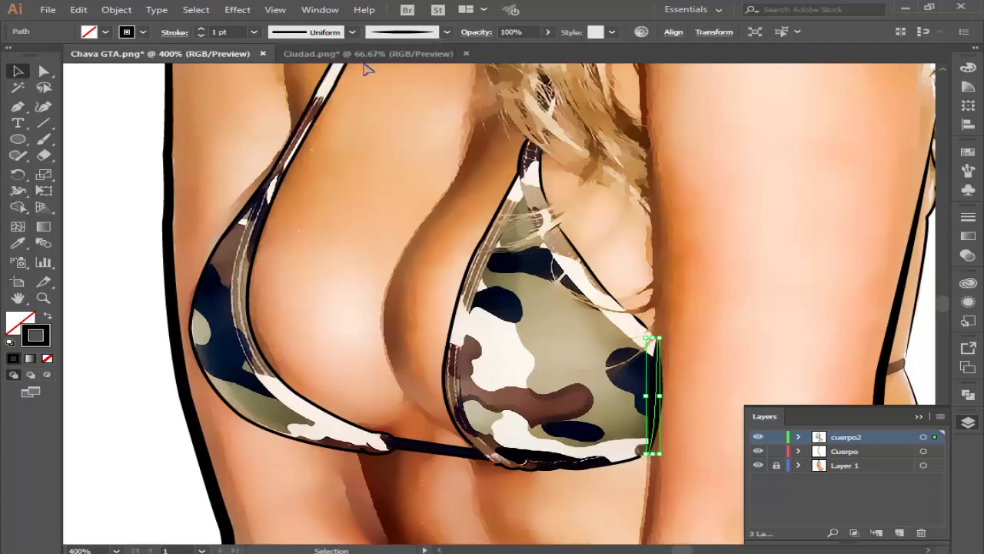
pyautogui.click(351, 32)
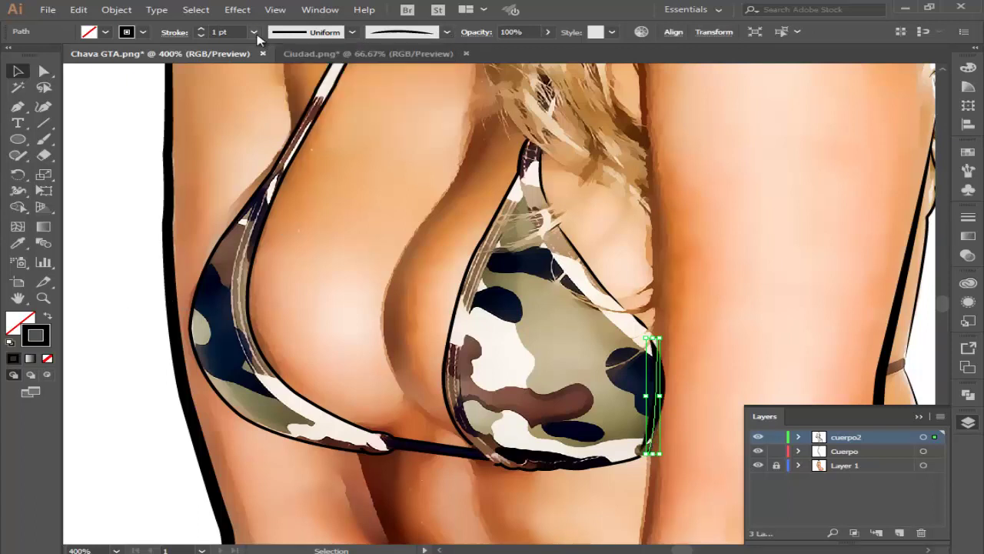
pyautogui.click(254, 33)
pyautogui.click(271, 43)
pyautogui.click(90, 192)
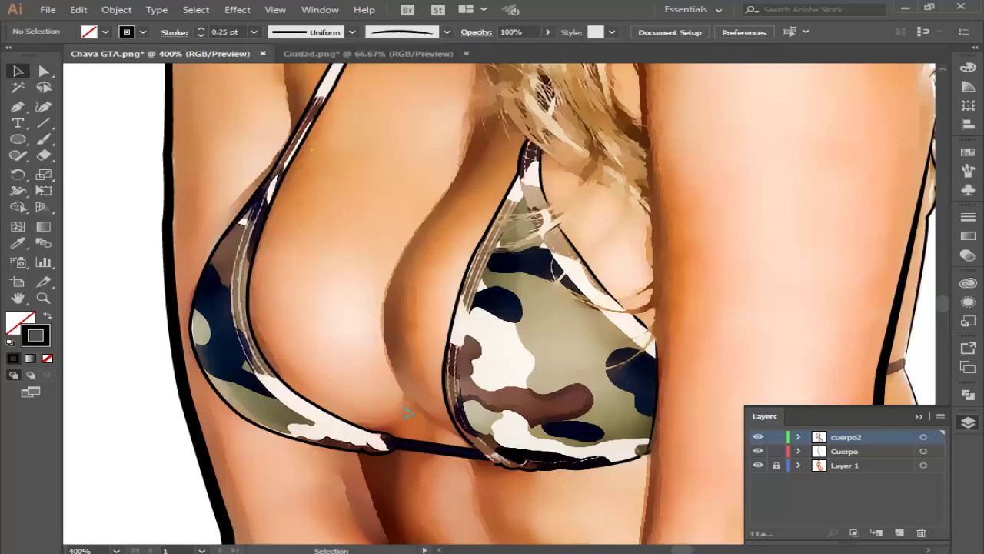
# Step: Taper the cup's lower-edge outline at 0.5 pt and the strap line under the cups
pyautogui.click(514, 467)
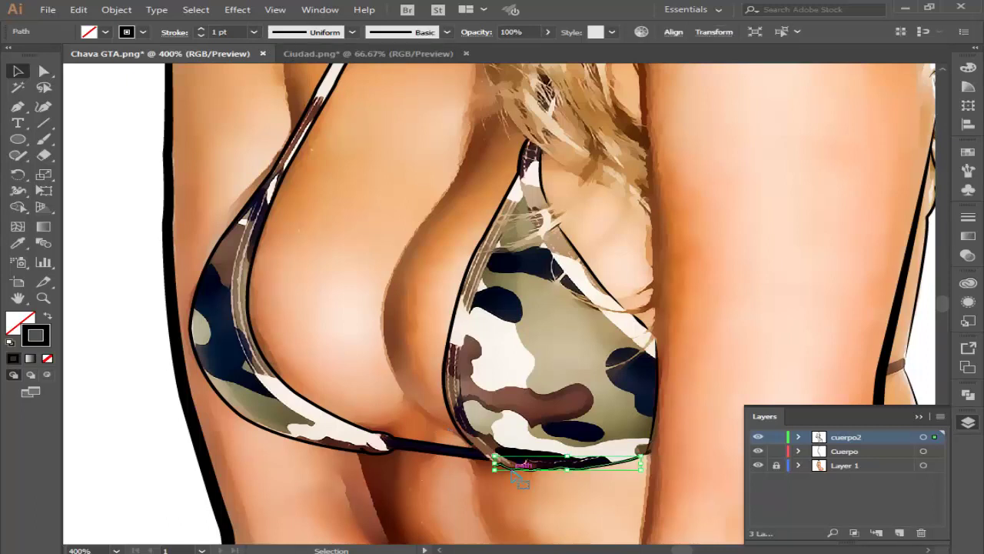
pyautogui.click(446, 32)
pyautogui.click(388, 86)
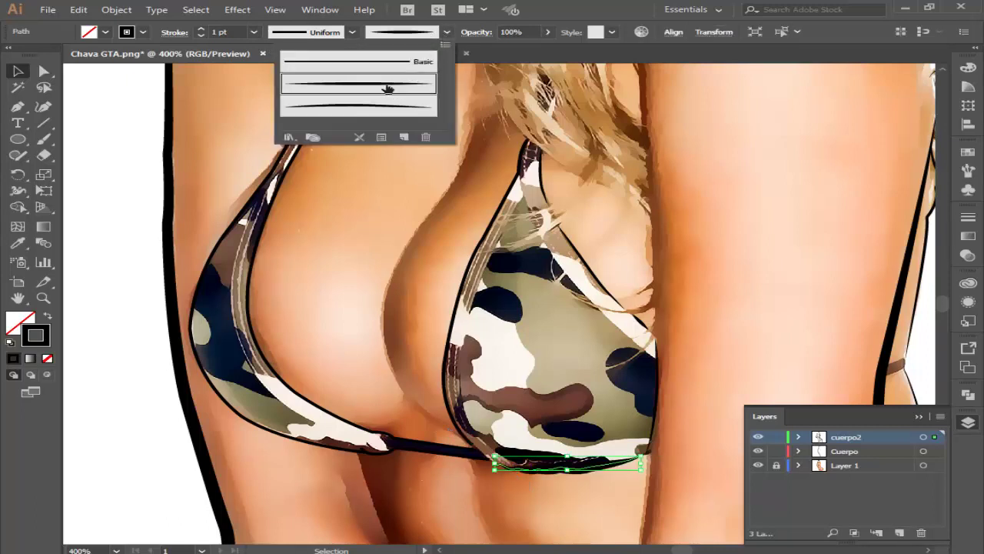
pyautogui.click(253, 32)
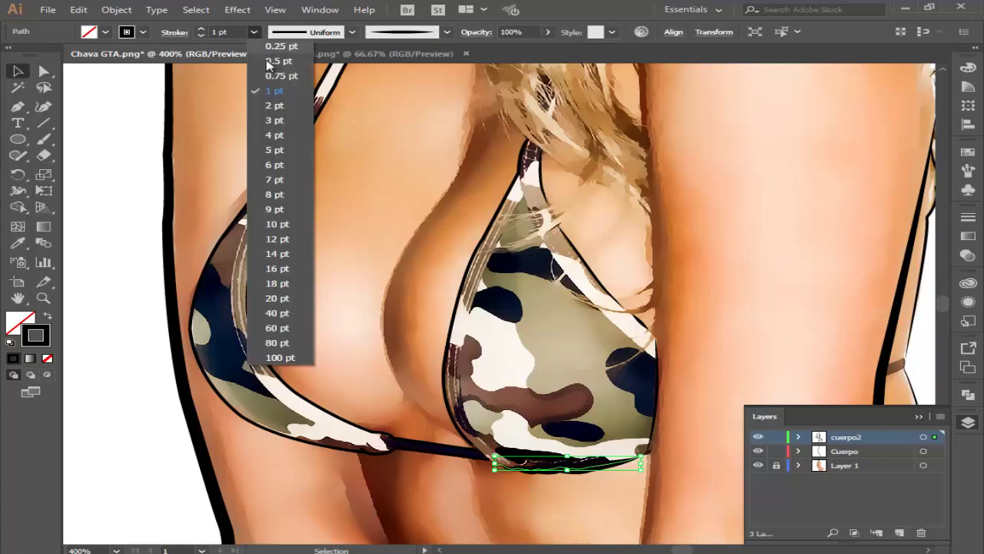
pyautogui.click(254, 41)
pyautogui.click(123, 137)
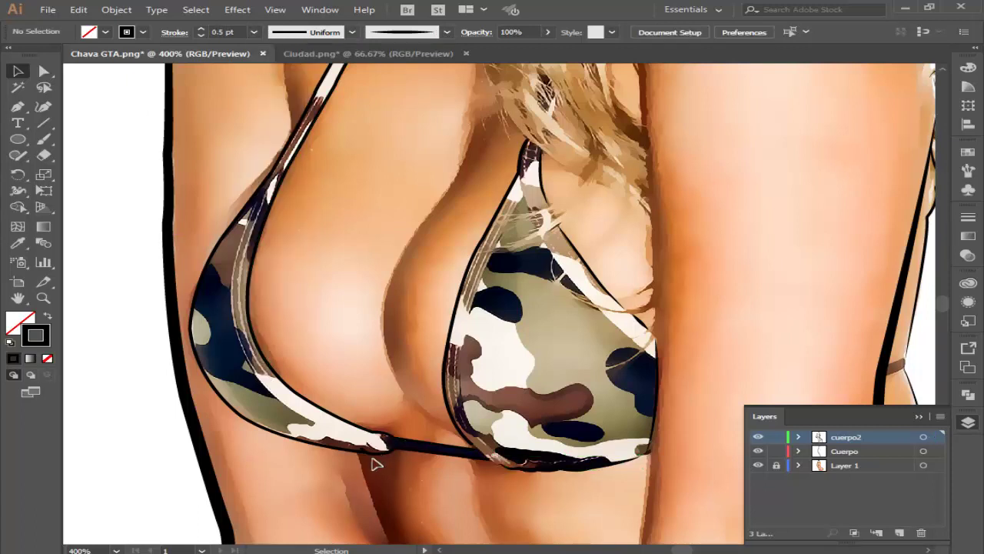
pyautogui.click(419, 454)
pyautogui.click(446, 32)
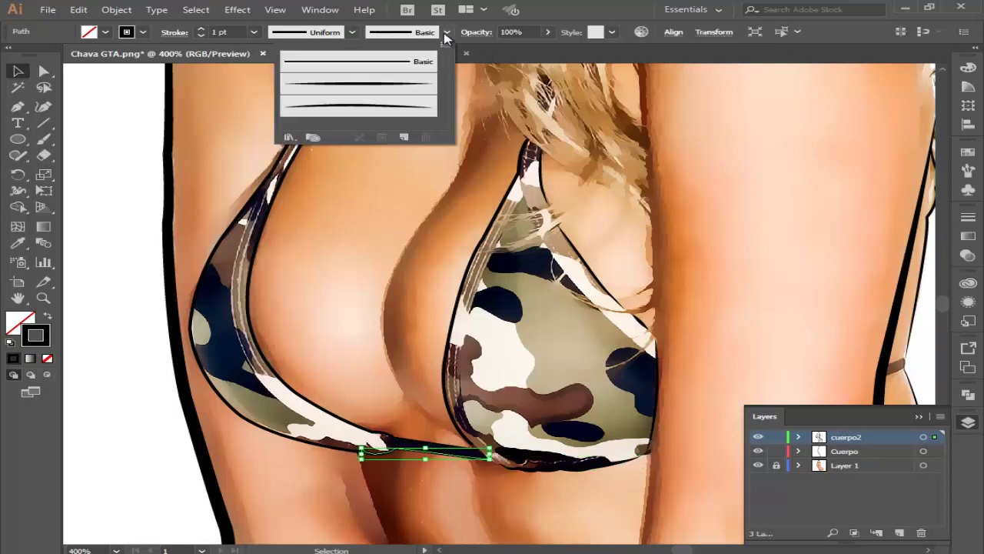
pyautogui.click(388, 85)
pyautogui.click(113, 325)
pyautogui.click(114, 325)
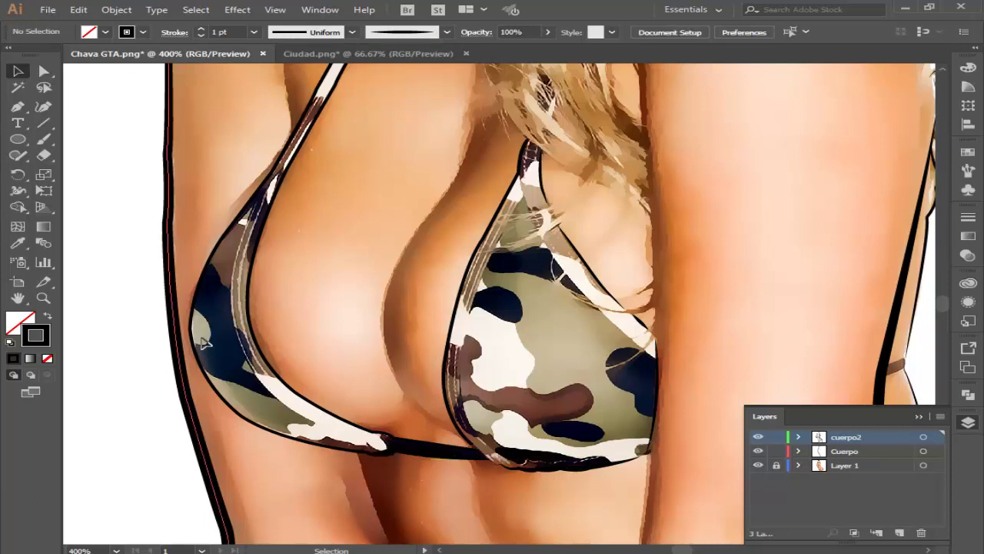
# Step: Give the right cup's inner outline a tapered brush at 0.25 pt
pyautogui.click(329, 448)
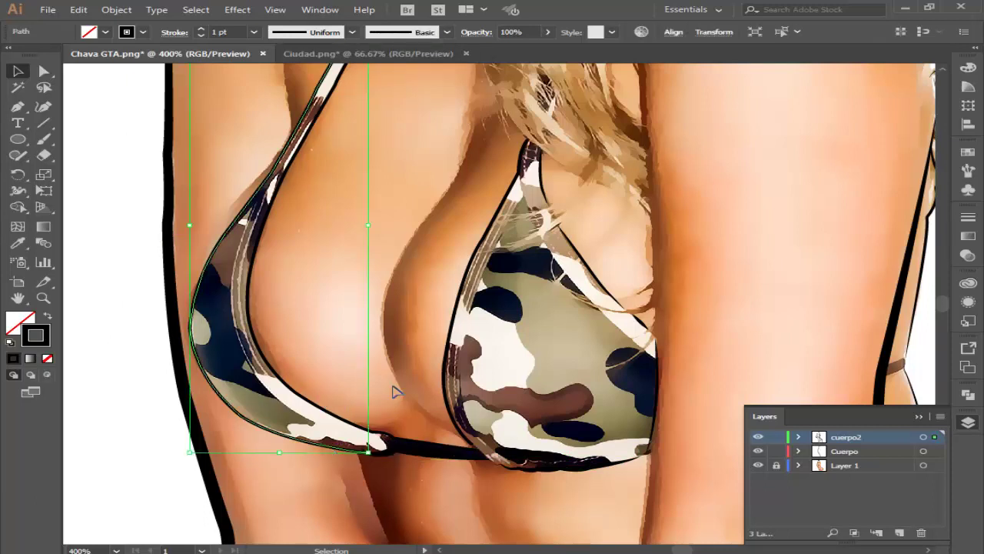
pyautogui.click(449, 373)
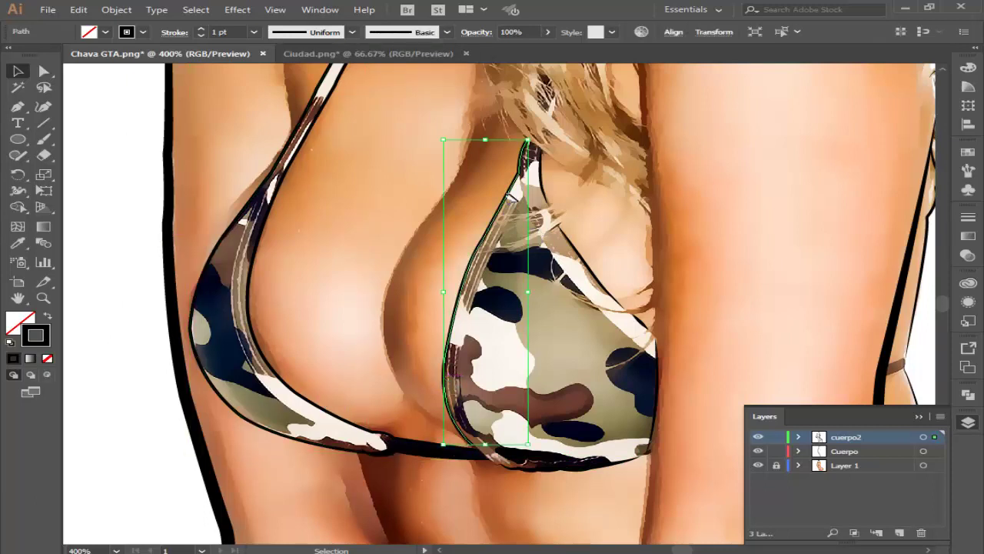
pyautogui.click(449, 33)
pyautogui.click(401, 104)
pyautogui.click(254, 32)
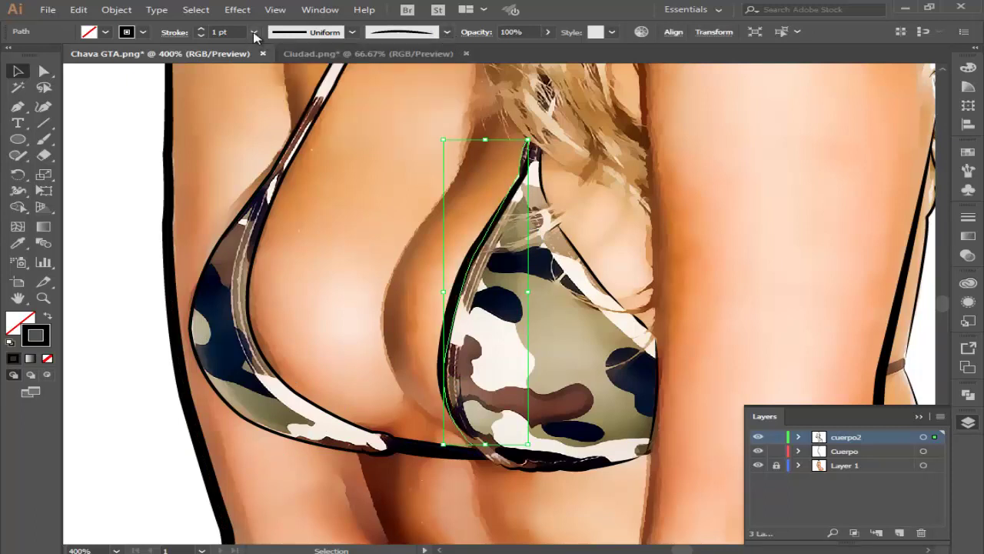
pyautogui.click(254, 32)
pyautogui.click(278, 46)
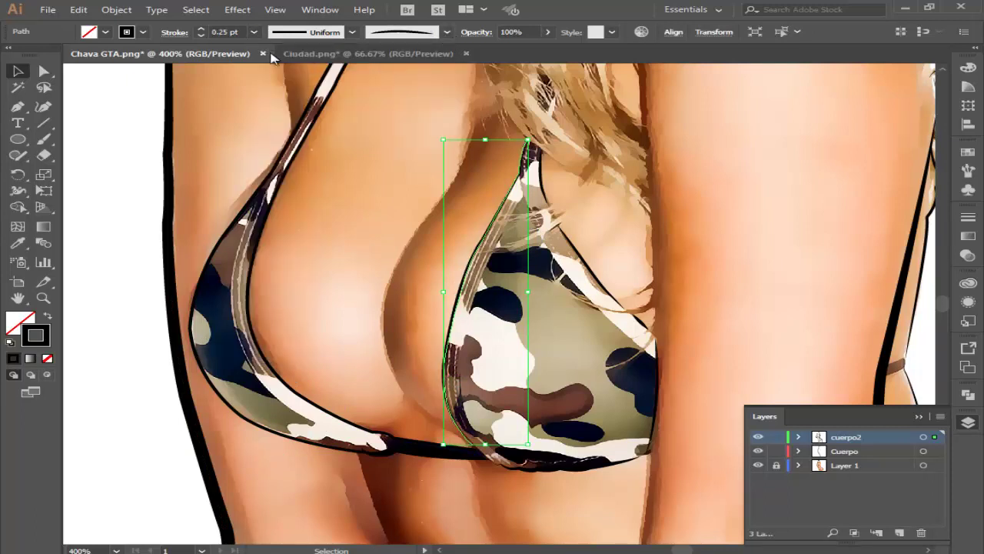
pyautogui.click(108, 257)
# Step: Set another bikini outline path's stroke weight to 1 pt
pyautogui.click(474, 312)
pyautogui.click(445, 32)
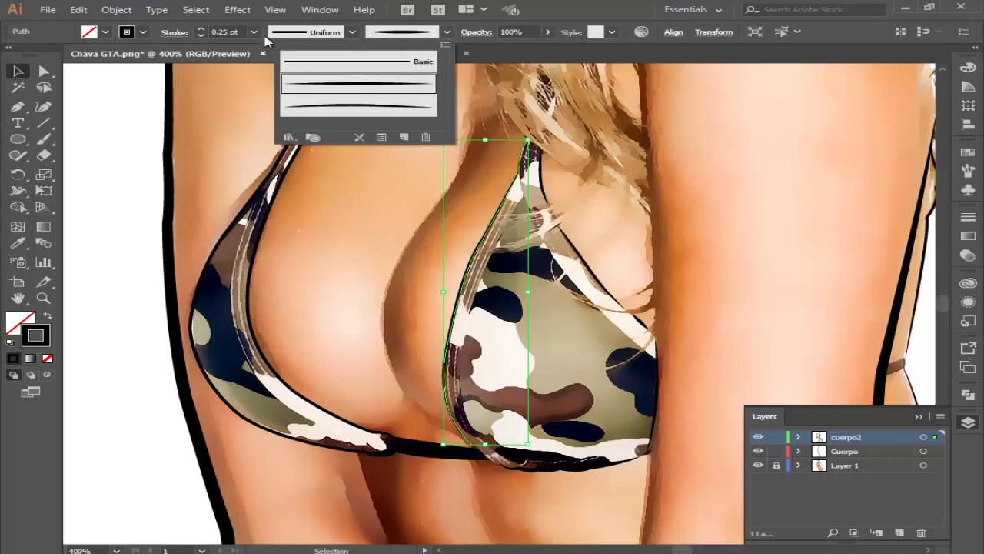
pyautogui.click(253, 31)
pyautogui.click(270, 98)
pyautogui.click(93, 162)
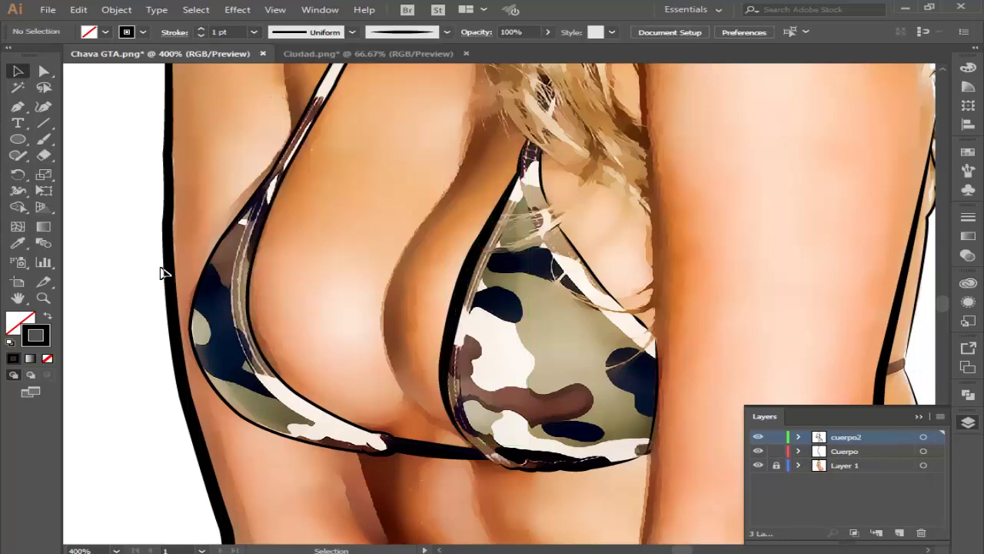
# Step: Settle the right cup's inner outline at 0.5 pt after trying 0.75 pt
pyautogui.click(492, 196)
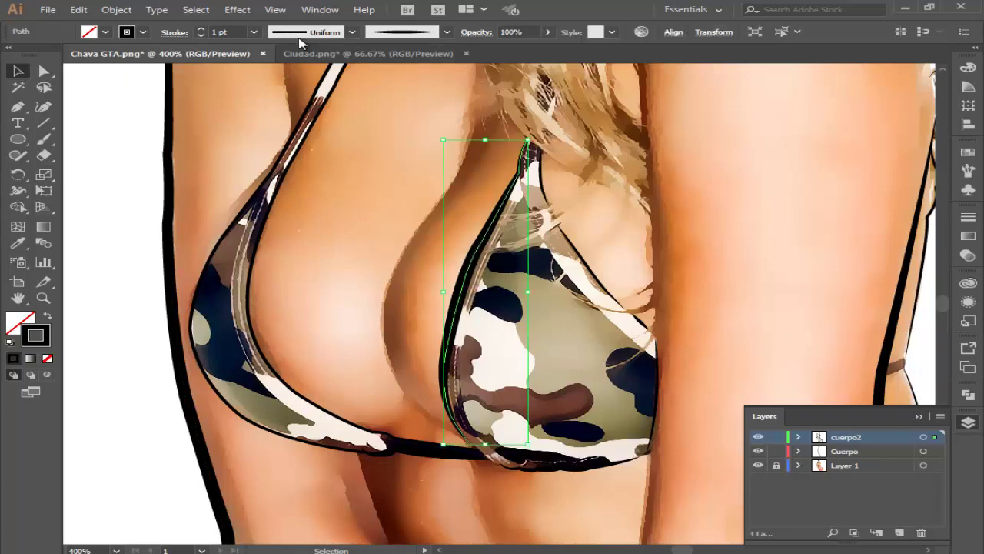
pyautogui.click(299, 38)
pyautogui.click(263, 34)
pyautogui.click(254, 32)
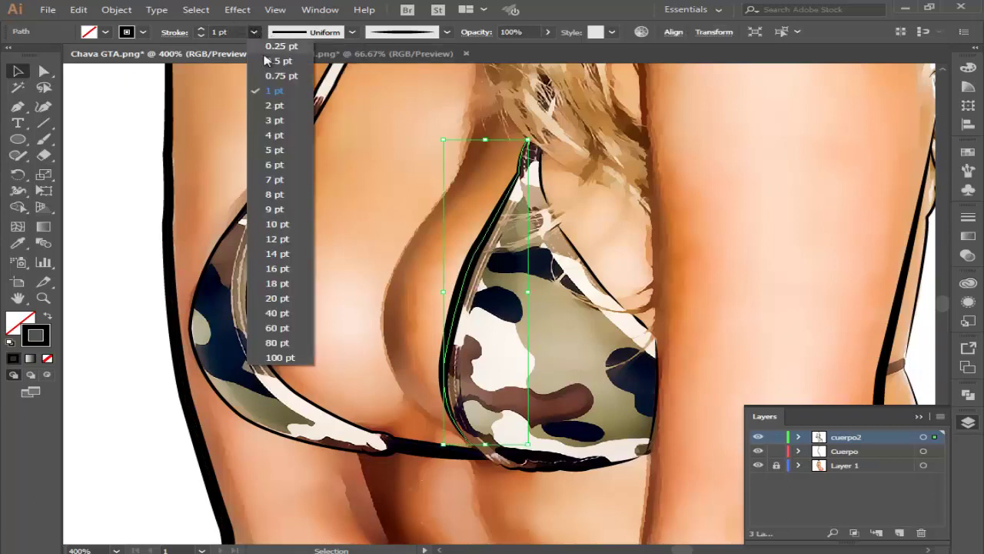
pyautogui.click(265, 76)
pyautogui.click(252, 35)
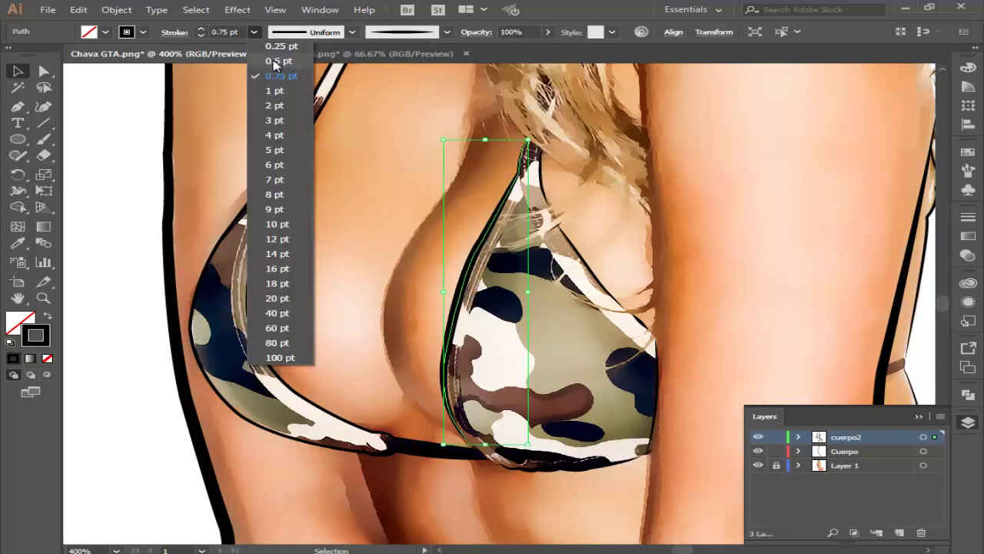
pyautogui.click(274, 61)
pyautogui.click(131, 256)
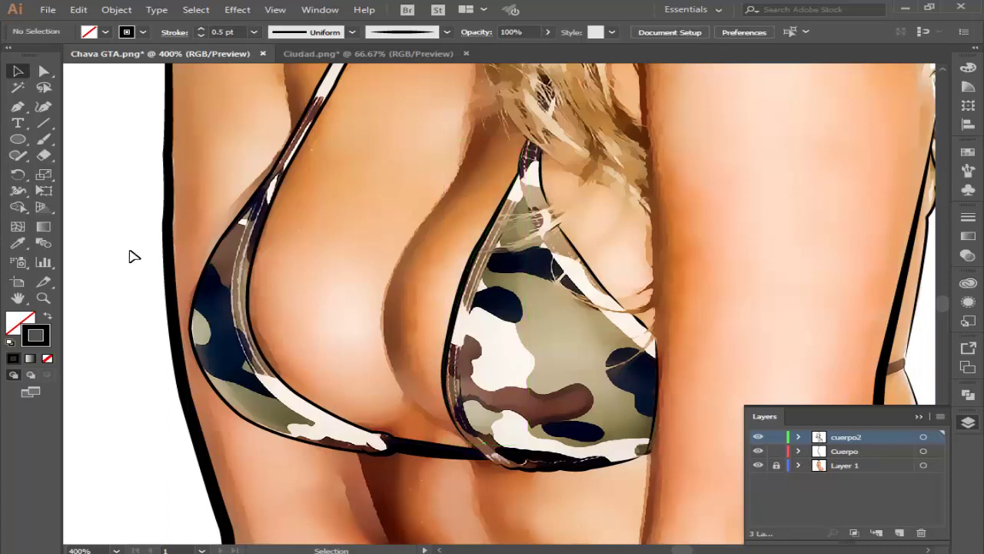
pyautogui.click(302, 402)
# Step: Give the left cup outline a tapered brush stroke at 0.5 pt
pyautogui.scroll(2, 297, 369)
pyautogui.scroll(2, 288, 292)
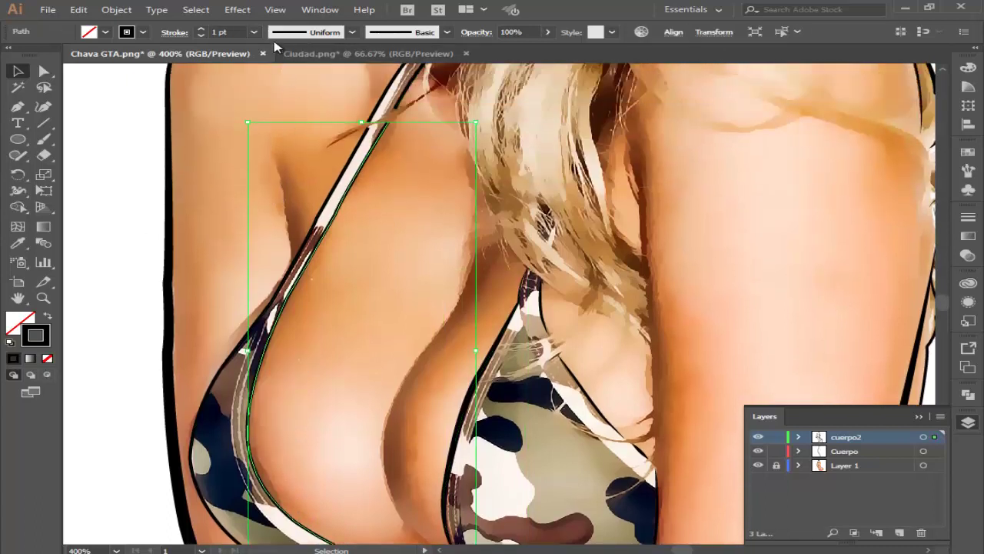
pyautogui.click(254, 32)
pyautogui.click(447, 31)
pyautogui.click(447, 31)
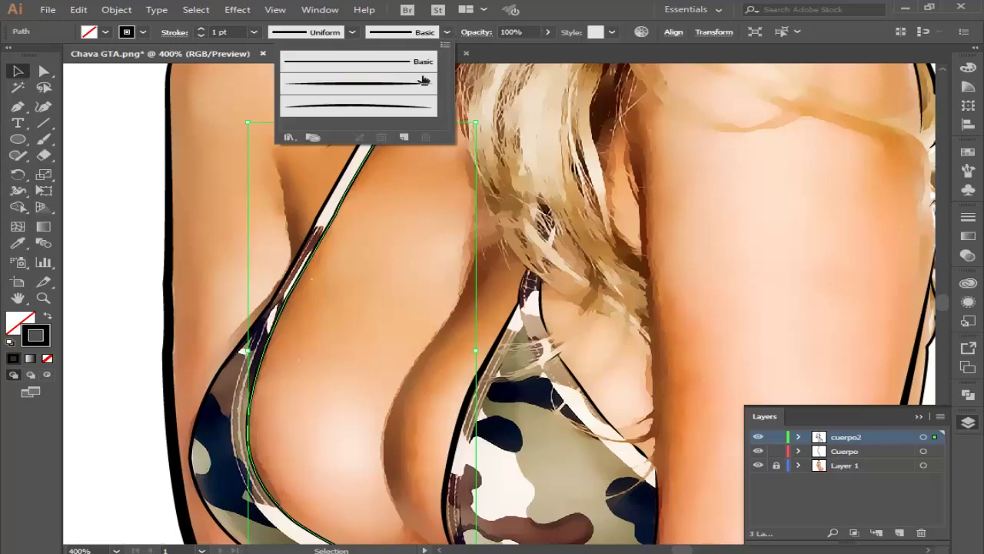
pyautogui.click(369, 108)
pyautogui.click(253, 32)
pyautogui.click(274, 61)
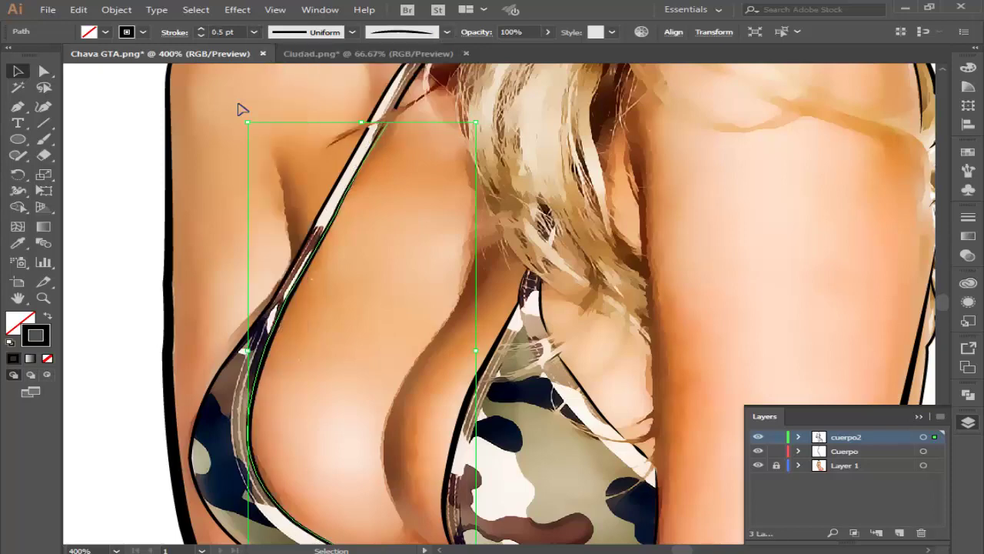
pyautogui.click(129, 246)
# Step: Give the short strap piece near the neck a tapered 0.25 pt stroke
pyautogui.scroll(-2, 127, 244)
pyautogui.scroll(3, 203, 257)
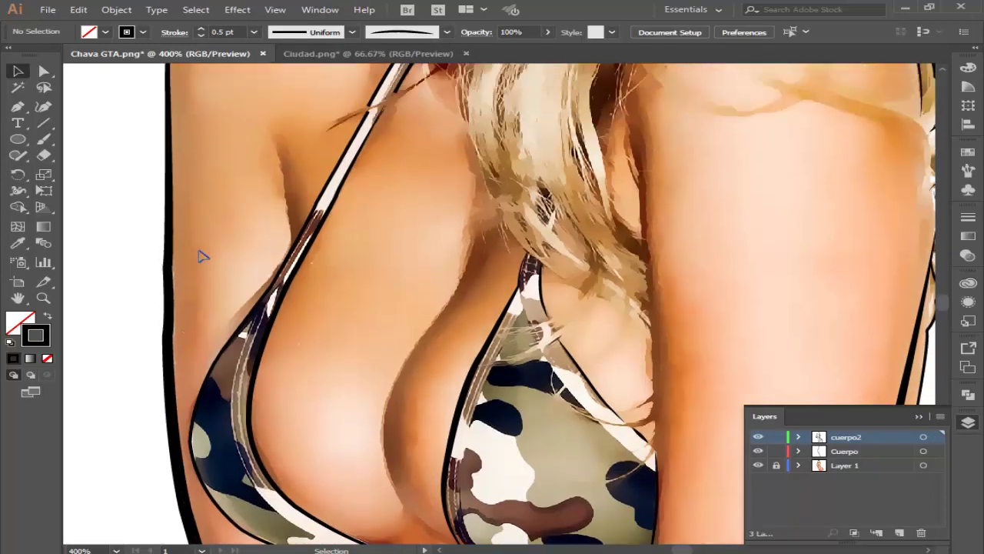
pyautogui.scroll(1, 204, 257)
pyautogui.scroll(-2, 212, 256)
pyautogui.scroll(-3, 238, 257)
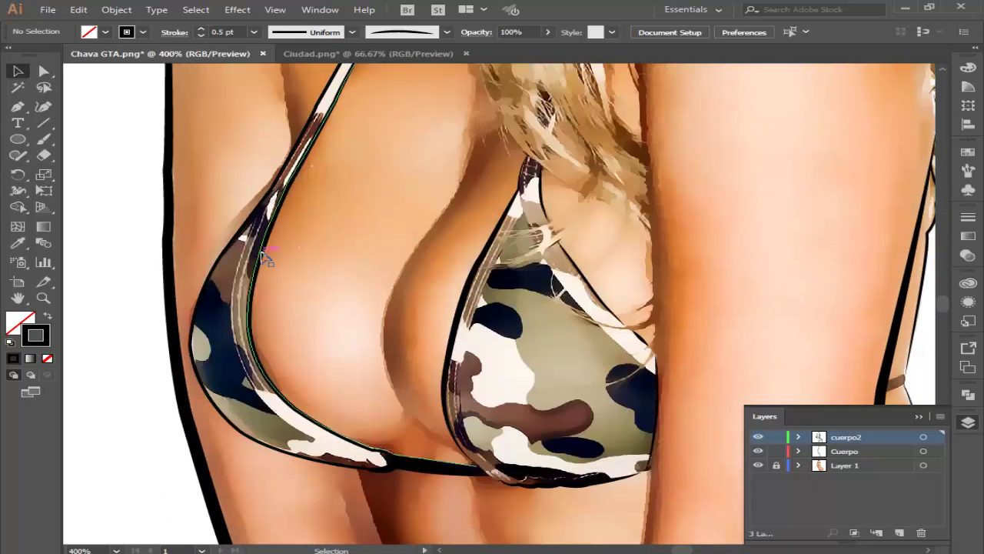
pyautogui.scroll(4, 456, 248)
pyautogui.scroll(3, 456, 247)
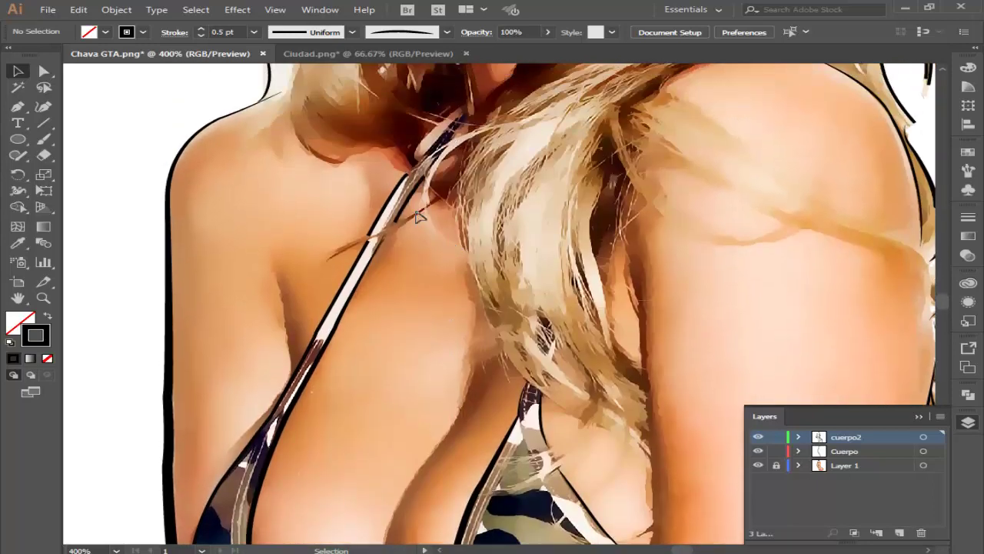
pyautogui.click(417, 215)
pyautogui.click(447, 32)
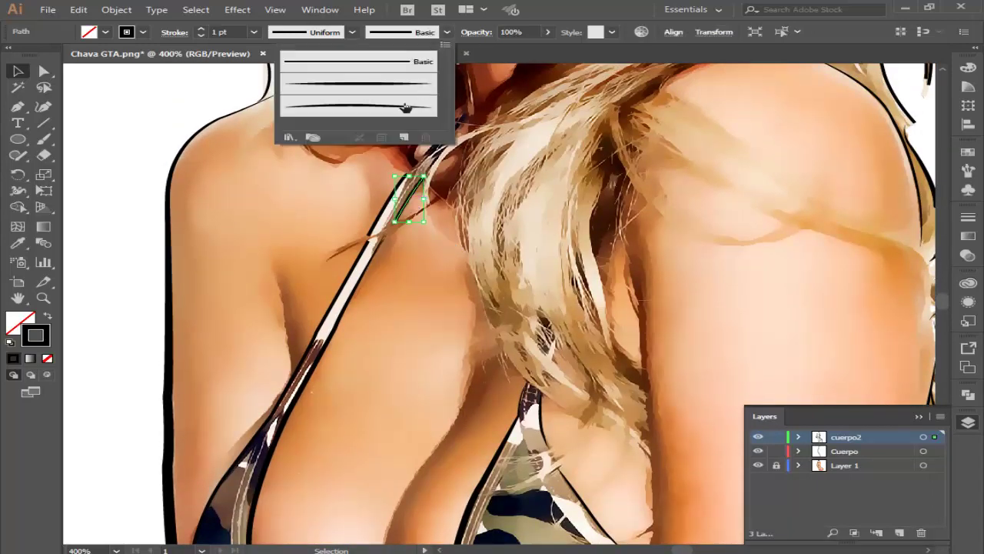
pyautogui.click(406, 108)
pyautogui.click(254, 32)
pyautogui.click(265, 39)
pyautogui.click(123, 144)
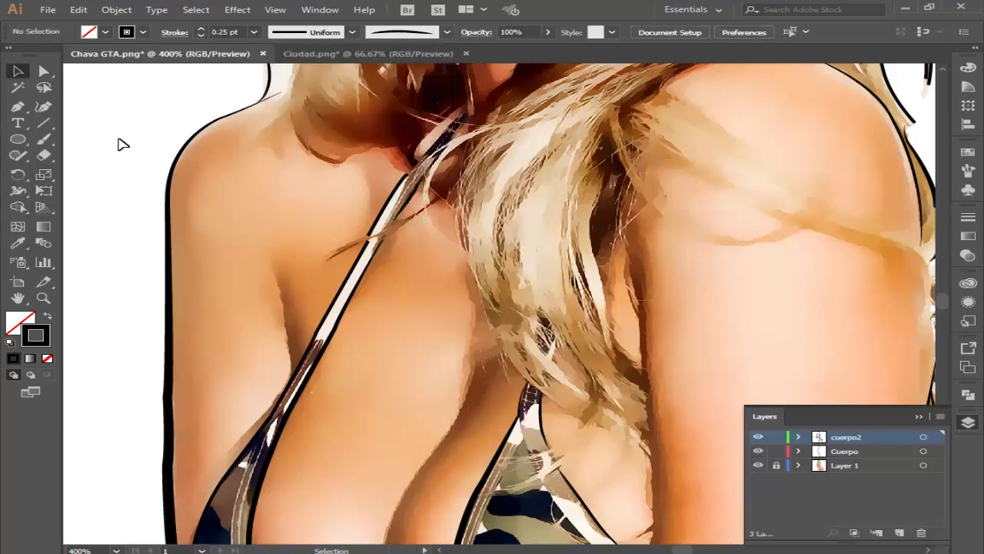
# Step: Give the second neck strap piece a tapered stroke, thinned to 0.25 pt
pyautogui.click(382, 209)
pyautogui.click(446, 31)
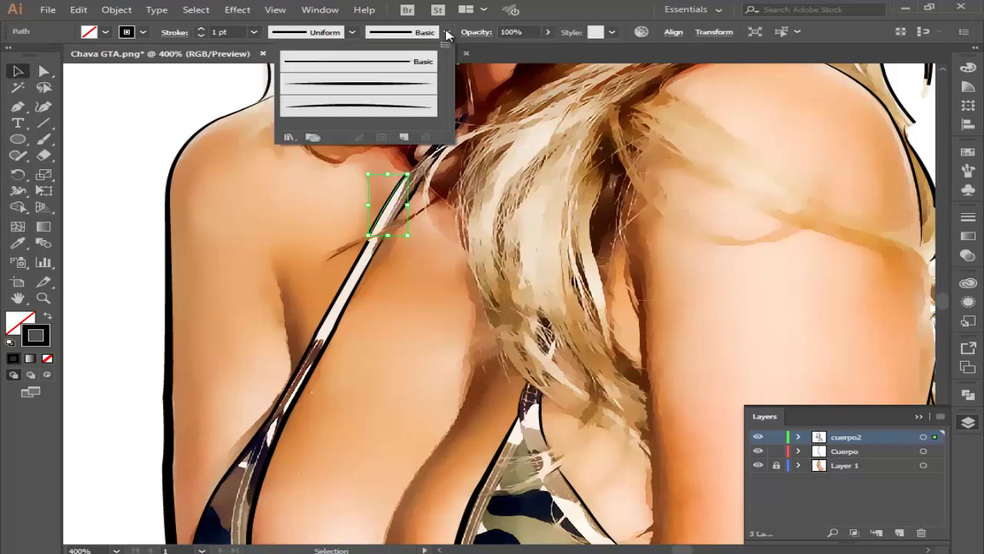
pyautogui.click(393, 98)
pyautogui.click(254, 31)
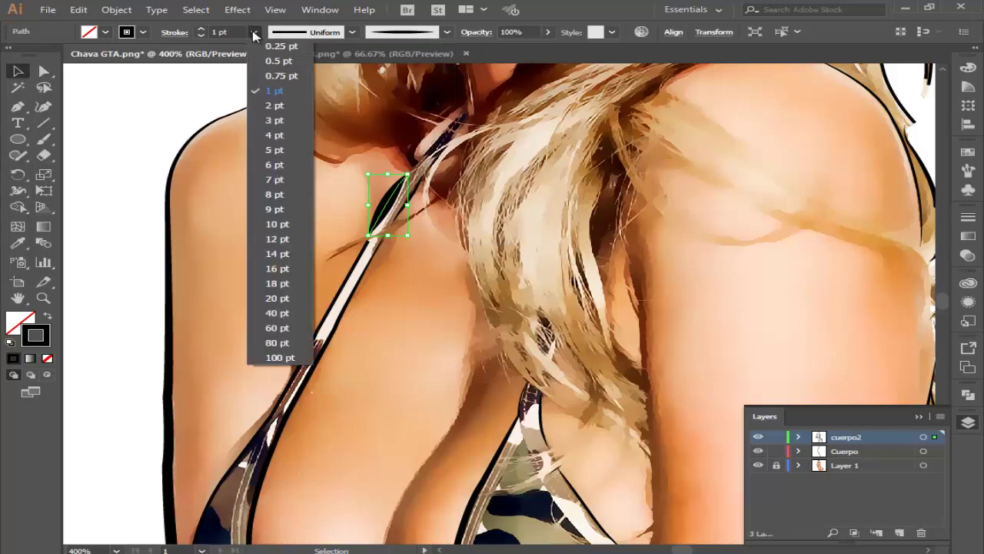
pyautogui.click(269, 55)
pyautogui.click(254, 32)
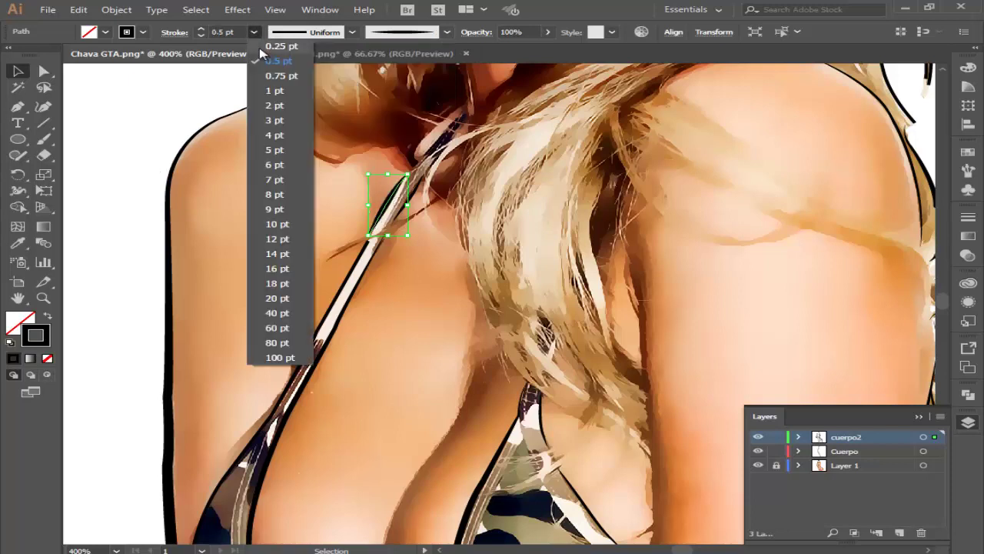
pyautogui.click(269, 43)
pyautogui.click(138, 125)
# Step: Give the strap outline along the left cup a tapered 0.5 pt stroke
pyautogui.scroll(-3, 139, 153)
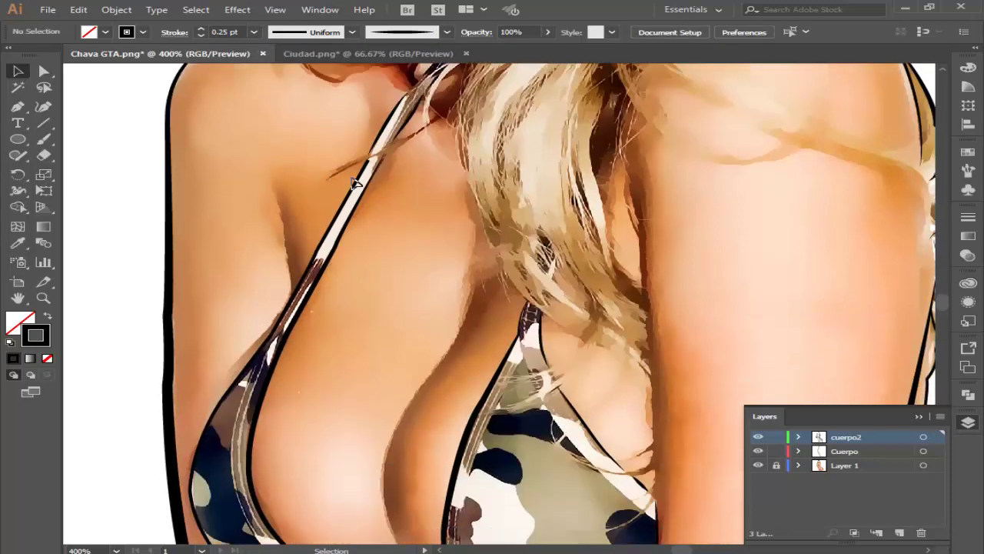
pyautogui.click(358, 187)
pyautogui.click(447, 32)
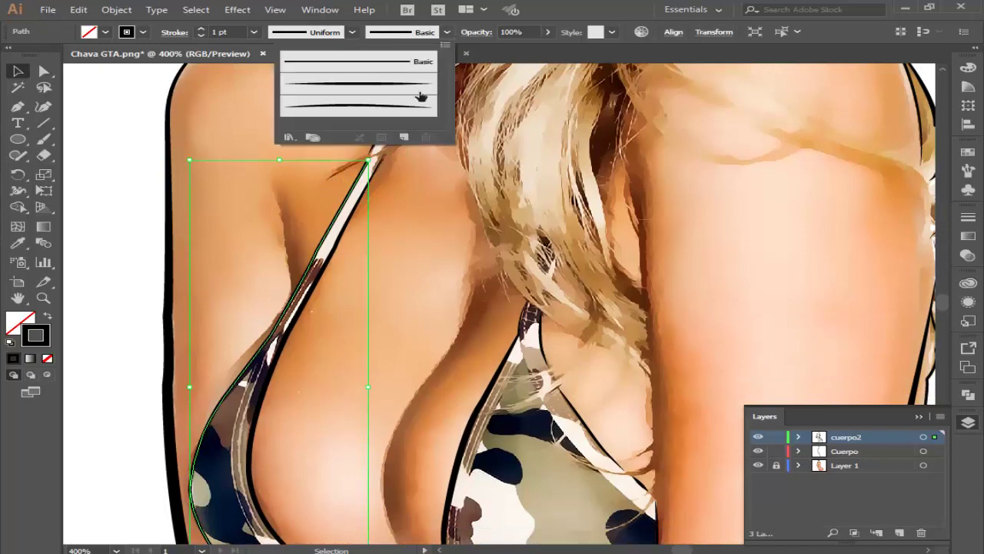
pyautogui.click(390, 108)
pyautogui.click(273, 61)
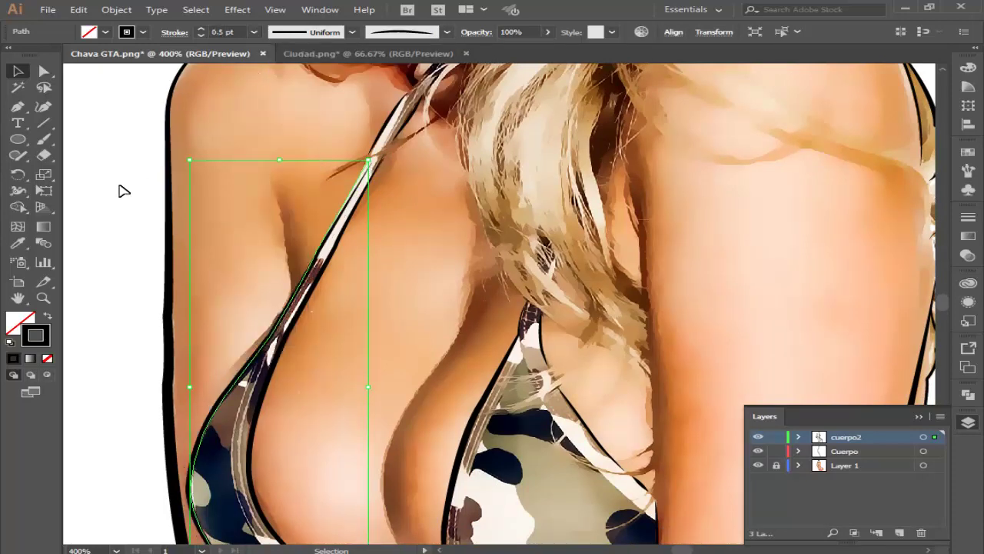
pyautogui.click(105, 199)
# Step: Pull the strap outline's top anchor point up and left with Direct Selection, then deselect
pyautogui.scroll(-5, 106, 200)
pyautogui.scroll(-1, 123, 208)
pyautogui.scroll(2, 154, 227)
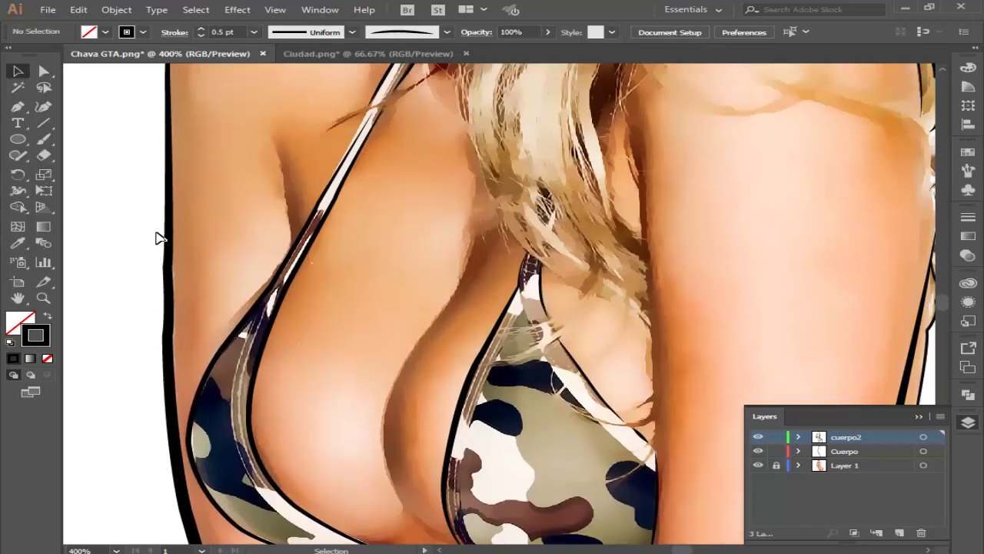
pyautogui.scroll(2, 315, 133)
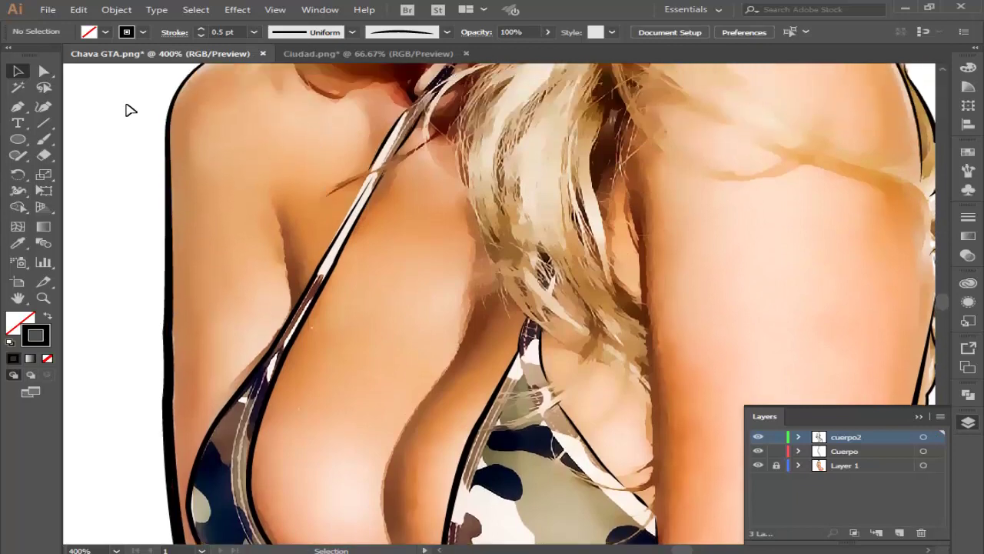
pyautogui.click(44, 71)
pyautogui.scroll(3, 374, 176)
pyautogui.click(355, 223)
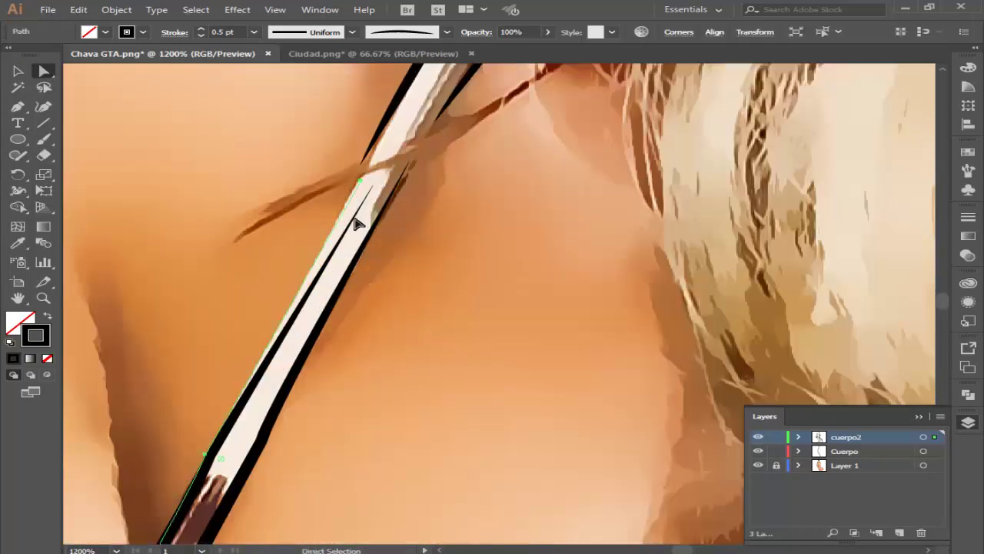
pyautogui.moveTo(361, 182); pyautogui.dragTo(346, 171)
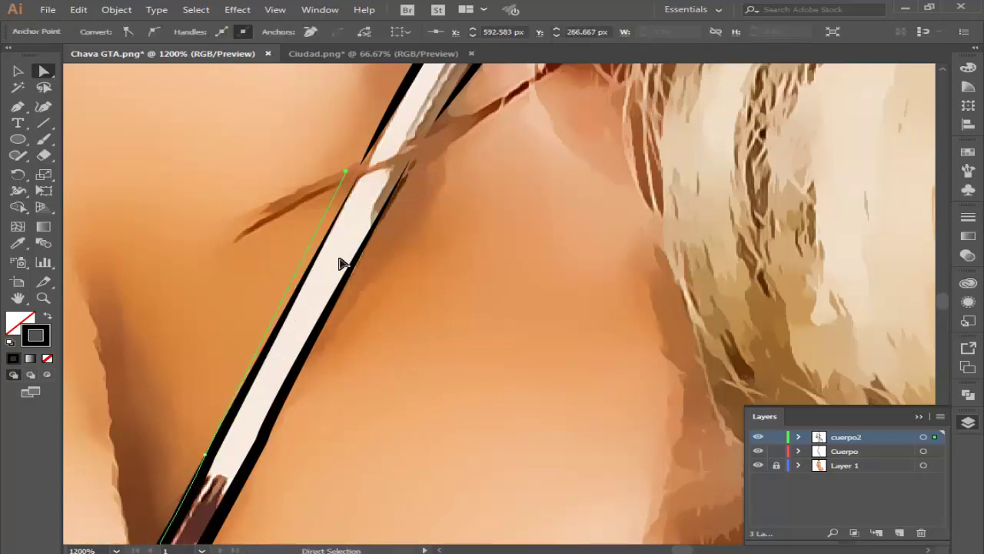
pyautogui.scroll(-4, 343, 264)
pyautogui.click(18, 71)
# Step: Thin the outline around the clasped hands from 1 pt to 0.5 pt
pyautogui.click(172, 138)
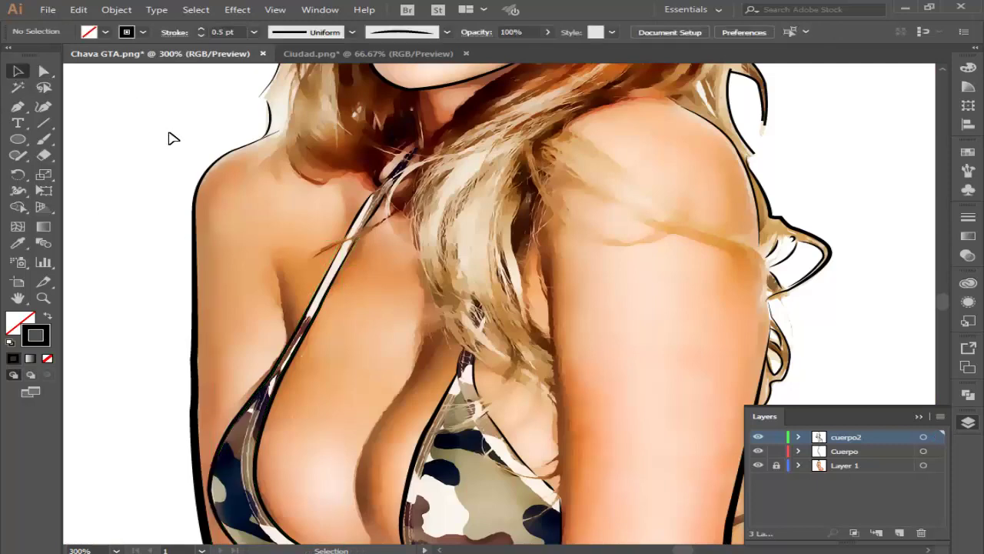
pyautogui.scroll(-3, 174, 154)
pyautogui.scroll(-2, 492, 342)
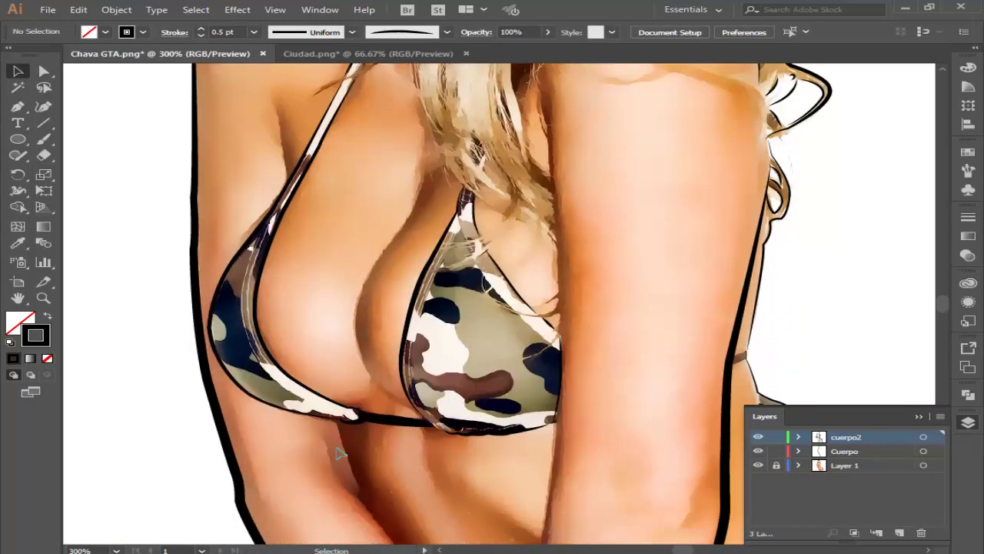
pyautogui.scroll(-3, 446, 350)
pyautogui.scroll(-4, 392, 355)
pyautogui.scroll(-2, 376, 359)
pyautogui.scroll(-2, 438, 376)
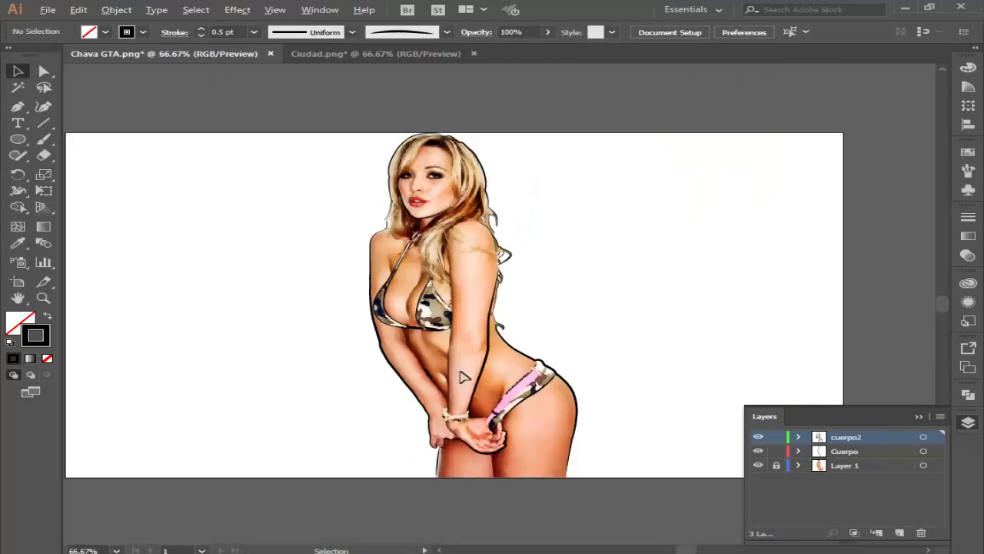
pyautogui.scroll(1, 460, 377)
pyautogui.scroll(1, 596, 440)
pyautogui.scroll(1, 516, 428)
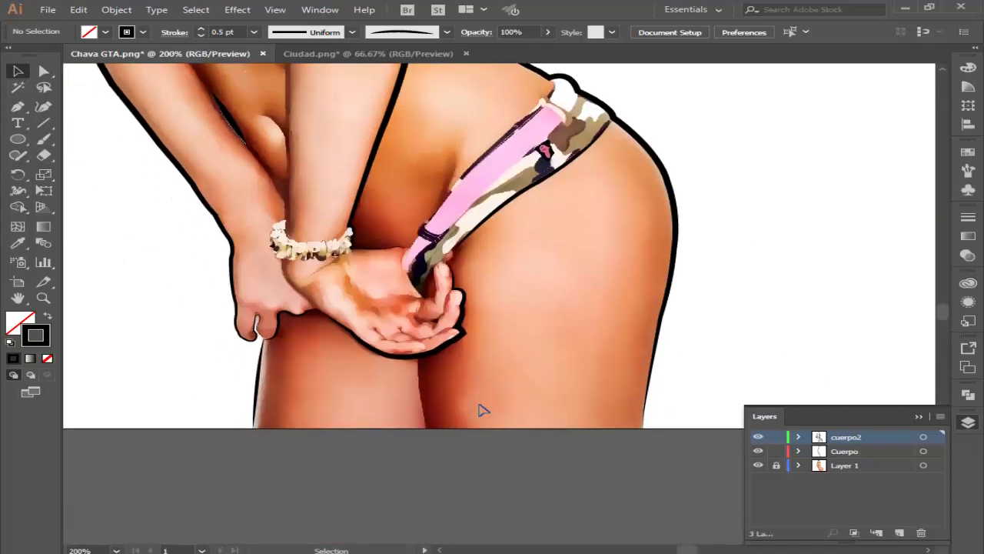
pyautogui.scroll(2, 421, 401)
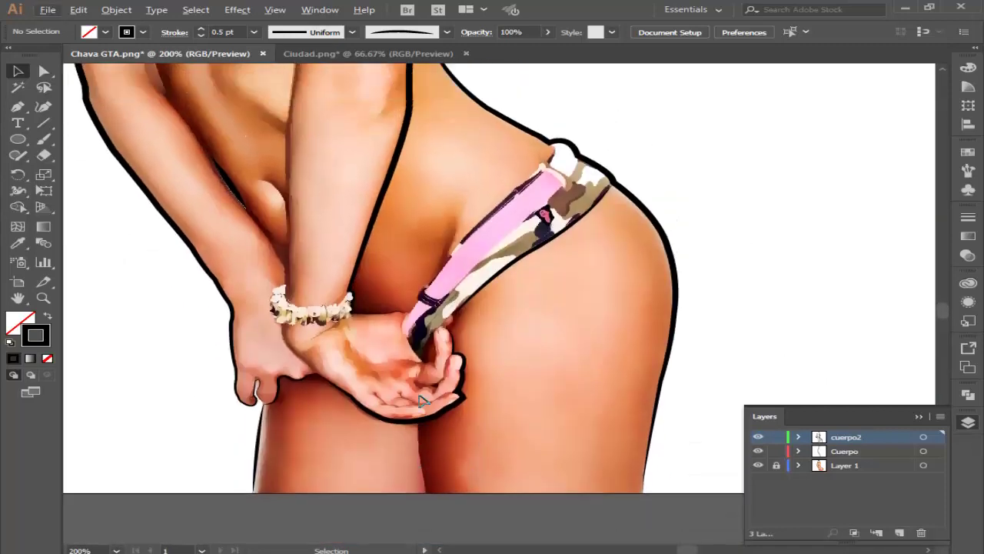
pyautogui.click(444, 410)
pyautogui.click(254, 32)
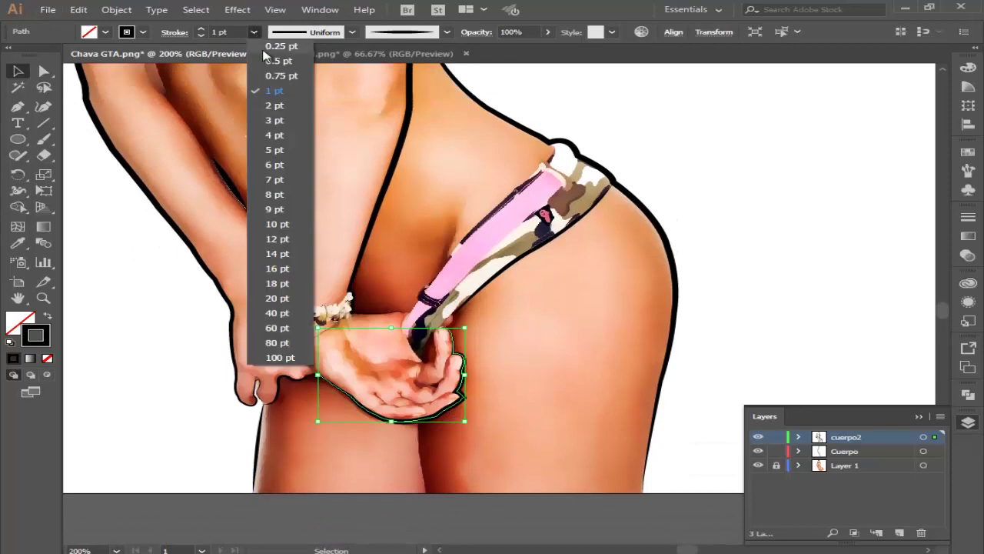
pyautogui.click(279, 45)
pyautogui.click(119, 292)
# Step: Scroll and pan the view to bring the torso into view
pyautogui.scroll(-1, 133, 285)
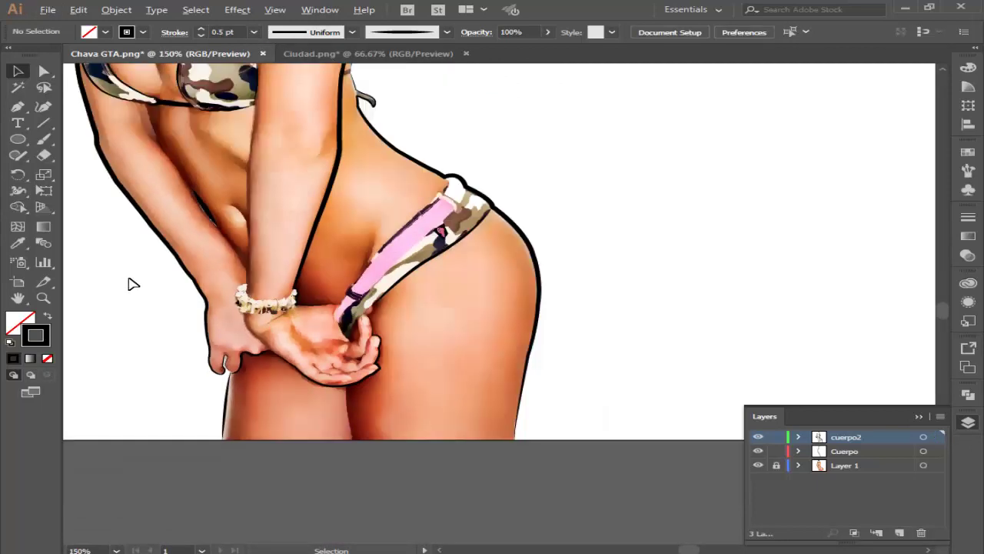
pyautogui.scroll(1, 109, 284)
pyautogui.scroll(3, 110, 284)
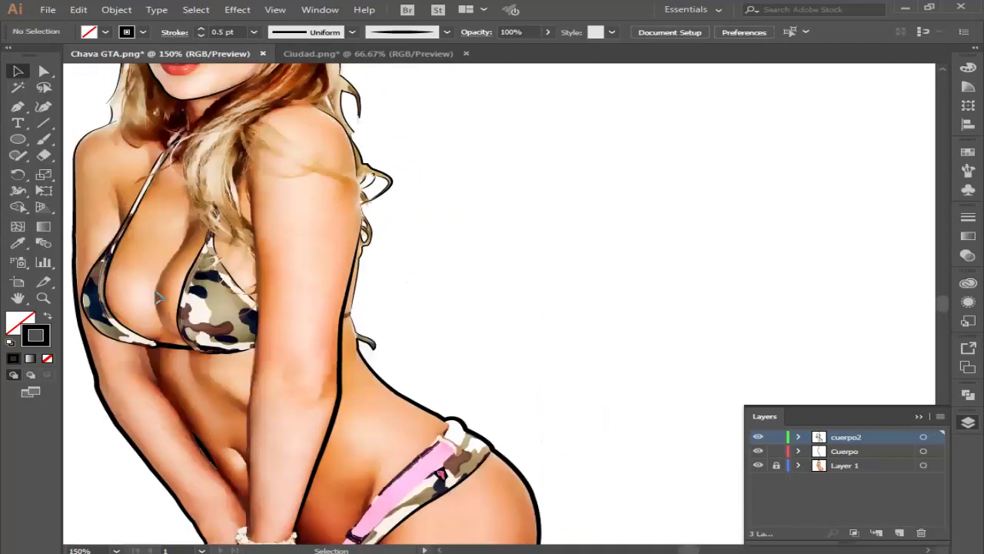
pyautogui.scroll(2, 163, 281)
pyautogui.scroll(1, 163, 282)
pyautogui.scroll(3, 170, 265)
pyautogui.scroll(1, 173, 258)
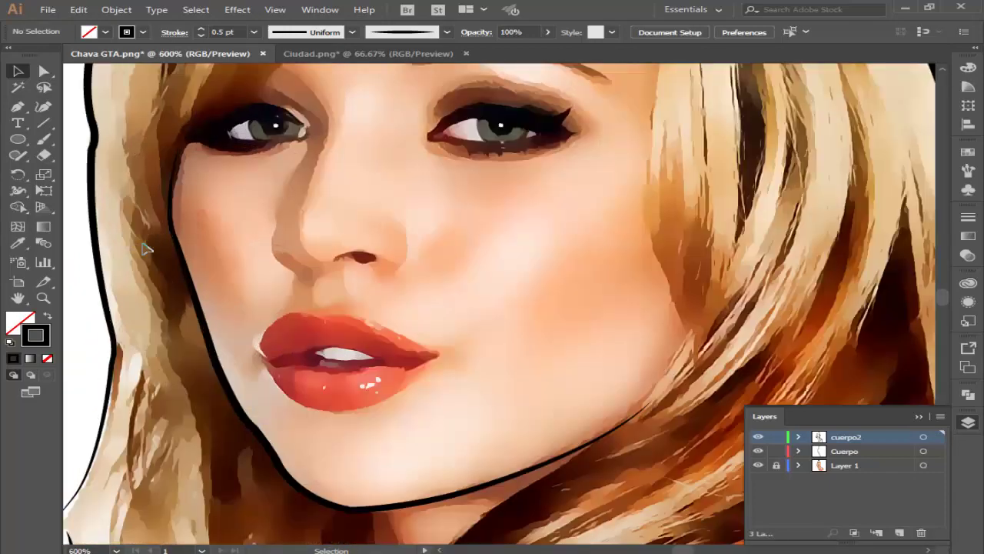
pyautogui.scroll(1, 181, 250)
pyautogui.scroll(-4, 181, 252)
pyautogui.scroll(-1, 169, 285)
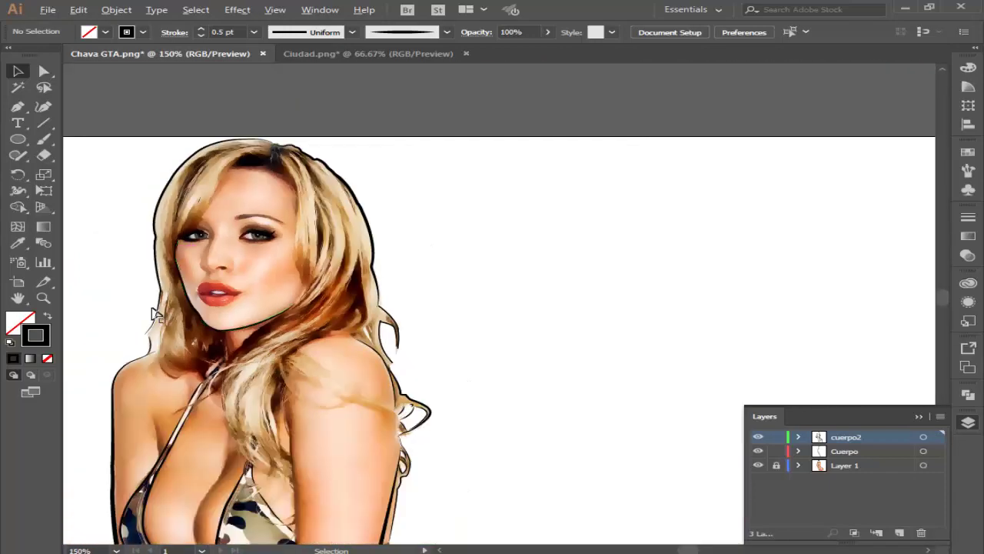
pyautogui.scroll(-2, 154, 319)
pyautogui.scroll(3, 154, 319)
pyautogui.click(17, 298)
pyautogui.moveTo(306, 315); pyautogui.dragTo(502, 233)
pyautogui.scroll(-1, 502, 232)
pyautogui.click(17, 71)
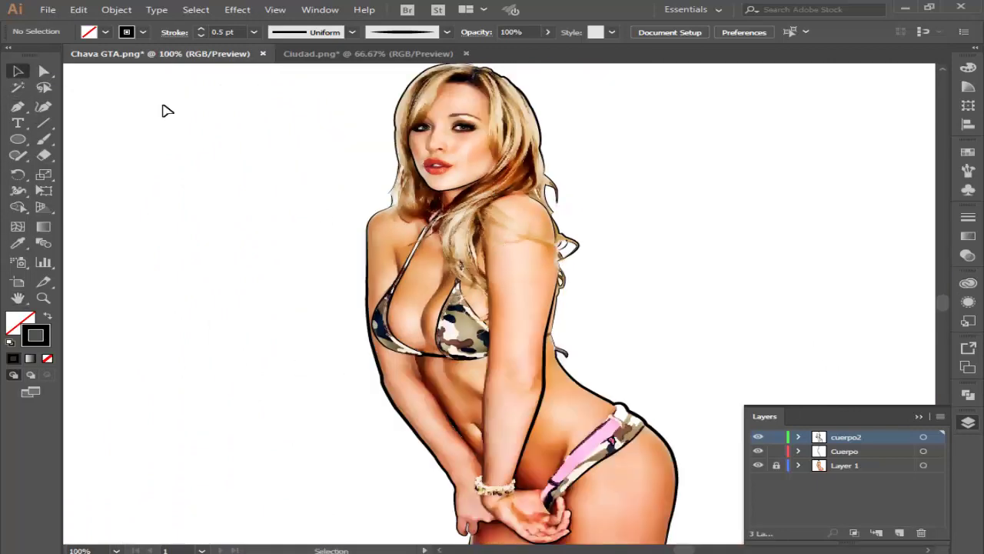
pyautogui.scroll(-1, 776, 308)
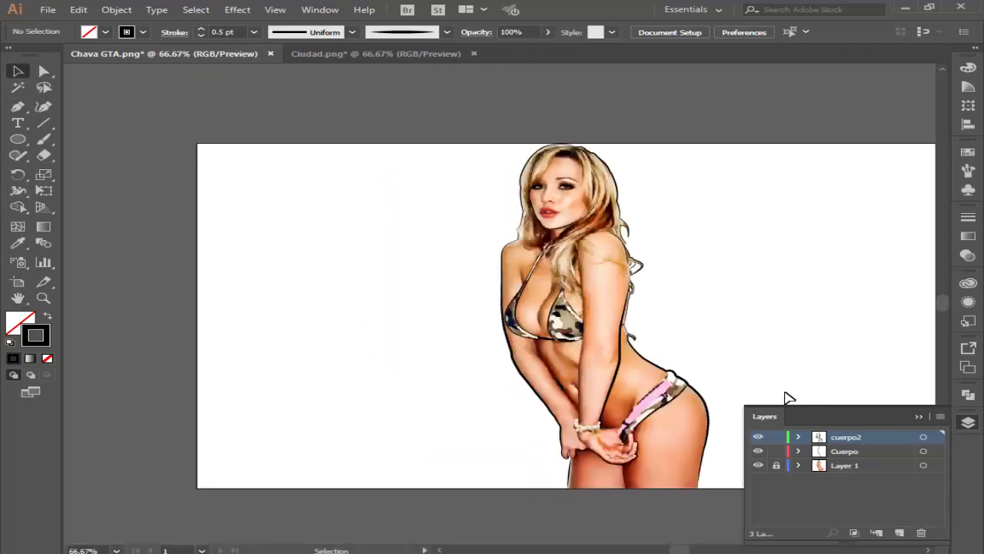
# Step: Bring the city photo from Ciudad.png into the Chava GTA poster
pyautogui.click(353, 53)
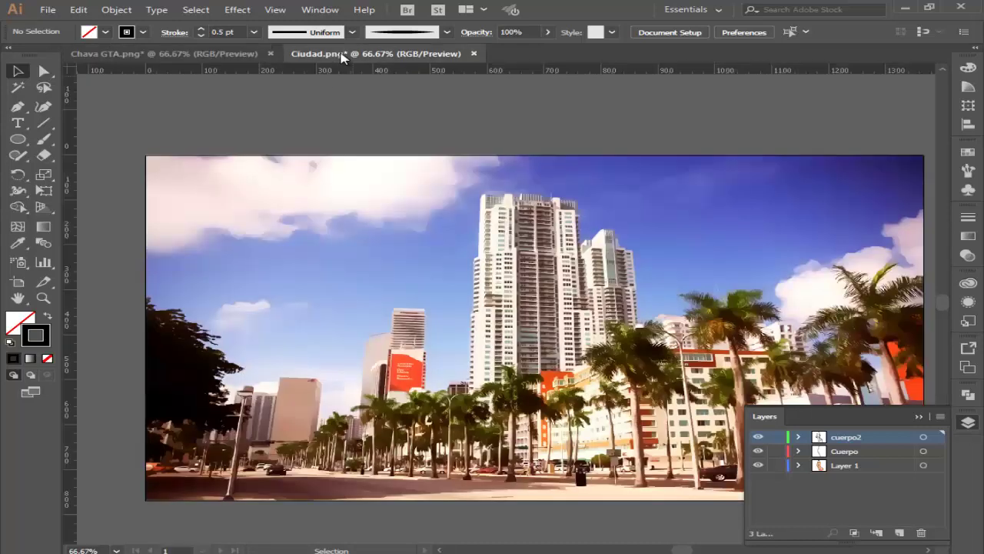
pyautogui.moveTo(352, 193); pyautogui.dragTo(261, 165)
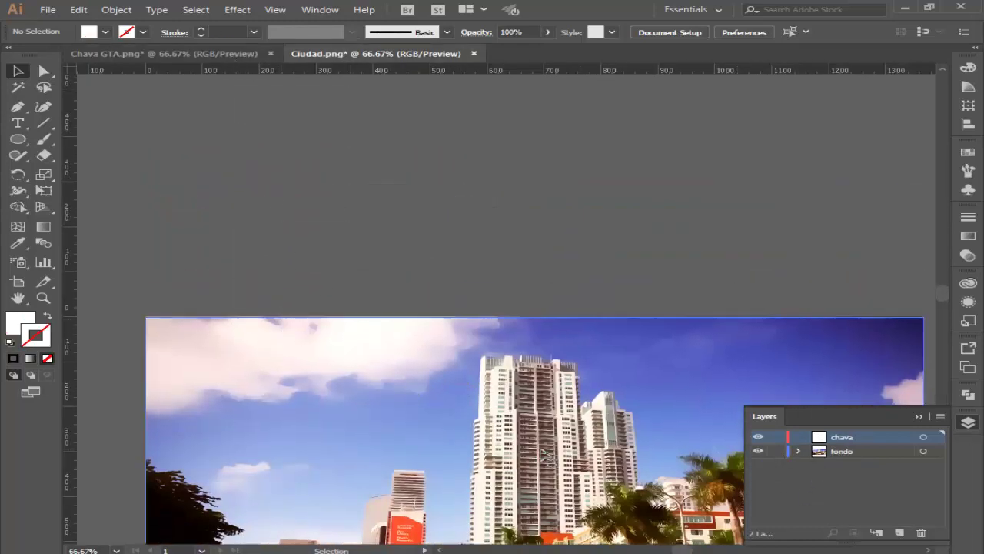
pyautogui.moveTo(502, 407); pyautogui.dragTo(230, 57)
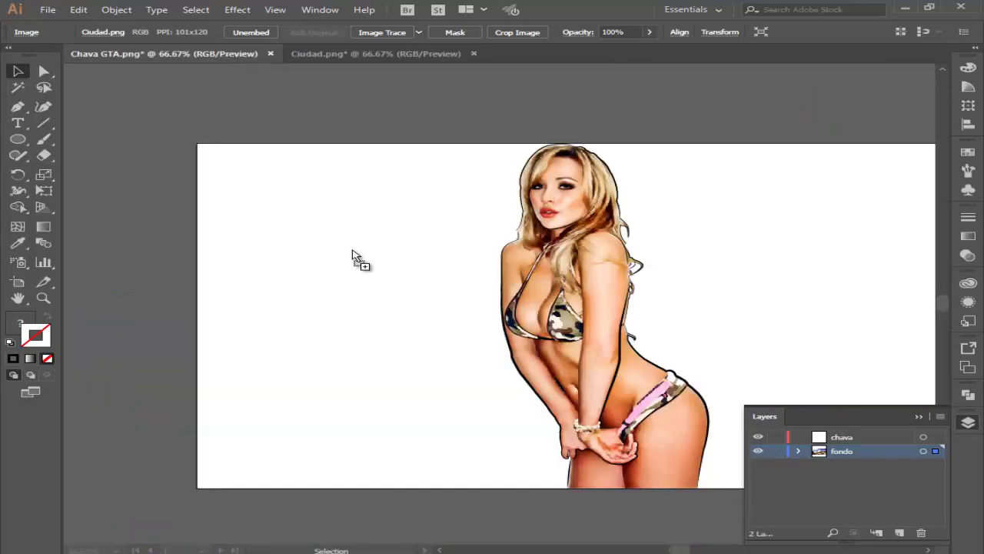
pyautogui.moveTo(352, 251)
pyautogui.mouseDown()
pyautogui.moveTo(369, 269)
pyautogui.moveTo(413, 227)
pyautogui.mouseUp()
# Step: Move the city photo layer to the bottom, rename it fondo, and shift it to fill the artboard
pyautogui.moveTo(863, 439); pyautogui.dragTo(871, 479)
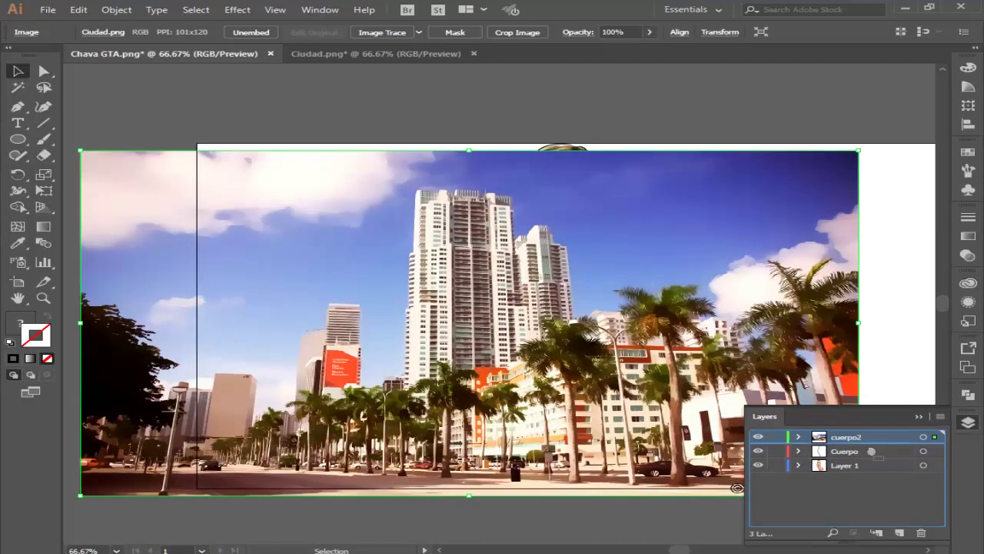
pyautogui.doubleClick(844, 465)
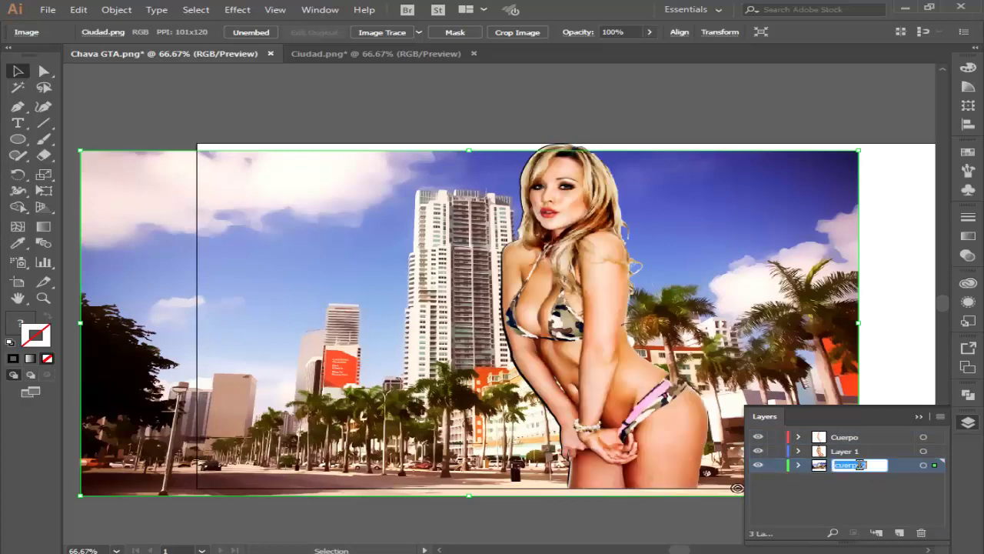
pyautogui.write('fondo')
pyautogui.click(920, 416)
pyautogui.moveTo(320, 310); pyautogui.dragTo(418, 306)
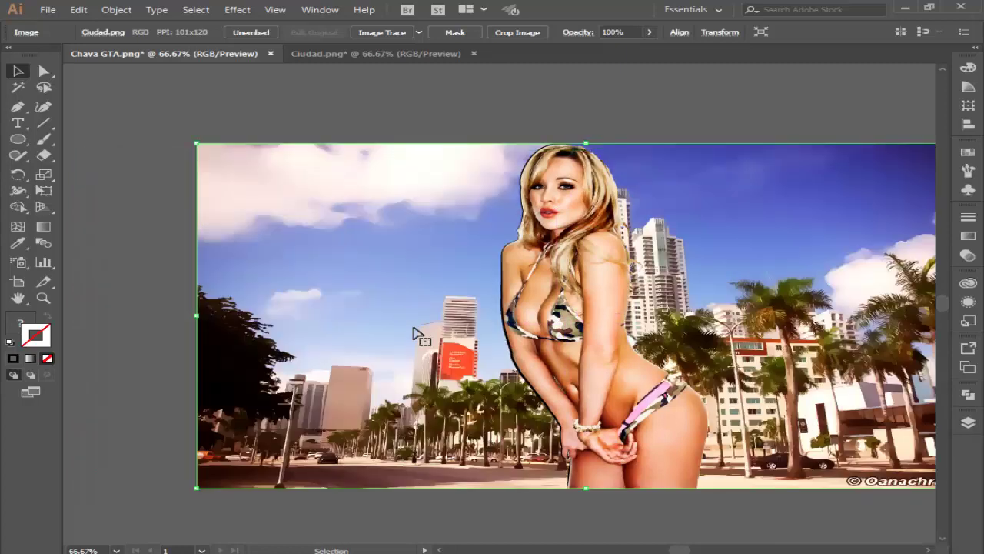
pyautogui.hotkey('ctrl', '-')
pyautogui.hotkey('ctrl', '+')
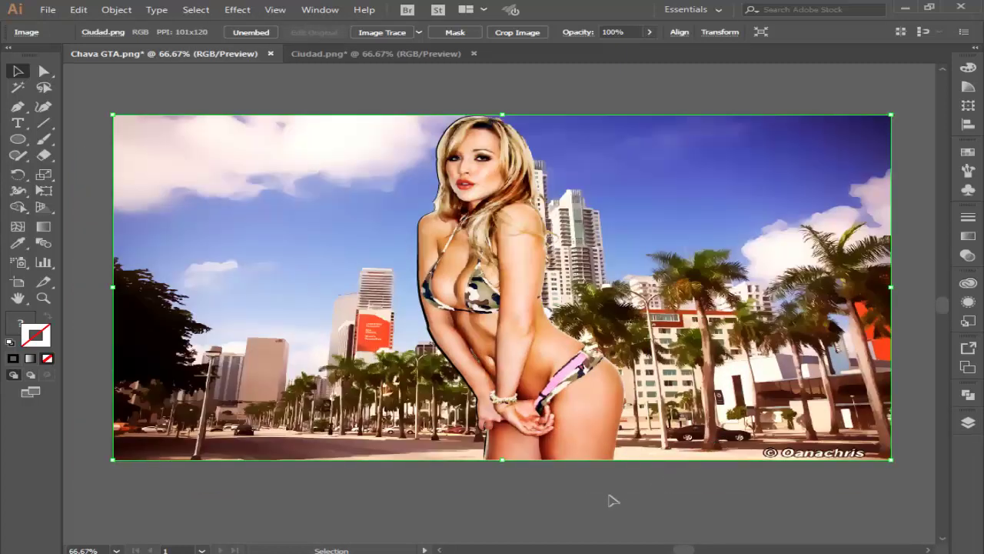
# Step: Stretch the city background down to the artboard's bottom edge
pyautogui.click(613, 499)
pyautogui.click(968, 422)
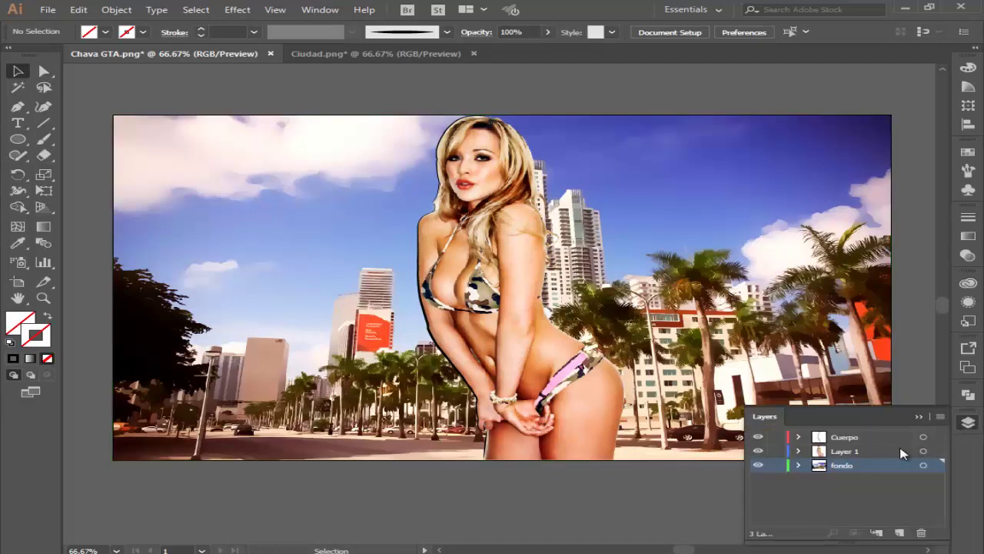
pyautogui.click(589, 454)
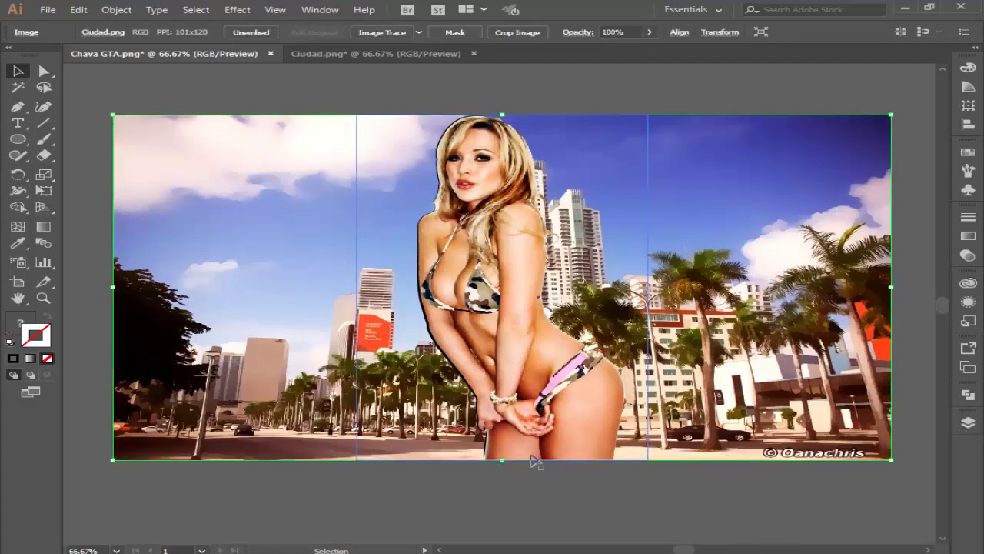
pyautogui.moveTo(501, 459); pyautogui.dragTo(502, 474)
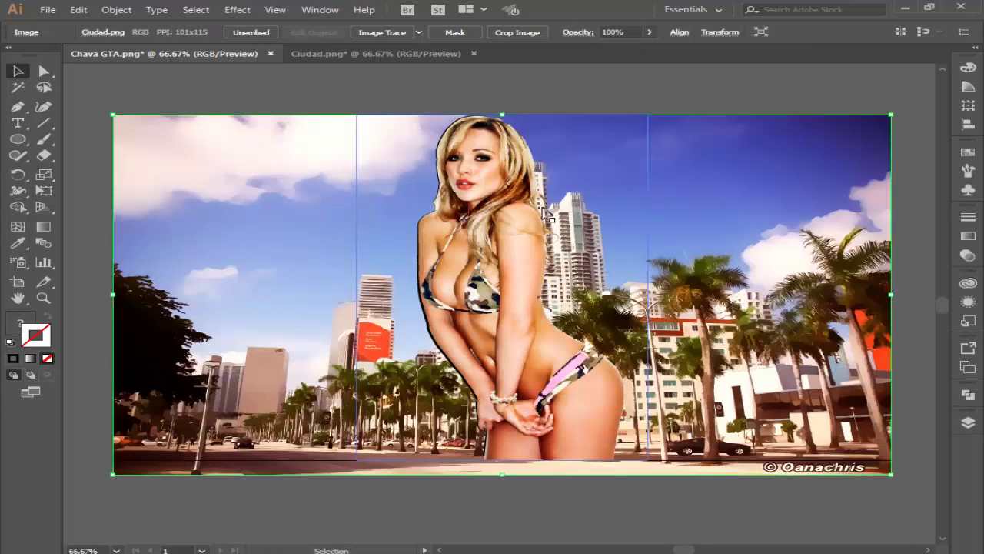
# Step: Lock the fondo layer and make Layer 1 active
pyautogui.click(969, 423)
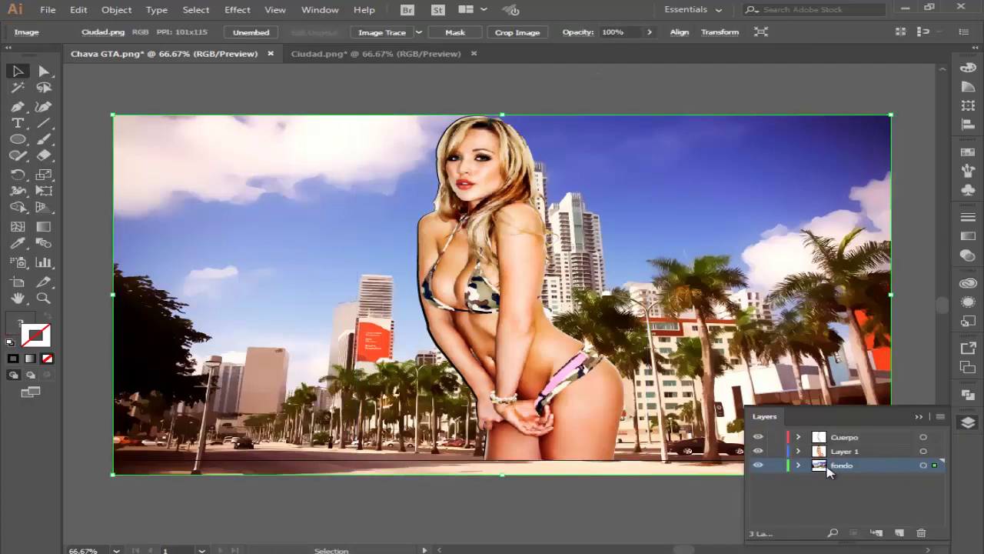
pyautogui.click(776, 466)
pyautogui.click(868, 452)
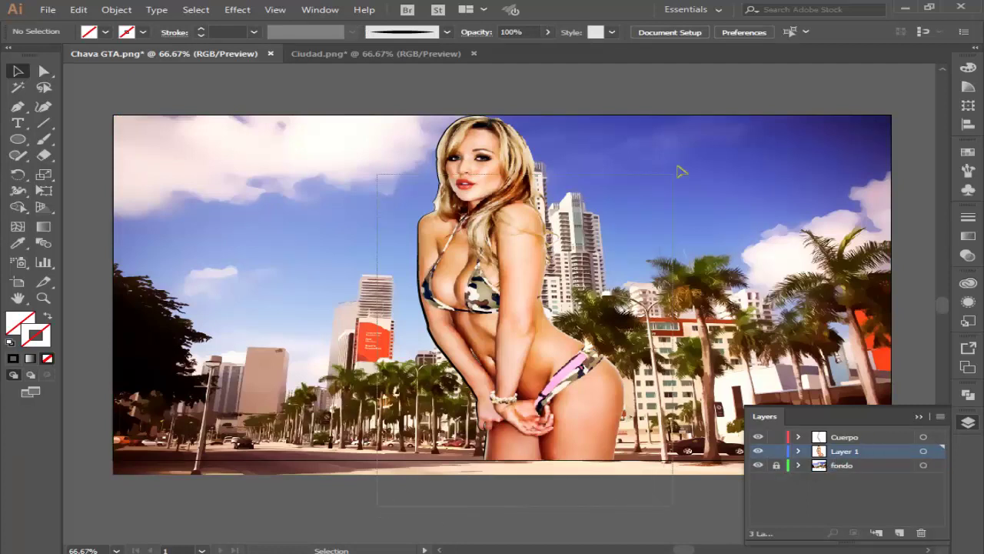
# Step: Select the woman and her outline and try her on the right, then the left
pyautogui.moveTo(701, 120); pyautogui.dragTo(384, 323)
pyautogui.moveTo(516, 271); pyautogui.dragTo(754, 278)
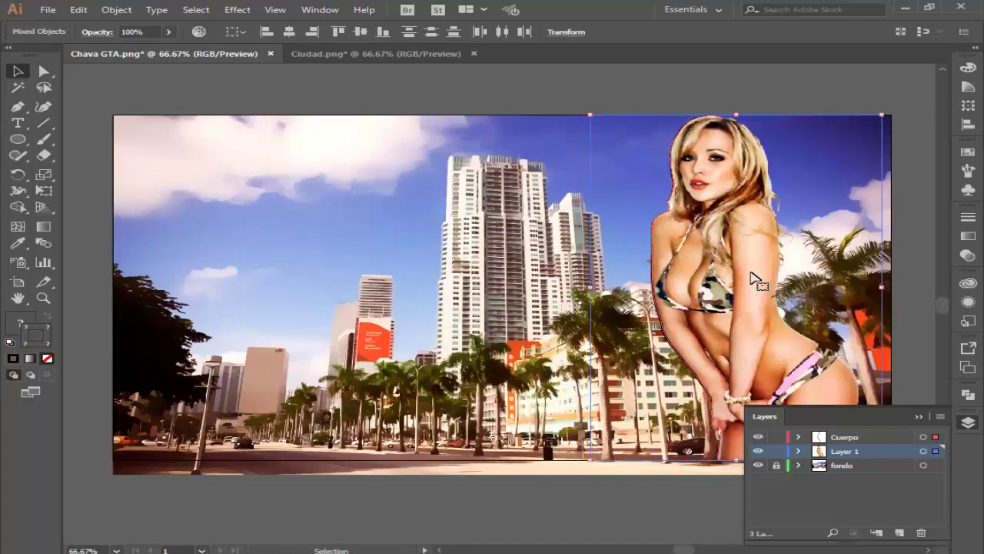
pyautogui.scroll(-3, 655, 277)
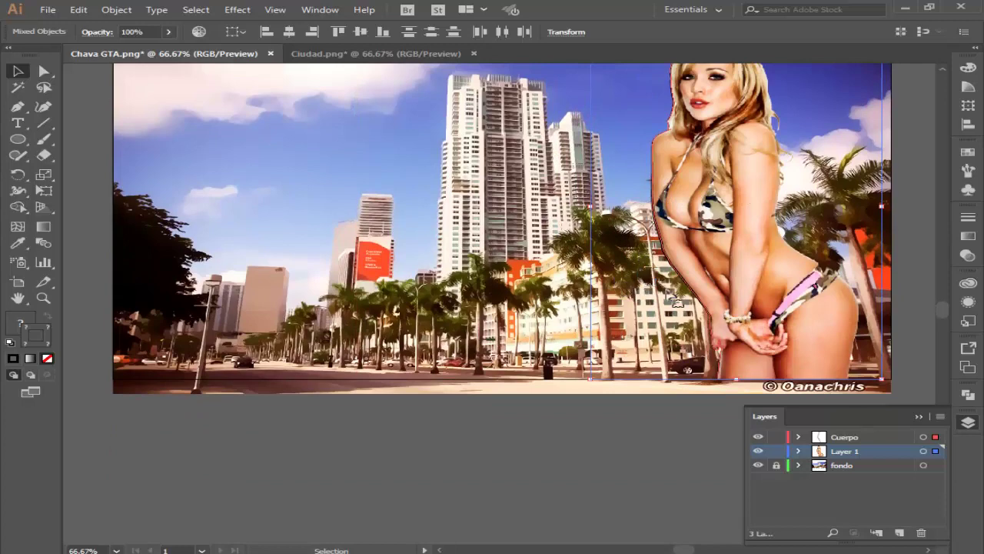
pyautogui.scroll(2, 535, 389)
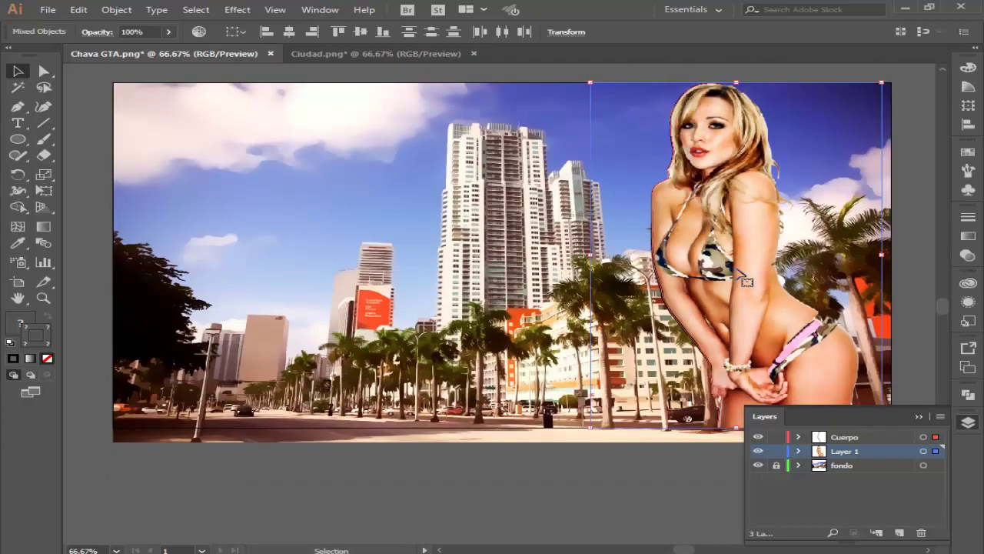
pyautogui.moveTo(743, 275); pyautogui.dragTo(265, 282)
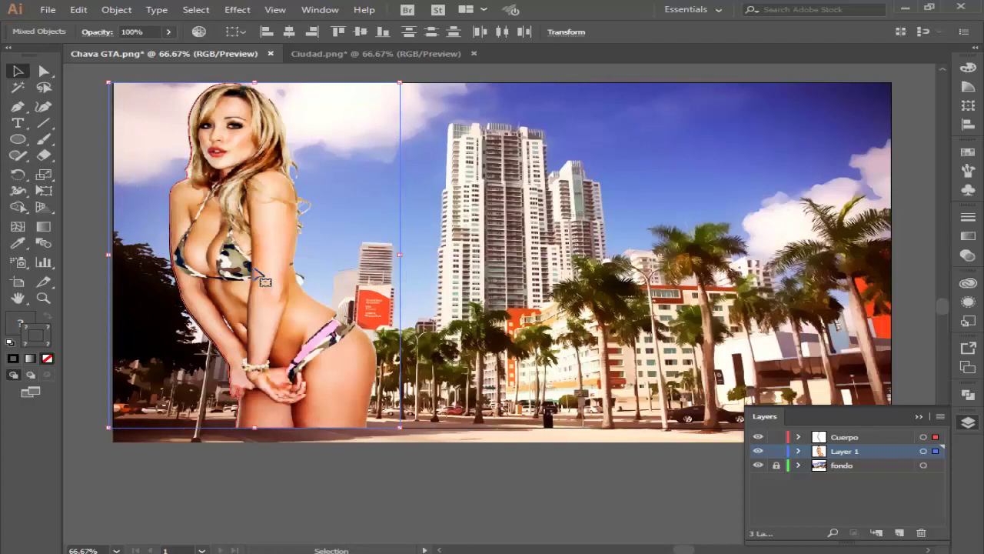
pyautogui.scroll(1, 252, 286)
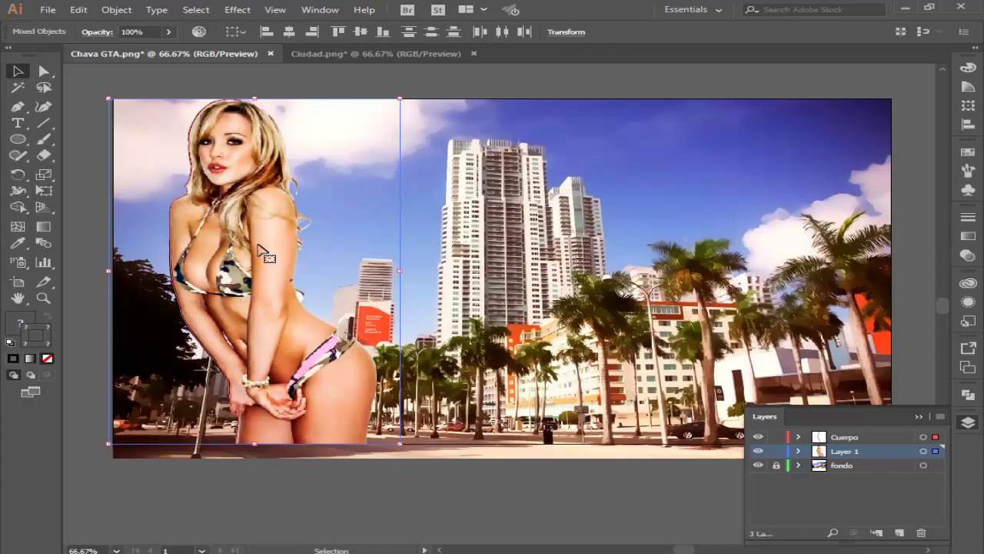
# Step: Reselect the woman cutout and settle her at the left edge in front of the trees
pyautogui.click(923, 437)
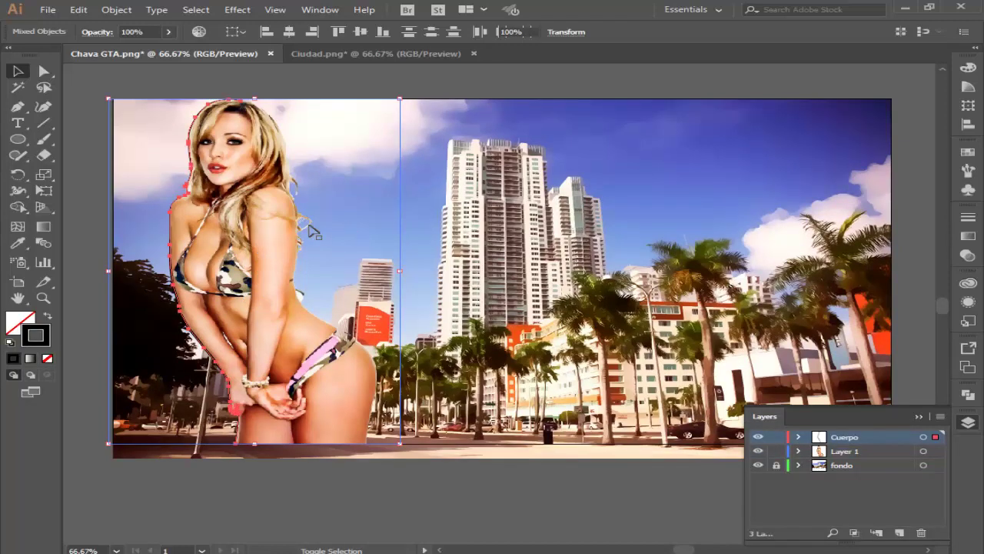
pyautogui.click(180, 501)
pyautogui.moveTo(126, 490); pyautogui.dragTo(551, 73)
pyautogui.moveTo(281, 305); pyautogui.dragTo(767, 306)
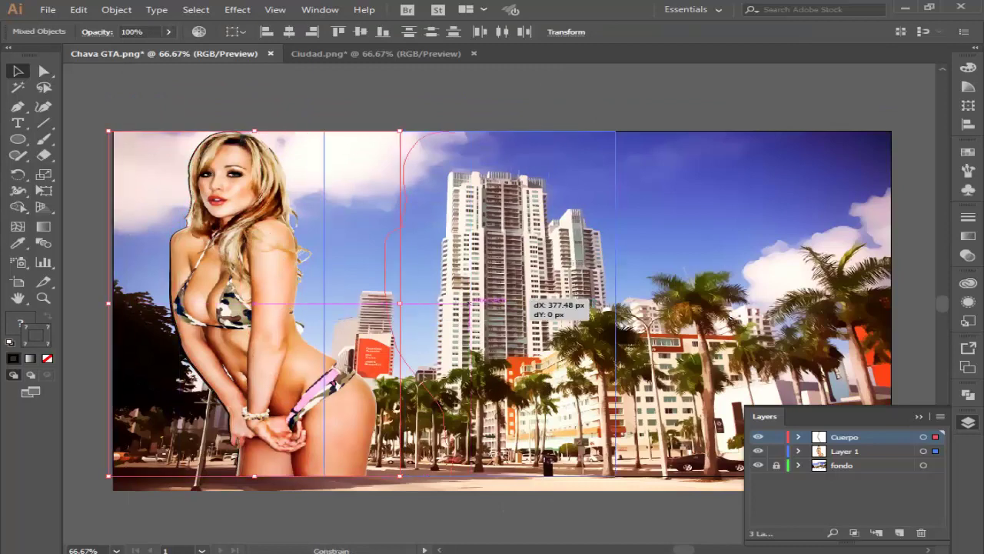
pyautogui.scroll(-3, 571, 341)
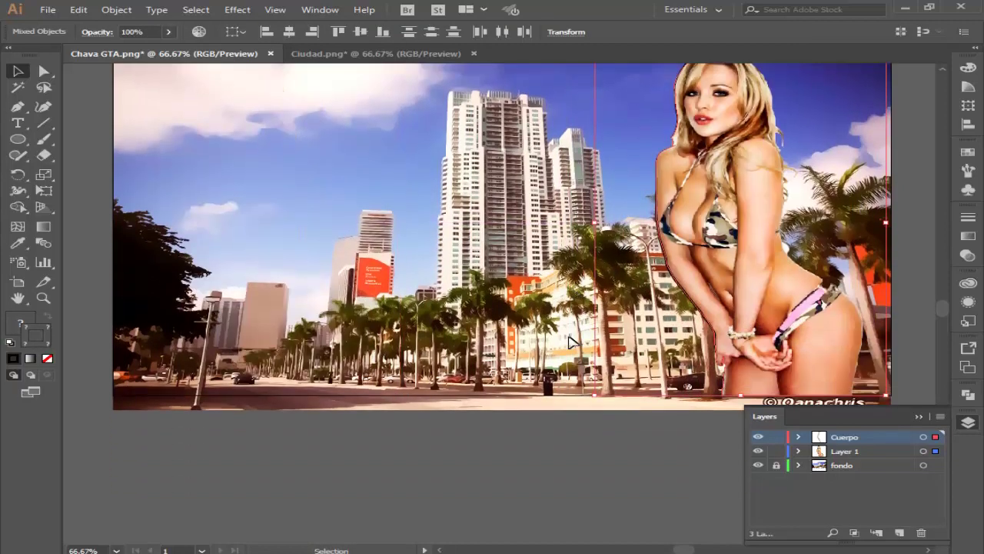
pyautogui.moveTo(740, 204); pyautogui.dragTo(223, 216)
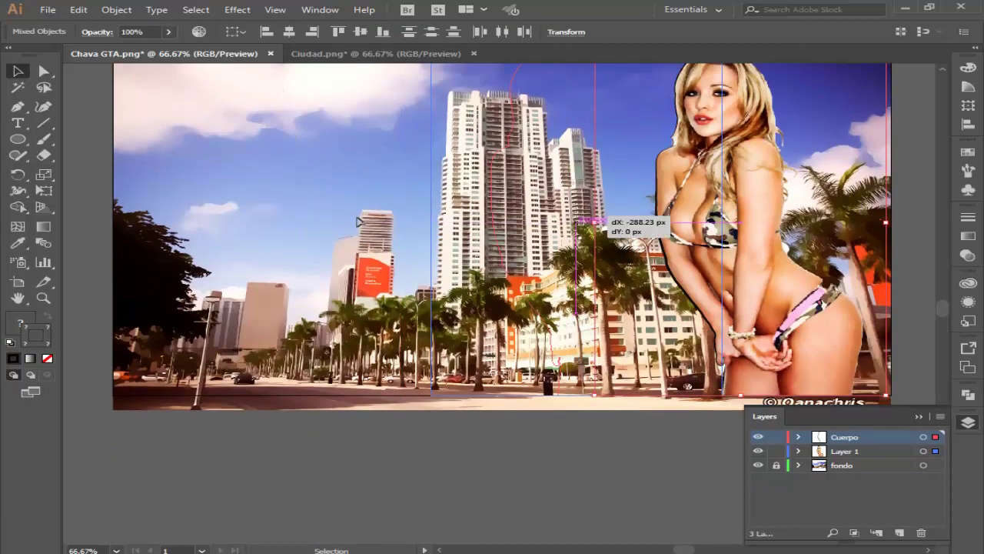
pyautogui.scroll(1, 231, 308)
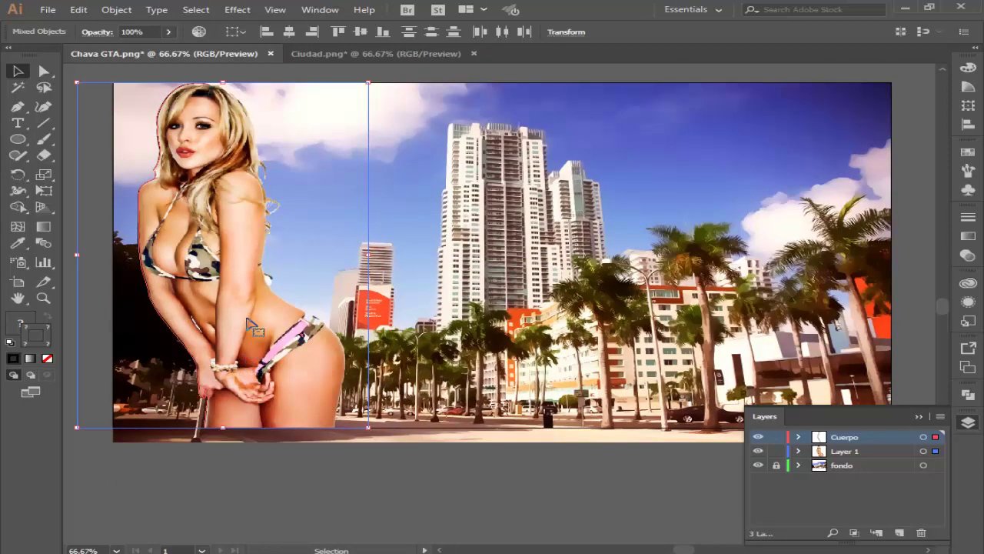
pyautogui.moveTo(235, 274); pyautogui.dragTo(250, 277)
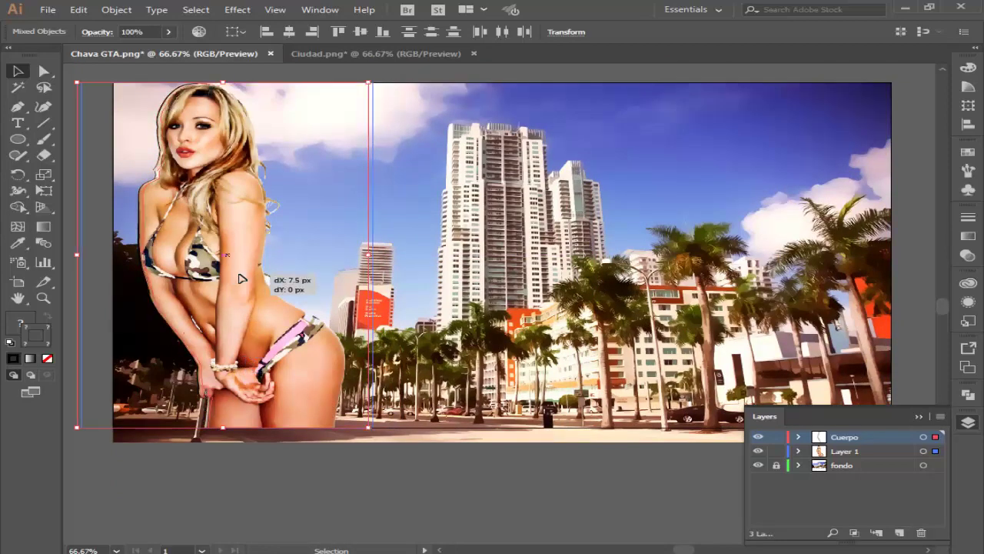
pyautogui.click(357, 508)
pyautogui.scroll(1, 170, 206)
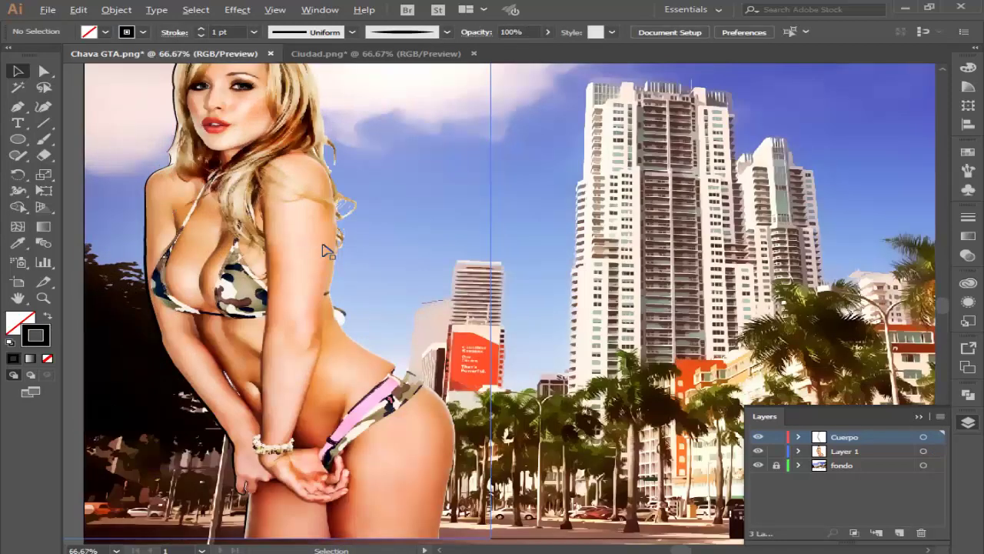
pyautogui.scroll(-1, 299, 242)
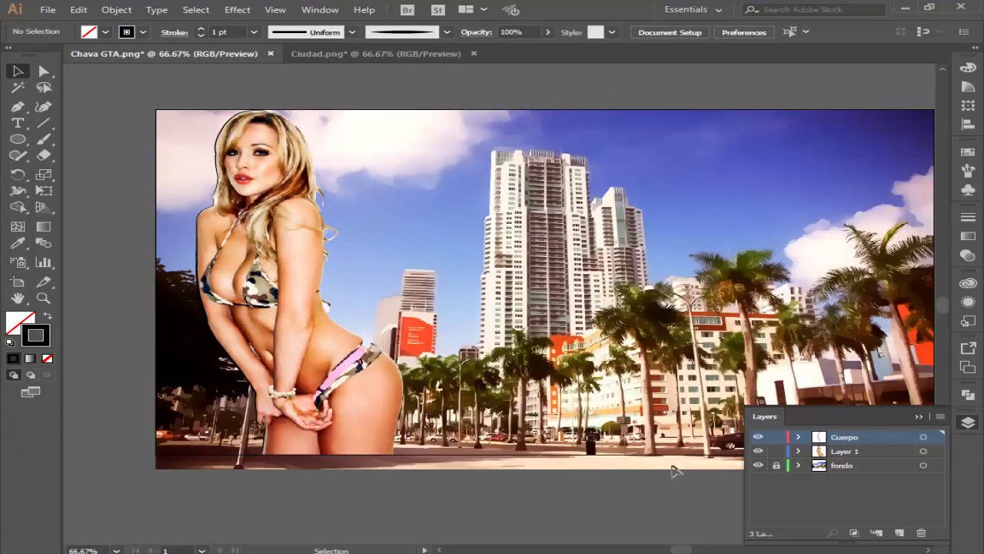
pyautogui.scroll(1, 673, 471)
# Step: Copy the GTA V logo group from its own file into the poster over the city
pyautogui.click(919, 416)
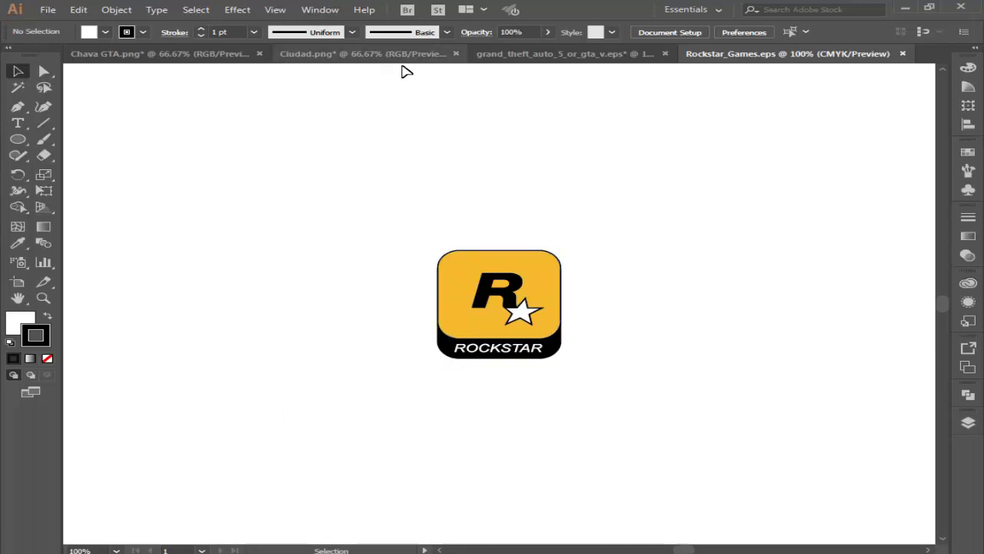
pyautogui.click(531, 54)
pyautogui.click(234, 176)
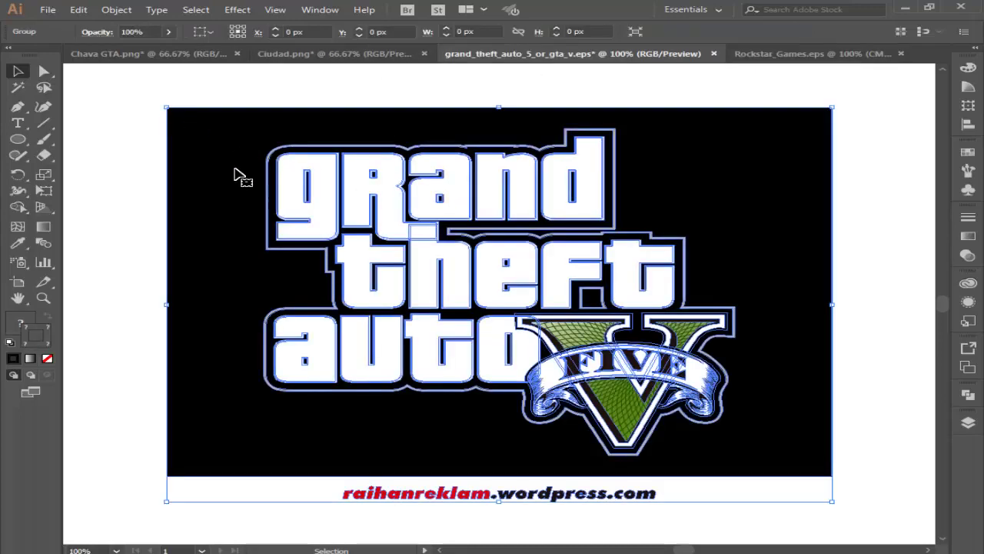
pyautogui.moveTo(238, 146)
pyautogui.mouseDown()
pyautogui.moveTo(189, 58)
pyautogui.moveTo(621, 310)
pyautogui.mouseUp()
pyautogui.moveTo(643, 355); pyautogui.dragTo(478, 215)
pyautogui.doubleClick(431, 214)
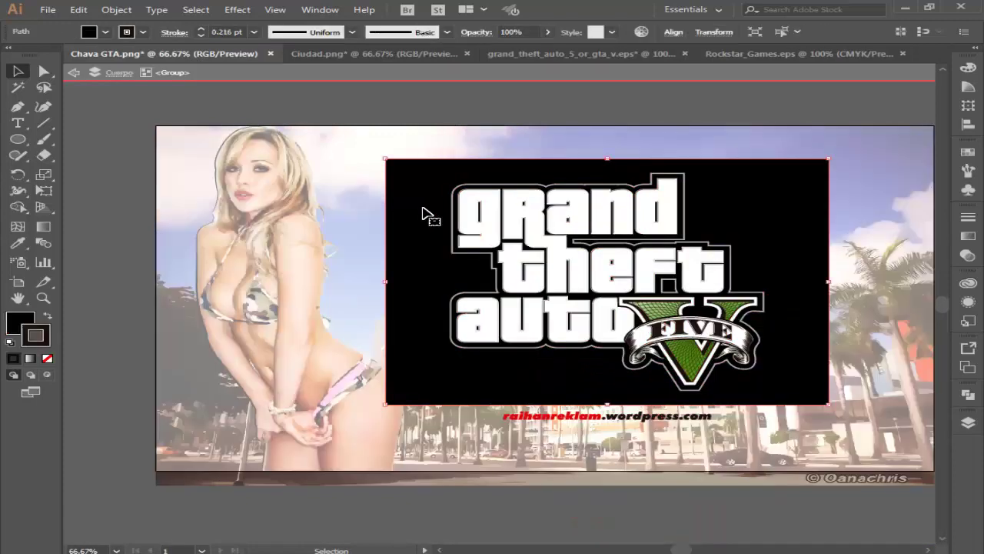
# Step: Delete the logo's black backdrop and website credit, and move the logo top right
pyautogui.press('Delete')
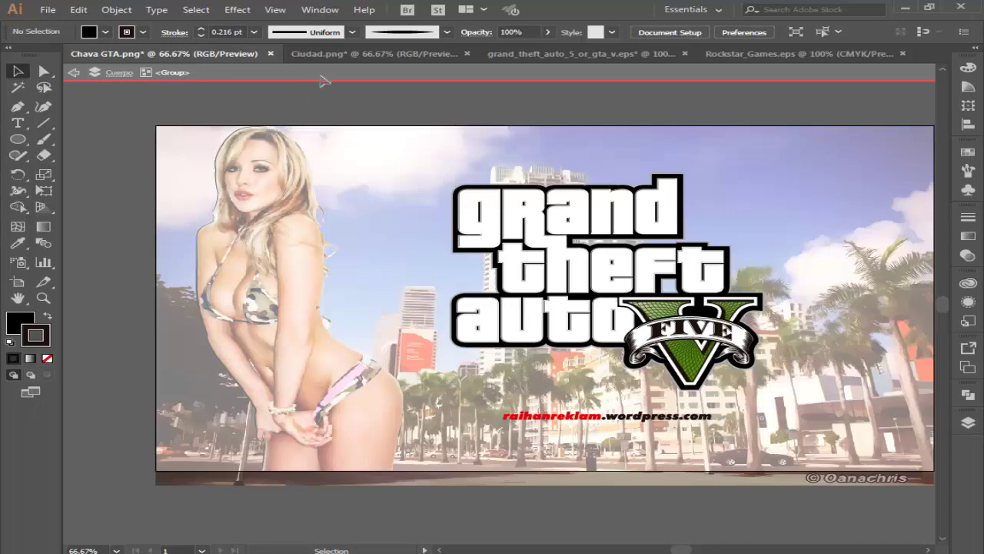
pyautogui.moveTo(615, 416)
pyautogui.mouseDown()
pyautogui.moveTo(626, 416)
pyautogui.moveTo(576, 419)
pyautogui.mouseUp()
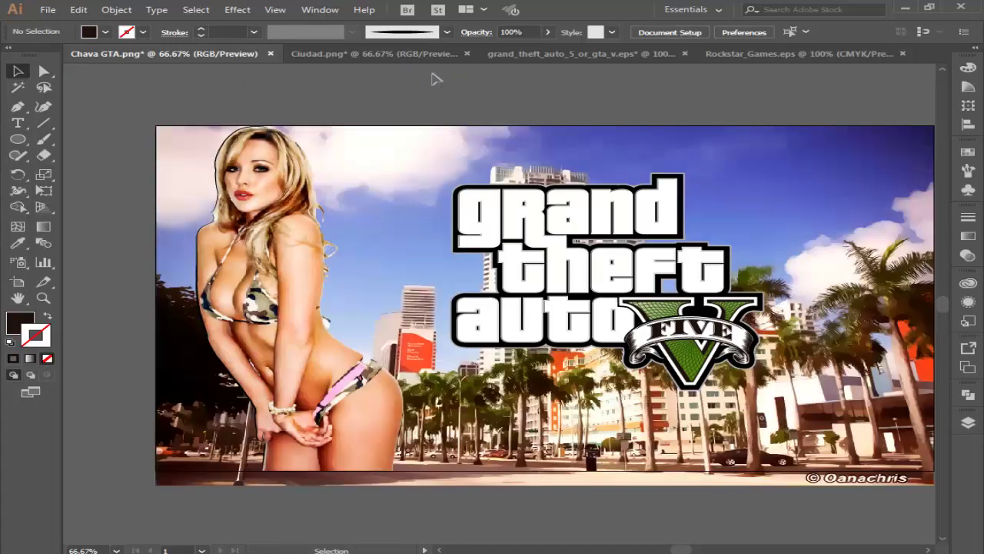
pyautogui.moveTo(571, 245); pyautogui.dragTo(707, 199)
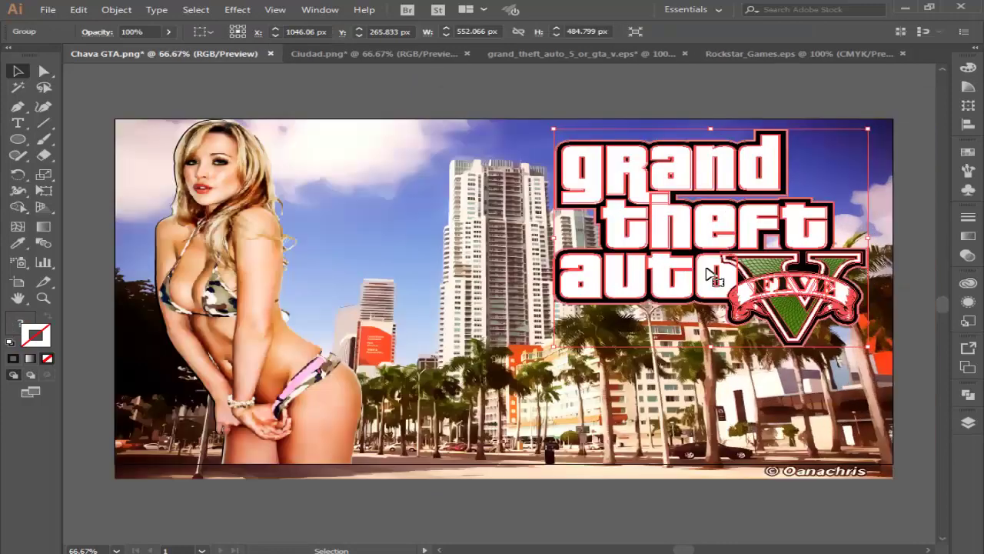
pyautogui.moveTo(708, 274)
pyautogui.mouseDown()
pyautogui.moveTo(725, 226)
pyautogui.moveTo(707, 228)
pyautogui.mouseUp()
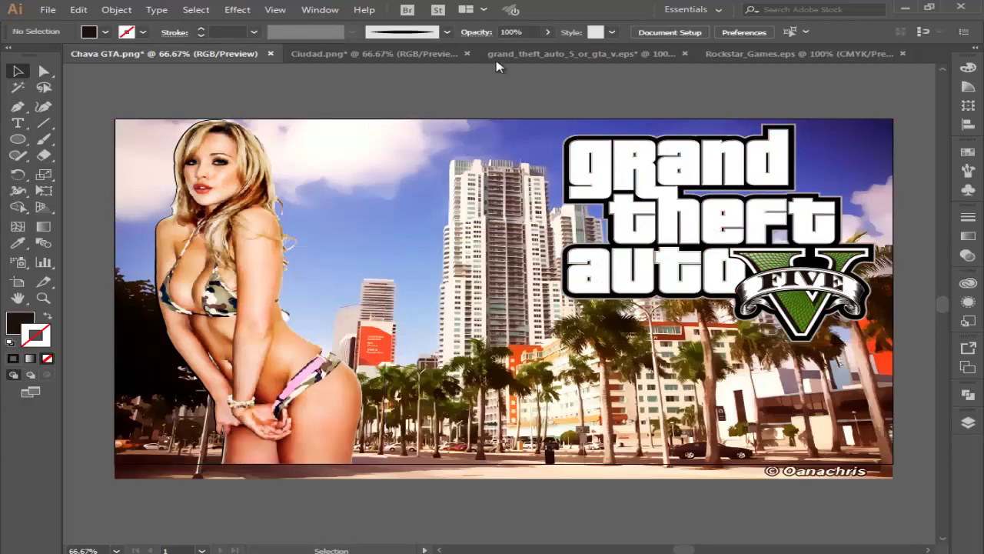
pyautogui.click(549, 59)
# Step: Close the GTA V logo file and bring the Rockstar logo into the poster
pyautogui.click(713, 54)
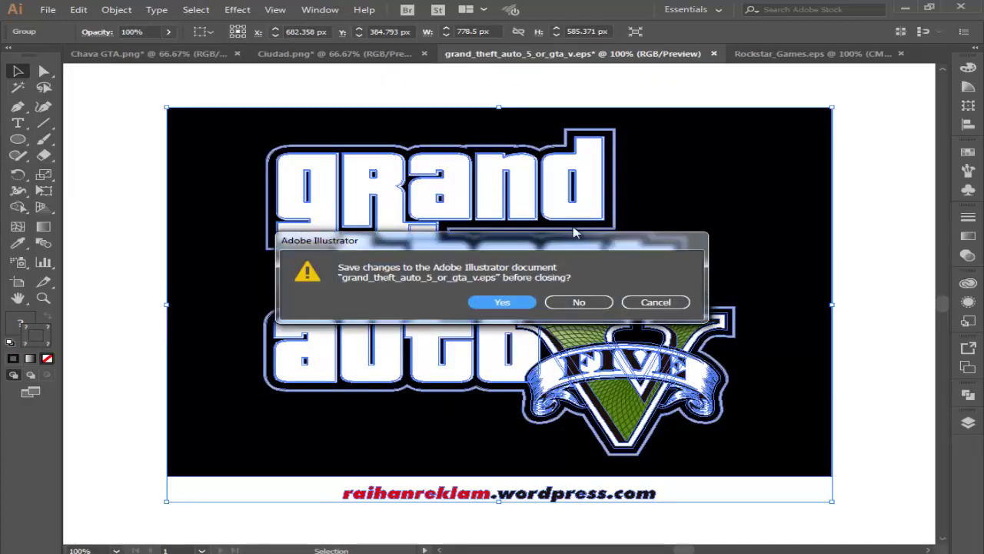
pyautogui.click(578, 302)
pyautogui.click(582, 56)
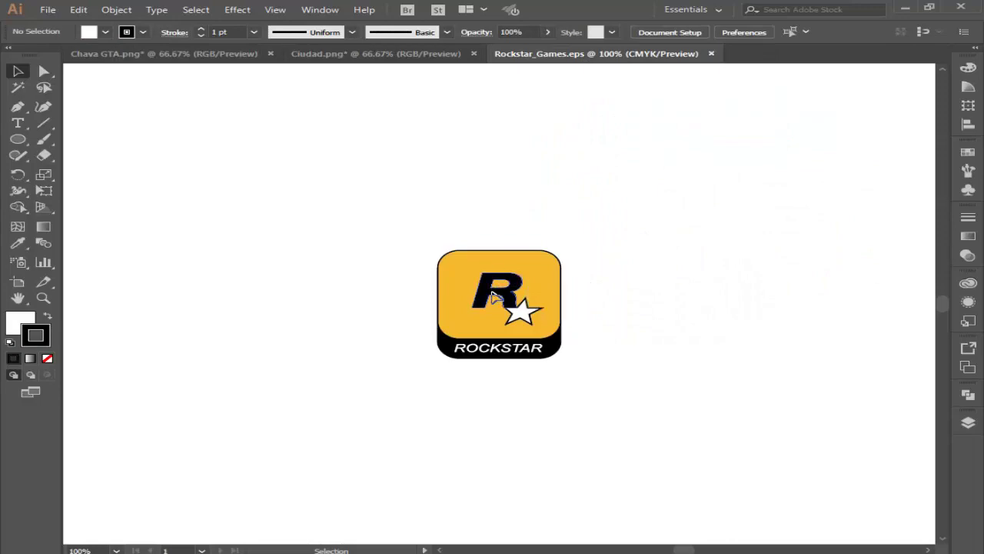
pyautogui.click(459, 275)
pyautogui.moveTo(459, 275)
pyautogui.mouseDown()
pyautogui.moveTo(345, 59)
pyautogui.moveTo(215, 61)
pyautogui.moveTo(377, 244)
pyautogui.mouseUp()
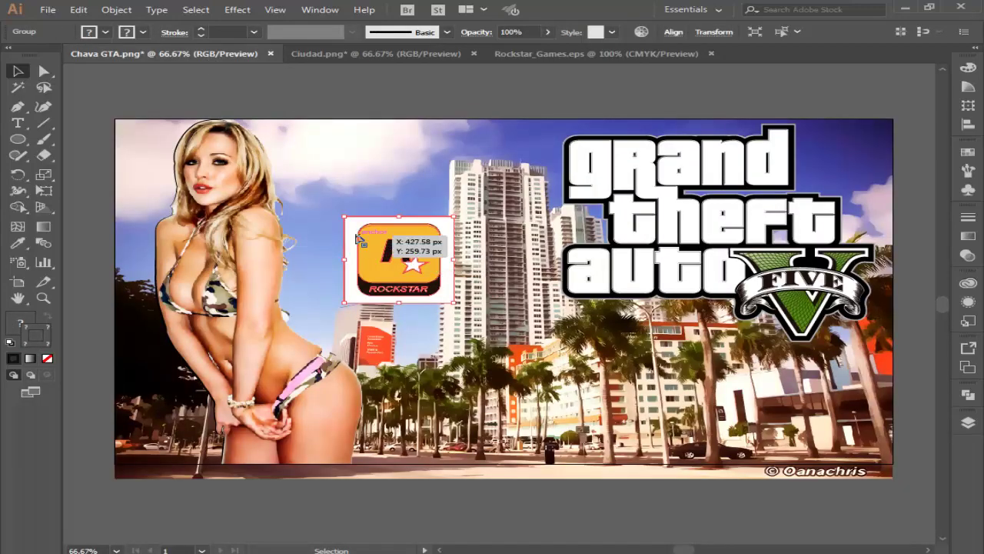
# Step: Place the Rockstar Games logo in the poster's bottom-right corner
pyautogui.doubleClick(352, 240)
pyautogui.click(362, 171)
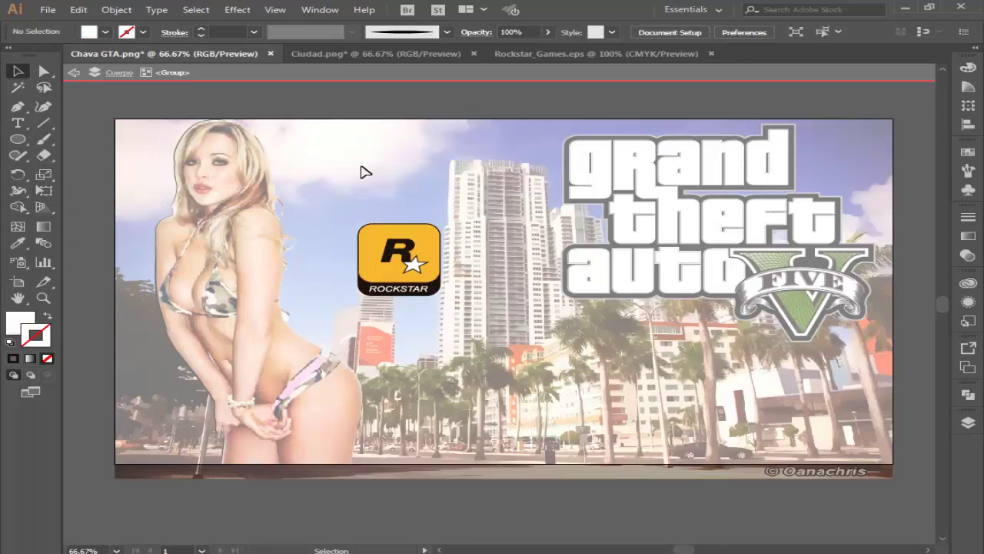
pyautogui.doubleClick(401, 80)
pyautogui.moveTo(381, 248)
pyautogui.mouseDown()
pyautogui.moveTo(780, 407)
pyautogui.moveTo(817, 399)
pyautogui.moveTo(807, 411)
pyautogui.mouseUp()
pyautogui.click(673, 509)
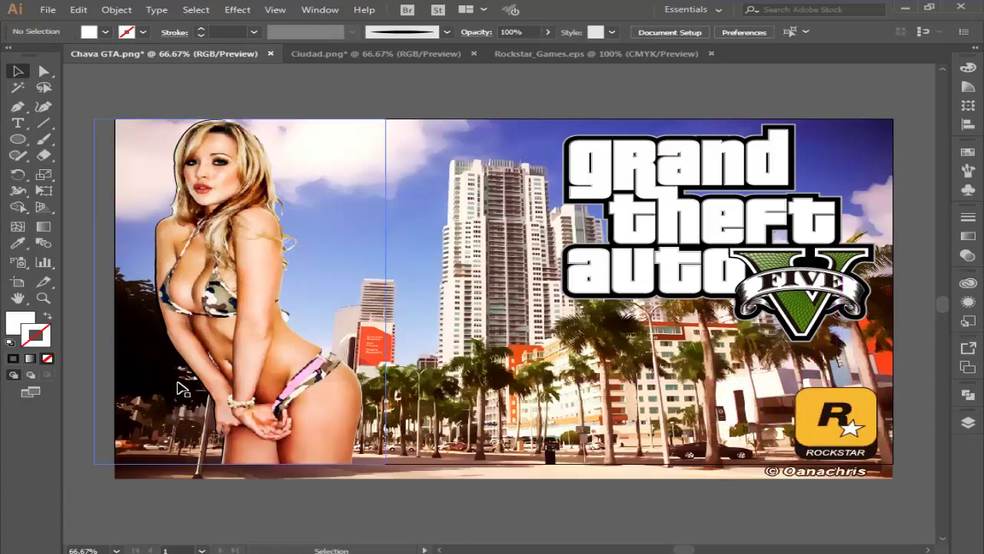
pyautogui.scroll(1, 492, 491)
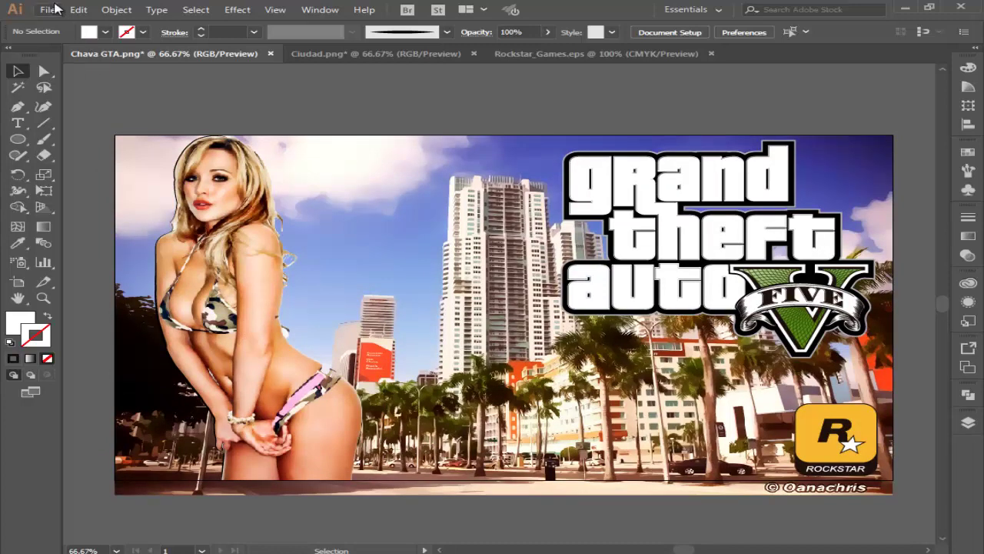
# Step: Save the poster as Chava GTA.ai with the default Illustrator options
pyautogui.click(50, 9)
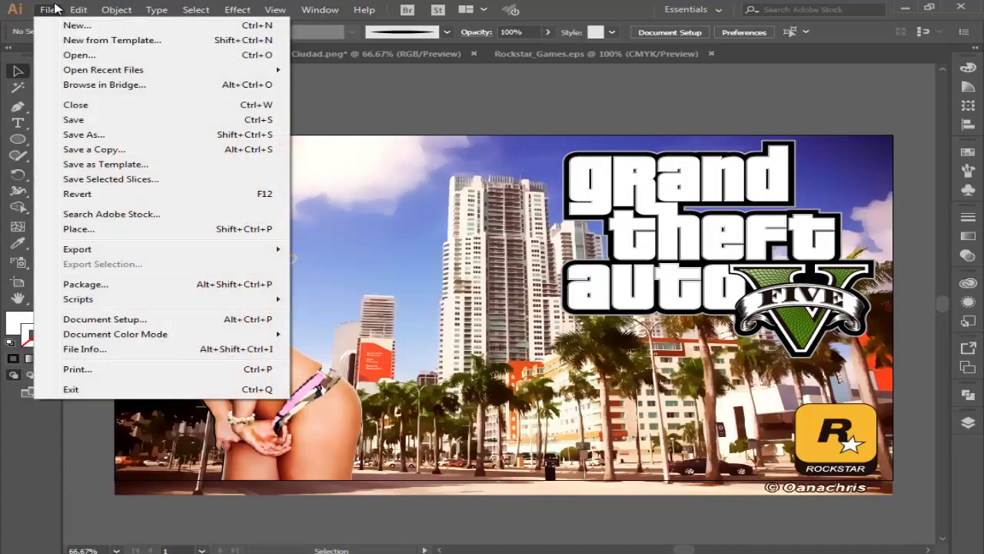
pyautogui.click(98, 122)
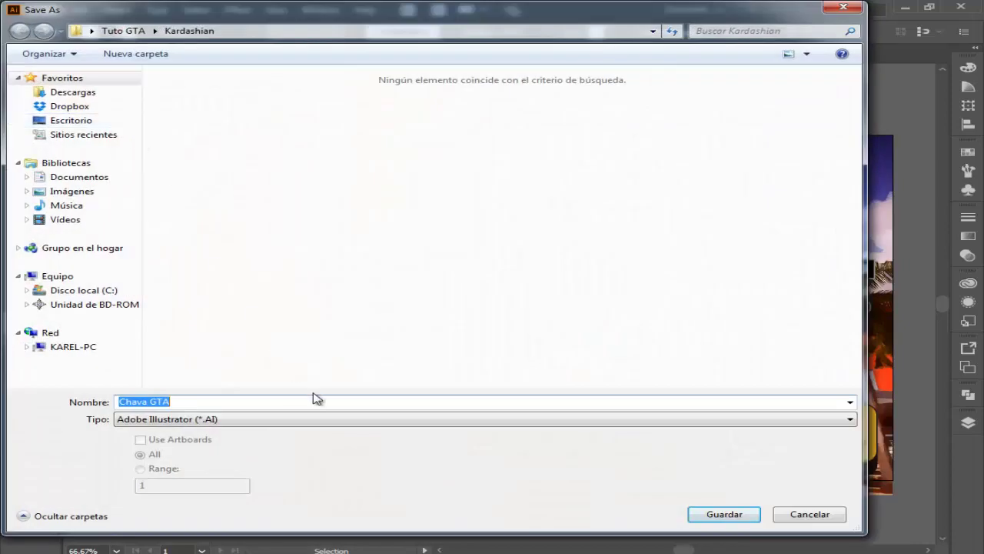
pyautogui.click(703, 509)
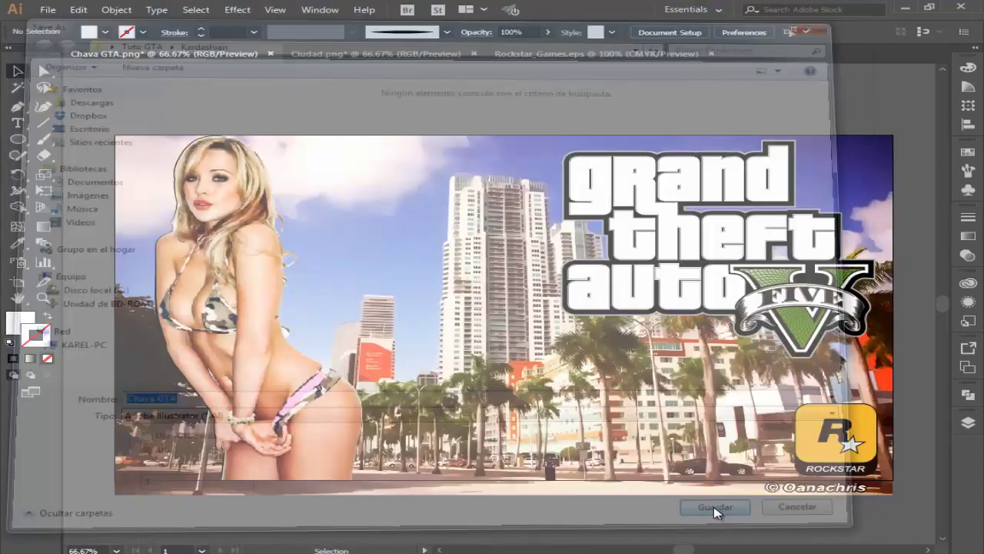
pyautogui.click(582, 467)
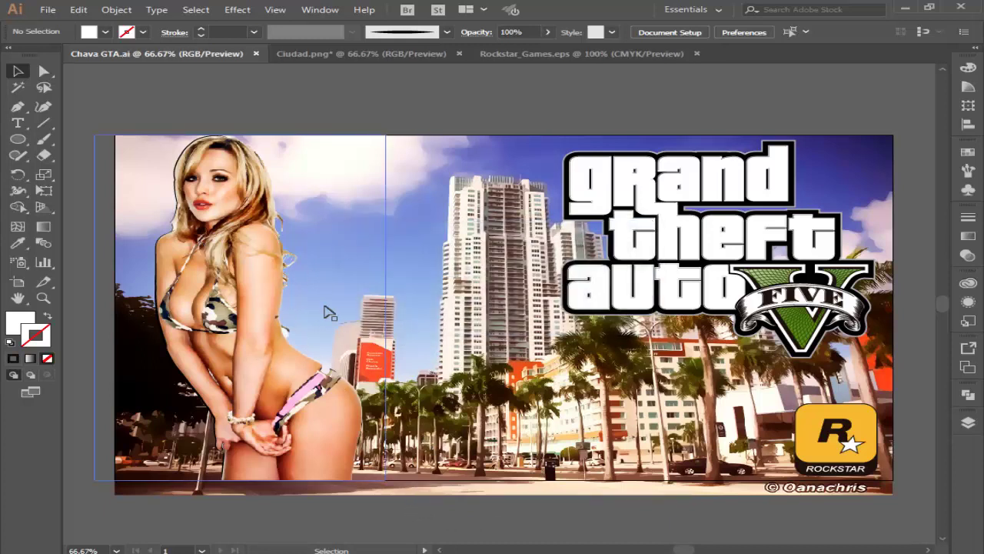
pyautogui.click(48, 9)
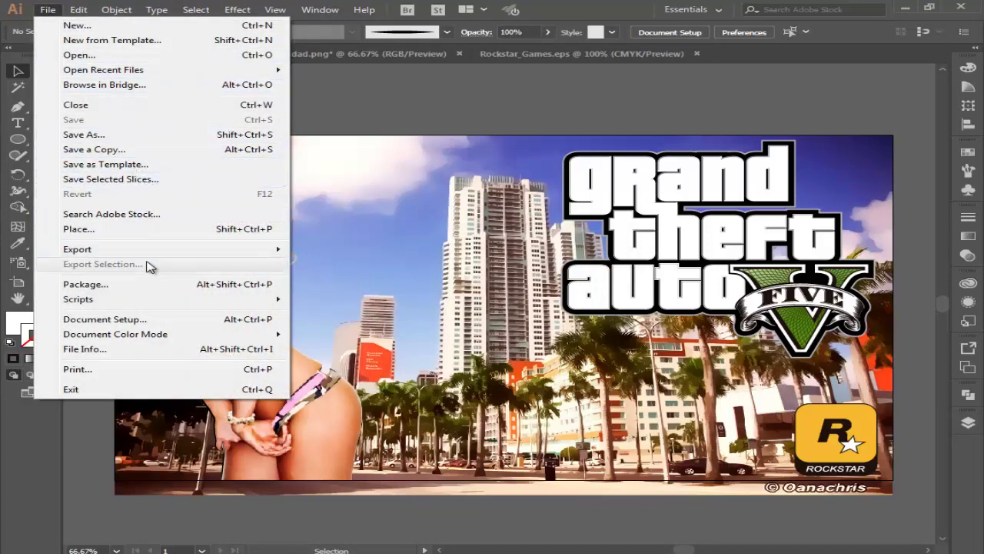
# Step: Save the poster for web as an optimized JPEG named Chava-GTA
pyautogui.moveTo(77, 249)
pyautogui.click(375, 278)
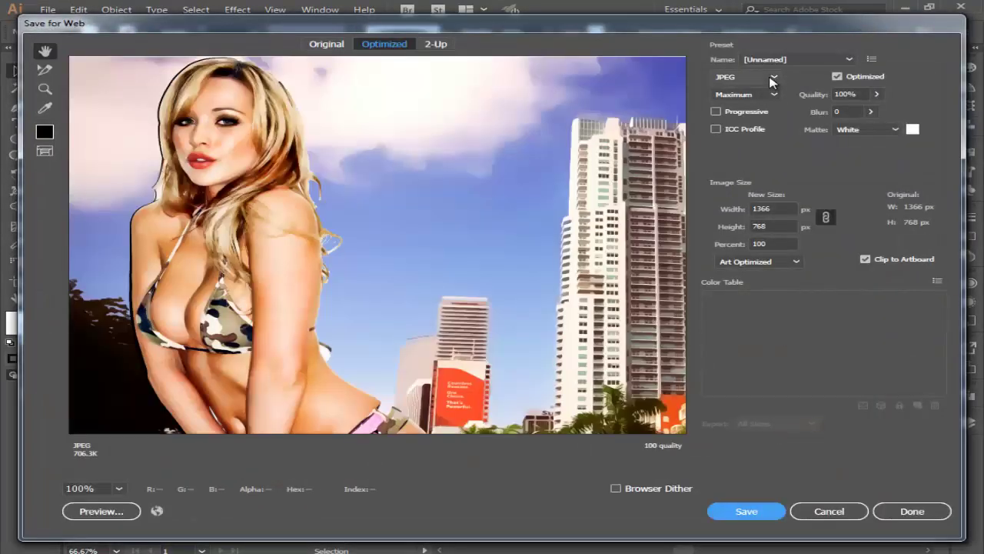
pyautogui.click(773, 78)
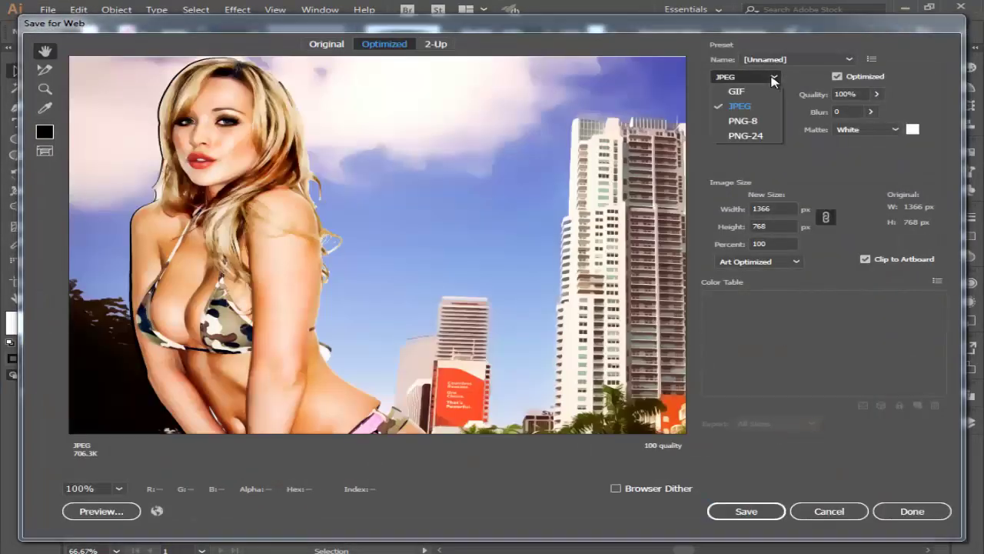
pyautogui.click(773, 80)
pyautogui.click(774, 95)
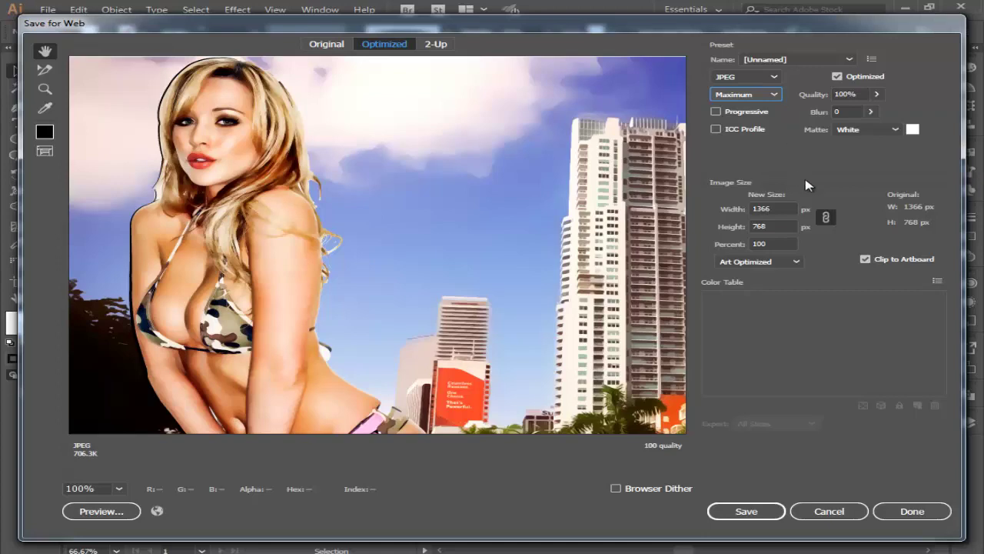
pyautogui.click(758, 515)
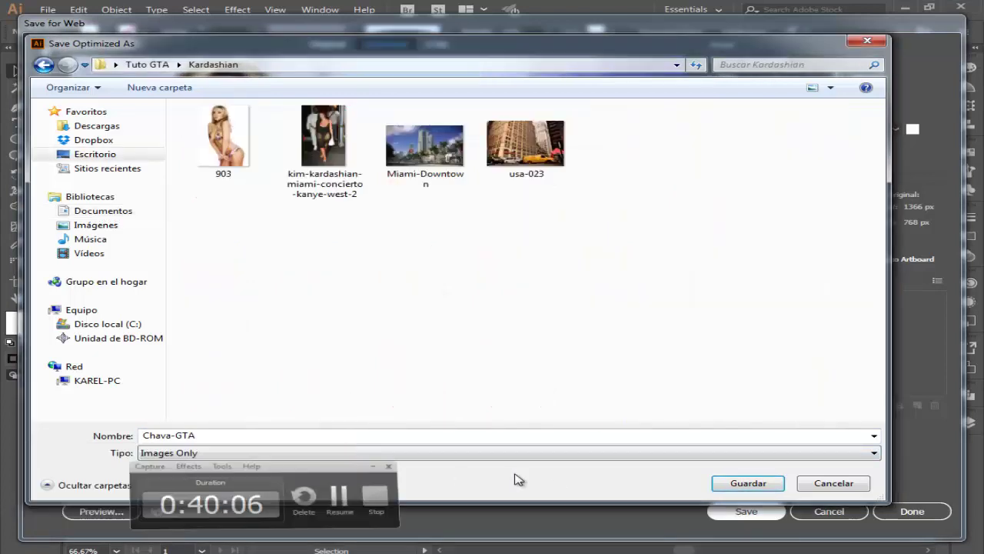
pyautogui.click(750, 483)
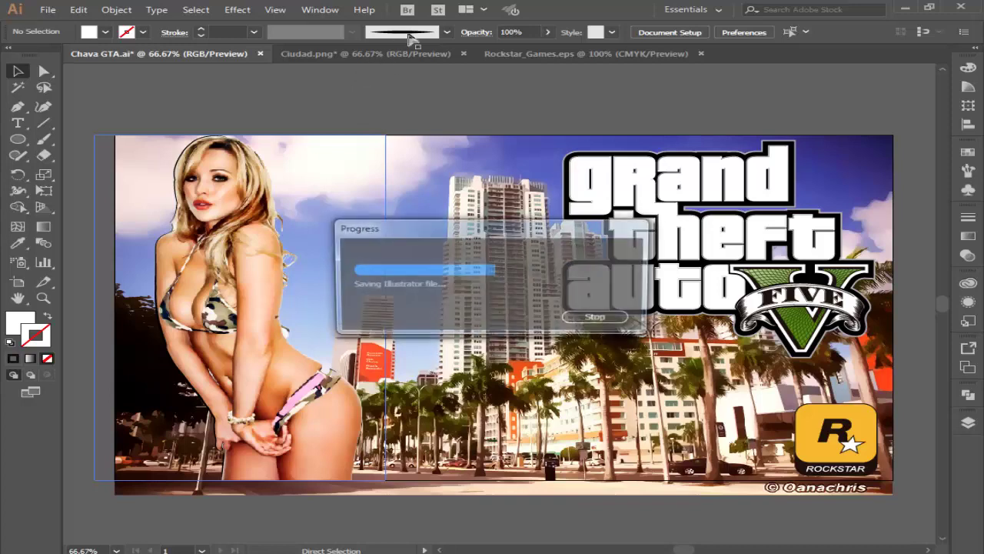
# Step: Close Ciudad.png without saving, then close the Rockstar_Games.eps document
pyautogui.click(423, 57)
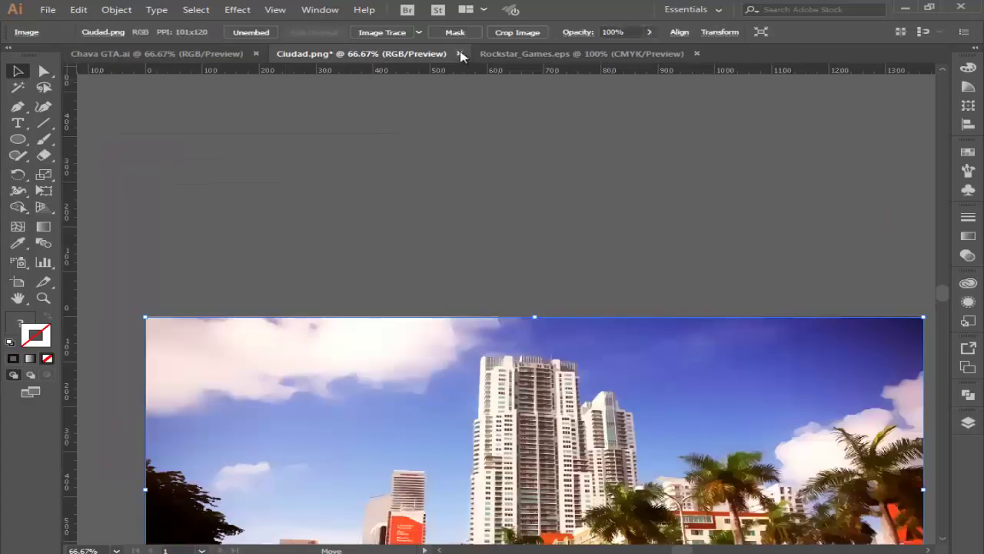
pyautogui.click(459, 53)
pyautogui.click(578, 301)
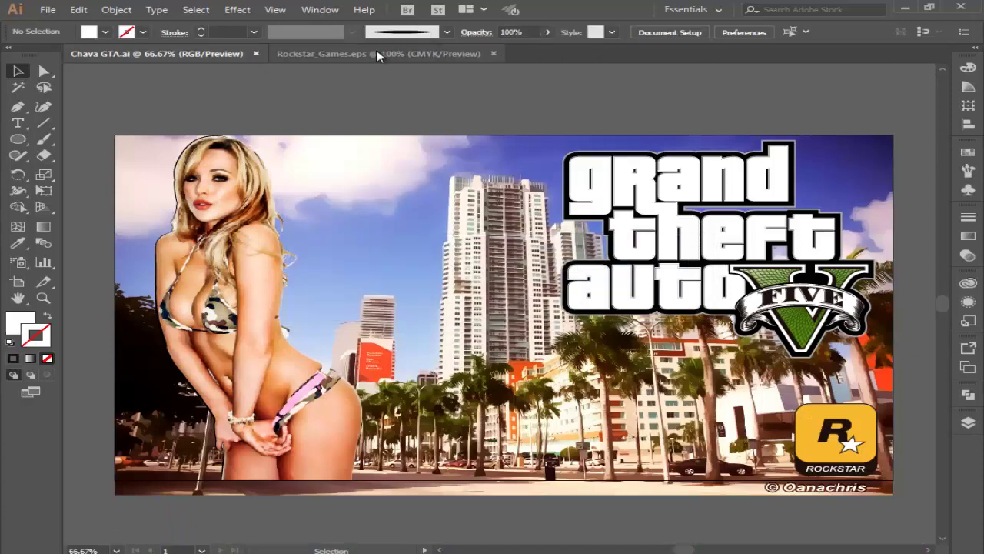
pyautogui.click(378, 54)
pyautogui.click(492, 54)
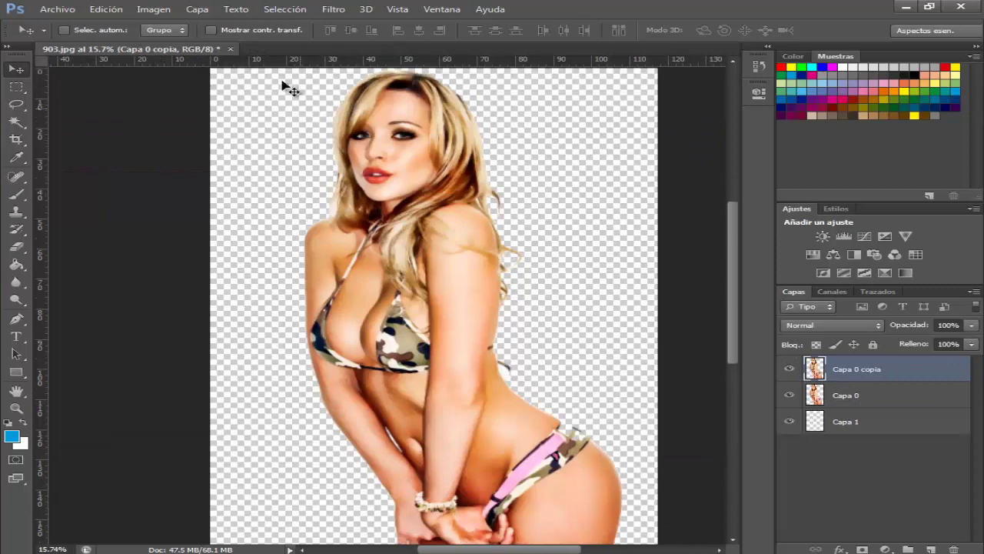
# Step: Open the exported Chava-GTA image in Photoshop, accepting the colour profile
pyautogui.click(66, 7)
pyautogui.click(61, 36)
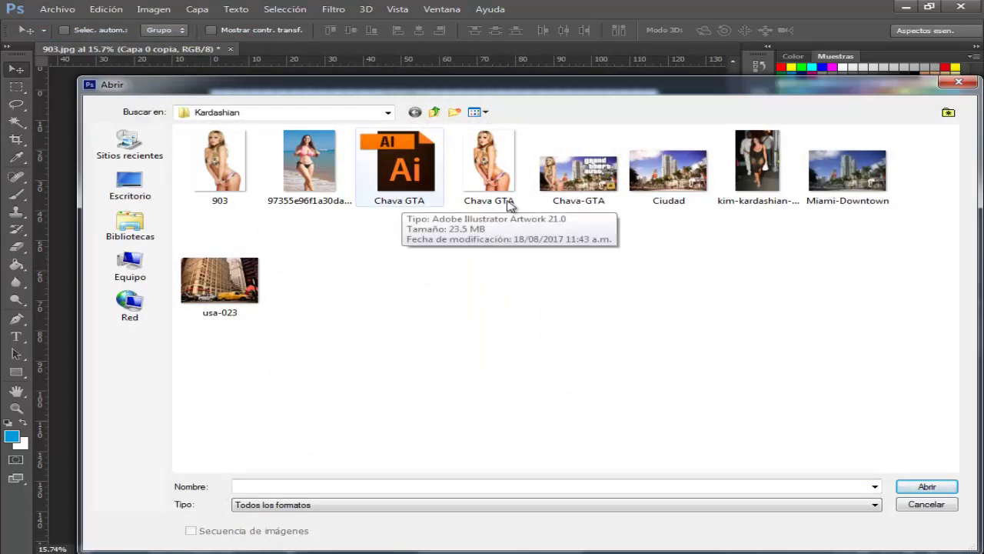
pyautogui.doubleClick(580, 176)
pyautogui.click(563, 270)
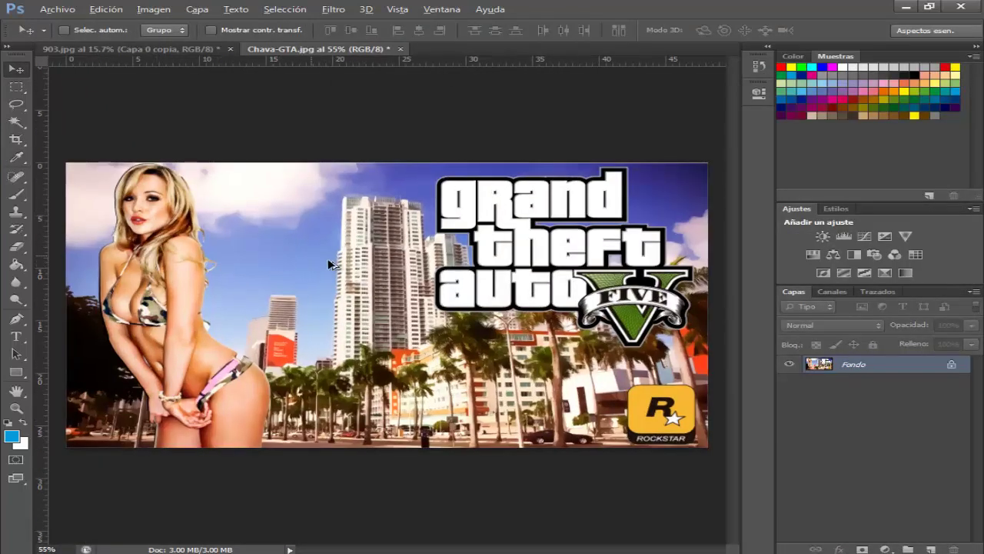
# Step: Convert the locked Fondo background into the editable layer Capa 0
pyautogui.doubleClick(928, 376)
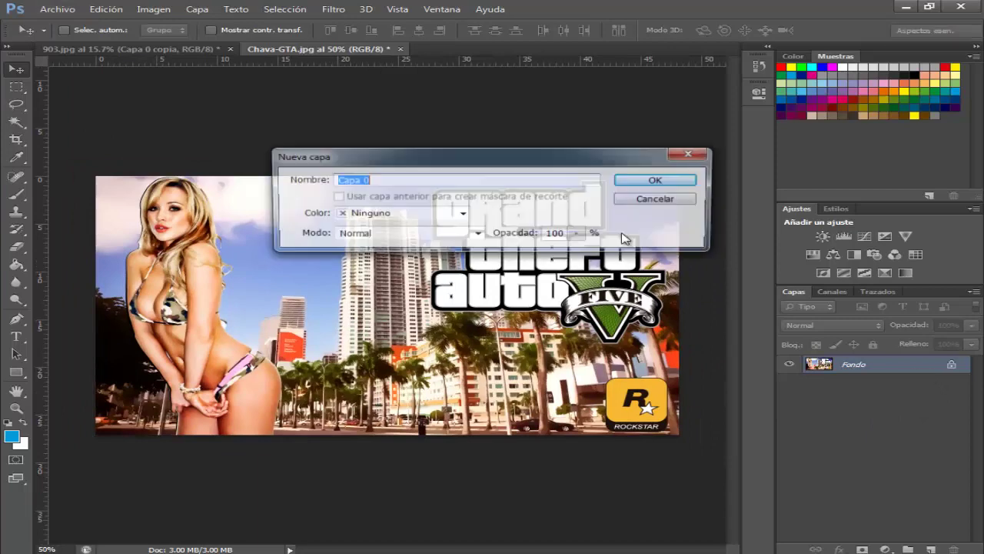
pyautogui.click(685, 180)
pyautogui.click(333, 9)
pyautogui.moveTo(384, 196)
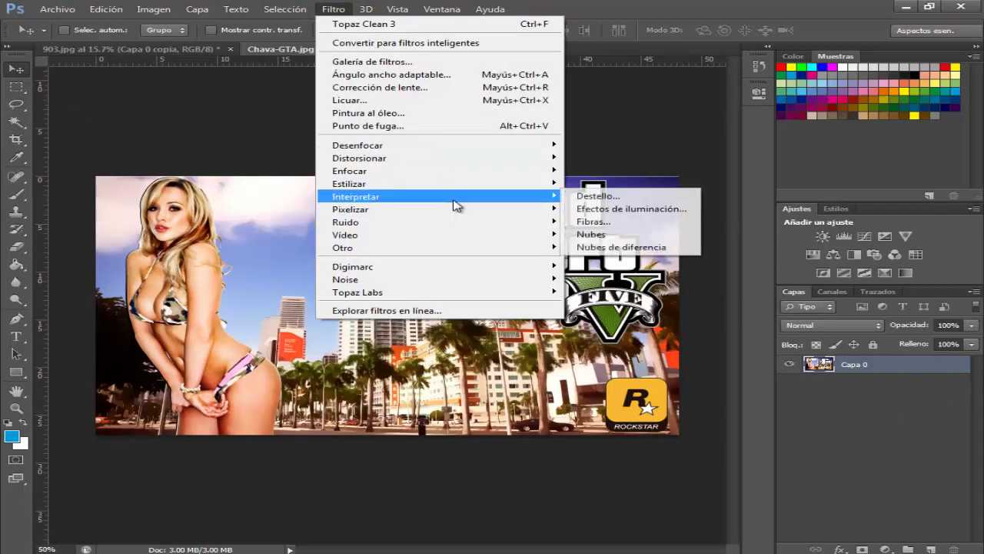
# Step: Preview a lens flare with 35 mm and 105 mm primes, returning to 50-300 mm zoom
pyautogui.click(594, 196)
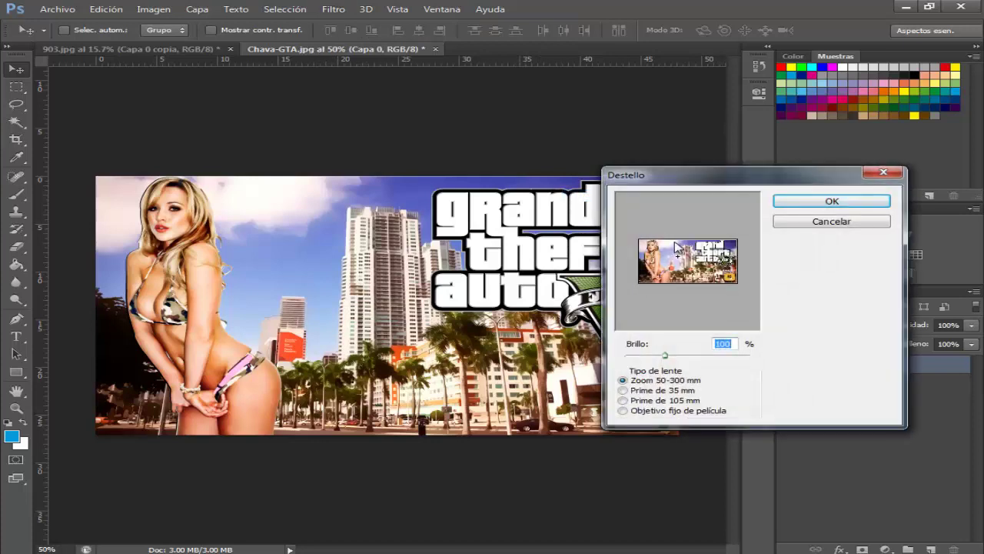
pyautogui.click(676, 246)
pyautogui.click(734, 245)
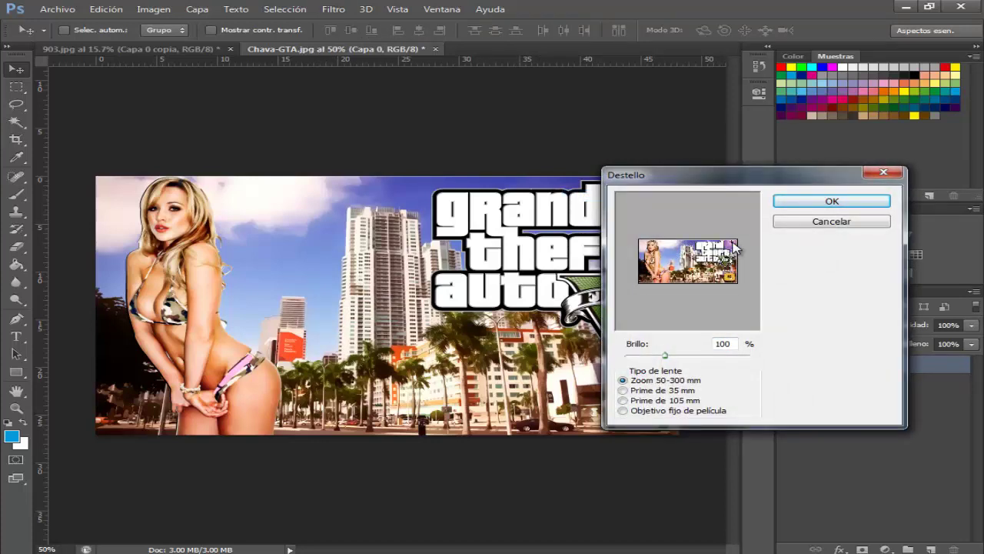
pyautogui.click(663, 243)
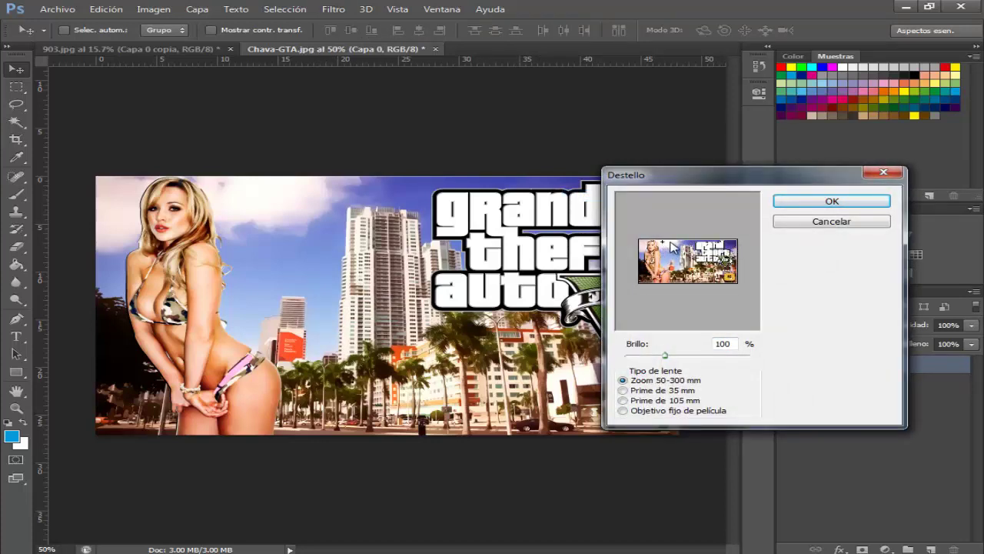
pyautogui.click(643, 393)
pyautogui.click(636, 401)
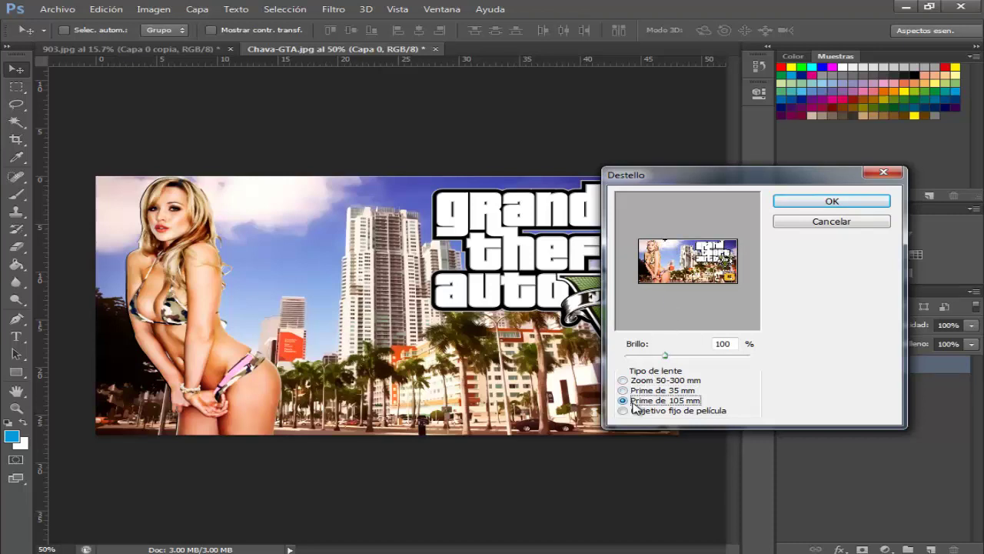
pyautogui.click(649, 380)
# Step: Raise flare brightness above 100%, reposition it, apply it, then undo it
pyautogui.moveTo(665, 356); pyautogui.dragTo(674, 361)
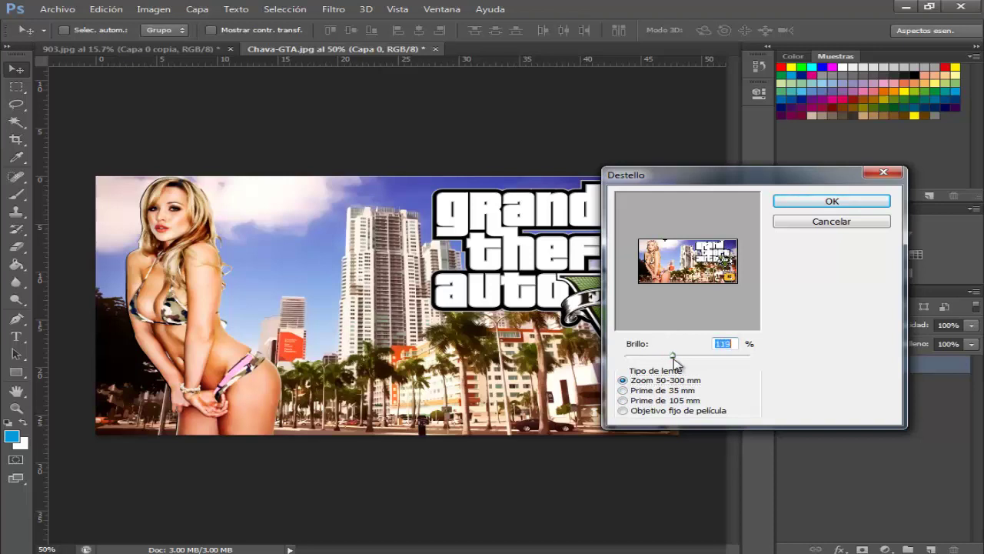
pyautogui.click(677, 260)
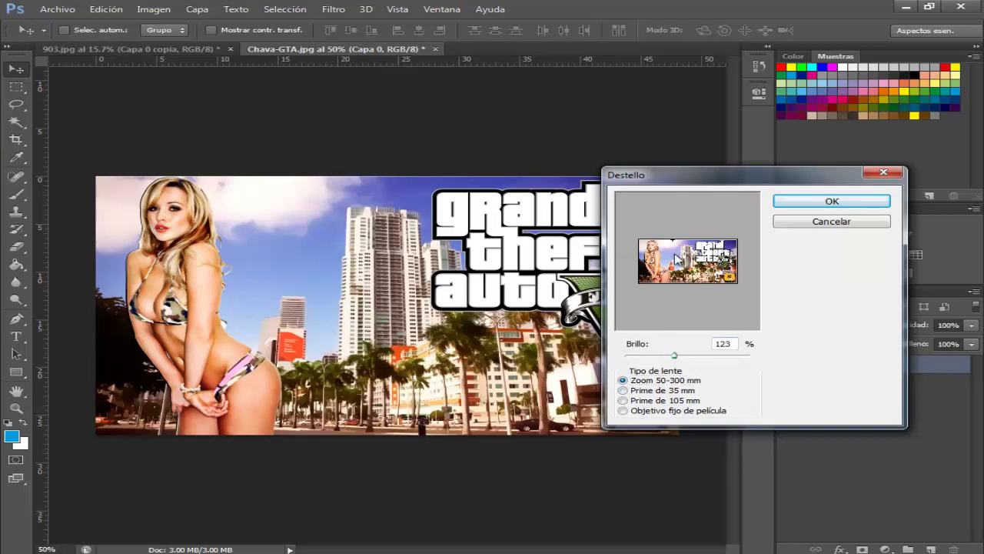
pyautogui.click(732, 245)
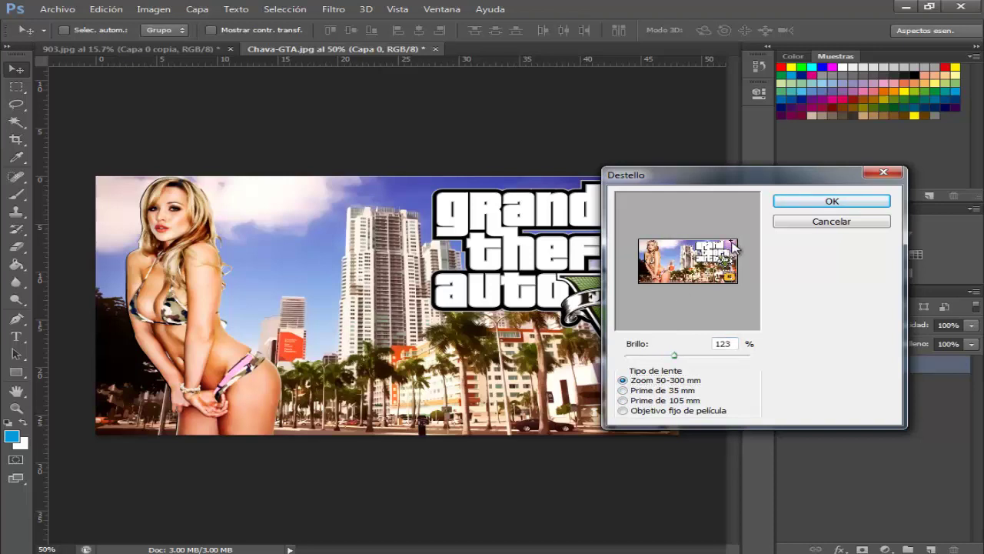
pyautogui.click(649, 257)
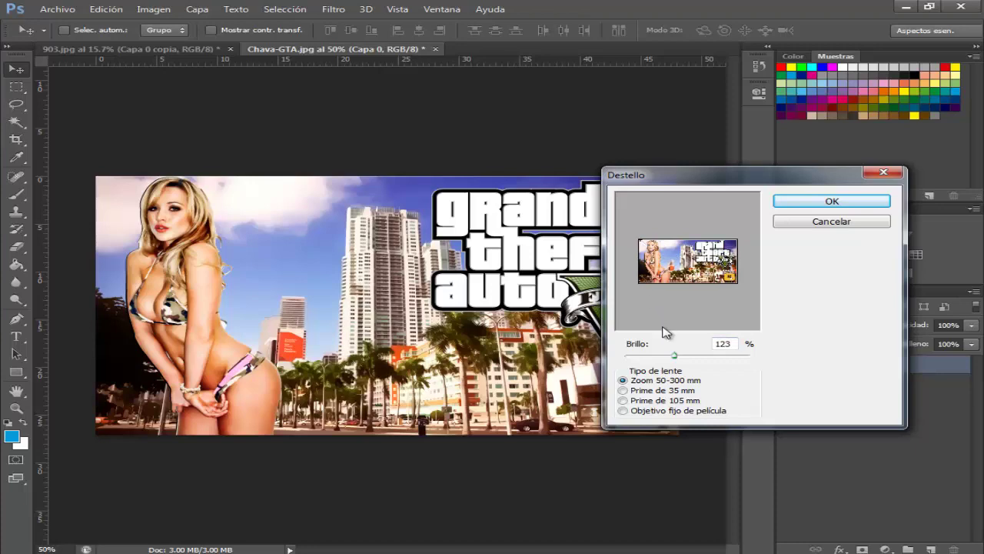
pyautogui.click(846, 202)
pyautogui.hotkey('ctrl', 'z')
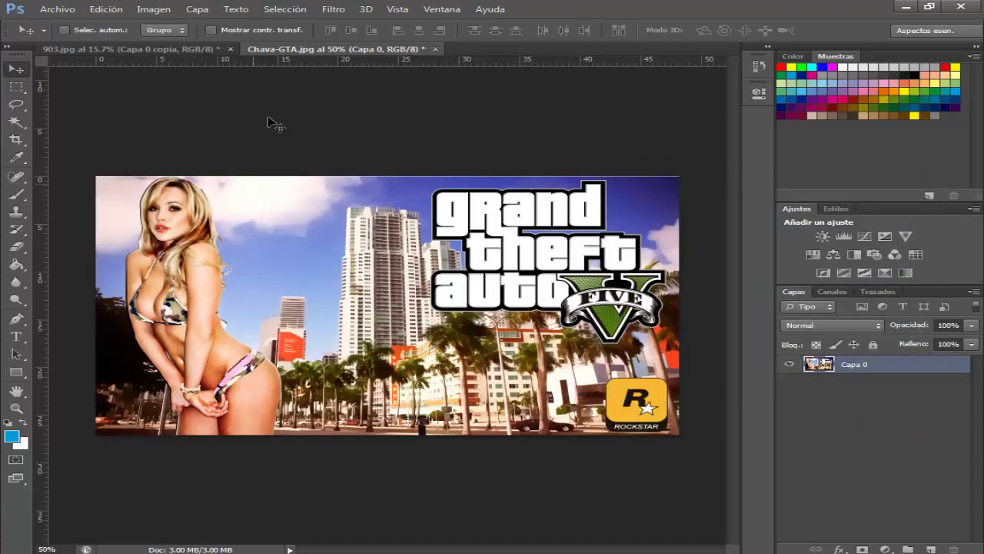
# Step: Reapply the lens flare at 123% brightness with the 50-300 mm zoom lens
pyautogui.click(333, 9)
pyautogui.moveTo(356, 196)
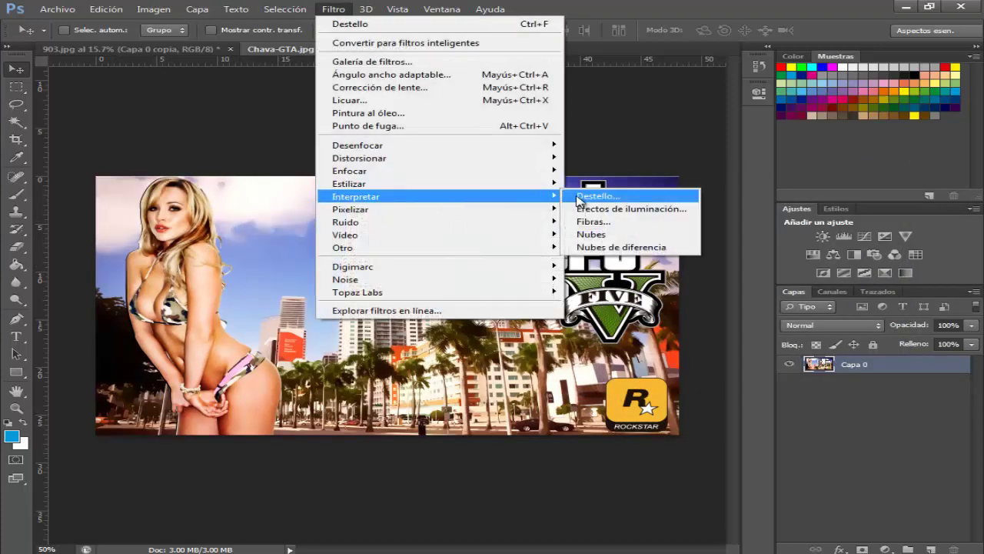
pyautogui.click(585, 197)
pyautogui.write('123')
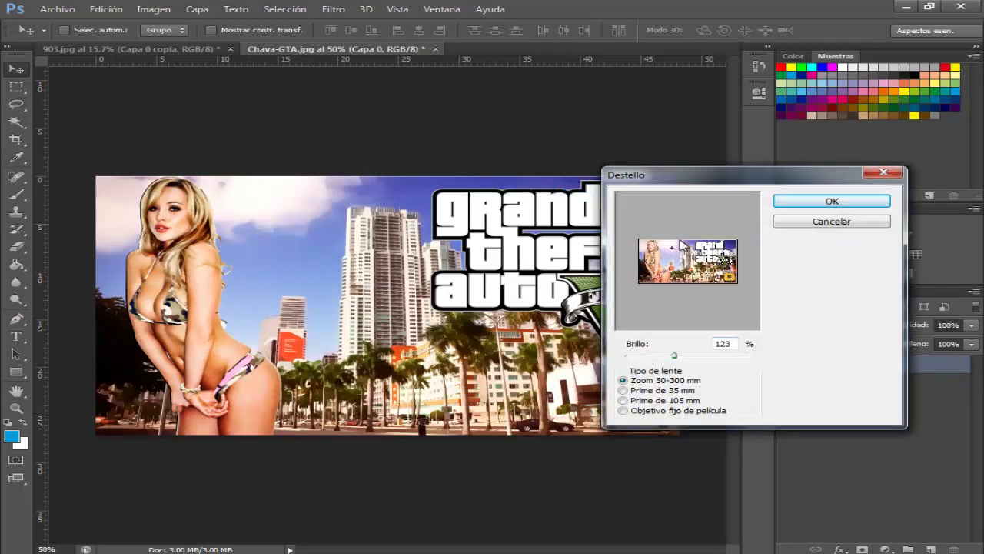
pyautogui.click(680, 243)
pyautogui.click(826, 202)
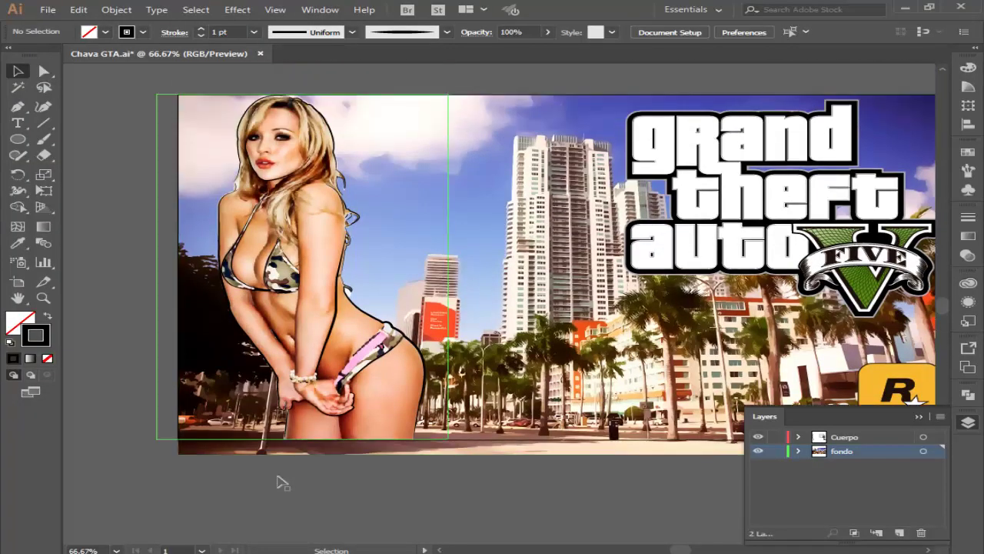
# Step: Zoom in on the face and nudge a hair-outline anchor right and up
pyautogui.hotkey('ctrl', '+')
pyautogui.hotkey('ctrl', '+')
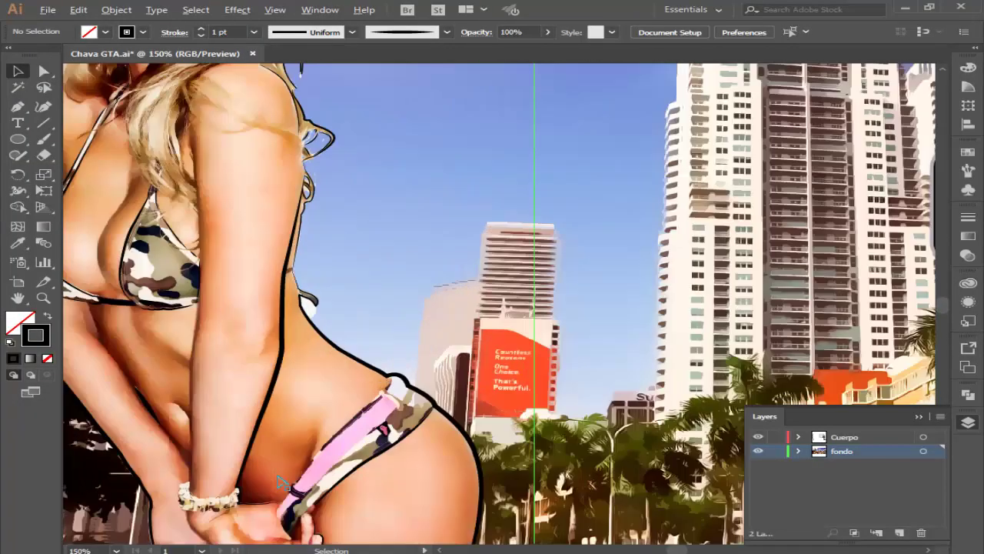
pyautogui.scroll(1, 282, 482)
pyautogui.scroll(5, 281, 482)
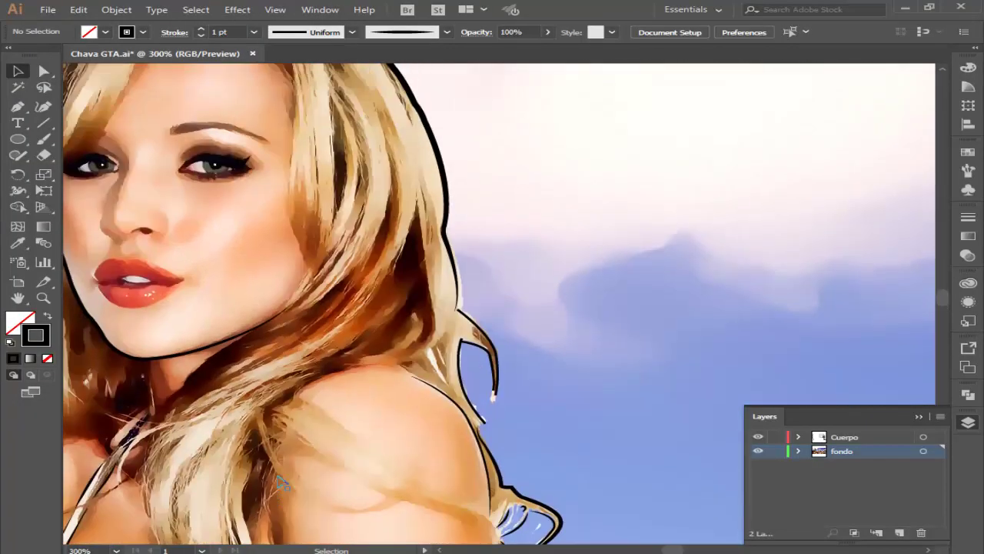
pyautogui.hscroll(-4, 281, 482)
pyautogui.hotkey('ctrl', '+')
pyautogui.hotkey('ctrl', '+')
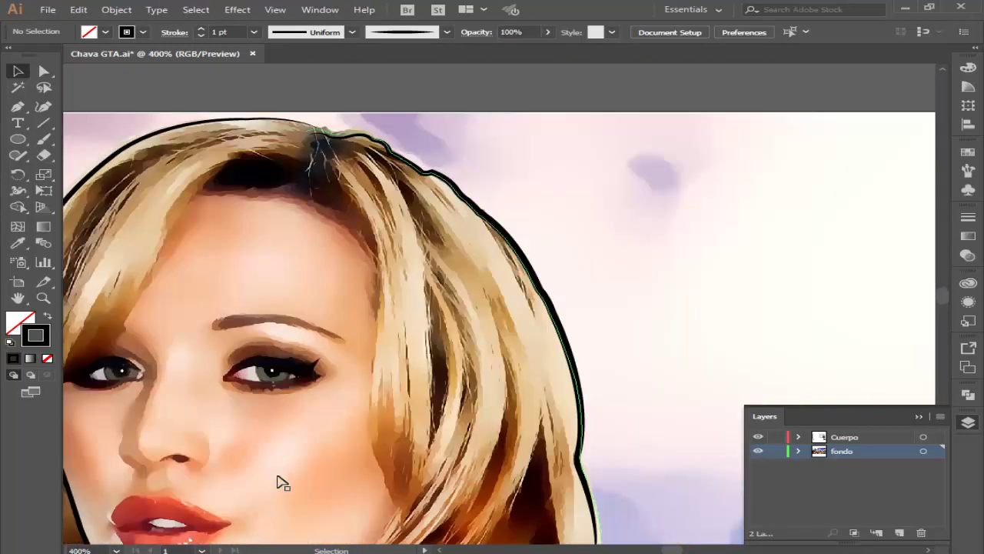
pyautogui.hotkey('ctrl', 'a')
pyautogui.press('a')
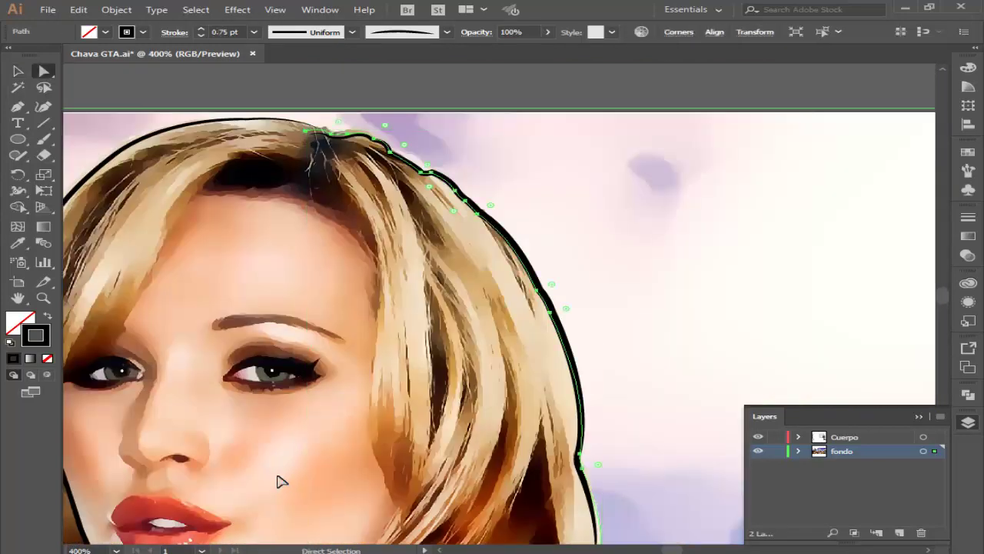
pyautogui.click(306, 132)
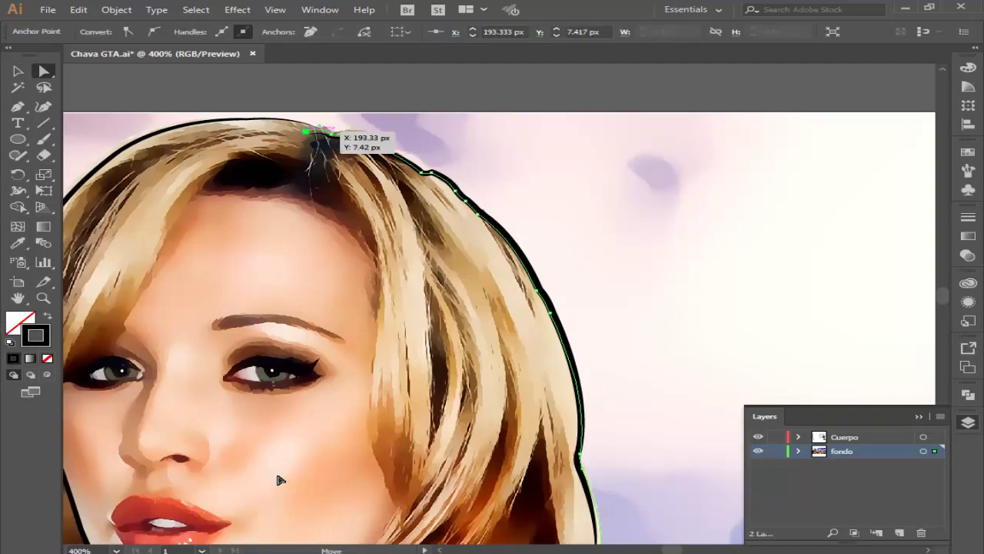
pyautogui.moveTo(307, 132); pyautogui.dragTo(315, 130)
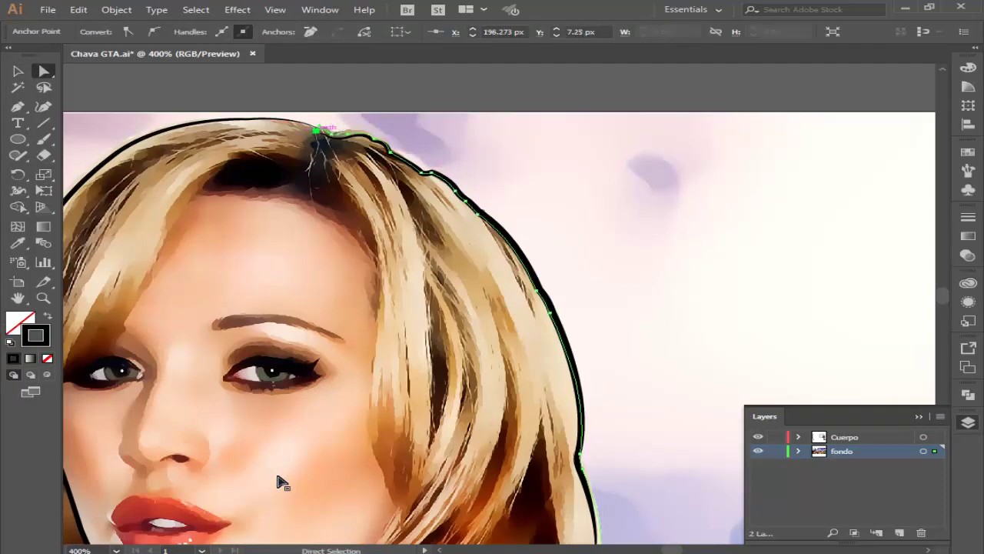
pyautogui.press('Up')
pyautogui.press('Up')
pyautogui.press('Up')
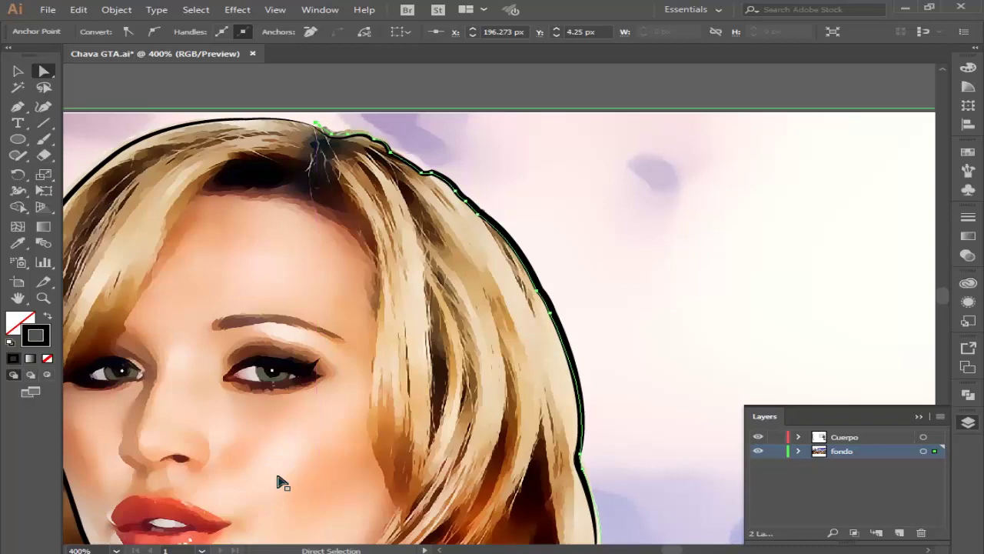
pyautogui.hotkey('ctrl', 'shift', 'a')
# Step: Reframe the whole poster with the Selection tool and start File > Save As
pyautogui.hotkey('ctrl', '-')
pyautogui.hotkey('ctrl', '-')
pyautogui.hotkey('ctrl', '-')
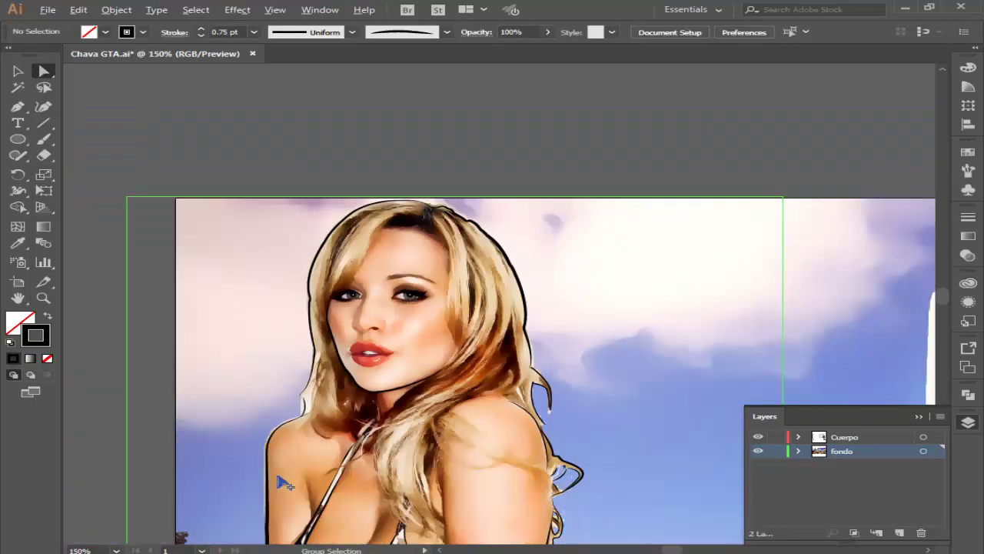
pyautogui.hotkey('ctrl', '+')
pyautogui.hotkey('ctrl', '+')
pyautogui.hotkey('ctrl', '+')
pyautogui.hotkey('ctrl', '-')
pyautogui.hotkey('ctrl', '-')
pyautogui.hotkey('ctrl', '-')
pyautogui.hotkey('ctrl', '-')
pyautogui.hotkey('ctrl', '-')
pyautogui.hotkey('ctrl', '-')
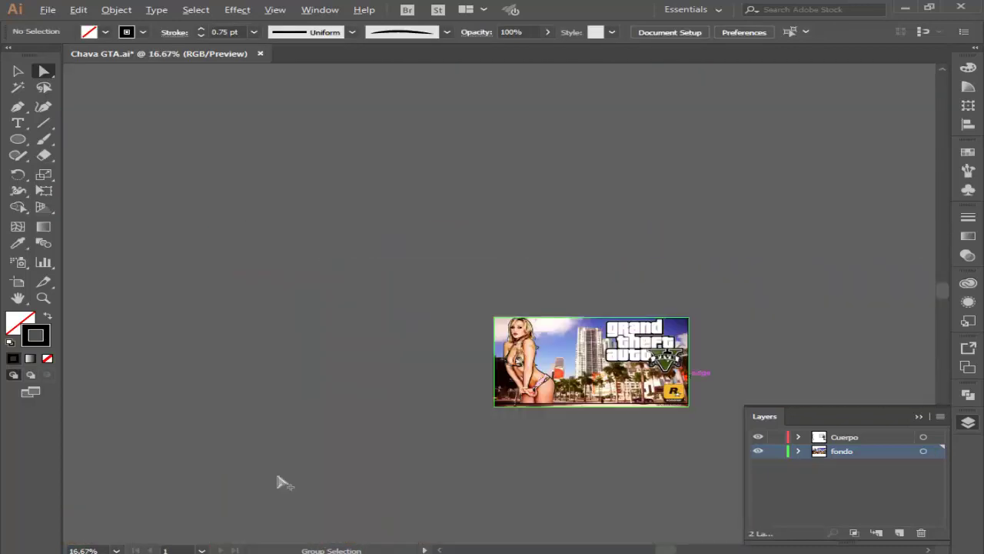
pyautogui.hotkey('ctrl', '+')
pyautogui.hotkey('ctrl', '+')
pyautogui.hotkey('ctrl', '+')
pyautogui.hotkey('ctrl', '+')
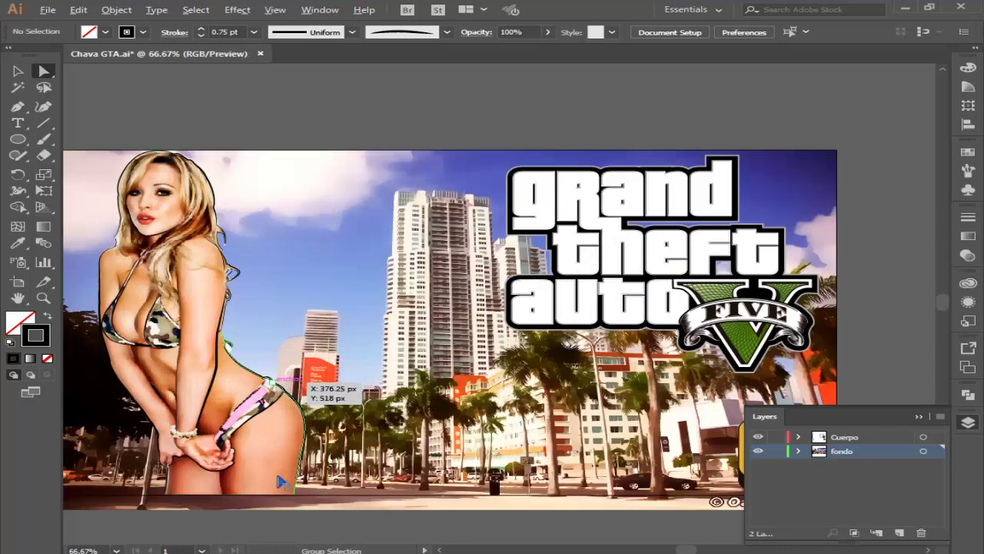
pyautogui.hotkey('ctrl', '-')
pyautogui.press('v')
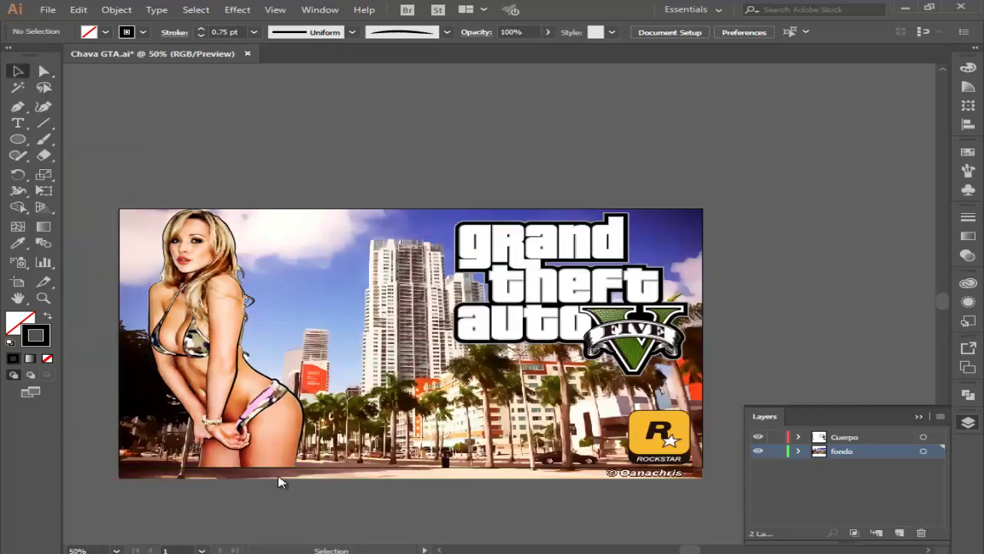
pyautogui.hotkey('alt', 'f')
pyautogui.press('Down')
pyautogui.press('Down')
pyautogui.press('Down')
pyautogui.press('Down')
# Step: Save over the existing Chava GTA Illustrator file, accepting the Illustrator options
pyautogui.press('Return')
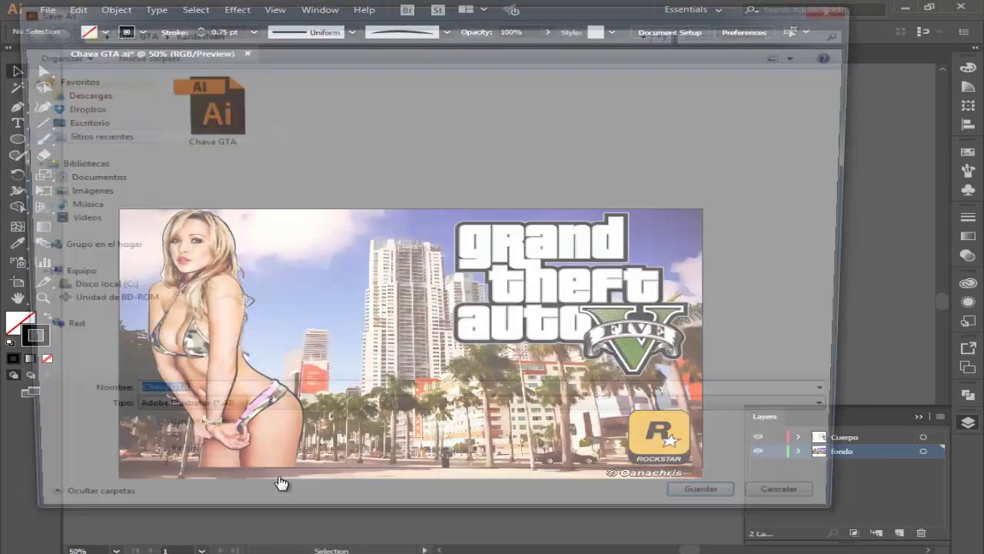
pyautogui.press('Return')
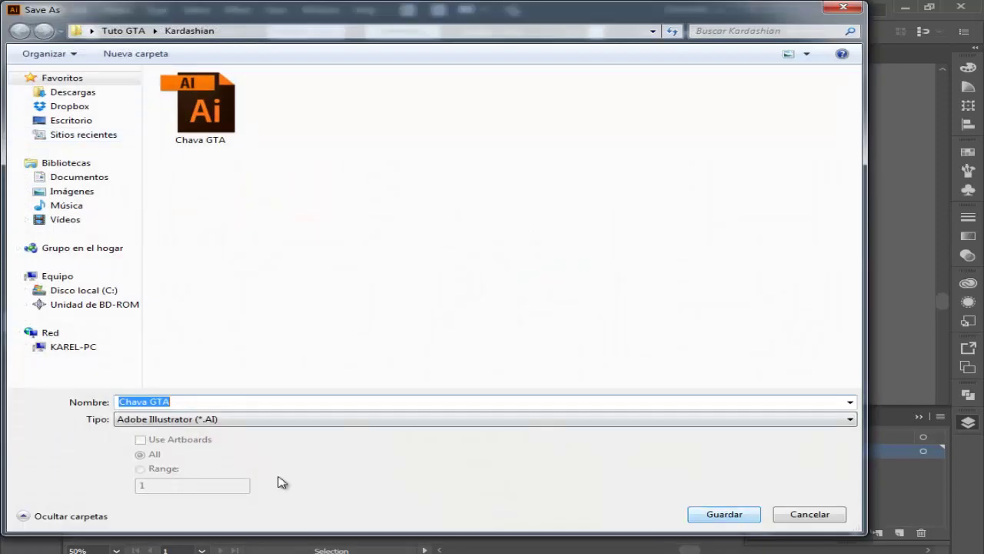
pyautogui.press('Return')
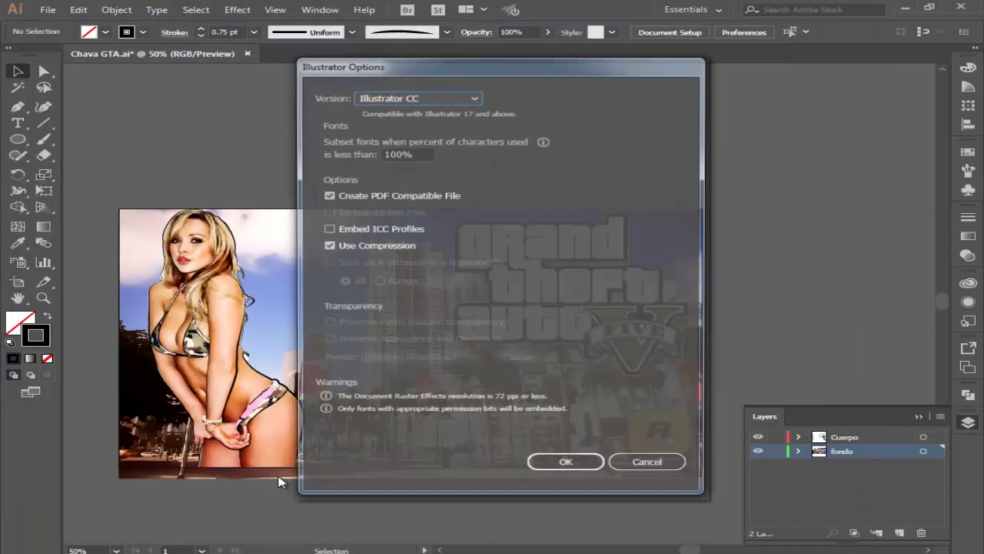
pyautogui.press('Return')
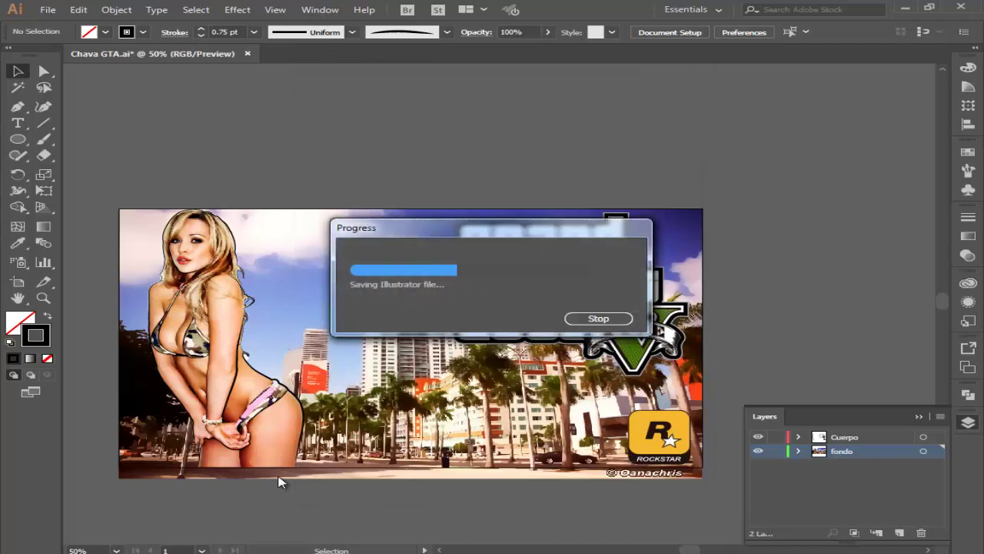
# Step: Re-export the poster via Save for Web as JPEG Chava-GTA, replacing the old copy
pyautogui.hotkey('alt', 'f')
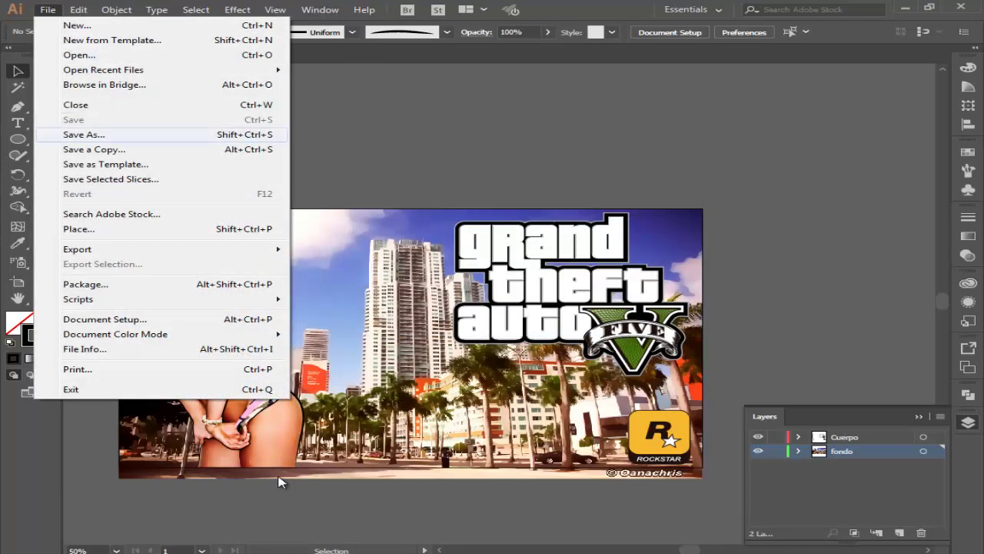
pyautogui.press('Down')
pyautogui.press('Down')
pyautogui.press('Down')
pyautogui.press('Right')
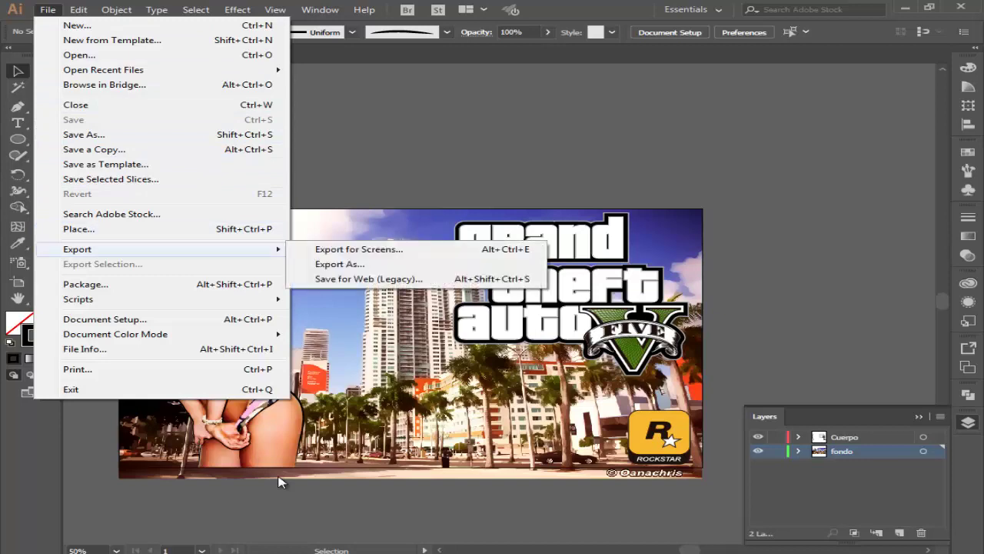
pyautogui.press('Down')
pyautogui.press('Down')
pyautogui.press('Down')
pyautogui.press('Return')
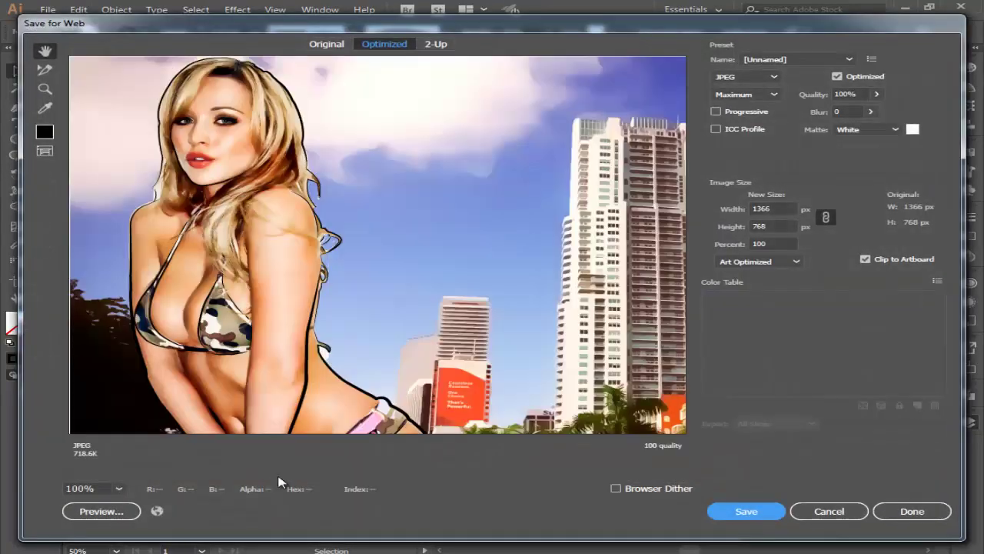
pyautogui.press('Return')
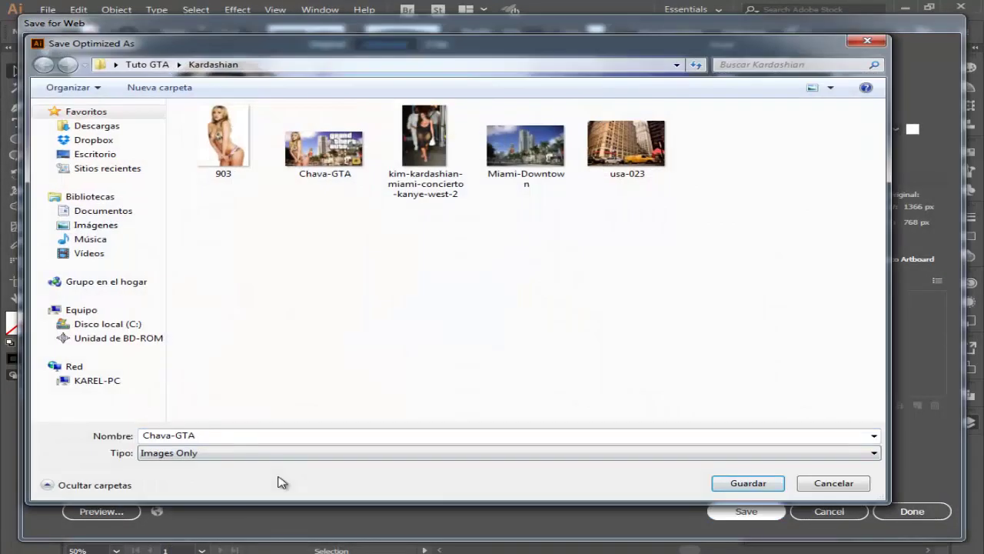
pyautogui.press('Return')
pyautogui.press('Return')
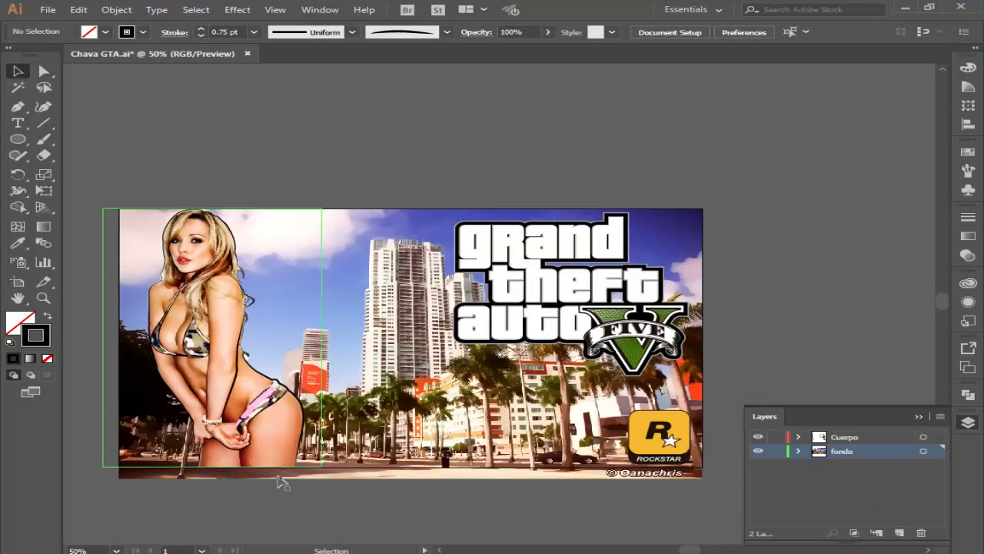
pyautogui.scroll(-2, 283, 482)
pyautogui.scroll(1, 282, 482)
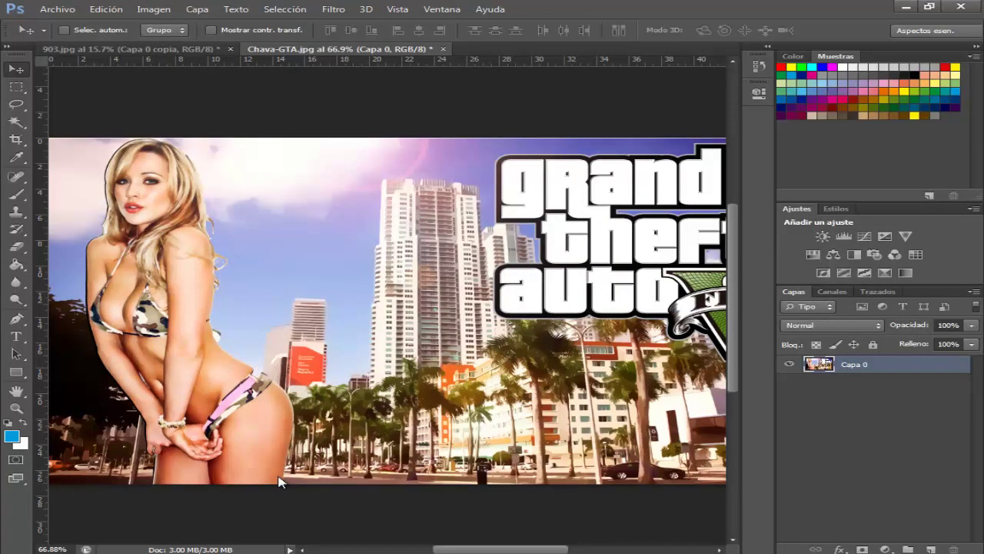
# Step: Close the old Chava-GTA image unsaved and reopen the new export with Adobe RGB
pyautogui.hotkey('ctrl', 'w')
pyautogui.press('Tab')
pyautogui.press('Return')
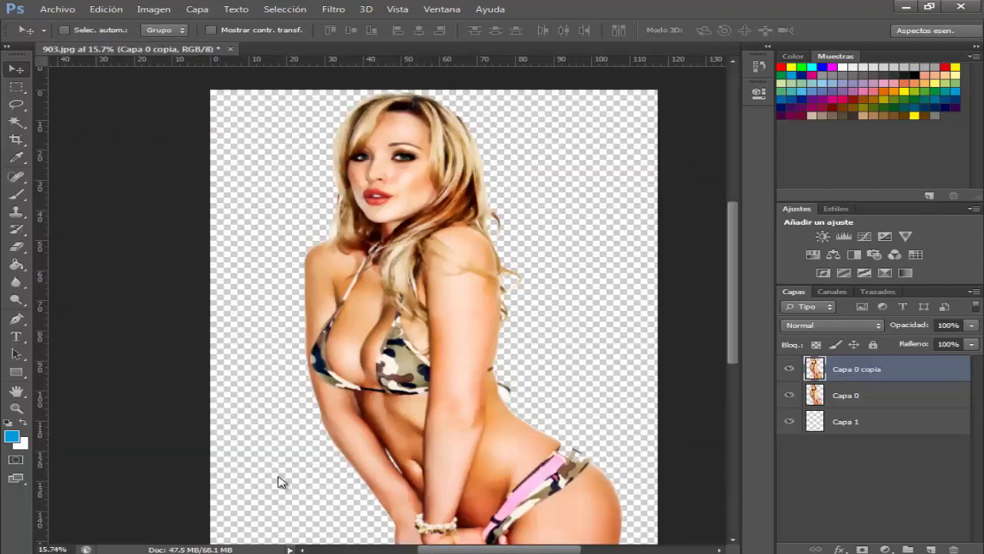
pyautogui.hotkey('alt', 'a')
pyautogui.press('Down')
pyautogui.press('Return')
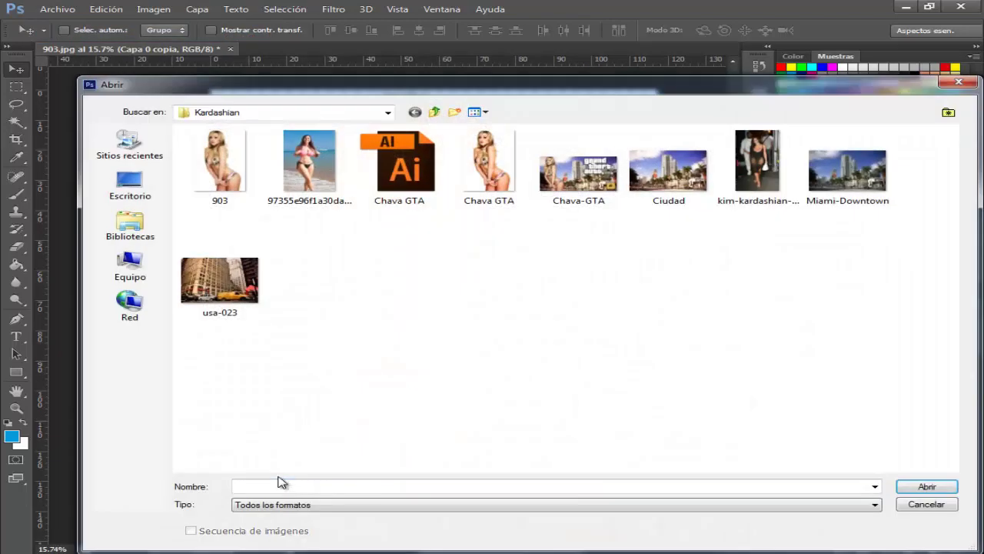
pyautogui.write('Chava-GTA')
pyautogui.press('Return')
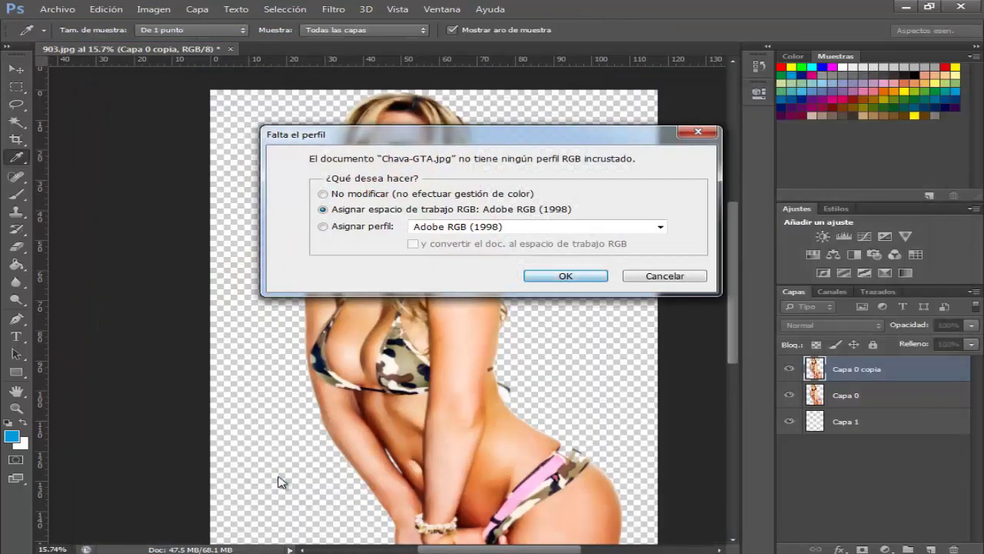
pyautogui.press('Return')
pyautogui.press('v')
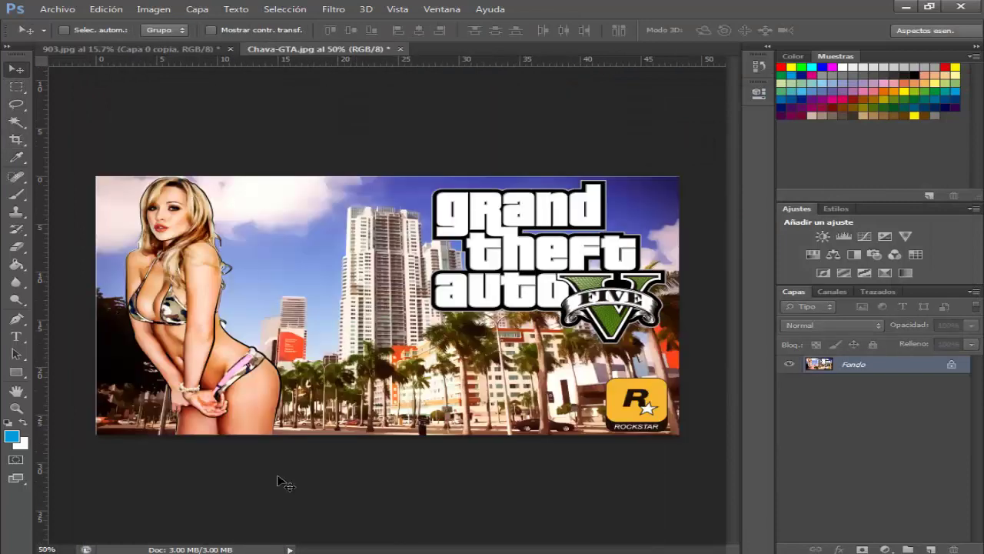
# Step: Apply a lens flare to the poster using the 105 mm prime lens
pyautogui.hotkey('alt', 't')
pyautogui.press('Down')
pyautogui.press('Down')
pyautogui.press('Down')
pyautogui.press('Down')
pyautogui.press('Down')
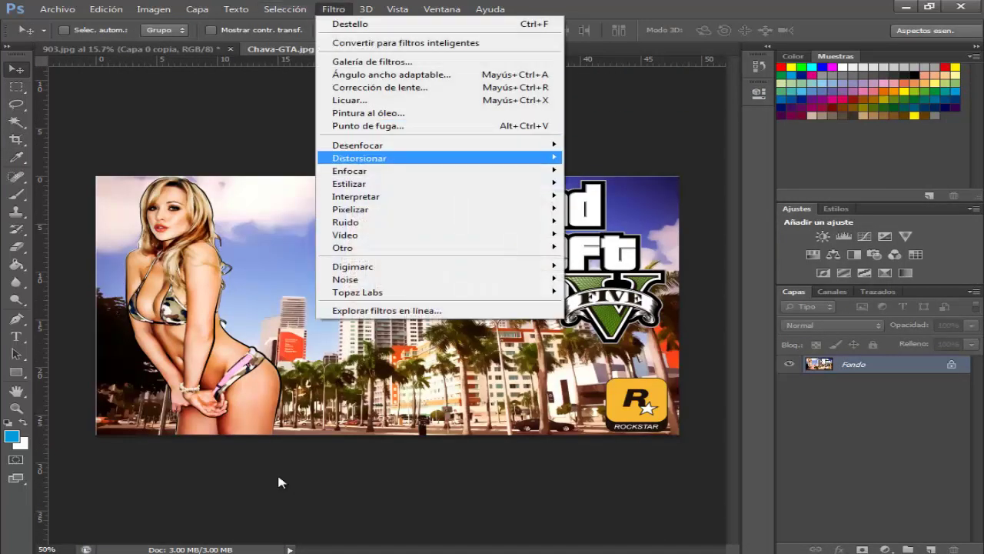
pyautogui.press('Down')
pyautogui.press('Down')
pyautogui.press('Down')
pyautogui.press('Right')
pyautogui.press('Escape')
pyautogui.press('Escape')
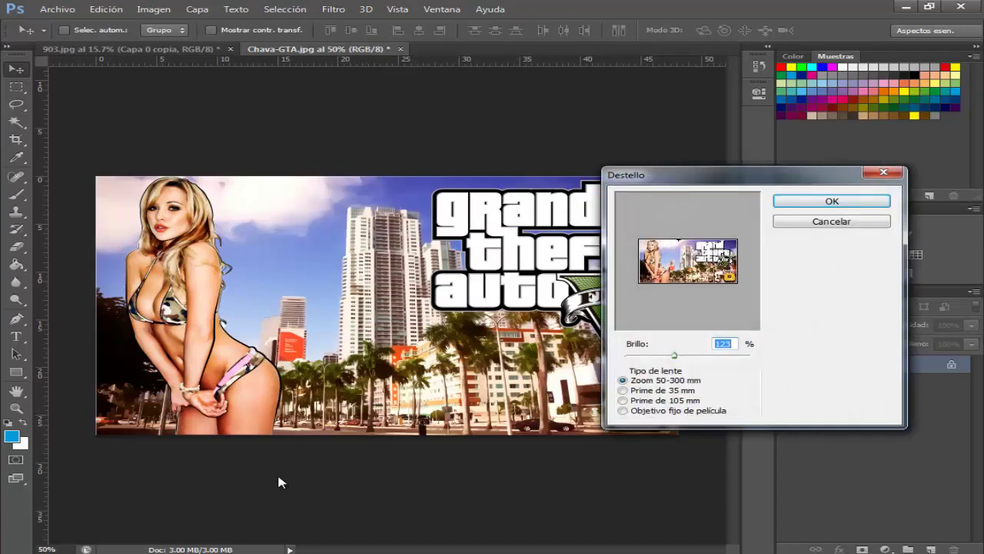
pyautogui.press('Tab')
pyautogui.press('Down')
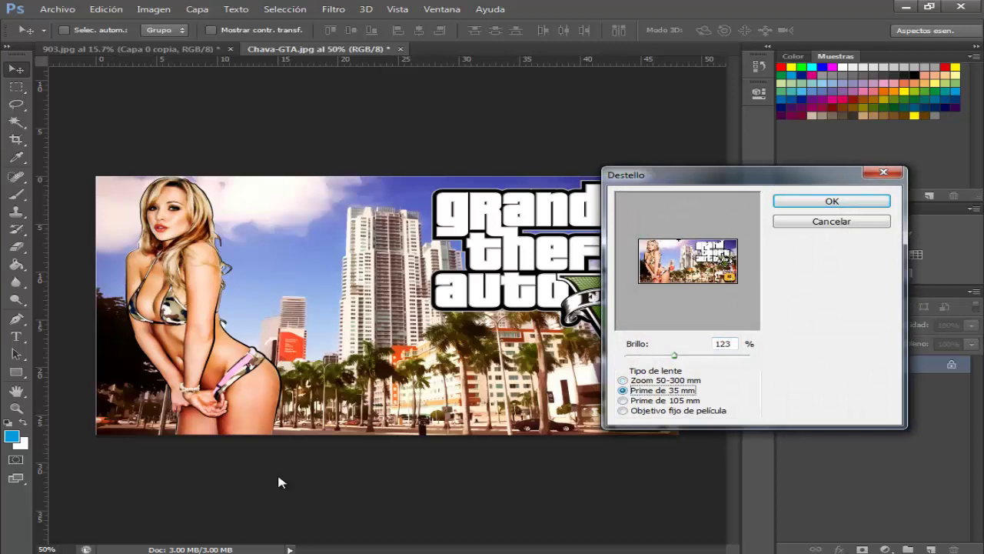
pyautogui.press('Down')
pyautogui.press('Down')
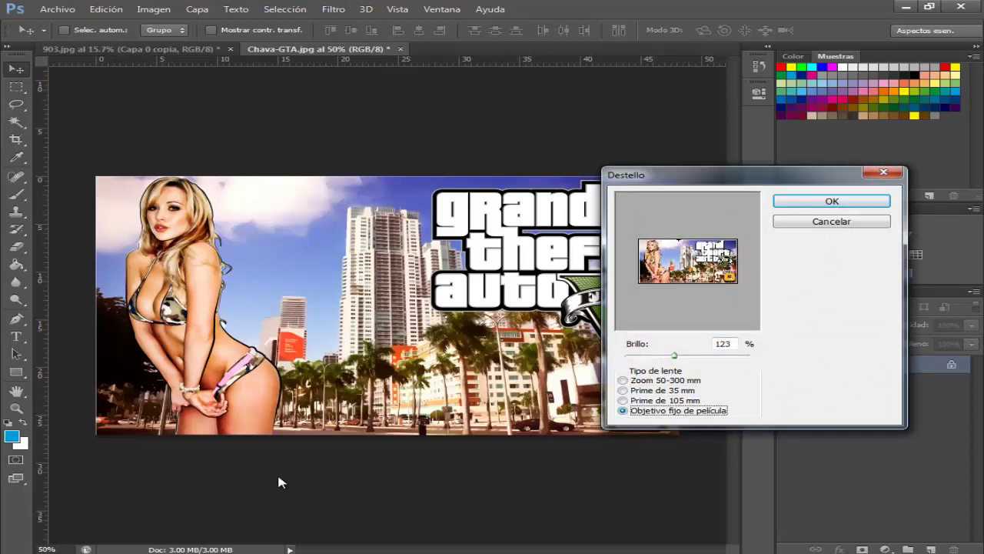
pyautogui.press('Return')
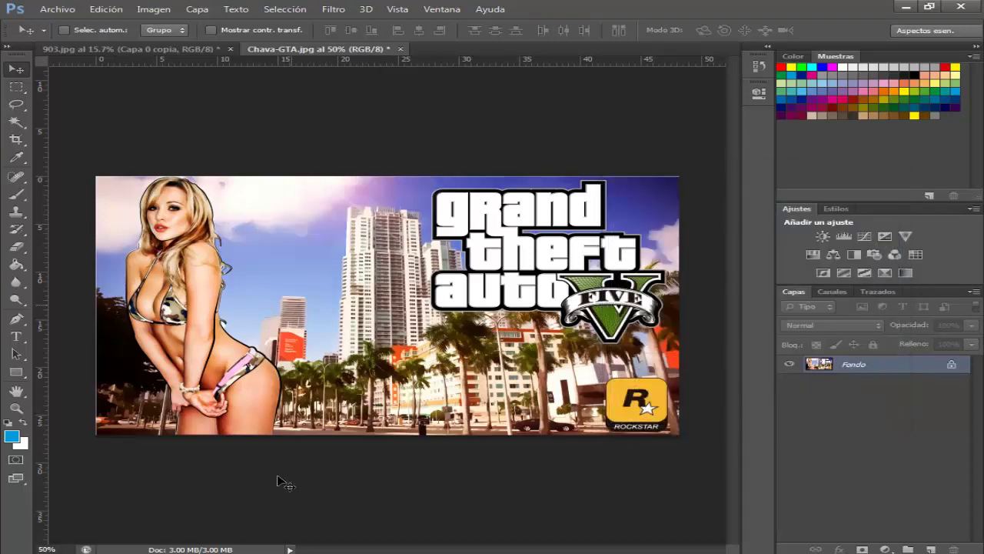
# Step: Apply another lens flare with the brightness raised to 165
pyautogui.hotkey('alt', 't')
pyautogui.press('Down')
pyautogui.press('Down')
pyautogui.press('Down')
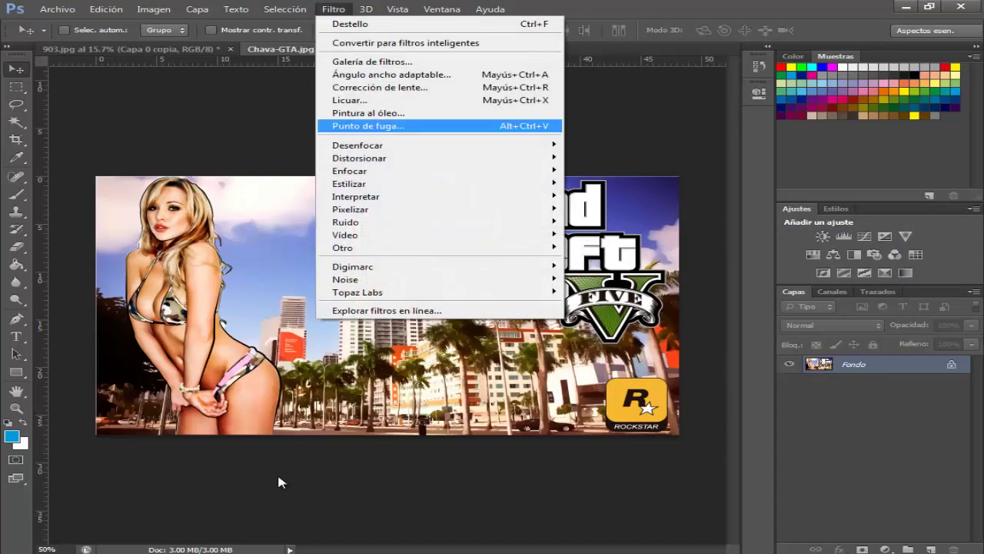
pyautogui.press('Down')
pyautogui.press('Down')
pyautogui.press('Right')
pyautogui.press('Left')
pyautogui.press('Down')
pyautogui.press('Down')
pyautogui.press('Down')
pyautogui.press('Right')
pyautogui.press('Down')
pyautogui.press('Down')
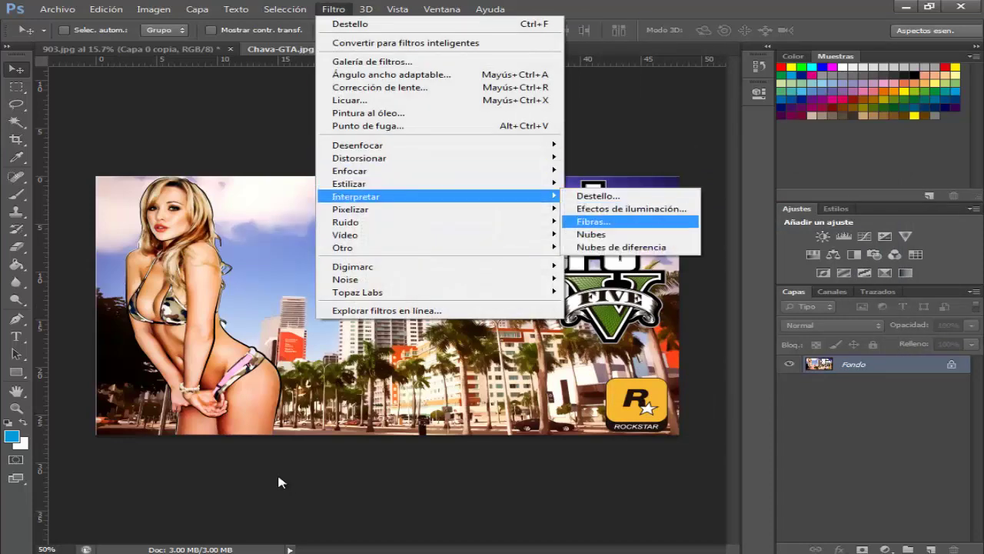
pyautogui.press('Down')
pyautogui.press('Up')
pyautogui.press('Up')
pyautogui.press('Up')
pyautogui.press('Return')
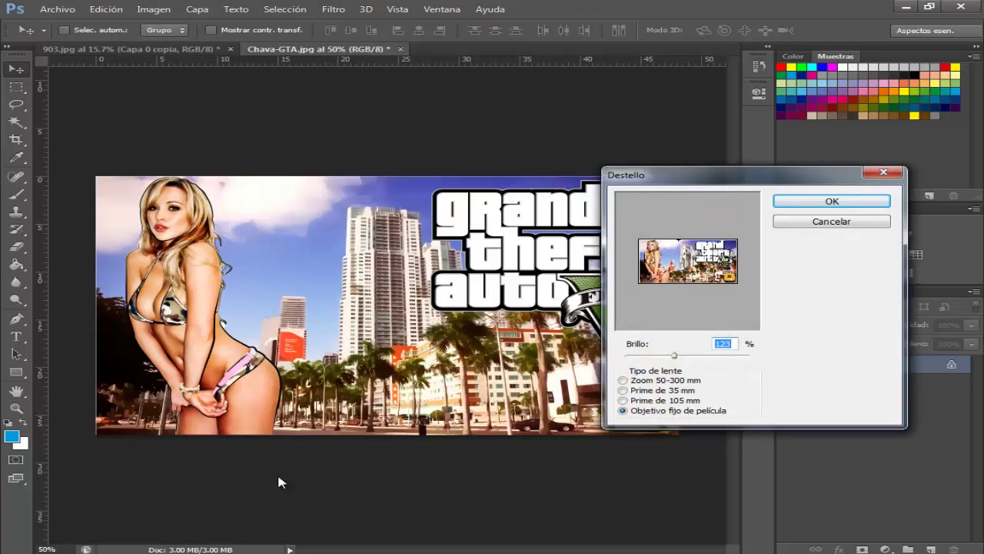
pyautogui.hotkey('shift', 'Up')
pyautogui.hotkey('shift', 'Up')
pyautogui.hotkey('shift', 'Up')
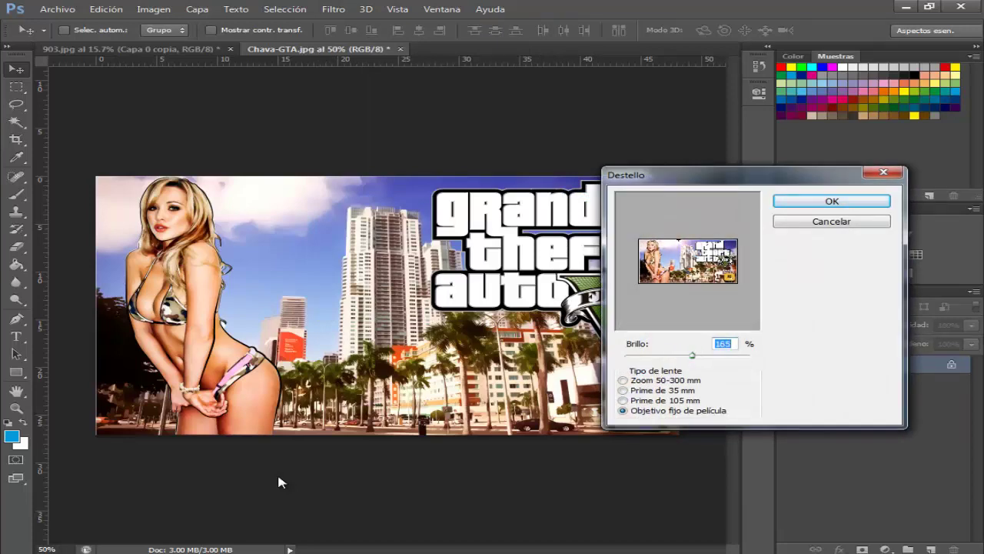
pyautogui.press('Tab')
pyautogui.press('Return')
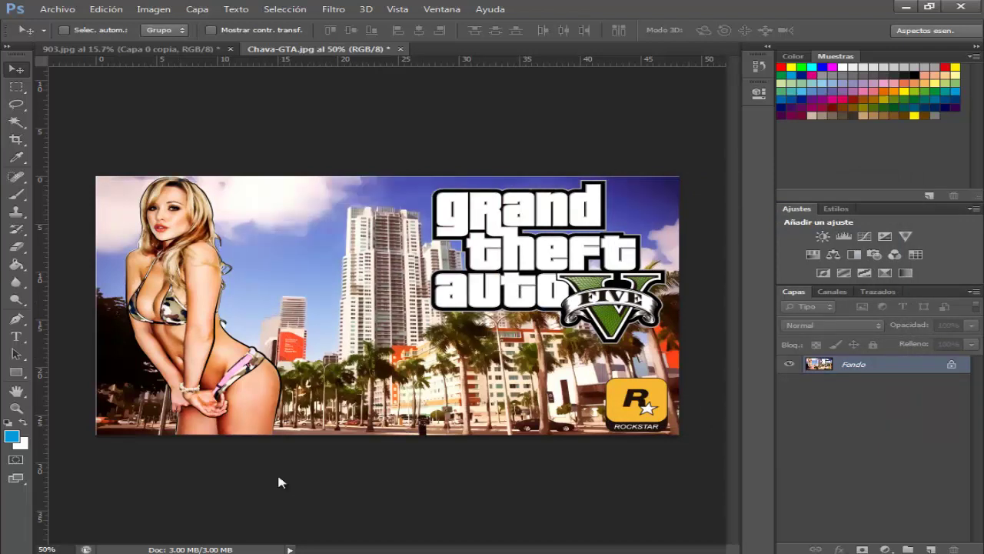
# Step: Apply a lens flare using the movie prime lens with lowered brightness
pyautogui.hotkey('alt', 't')
pyautogui.press('Up')
pyautogui.press('Up')
pyautogui.press('Right')
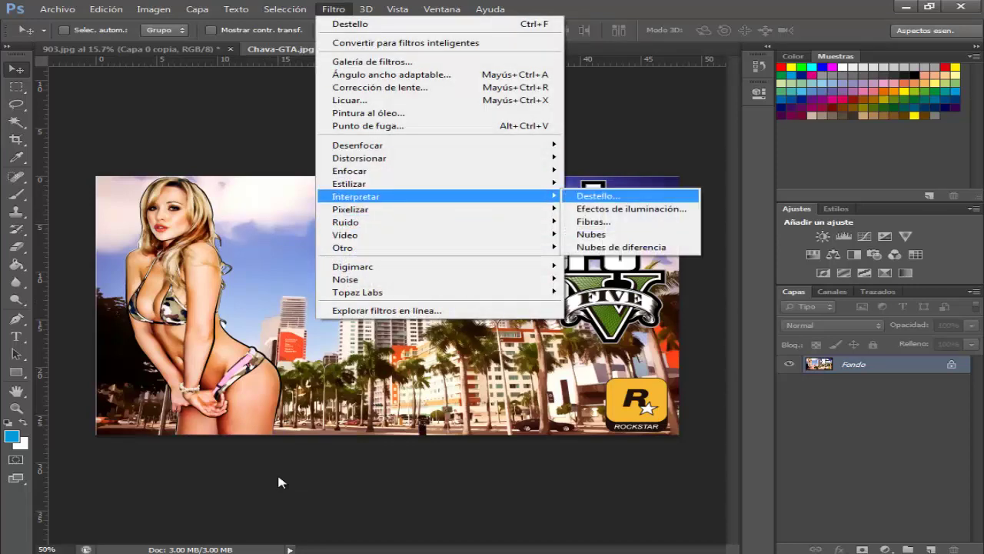
pyautogui.press('Return')
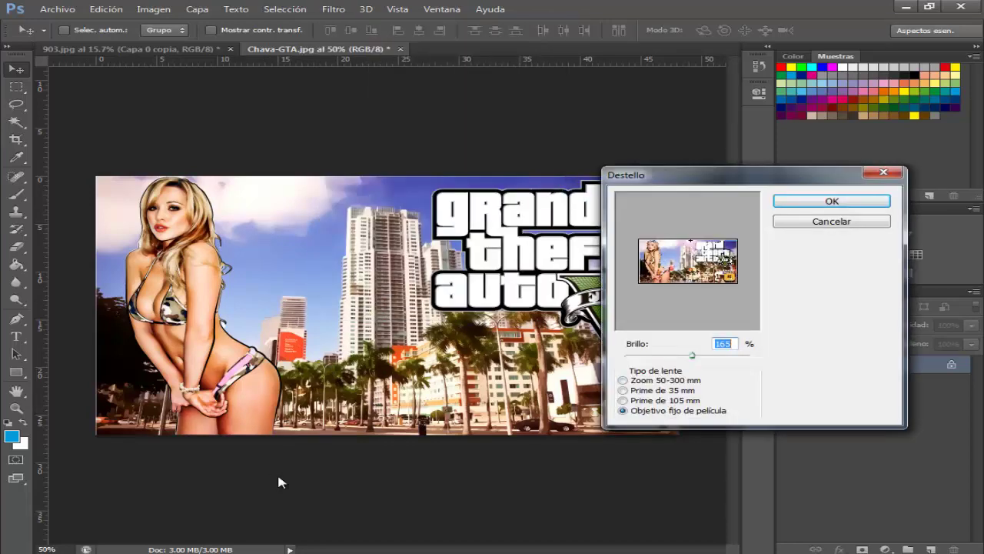
pyautogui.press('Tab')
pyautogui.press('Down')
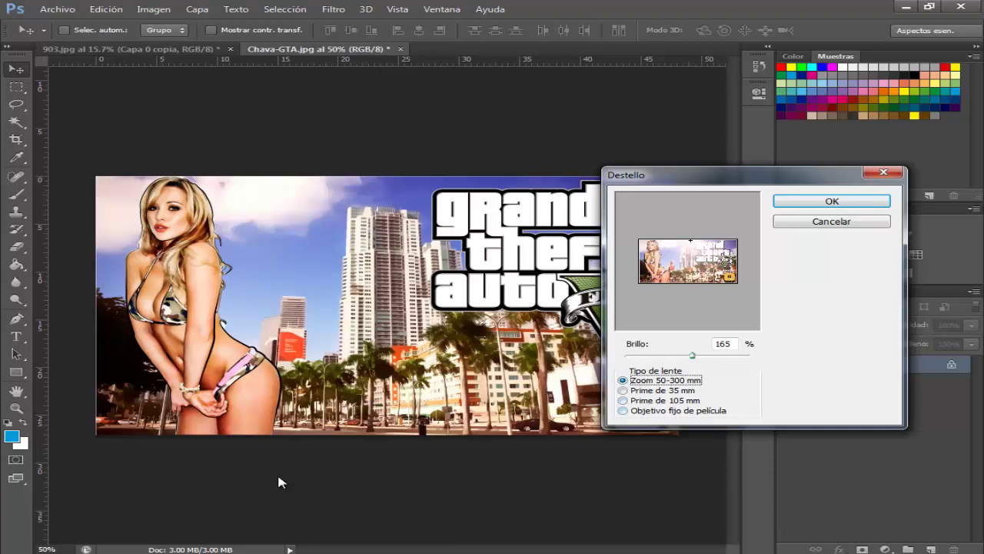
pyautogui.press('Down')
pyautogui.press('Down')
pyautogui.press('Down')
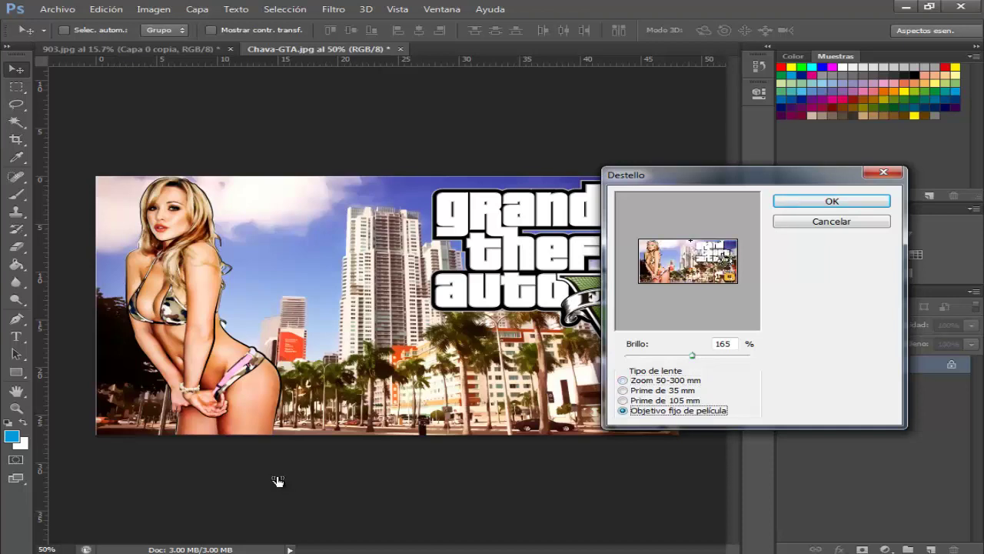
pyautogui.hotkey('shift', 'Tab')
pyautogui.press('Down')
pyautogui.press('Down')
pyautogui.press('Down')
pyautogui.write('139')
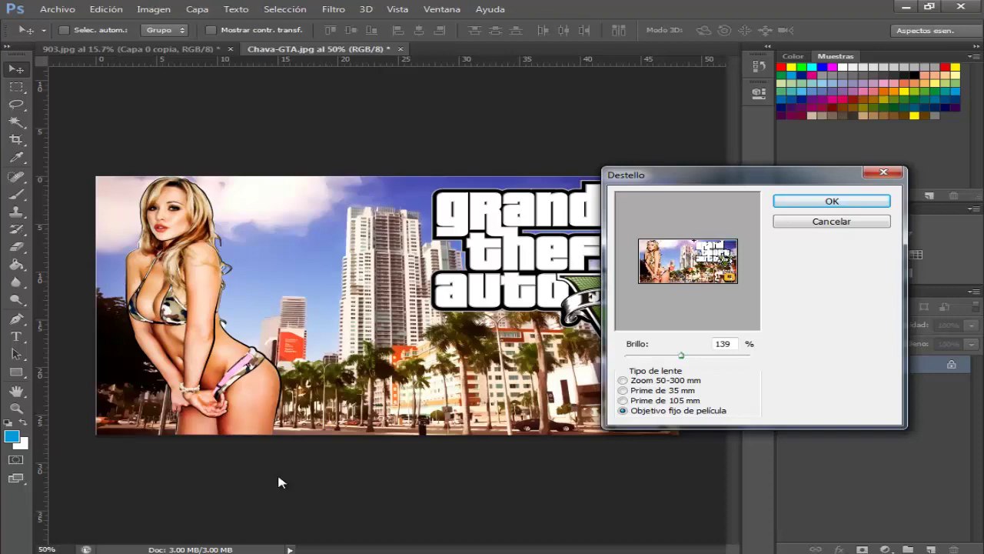
pyautogui.press('Return')
# Step: Apply the lens flare twice more with the same 139% movie prime settings
pyautogui.hotkey('alt', 't')
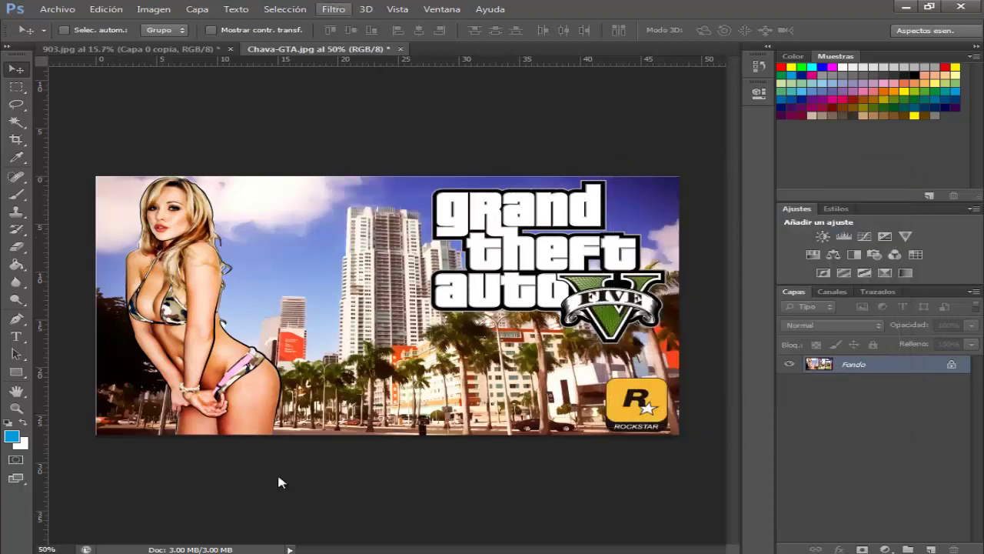
pyautogui.press('Up')
pyautogui.press('Up')
pyautogui.press('Up')
pyautogui.press('Up')
pyautogui.press('Right')
pyautogui.press('Down')
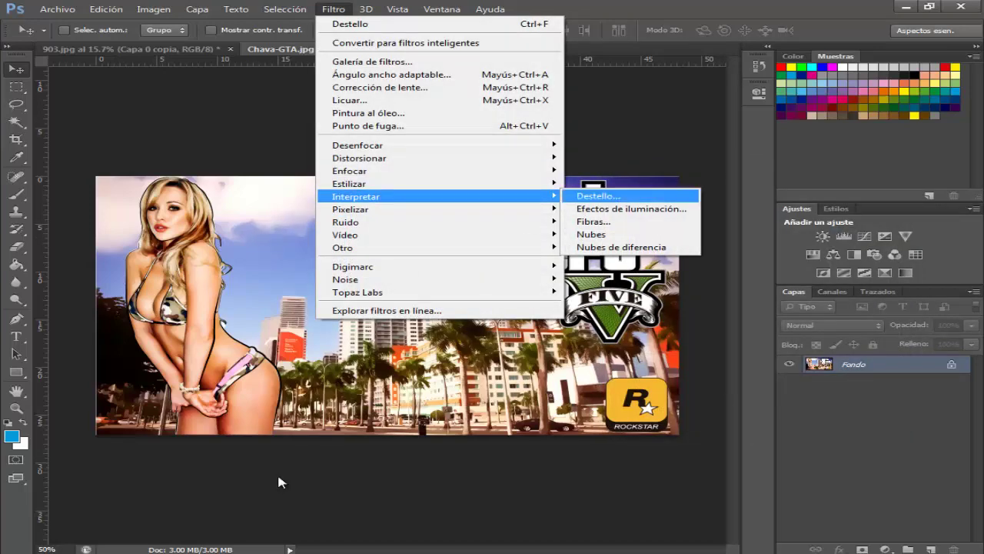
pyautogui.press('Return')
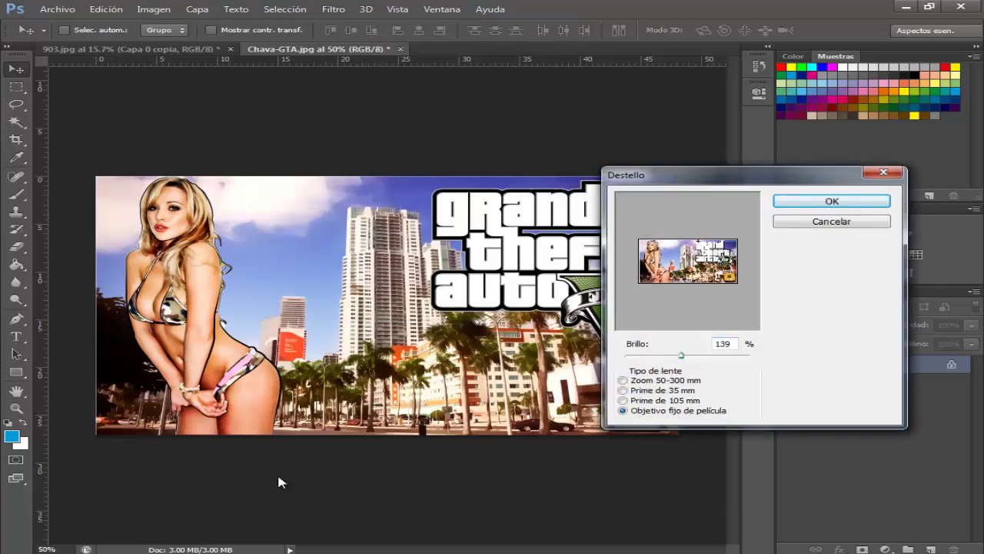
pyautogui.press('Return')
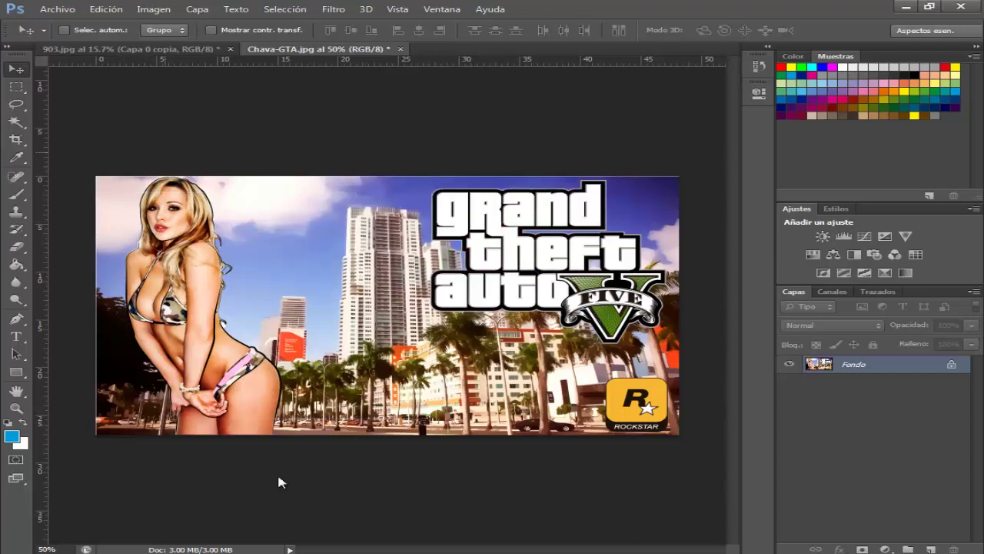
pyautogui.hotkey('alt', 't')
pyautogui.press('Down')
pyautogui.press('Down')
pyautogui.press('Right')
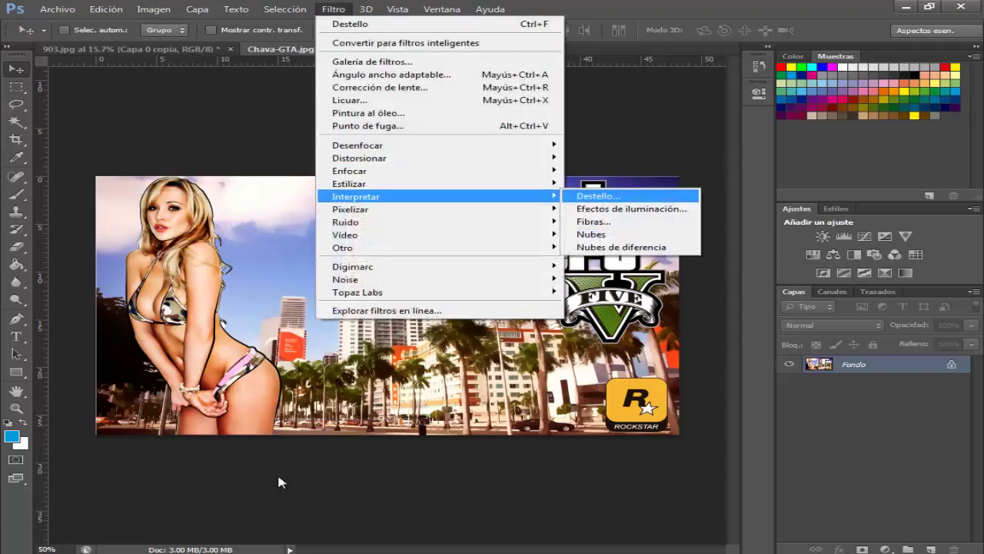
pyautogui.press('Return')
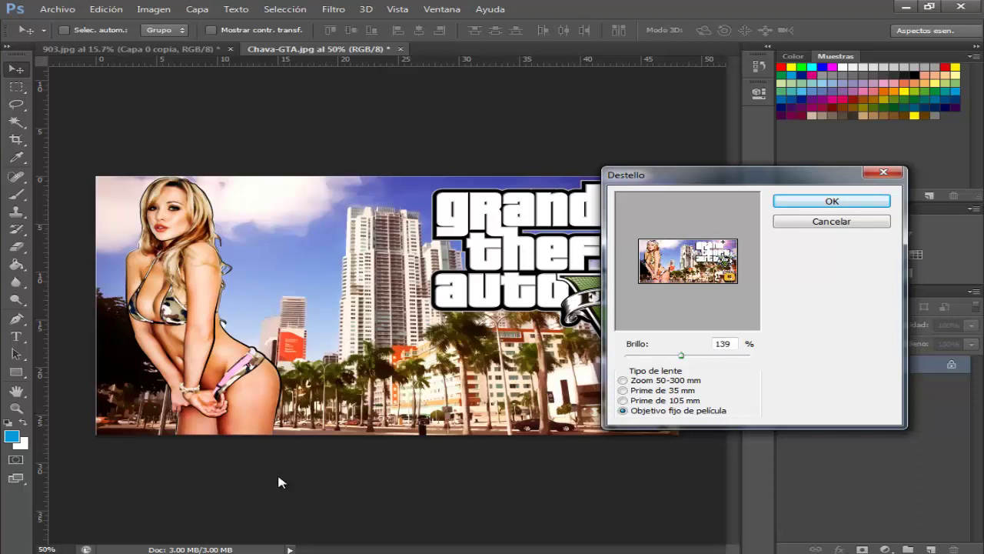
pyautogui.press('Return')
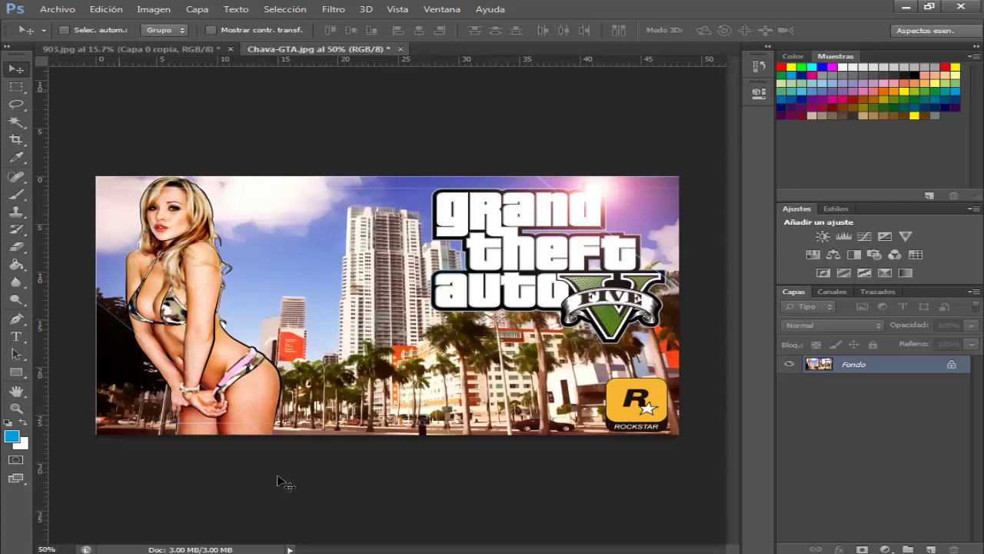
# Step: Cancel the Save for Web export without saving anything
pyautogui.hotkey('alt', 'a')
pyautogui.press('Return')
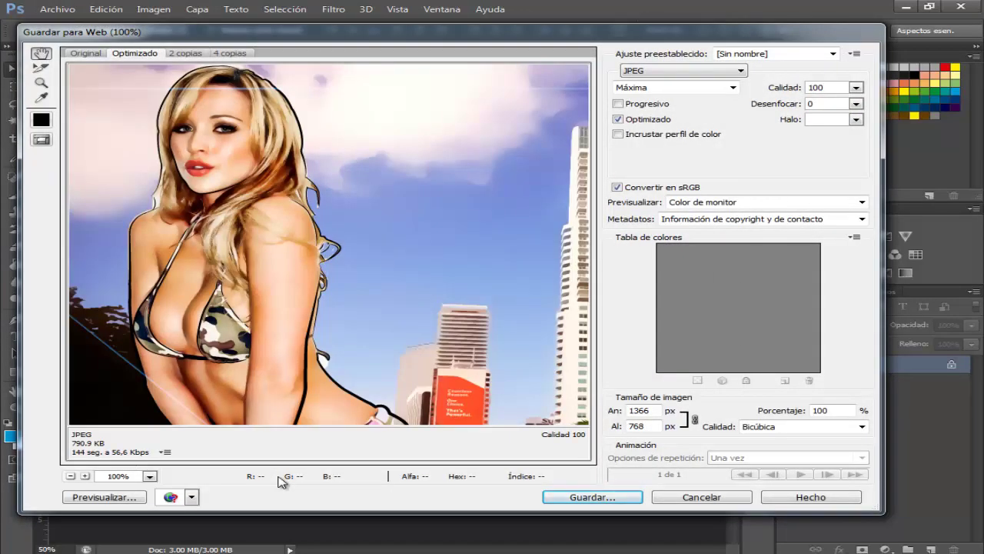
pyautogui.press('Escape')
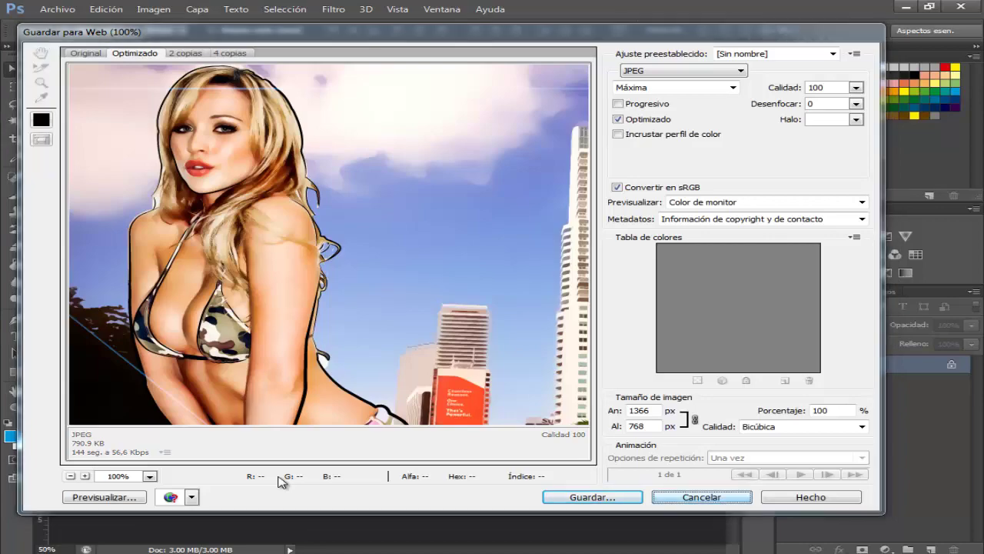
pyautogui.scroll(3, 278, 480)
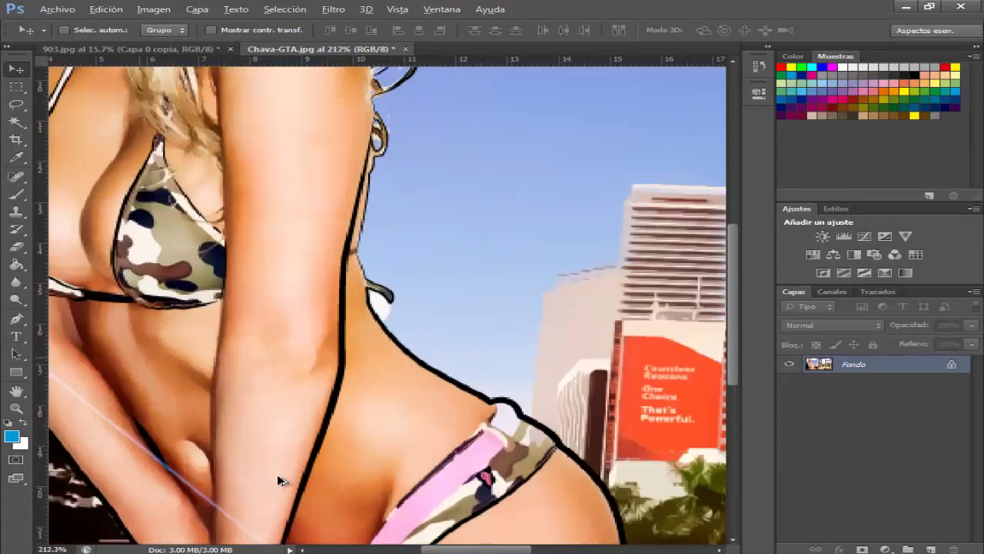
pyautogui.scroll(-2, 278, 481)
pyautogui.scroll(-1, 278, 480)
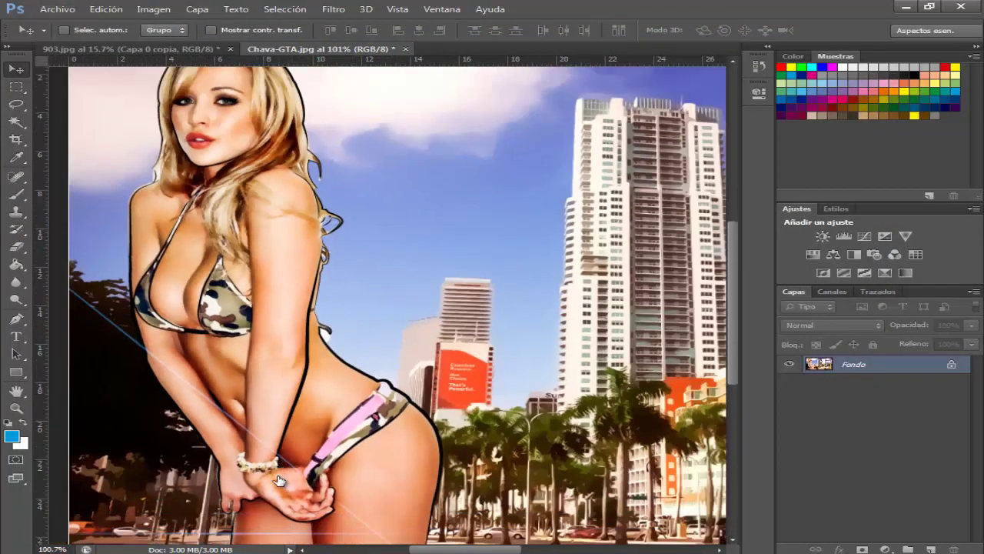
# Step: Convert the Fondo background into an editable layer named Capa 0
pyautogui.hotkey('ctrl', 'shift', 'n')
pyautogui.press('Return')
pyautogui.scroll(2, 279, 481)
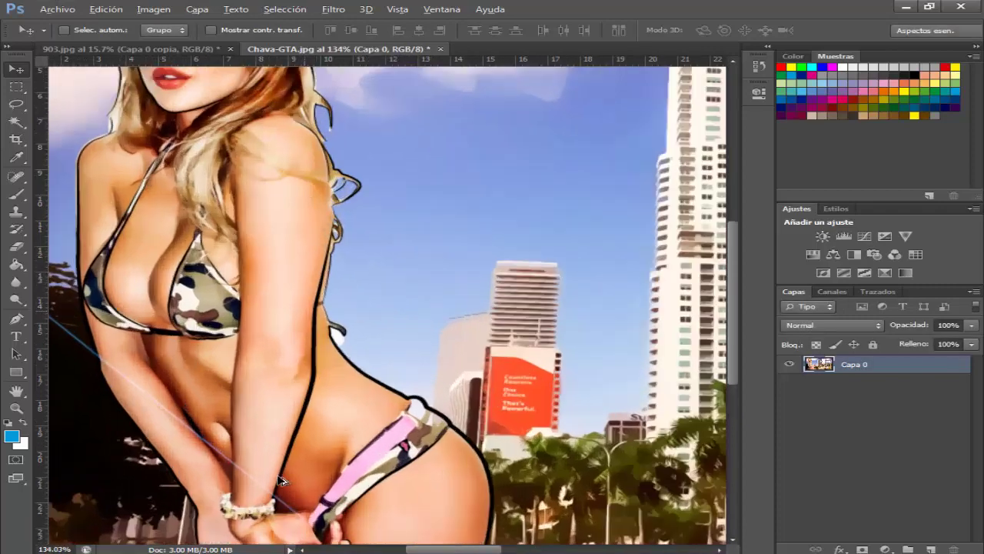
pyautogui.scroll(2, 279, 480)
pyautogui.scroll(2, 279, 481)
# Step: Set the Clone Stamp brush size to 21 px
pyautogui.press('s')
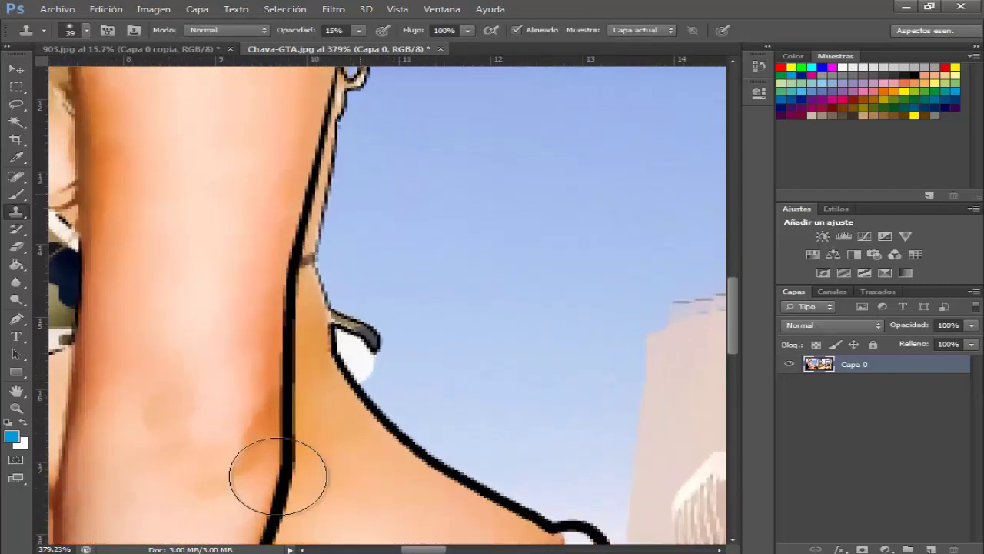
pyautogui.rightClick(279, 482)
pyautogui.write('21')
pyautogui.press('Return')
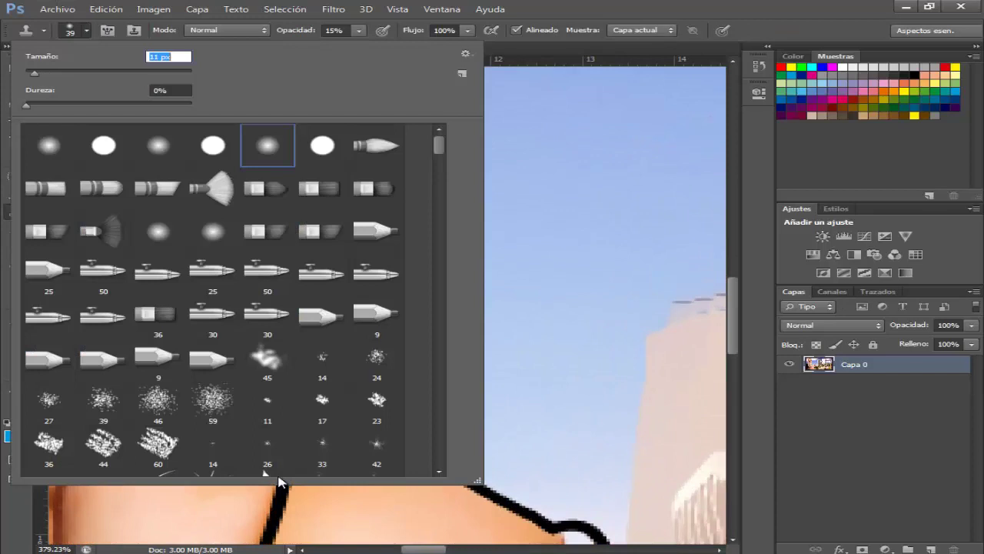
pyautogui.press('Return')
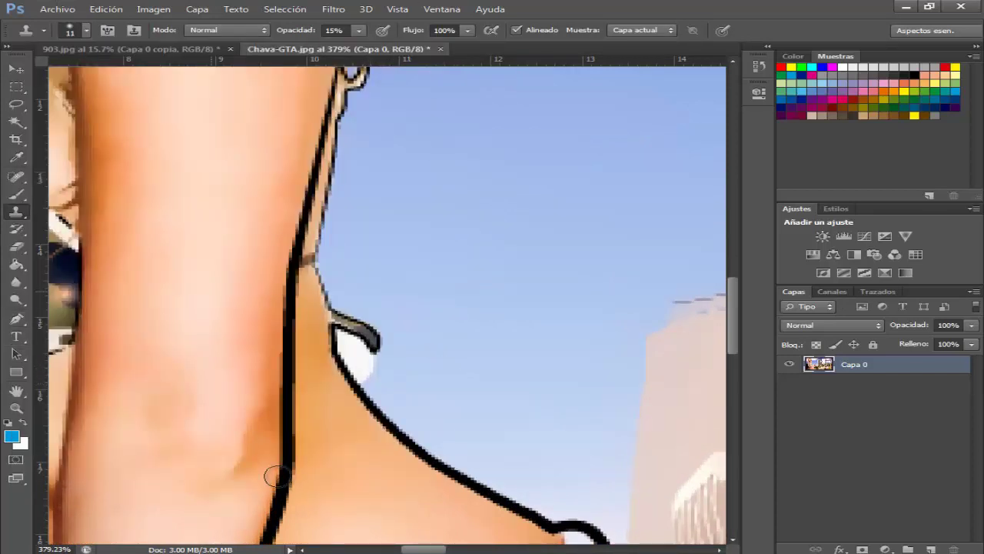
# Step: Try a 24 px eraser on a small patch, then undo the erasure
pyautogui.press('e')
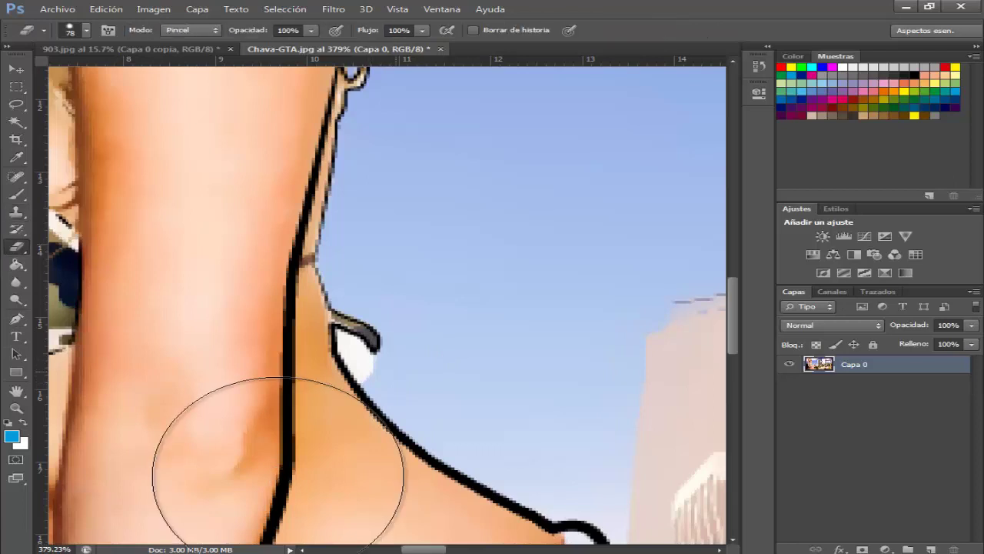
pyautogui.rightClick(279, 482)
pyautogui.write('24')
pyautogui.press('Return')
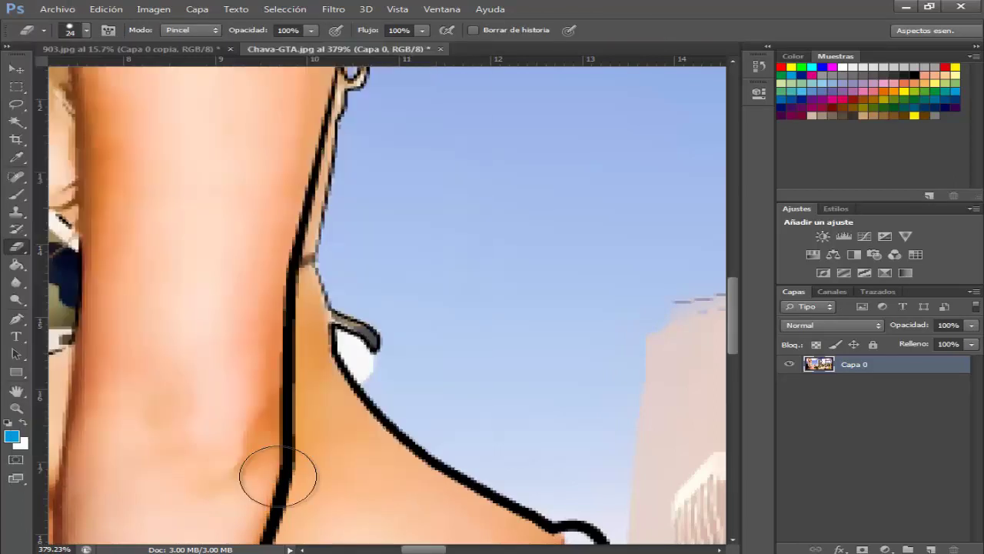
pyautogui.rightClick(279, 482)
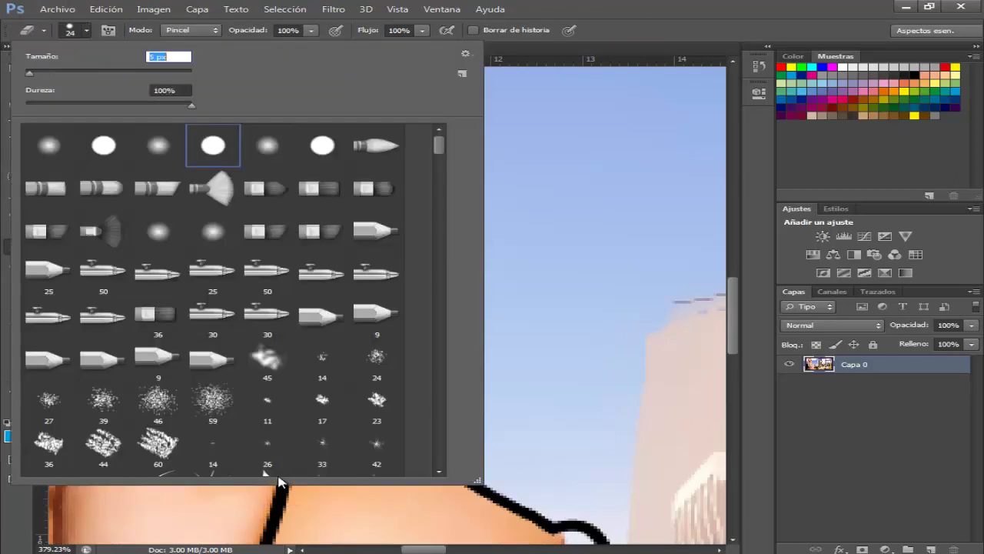
pyautogui.press('Return')
pyautogui.moveTo(347, 344)
pyautogui.mouseDown()
pyautogui.moveTo(388, 381)
pyautogui.moveTo(371, 384)
pyautogui.mouseUp()
pyautogui.hotkey('ctrl', 'z')
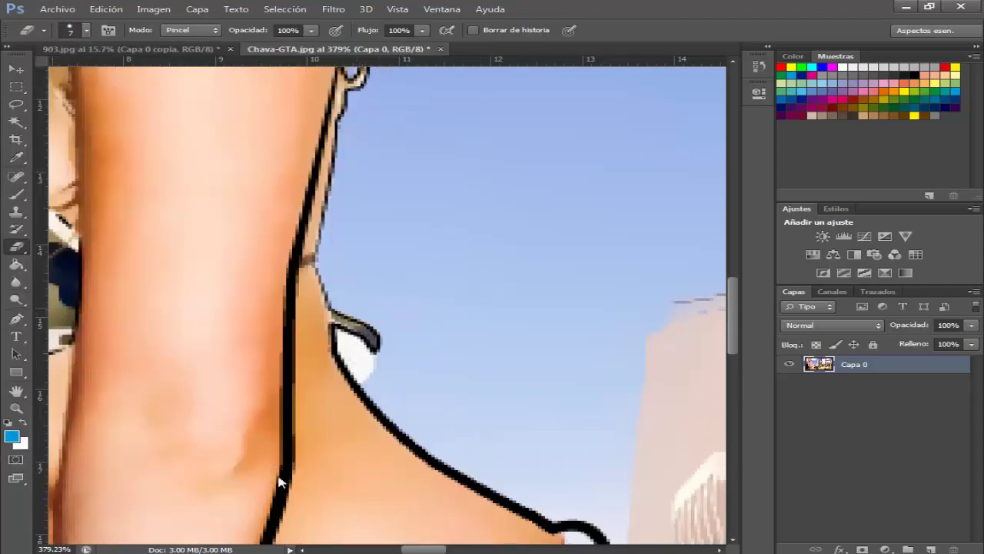
# Step: Paint the white speck by the bikini strap sky blue with a 7 px brush
pyautogui.press('b')
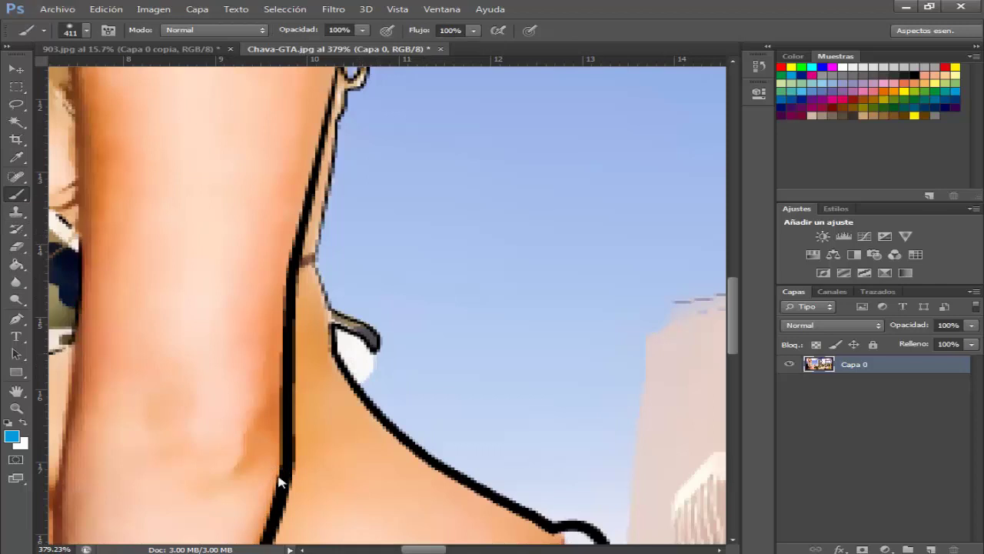
pyautogui.rightClick(281, 480)
pyautogui.press('Return')
pyautogui.moveTo(362, 379)
pyautogui.mouseDown()
pyautogui.moveTo(369, 372)
pyautogui.moveTo(345, 338)
pyautogui.moveTo(341, 364)
pyautogui.moveTo(357, 385)
pyautogui.mouseUp()
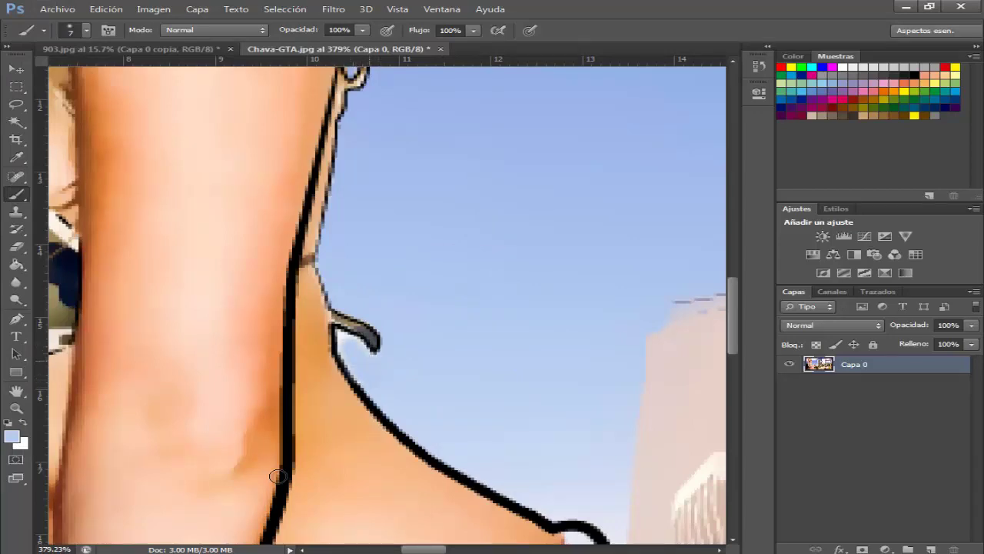
# Step: Zoom in and out to check the retouched strap area
pyautogui.scroll(-3, 278, 476)
pyautogui.scroll(-3, 281, 473)
pyautogui.scroll(2, 283, 472)
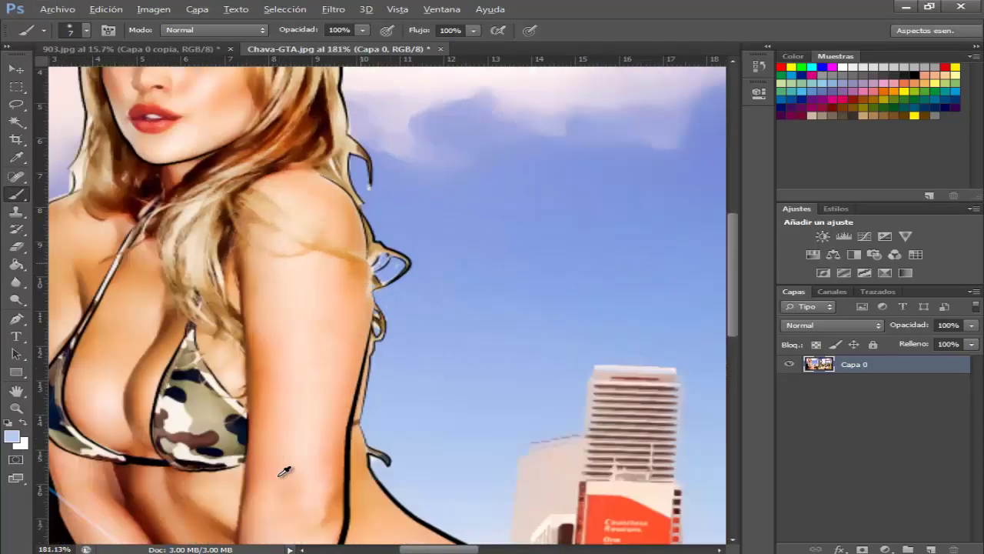
pyautogui.scroll(3, 281, 473)
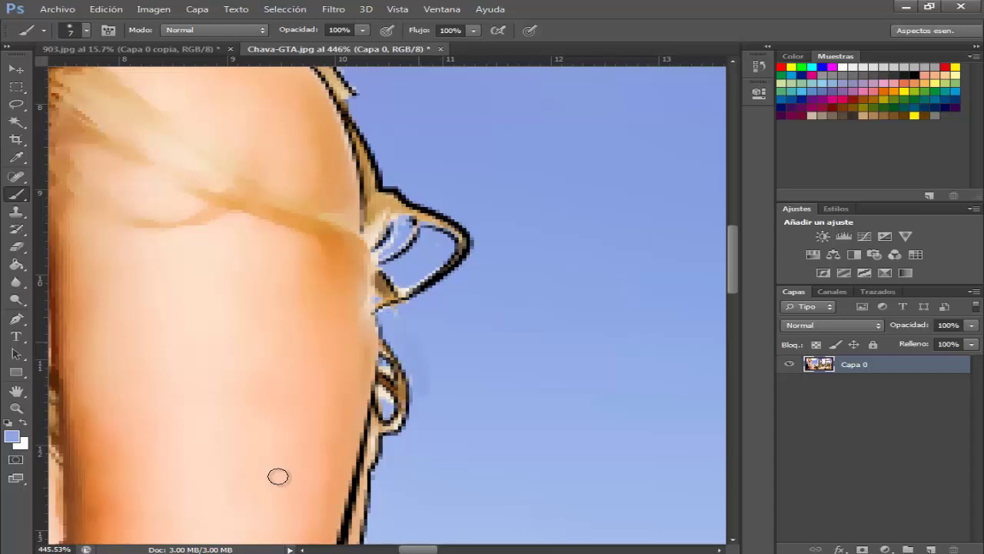
pyautogui.scroll(-5, 278, 475)
pyautogui.scroll(-5, 283, 471)
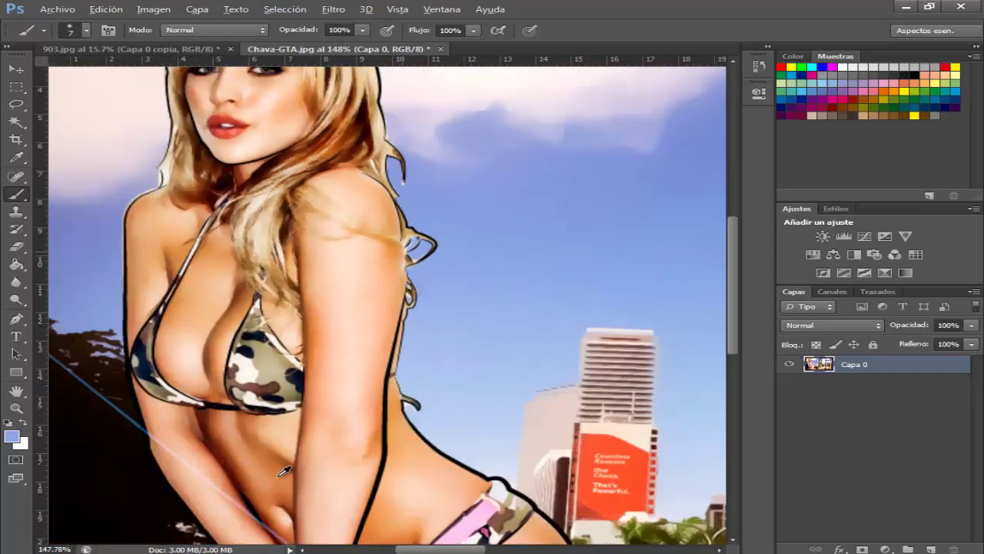
pyautogui.scroll(2, 284, 472)
pyautogui.scroll(2, 284, 471)
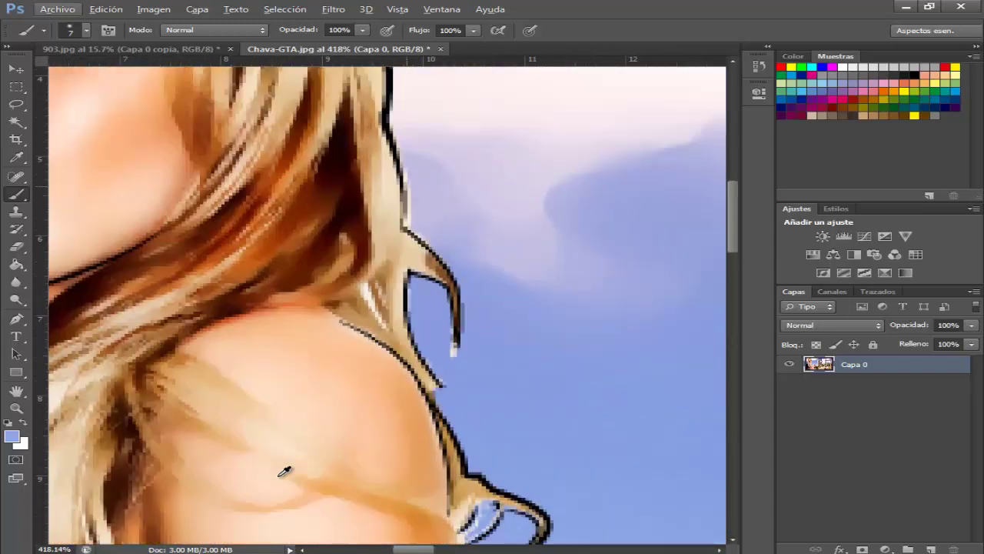
pyautogui.scroll(-2, 284, 471)
pyautogui.scroll(-3, 284, 471)
pyautogui.scroll(-1, 284, 471)
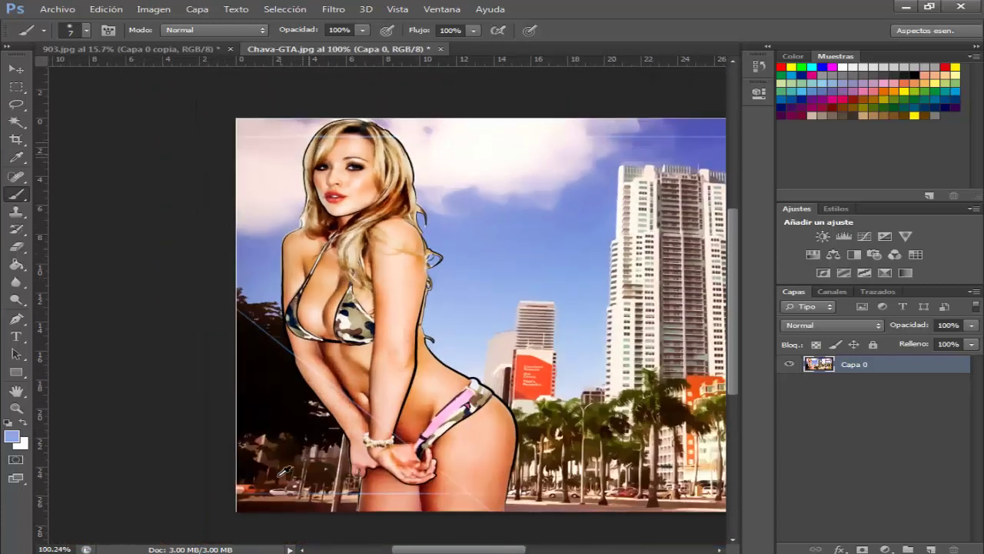
pyautogui.scroll(3, 284, 472)
pyautogui.scroll(-2, 284, 472)
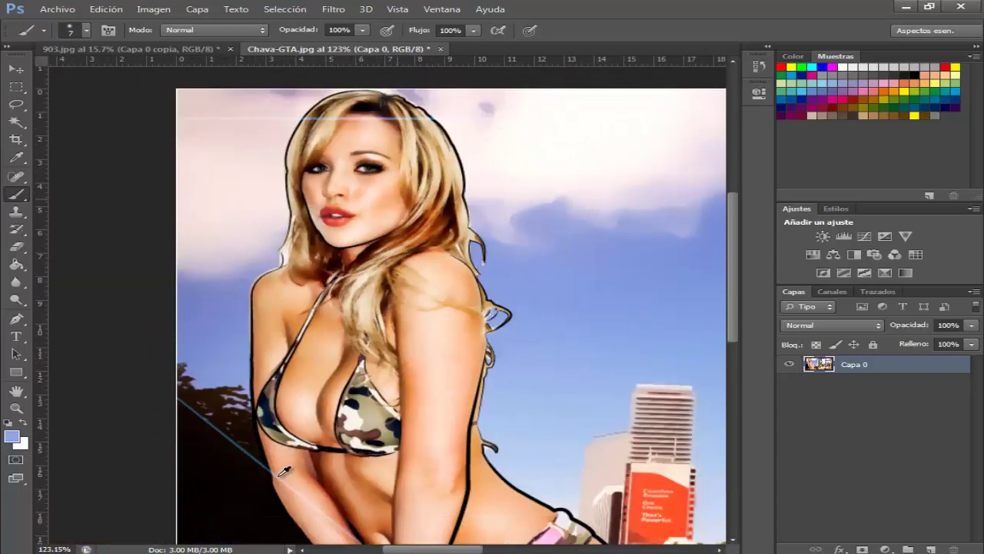
pyautogui.scroll(-2, 284, 471)
pyautogui.scroll(-1, 283, 472)
pyautogui.scroll(1, 284, 471)
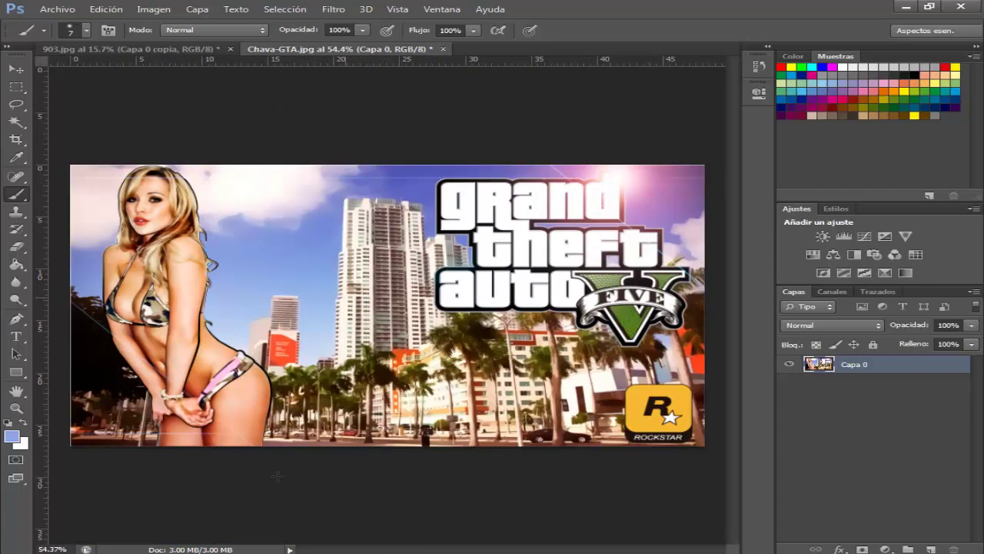
pyautogui.scroll(1, 284, 472)
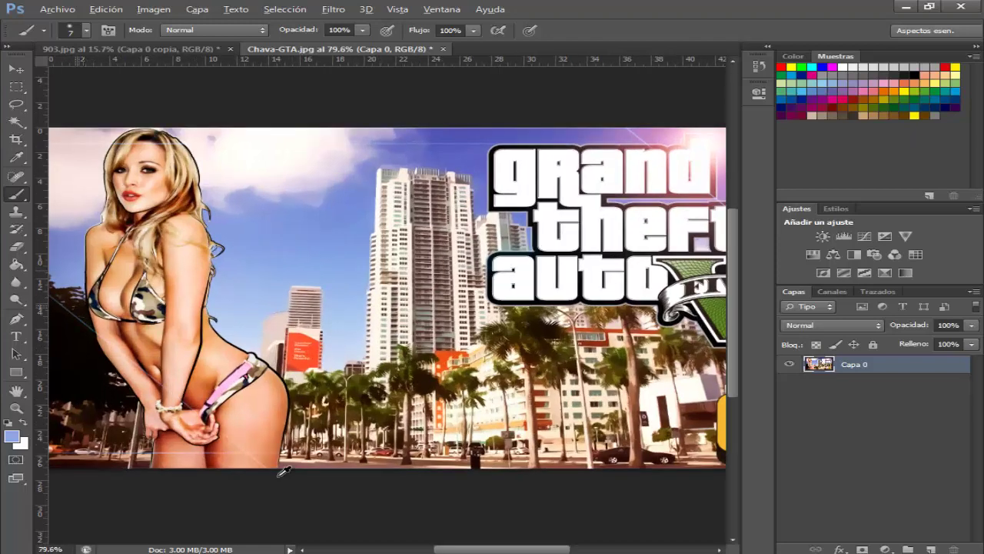
pyautogui.scroll(2, 283, 471)
pyautogui.scroll(2, 283, 471)
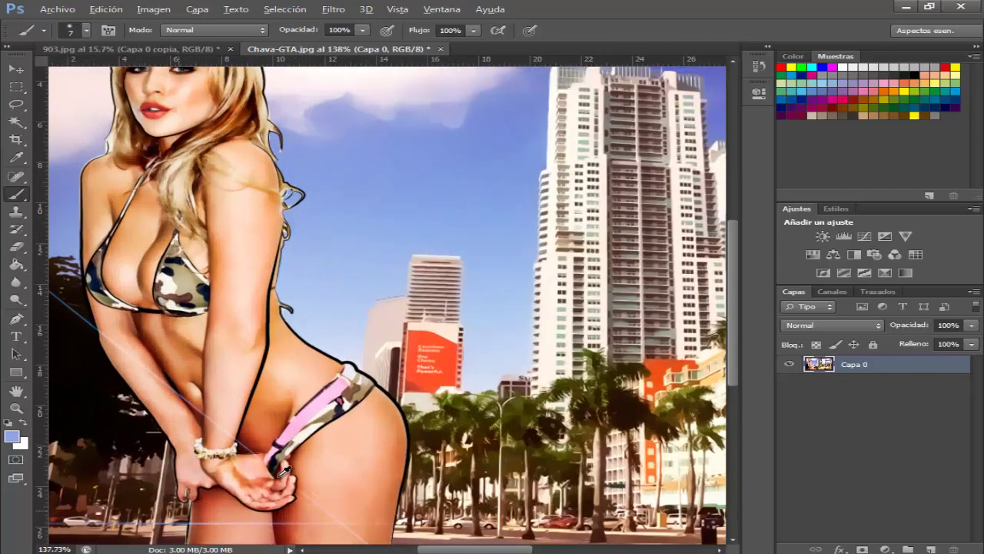
pyautogui.scroll(2, 281, 473)
pyautogui.scroll(2, 278, 476)
pyautogui.scroll(-2, 278, 476)
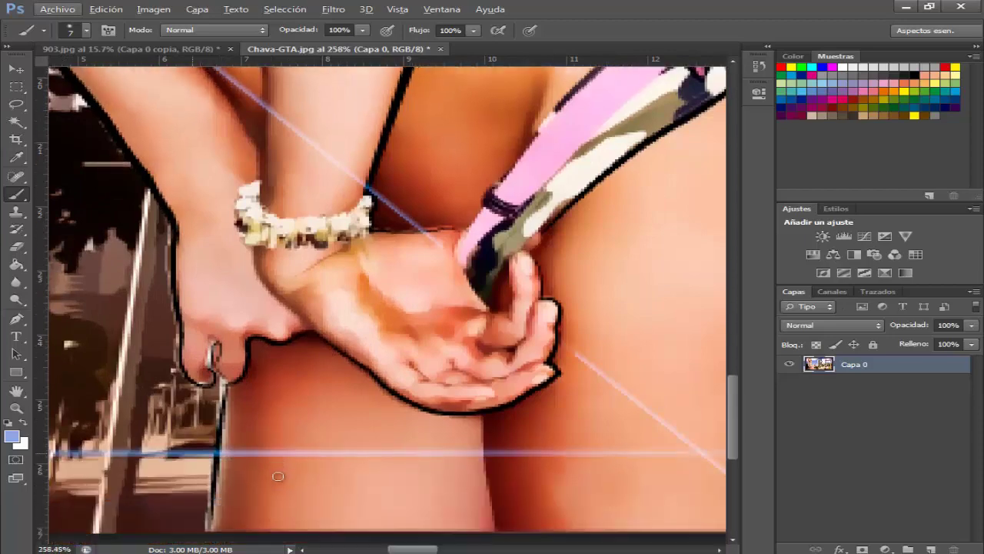
pyautogui.scroll(-2, 281, 472)
pyautogui.scroll(-2, 285, 469)
pyautogui.scroll(-2, 284, 471)
pyautogui.scroll(-1, 284, 471)
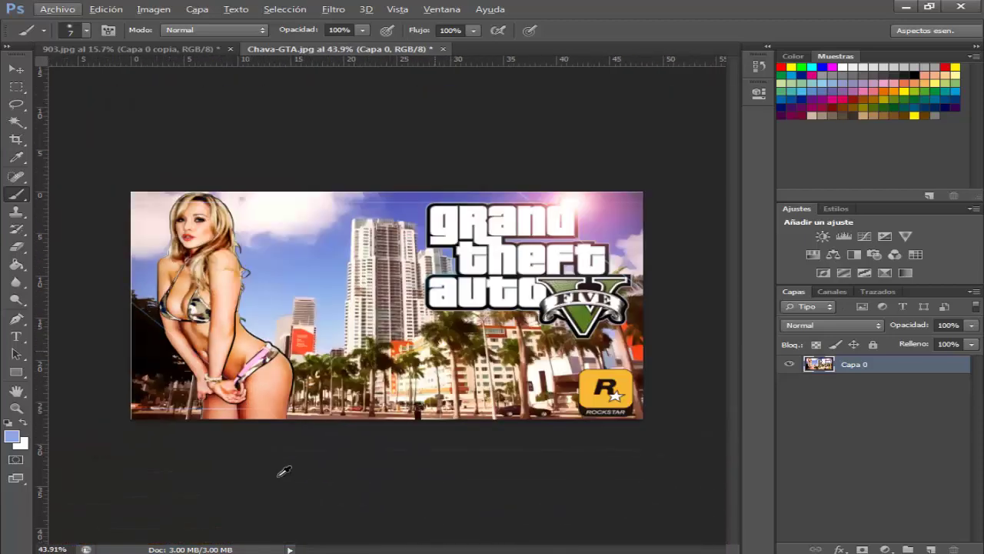
pyautogui.scroll(1, 283, 471)
pyautogui.scroll(1, 280, 473)
# Step: Switch to the Move tool and bring up the Export As dialog
pyautogui.press('v')
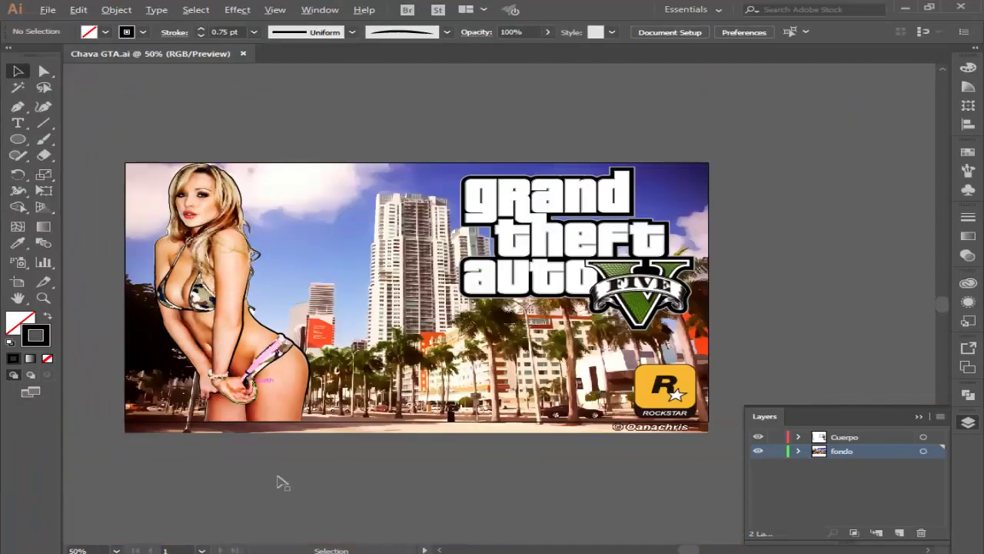
pyautogui.hotkey('alt', 'f')
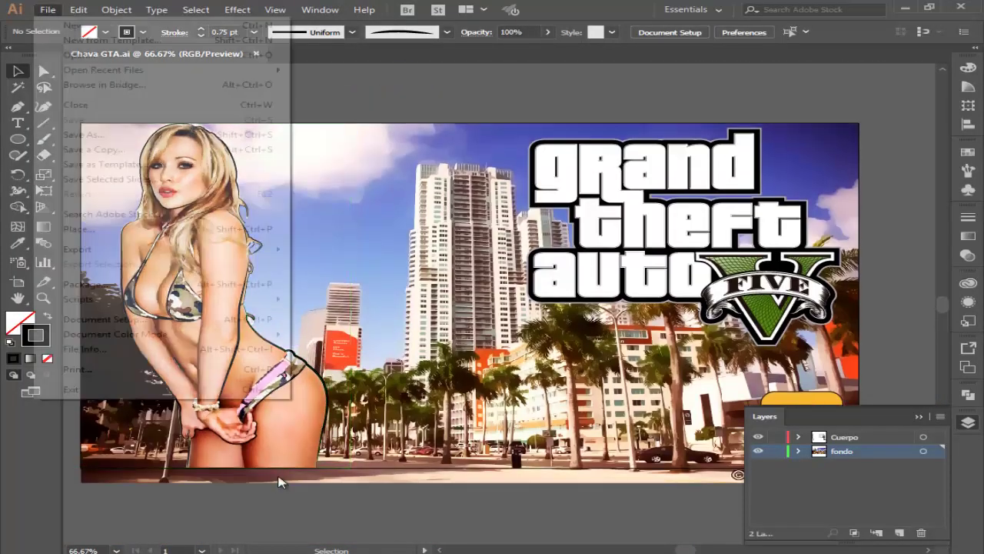
pyautogui.press('Down')
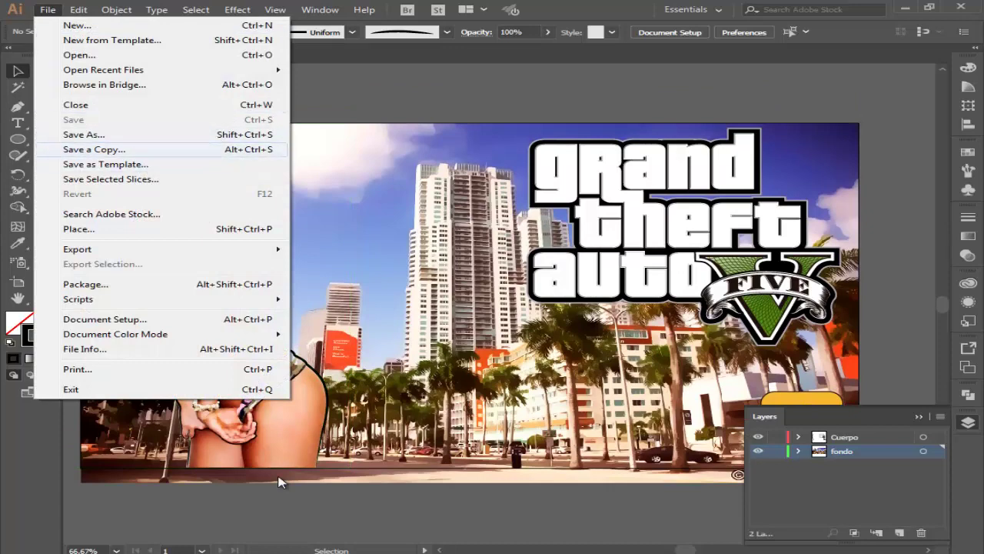
pyautogui.press('Down')
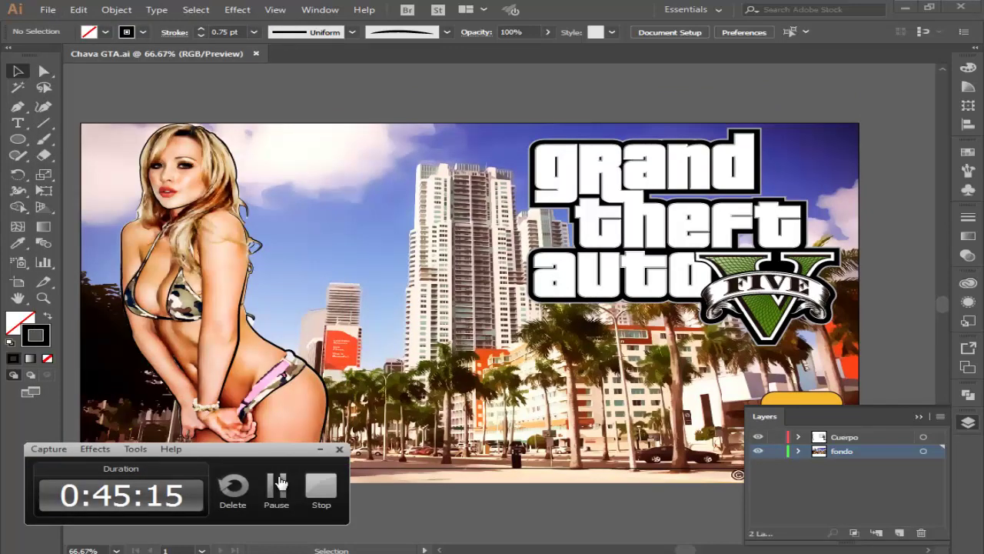
pyautogui.click(280, 481)
pyautogui.hotkey('alt', 'f')
pyautogui.press('Right')
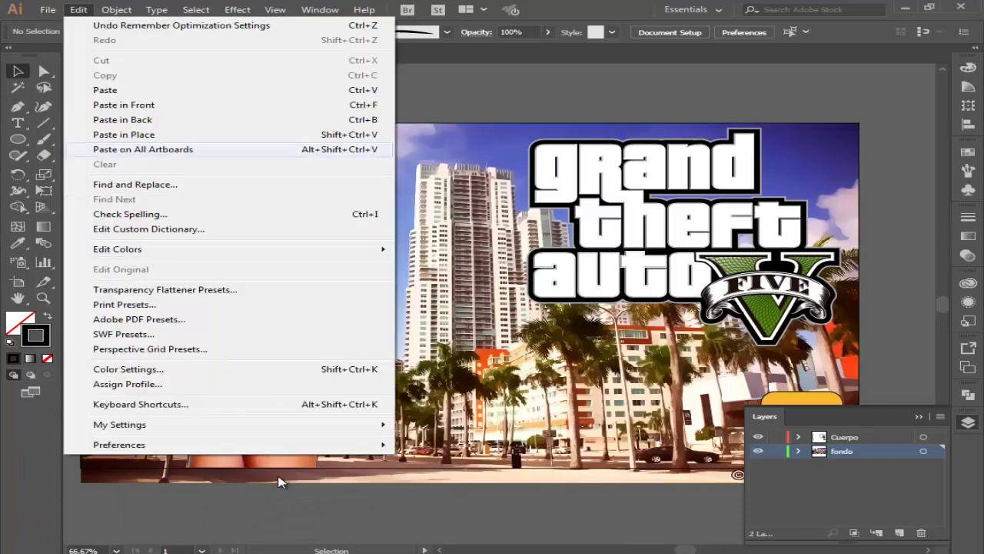
pyautogui.press('Left')
pyautogui.press('e')
pyautogui.press('Right')
pyautogui.press('Down')
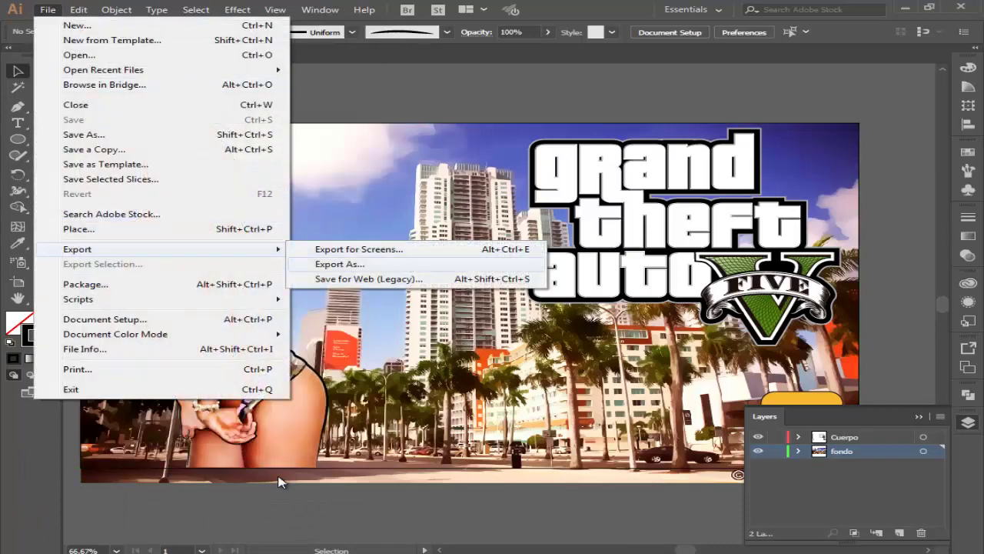
pyautogui.press('Return')
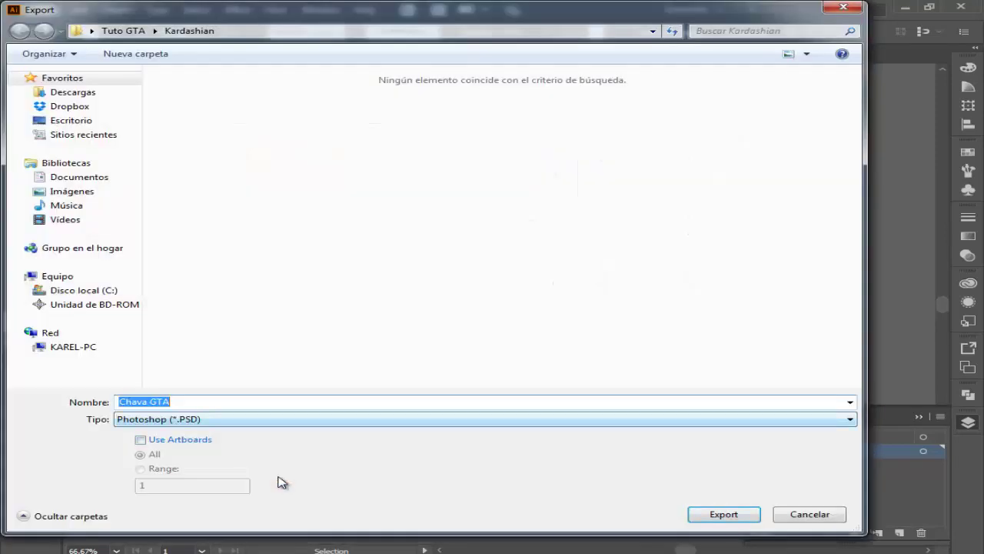
# Step: Export 'Chava GTA PSD' as a layered Photoshop file in RGB at Medium 150 ppi
pyautogui.press('End')
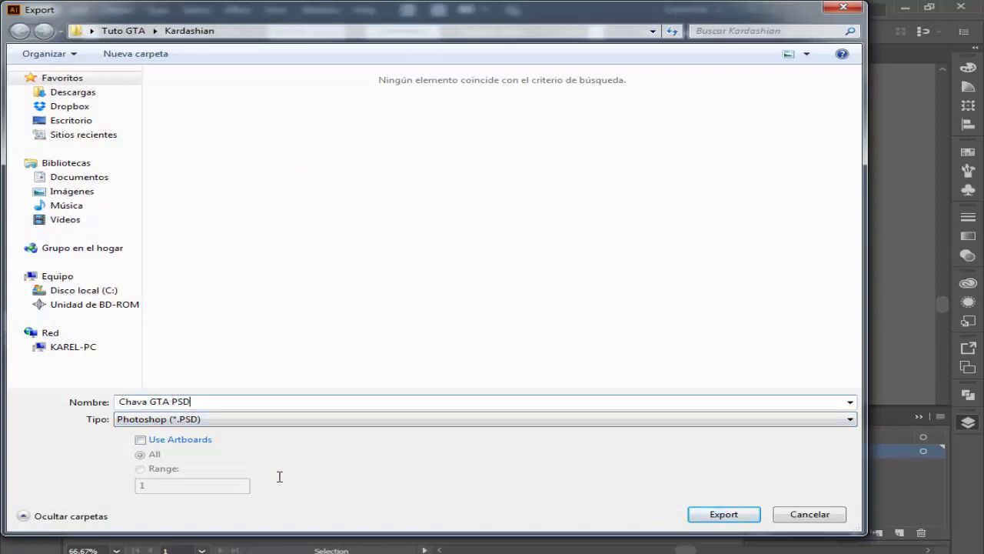
pyautogui.press('Return')
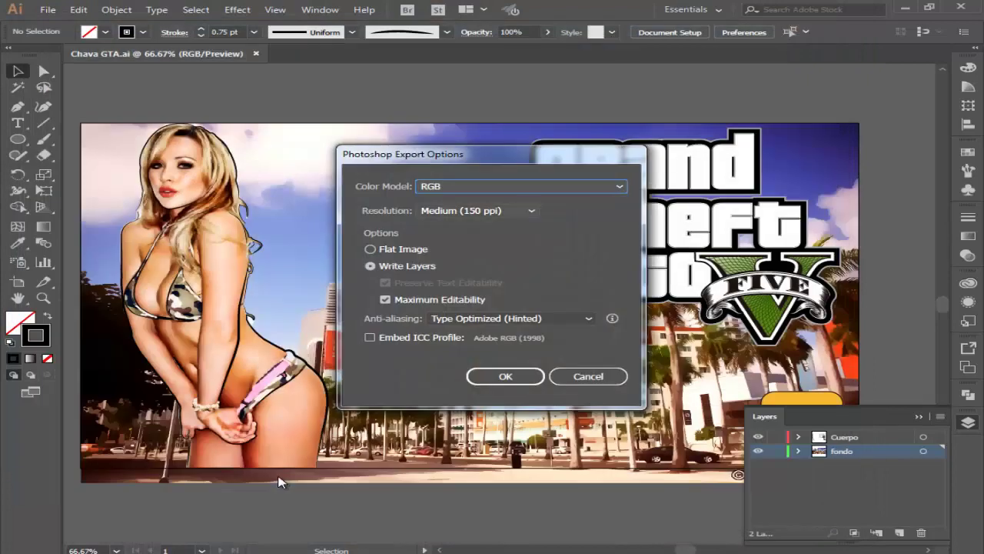
pyautogui.press('Tab')
pyautogui.hotkey('alt', 'Down')
pyautogui.press('Return')
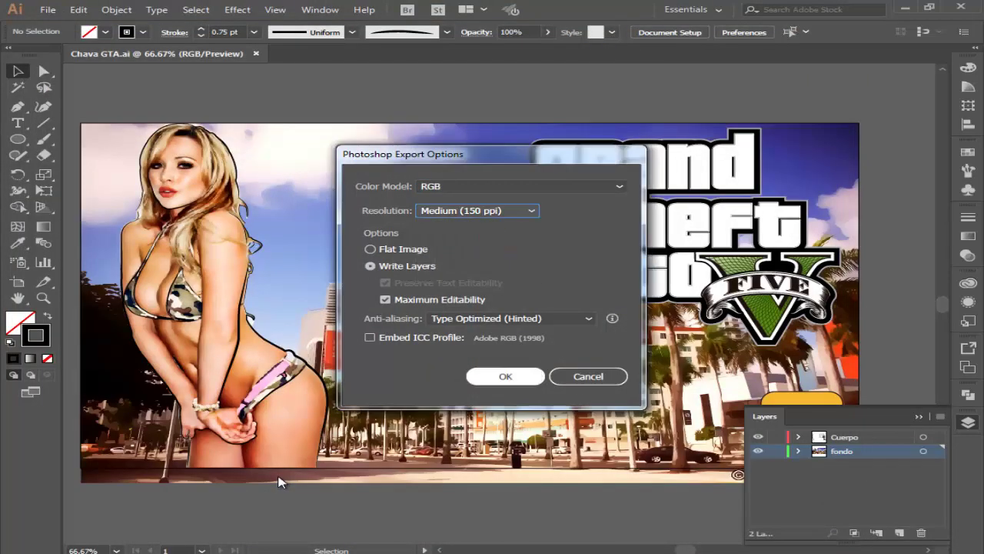
pyautogui.press('Return')
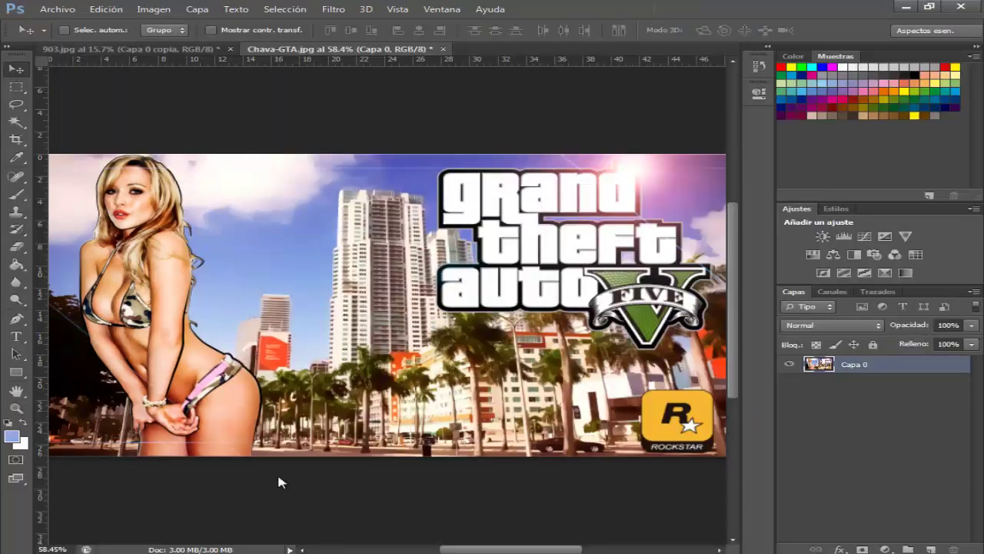
# Step: Close Chava-GTA.jpg unsaved and open Chava GTA PSD with the Adobe RGB working space
pyautogui.hotkey('ctrl', 'w')
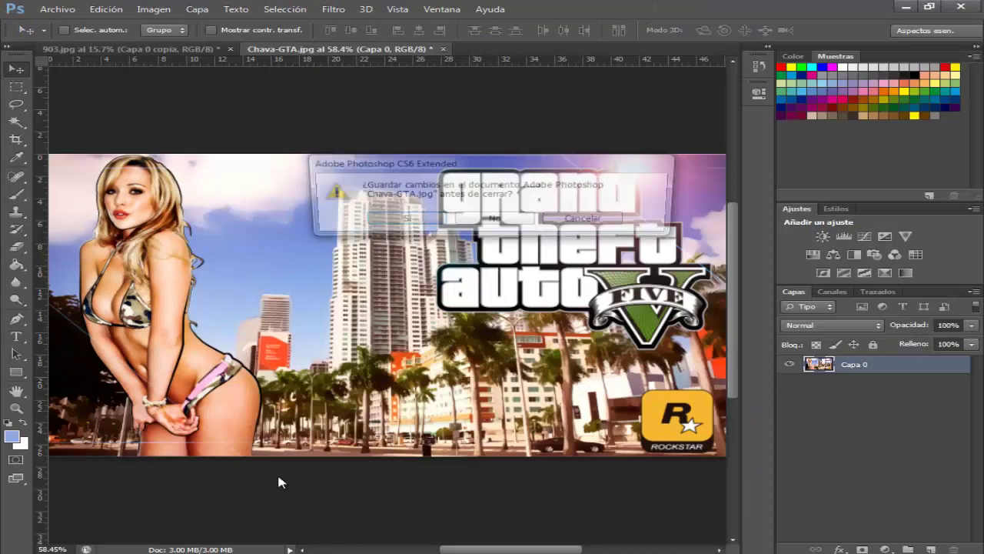
pyautogui.press('n')
pyautogui.press('Down')
pyautogui.press('Down')
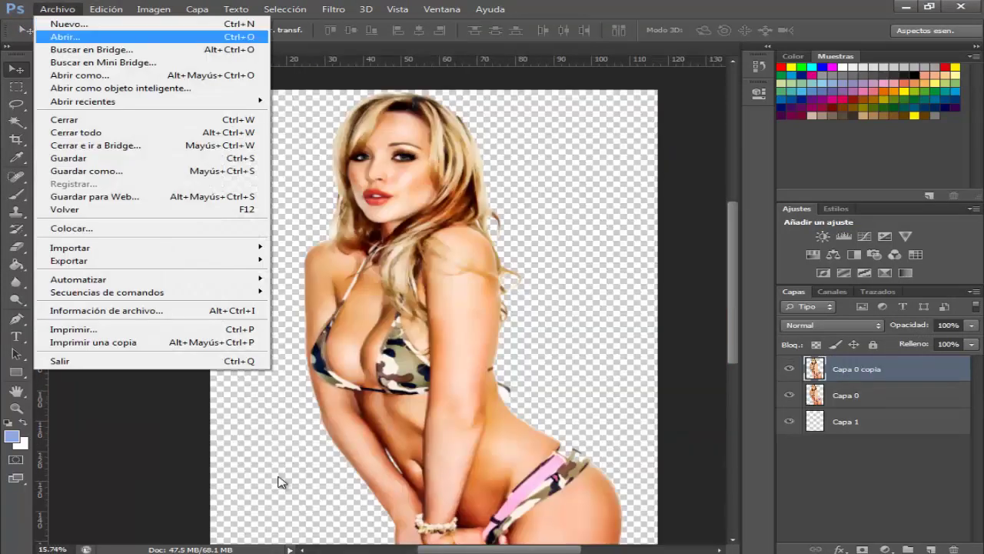
pyautogui.press('Return')
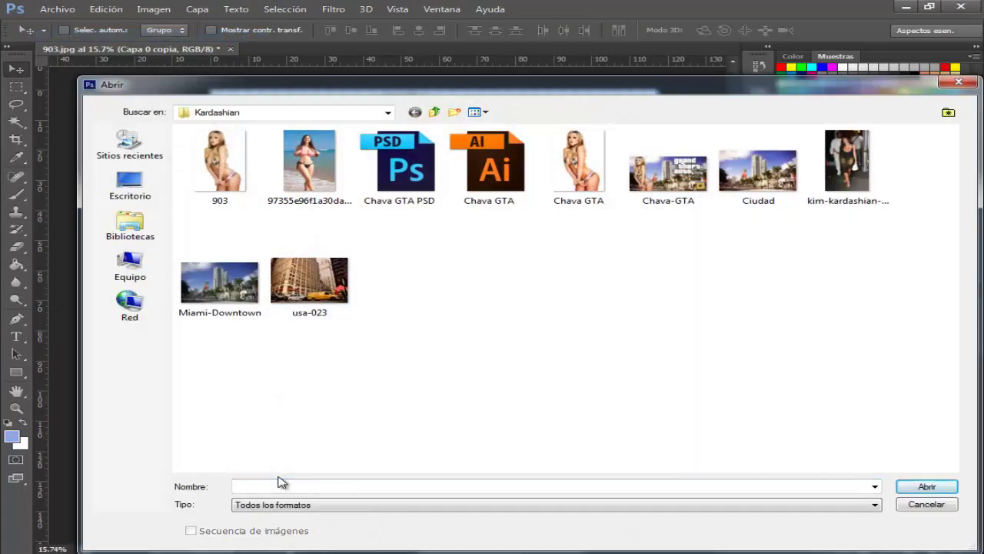
pyautogui.press('Right')
pyautogui.press('Left')
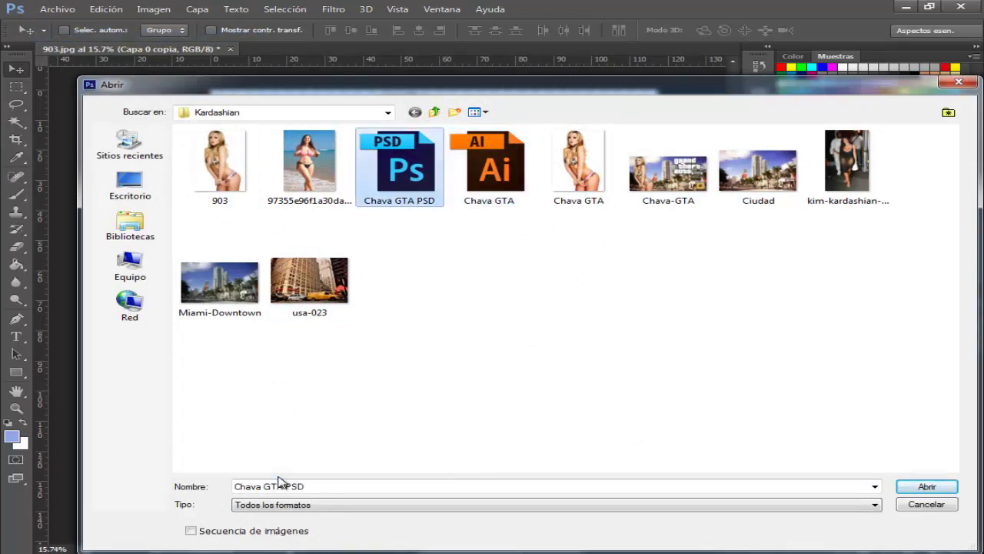
pyautogui.press('Right')
pyautogui.press('Left')
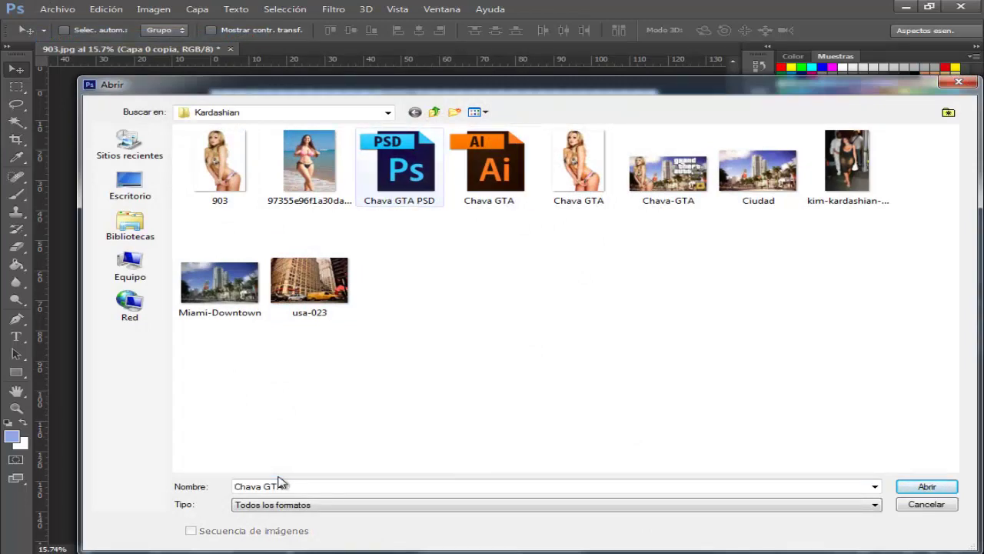
pyautogui.press('Return')
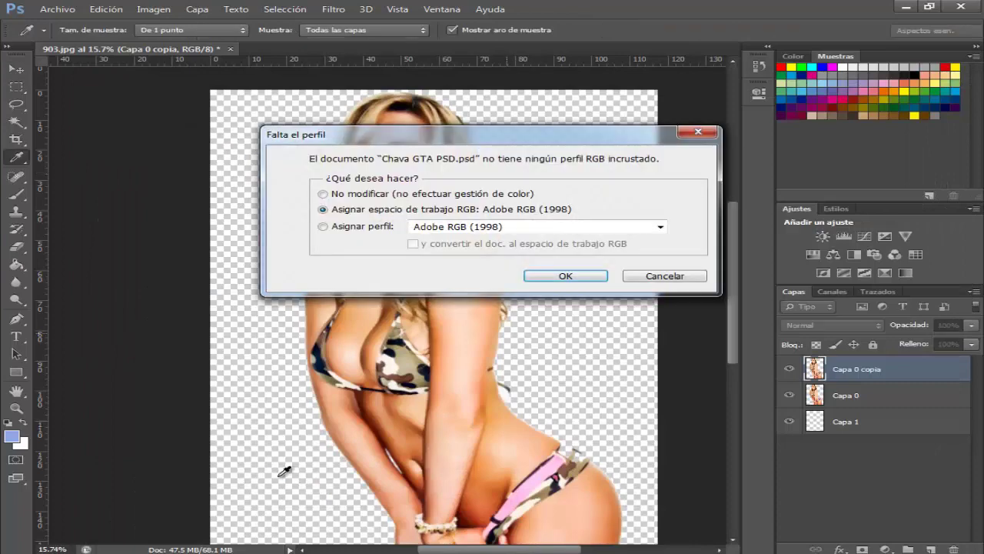
pyautogui.press('Return')
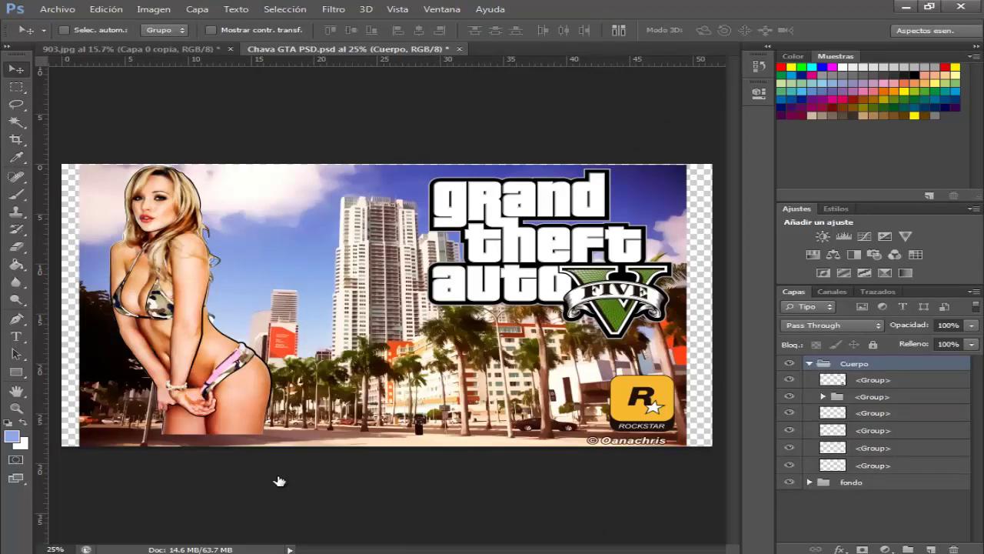
# Step: Toggle fondo's visibility, zoom to the hip outline, and select fondo's second group for brushing
pyautogui.scroll(5, 279, 481)
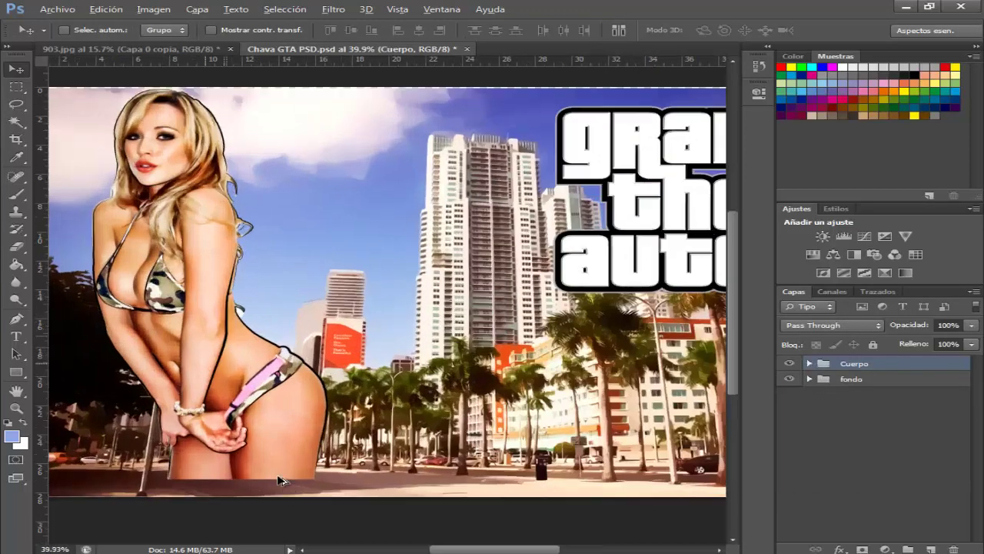
pyautogui.scroll(-2, 279, 481)
pyautogui.scroll(-1, 280, 481)
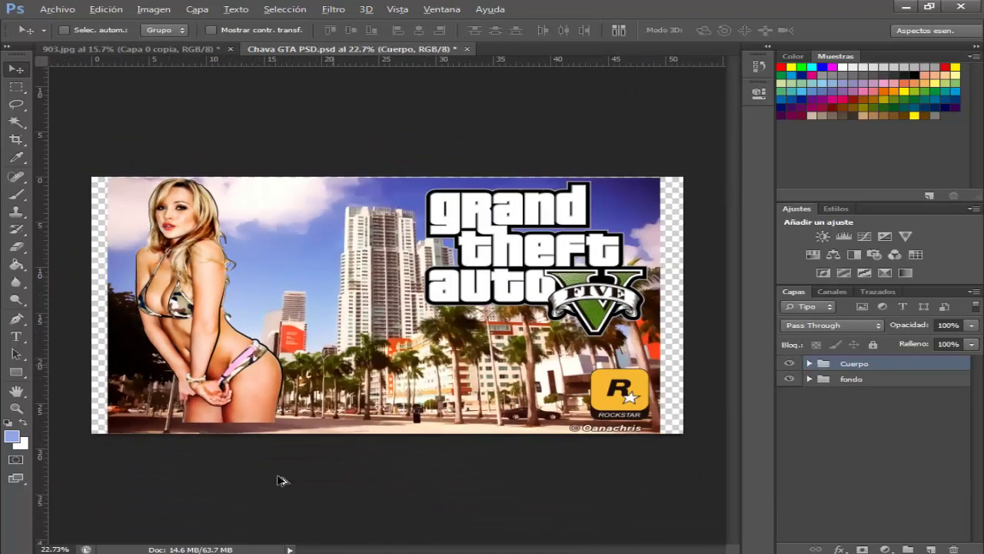
pyautogui.scroll(1, 281, 481)
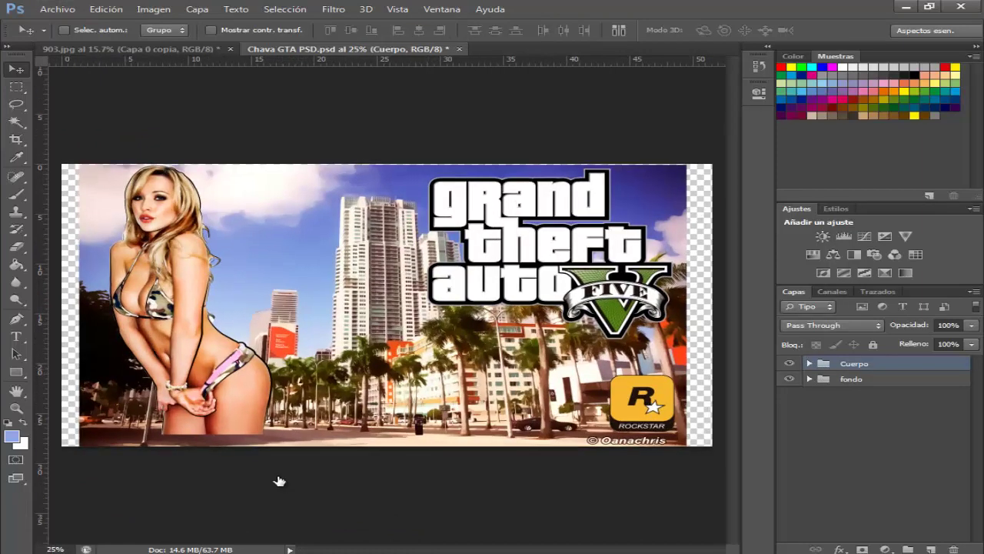
pyautogui.hotkey('ctrl', ',')
pyautogui.hotkey('ctrl', ',')
pyautogui.hotkey('ctrl', ',')
pyautogui.hotkey('ctrl', ',')
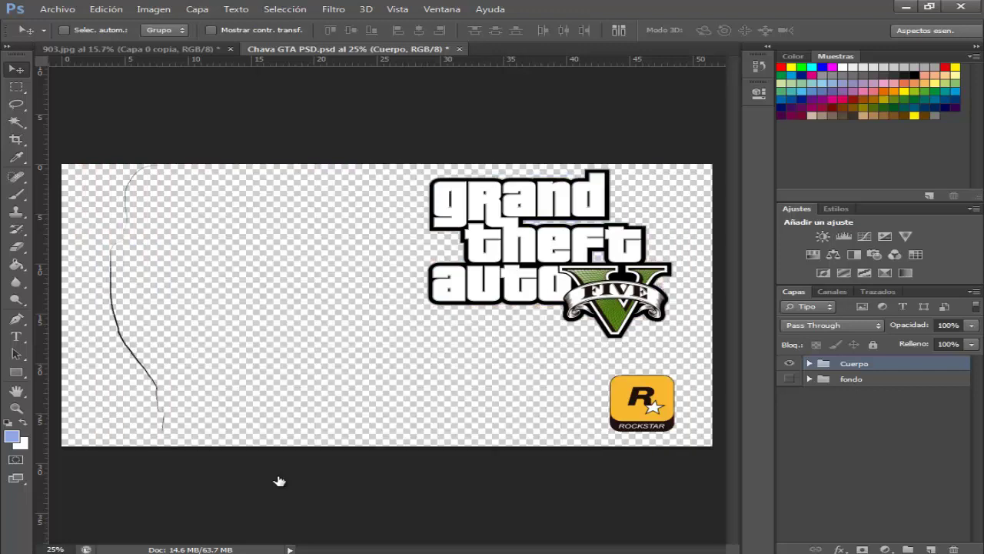
pyautogui.scroll(5, 279, 481)
pyautogui.scroll(2, 279, 481)
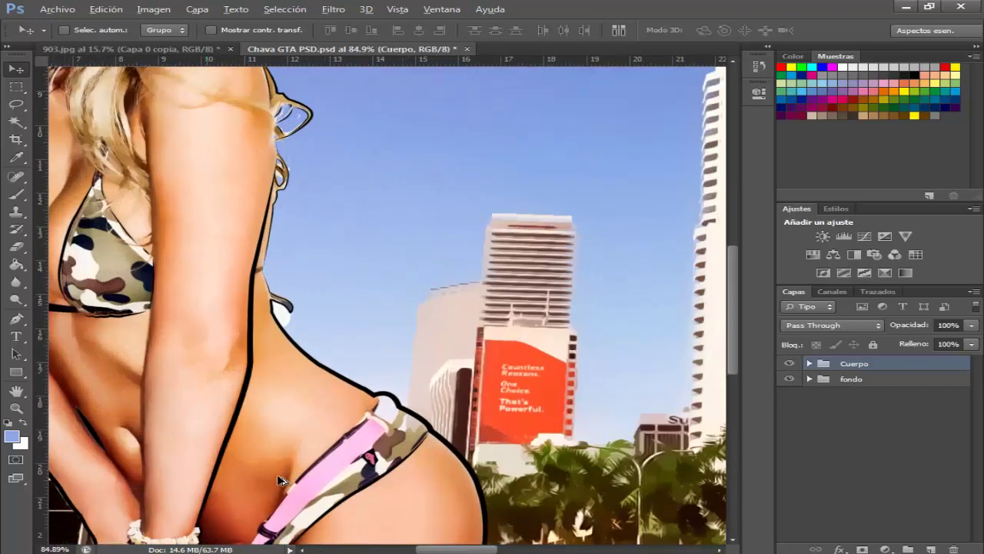
pyautogui.scroll(2, 279, 481)
pyautogui.scroll(2, 279, 482)
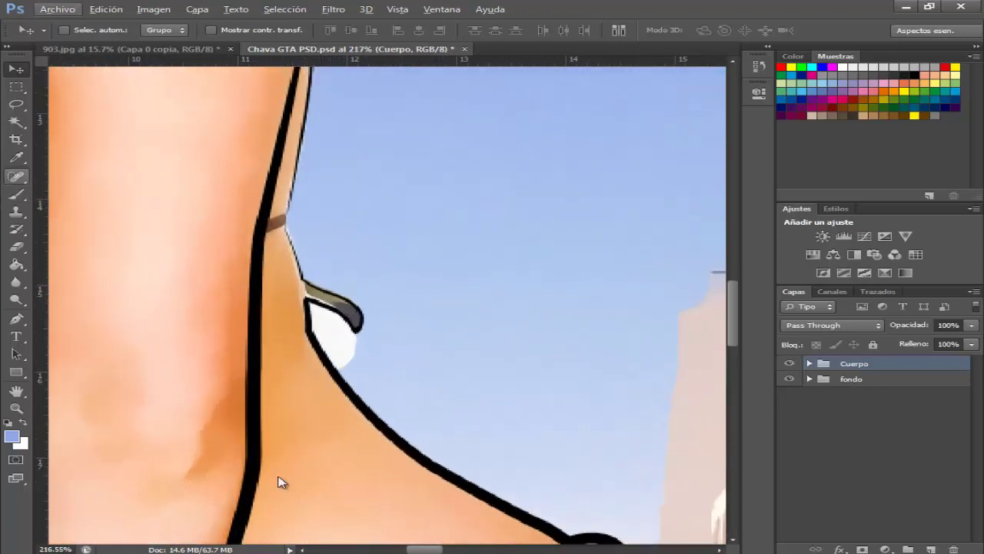
pyautogui.press('b')
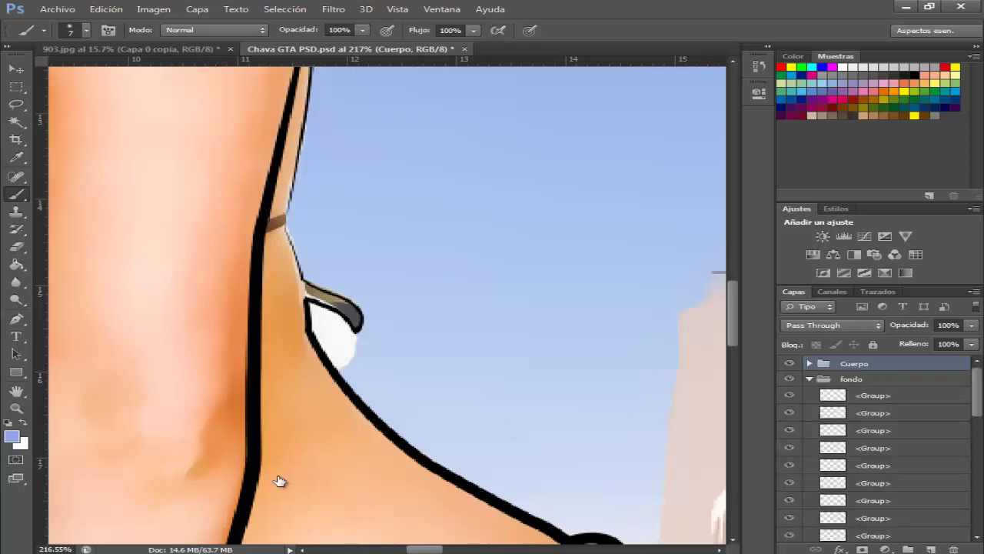
pyautogui.keyDown('ctrl'); pyautogui.click(279, 480); pyautogui.keyUp('ctrl')
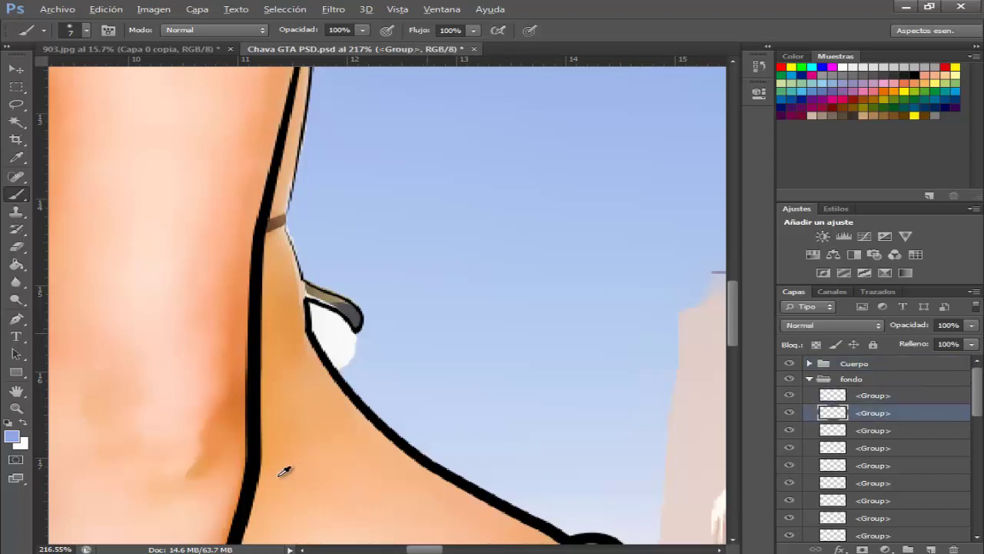
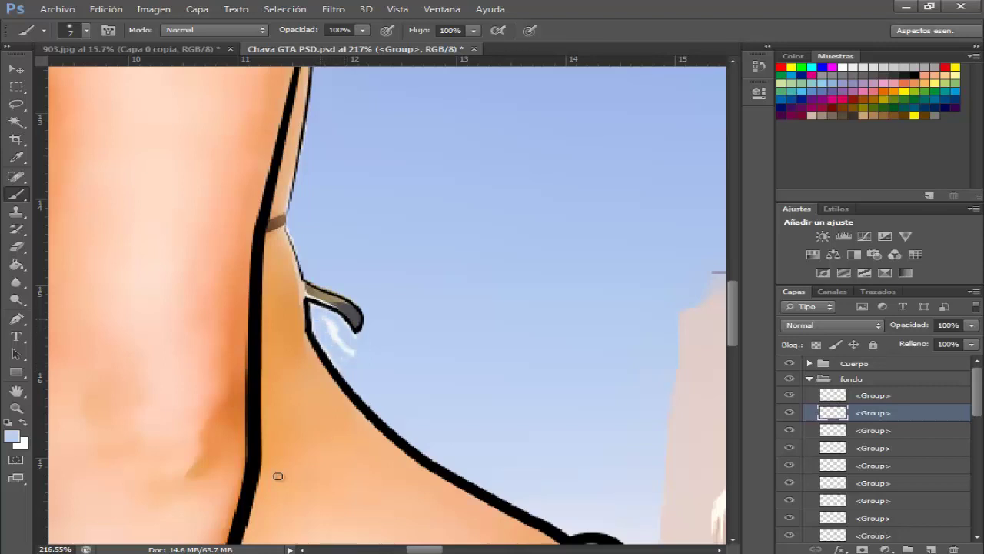
# Step: Undo the last white highlight stroke beside the bikini strap and zoom out
pyautogui.hotkey('ctrl', 'z')
pyautogui.scroll(-5, 285, 469)
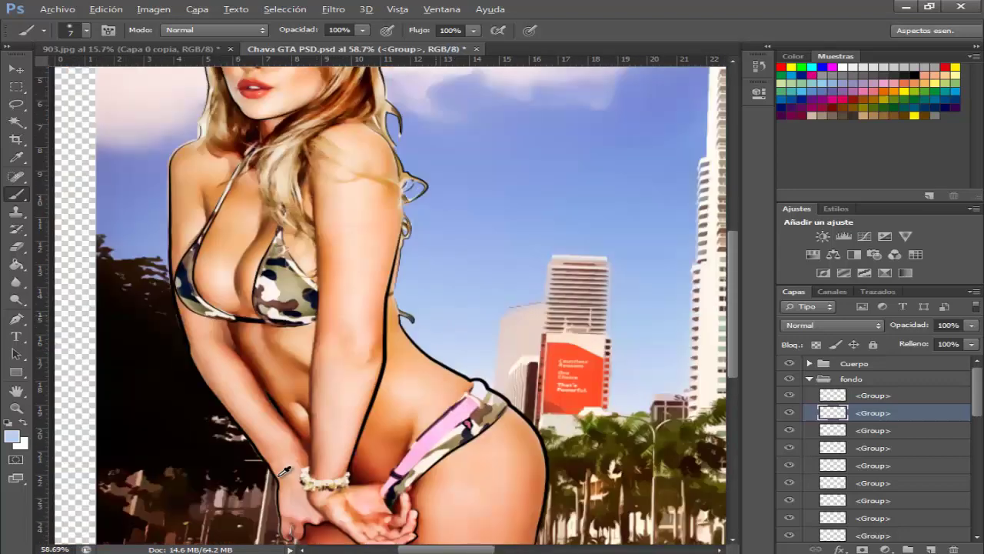
pyautogui.scroll(-2, 284, 471)
pyautogui.scroll(-2, 285, 470)
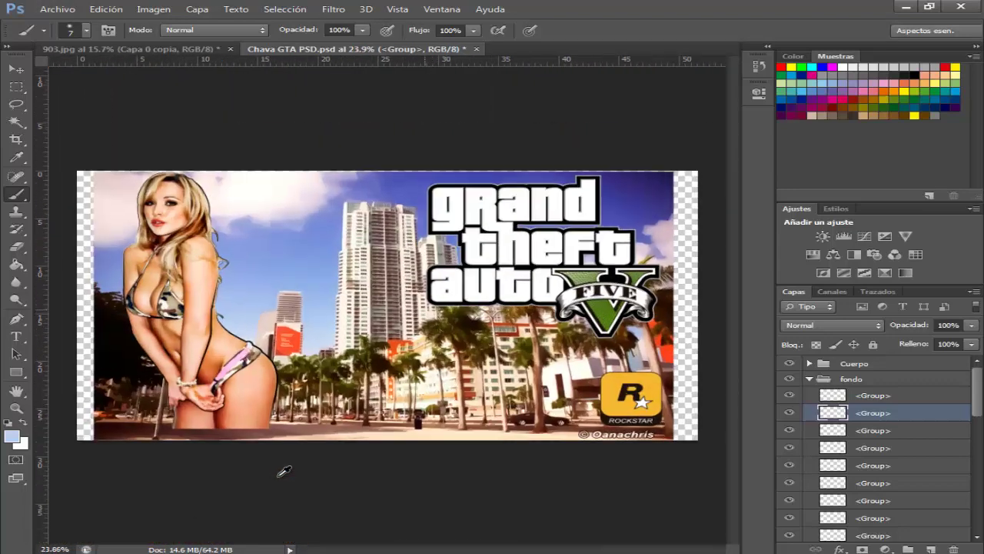
# Step: Select both the Cuerpo and fondo groups and nudge the artwork up, then back into place
pyautogui.press('v')
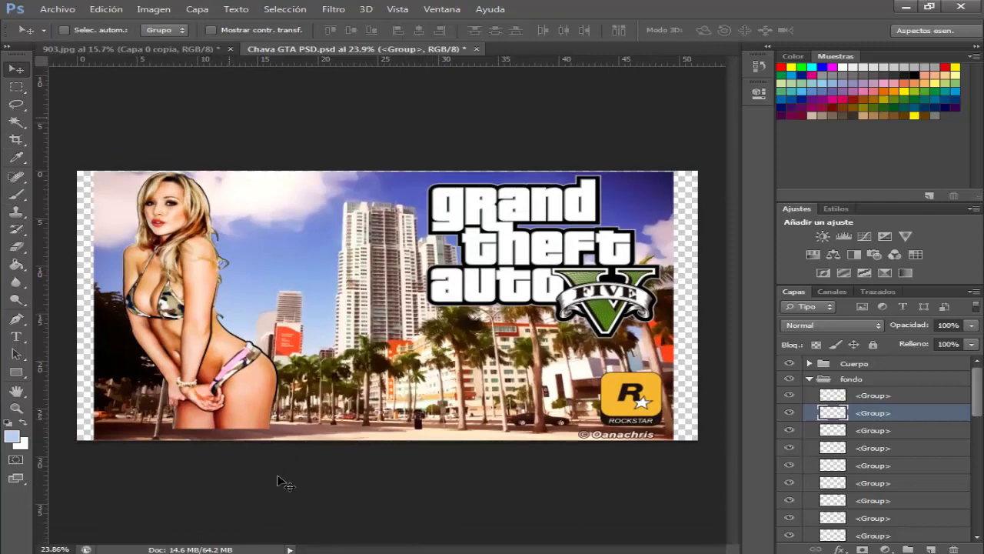
pyautogui.press('space')
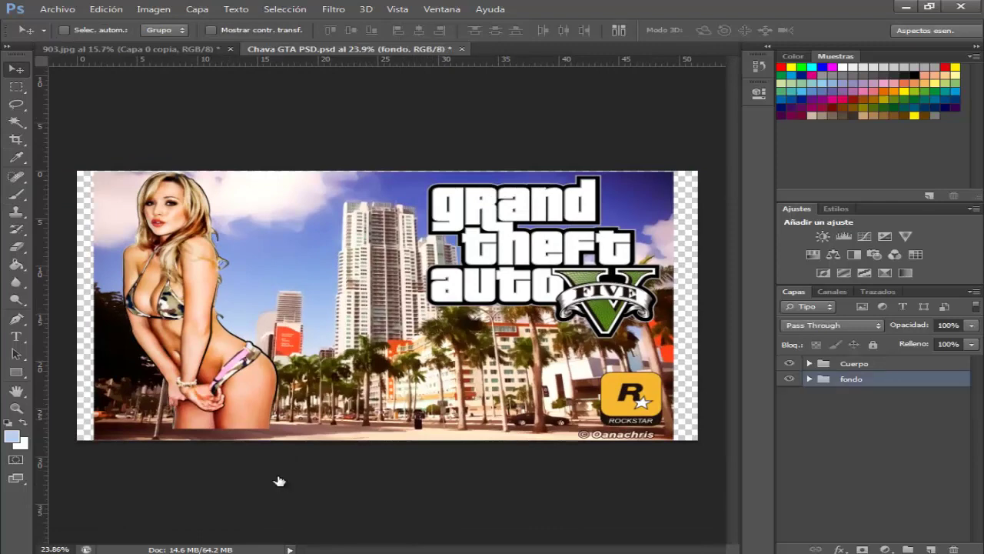
pyautogui.hotkey('ctrl', 'alt', 'a')
pyautogui.hotkey('shift', 'Up')
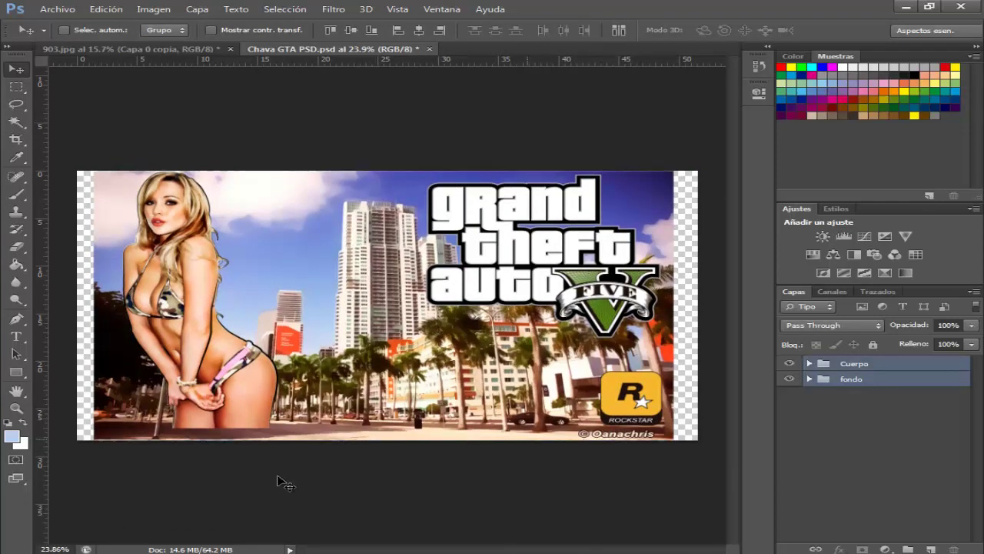
pyautogui.hotkey('shift', 'Down')
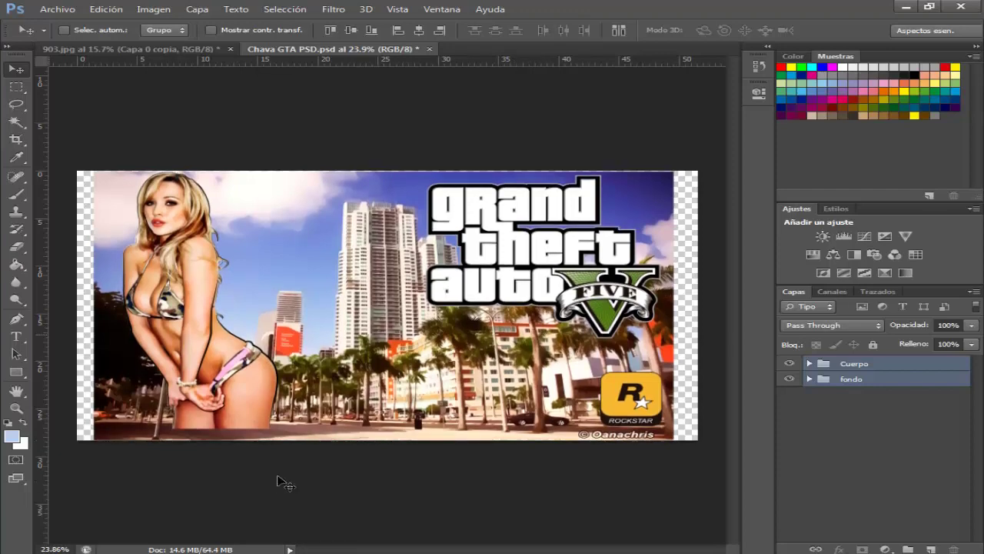
# Step: Crop the poster, extending the bottom edge and trimming the transparent side margins
pyautogui.press('c')
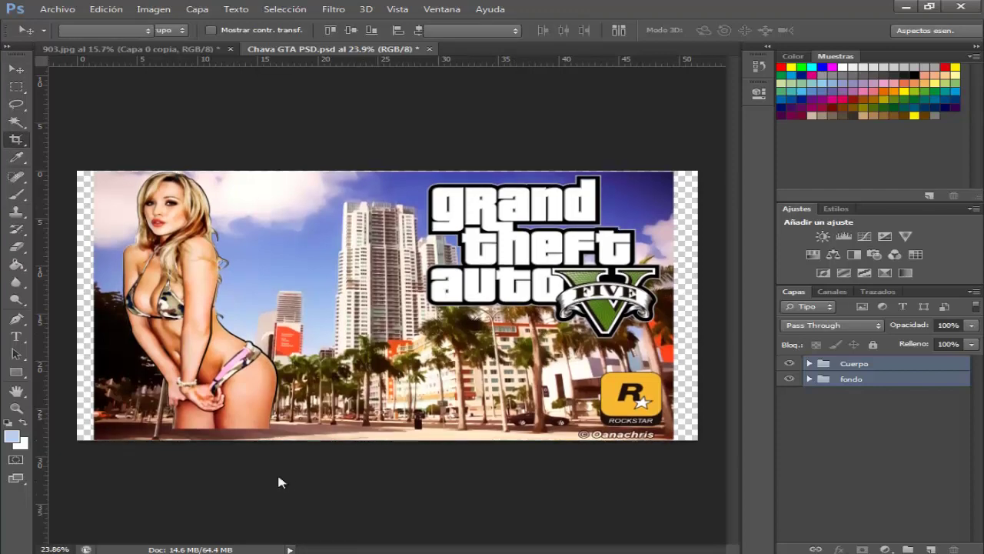
pyautogui.moveTo(388, 439); pyautogui.dragTo(388, 445)
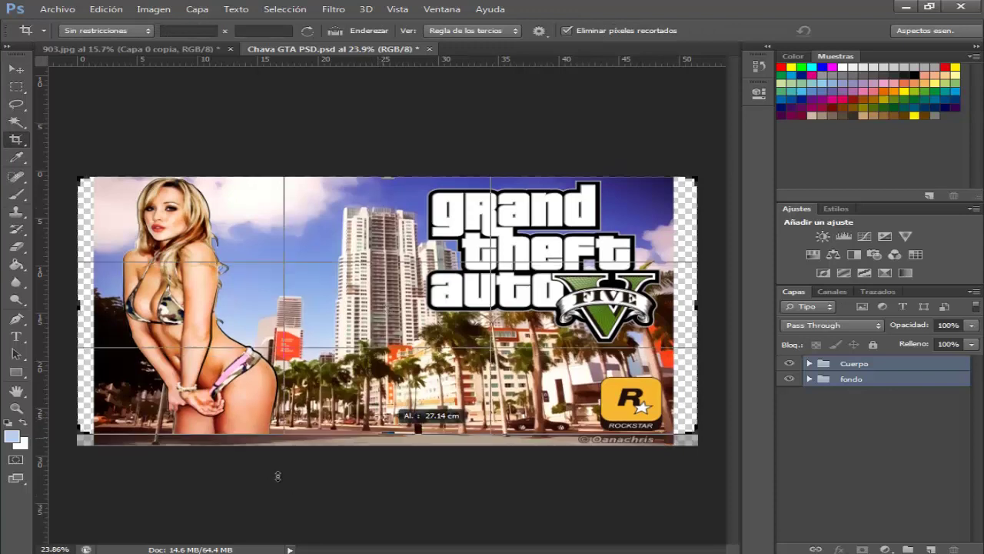
pyautogui.moveTo(94, 306); pyautogui.dragTo(86, 306)
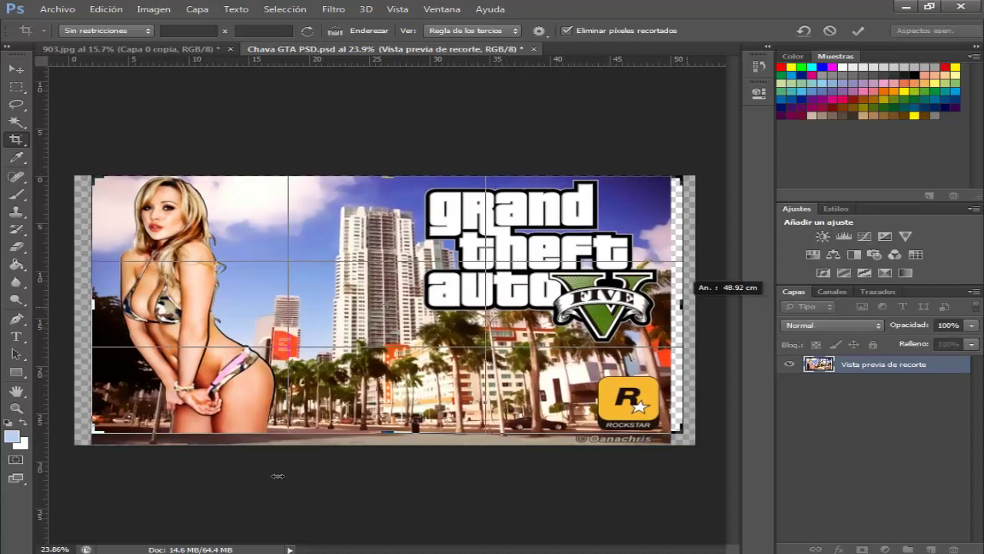
pyautogui.press('Return')
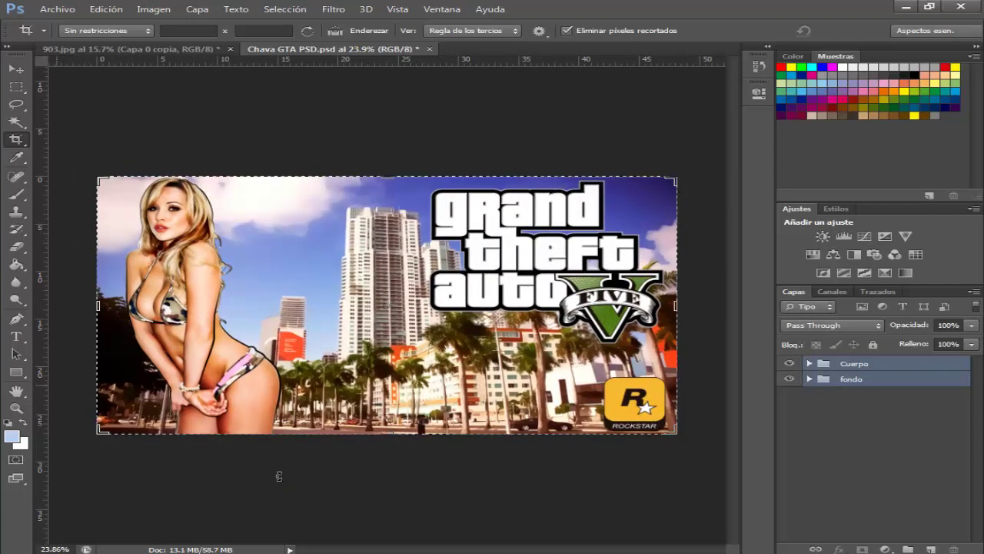
# Step: Re-crop the poster with an adjusted frame and commit the new crop
pyautogui.press('v')
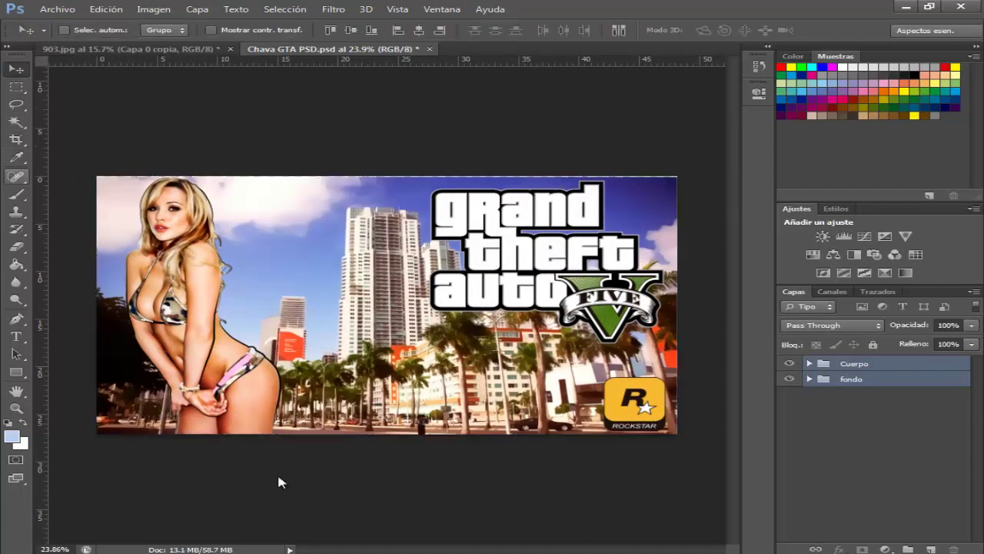
pyautogui.press('c')
pyautogui.moveTo(278, 476); pyautogui.dragTo(284, 483)
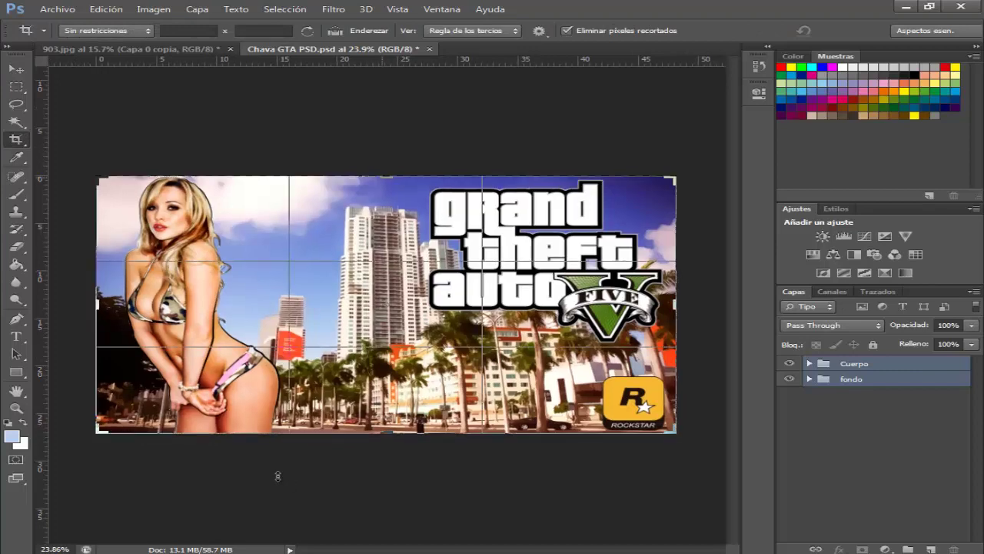
pyautogui.scroll(2, 281, 482)
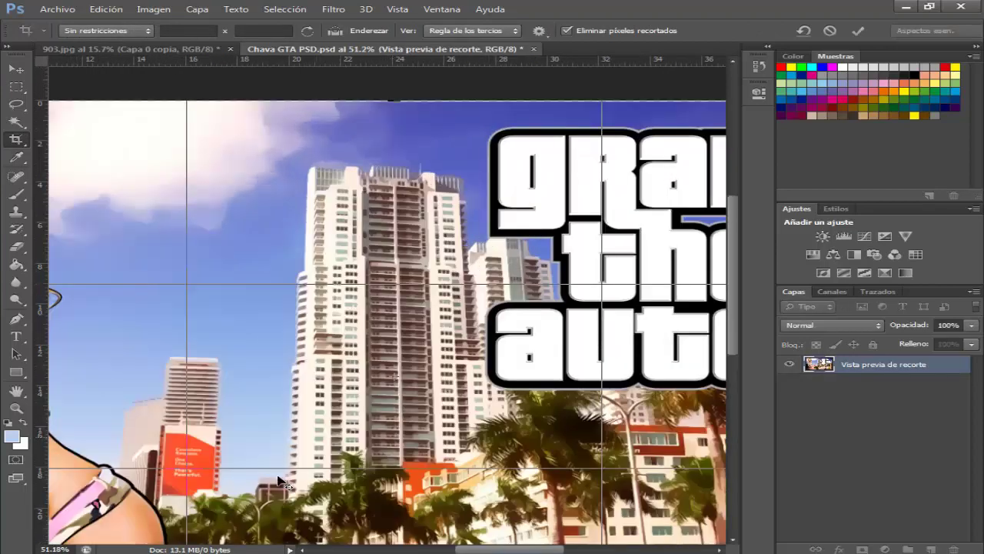
pyautogui.scroll(2, 281, 483)
pyautogui.scroll(1, 281, 482)
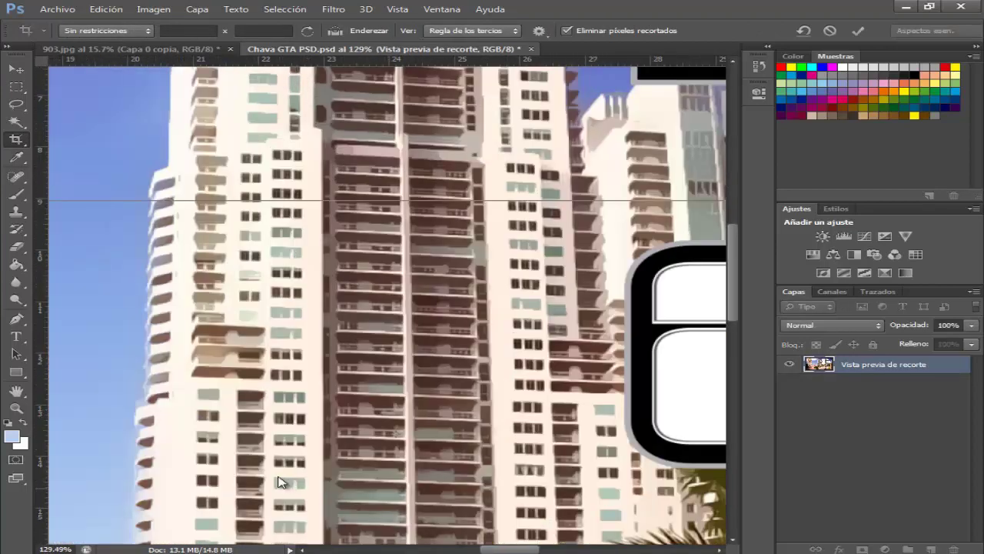
pyautogui.scroll(-1, 280, 483)
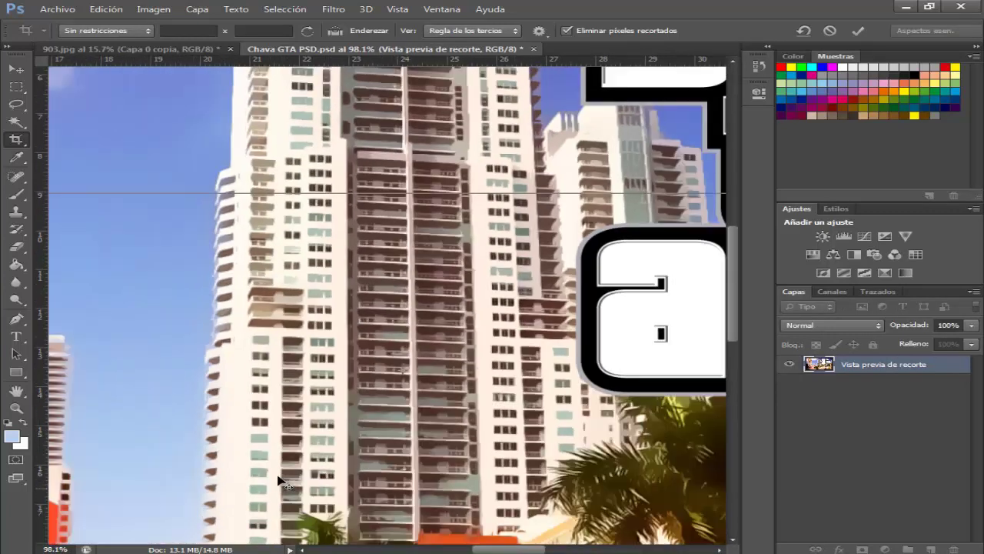
pyautogui.scroll(1, 279, 481)
pyautogui.scroll(5, 279, 481)
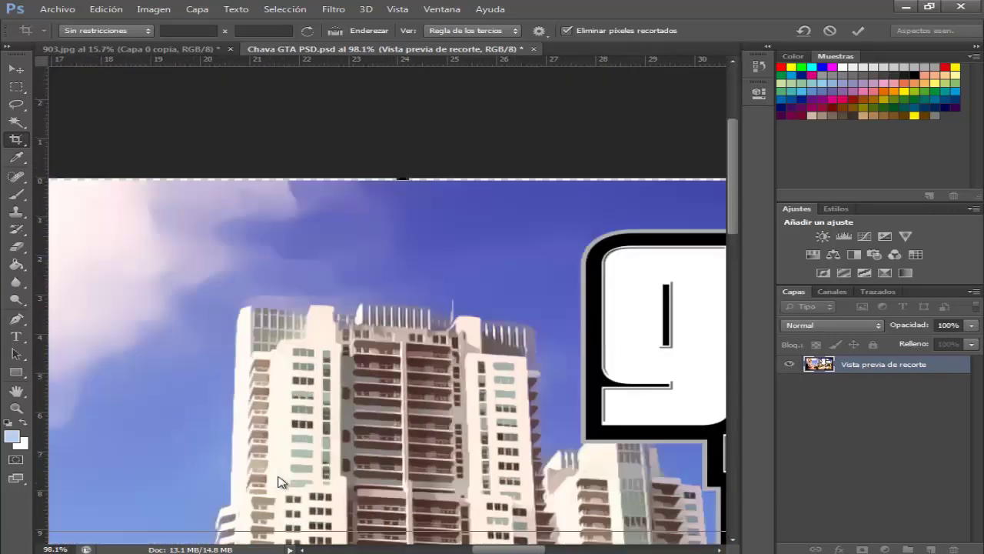
pyautogui.scroll(3, 279, 477)
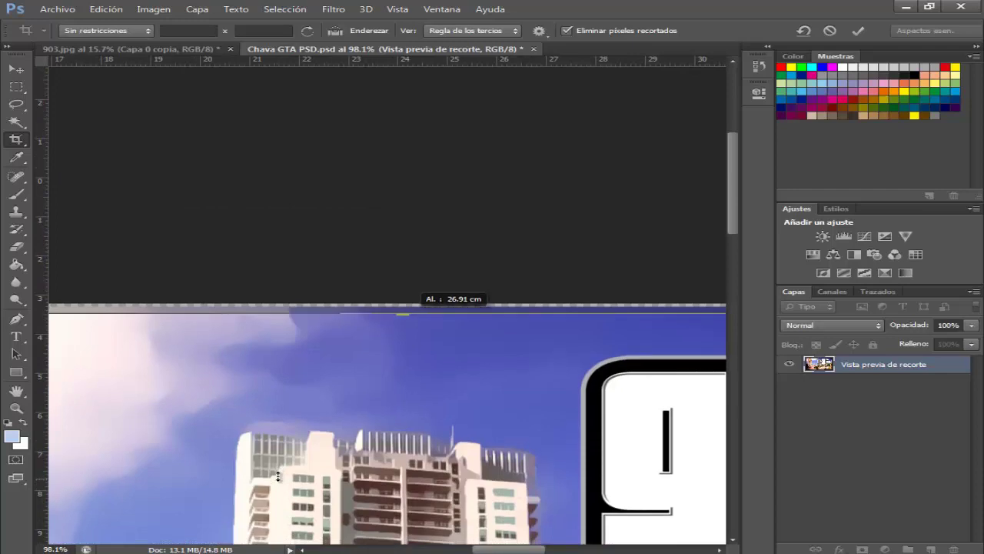
pyautogui.press('Return')
pyautogui.scroll(-3, 278, 476)
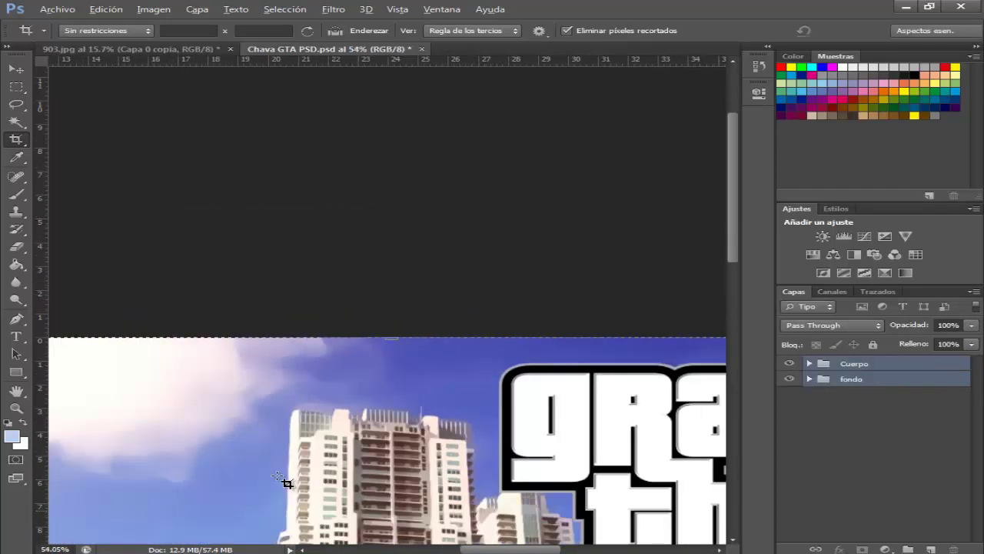
pyautogui.scroll(-3, 278, 477)
# Step: Switch to the Move tool and zoom in and out to inspect the cropped poster
pyautogui.press('v')
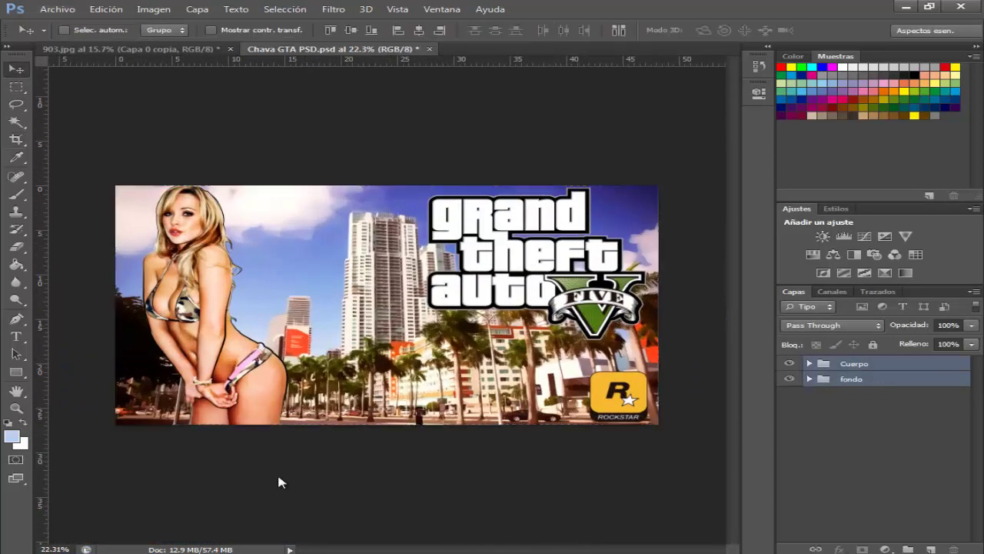
pyautogui.scroll(1, 279, 481)
pyautogui.scroll(1, 278, 481)
pyautogui.scroll(1, 278, 480)
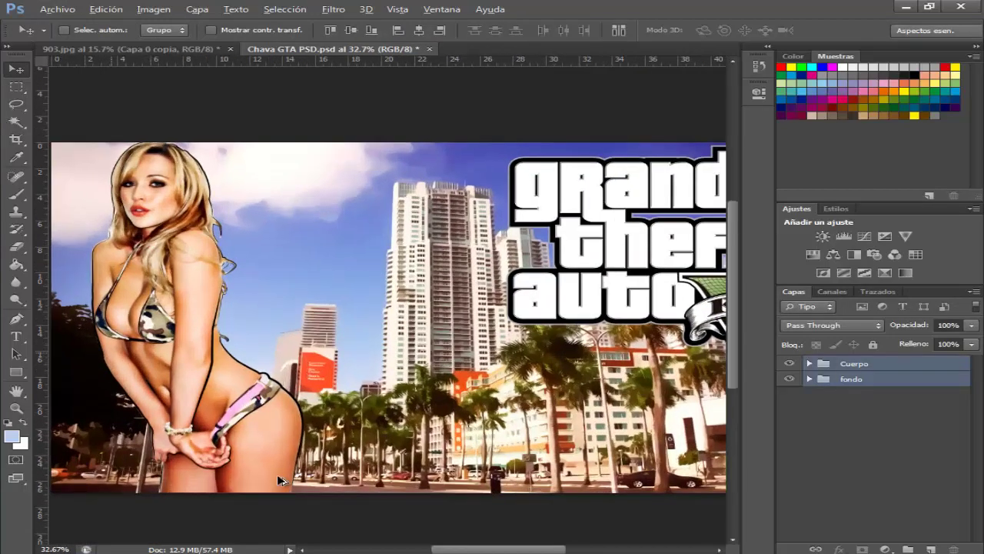
pyautogui.scroll(1, 278, 481)
pyautogui.scroll(1, 278, 480)
pyautogui.scroll(1, 278, 480)
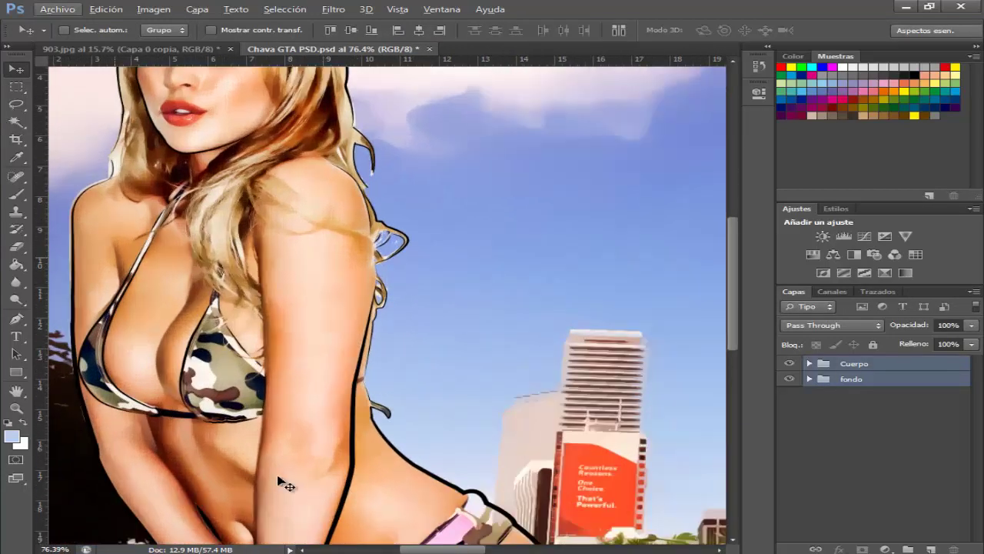
pyautogui.scroll(1, 278, 480)
pyautogui.scroll(2, 278, 481)
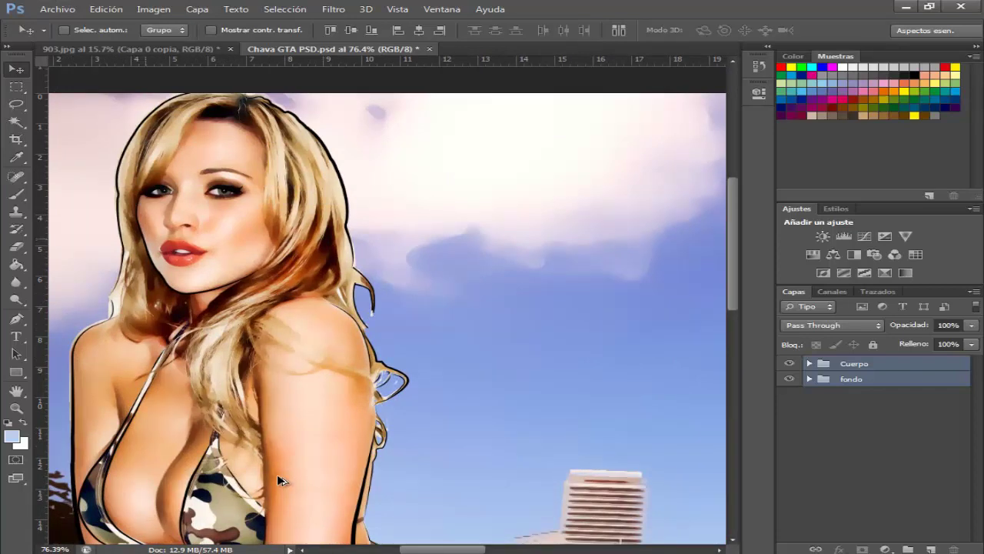
pyautogui.scroll(-1, 278, 481)
pyautogui.scroll(-1, 278, 480)
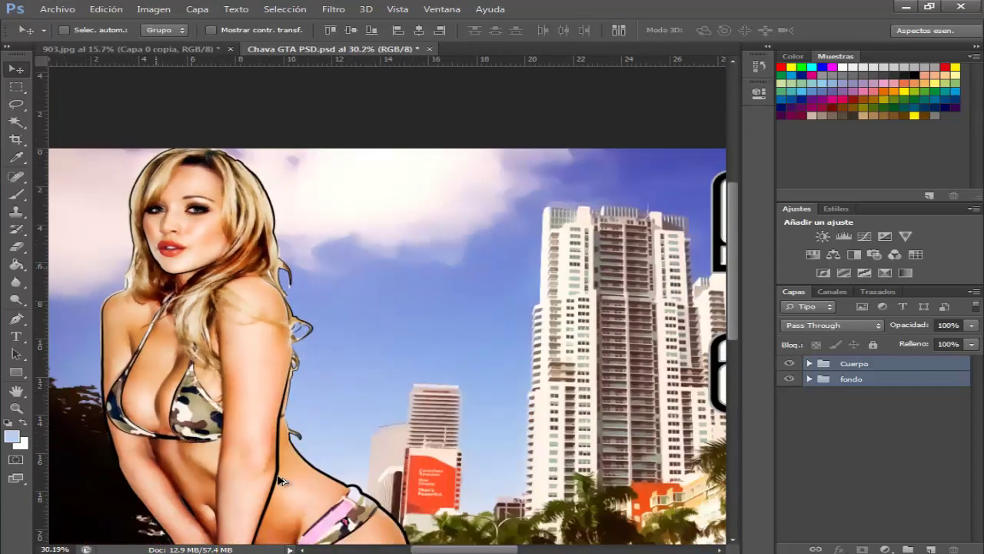
pyautogui.scroll(-1, 279, 481)
pyautogui.scroll(-1, 278, 481)
pyautogui.scroll(1, 281, 481)
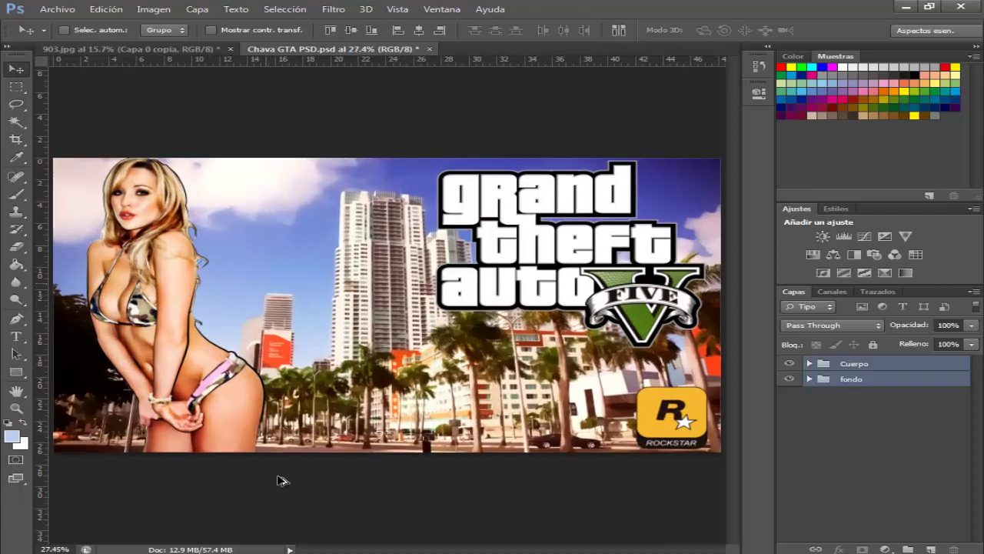
pyautogui.scroll(-1, 280, 481)
# Step: Start a Save As of the poster with JPEG as the file format
pyautogui.press('Down')
pyautogui.press('Down')
pyautogui.press('Down')
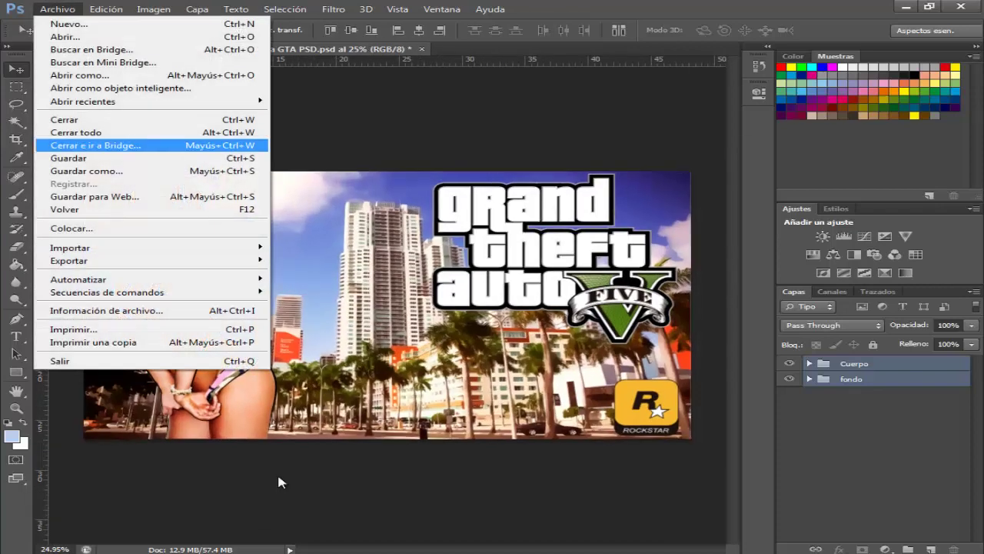
pyautogui.press('Down')
pyautogui.press('Down')
pyautogui.press('Return')
pyautogui.press('Tab')
pyautogui.hotkey('alt', 'Down')
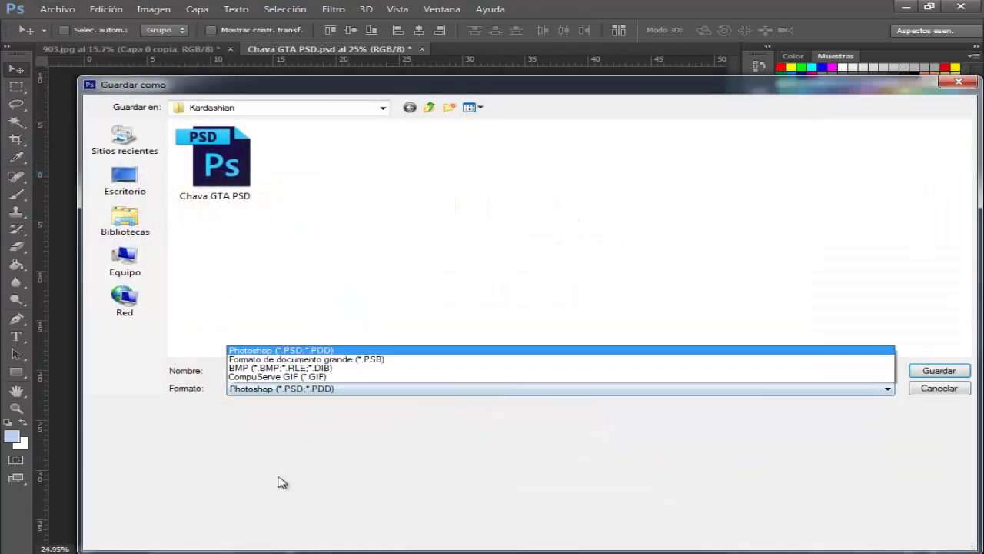
pyautogui.press('End')
pyautogui.press('Up')
pyautogui.press('Up')
pyautogui.press('Up')
pyautogui.press('Up')
pyautogui.press('Up')
pyautogui.press('Up')
pyautogui.press('Up')
pyautogui.press('Up')
pyautogui.press('Up')
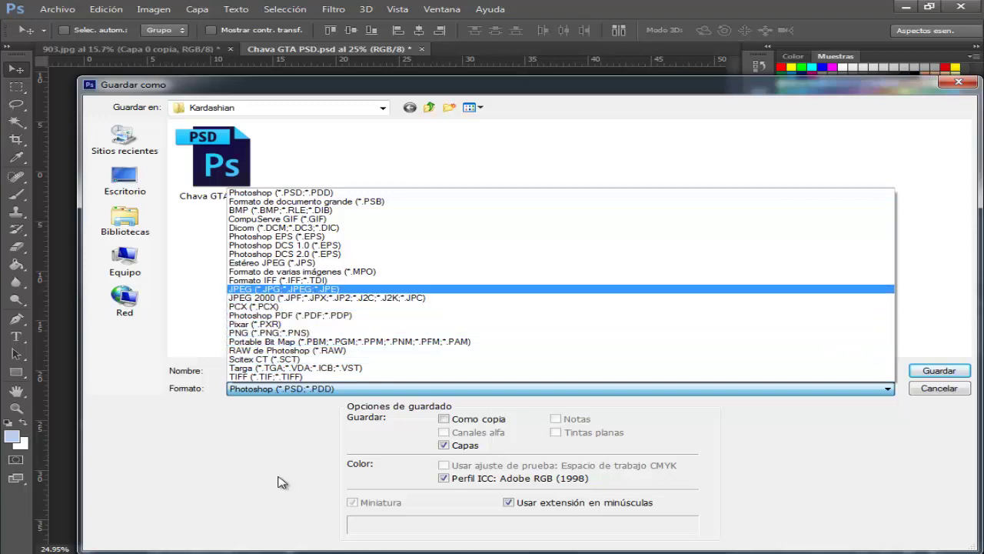
pyautogui.press('Return')
# Step: Save it as Chava-GTA, replacing the existing Chava-GTA.jpg
pyautogui.hotkey('shift', 'Tab')
pyautogui.hotkey('shift', 'Tab')
pyautogui.press('Right')
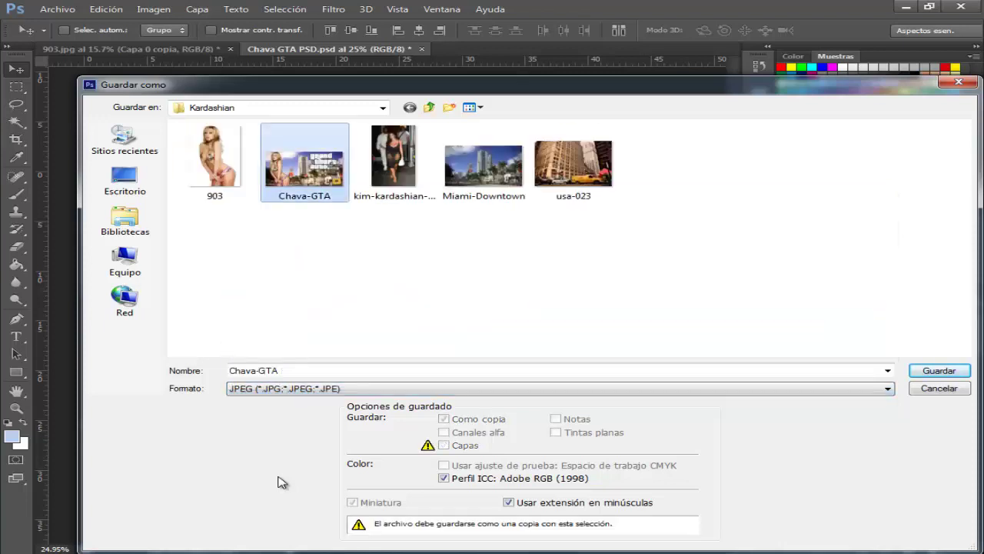
pyautogui.press('Return')
pyautogui.press('Tab')
pyautogui.press('Return')
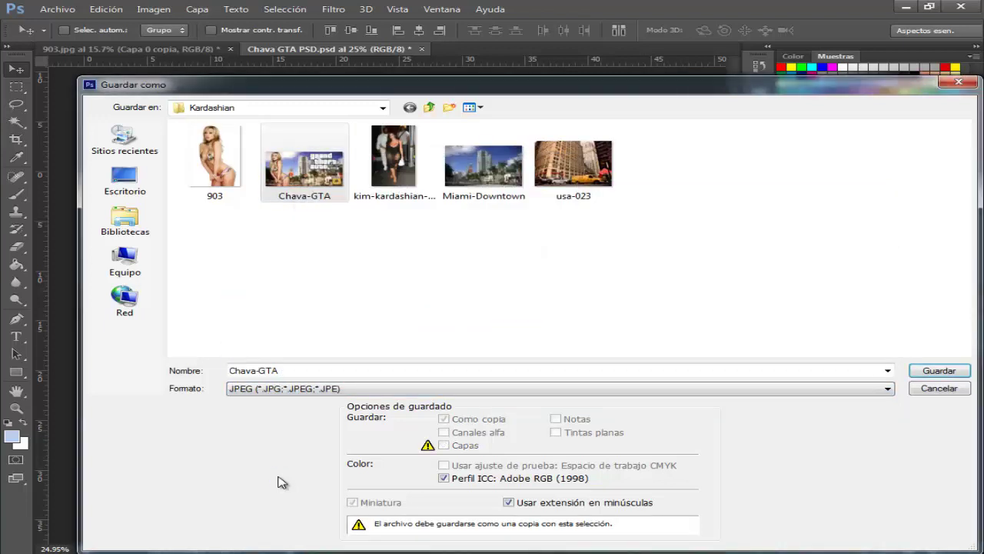
pyautogui.press('Return')
pyautogui.press('Return')
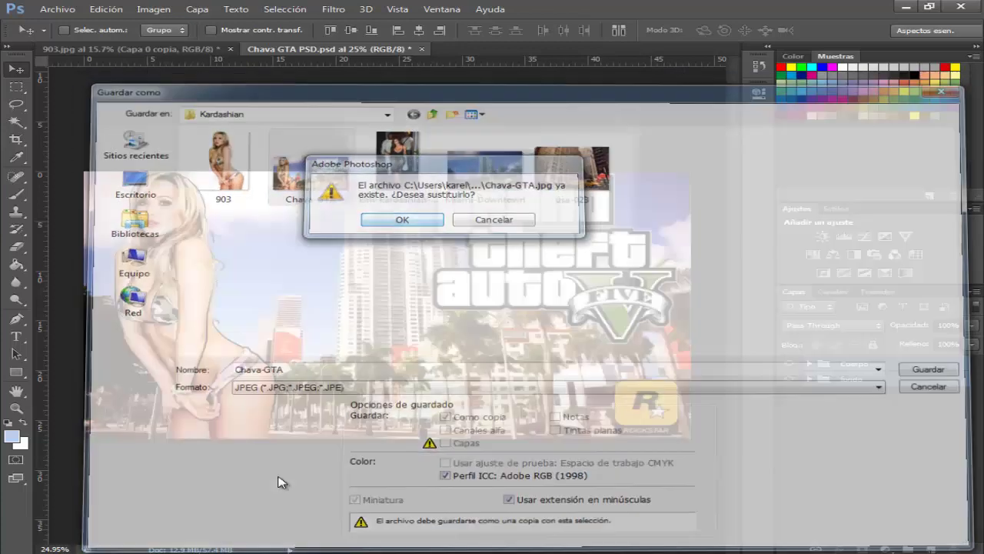
pyautogui.press('Return')
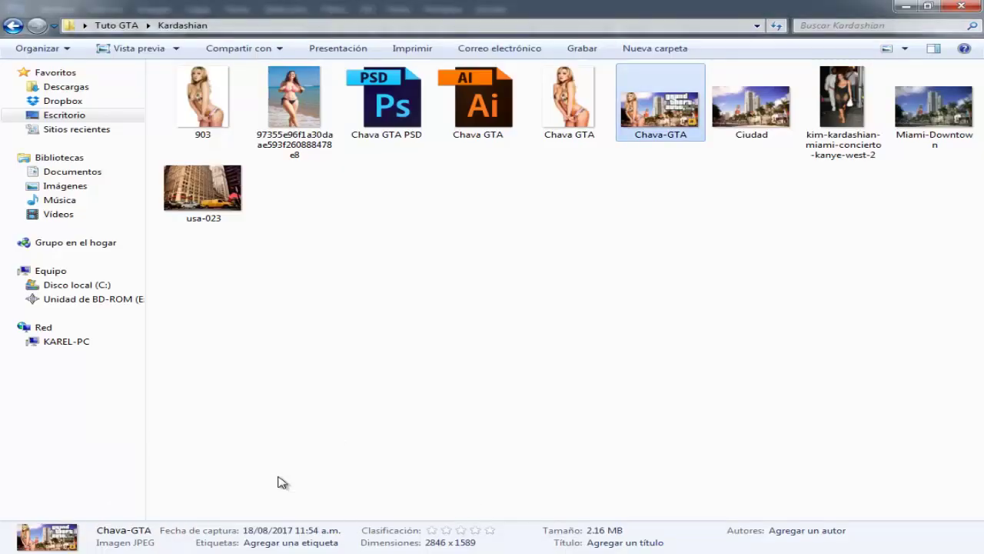
# Step: Open the saved Chava-GTA image from the Kardashian folder in Windows Photo Viewer
pyautogui.click(282, 482)
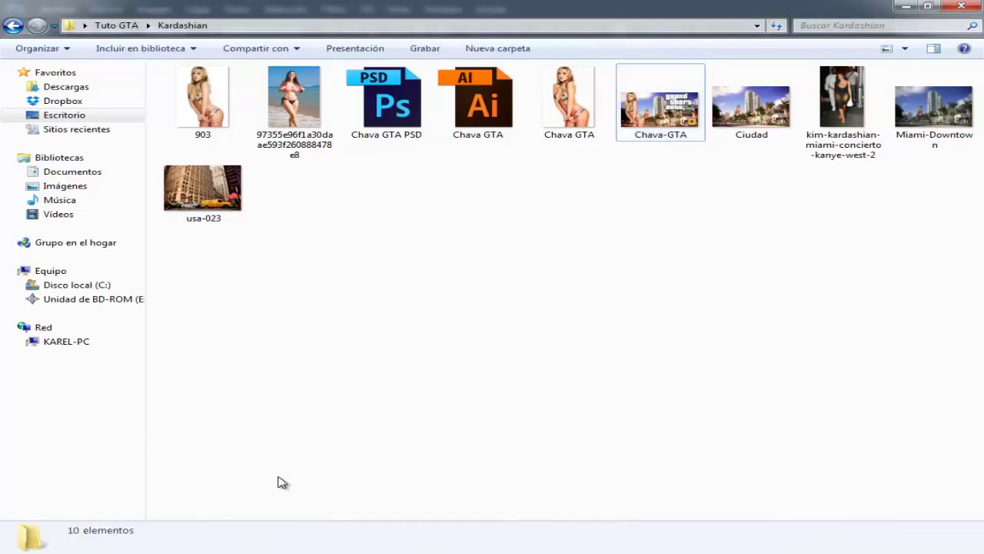
pyautogui.press('space')
pyautogui.press('Return')
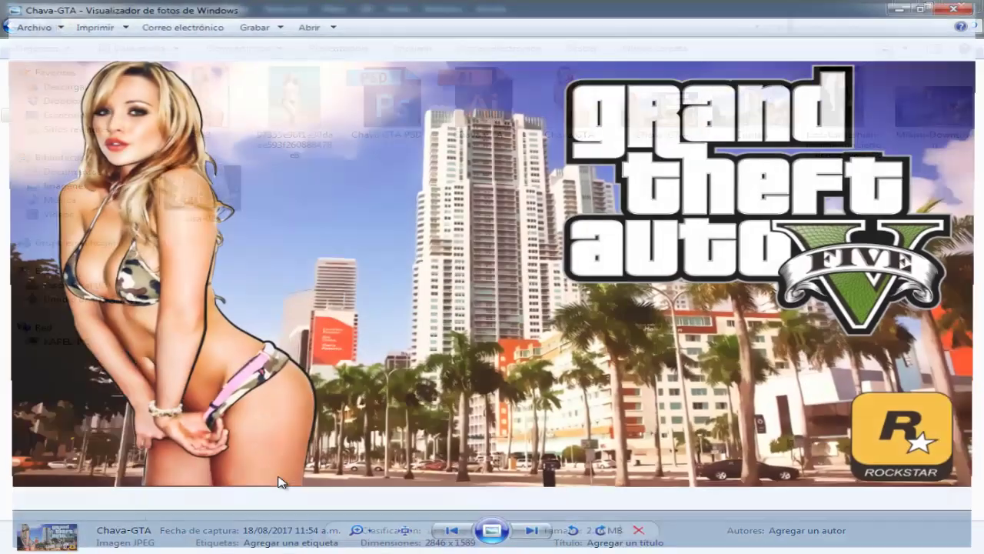